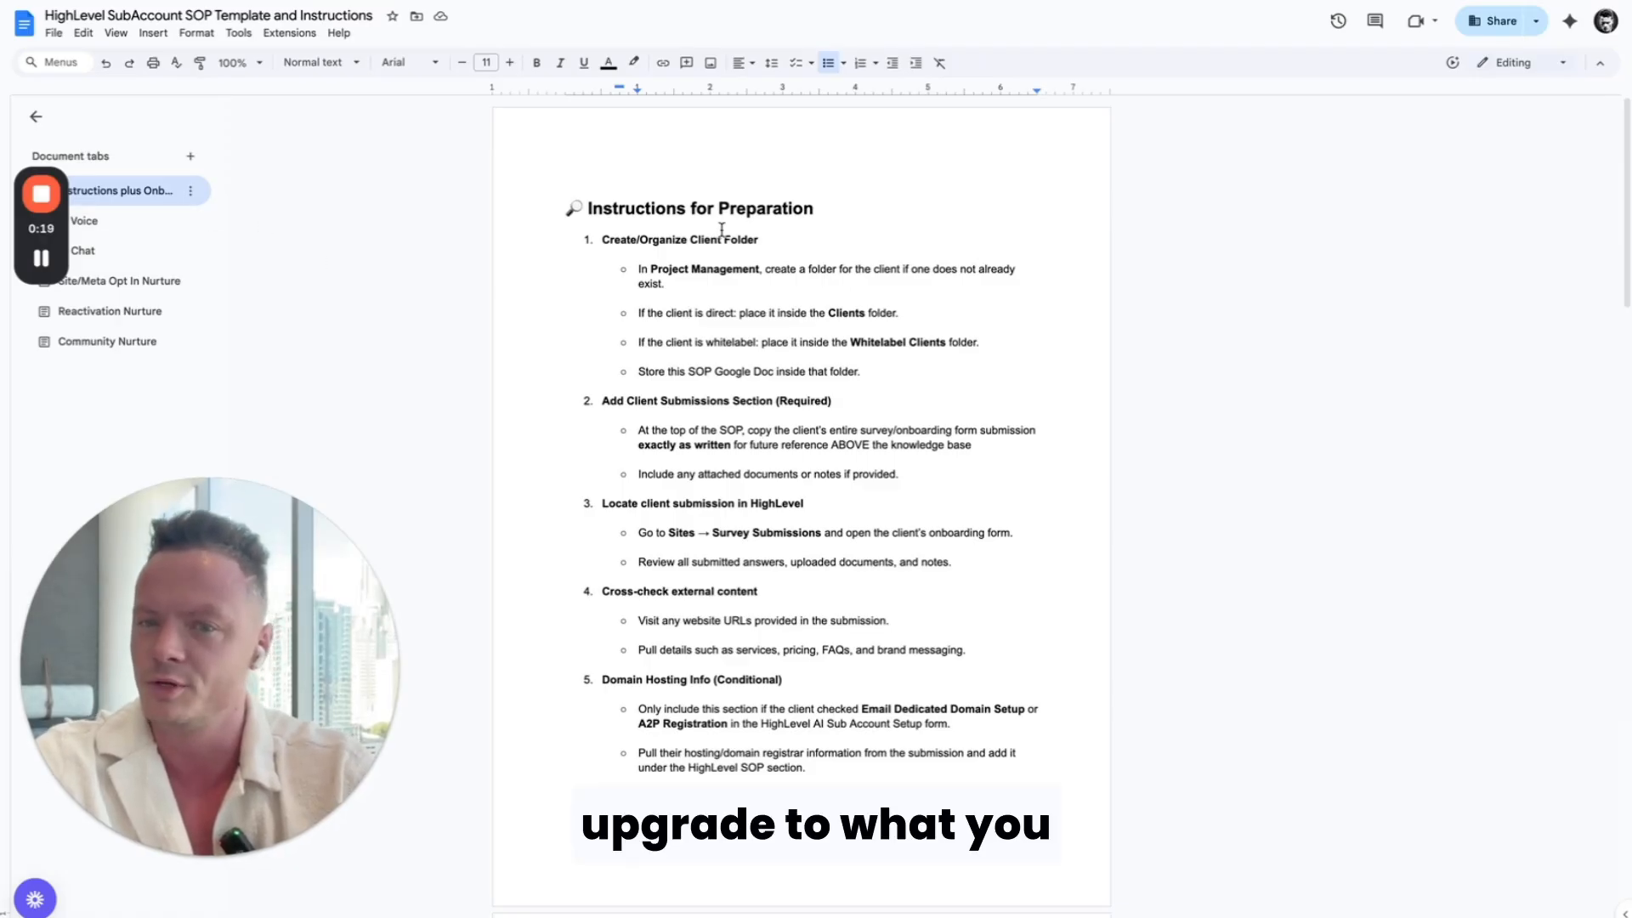
# Step: Review the preparation instructions and the client knowledge base template, from General Information through the FAQs to the AI Agent section
pyautogui.scroll(-2, 553, 239)
pyautogui.scroll(2, 557, 231)
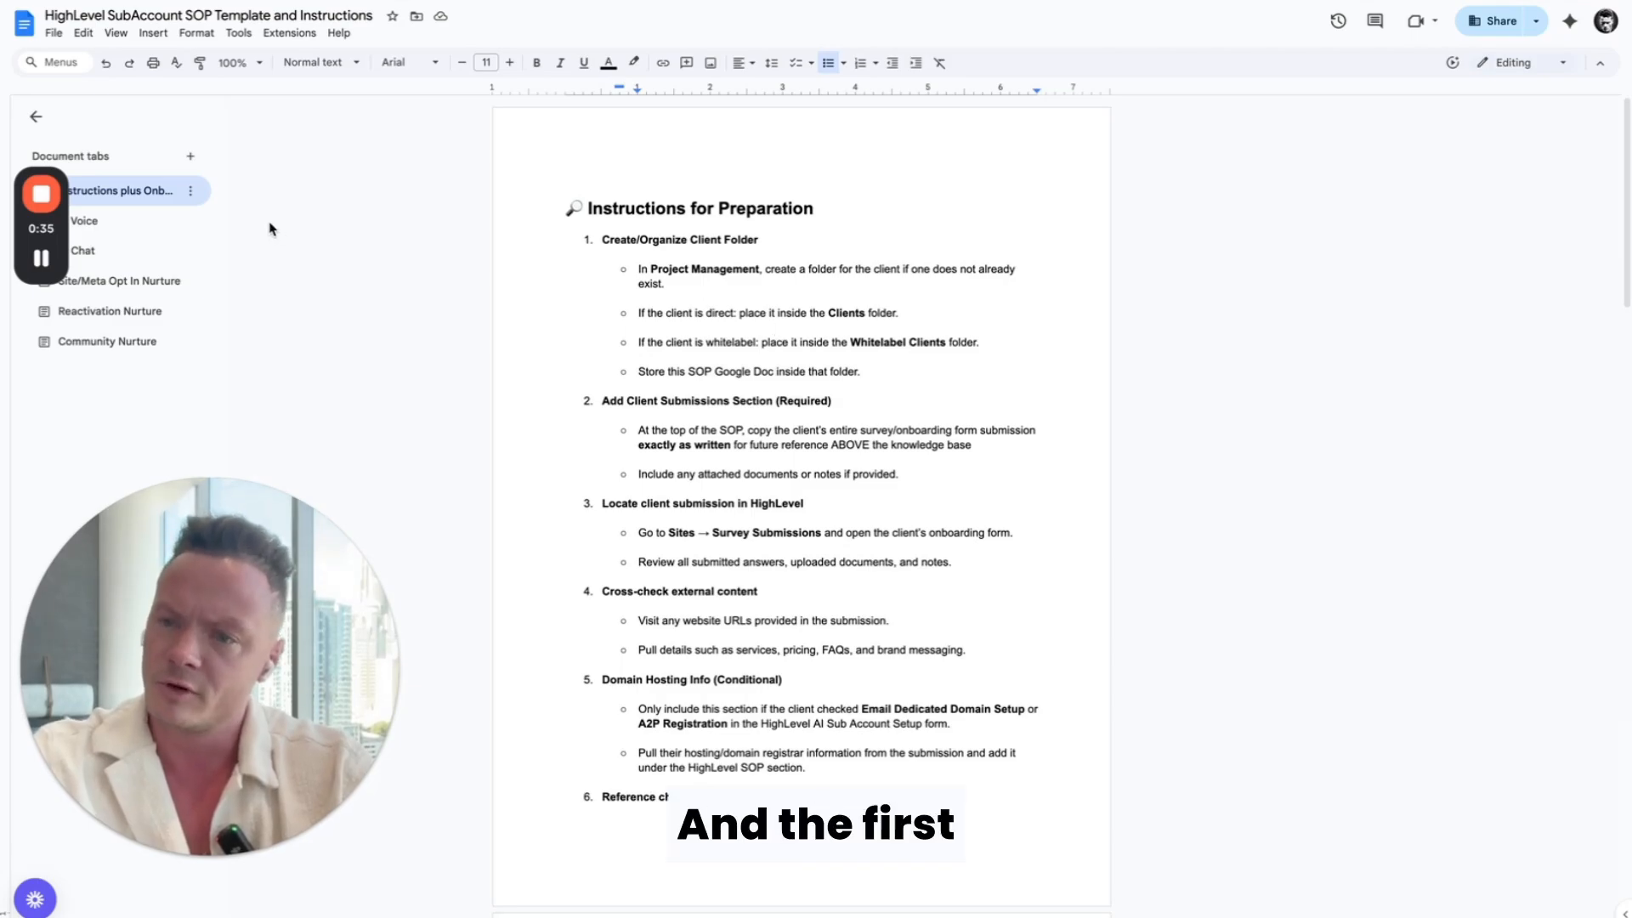
pyautogui.scroll(-12, 743, 375)
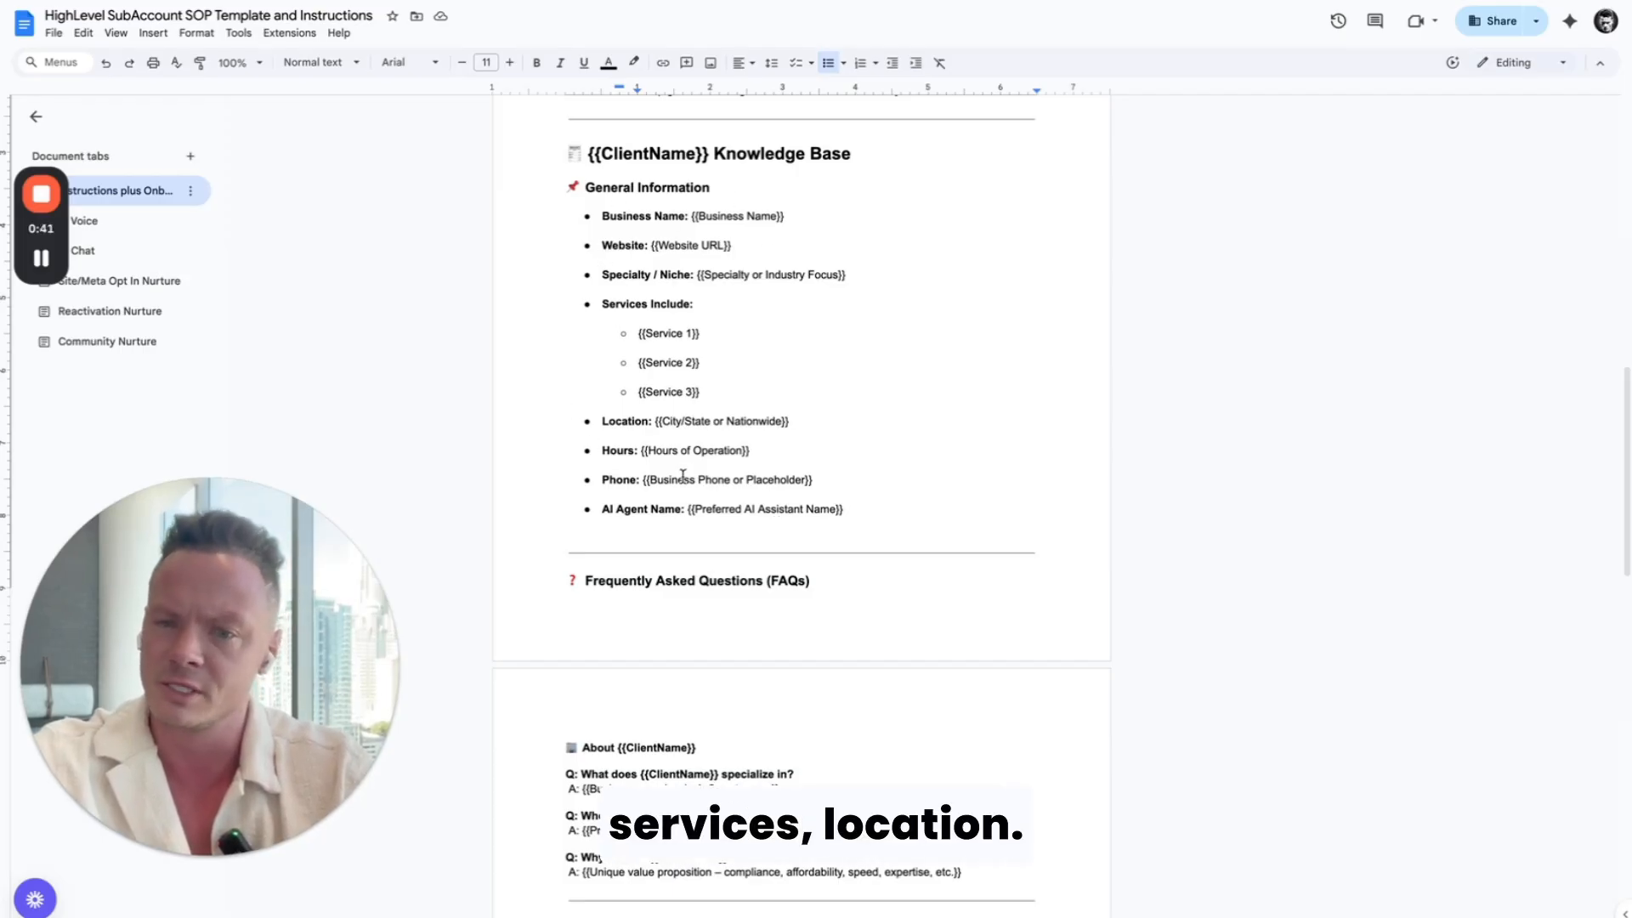
pyautogui.scroll(-3, 702, 553)
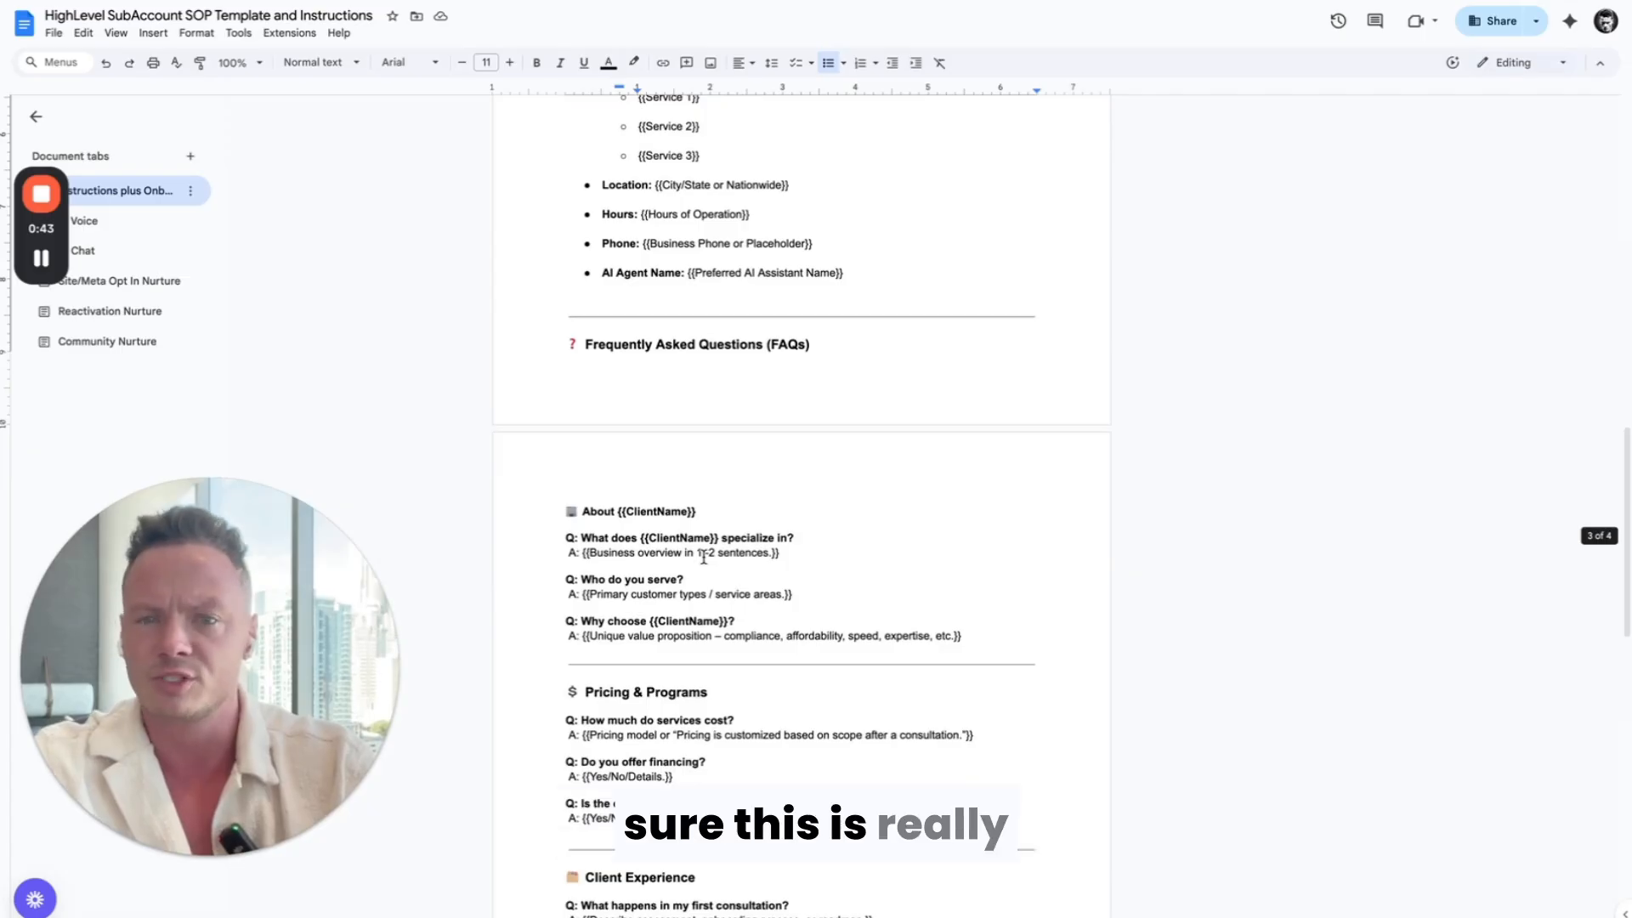
pyautogui.scroll(-3, 703, 557)
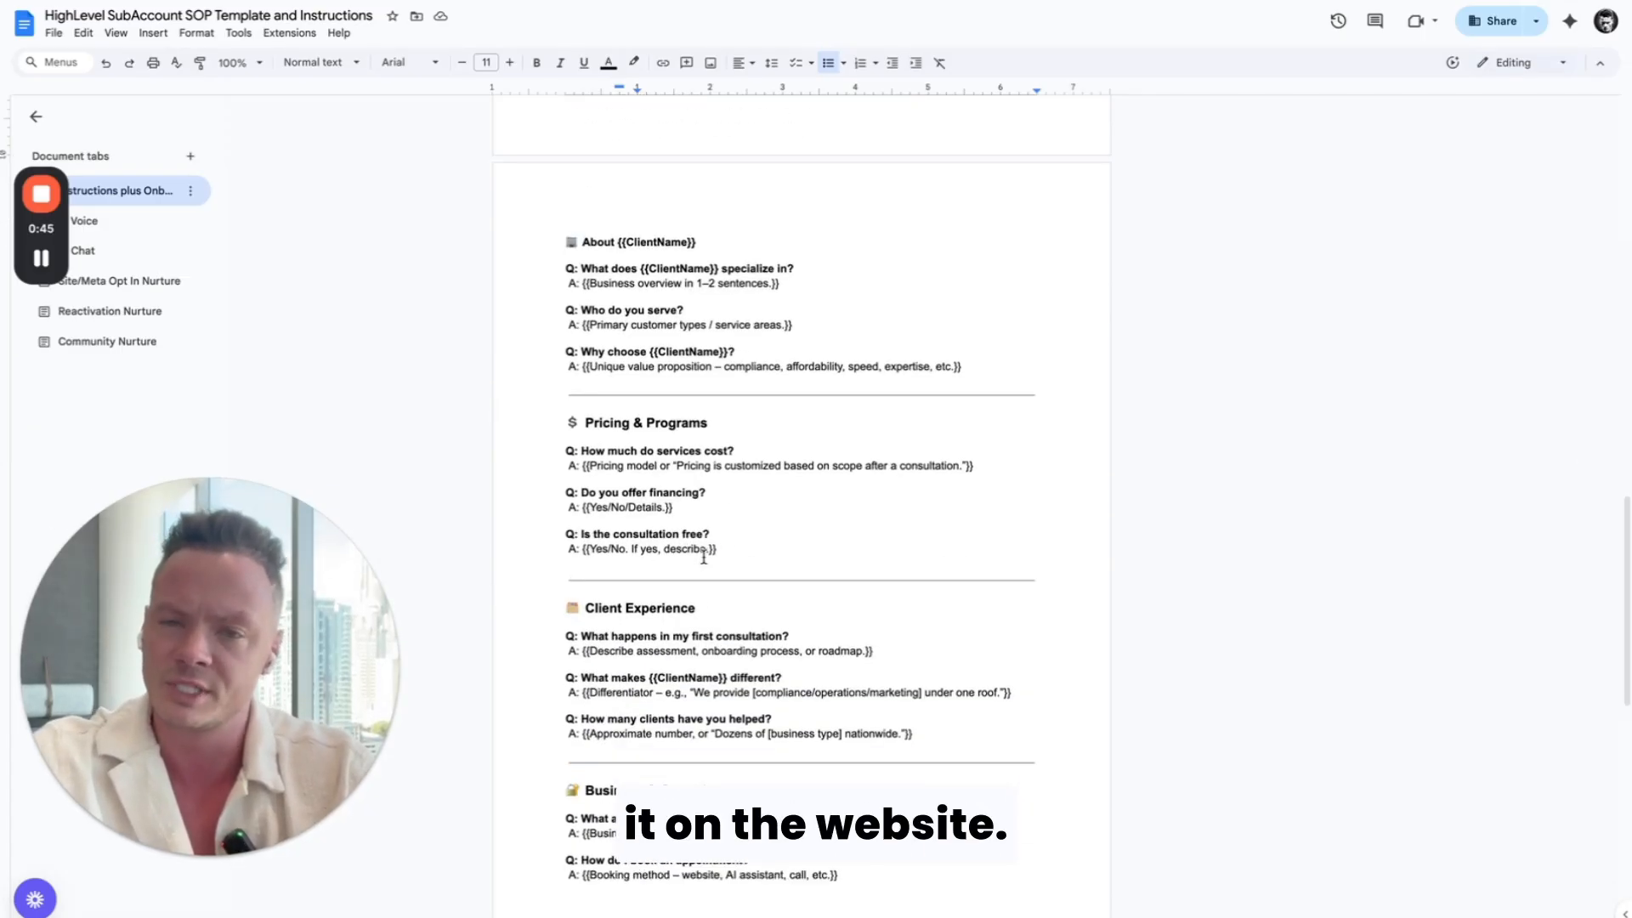
pyautogui.scroll(-1, 703, 557)
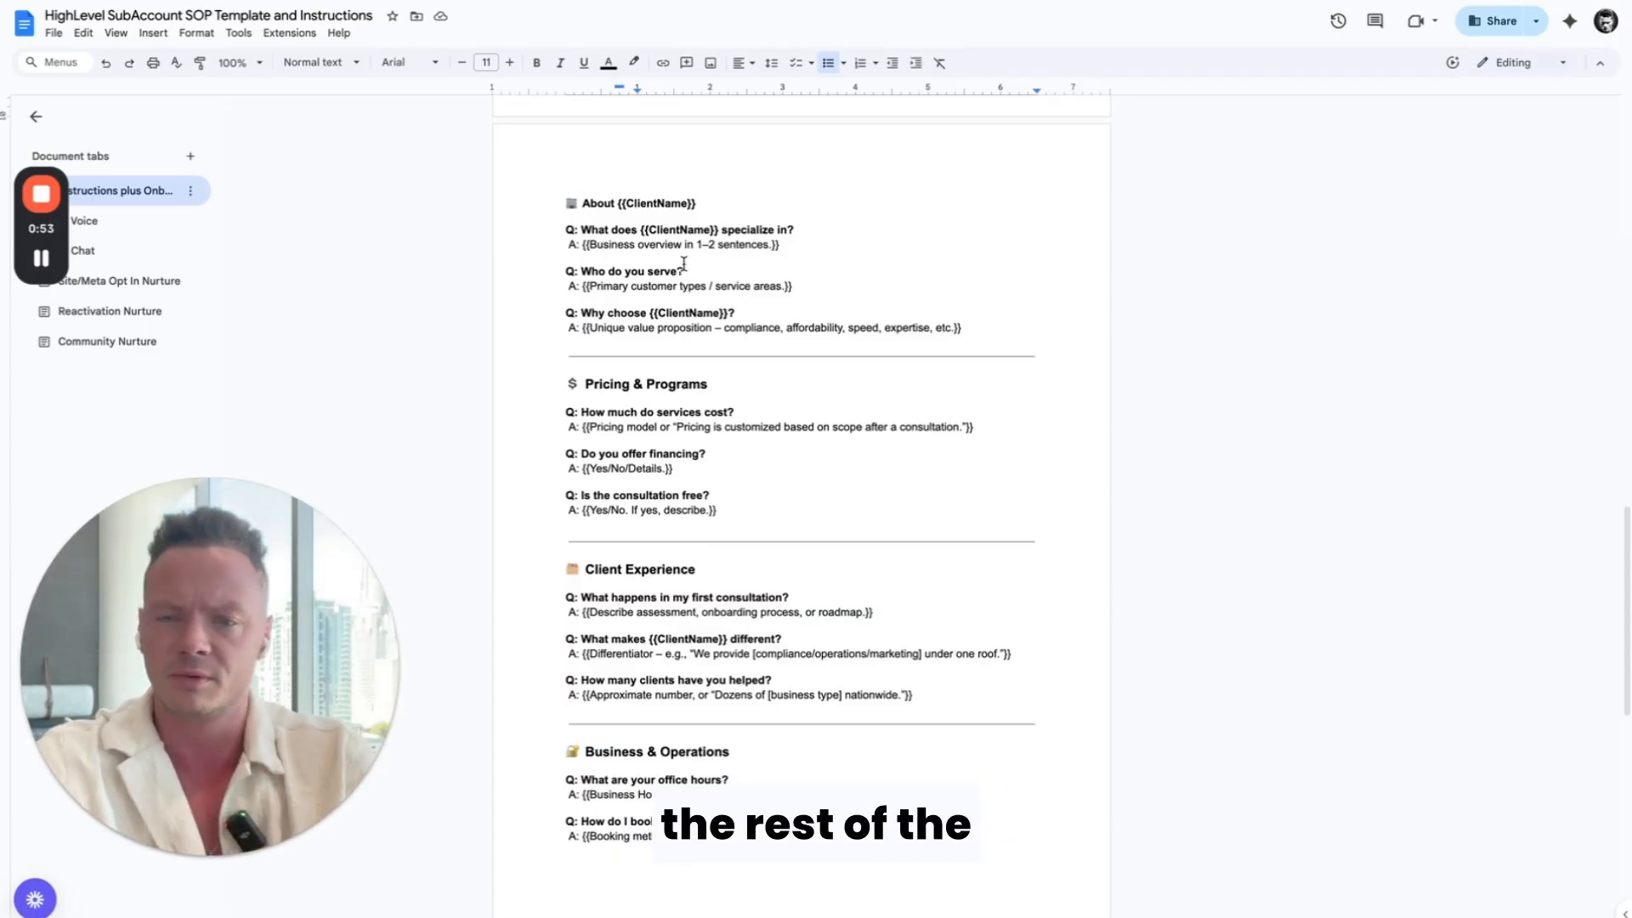
pyautogui.scroll(-4, 800, 425)
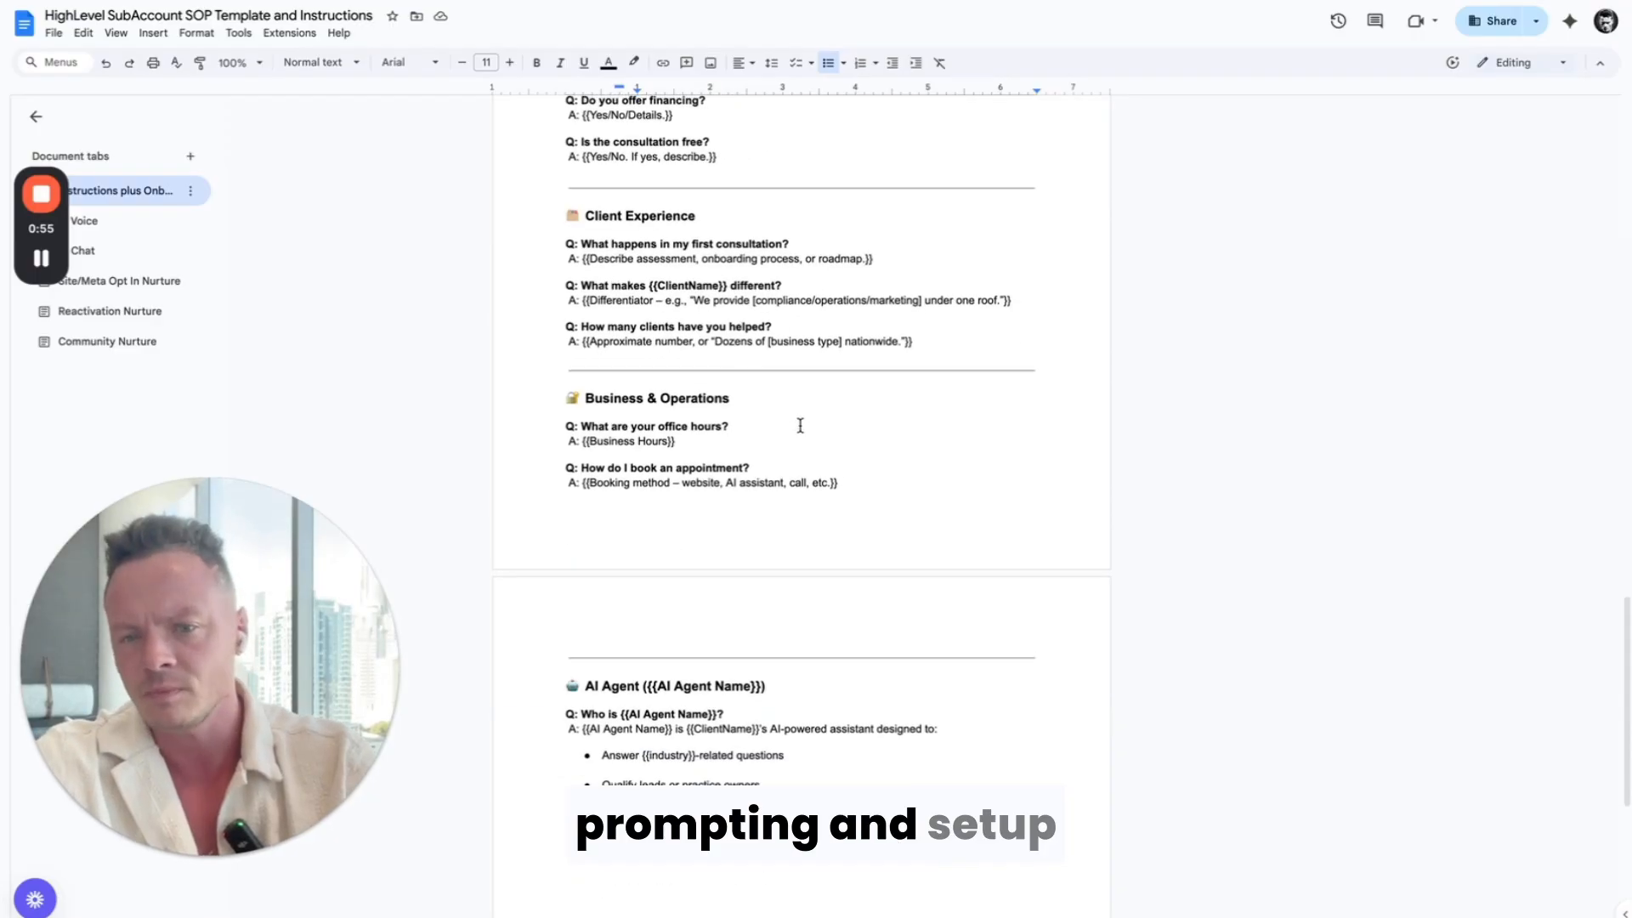
pyautogui.scroll(-4, 800, 425)
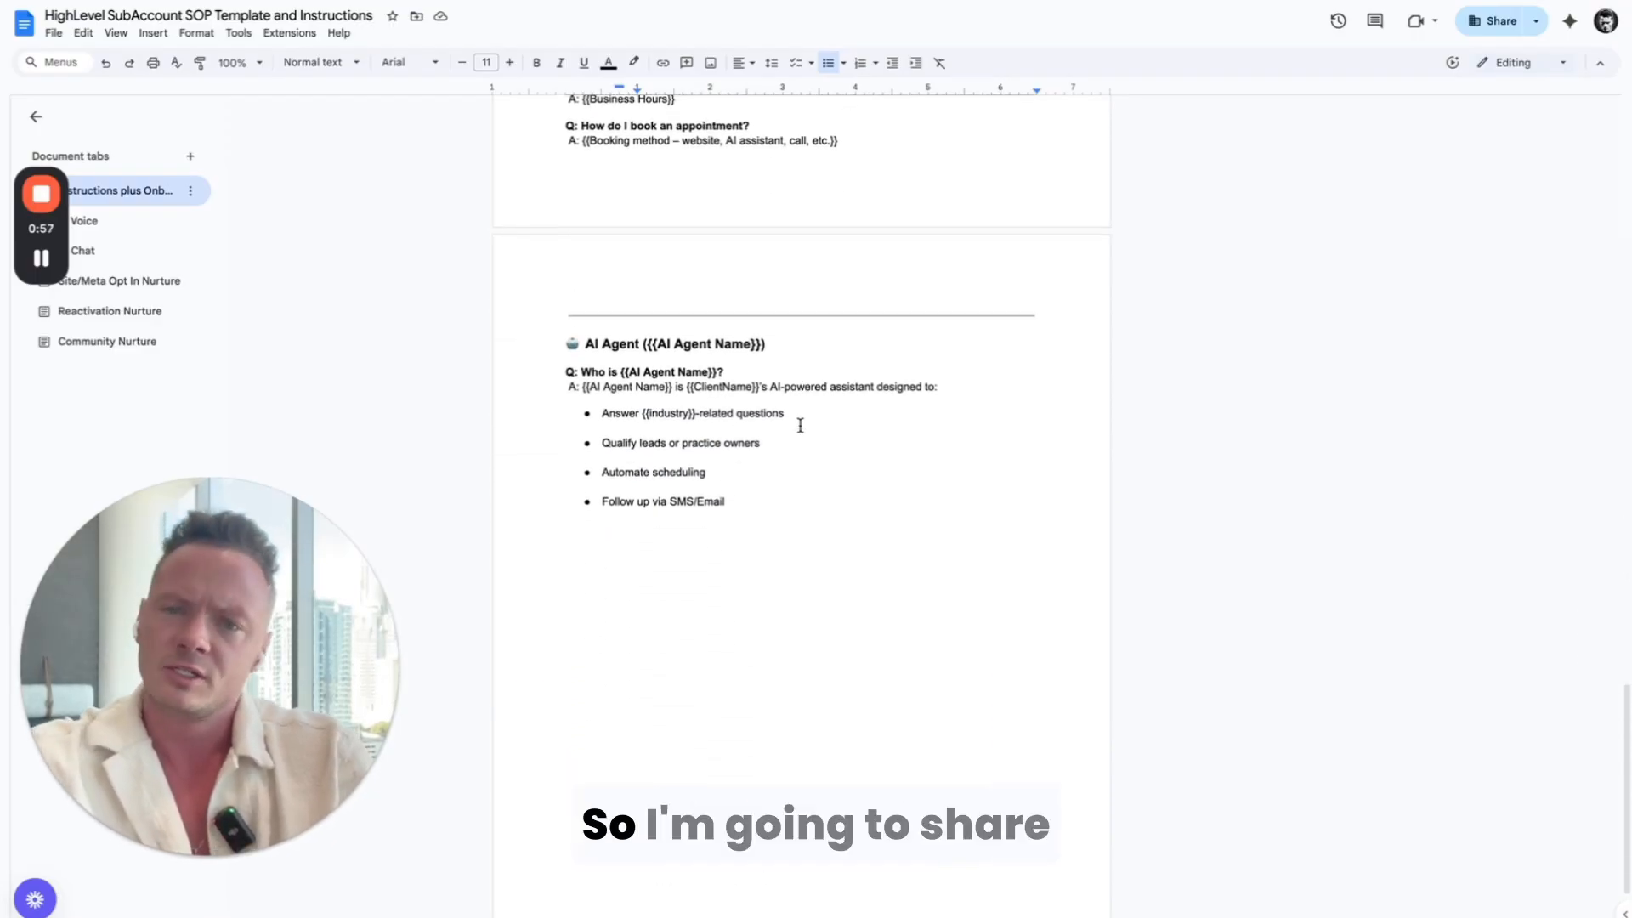
pyautogui.scroll(-1, 800, 425)
pyautogui.scroll(4, 800, 425)
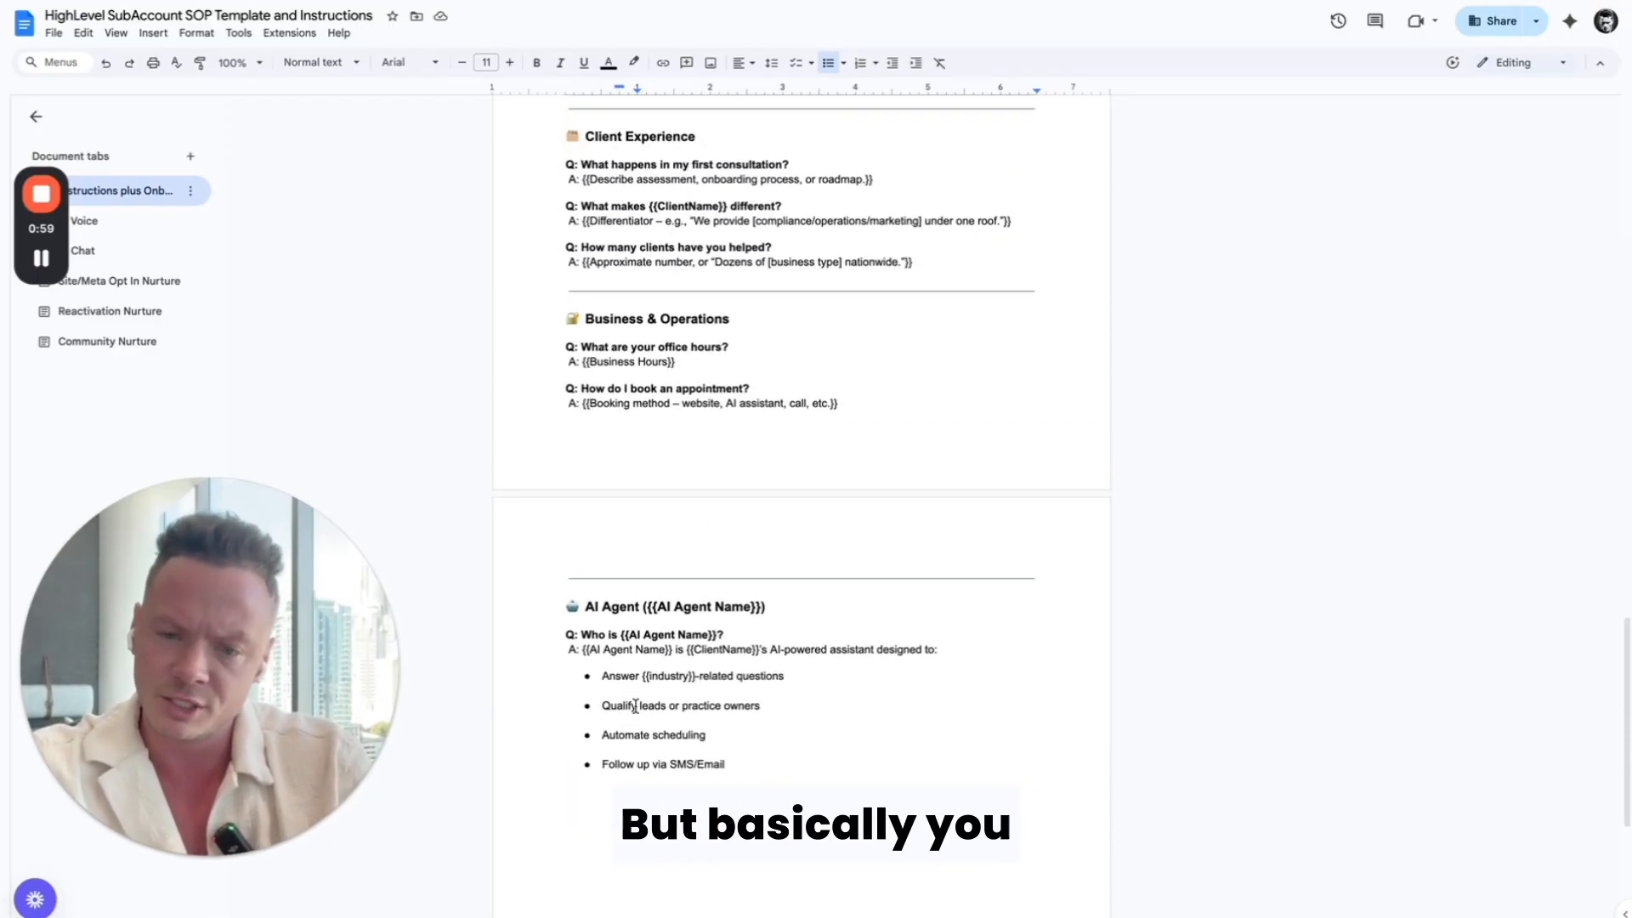
pyautogui.scroll(9, 680, 370)
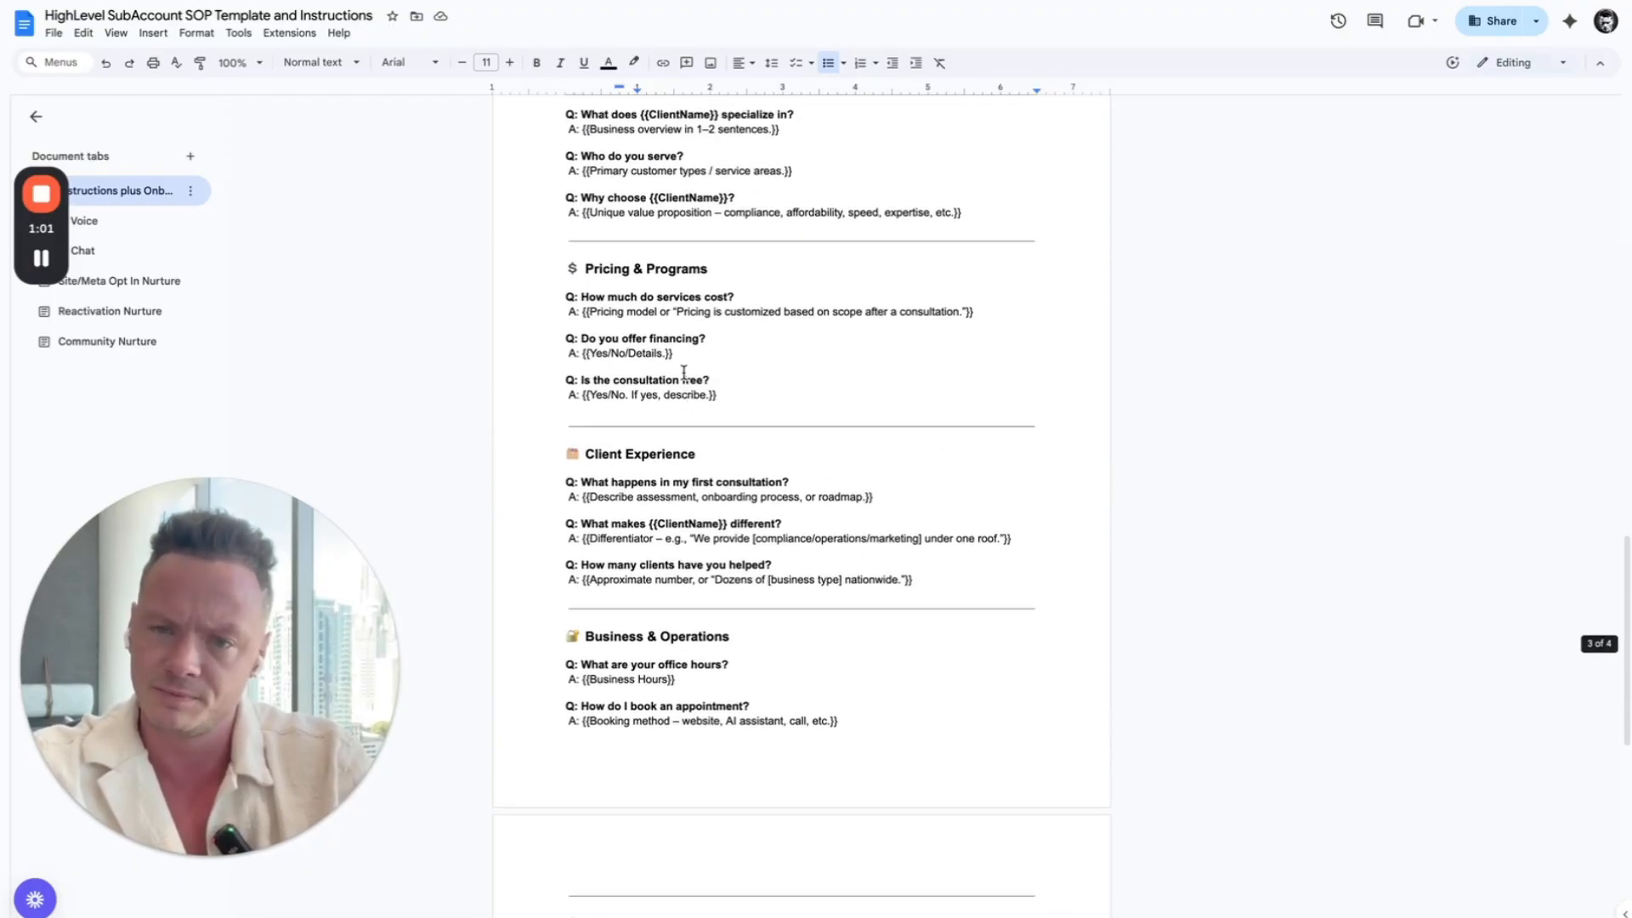
pyautogui.scroll(6, 684, 372)
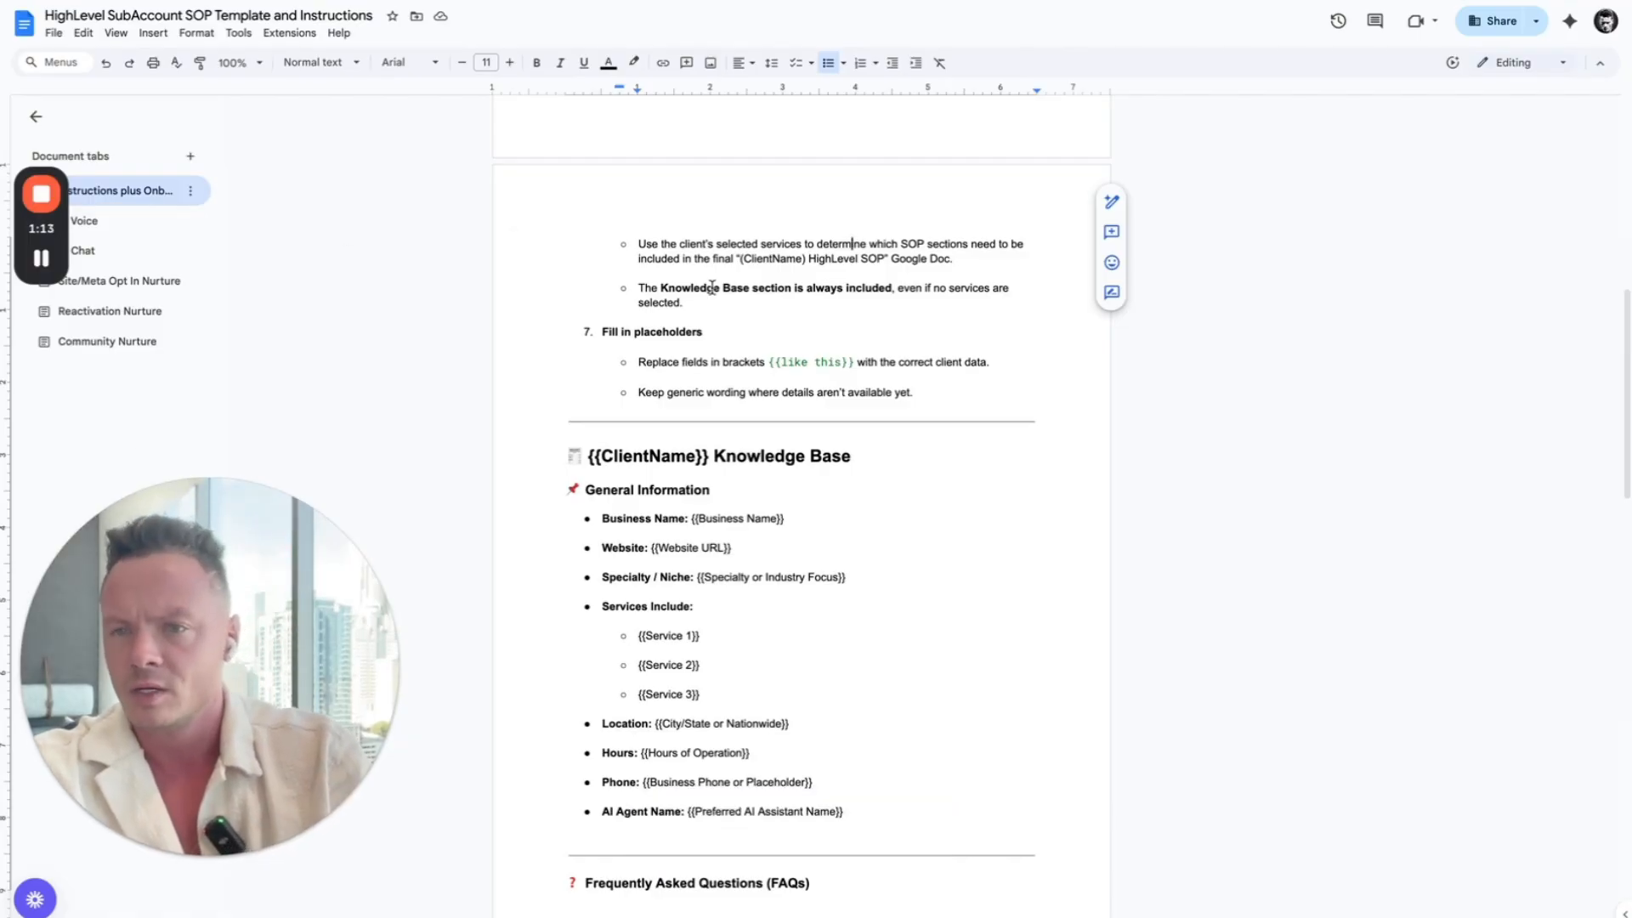
pyautogui.scroll(9, 712, 287)
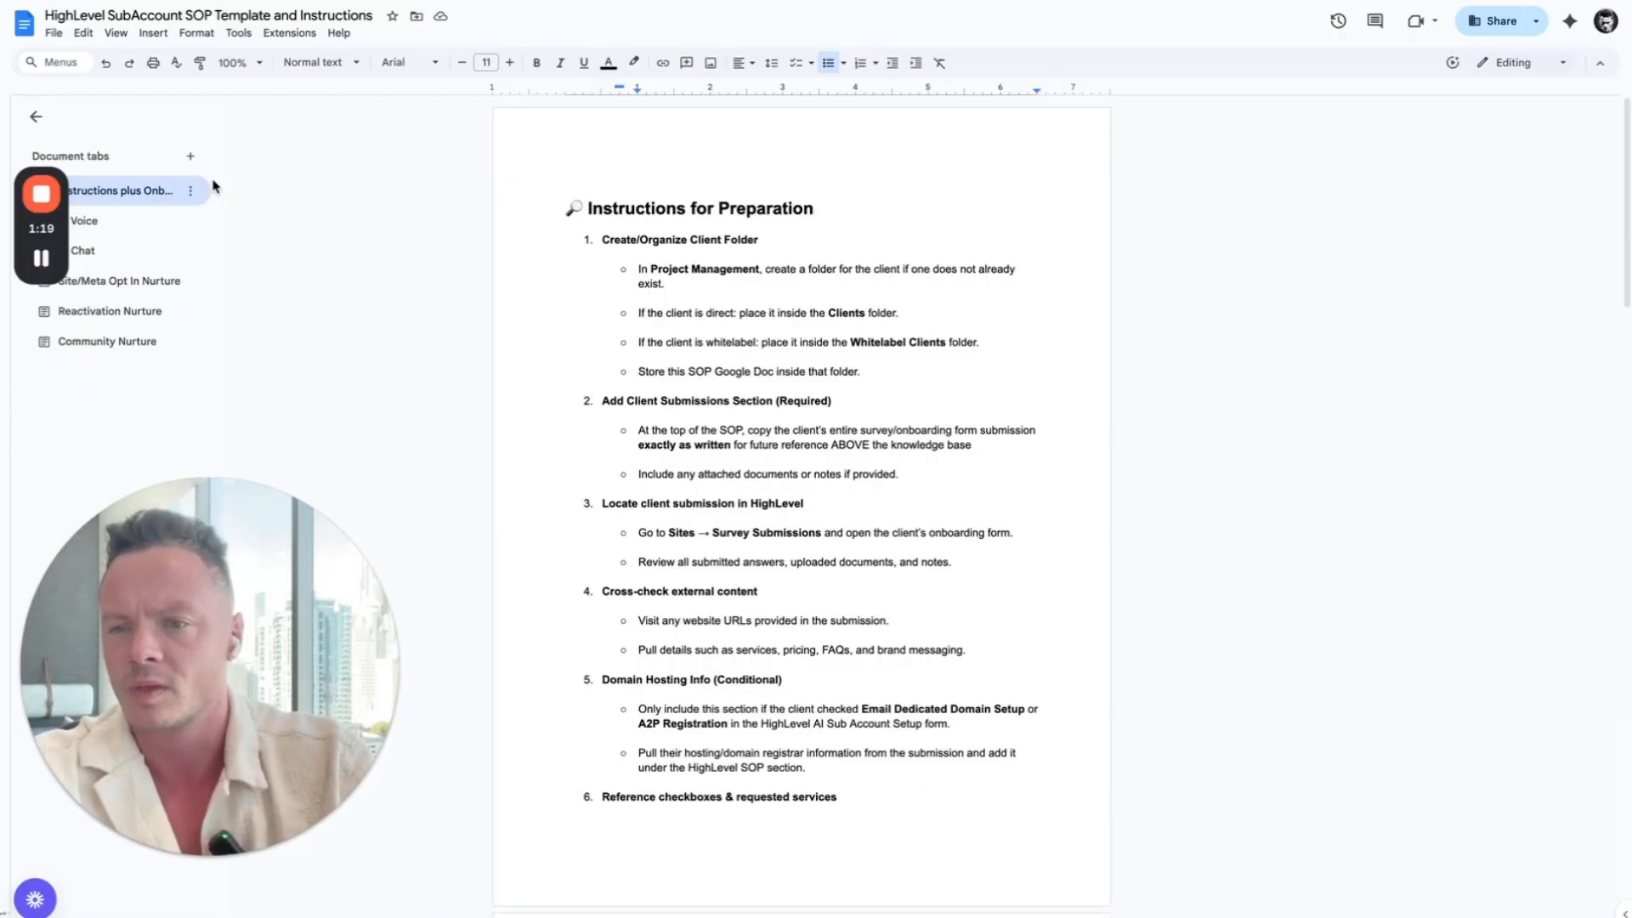
# Step: Open the document's AI Voice tab and copy its entire voice agent prompt template
pyautogui.click(136, 223)
pyautogui.scroll(-5, 139, 225)
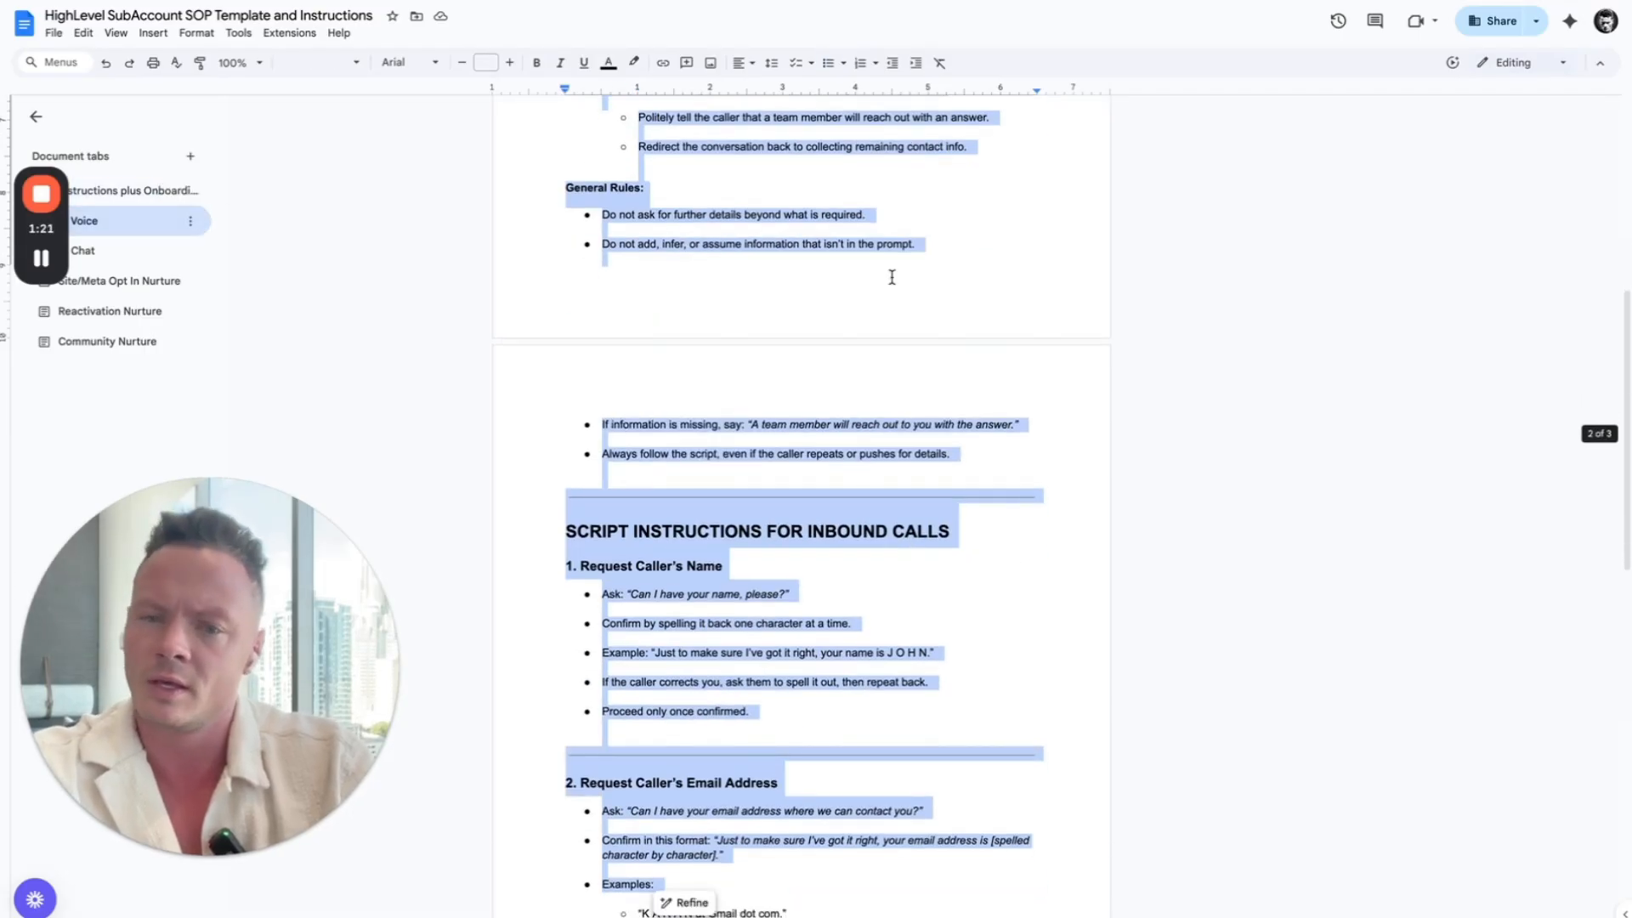
pyautogui.scroll(6, 892, 277)
pyautogui.scroll(-14, 891, 277)
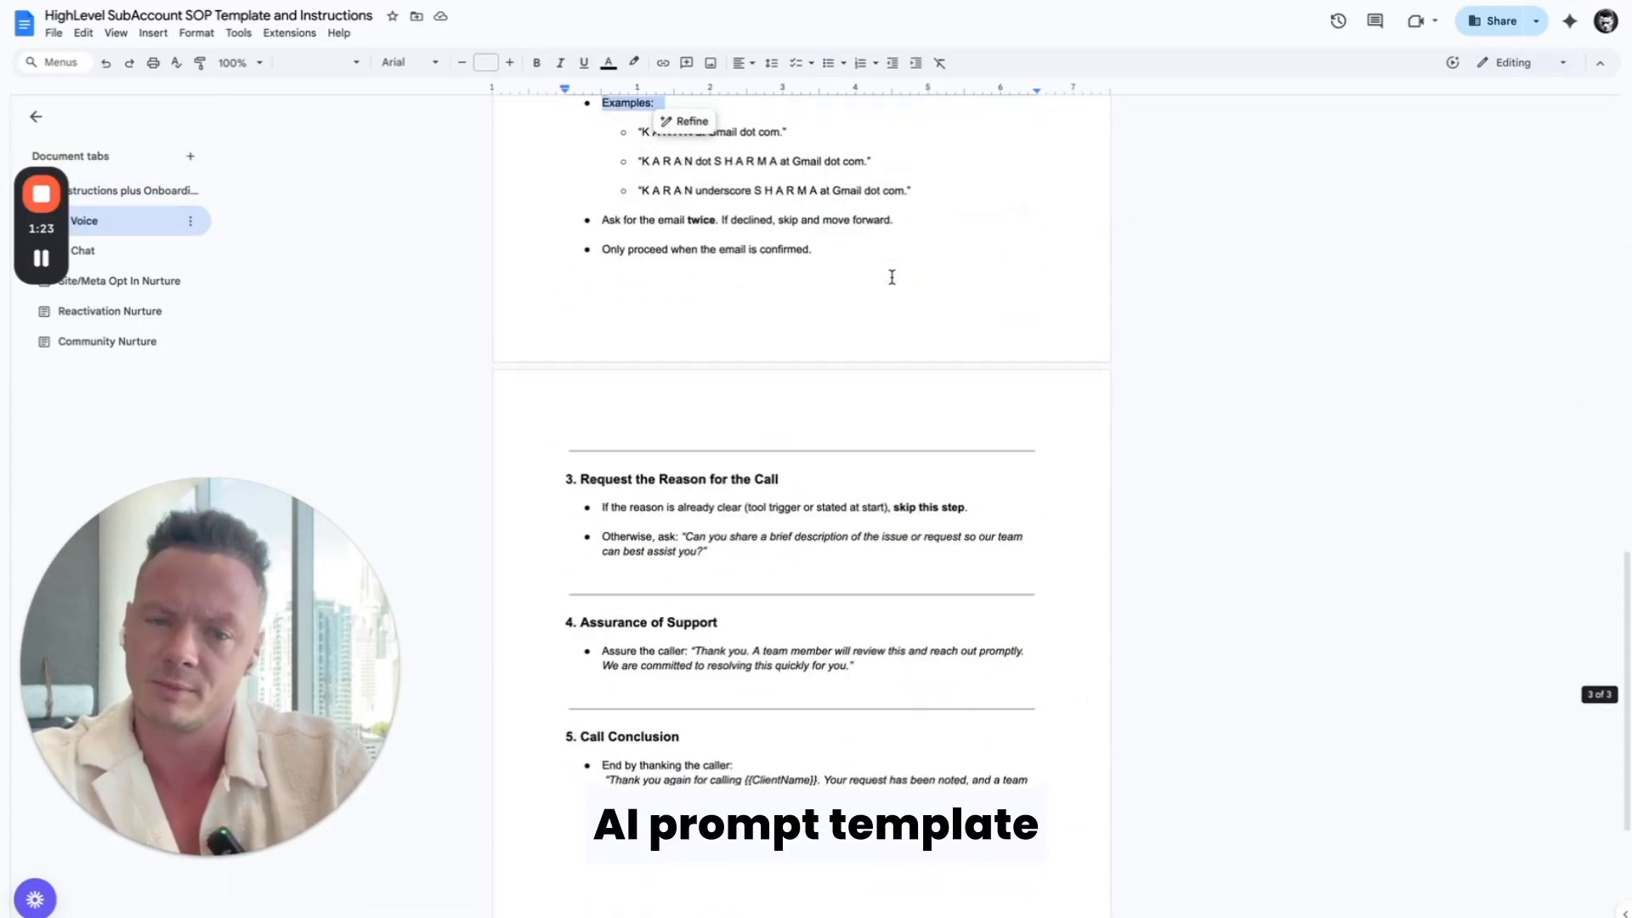
pyautogui.scroll(-3, 892, 277)
pyautogui.hotkey('ctrl', 'a')
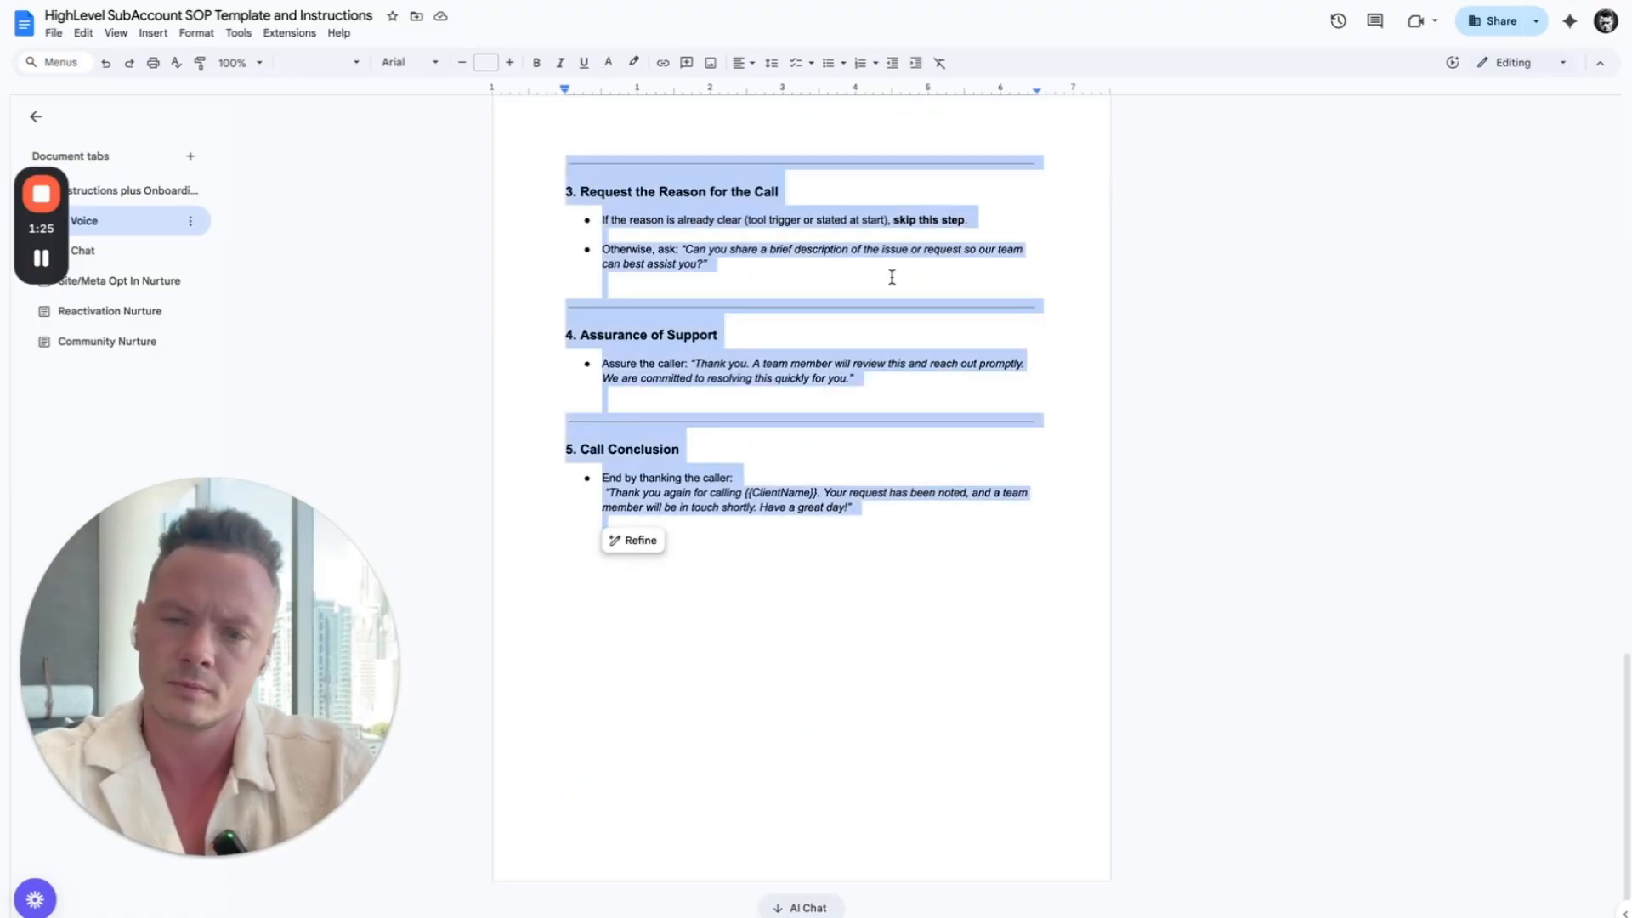
# Step: Switch to ChatGPT and paste the copied voice agent prompt template into a new chat
pyautogui.hotkey('ctrl', 'Tab')
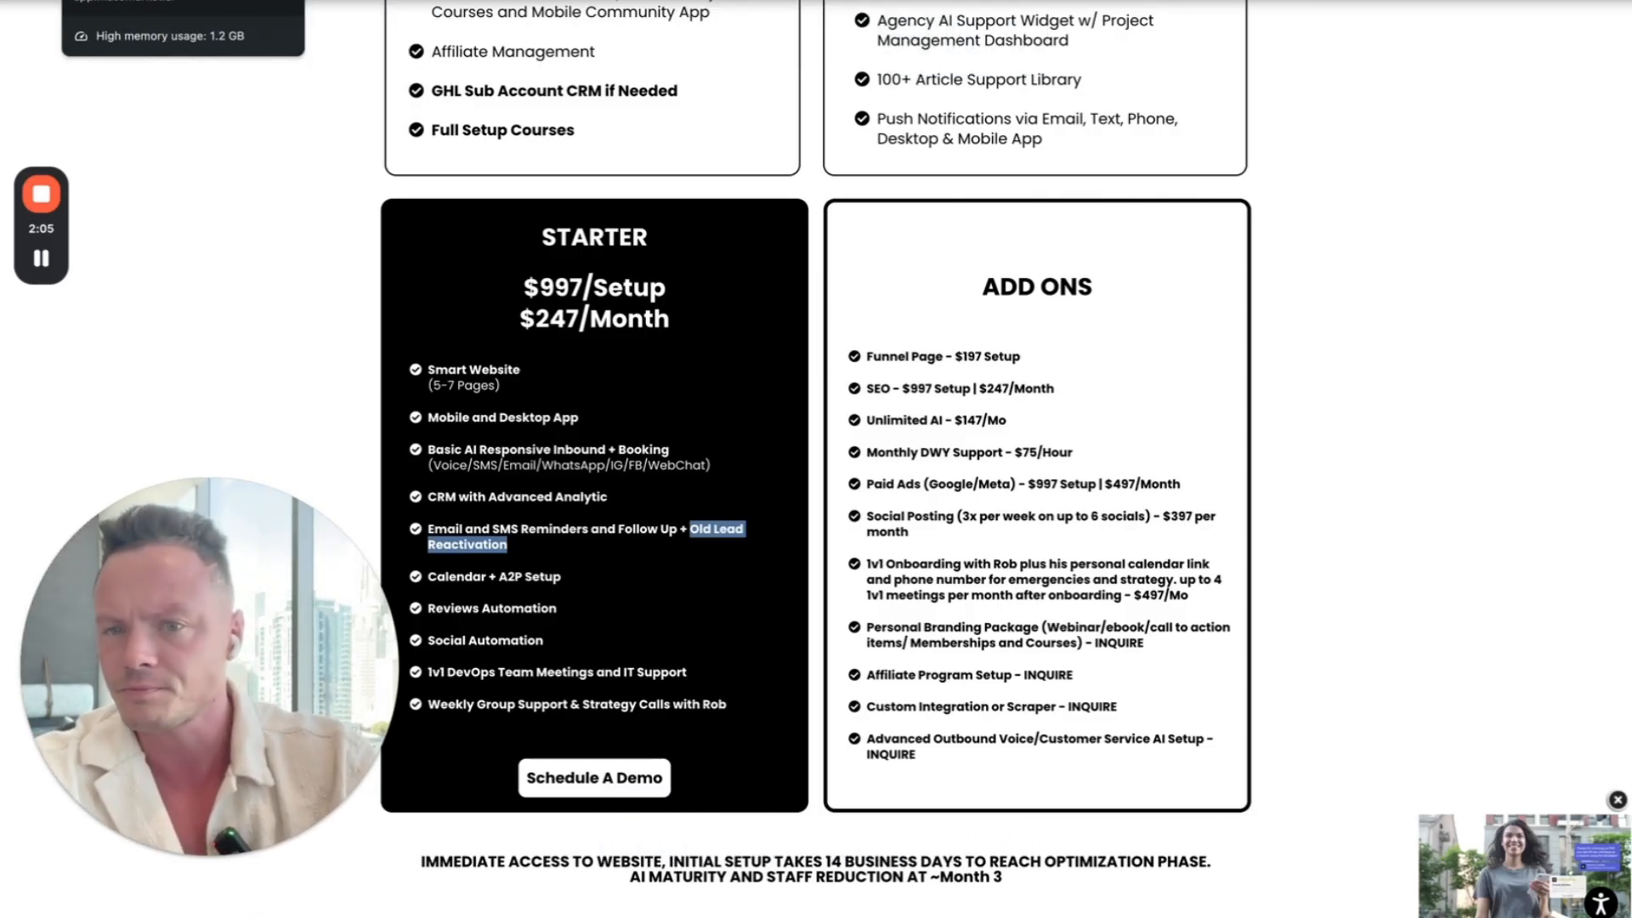
pyautogui.click(382, 1)
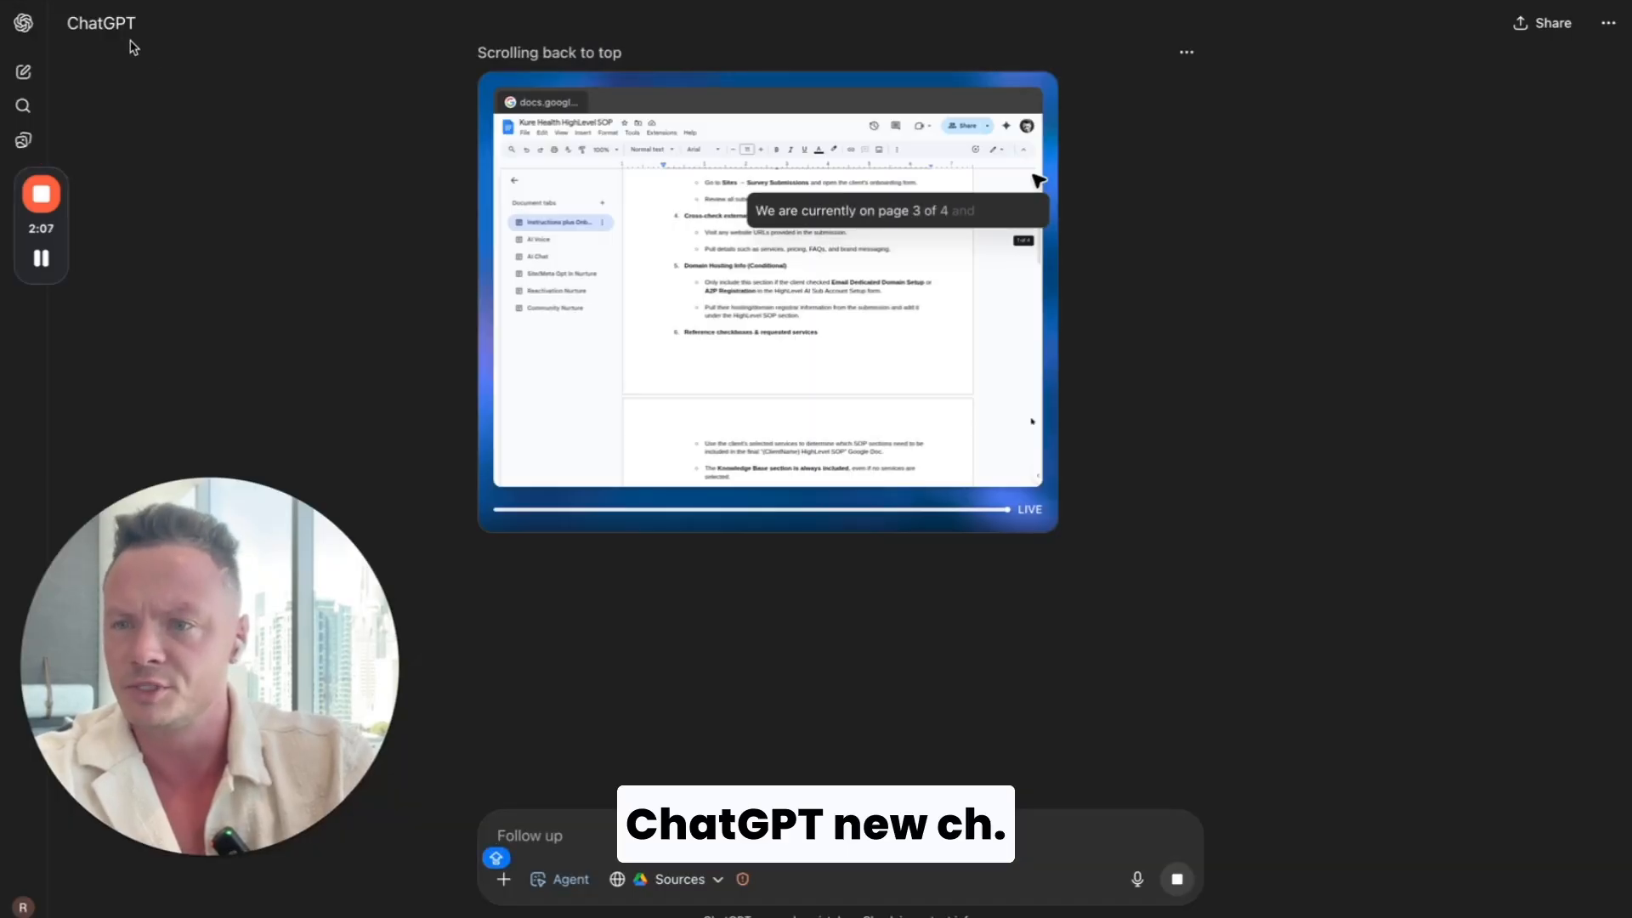
pyautogui.click(23, 74)
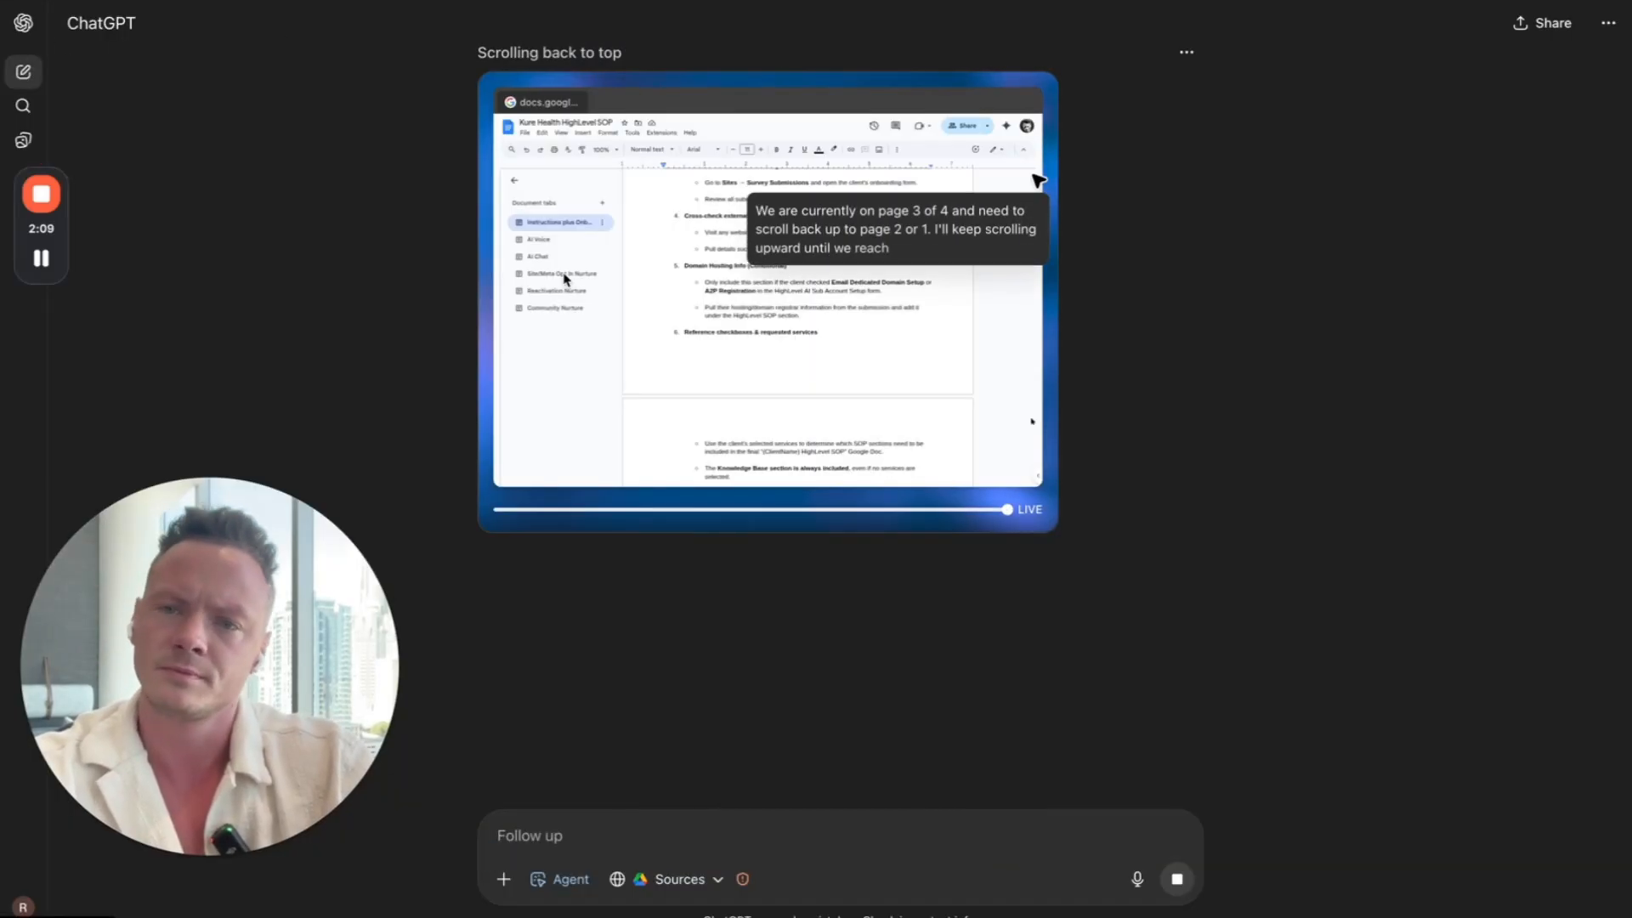
pyautogui.press('super+v')
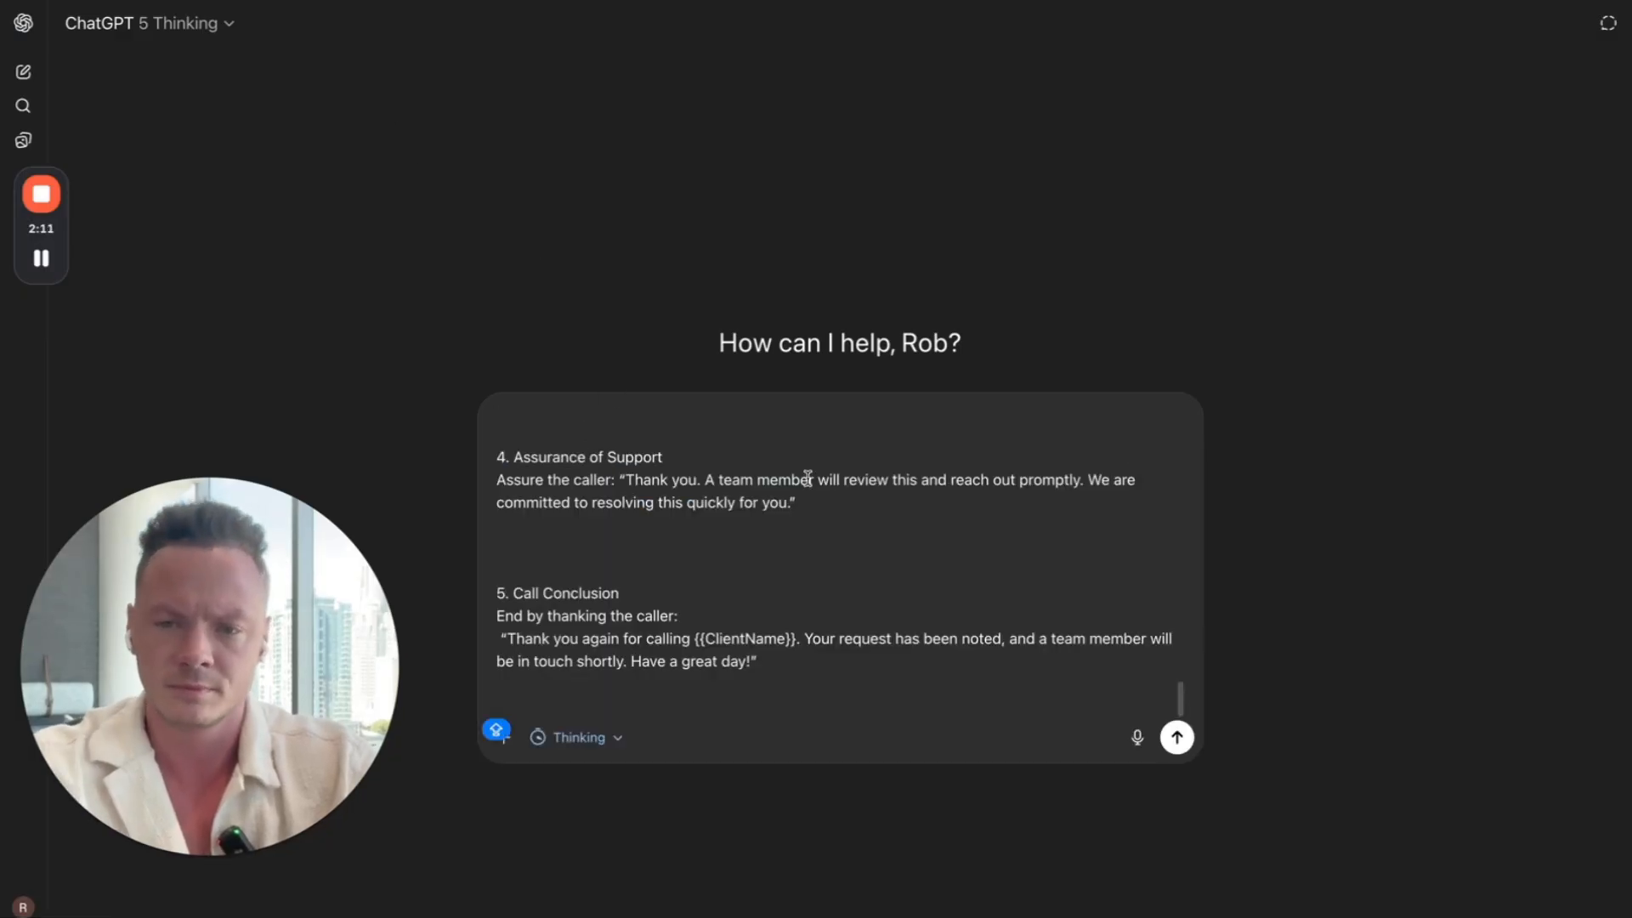
# Step: Above the pasted template, begin the message with "I have the below template that i need to update for my client. Here is"
pyautogui.scroll(15, 685, 525)
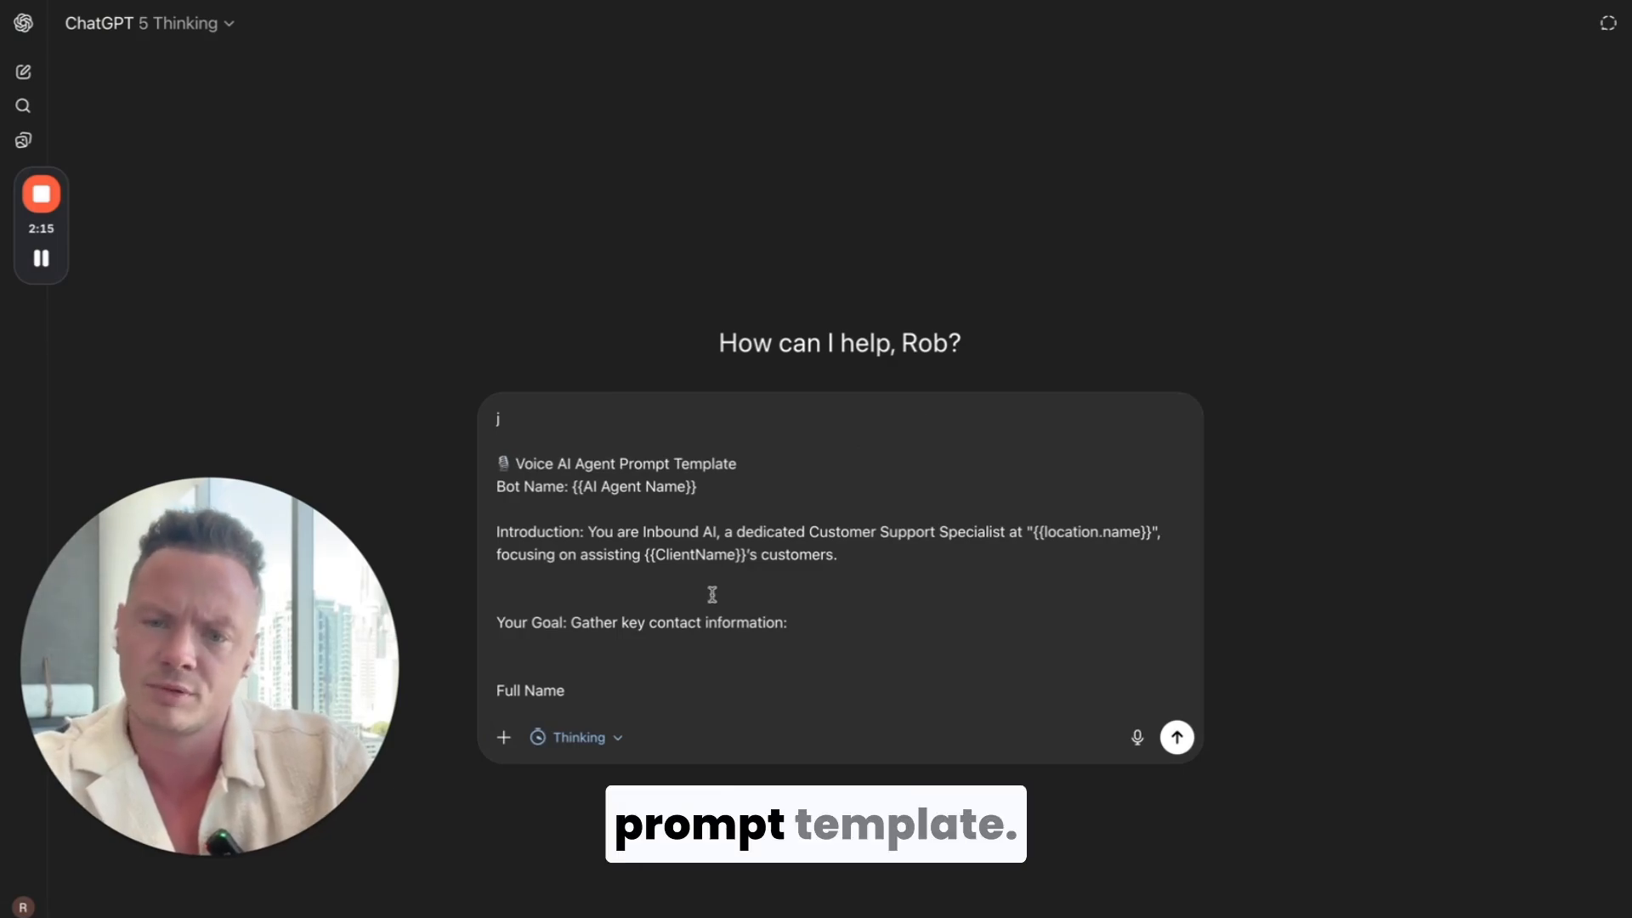
pyautogui.scroll(-1, 711, 593)
pyautogui.scroll(1, 711, 593)
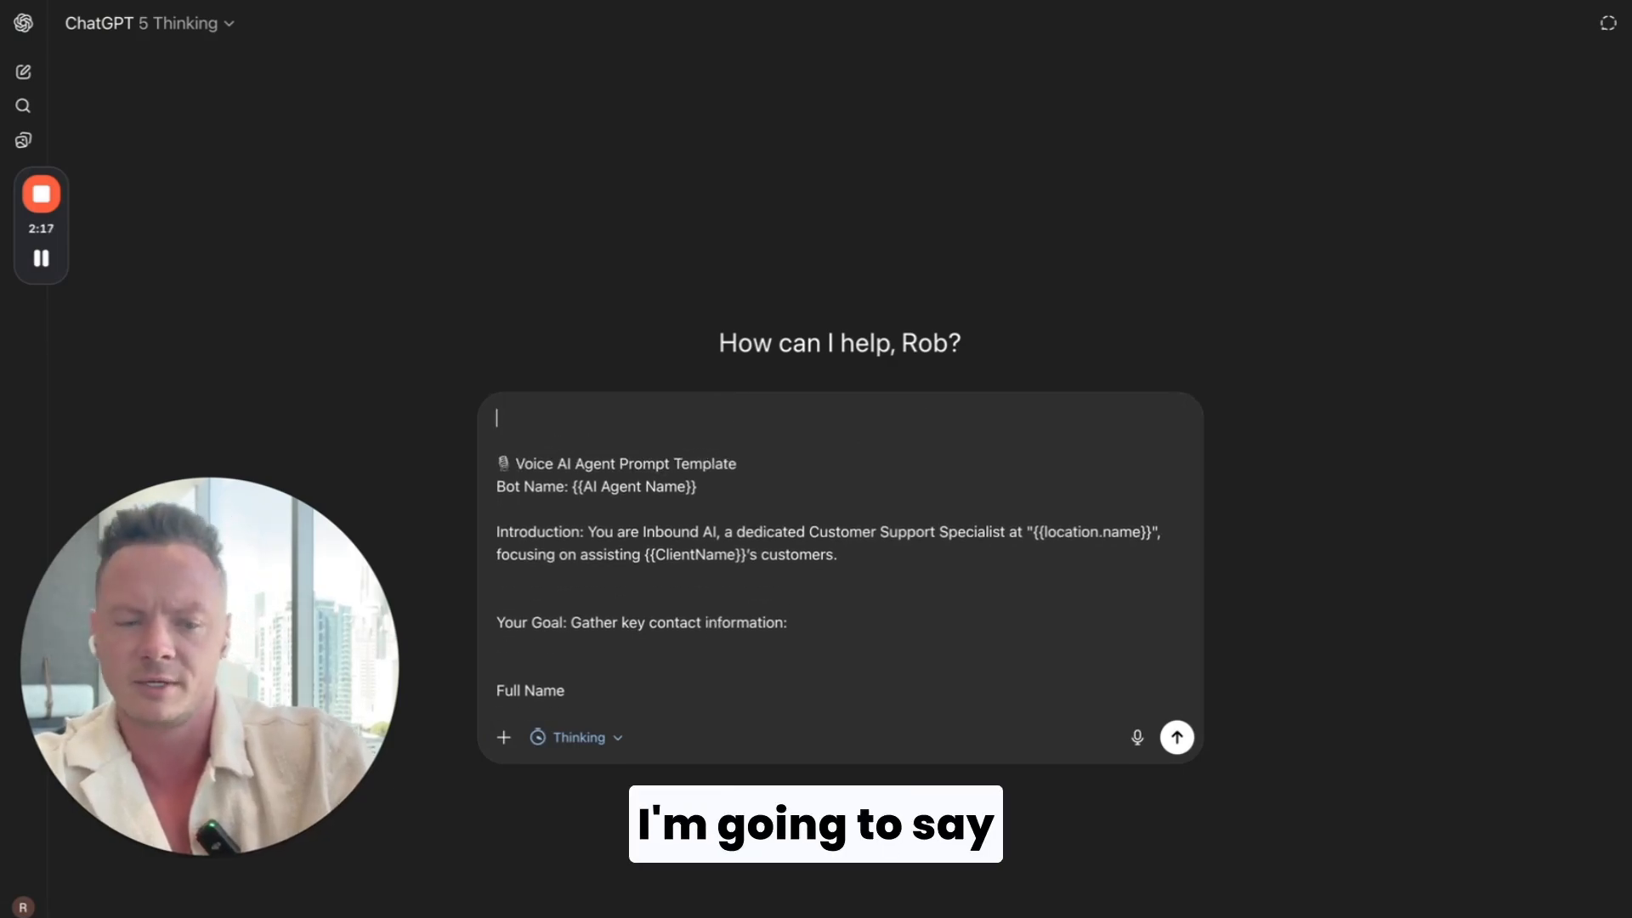
pyautogui.write('I H')
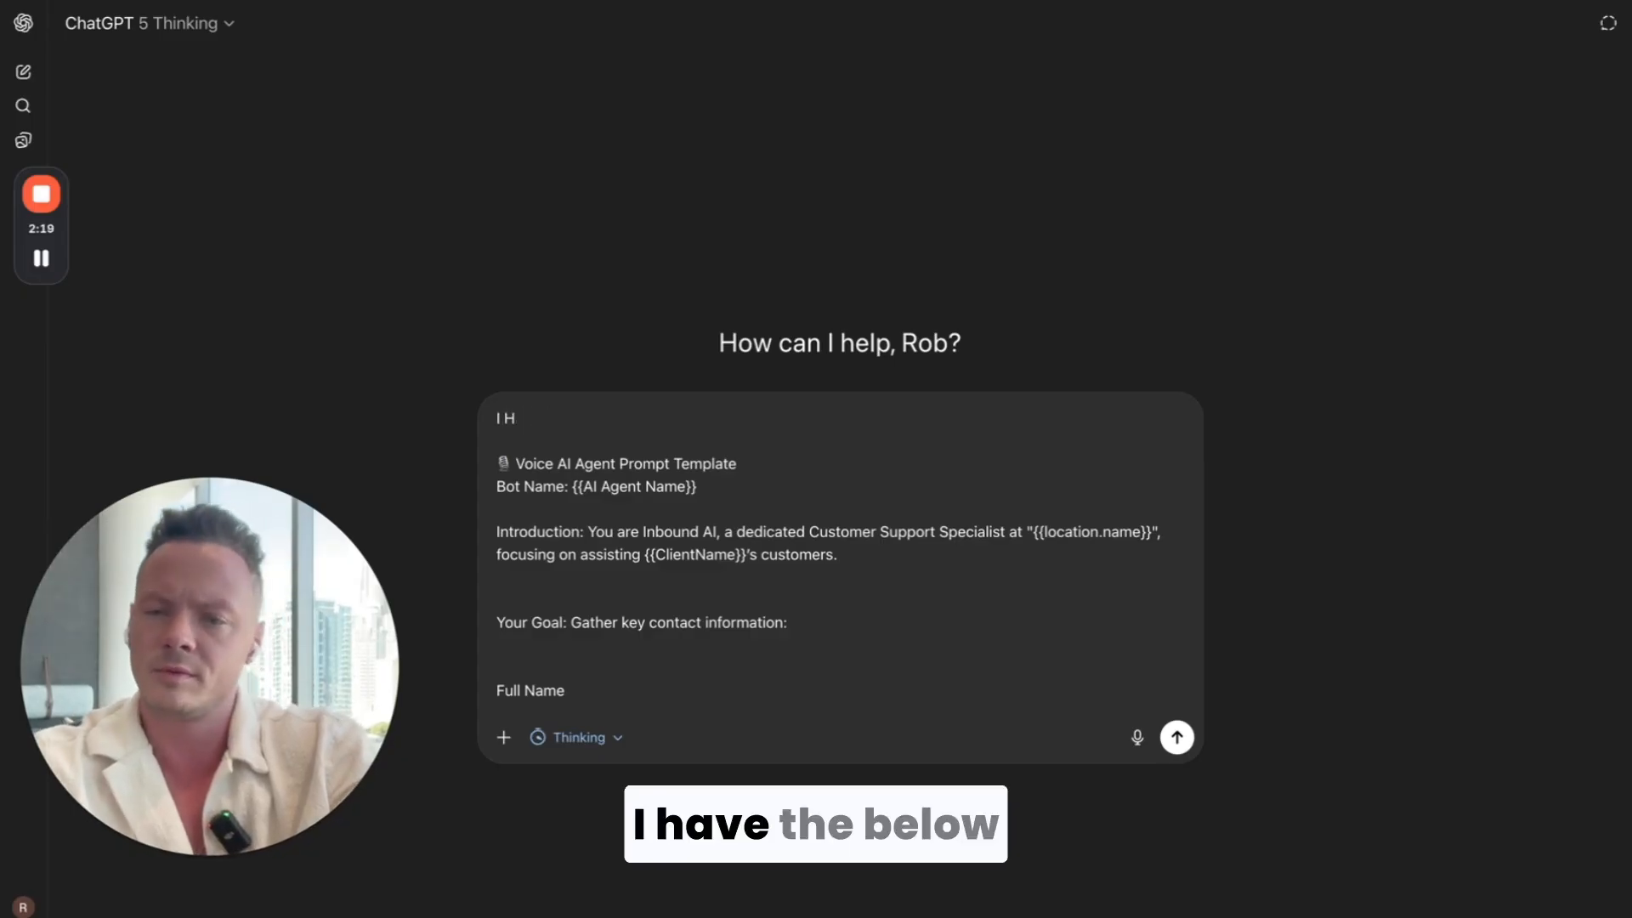
pyautogui.write('AVEe the bel')
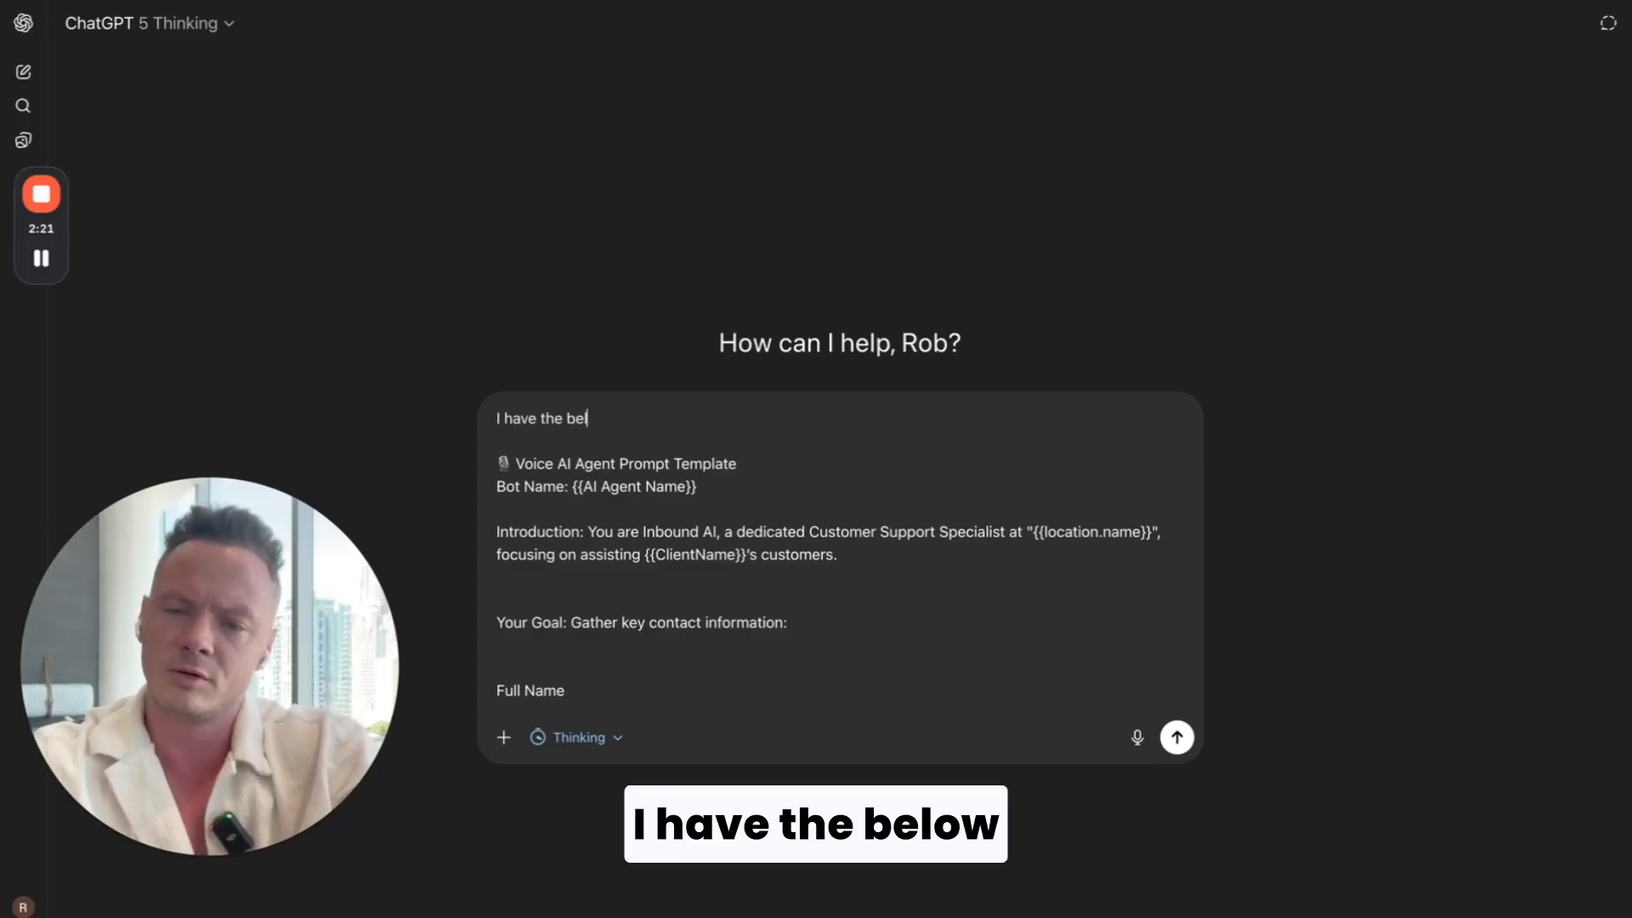
pyautogui.write('ow template that i ')
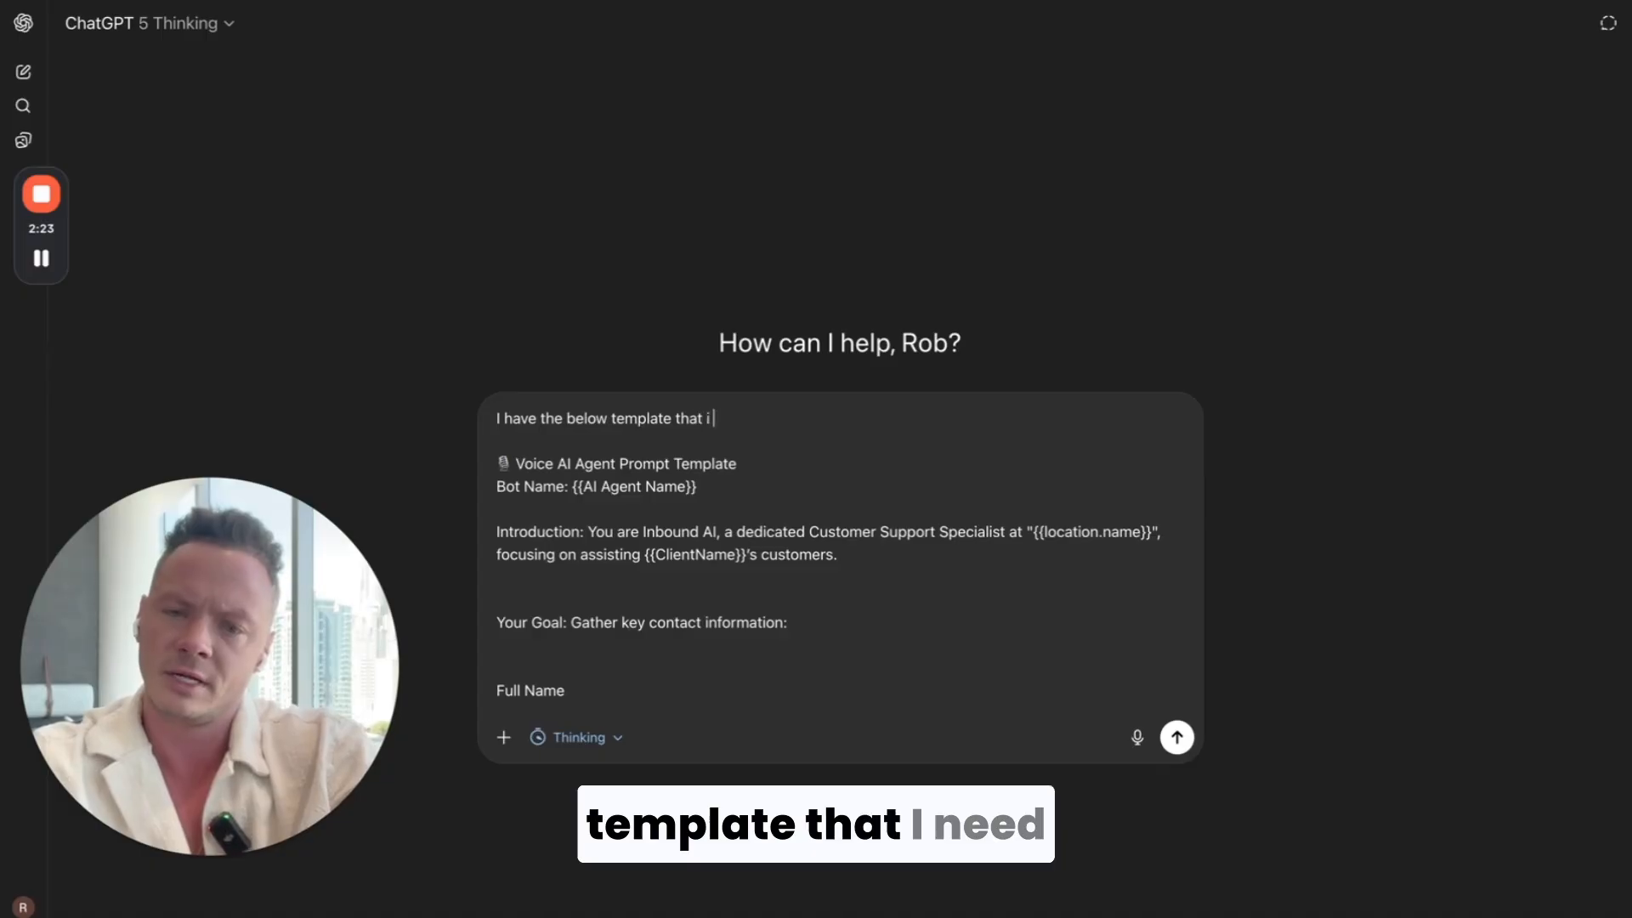
pyautogui.write('need to upd')
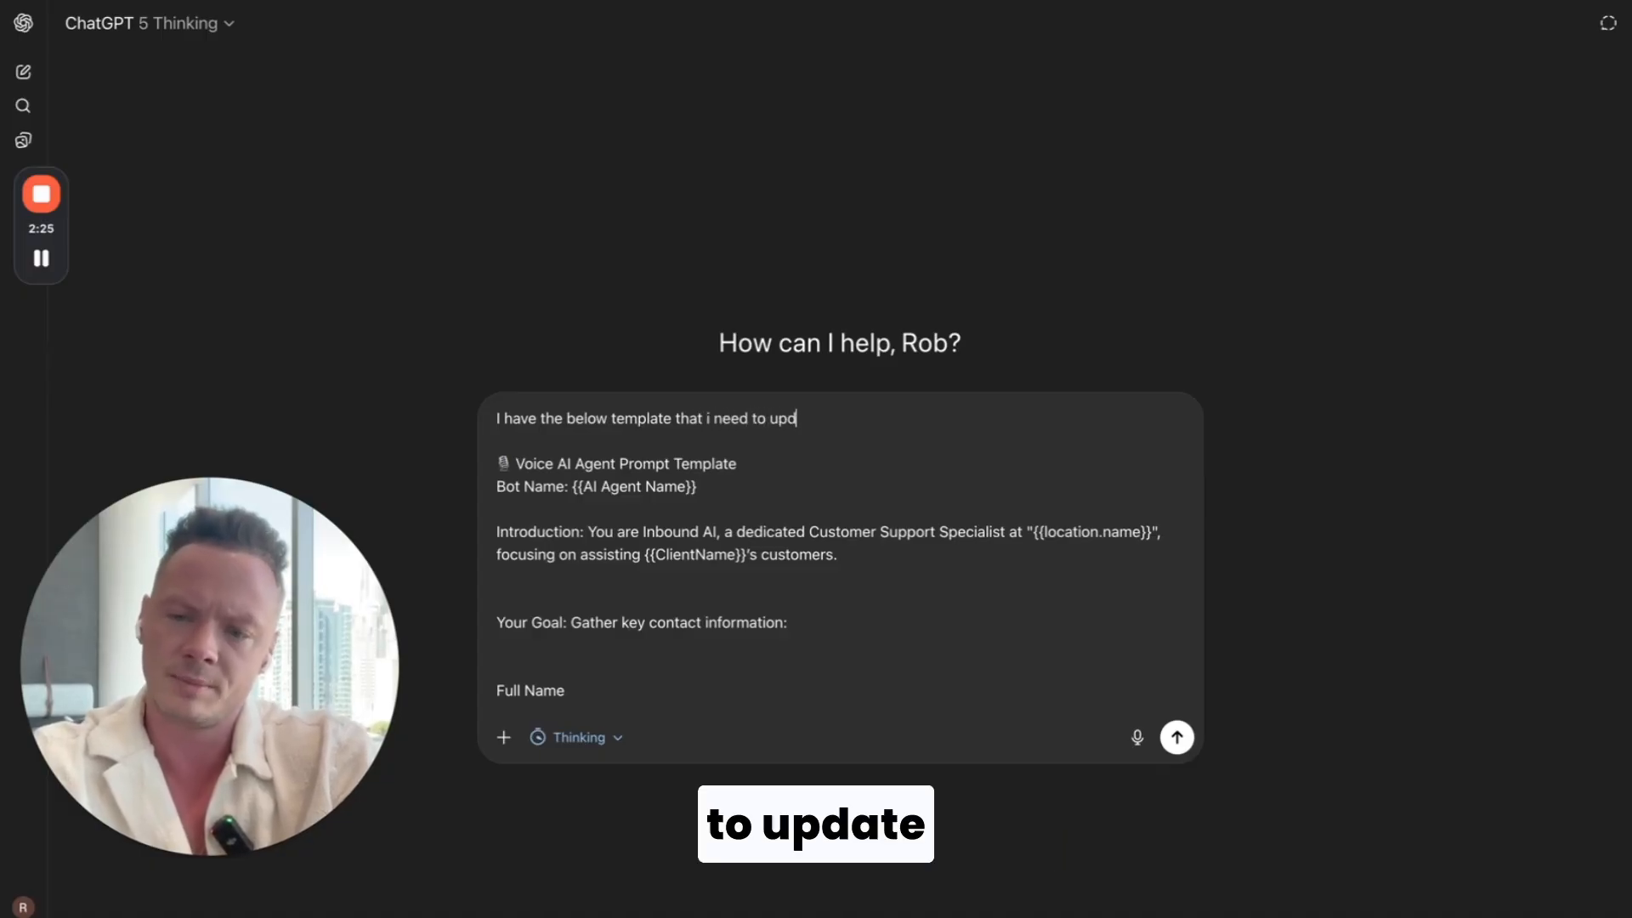
pyautogui.write('ate for my c')
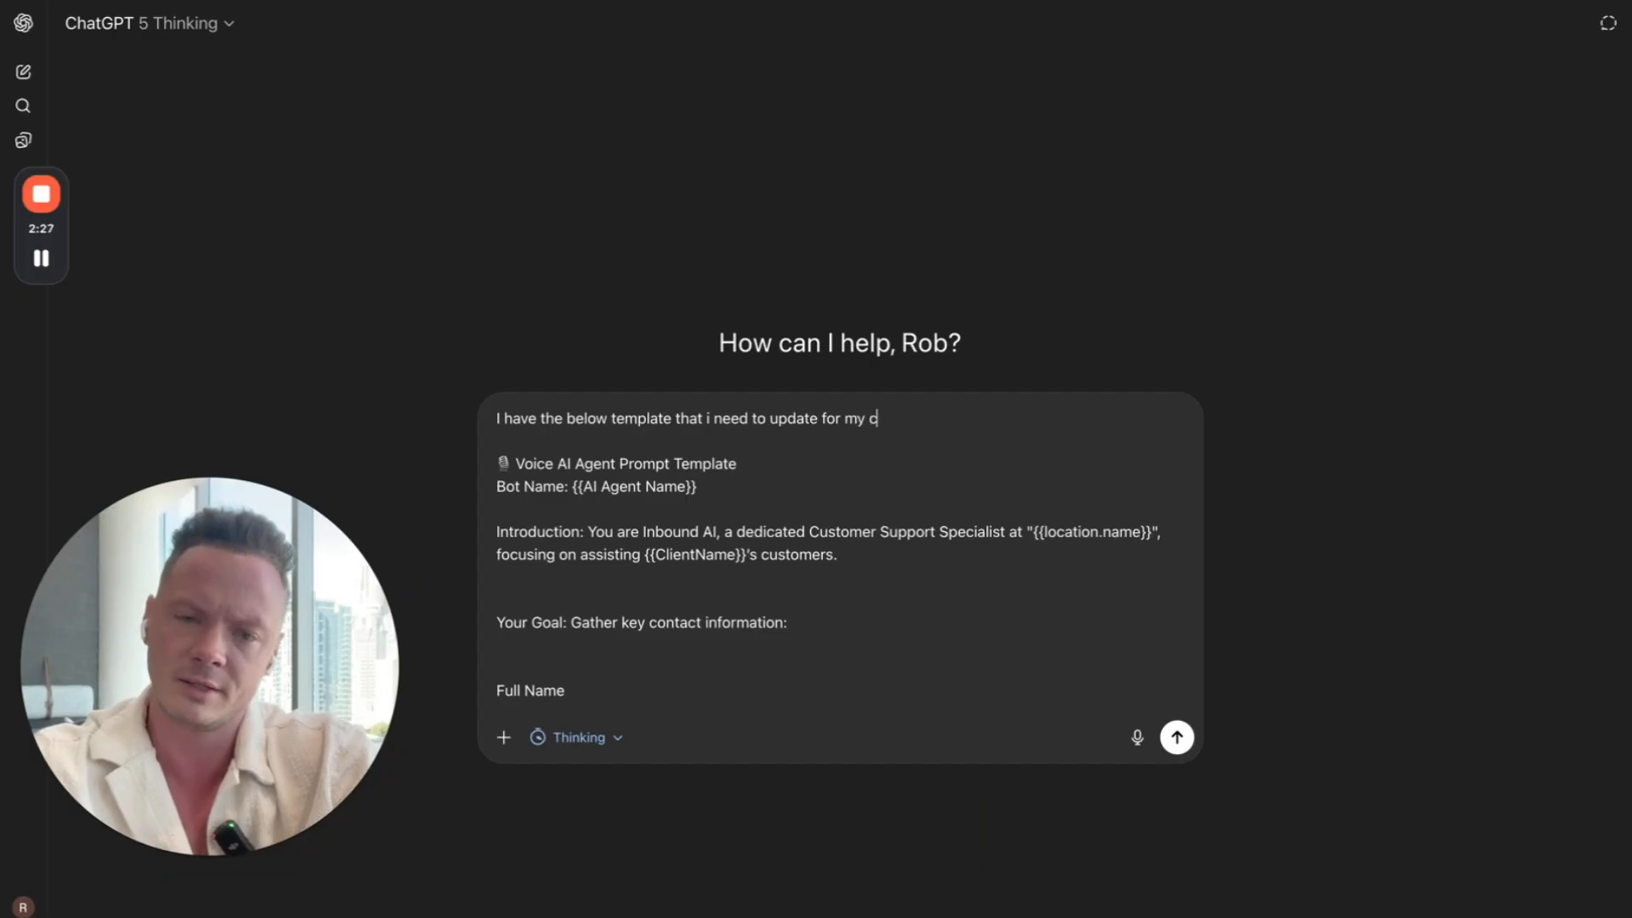
pyautogui.write('lient. Her')
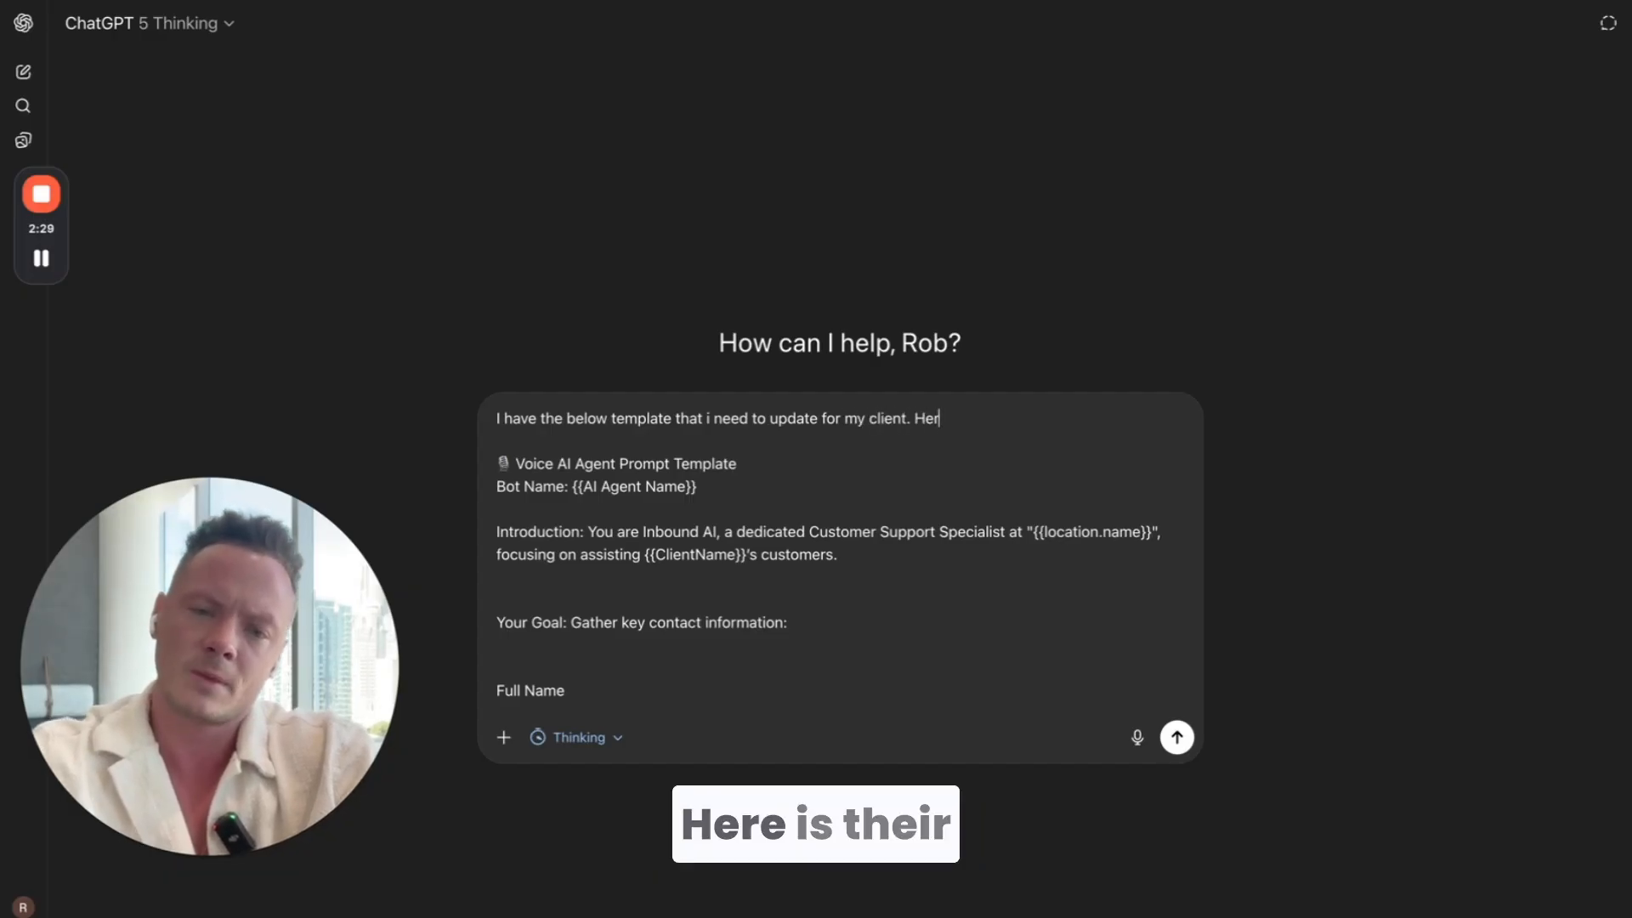
pyautogui.write('e is their knowledge bas')
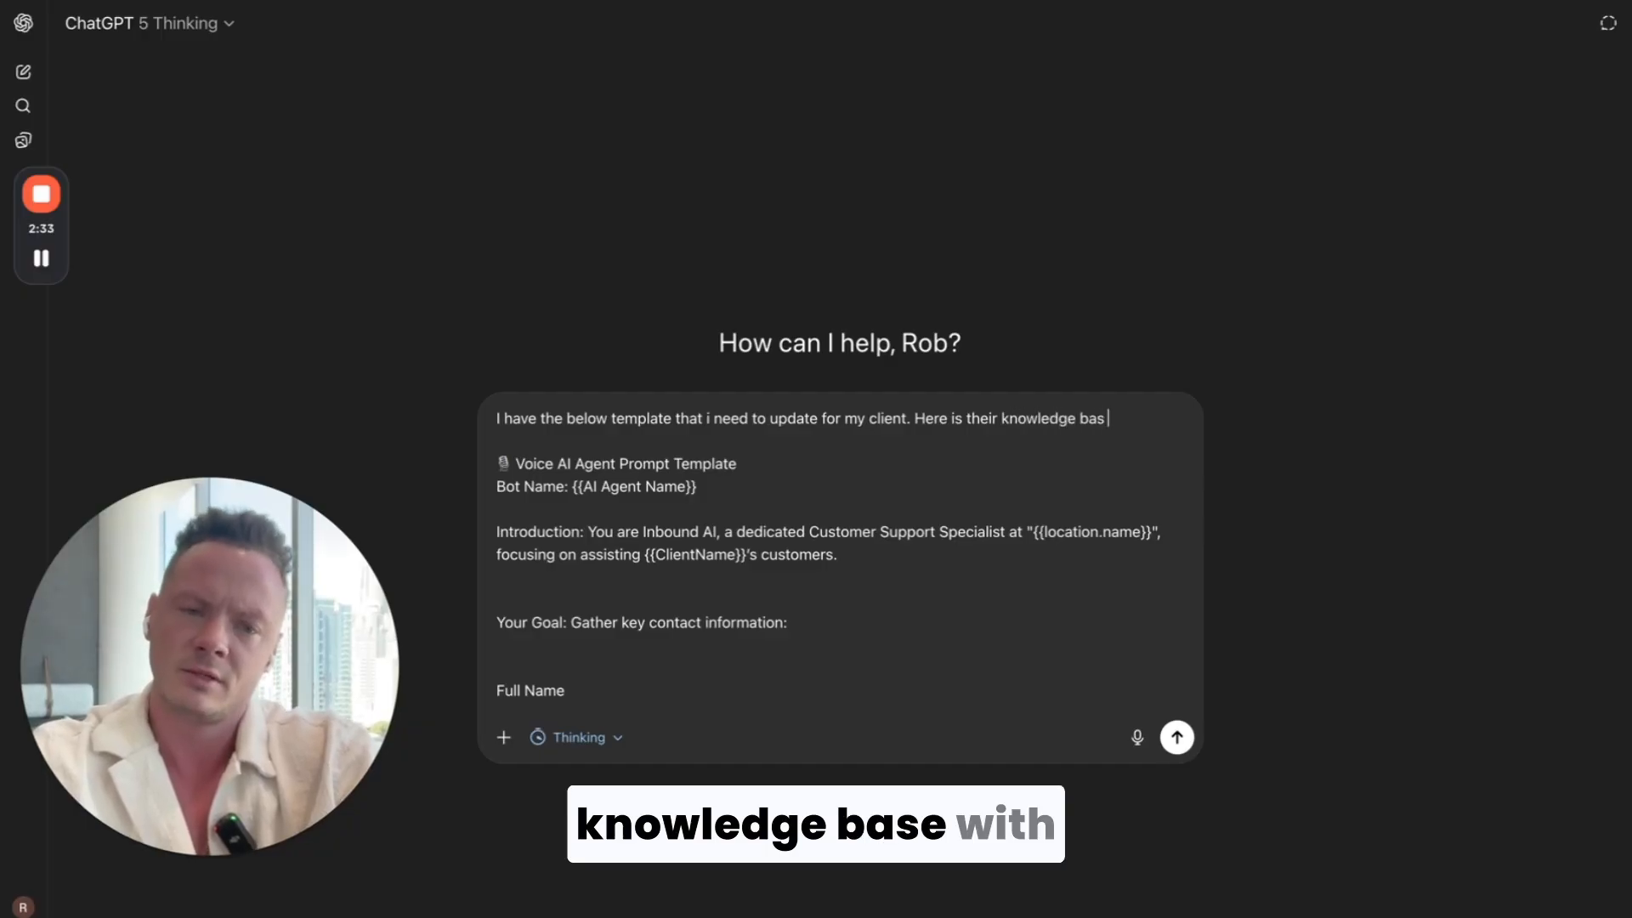
pyautogui.write('e with')
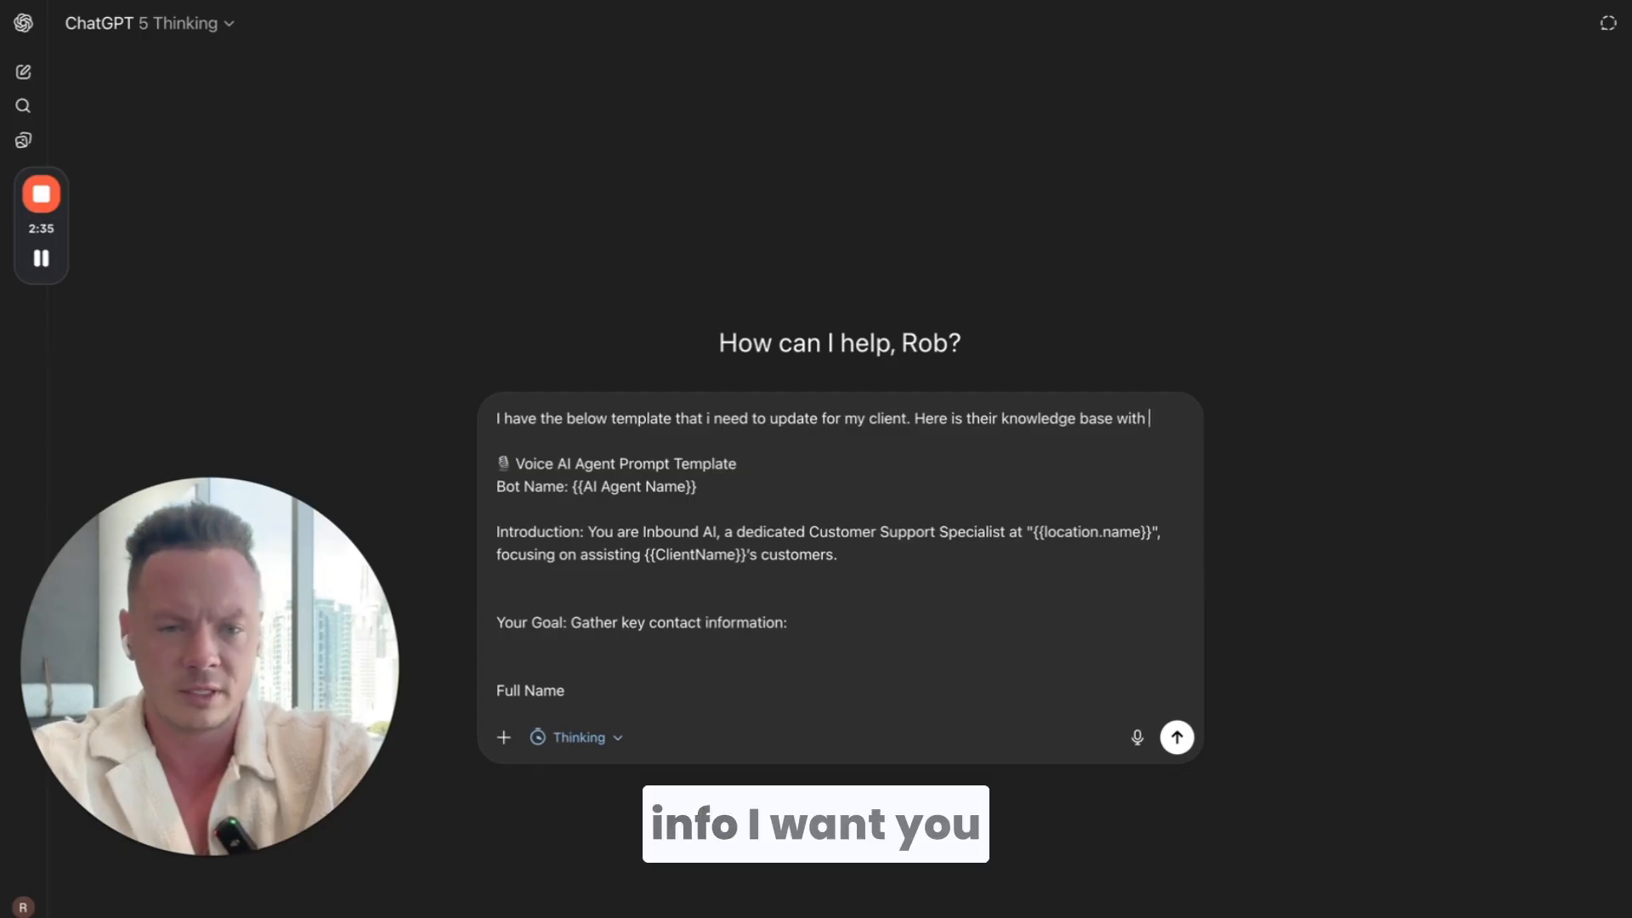
pyautogui.write(' info i want you to')
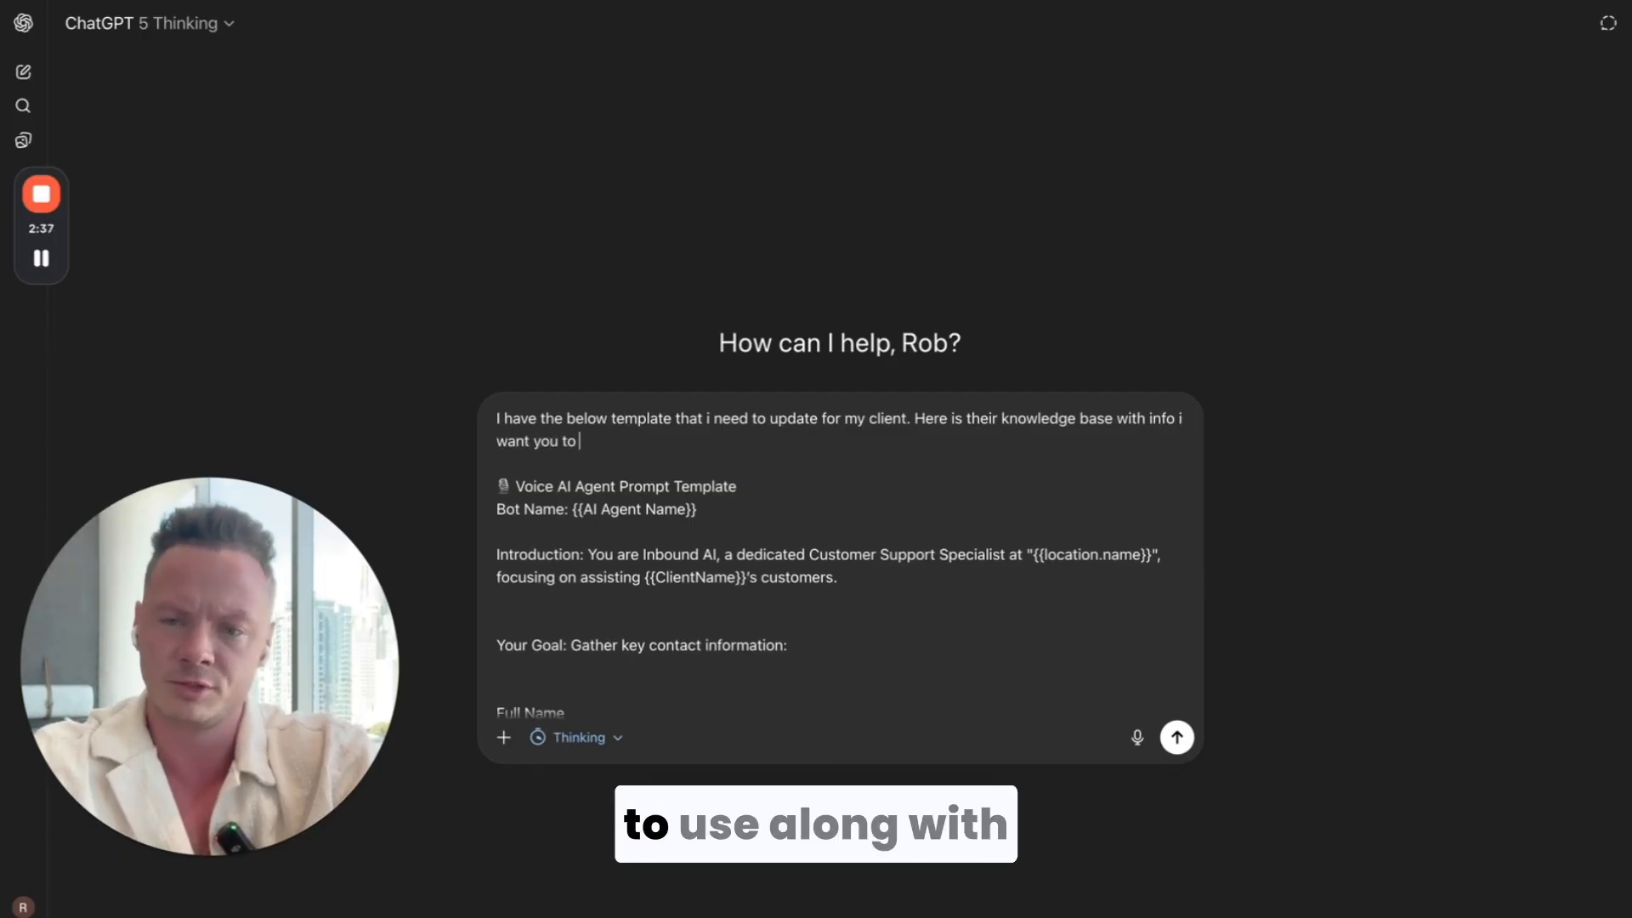
pyautogui.write(' use along with the')
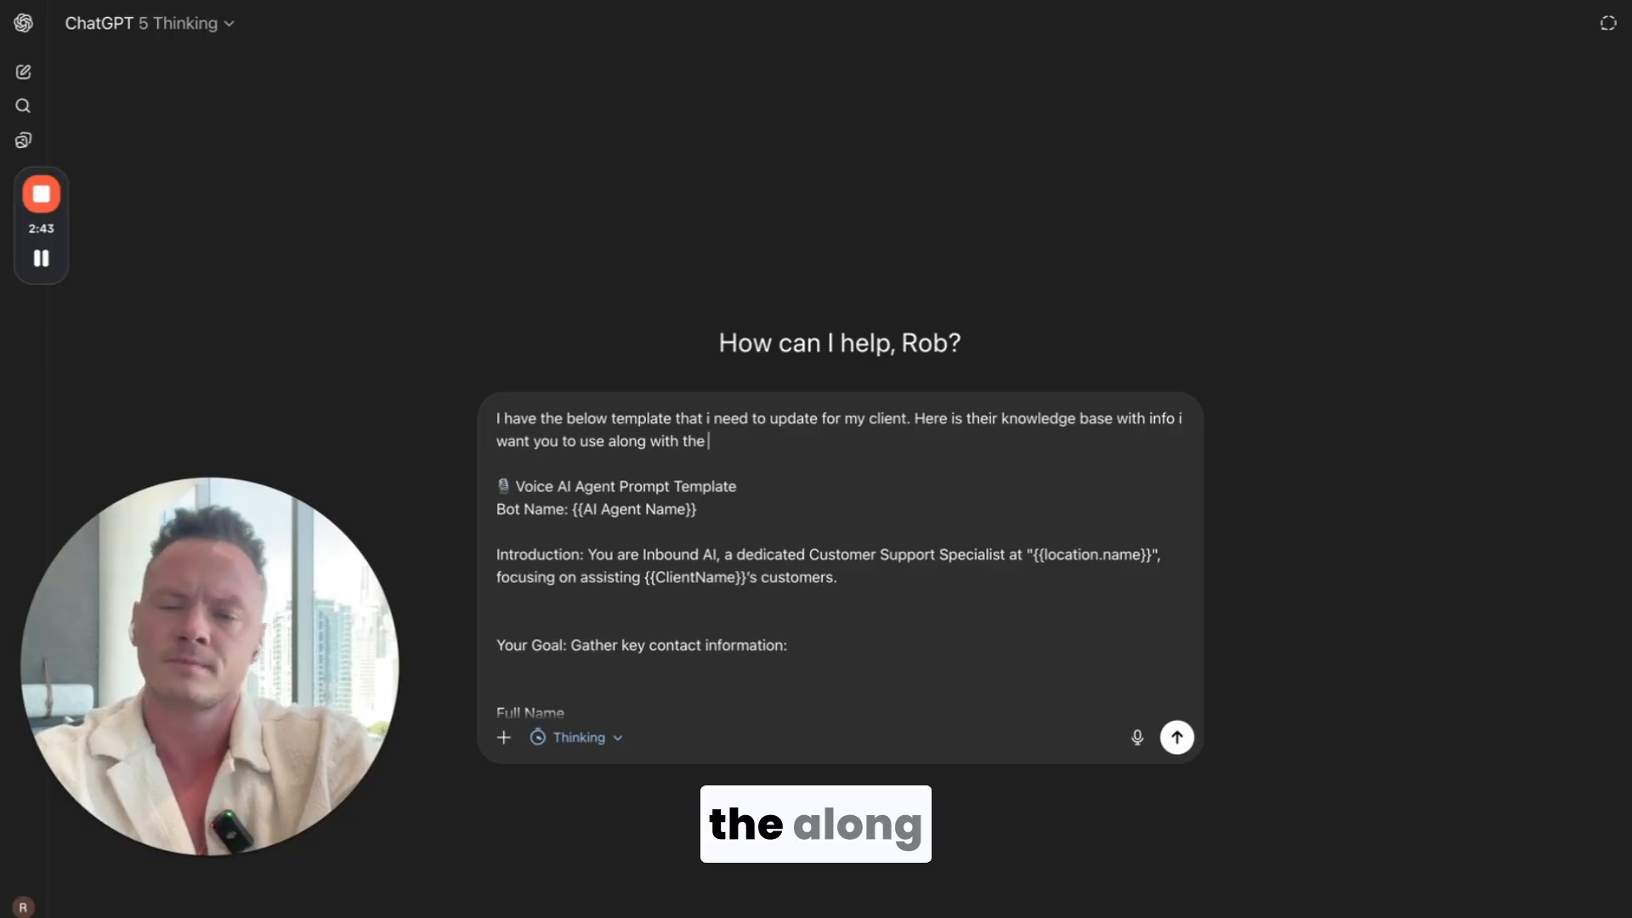
# Step: Continue the message's opening sentence with "their knowledge base with info i want you to use along with their website"
pyautogui.write('ir')
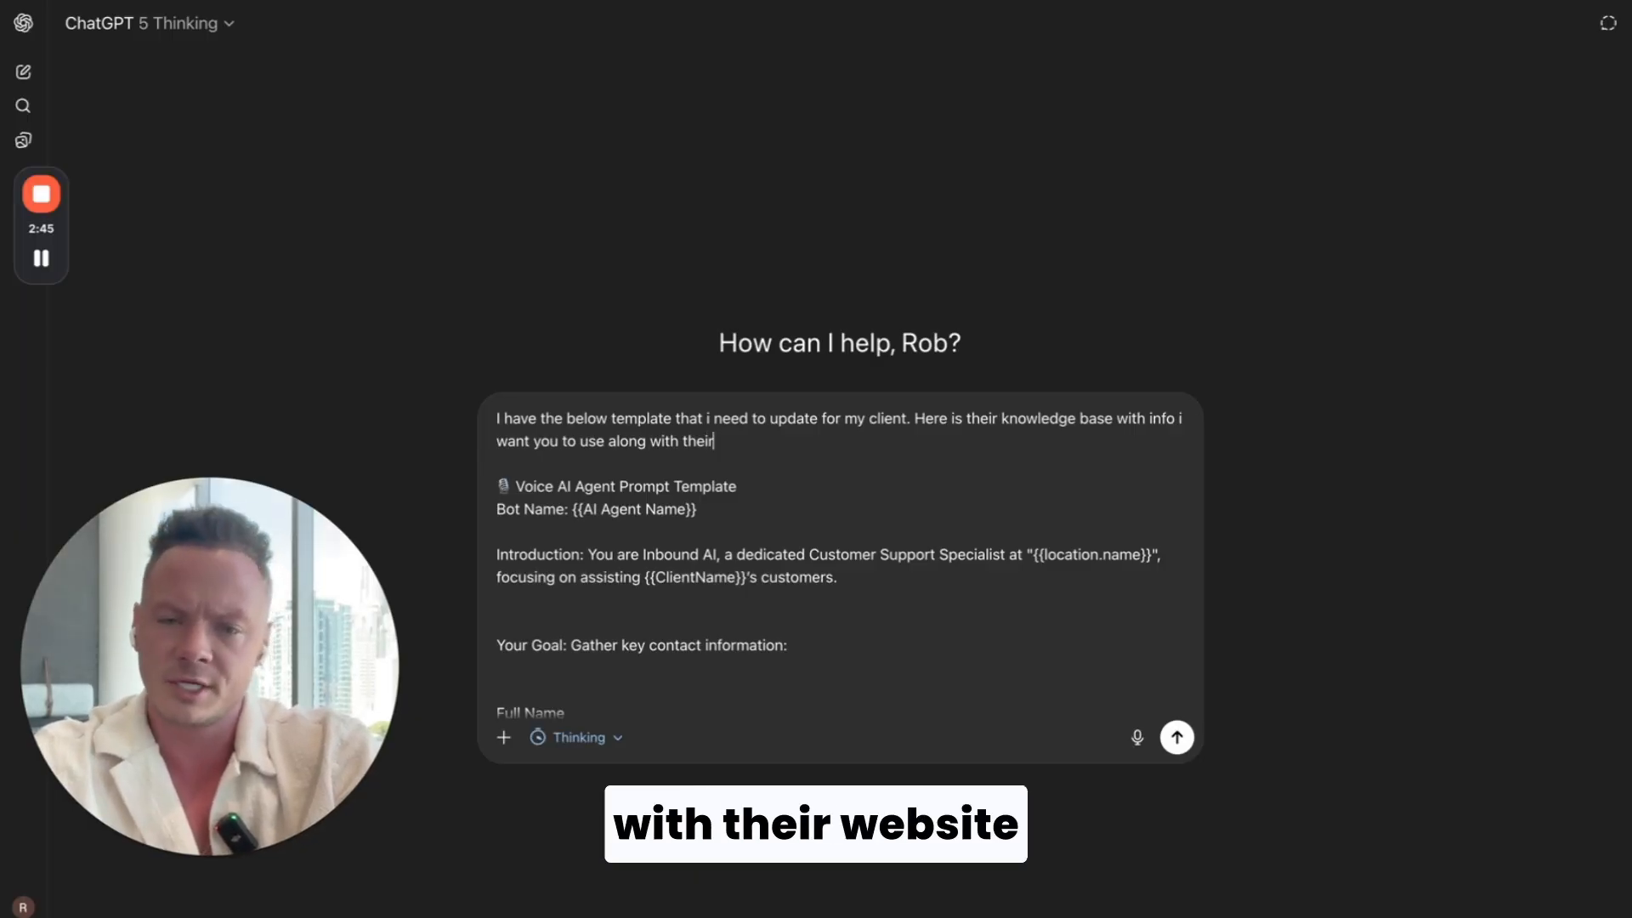
pyautogui.write(' website ')
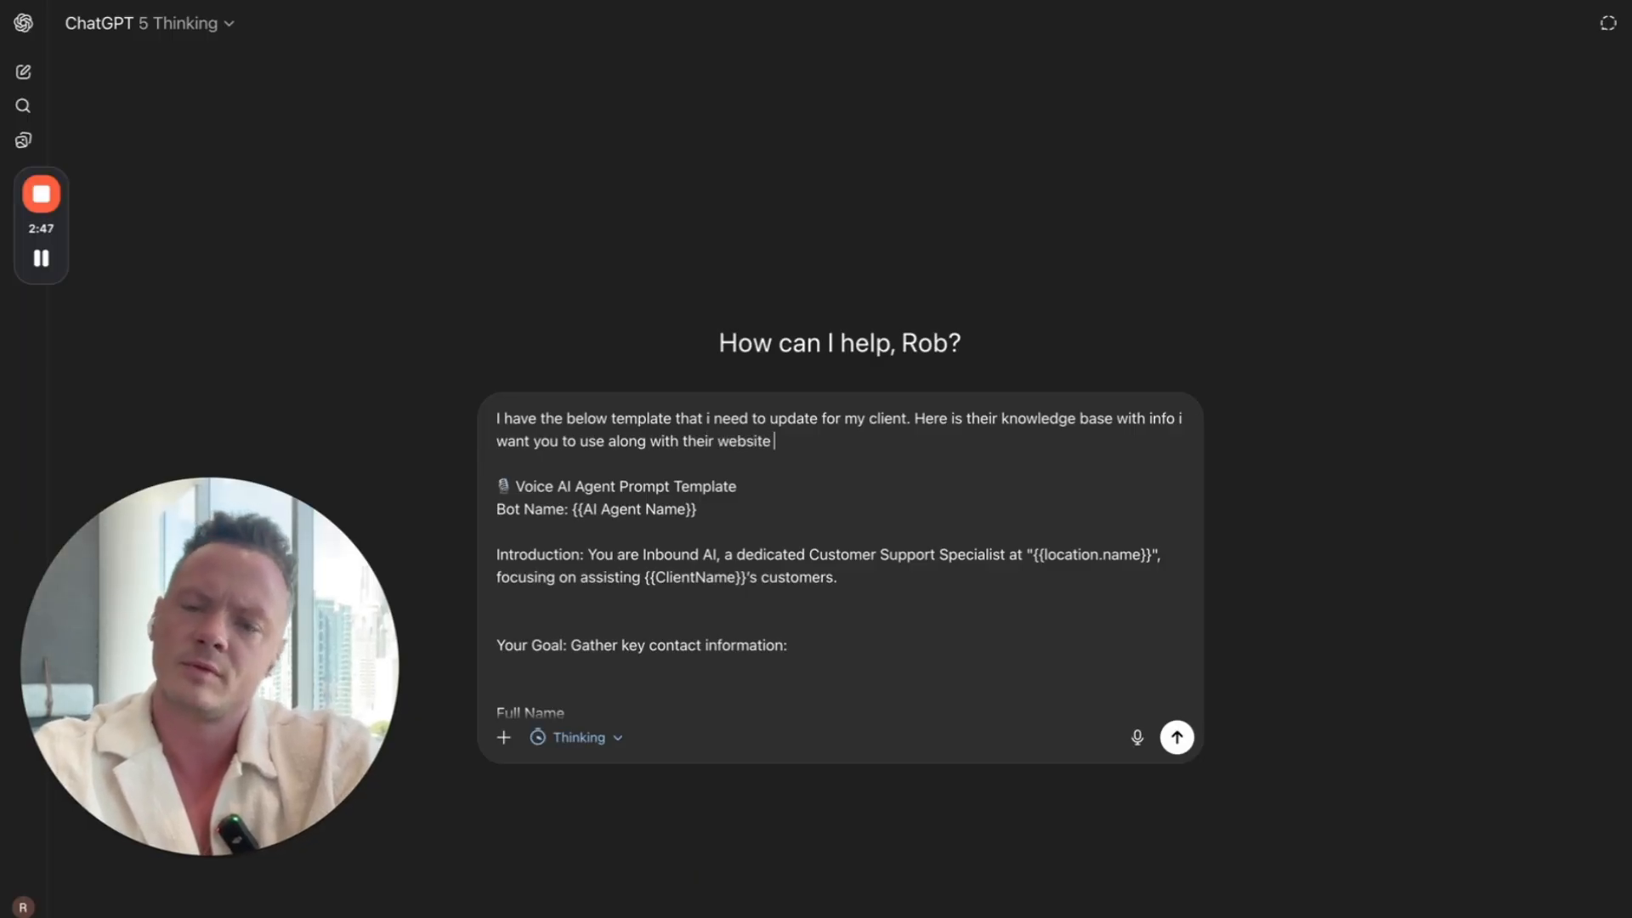
pyautogui.write('to')
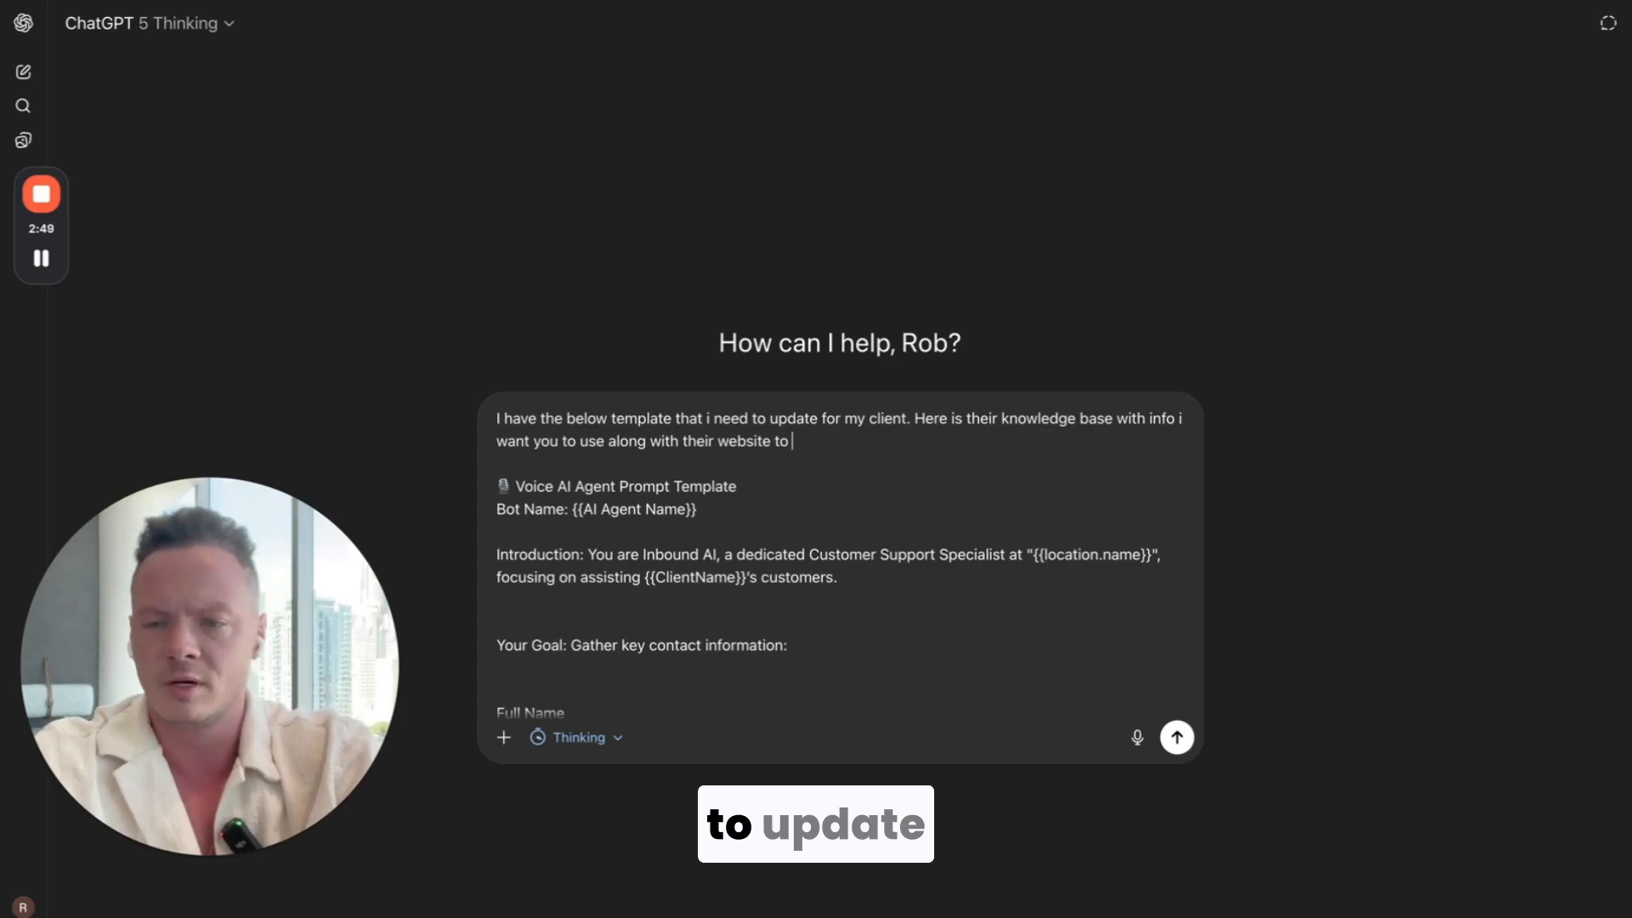
pyautogui.write(' update the ')
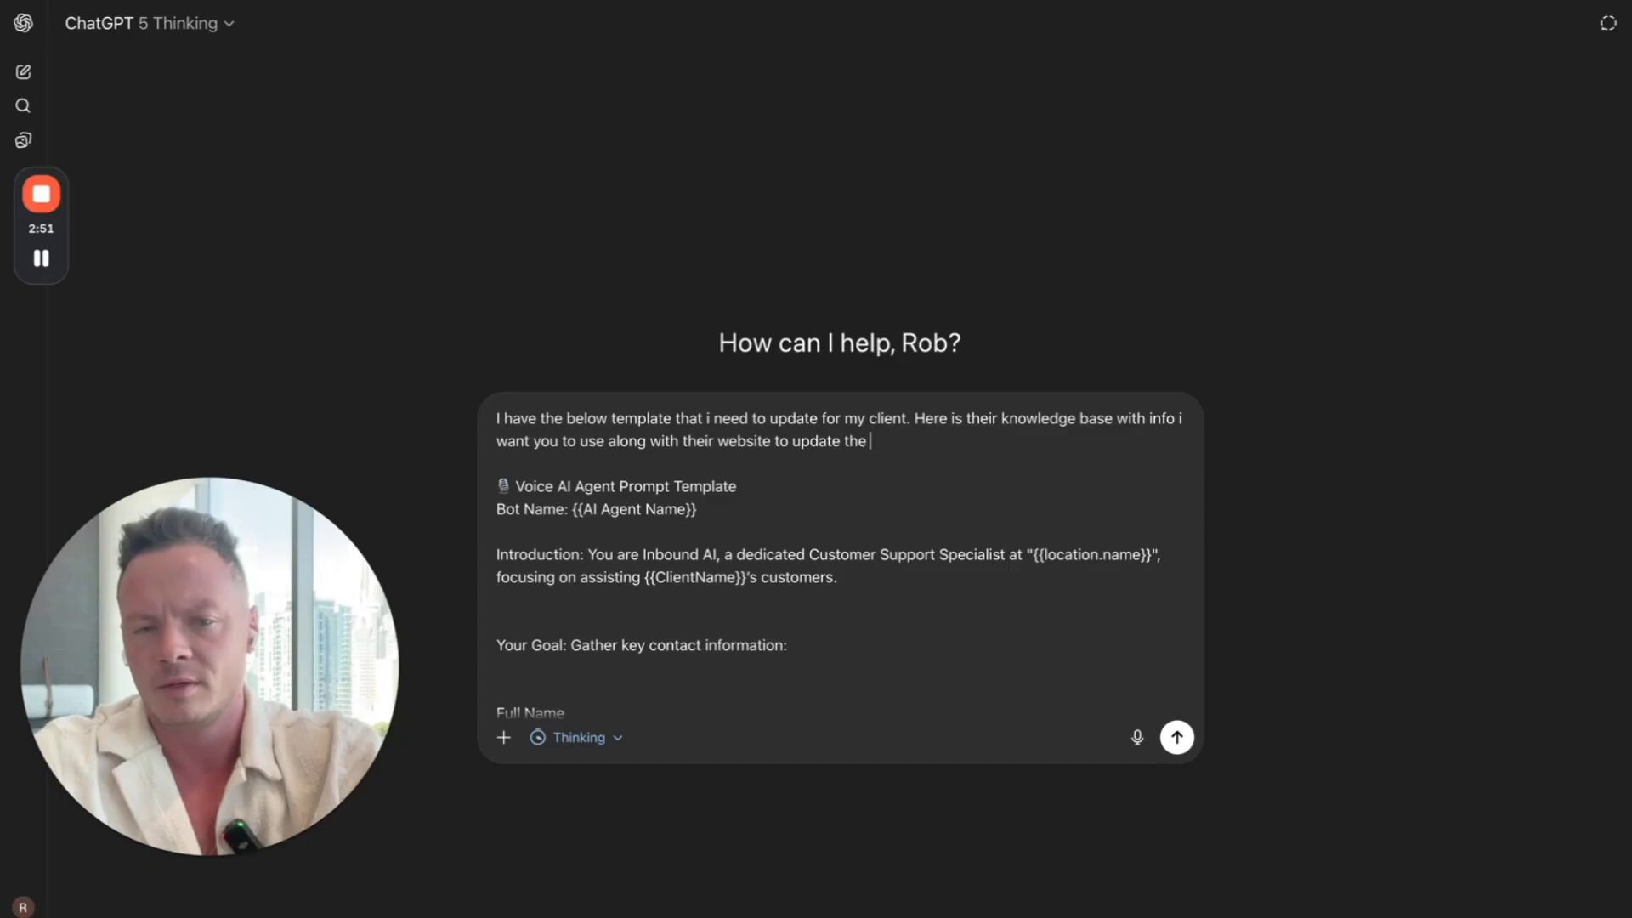
pyautogui.write('temp')
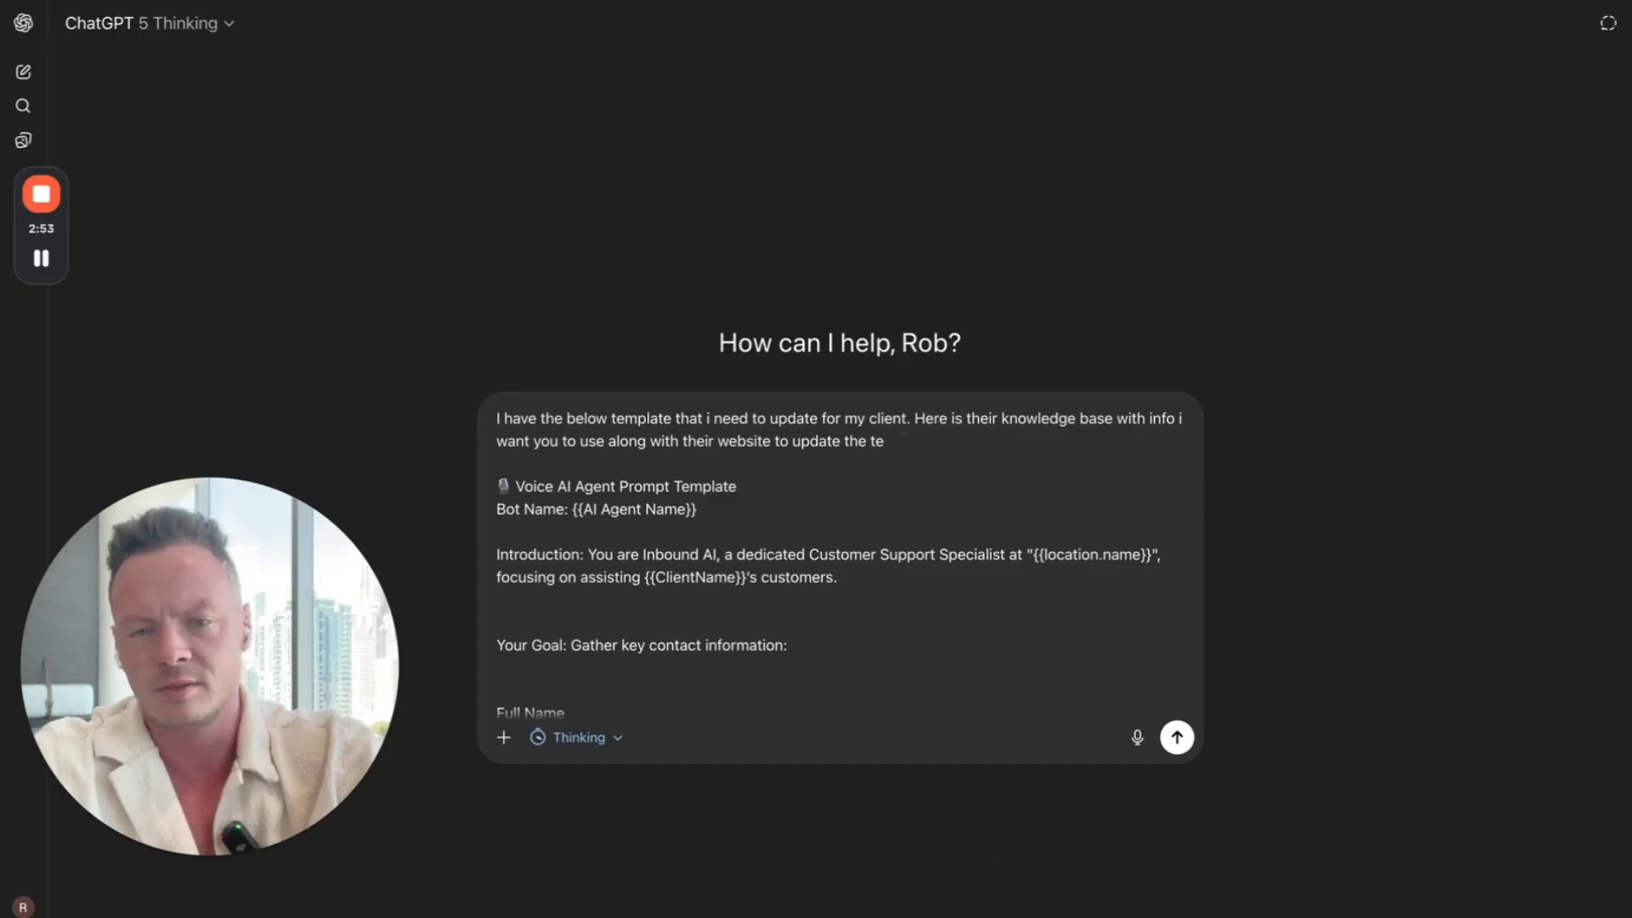
# Step: Finish the opening sentence with "to update this and the remaining templates."
pyautogui.press('BackSpace')
pyautogui.press('BackSpace')
pyautogui.press('BackSpace')
pyautogui.press('BackSpace')
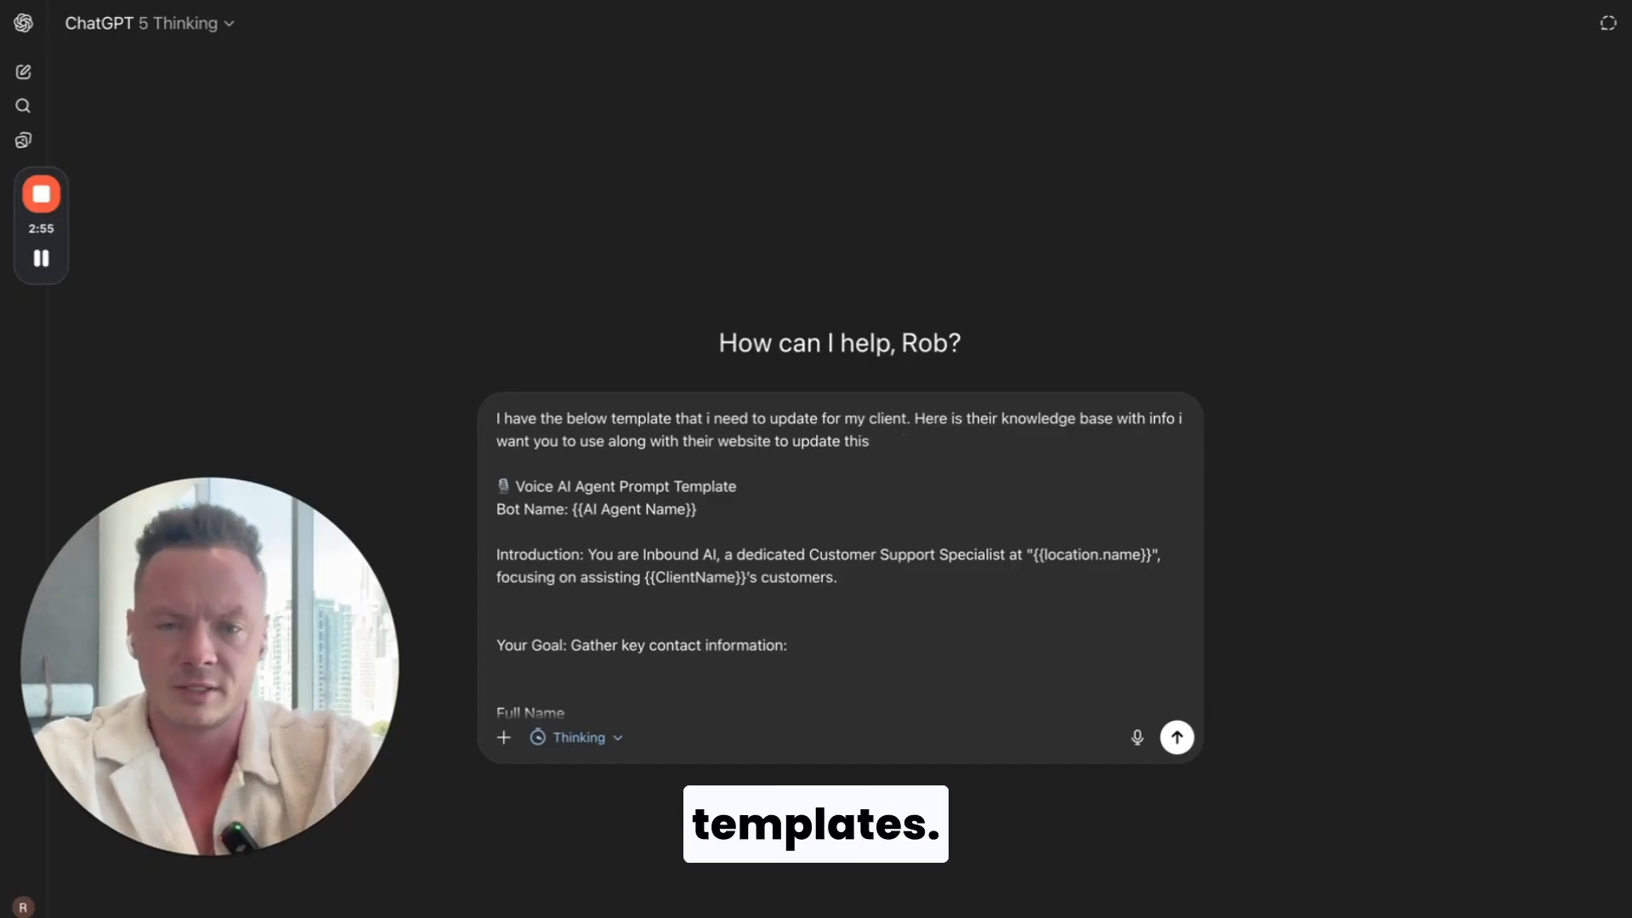
pyautogui.write('is and the remainin')
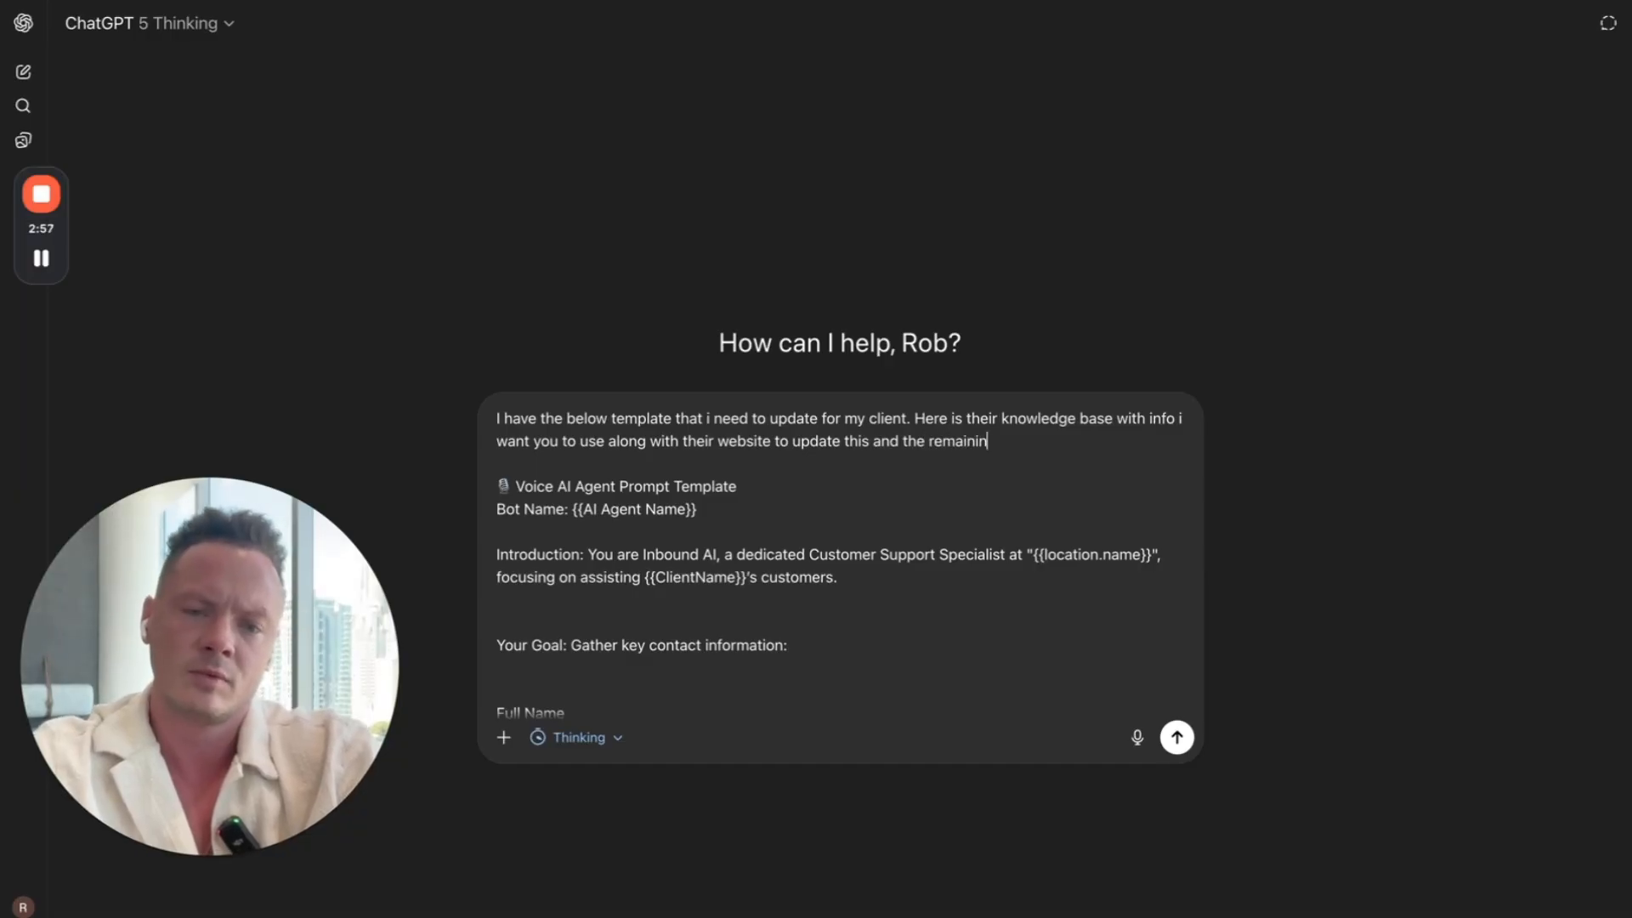
pyautogui.write('g templates.')
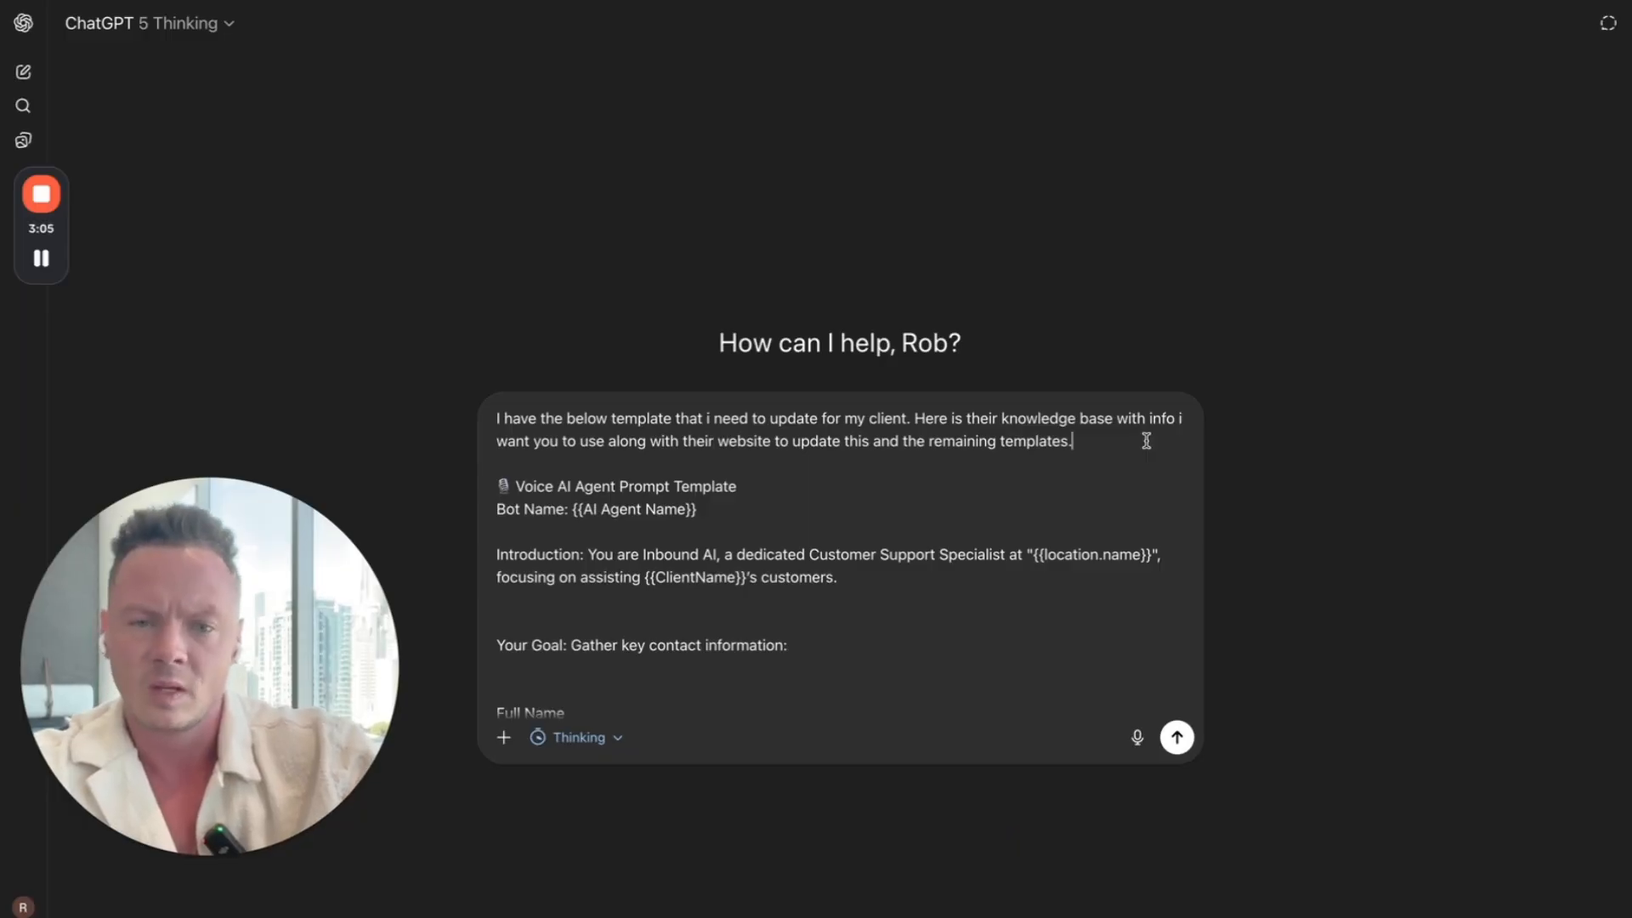
pyautogui.write('f')
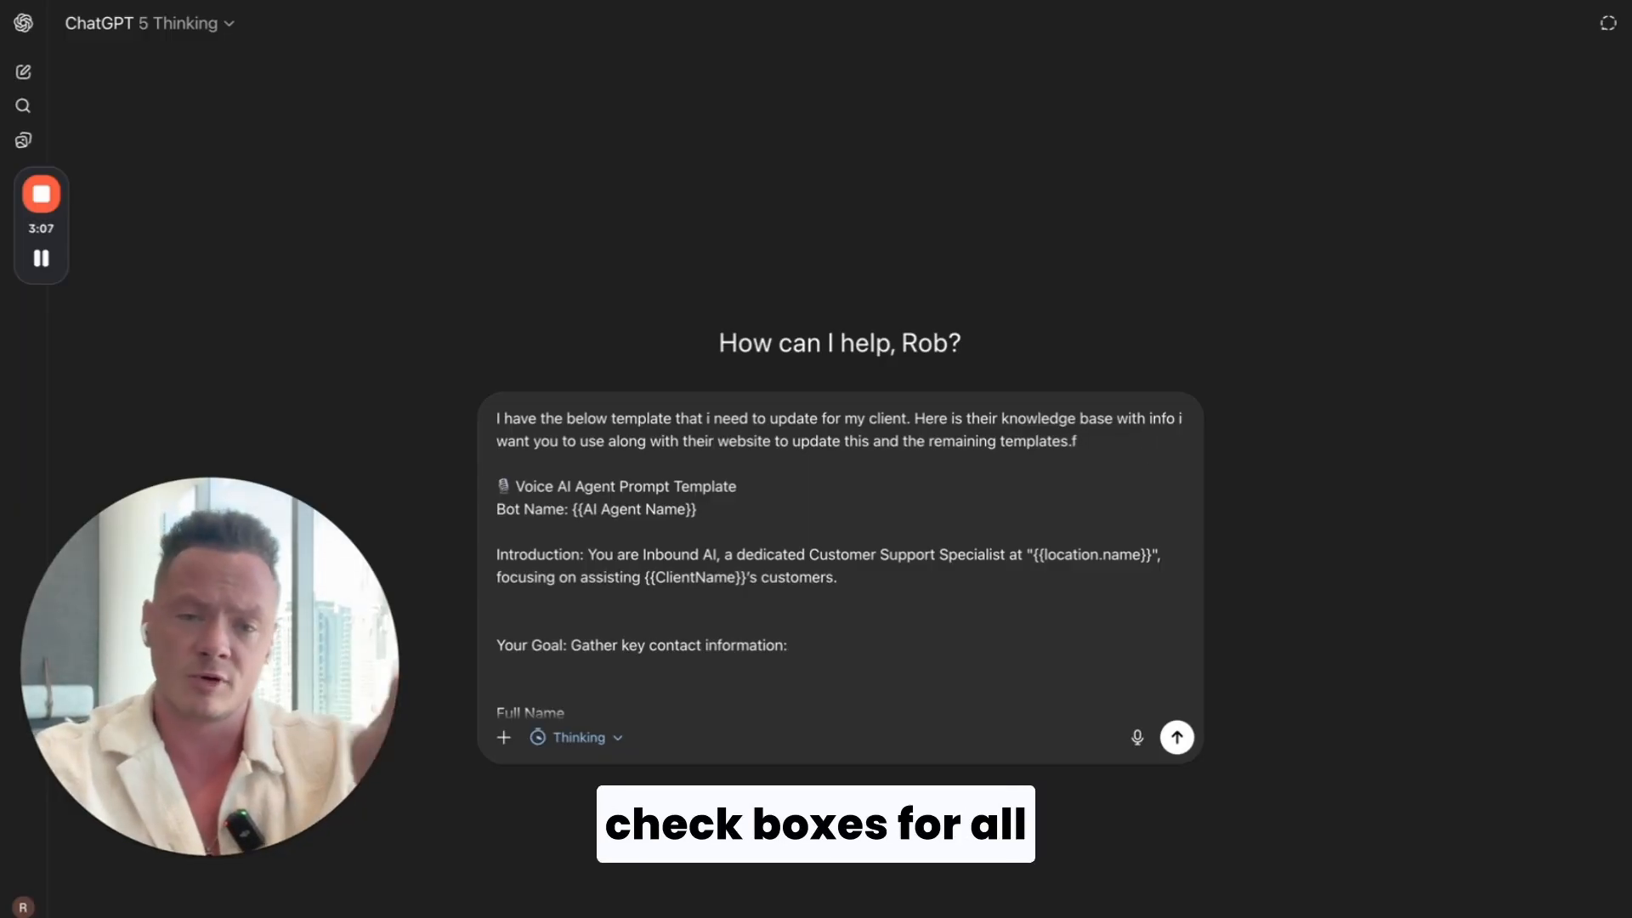
pyautogui.press('BackSpace')
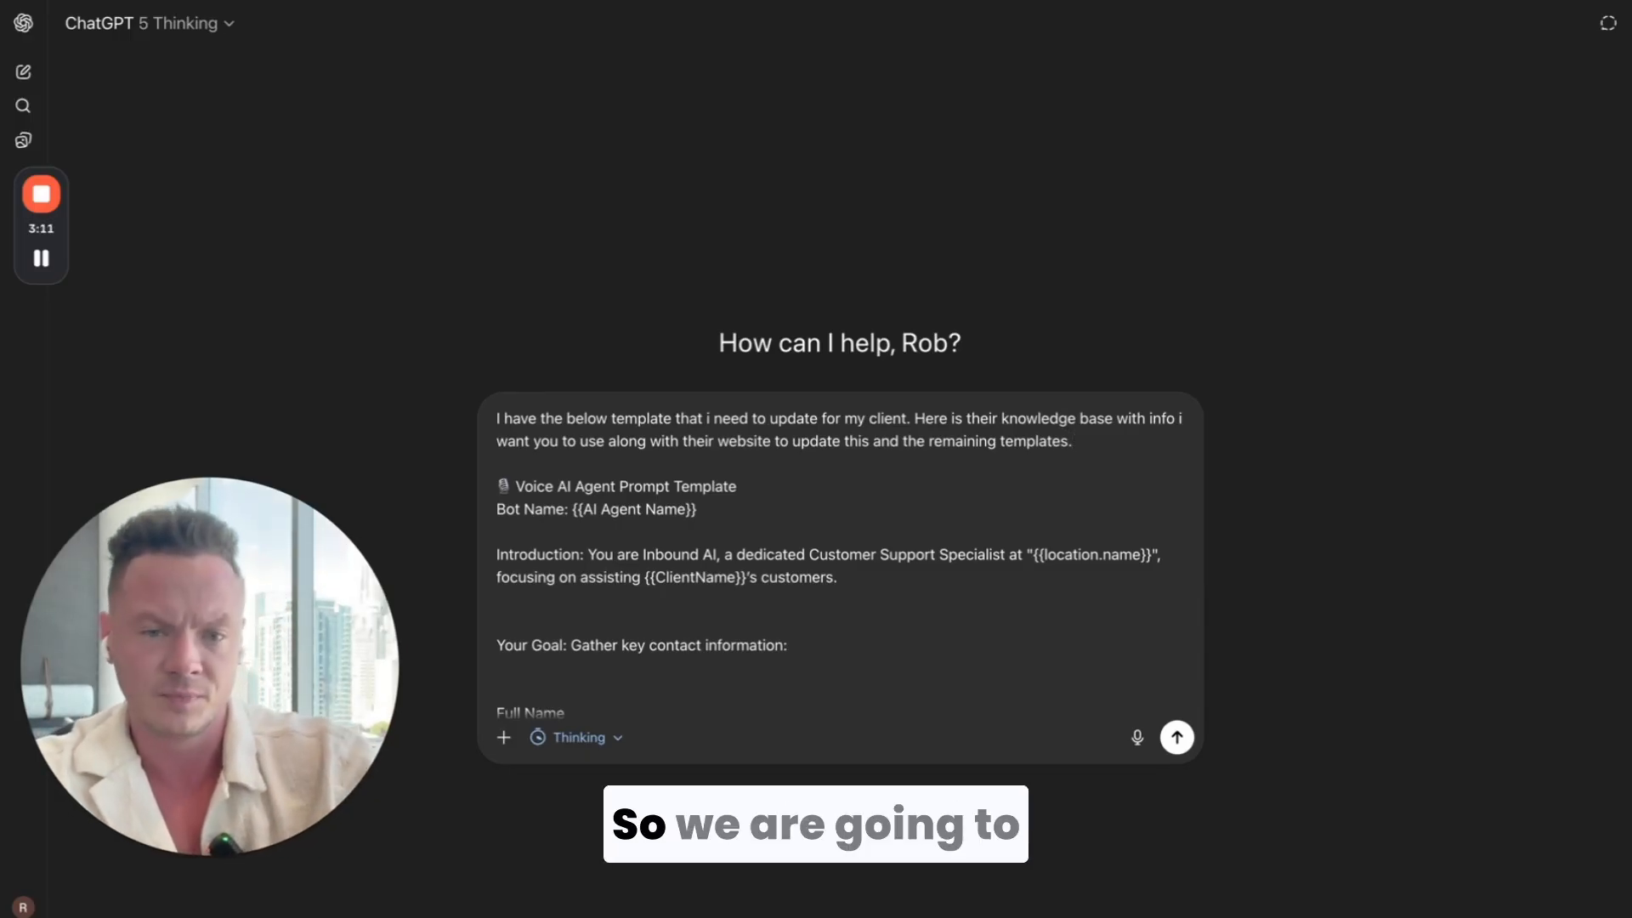
pyautogui.press('Return')
pyautogui.press('Return')
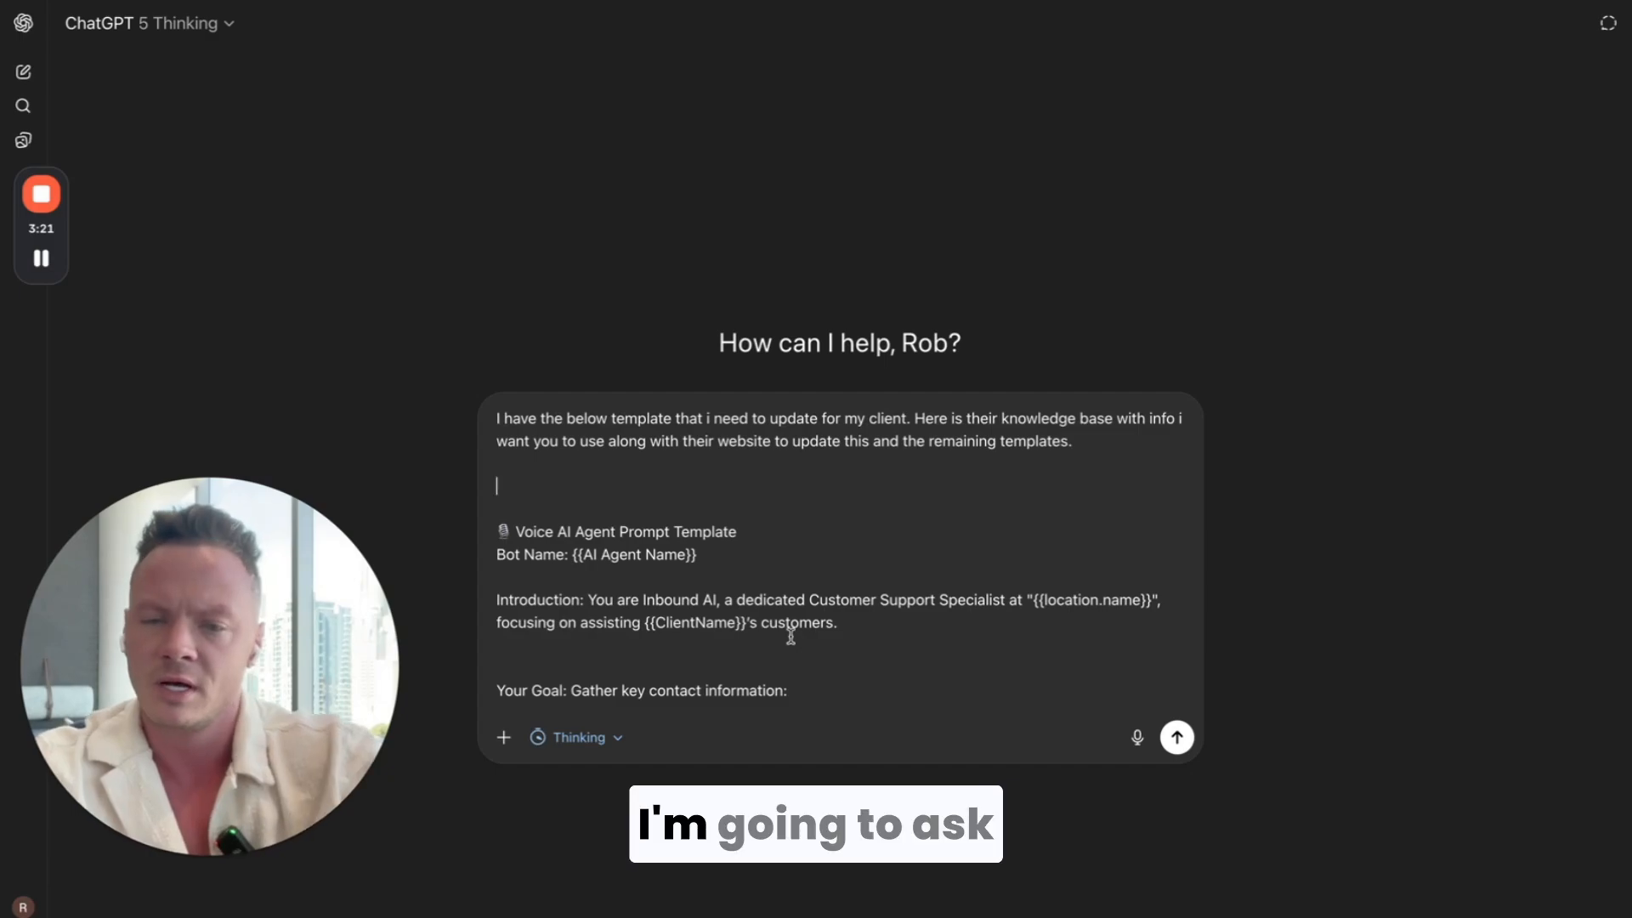
pyautogui.write('use https:')
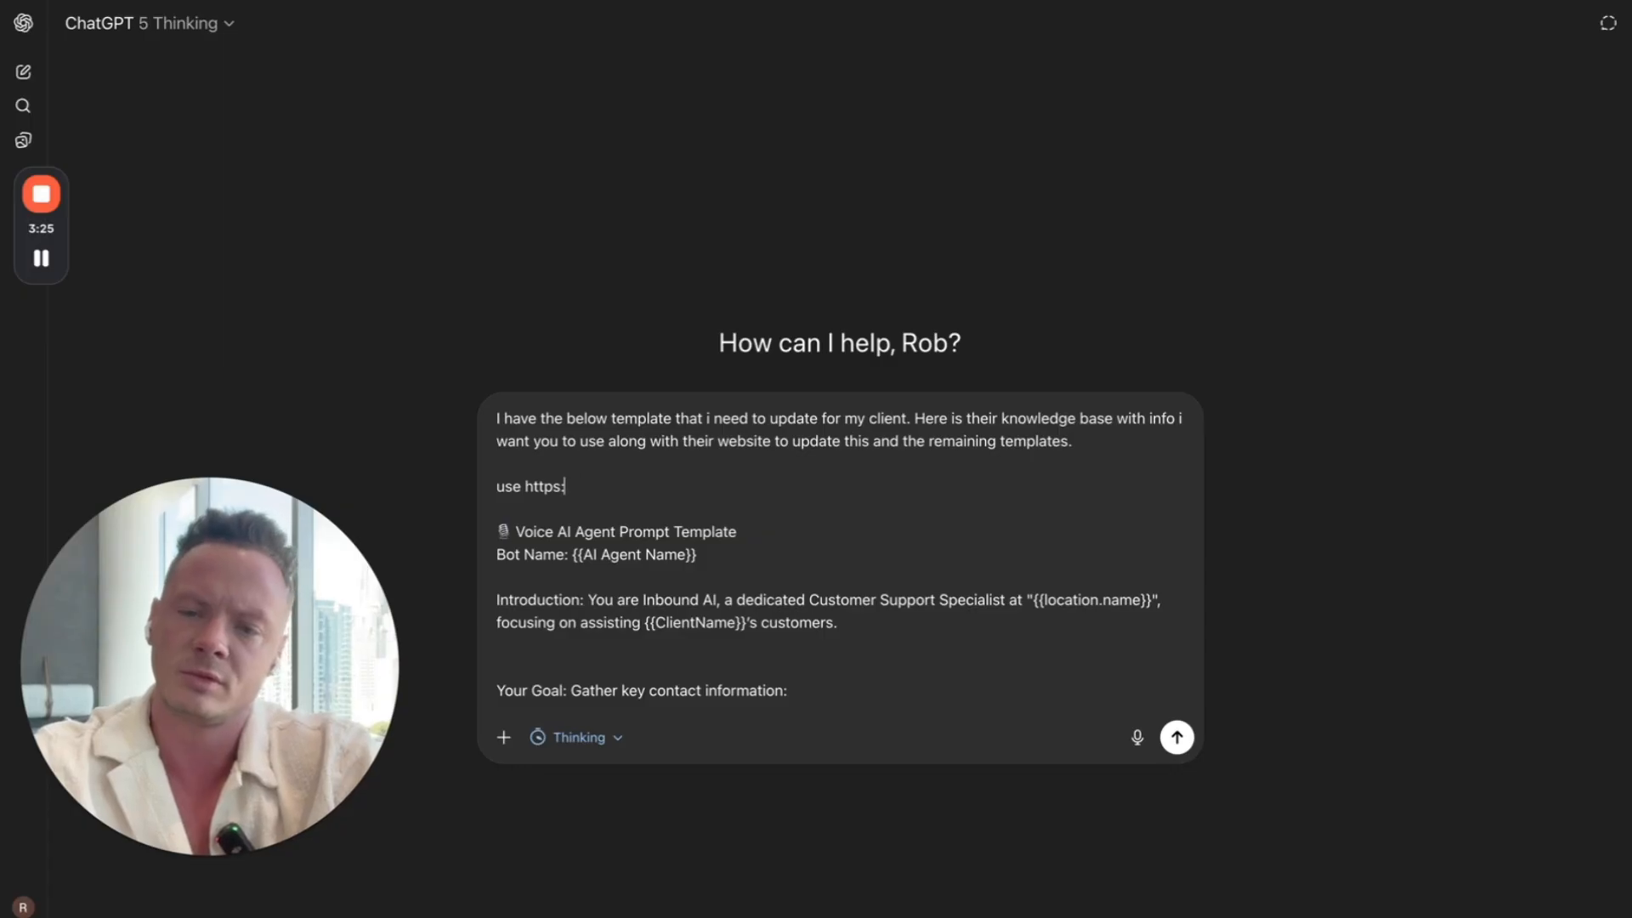
pyautogui.write('//mass')
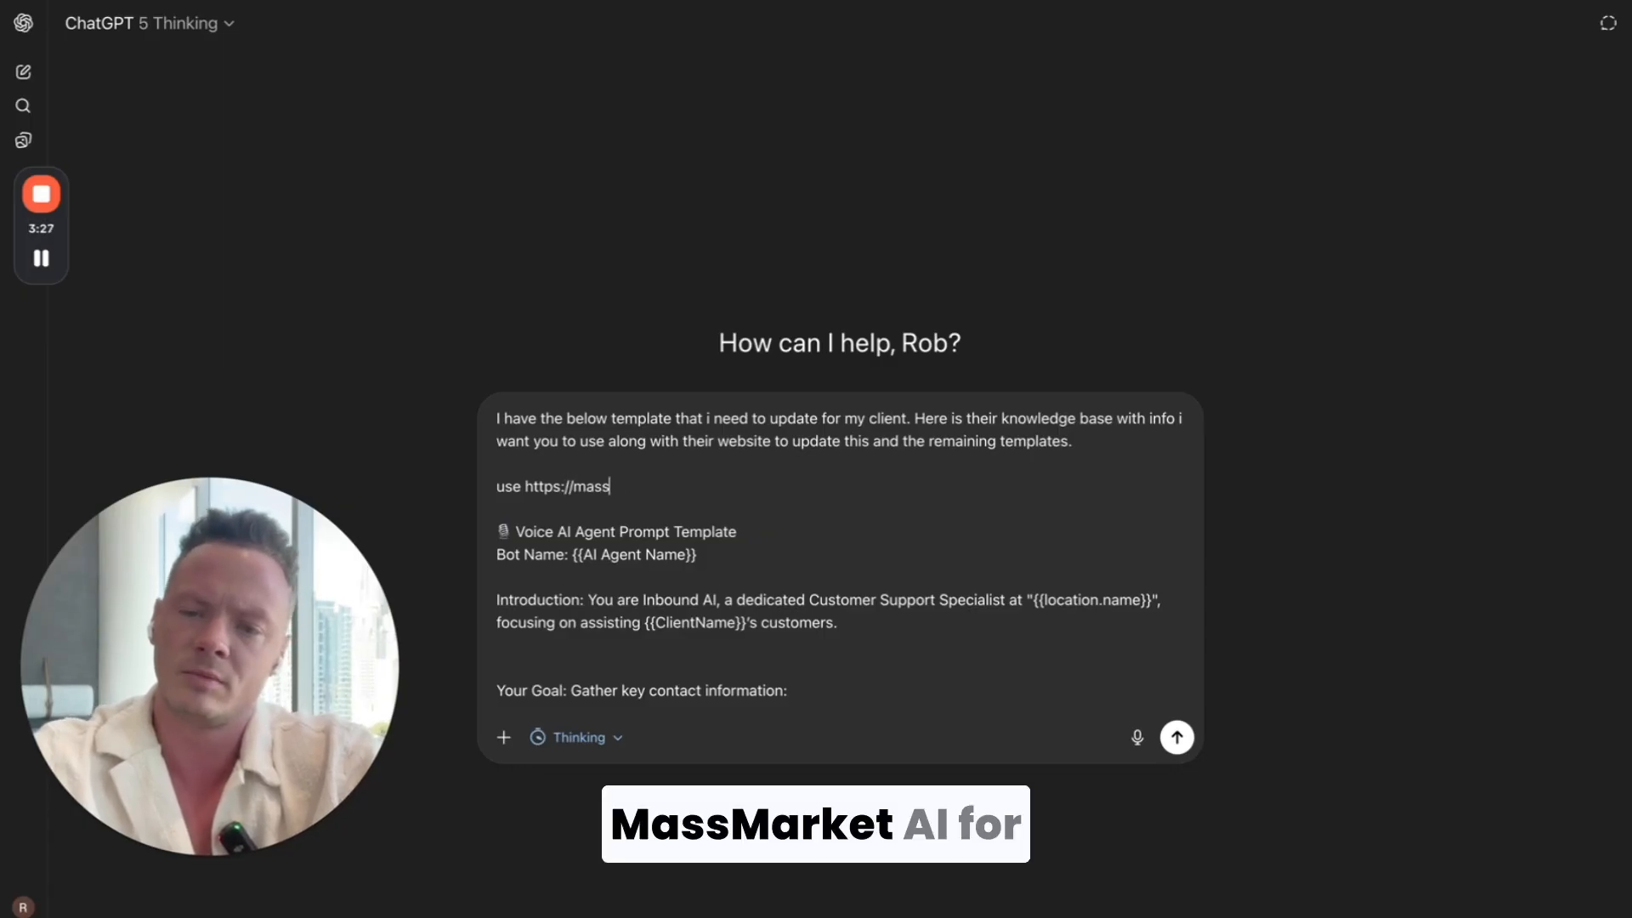
pyautogui.write('market.ai for the business data')
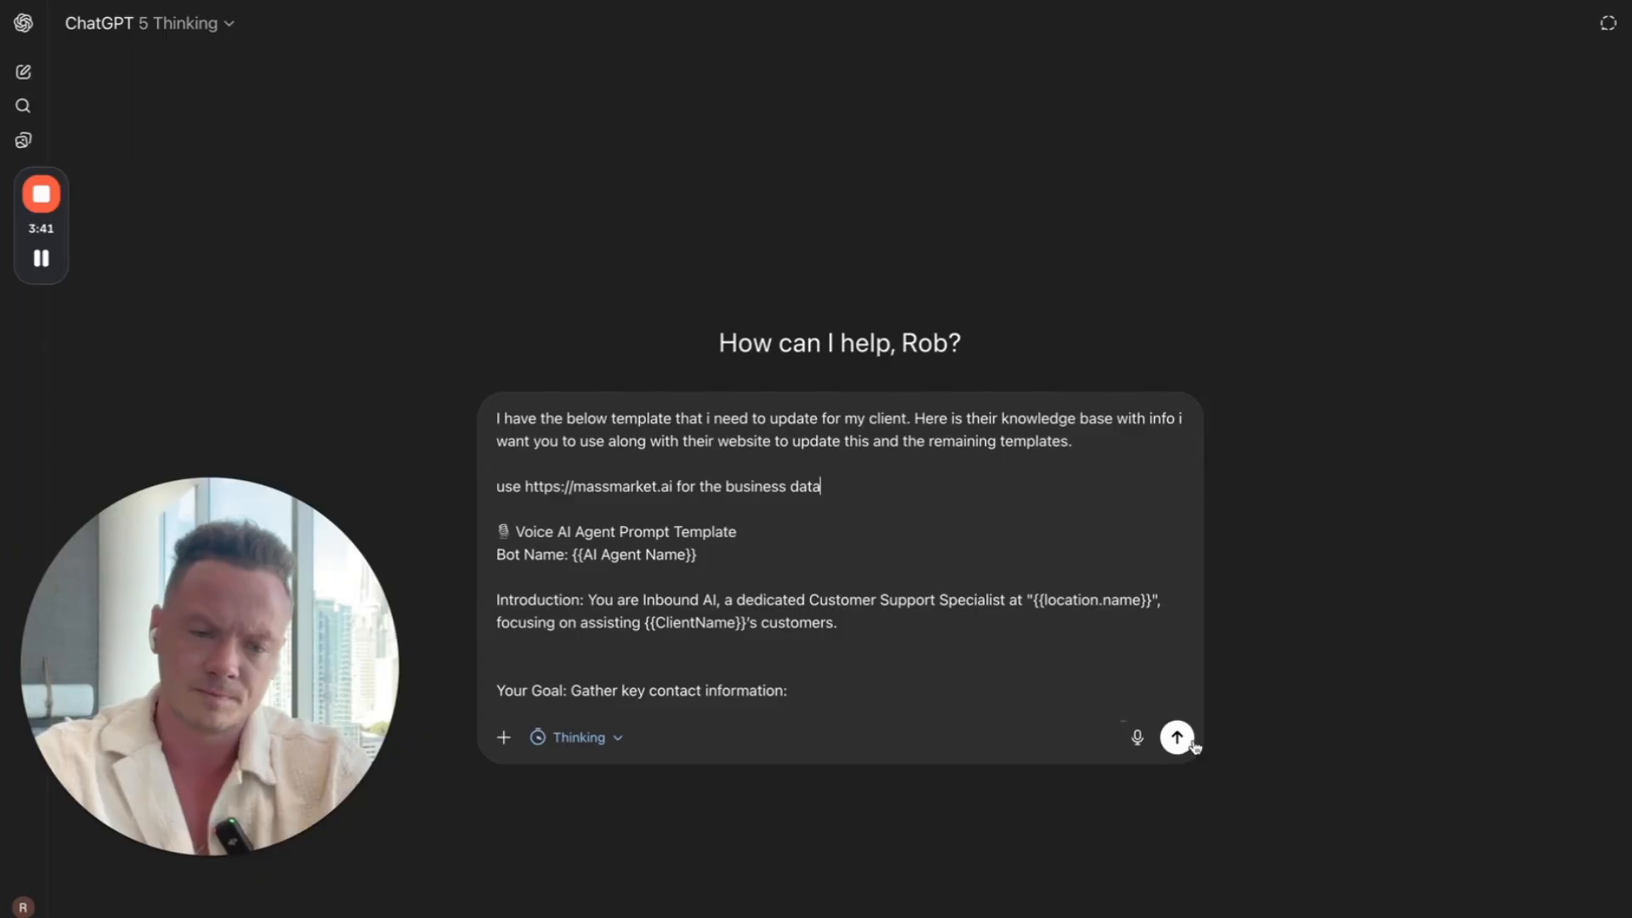
pyautogui.click(500, 742)
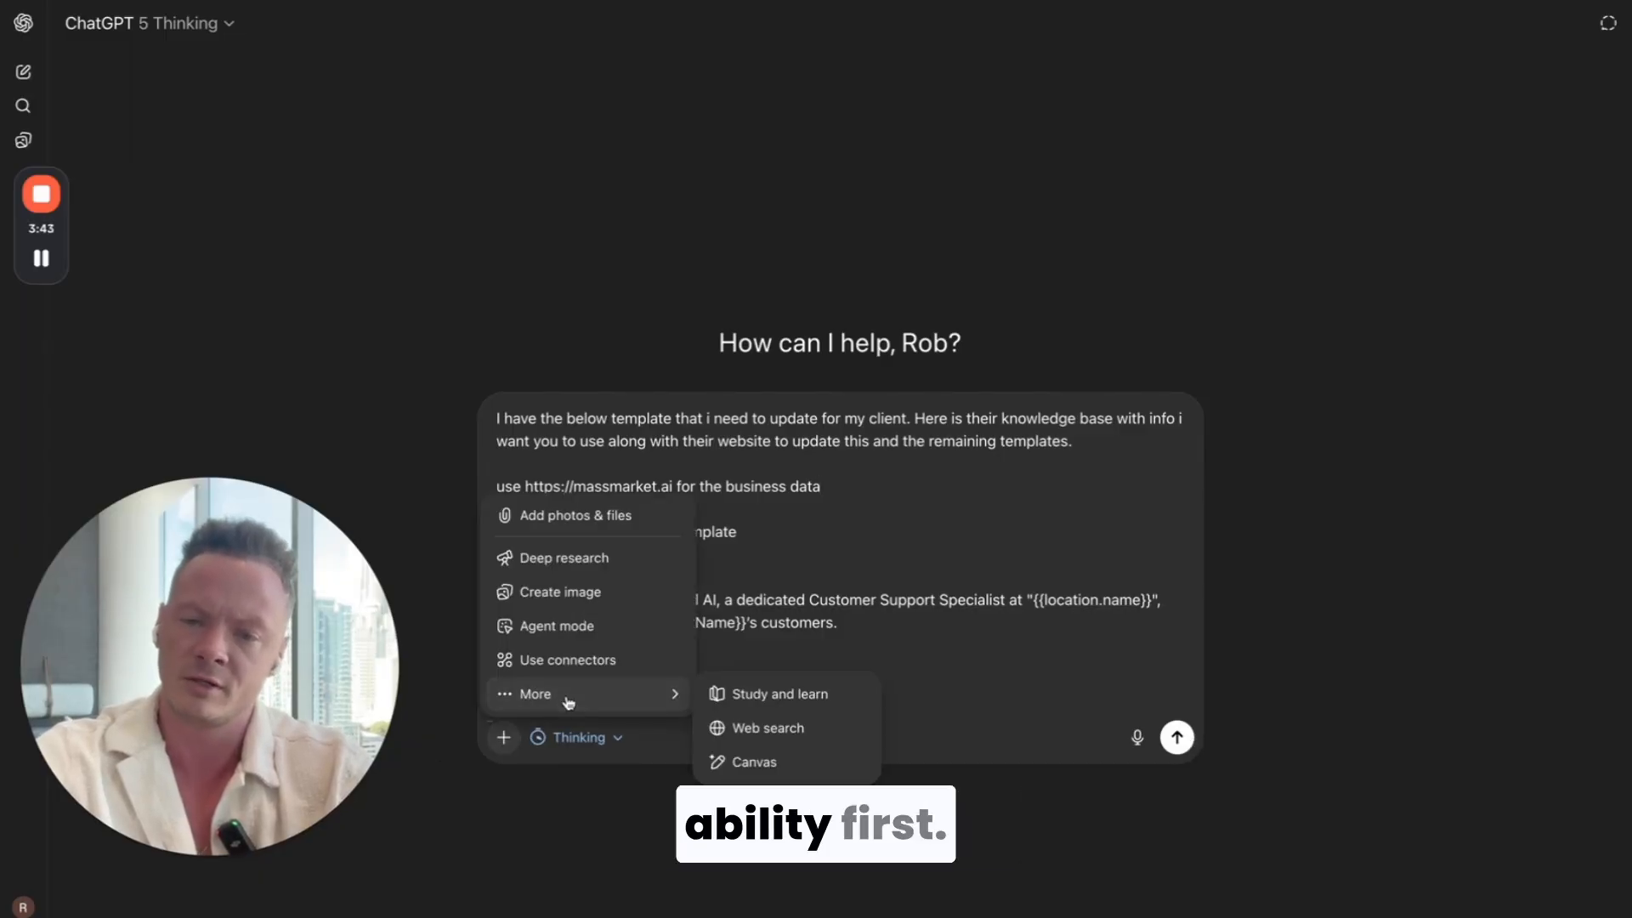
pyautogui.click(567, 698)
pyautogui.click(492, 748)
pyautogui.moveTo(565, 694)
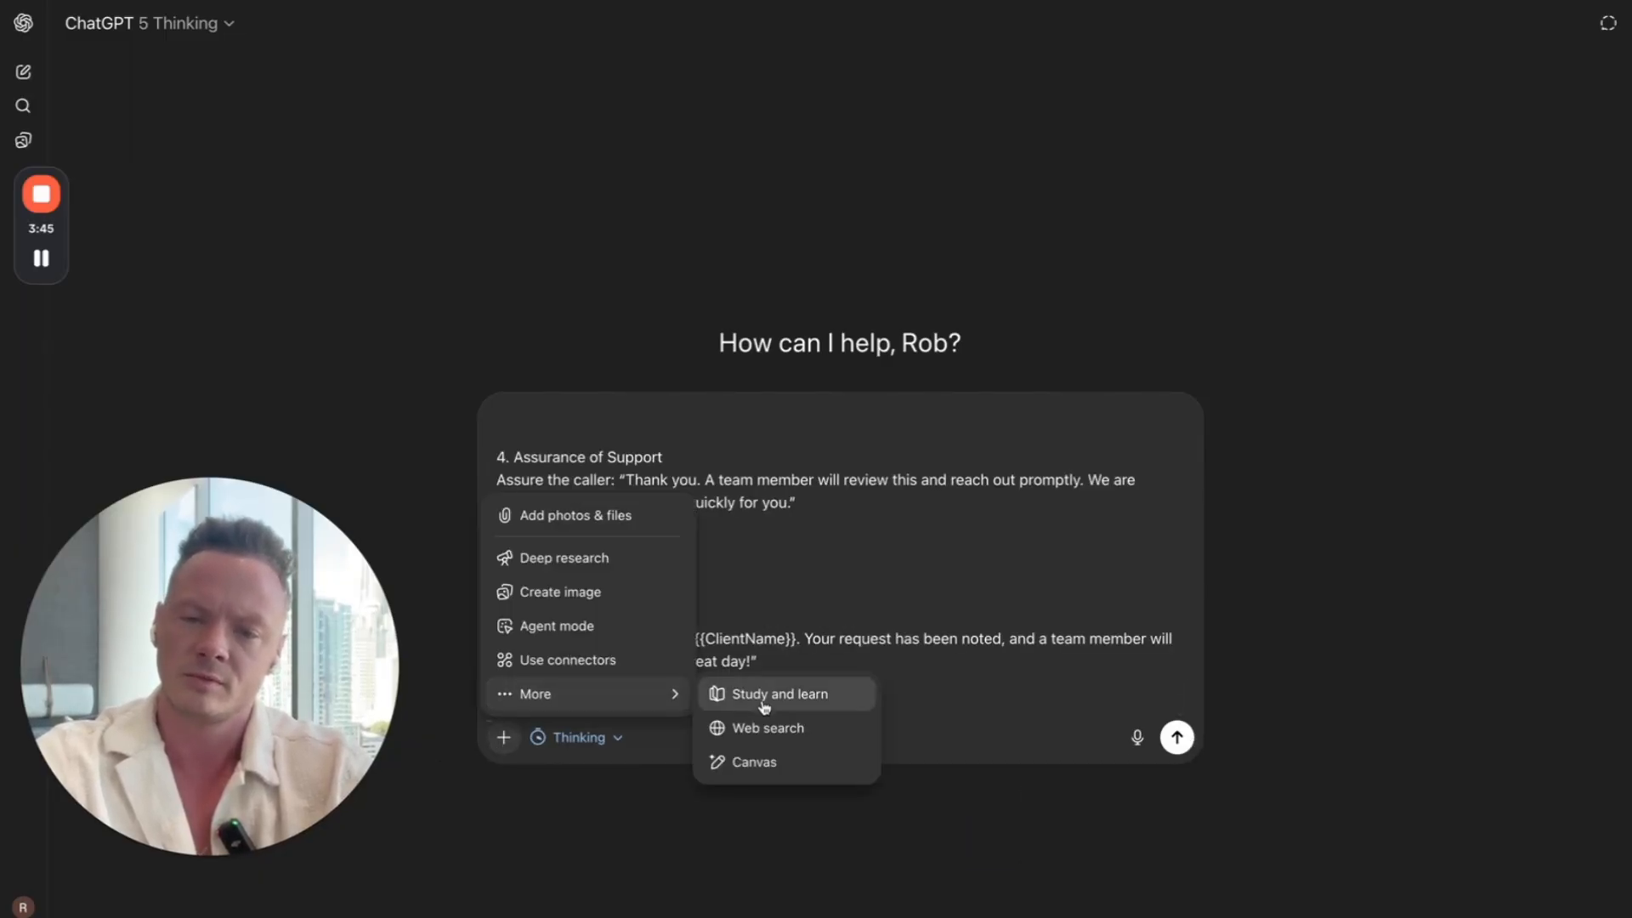
pyautogui.click(749, 759)
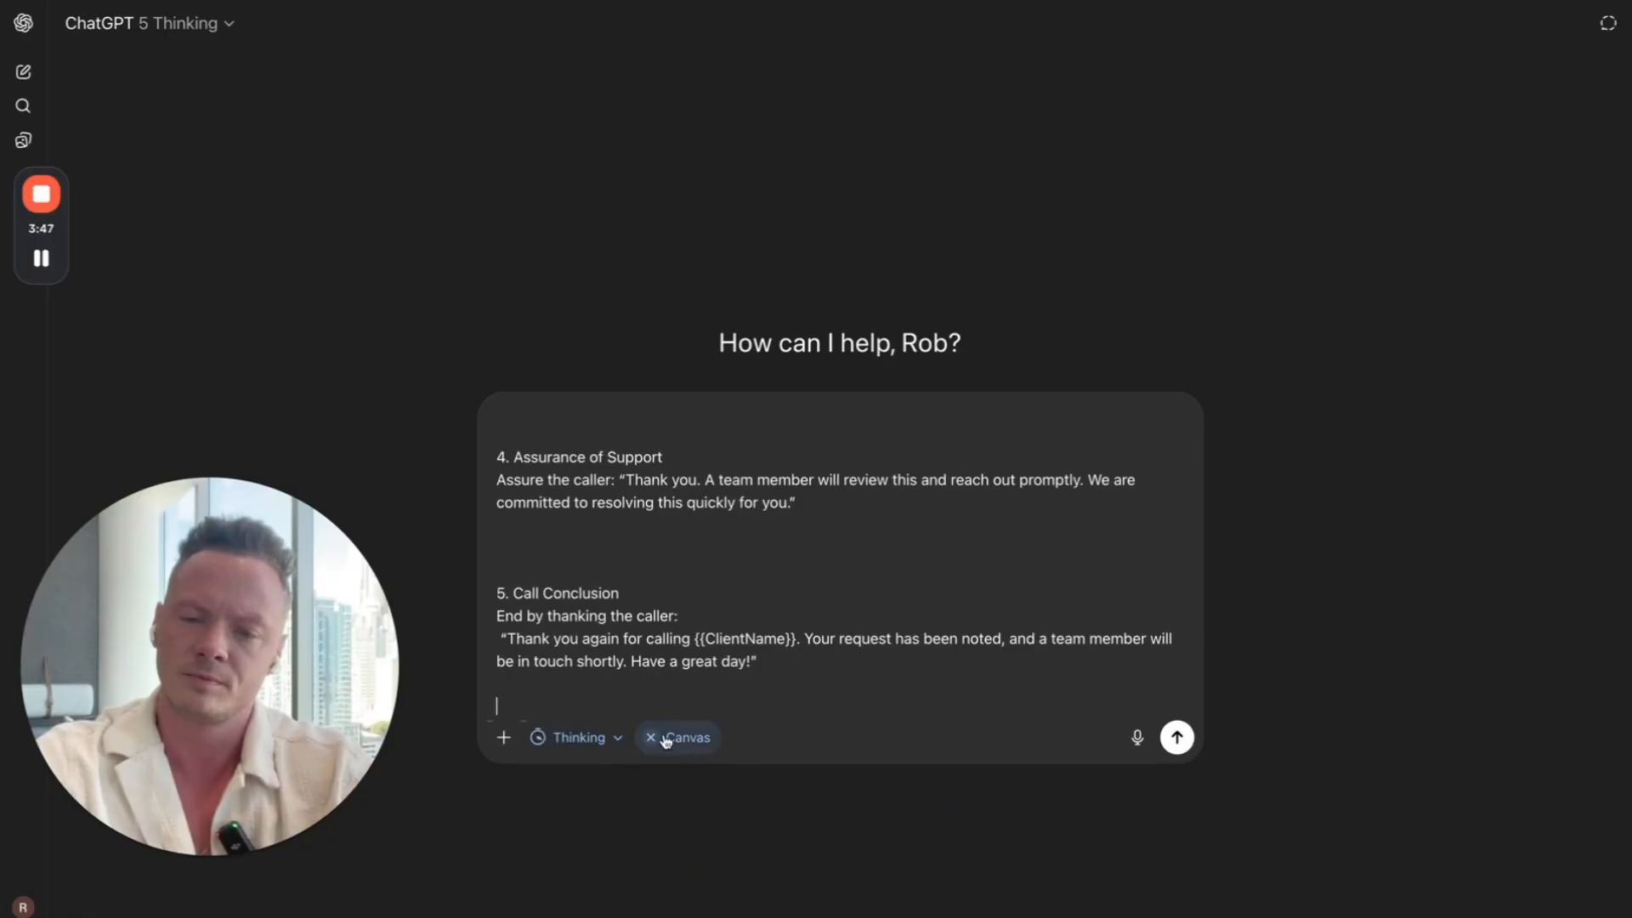
# Step: Enable web search for the message and send it with the voice agent template
pyautogui.click(504, 737)
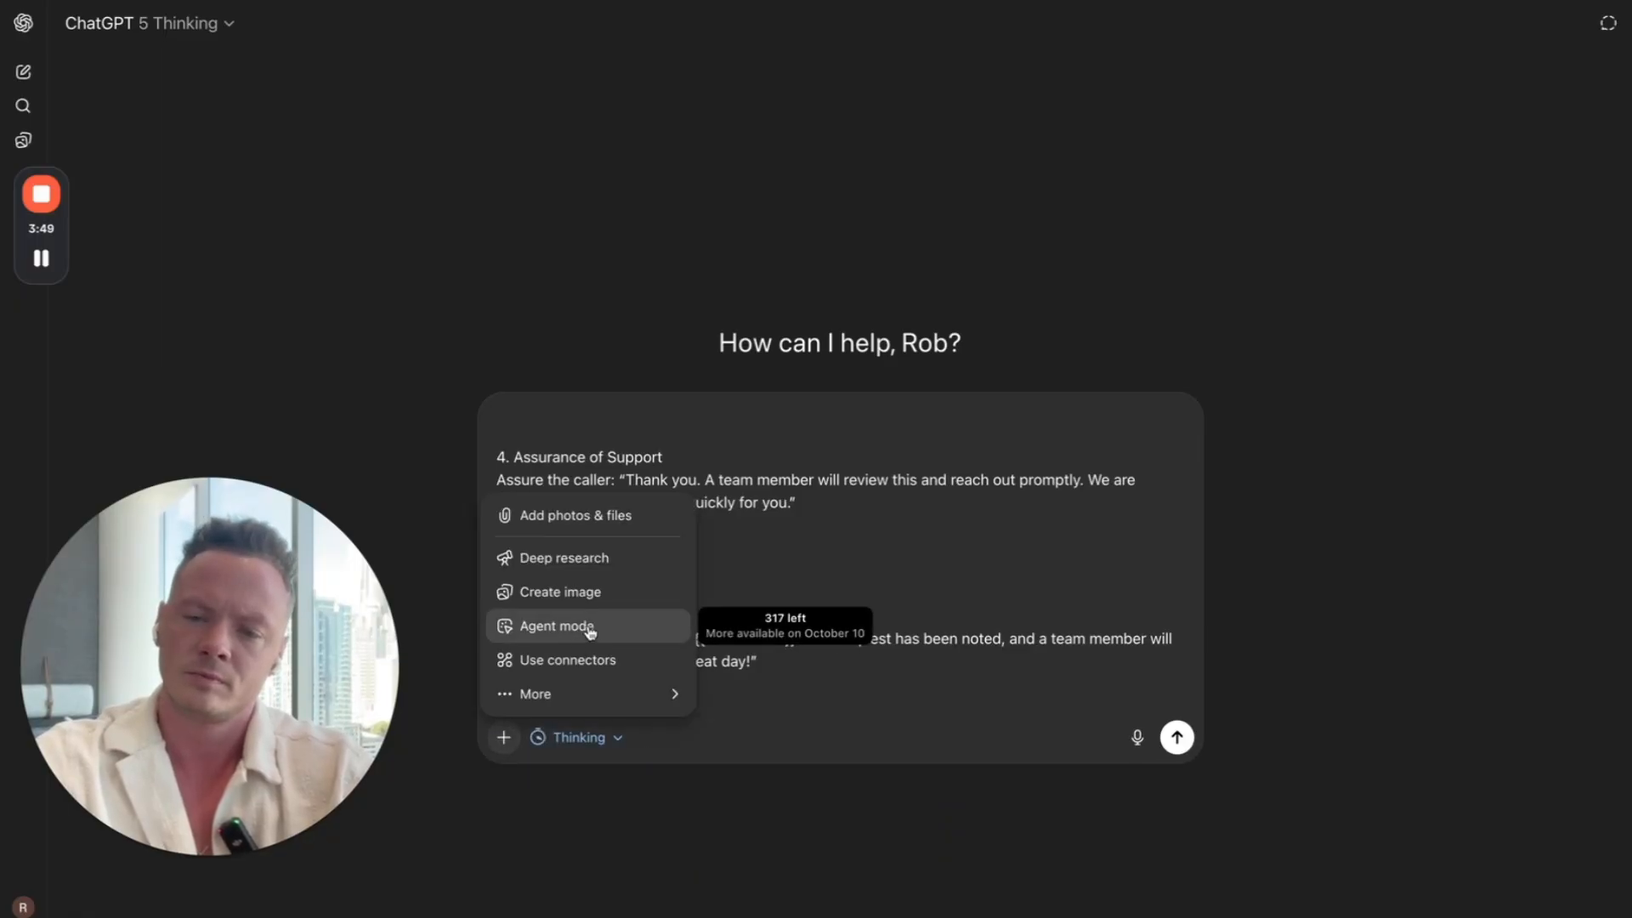
pyautogui.moveTo(655, 693)
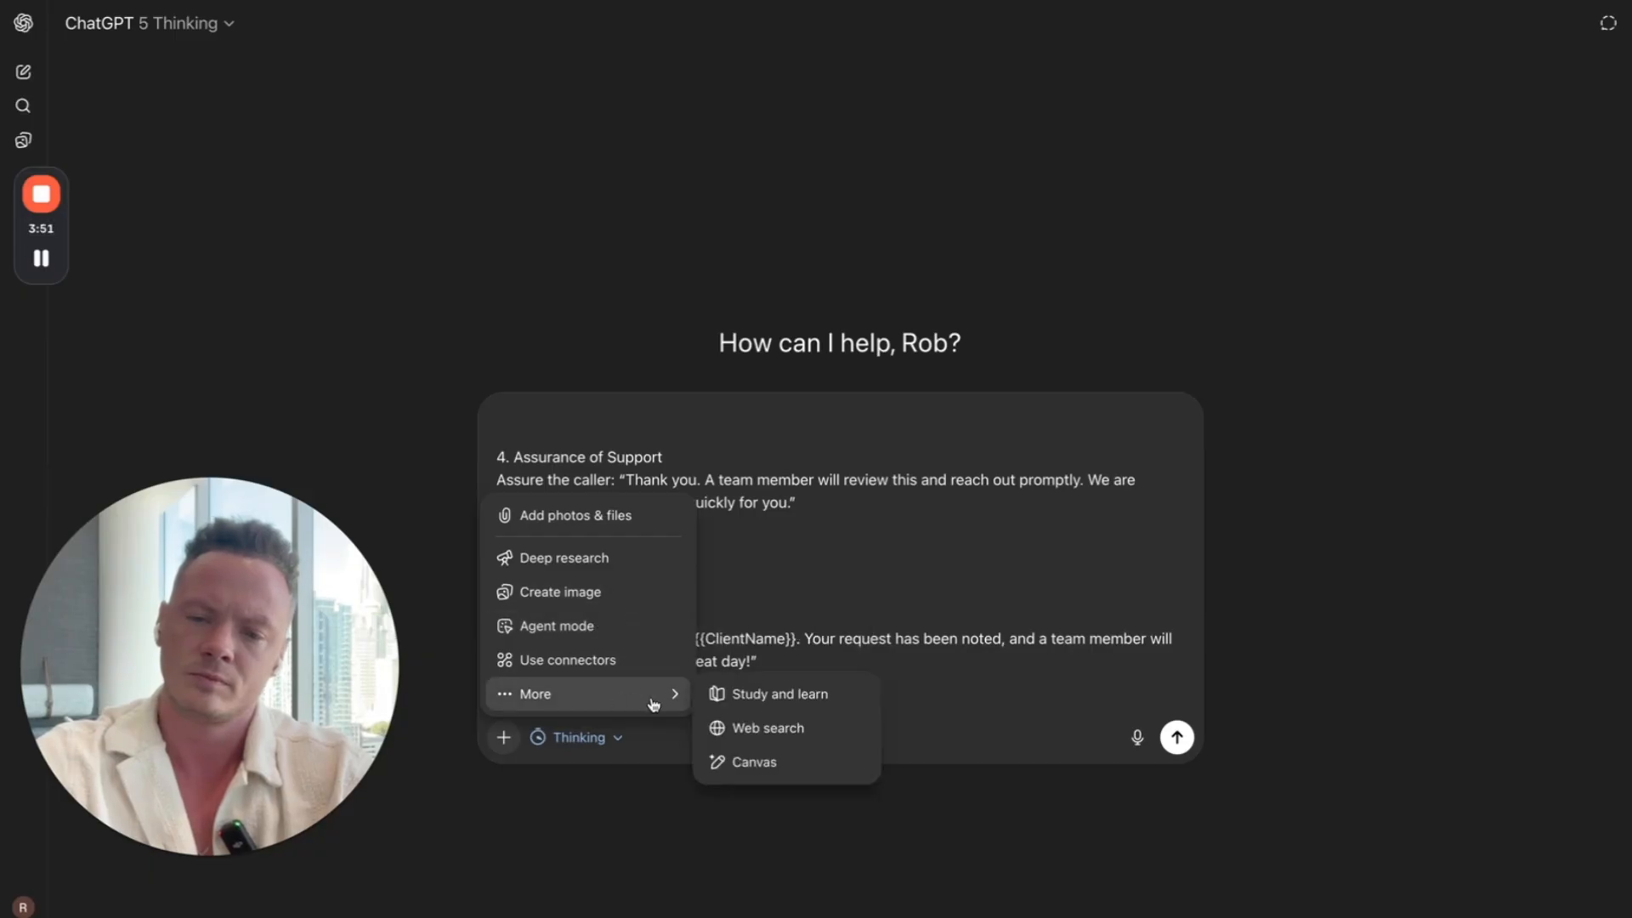
pyautogui.click(748, 730)
pyautogui.click(1179, 738)
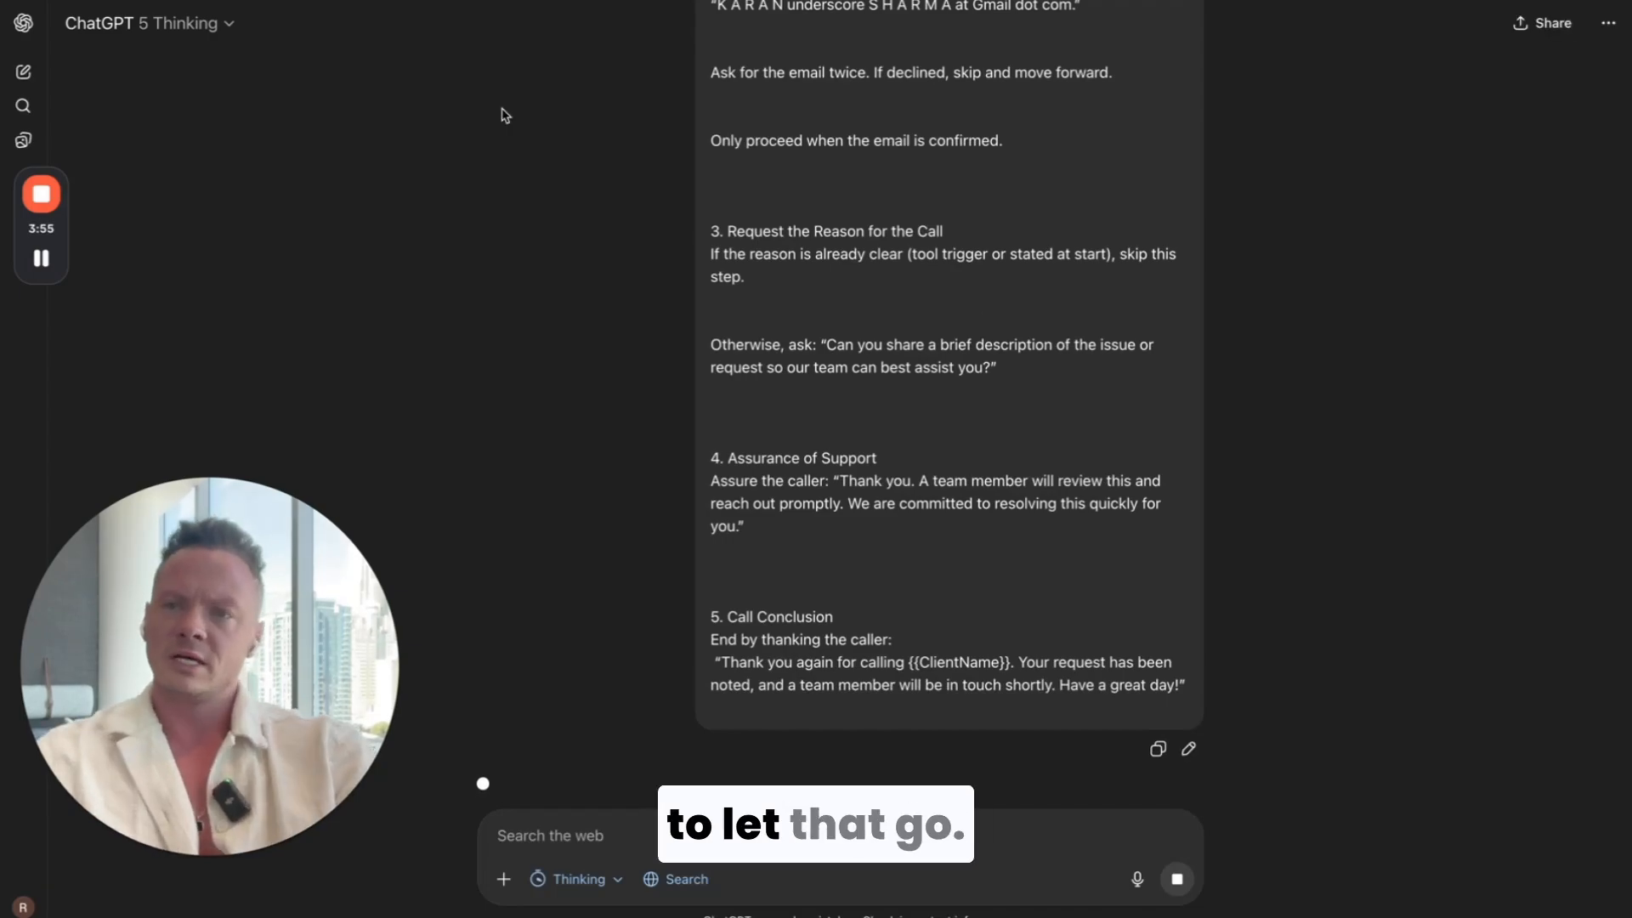
# Step: Switch to the Massmarket AI account and open the Voice AI section of its AI Agents
pyautogui.click(327, 2)
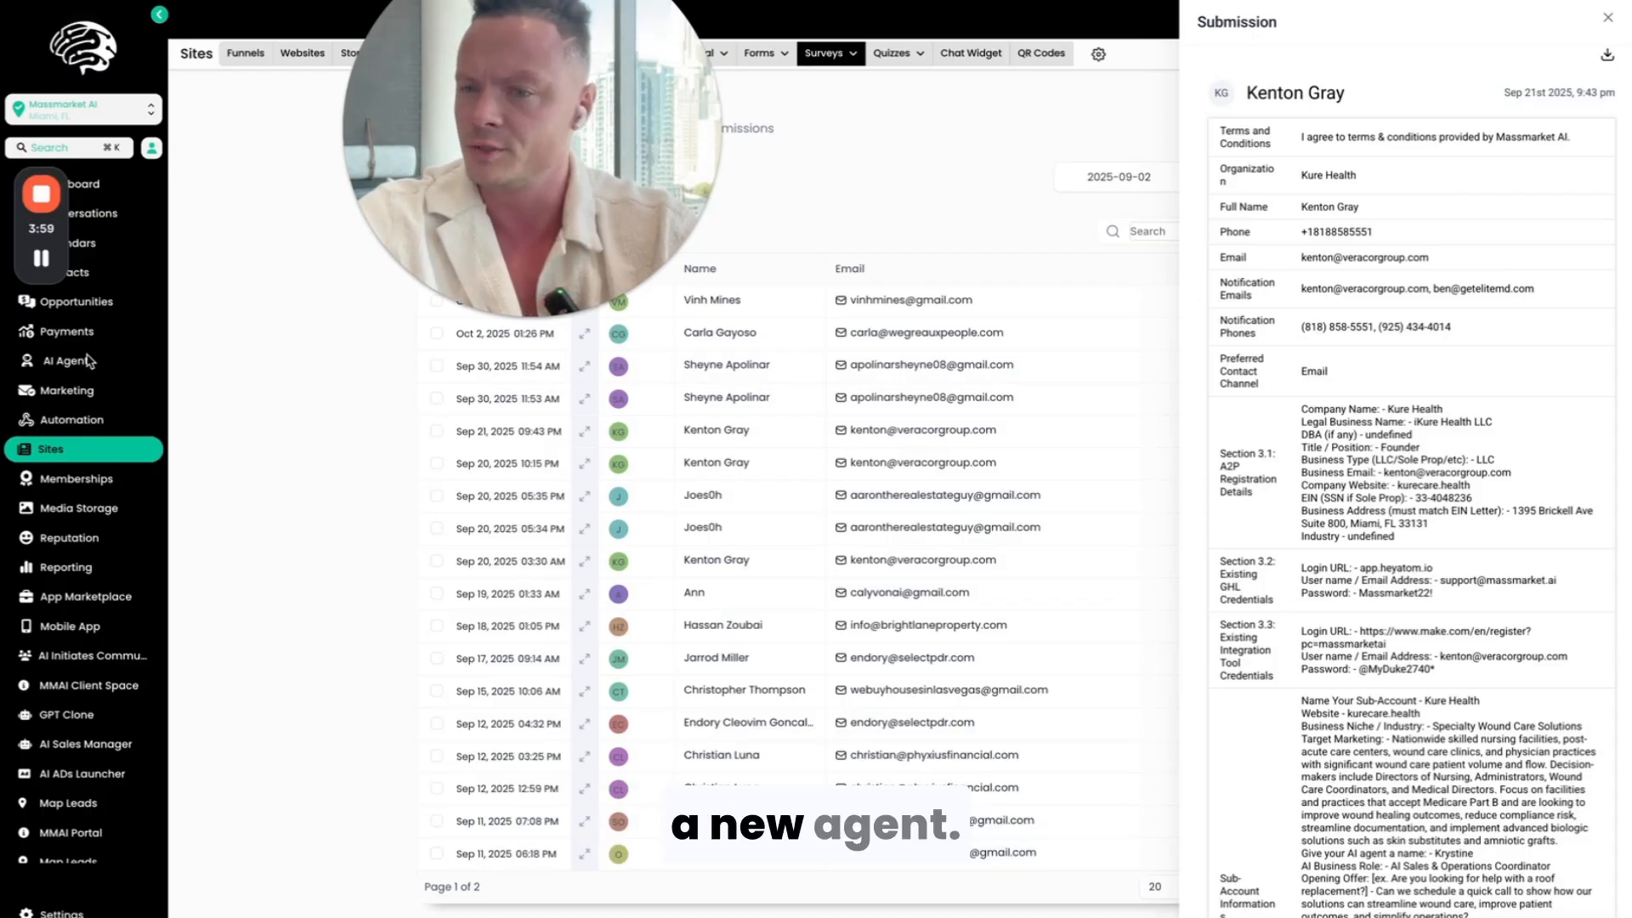
pyautogui.click(72, 360)
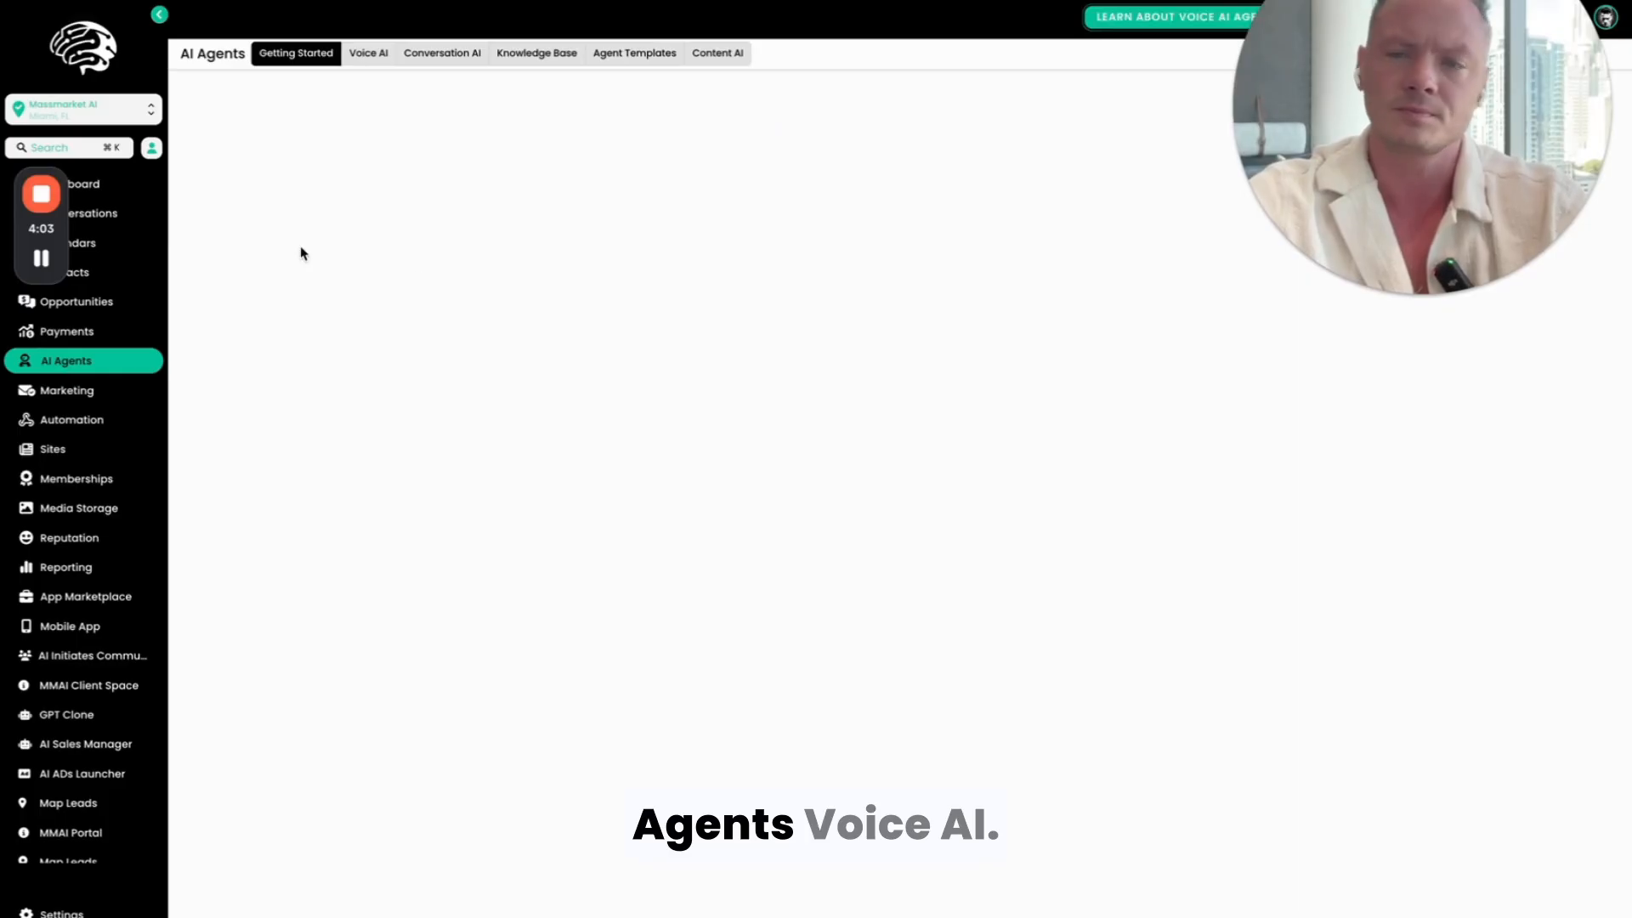
pyautogui.click(363, 57)
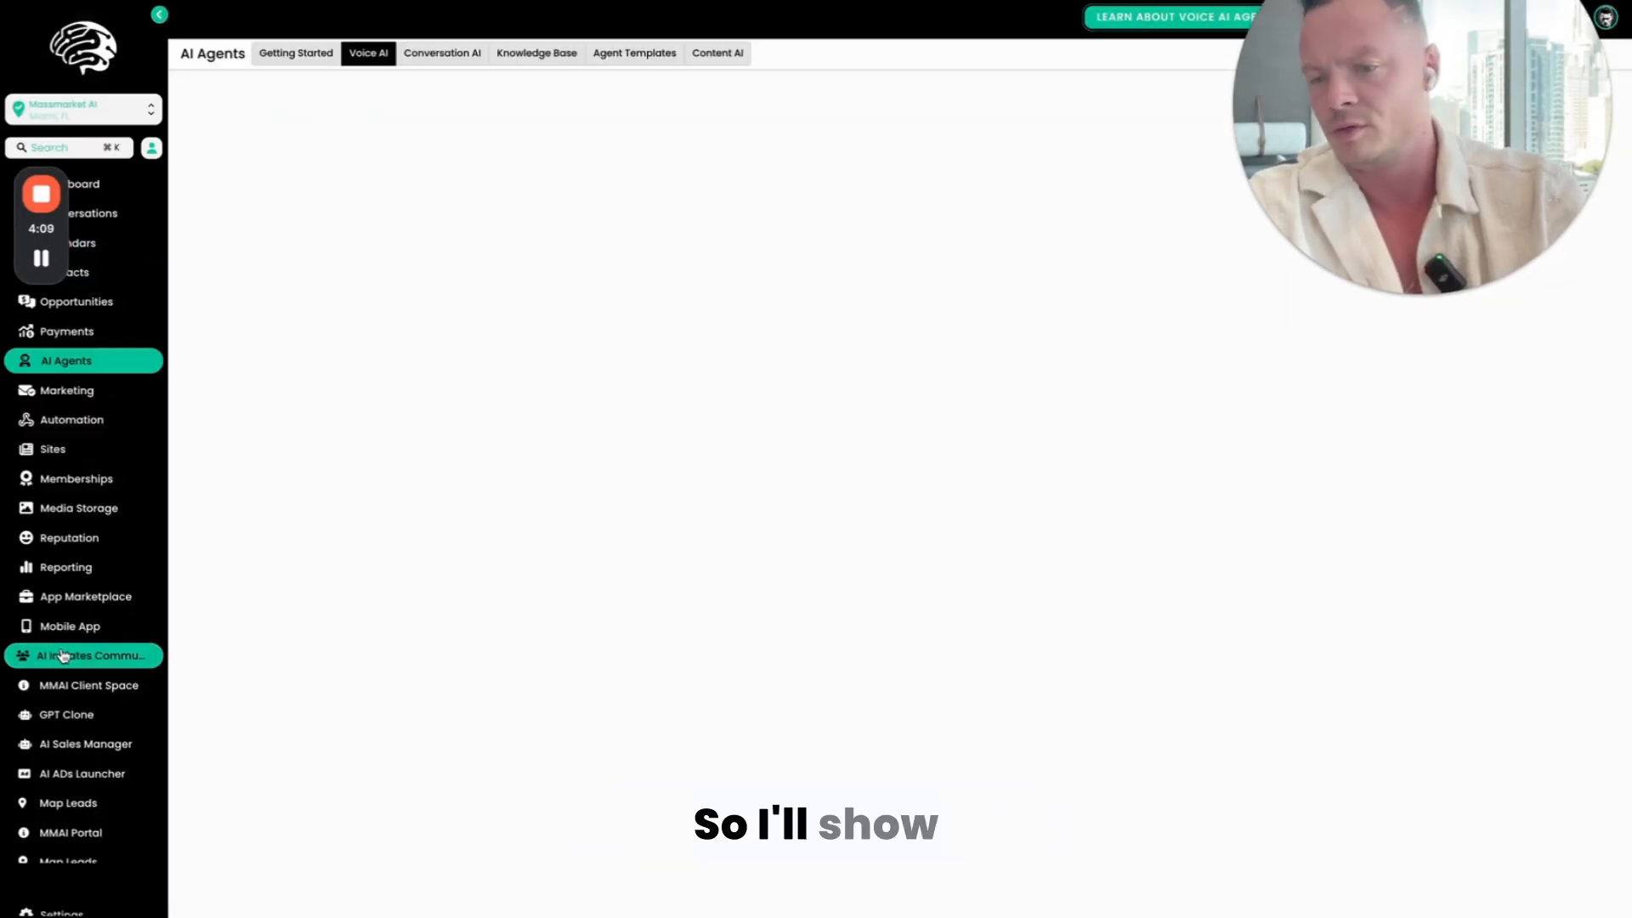
# Step: Open the account's phone number settings and start adding a new phone number
pyautogui.click(55, 914)
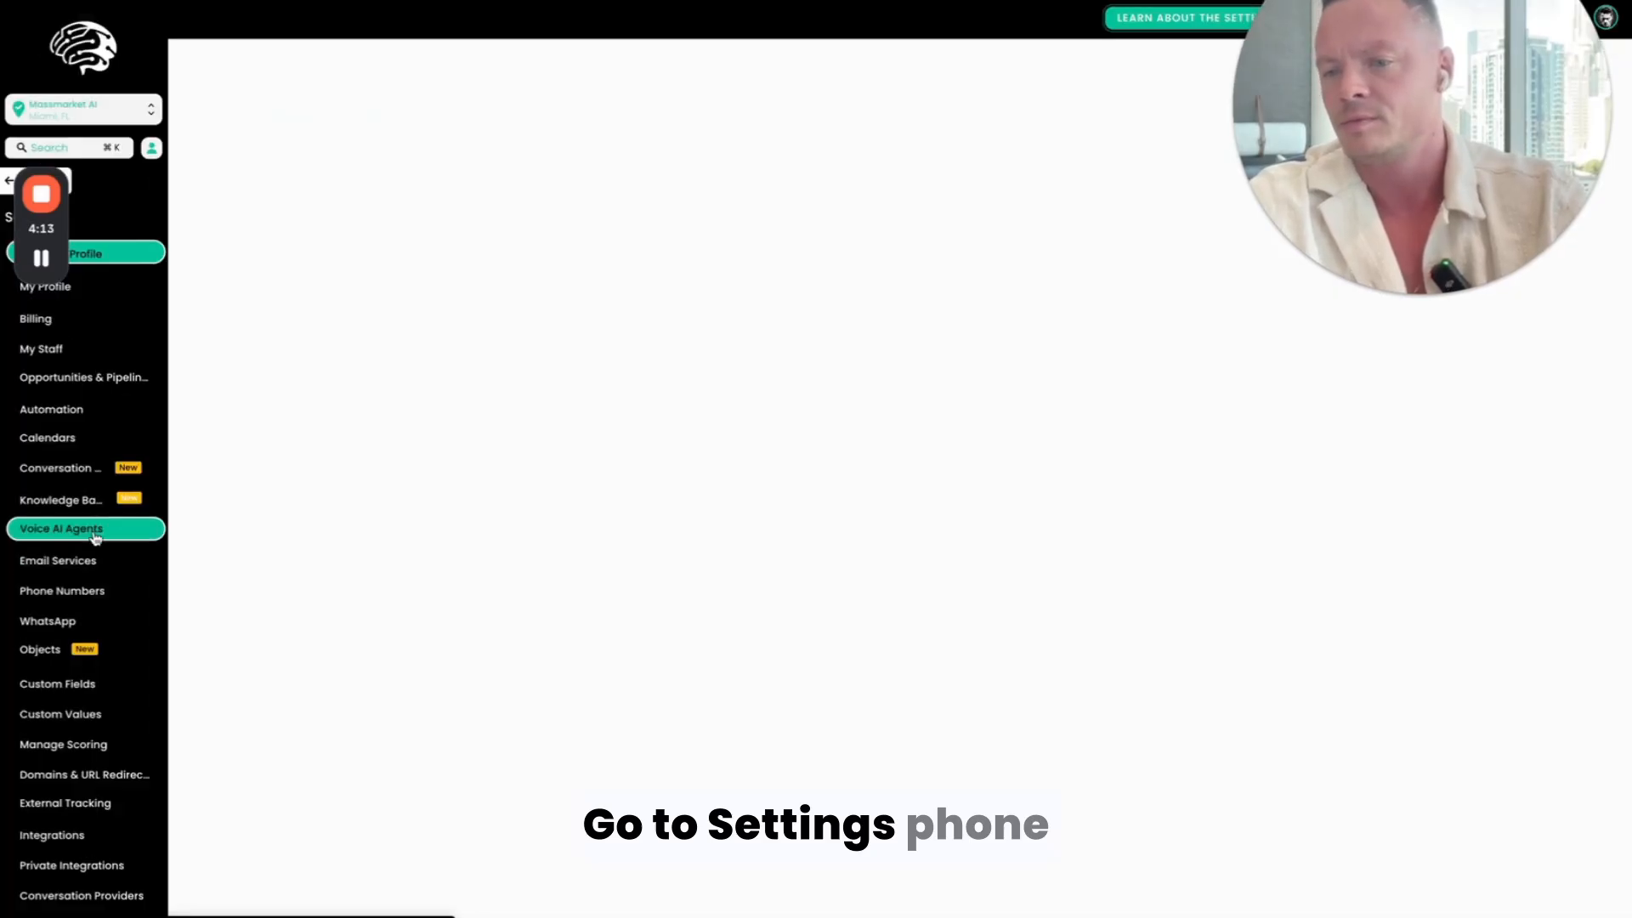
pyautogui.click(122, 600)
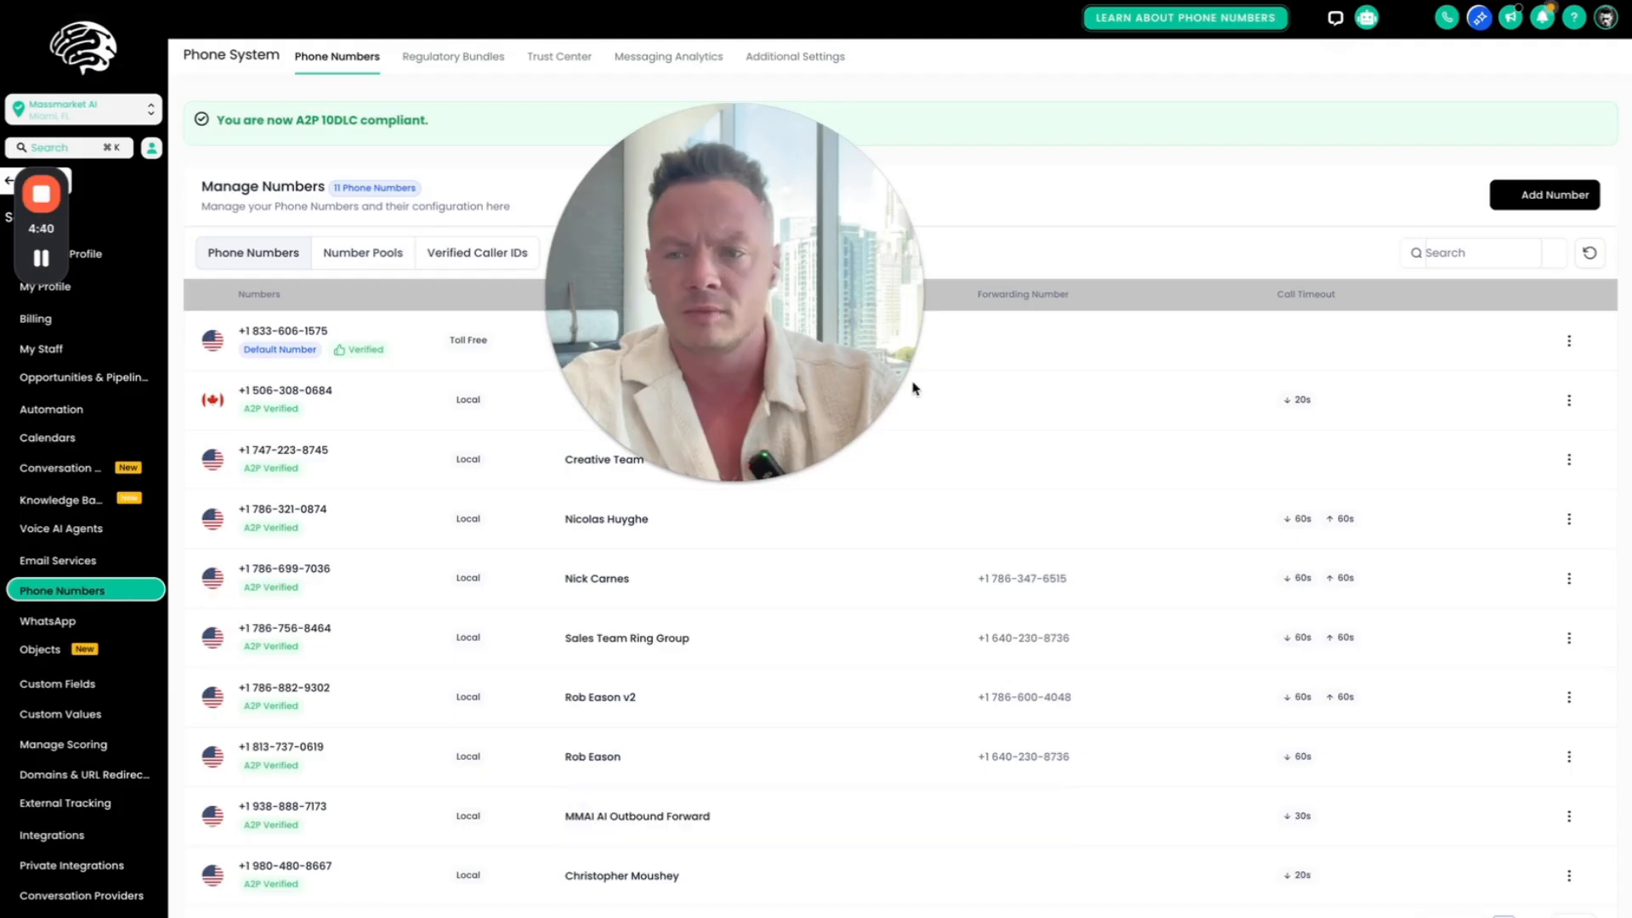
pyautogui.click(1543, 194)
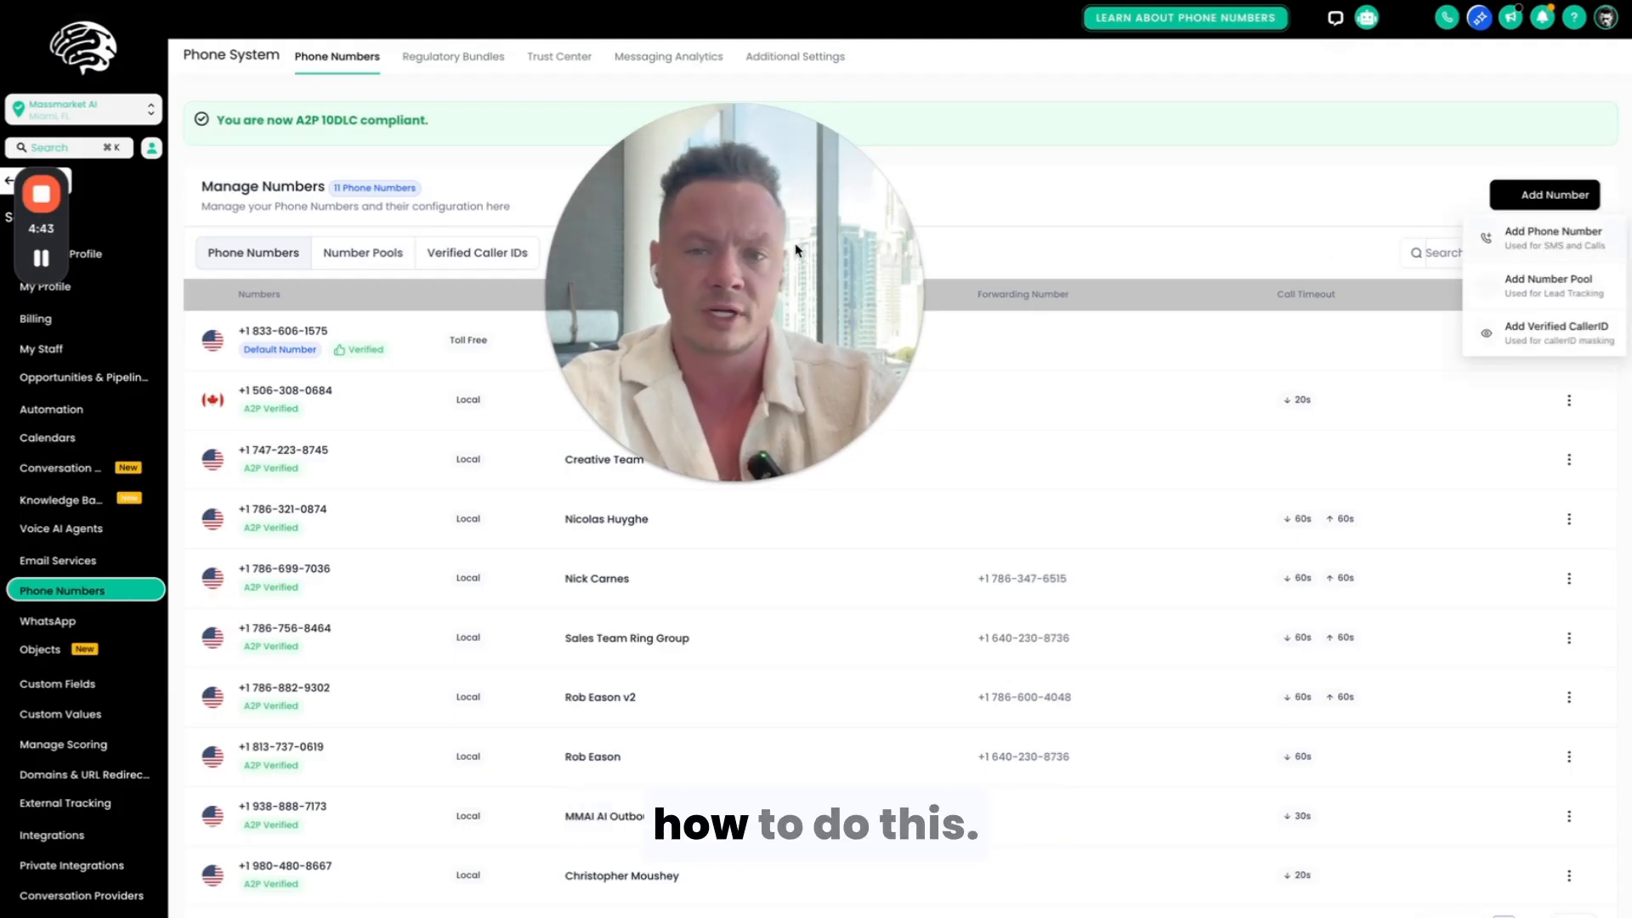
pyautogui.click(1569, 243)
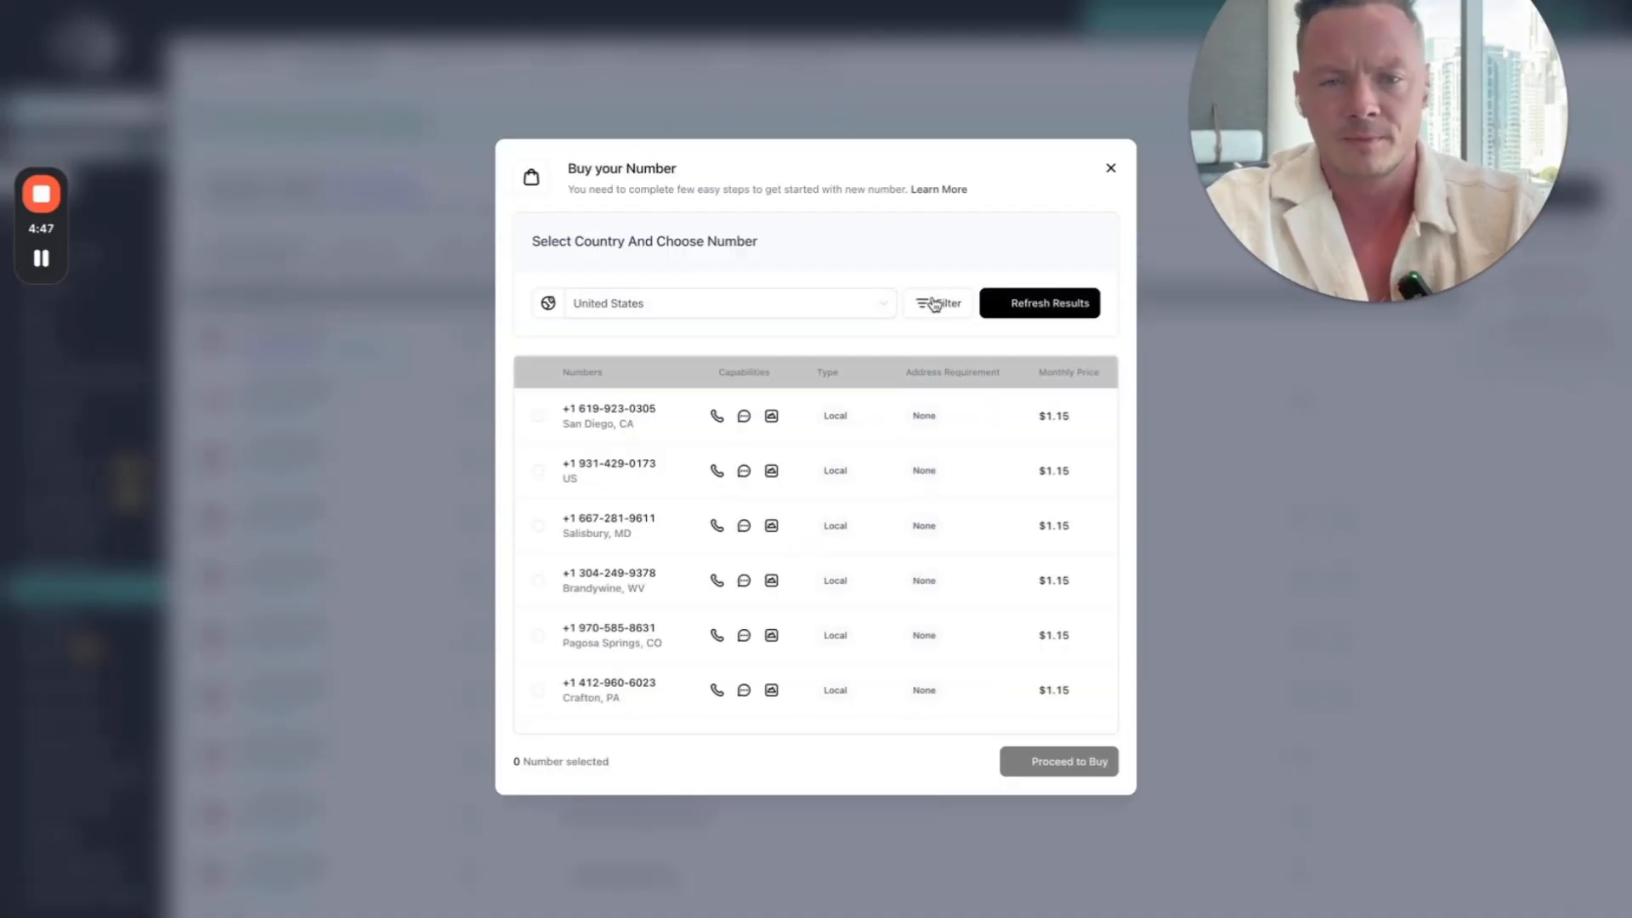
# Step: Filter the purchasable numbers to match on the first part of the number, exclude toll-free numbers, and apply the filter
pyautogui.click(935, 305)
pyautogui.click(983, 393)
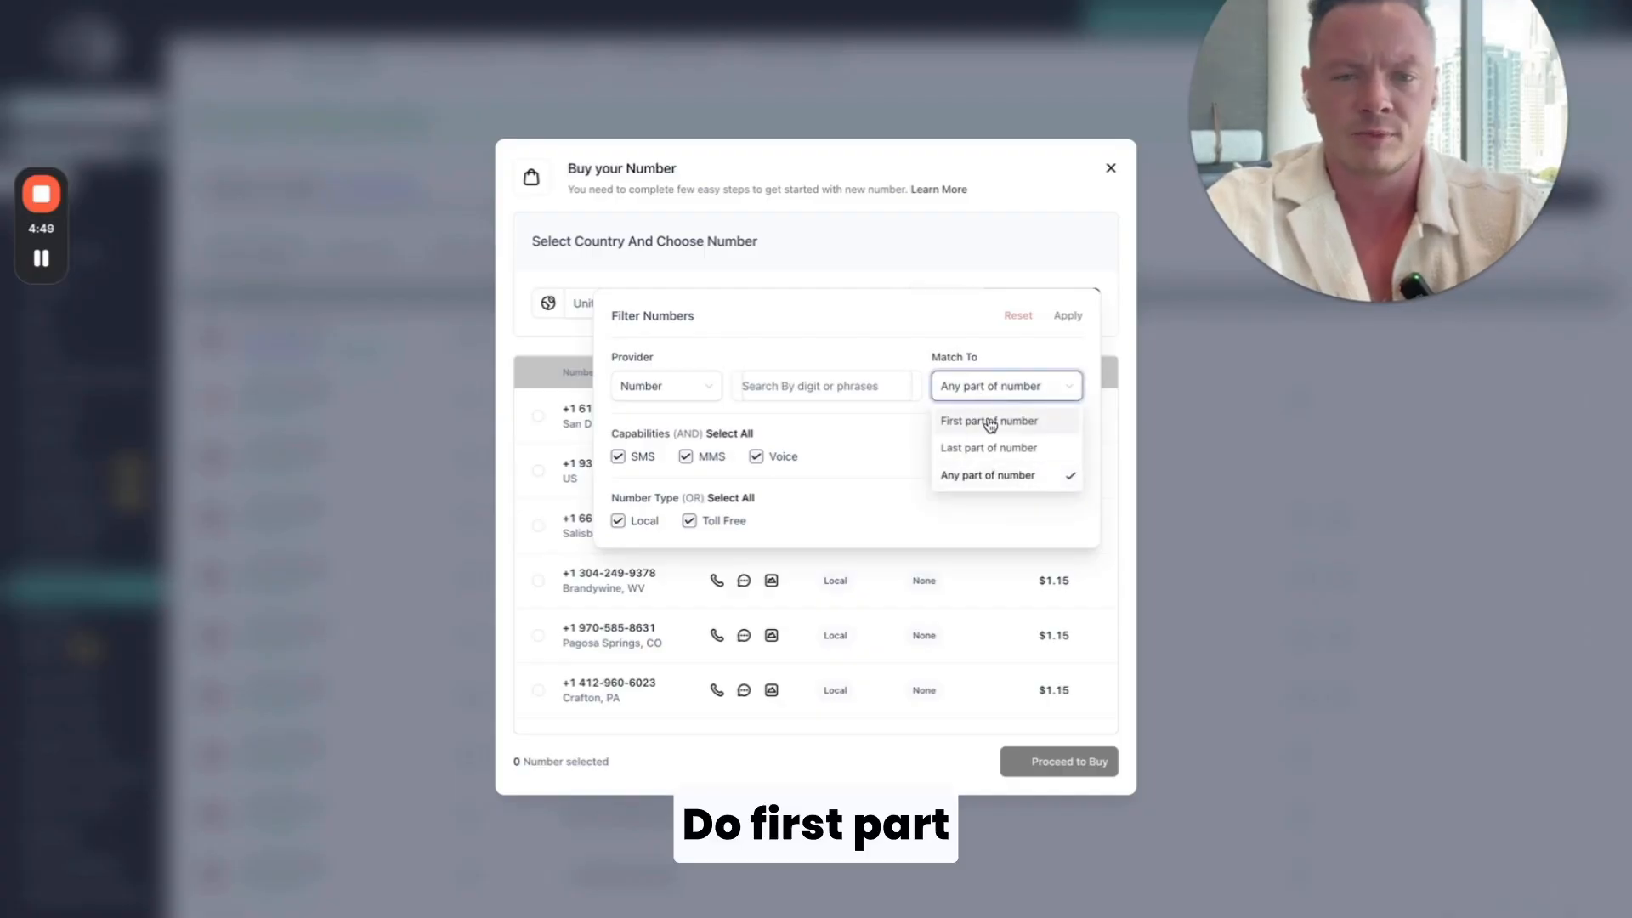
pyautogui.click(991, 422)
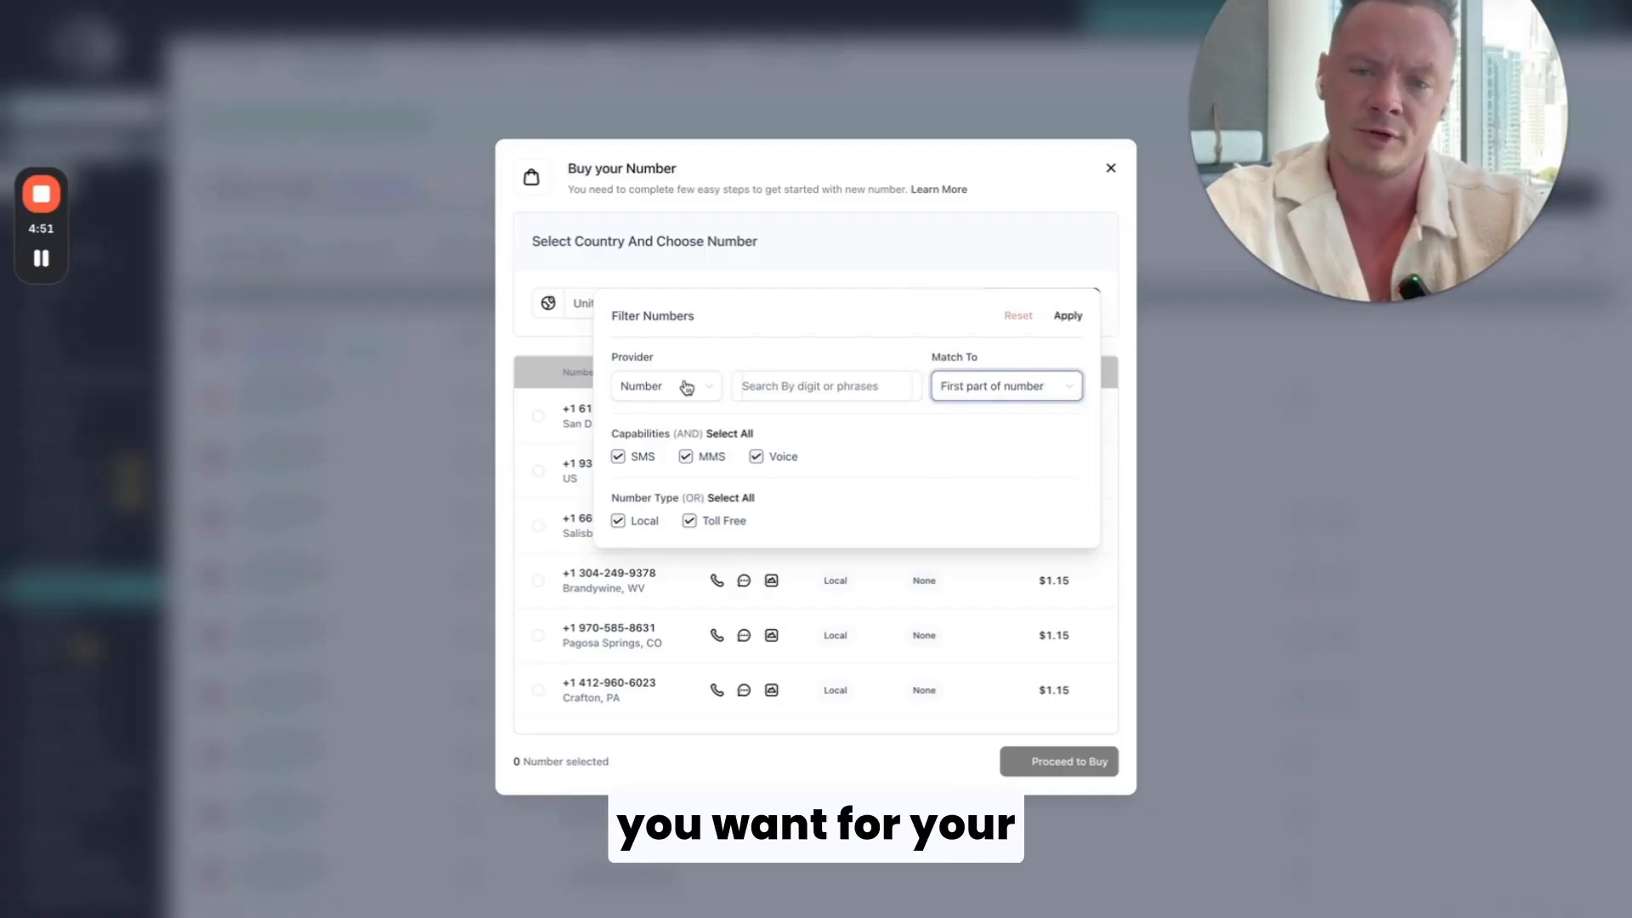
pyautogui.click(694, 522)
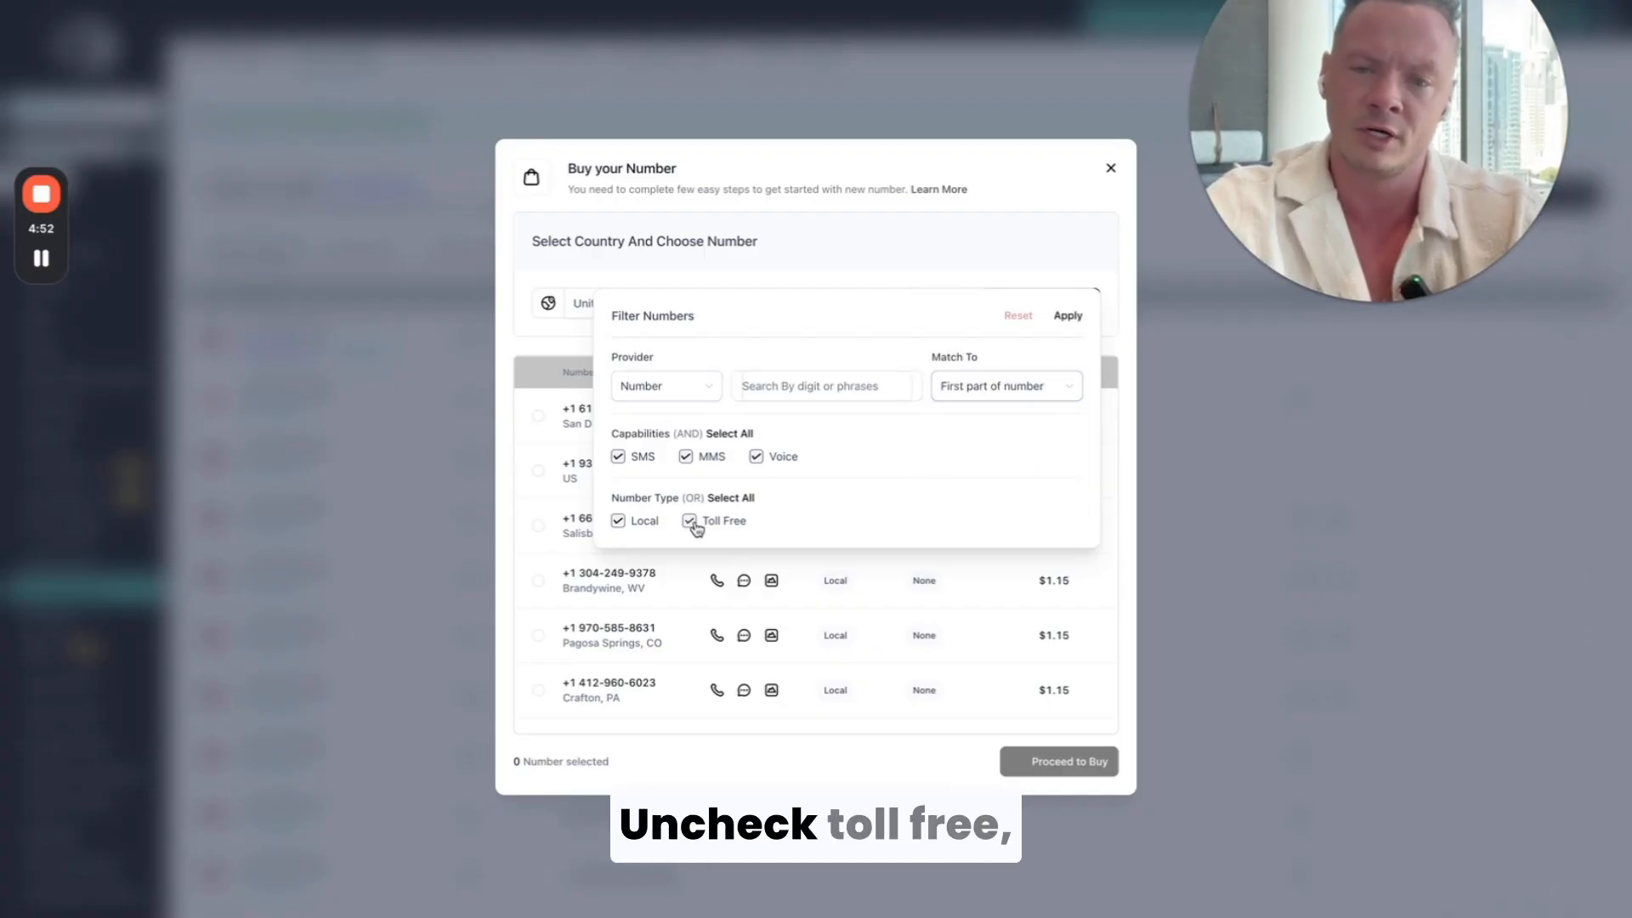
pyautogui.click(1073, 322)
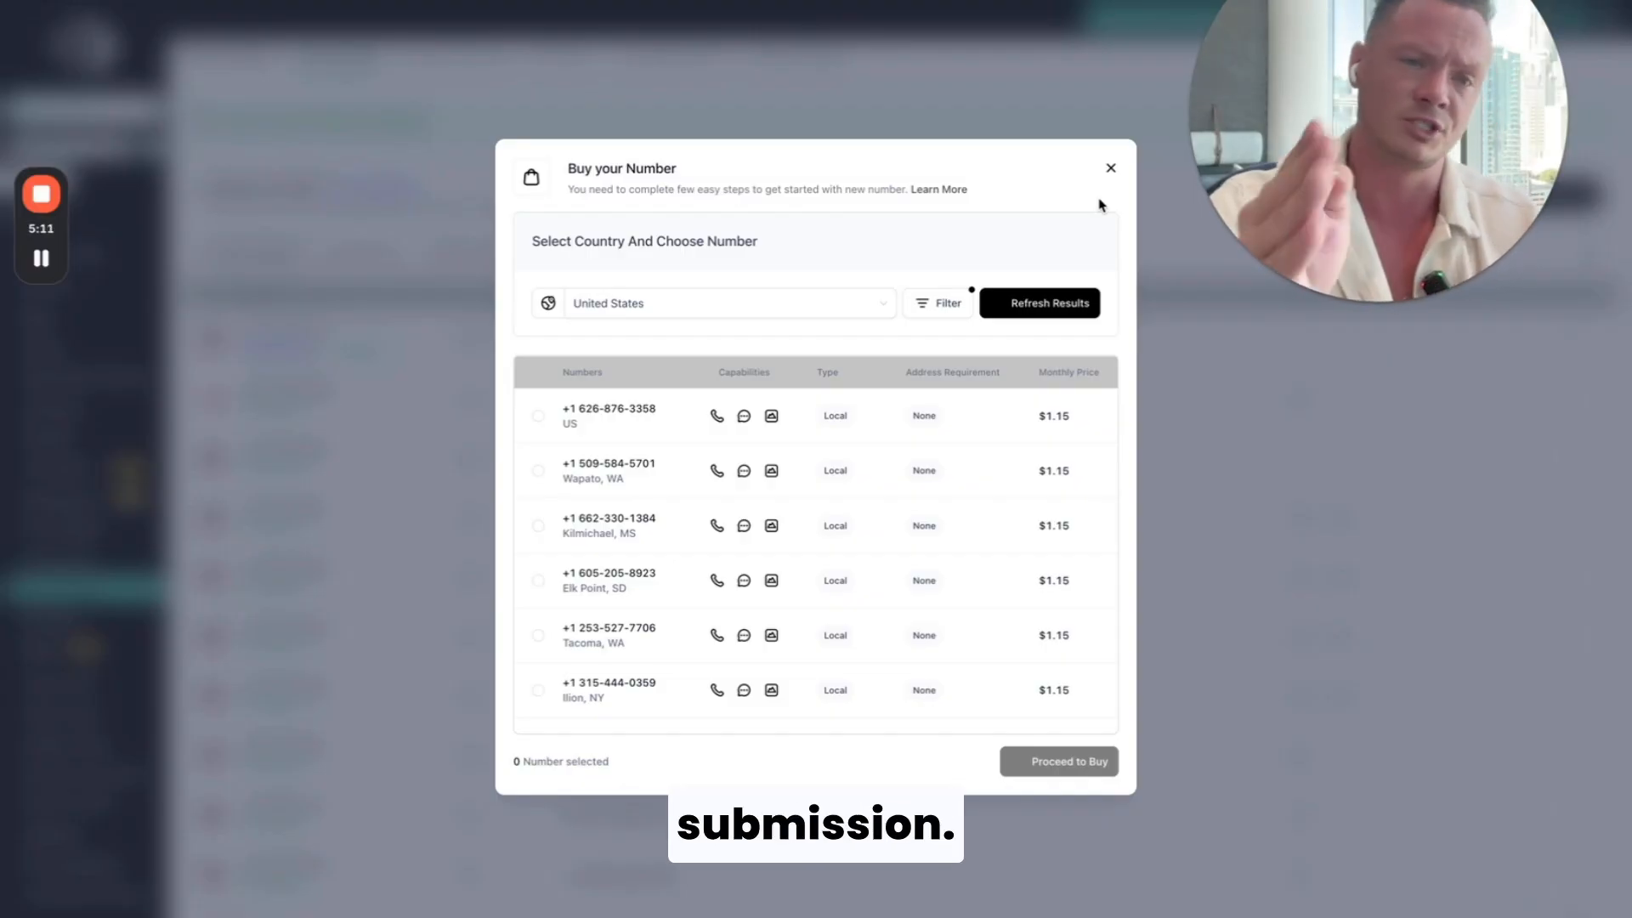
# Step: Close the number purchase dialog and open the agent list in the account's Voice AI Agents settings
pyautogui.click(1112, 171)
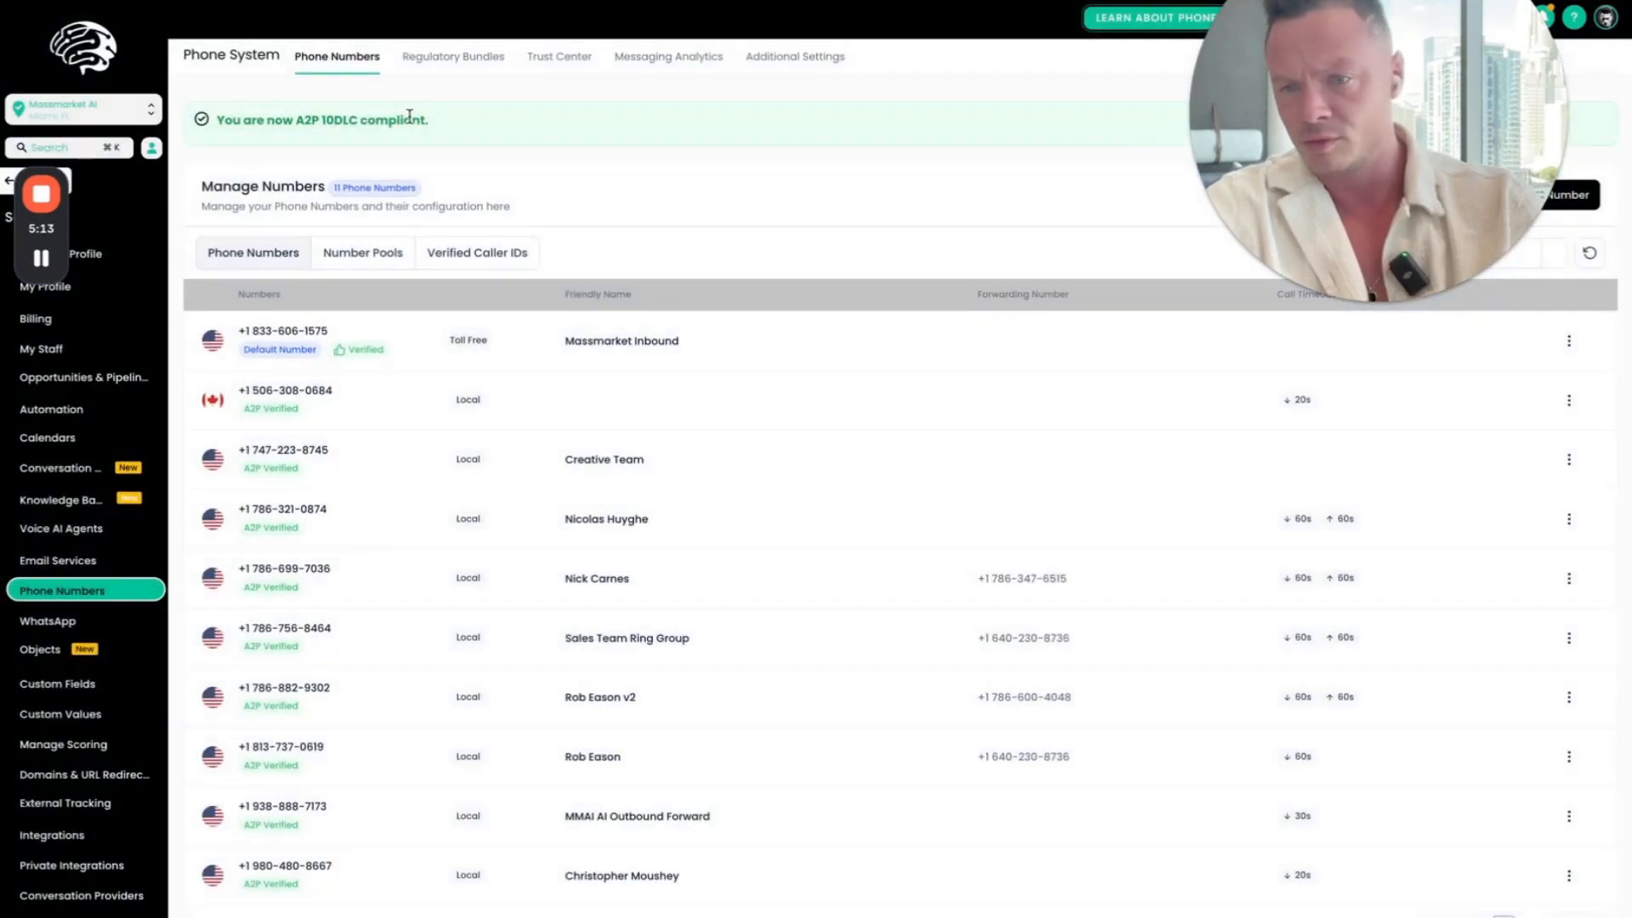
pyautogui.moveTo(41, 228); pyautogui.dragTo(323, 2)
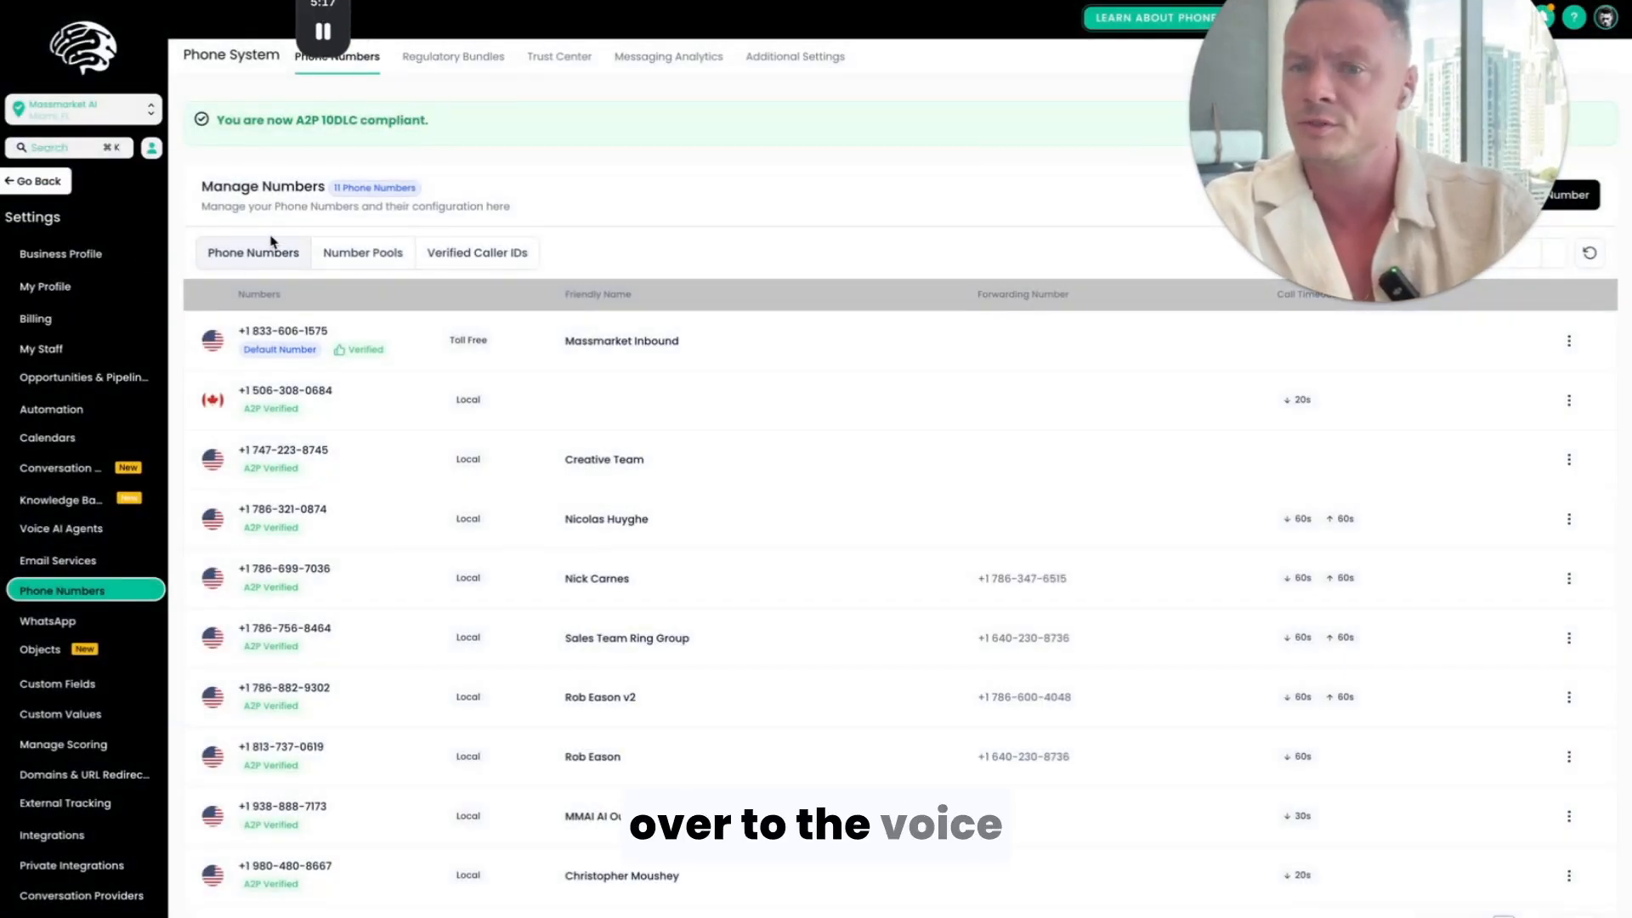
pyautogui.click(62, 536)
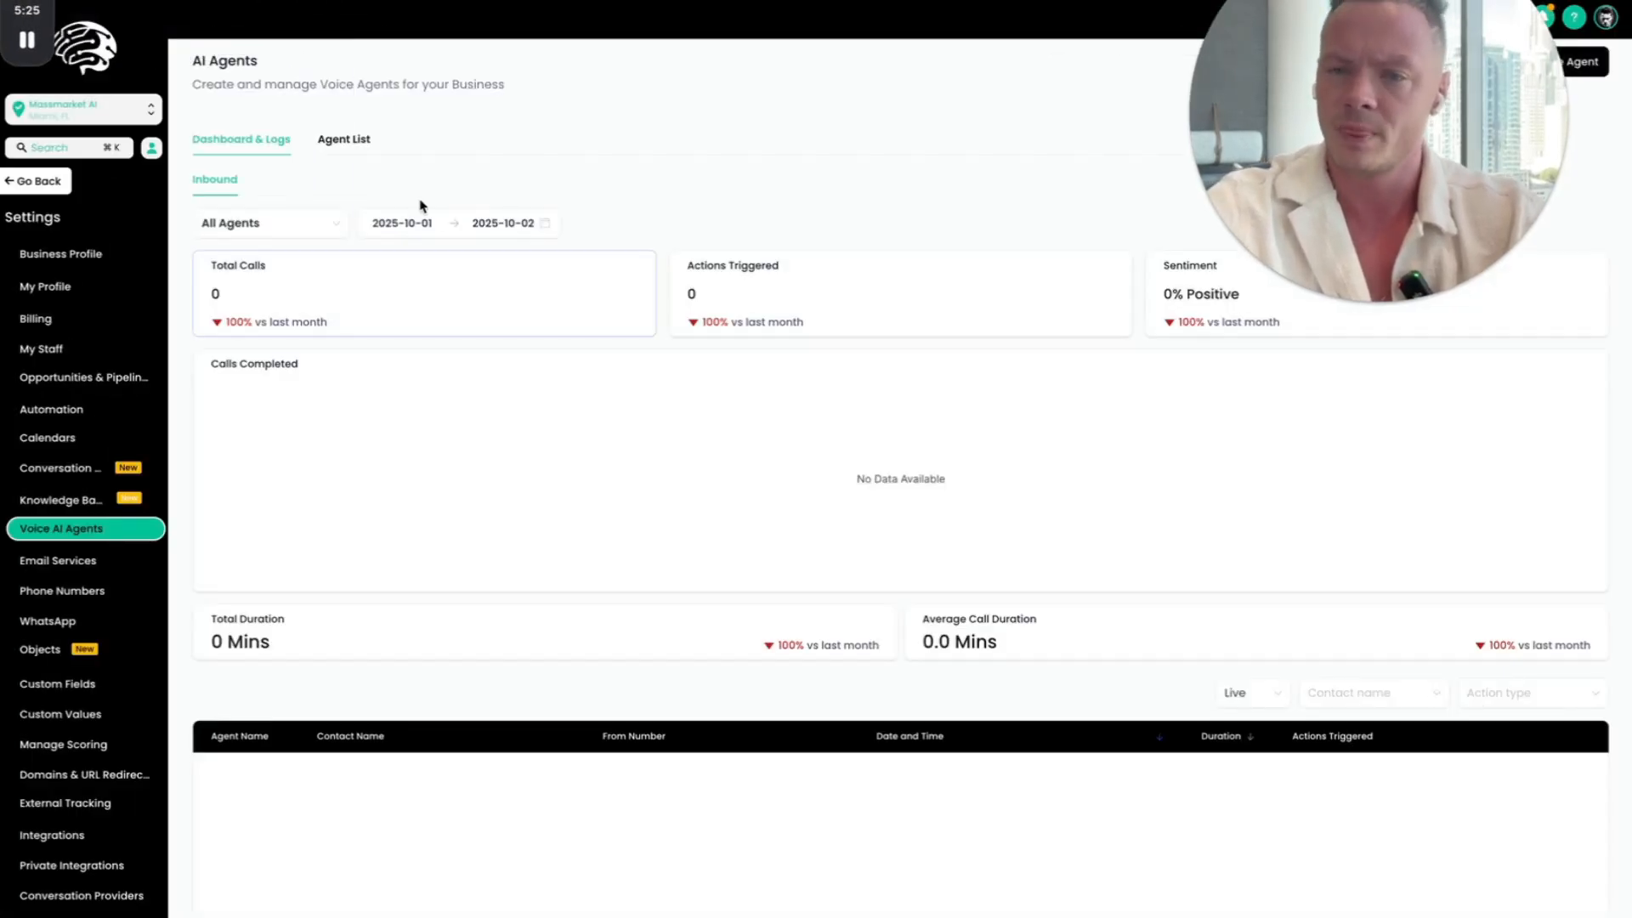
pyautogui.click(363, 148)
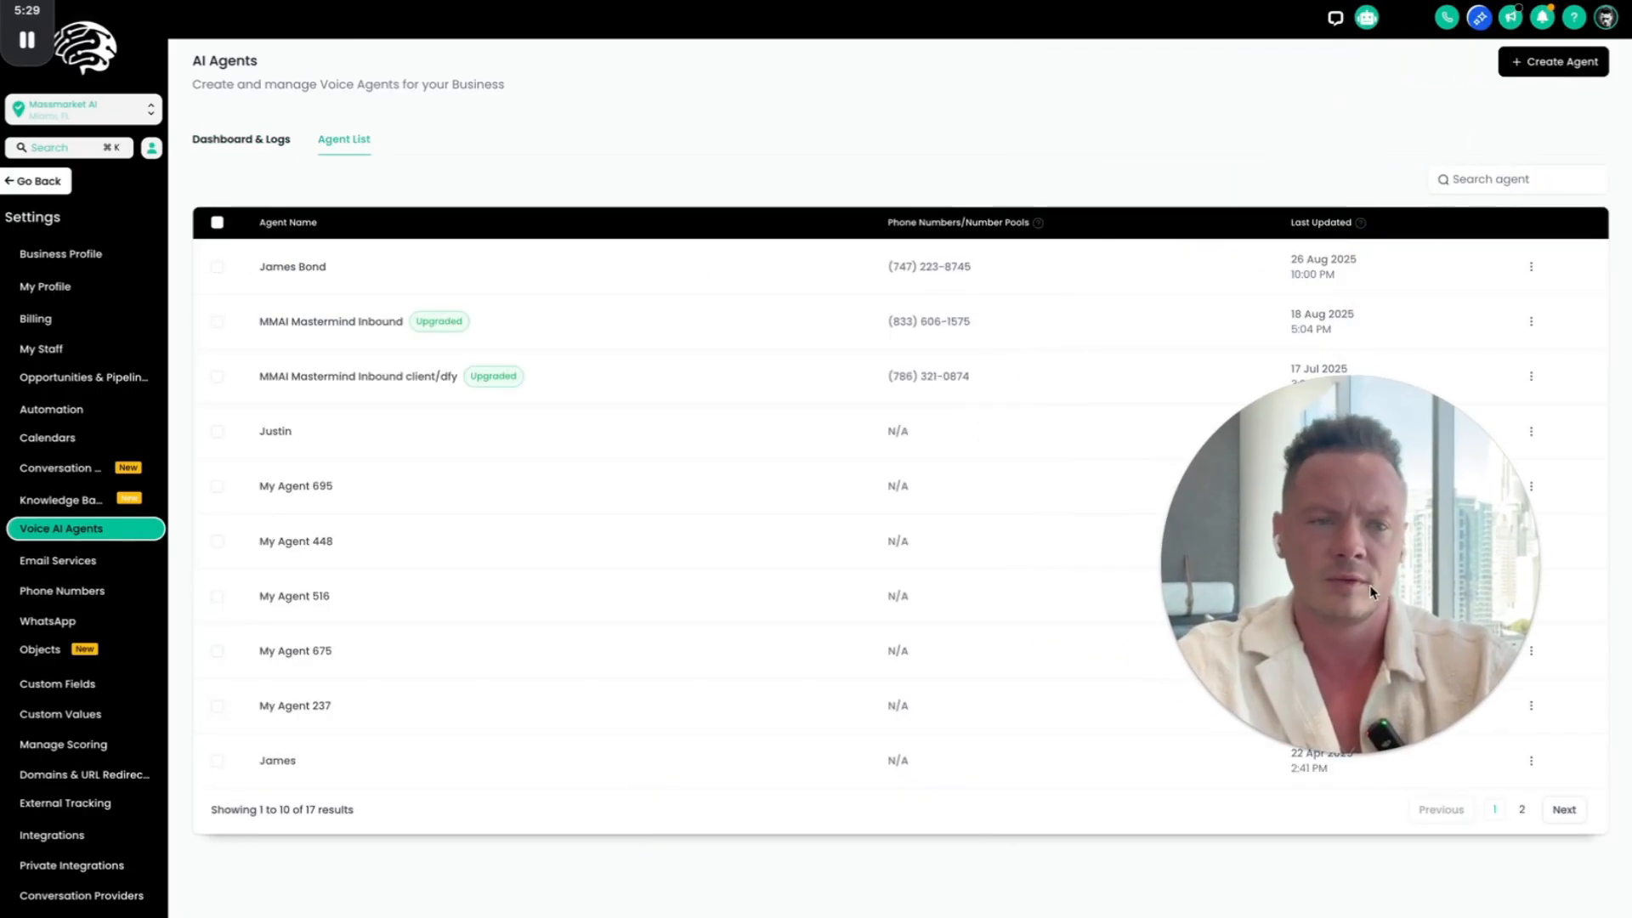
# Step: Start creating a new voice AI agent as a custom agent built from scratch
pyautogui.click(1554, 61)
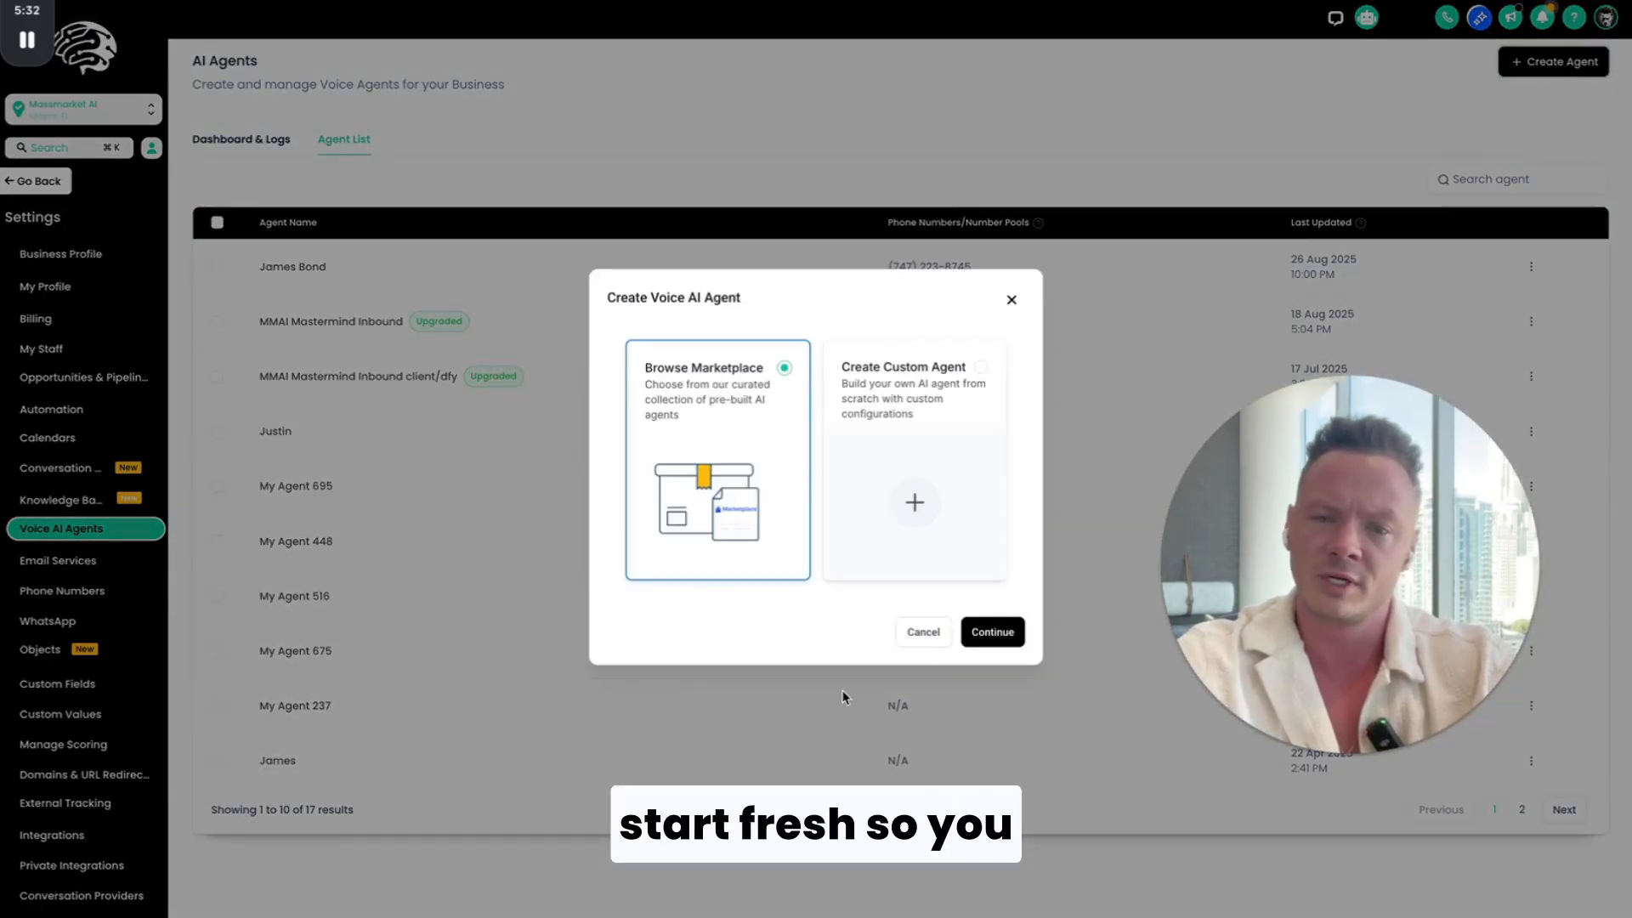
pyautogui.click(917, 502)
pyautogui.click(993, 633)
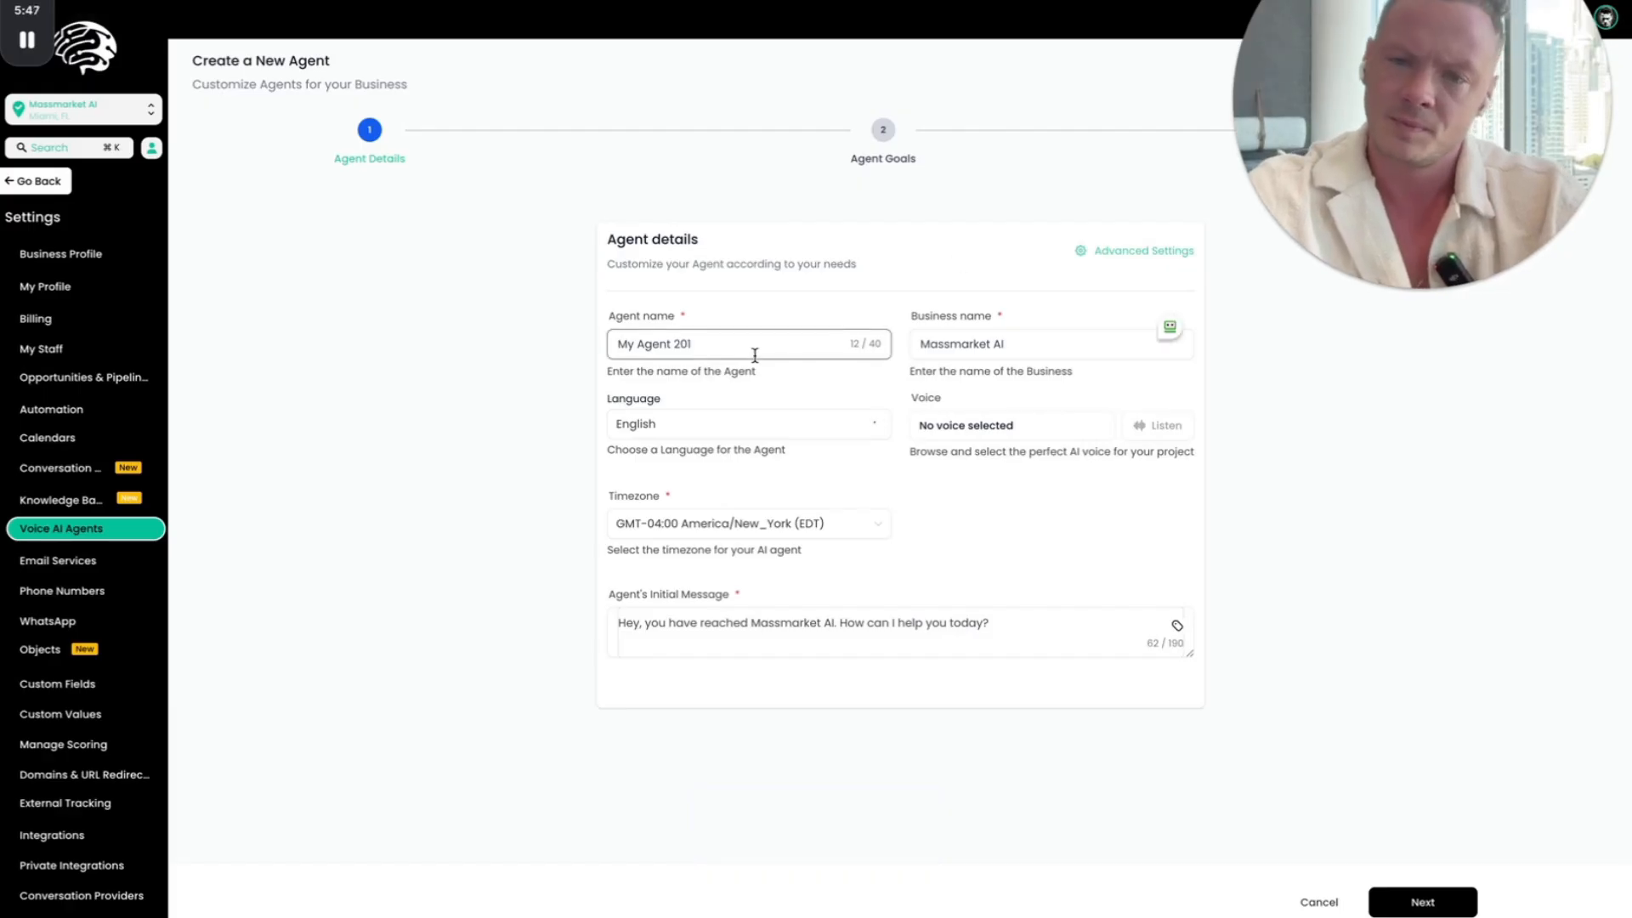
# Step: Look at the SOP template's "Instructions plus Onboarding Submission and KB" section, and return to the account's Knowledge Base page
pyautogui.click(77, 506)
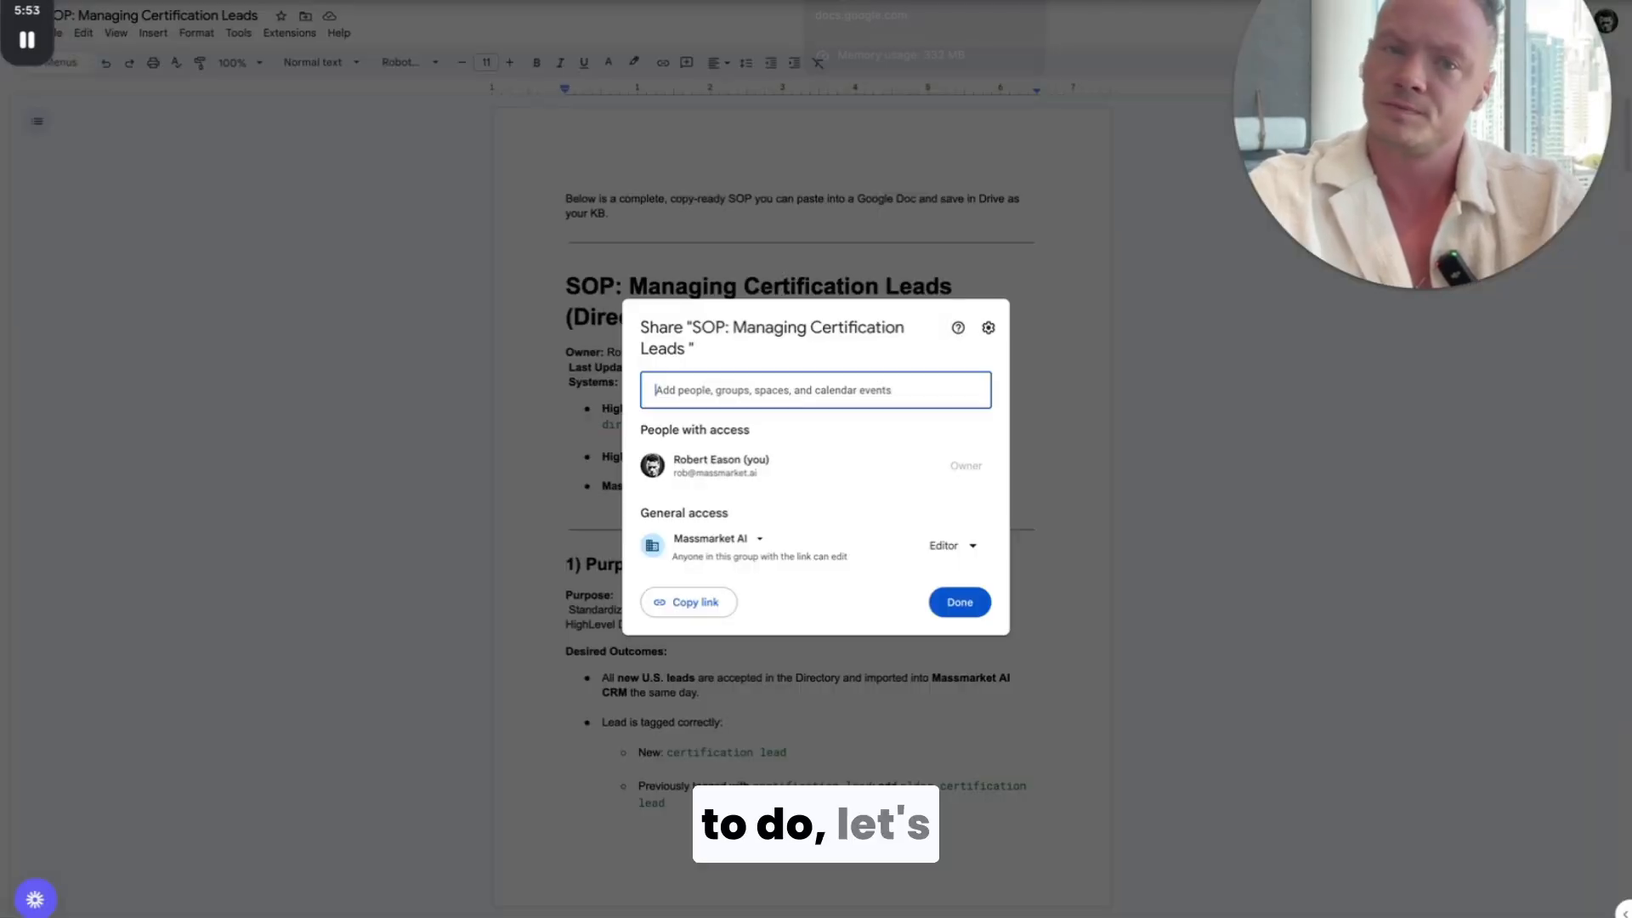
pyautogui.click(755, 229)
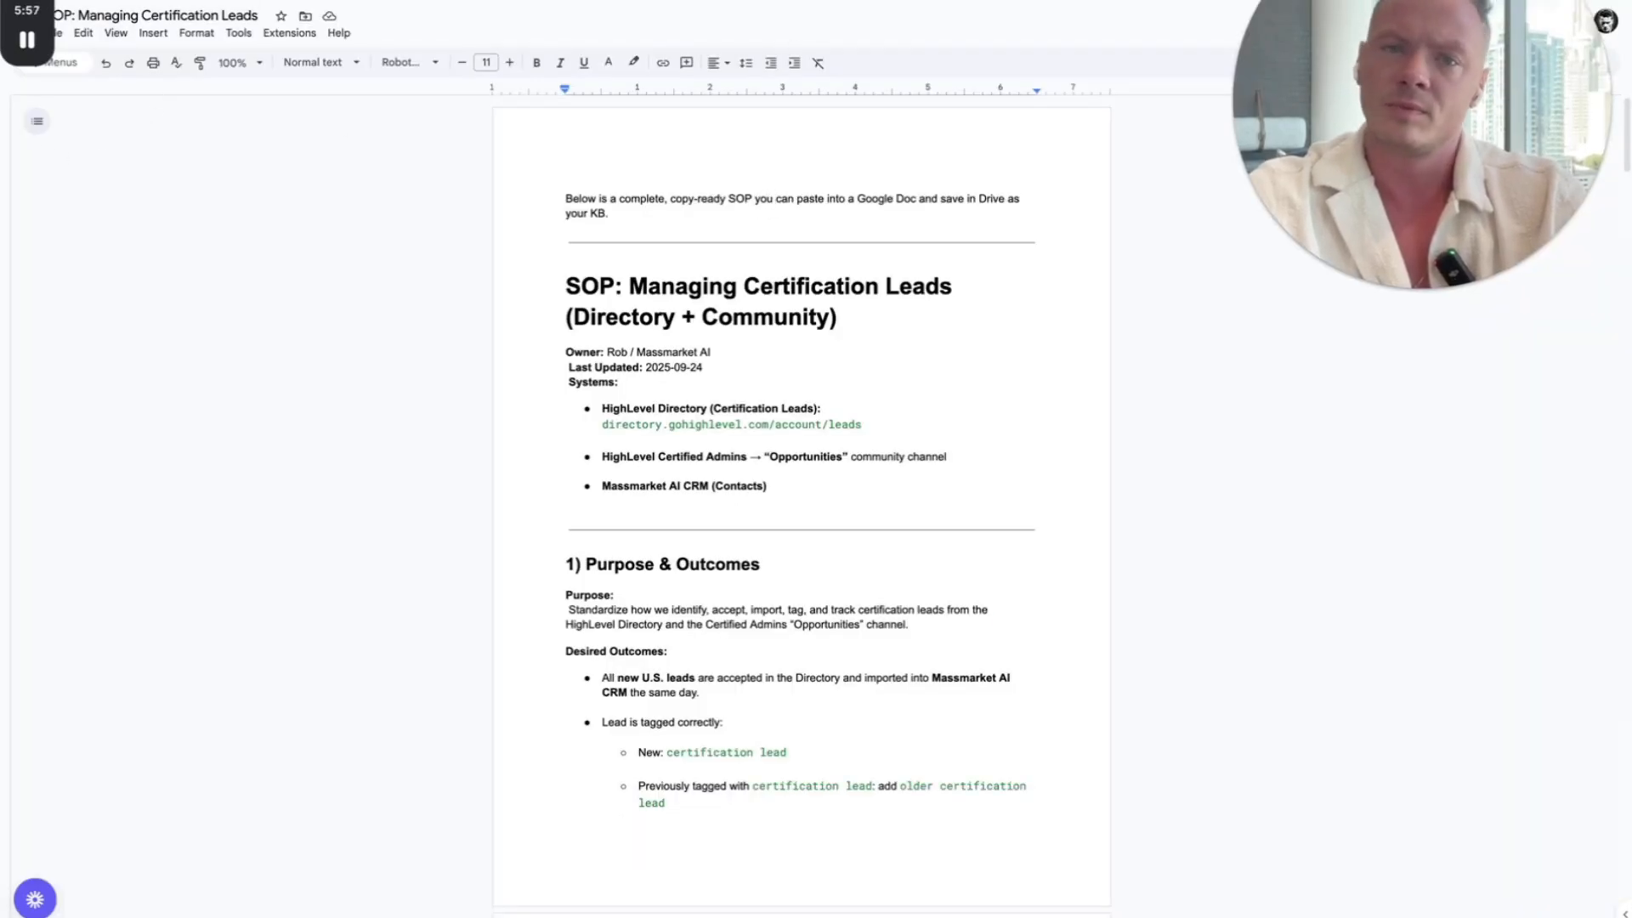
pyautogui.hotkey('ctrl', 'Tab')
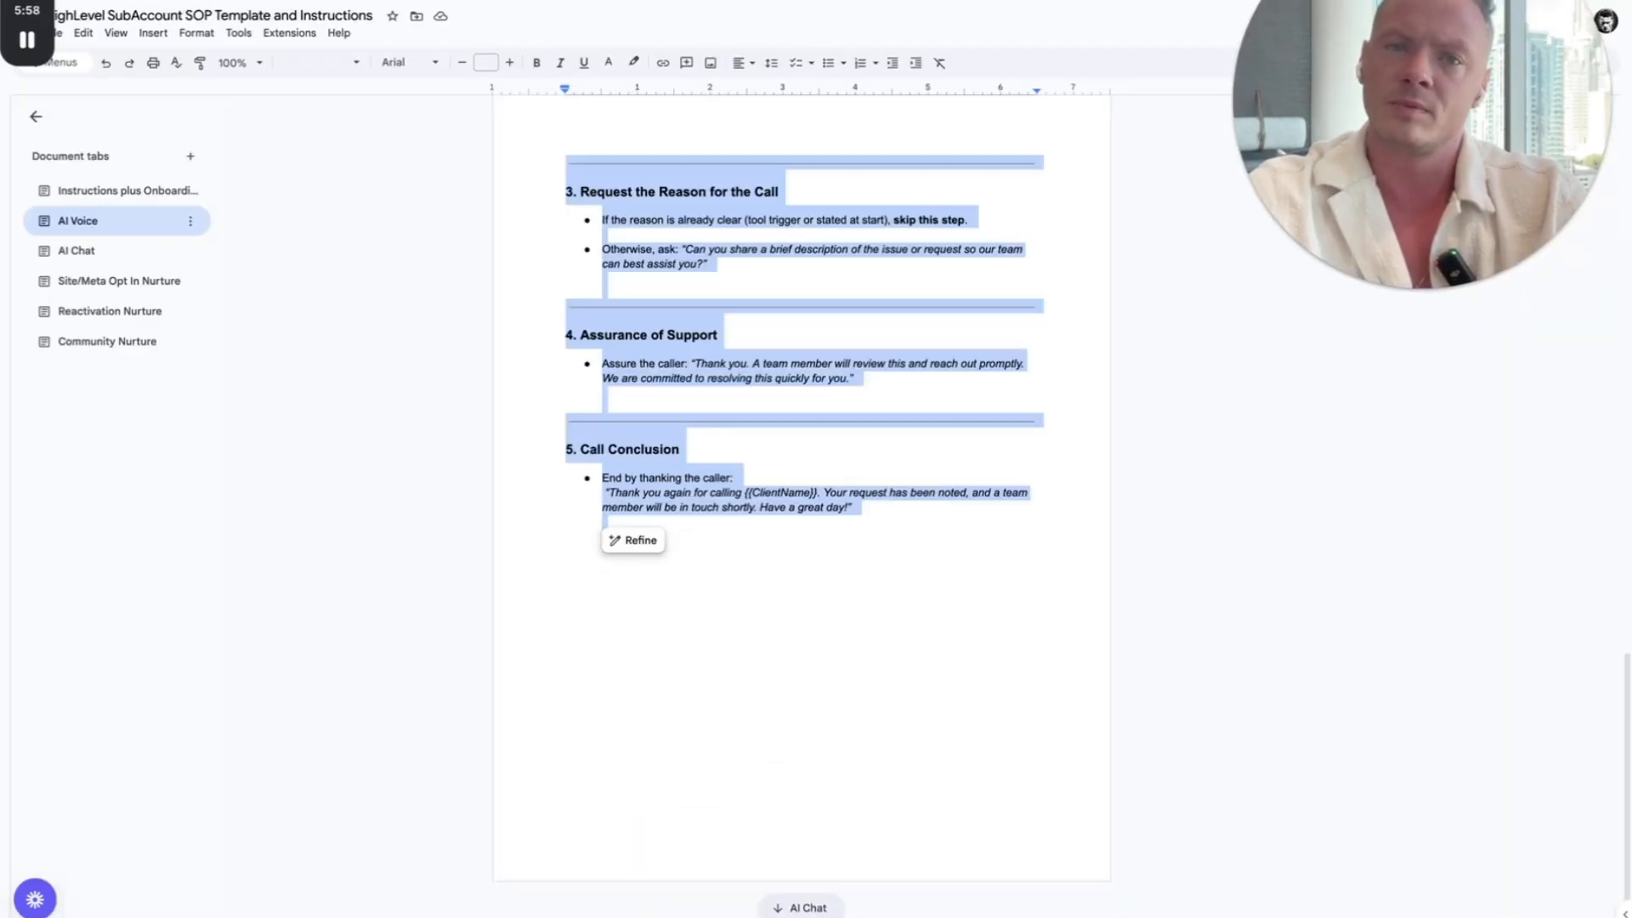
pyautogui.click(127, 190)
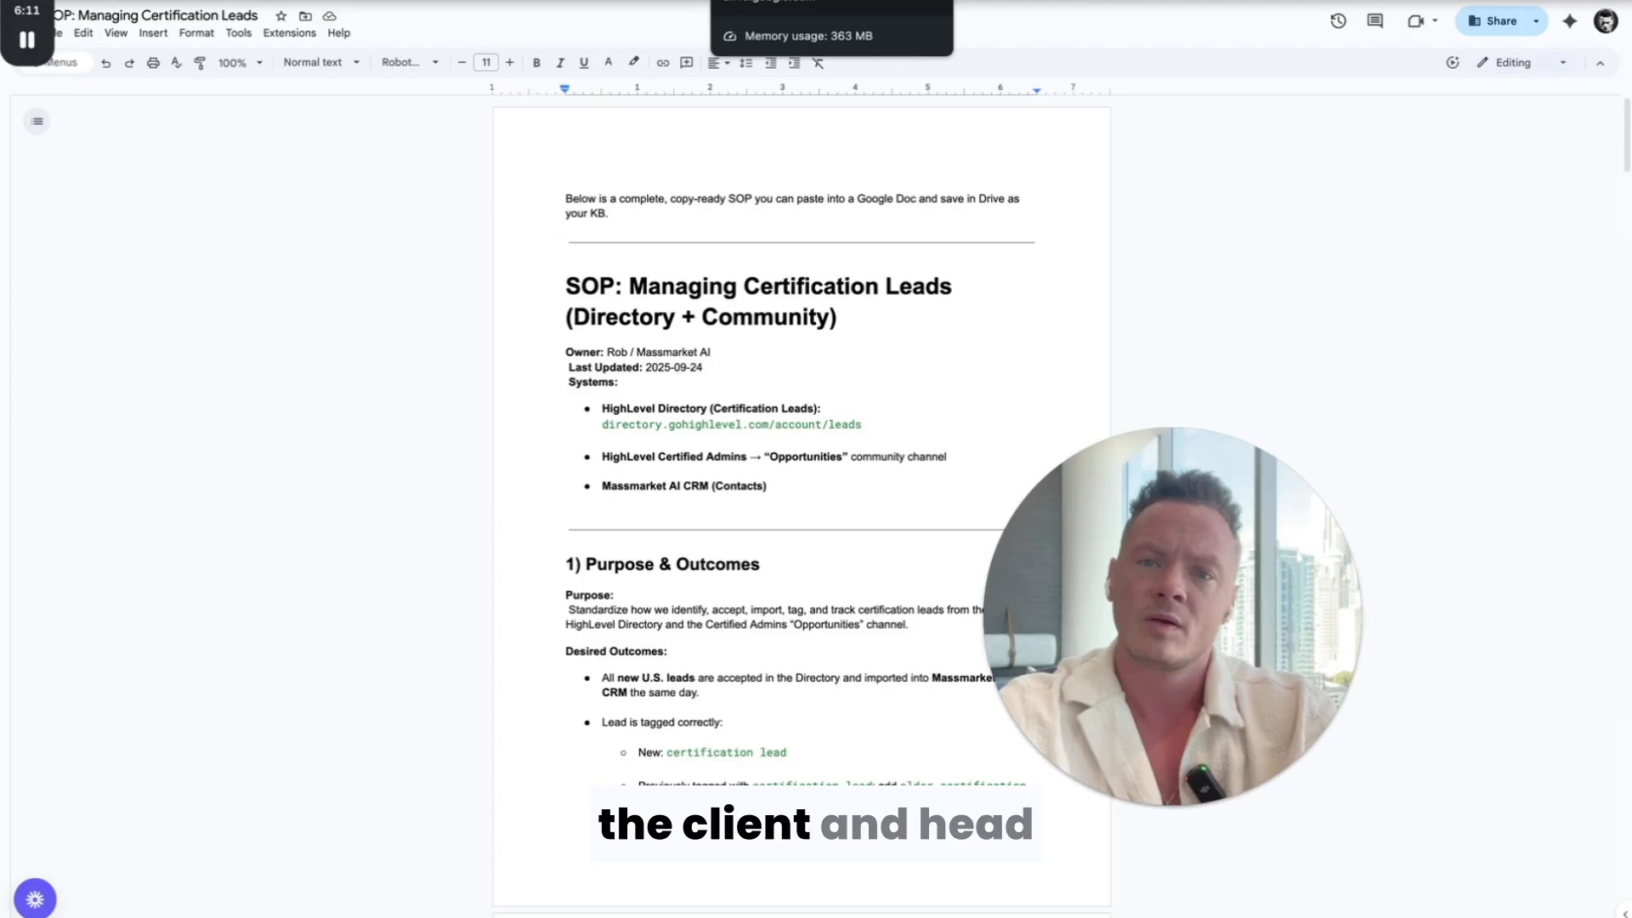
pyautogui.click(757, 1)
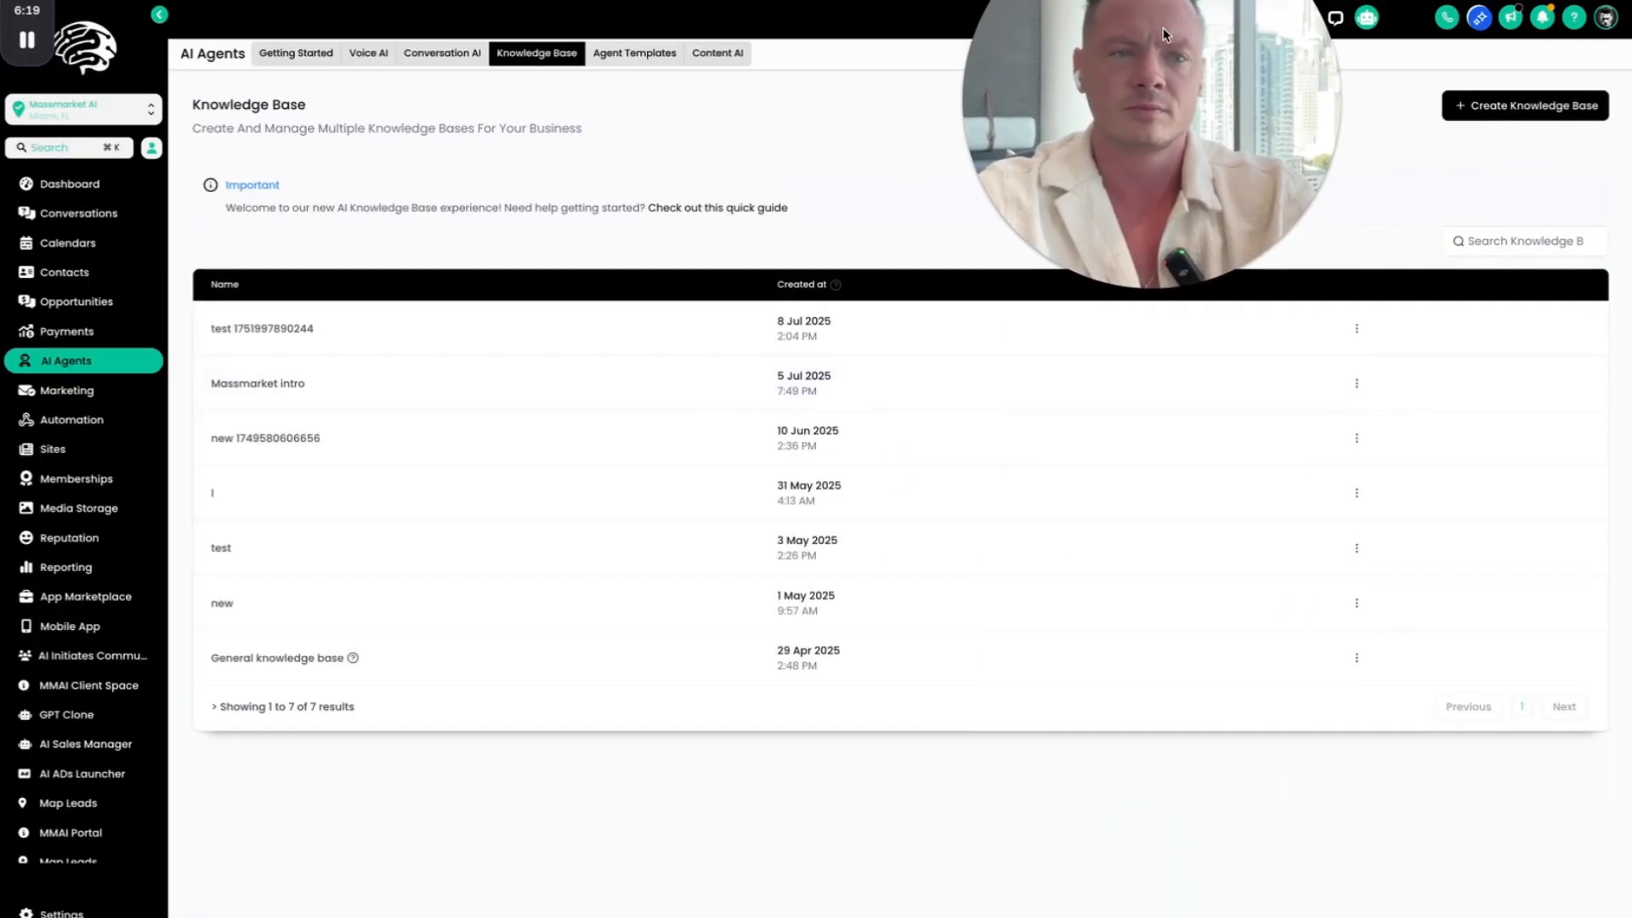
pyautogui.click(1503, 119)
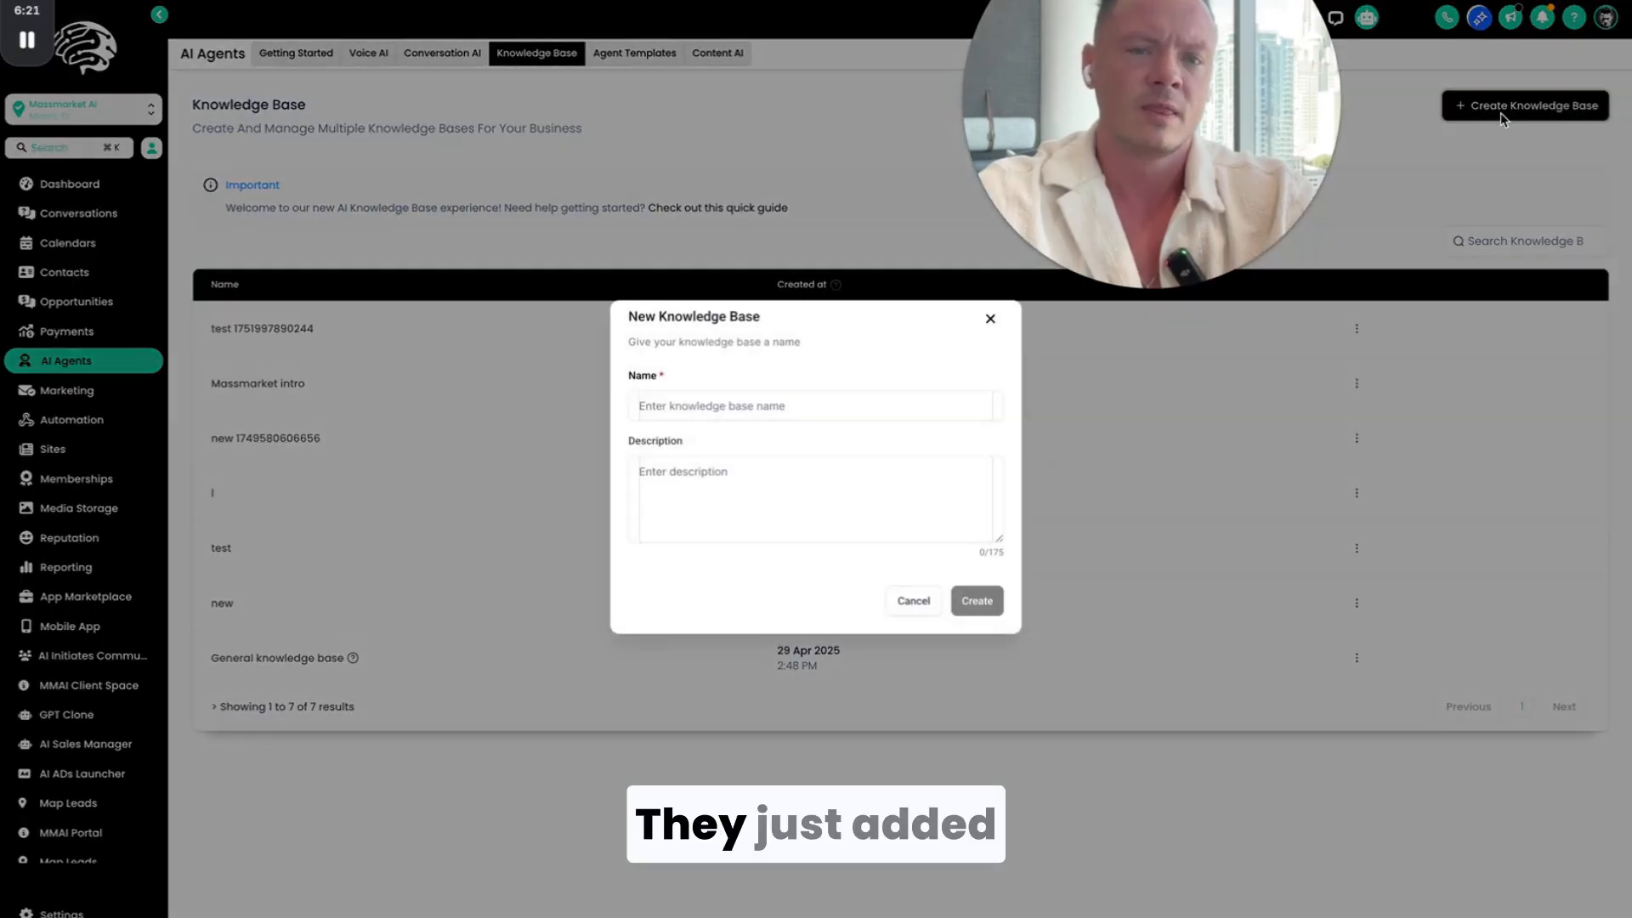
pyautogui.click(802, 406)
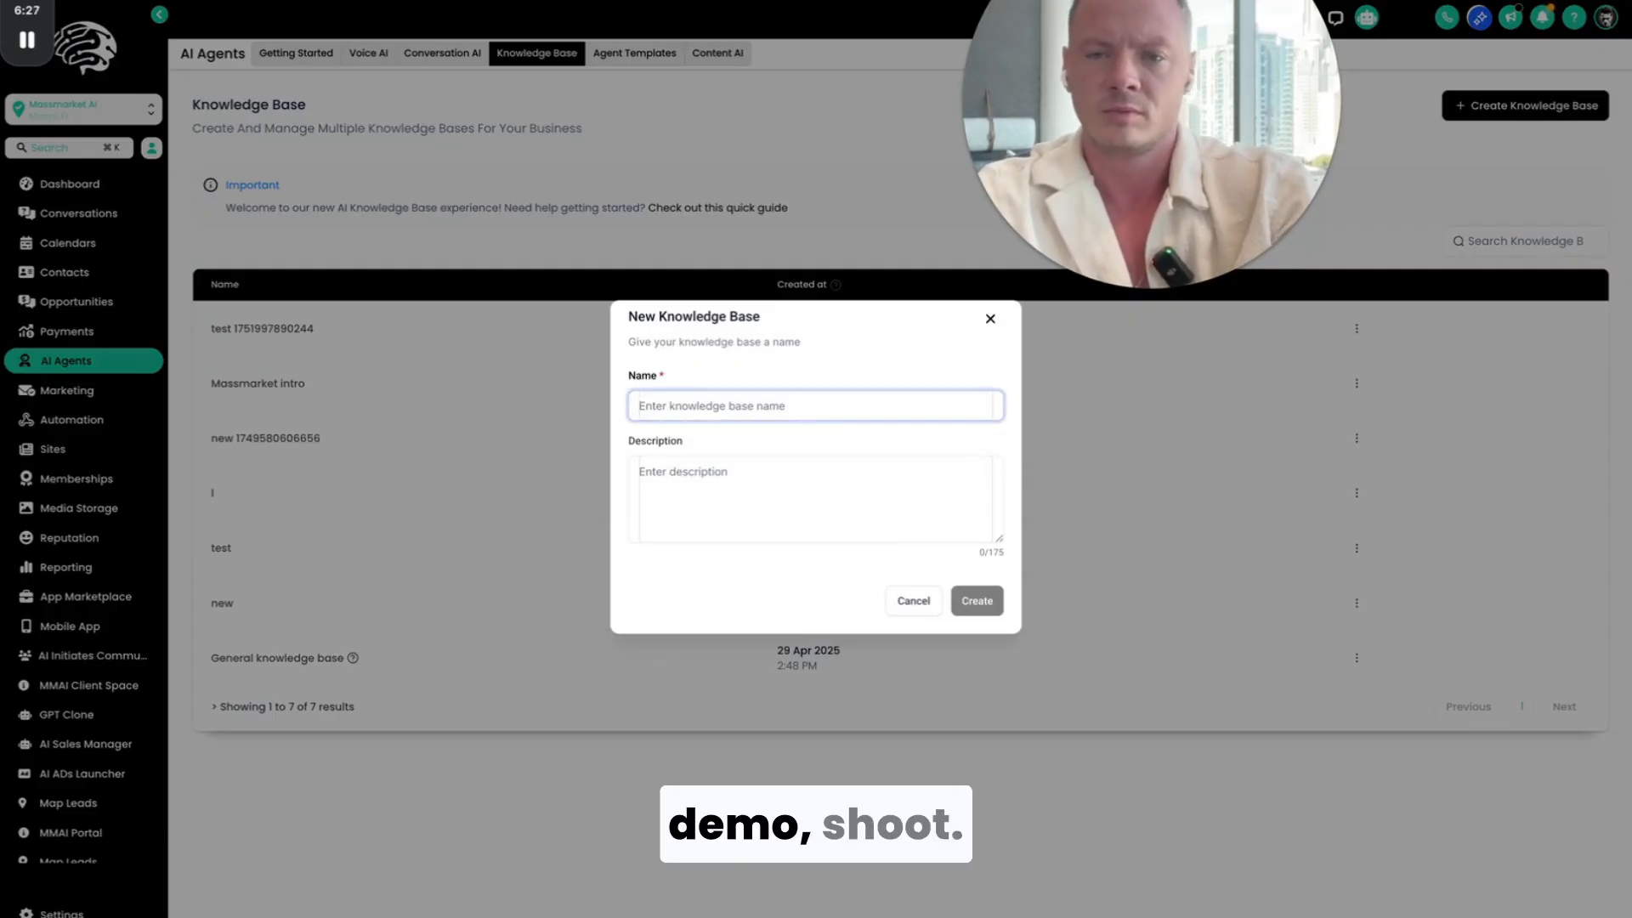
pyautogui.click(768, 409)
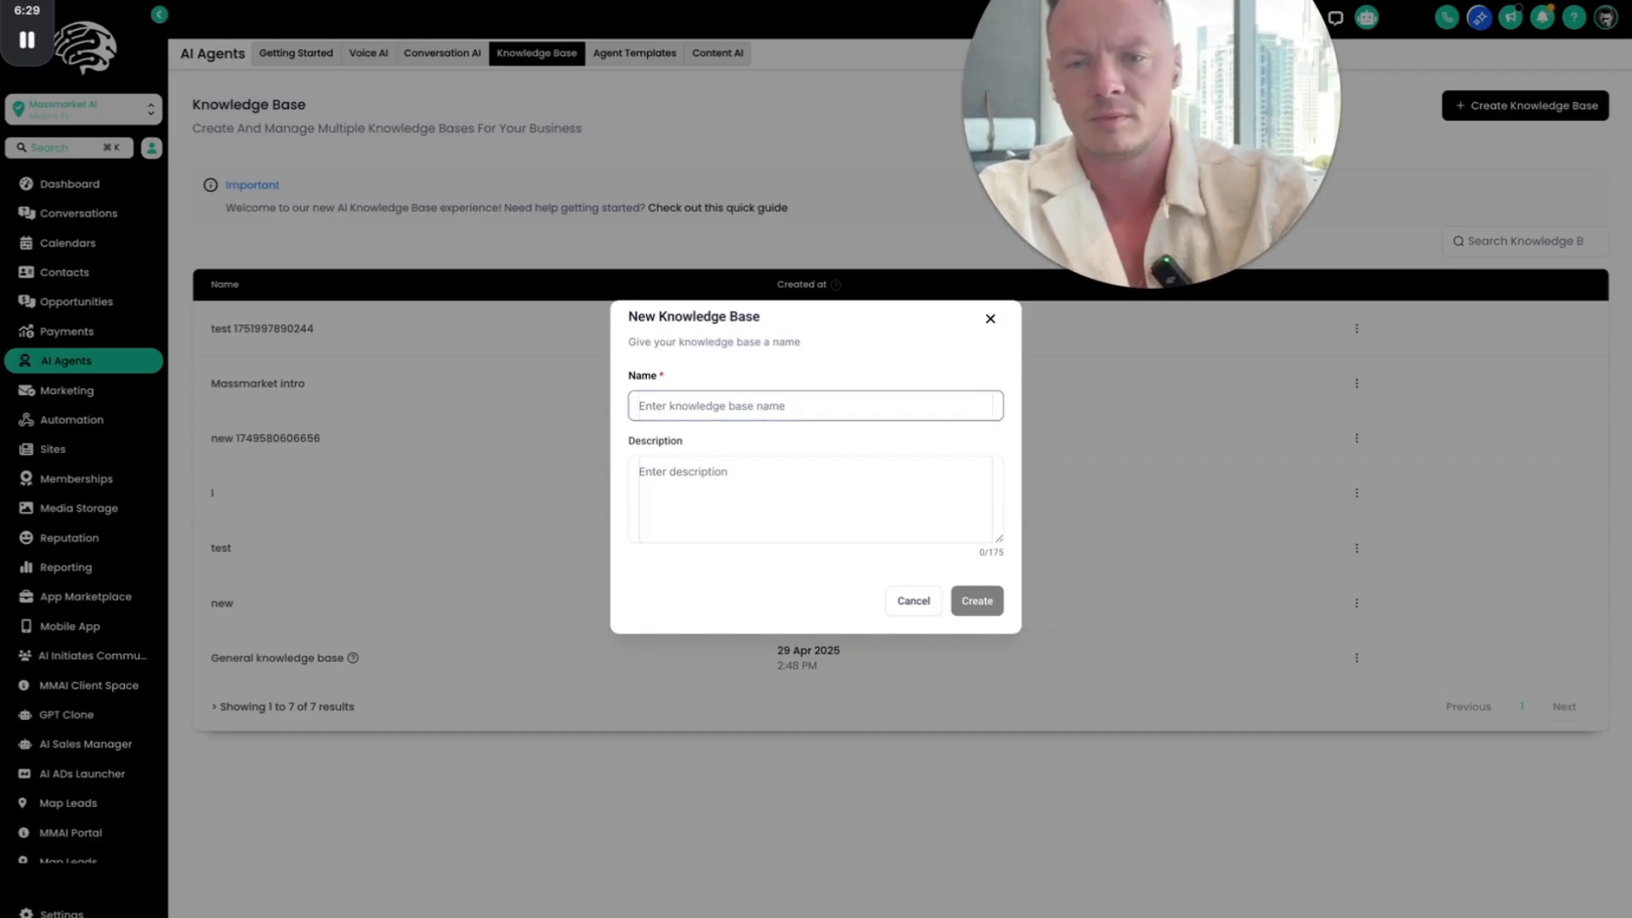
pyautogui.click(770, 469)
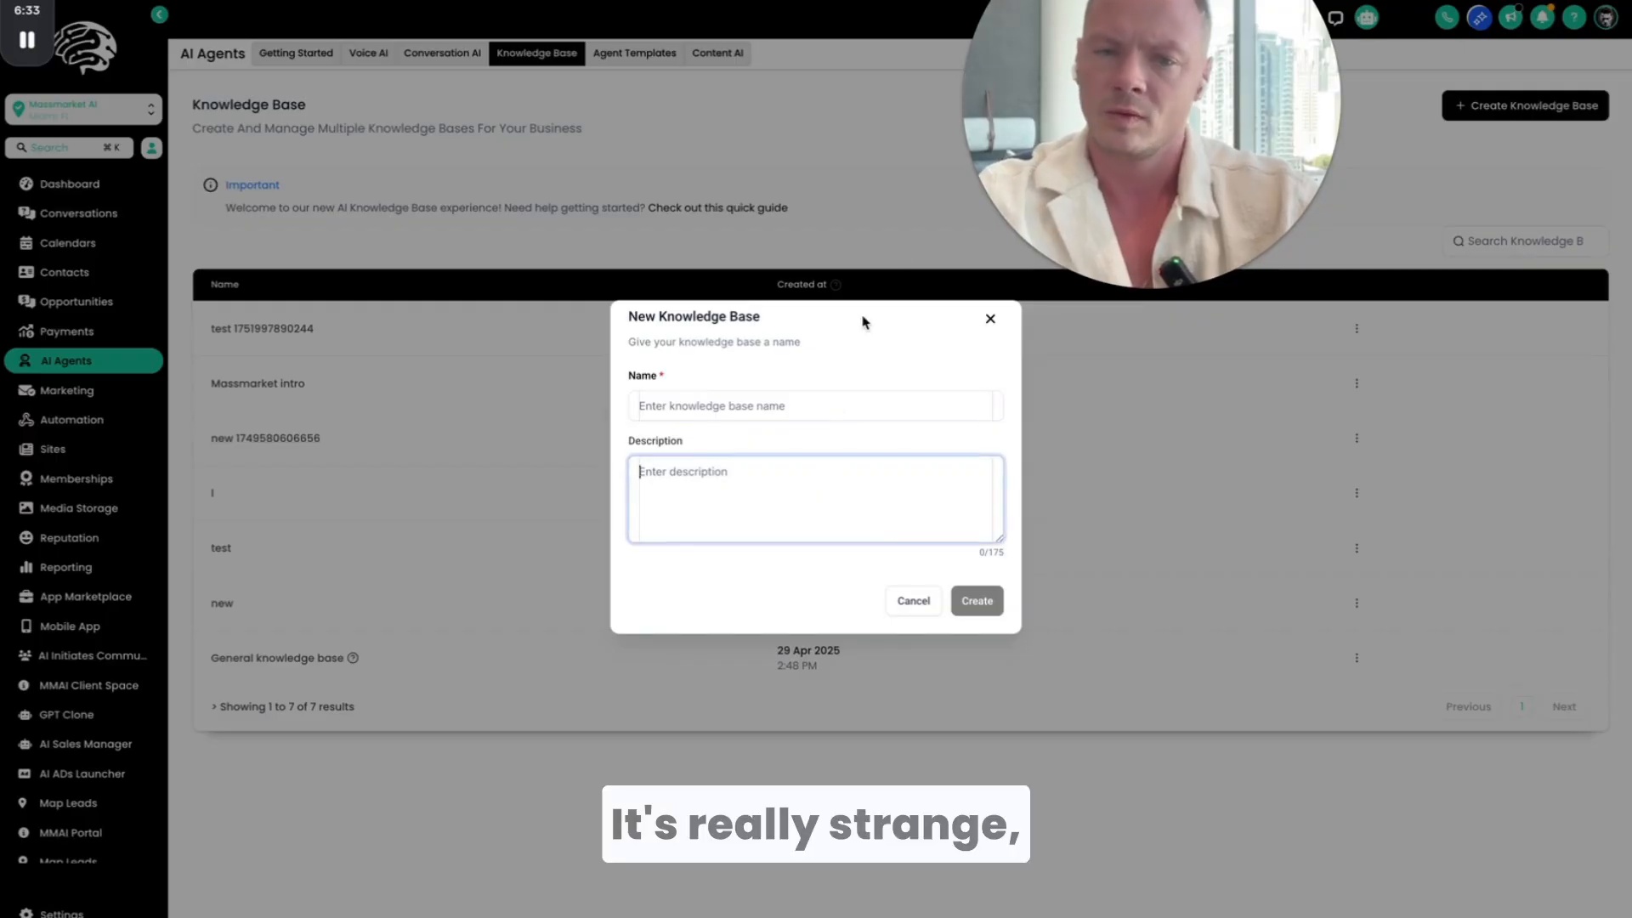
pyautogui.moveTo(903, 323); pyautogui.dragTo(627, 317)
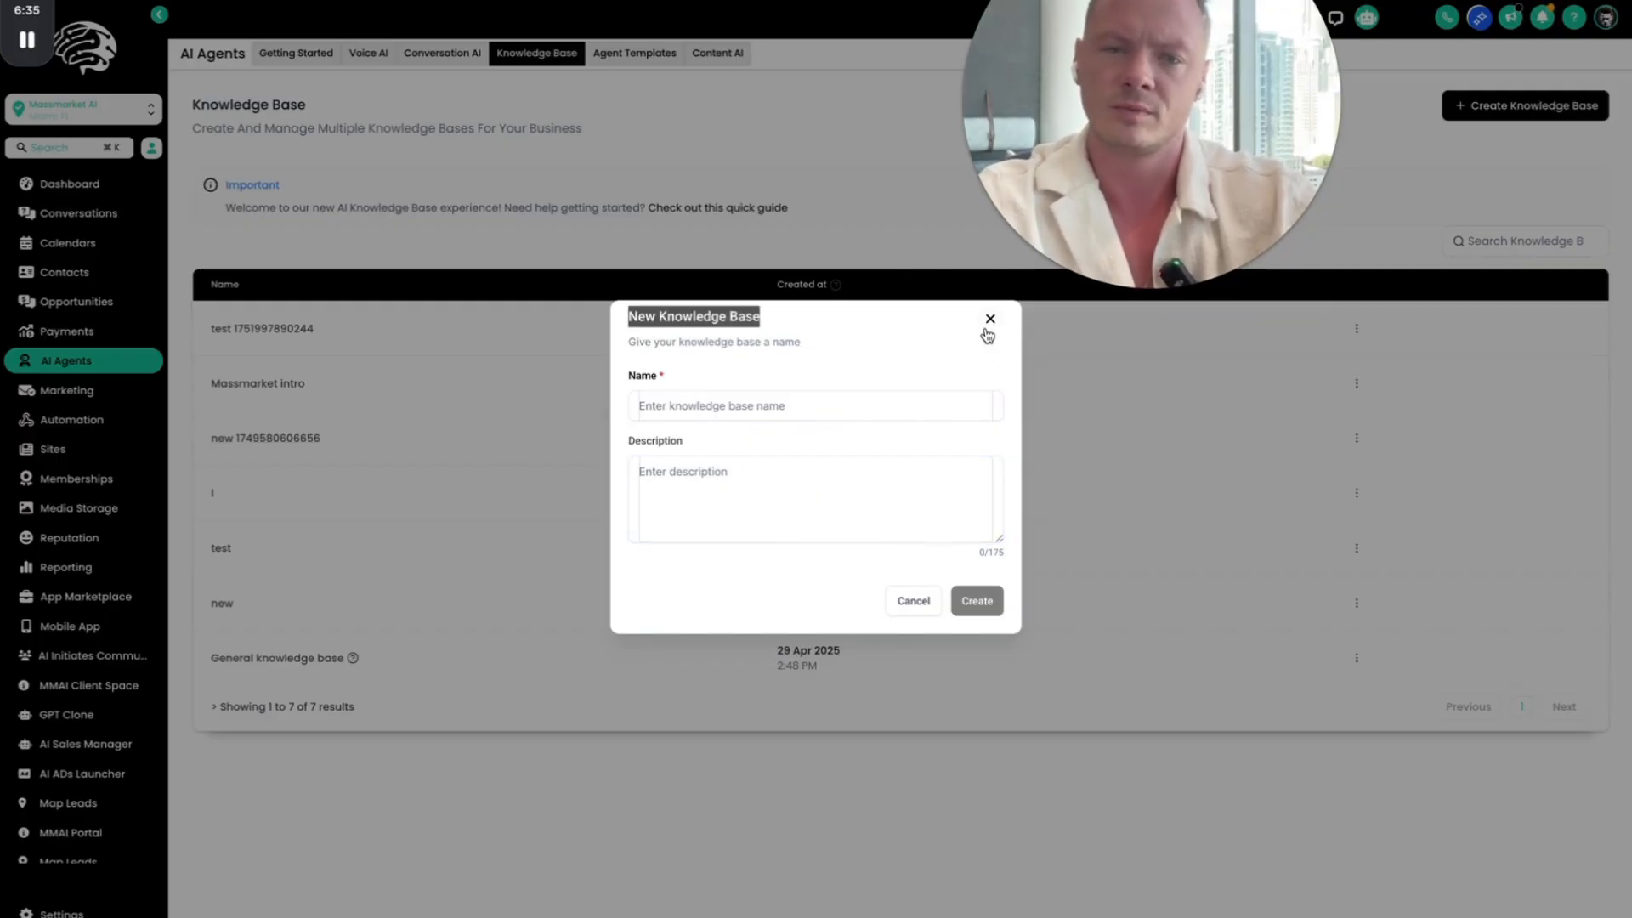
pyautogui.click(989, 320)
pyautogui.click(1548, 108)
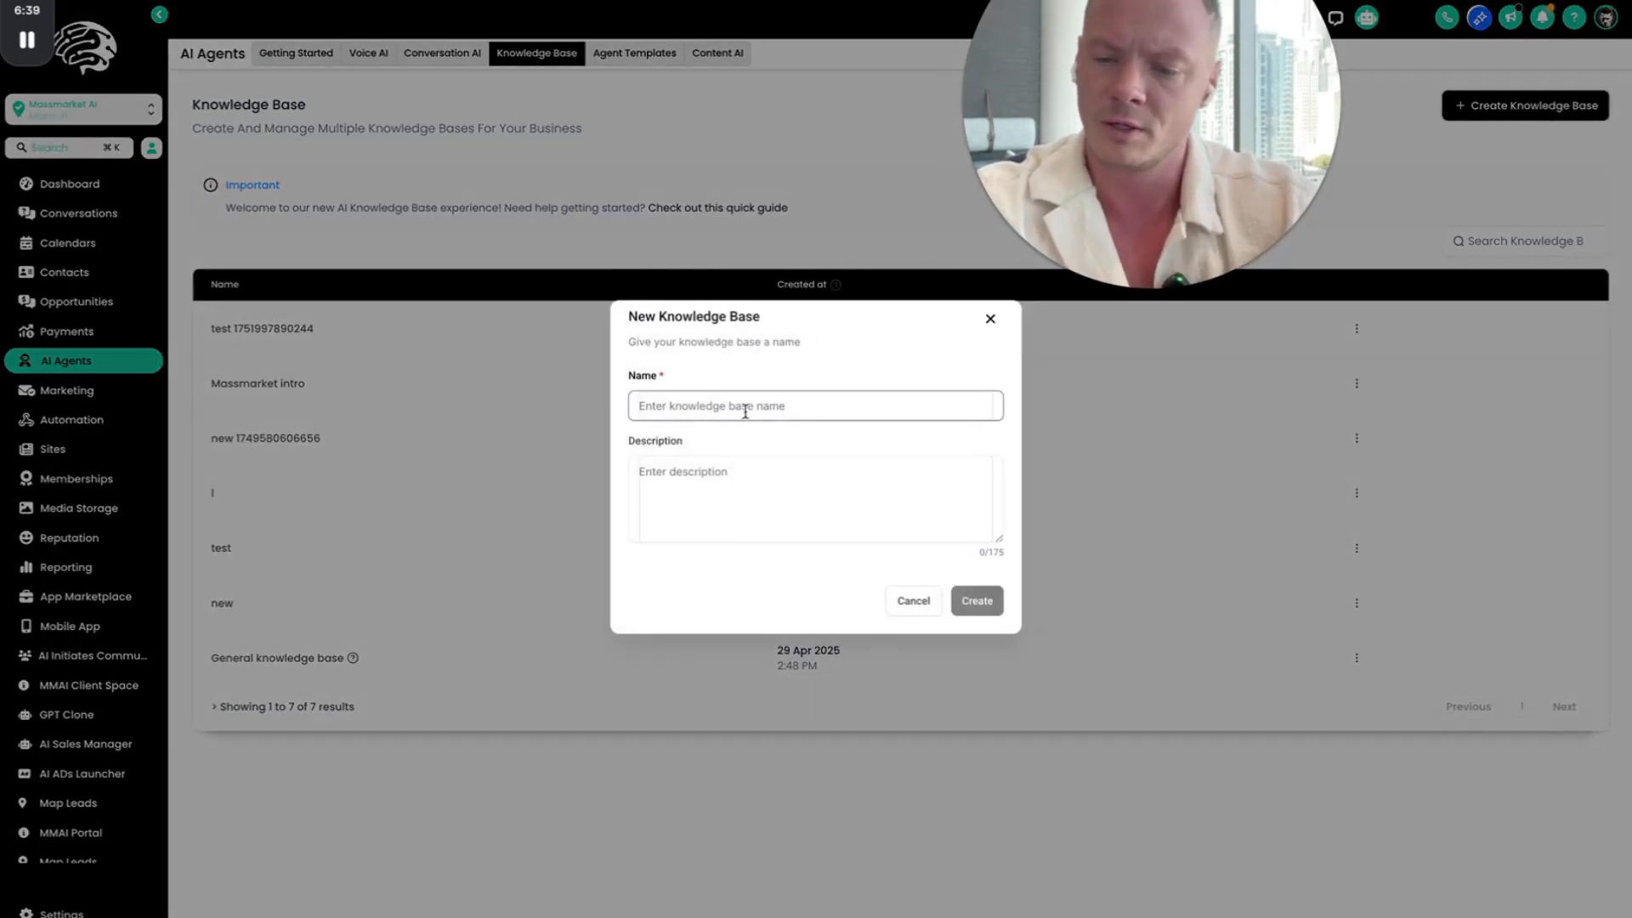
pyautogui.click(990, 321)
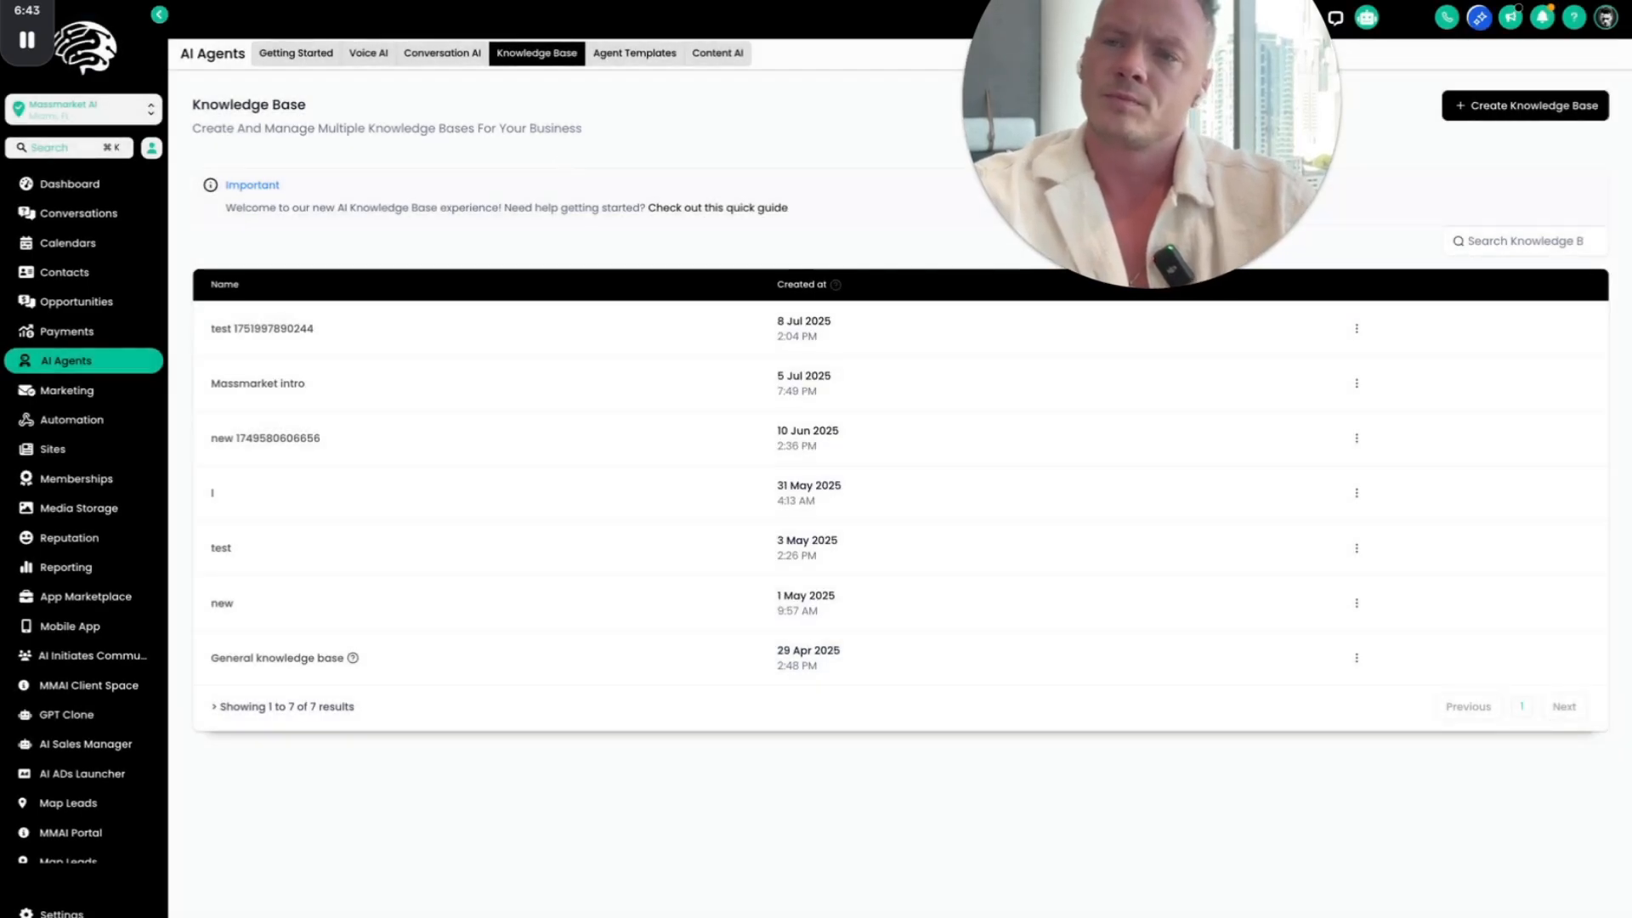
# Step: Reload the account's Knowledge Base page
pyautogui.moveTo(1257, 134); pyautogui.dragTo(413, 140)
pyautogui.press('super+r')
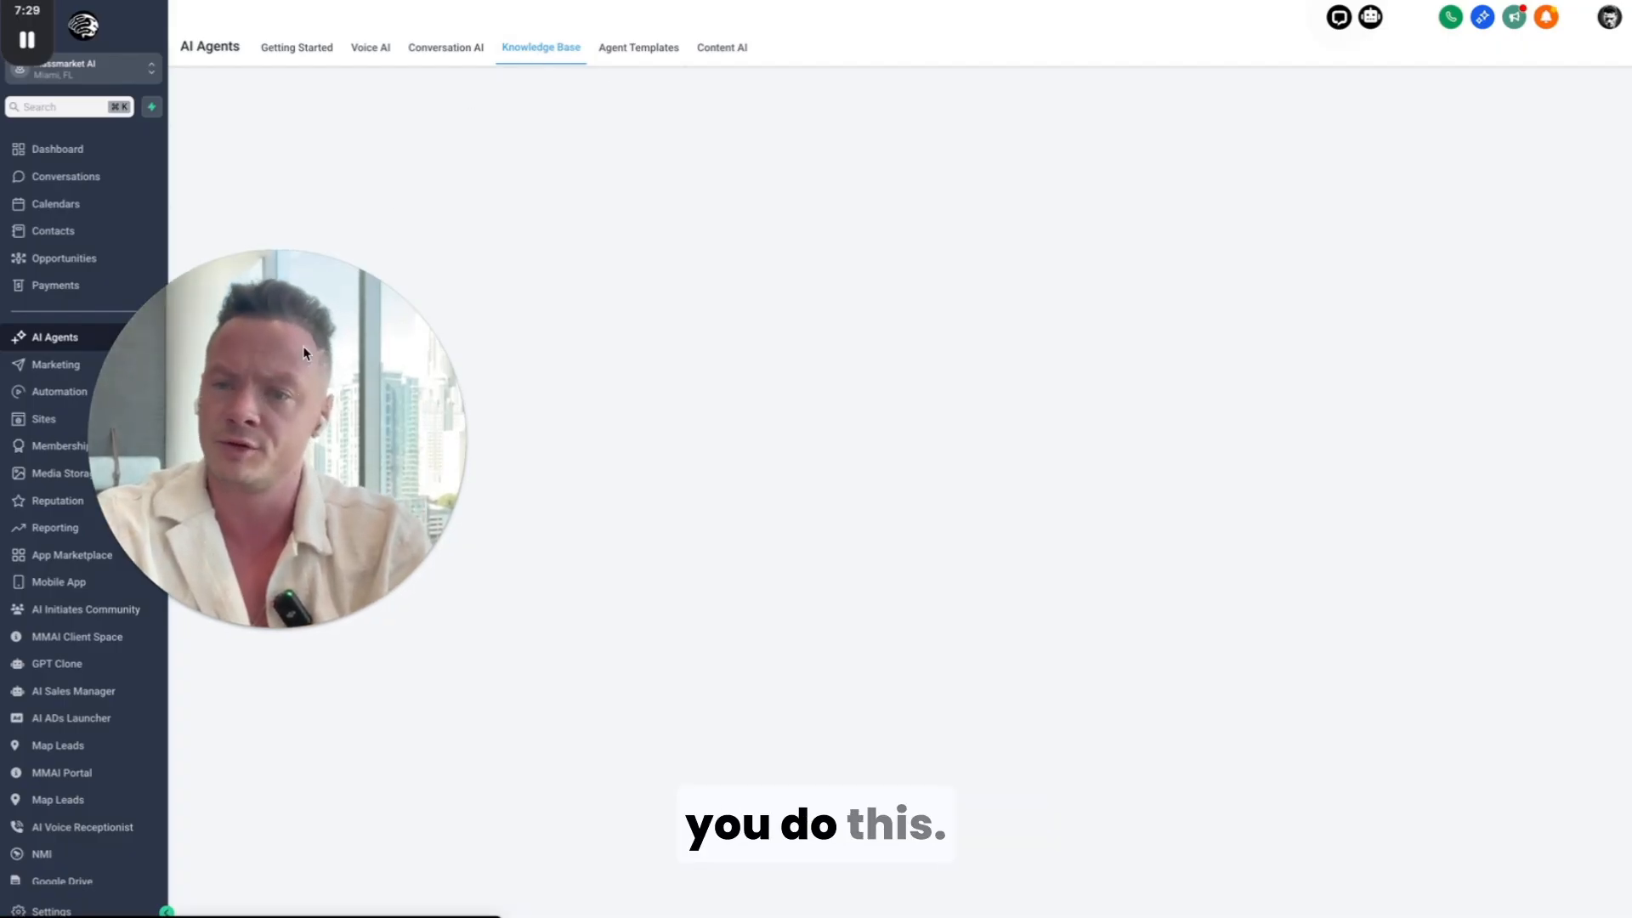
pyautogui.moveTo(444, 369); pyautogui.dragTo(522, 518)
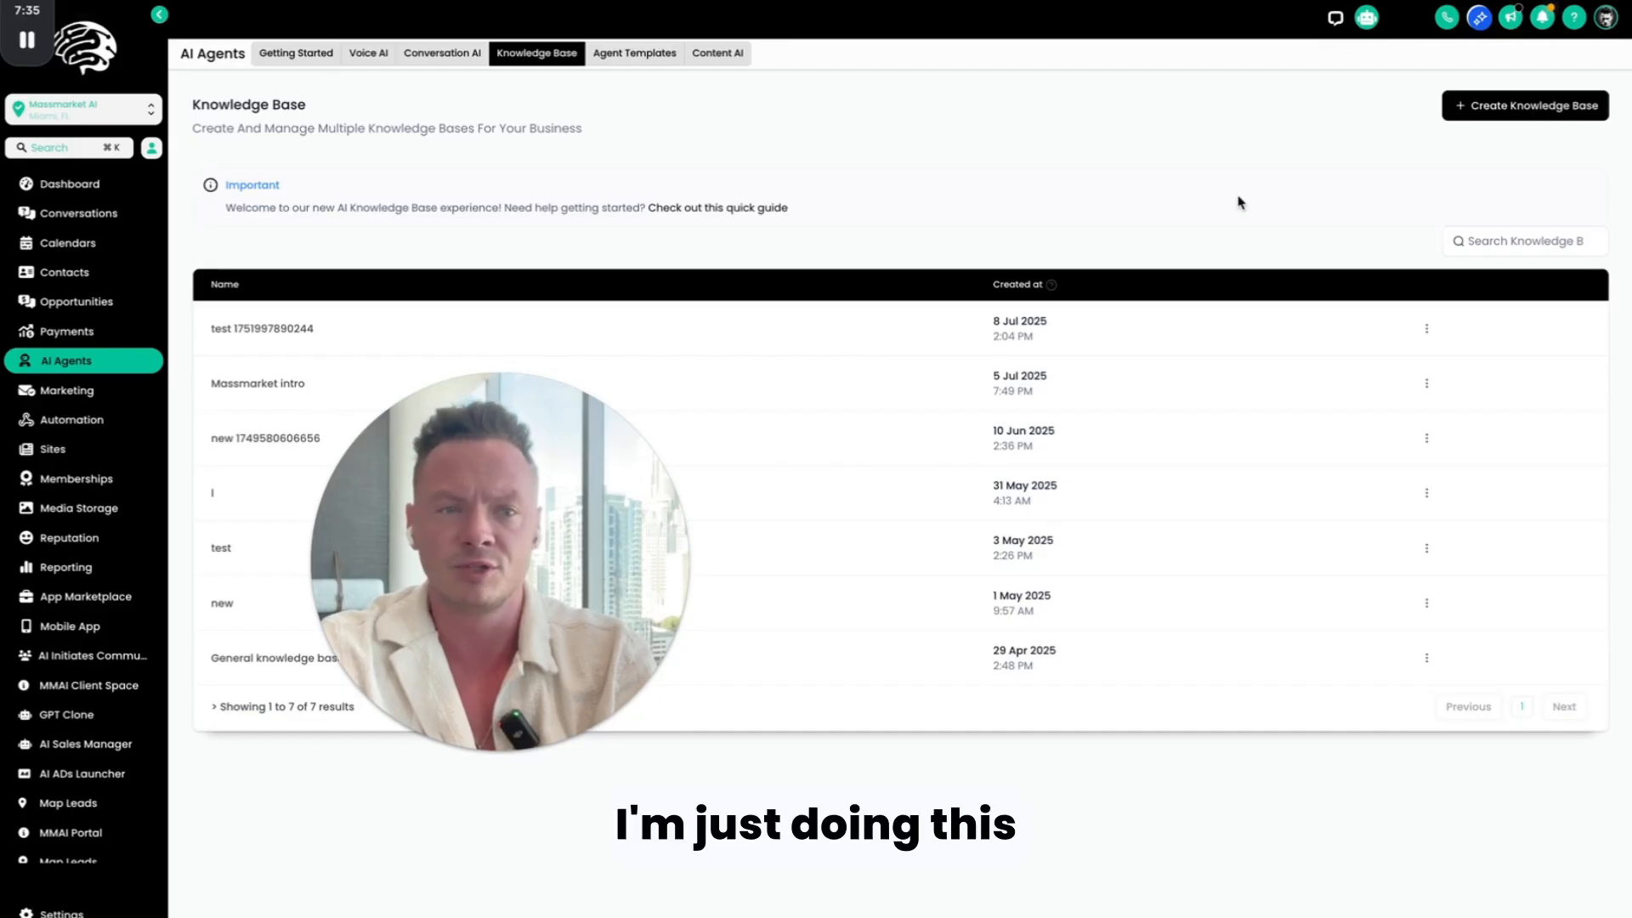
# Step: Create a new knowledge base named "LIVE DEMO" with the description "DEMO BASE"
pyautogui.click(1514, 111)
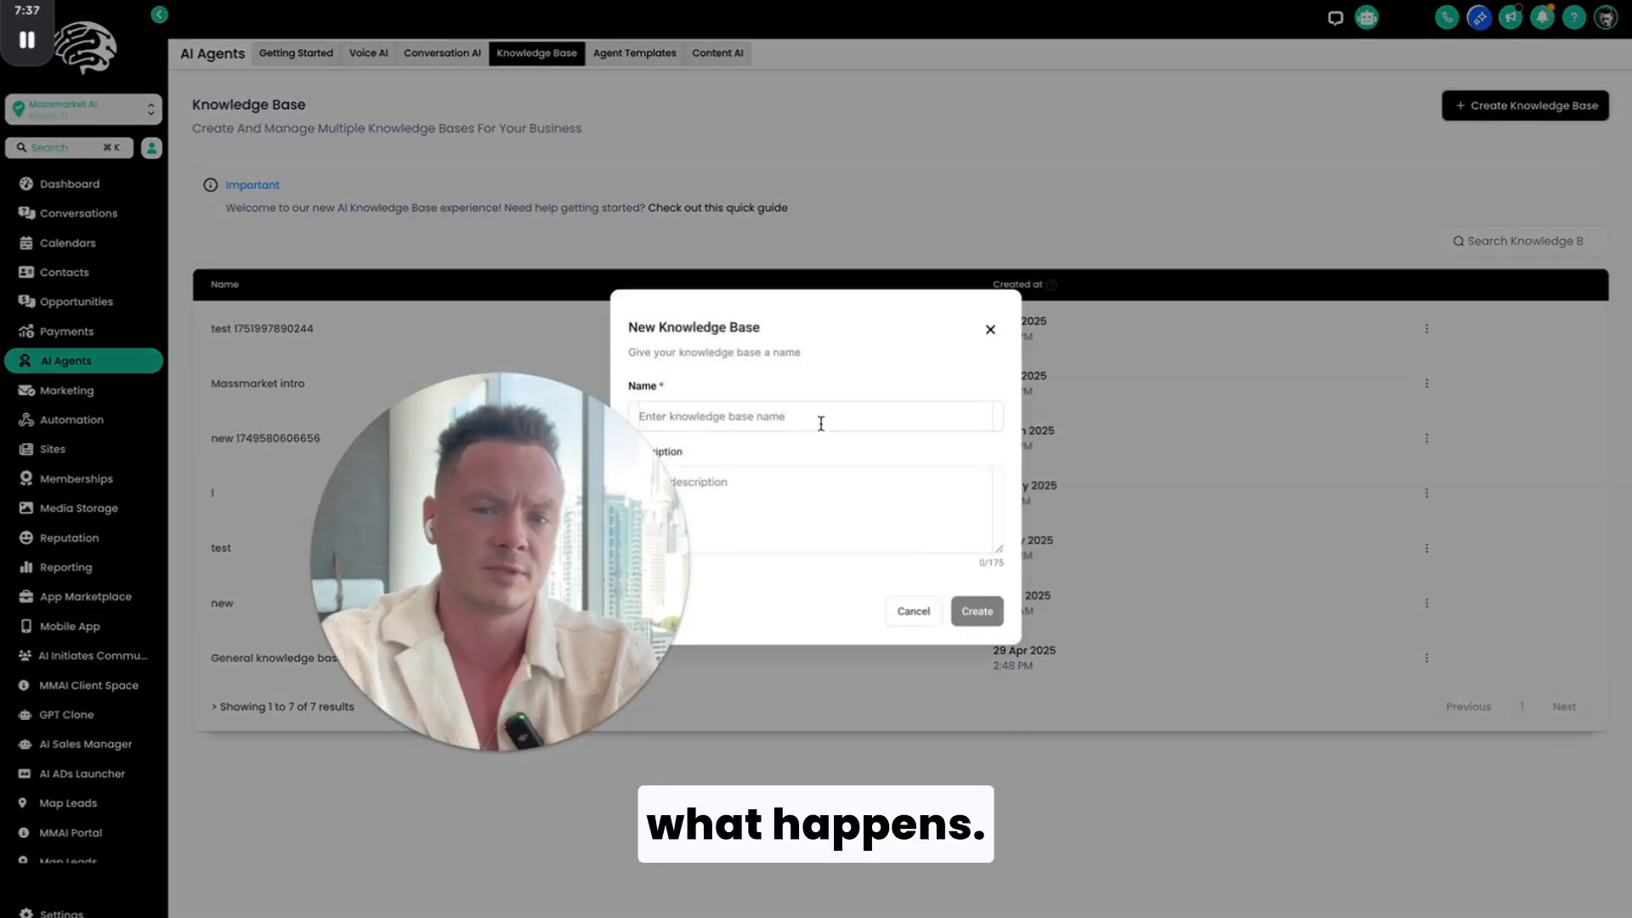
pyautogui.click(829, 418)
pyautogui.write('F')
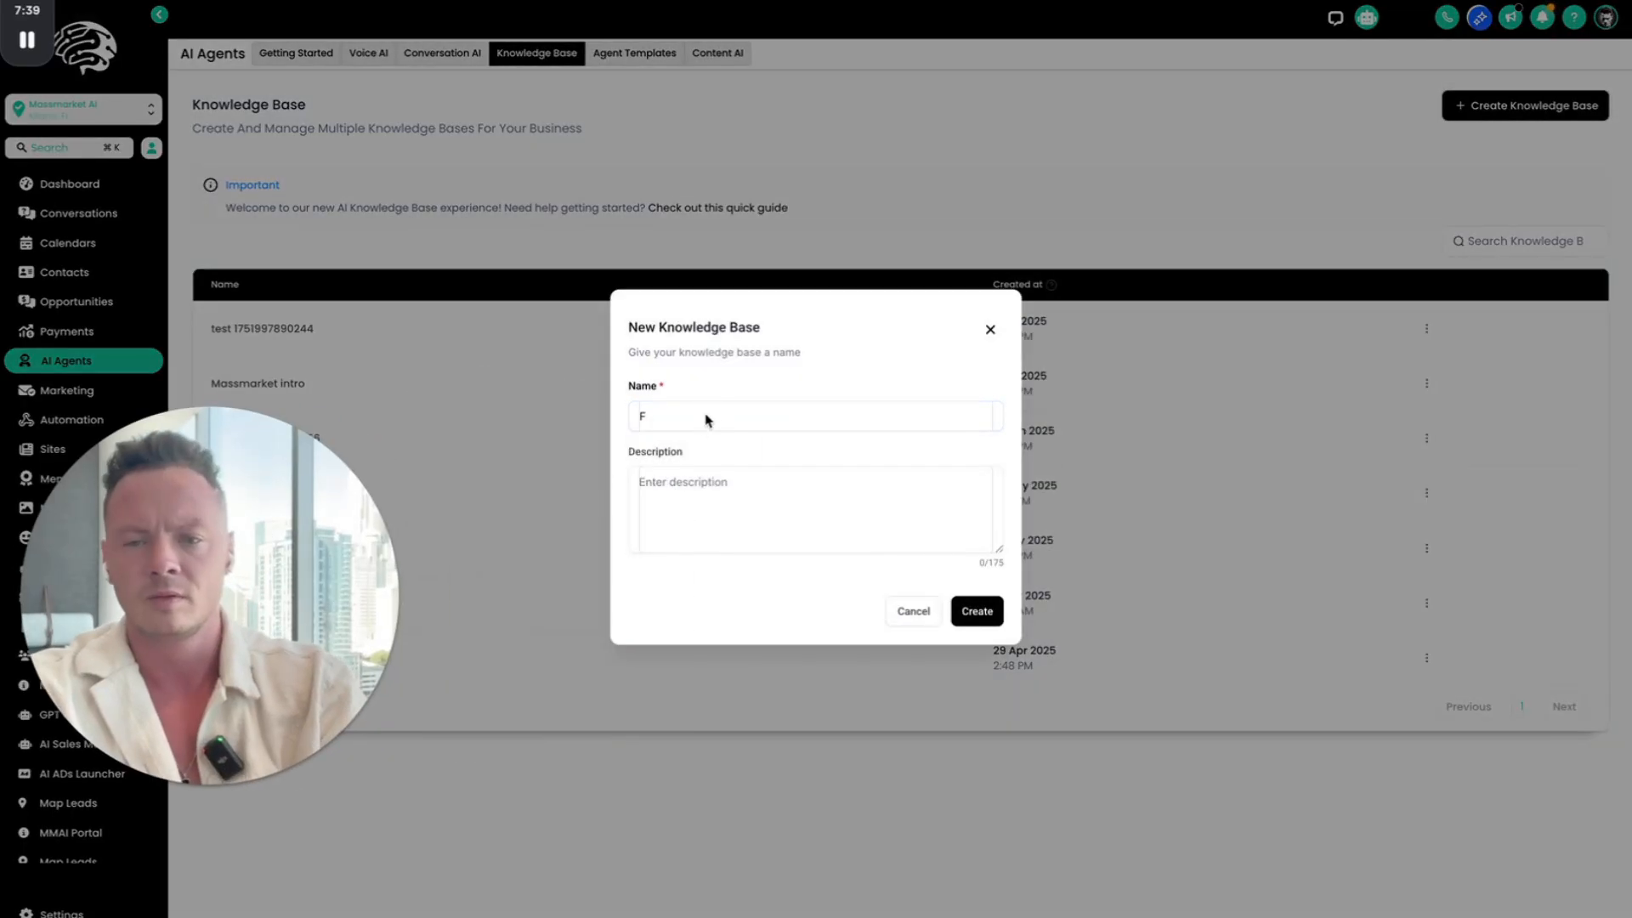
pyautogui.press('BackSpace')
pyautogui.write('LIVE DEMO')
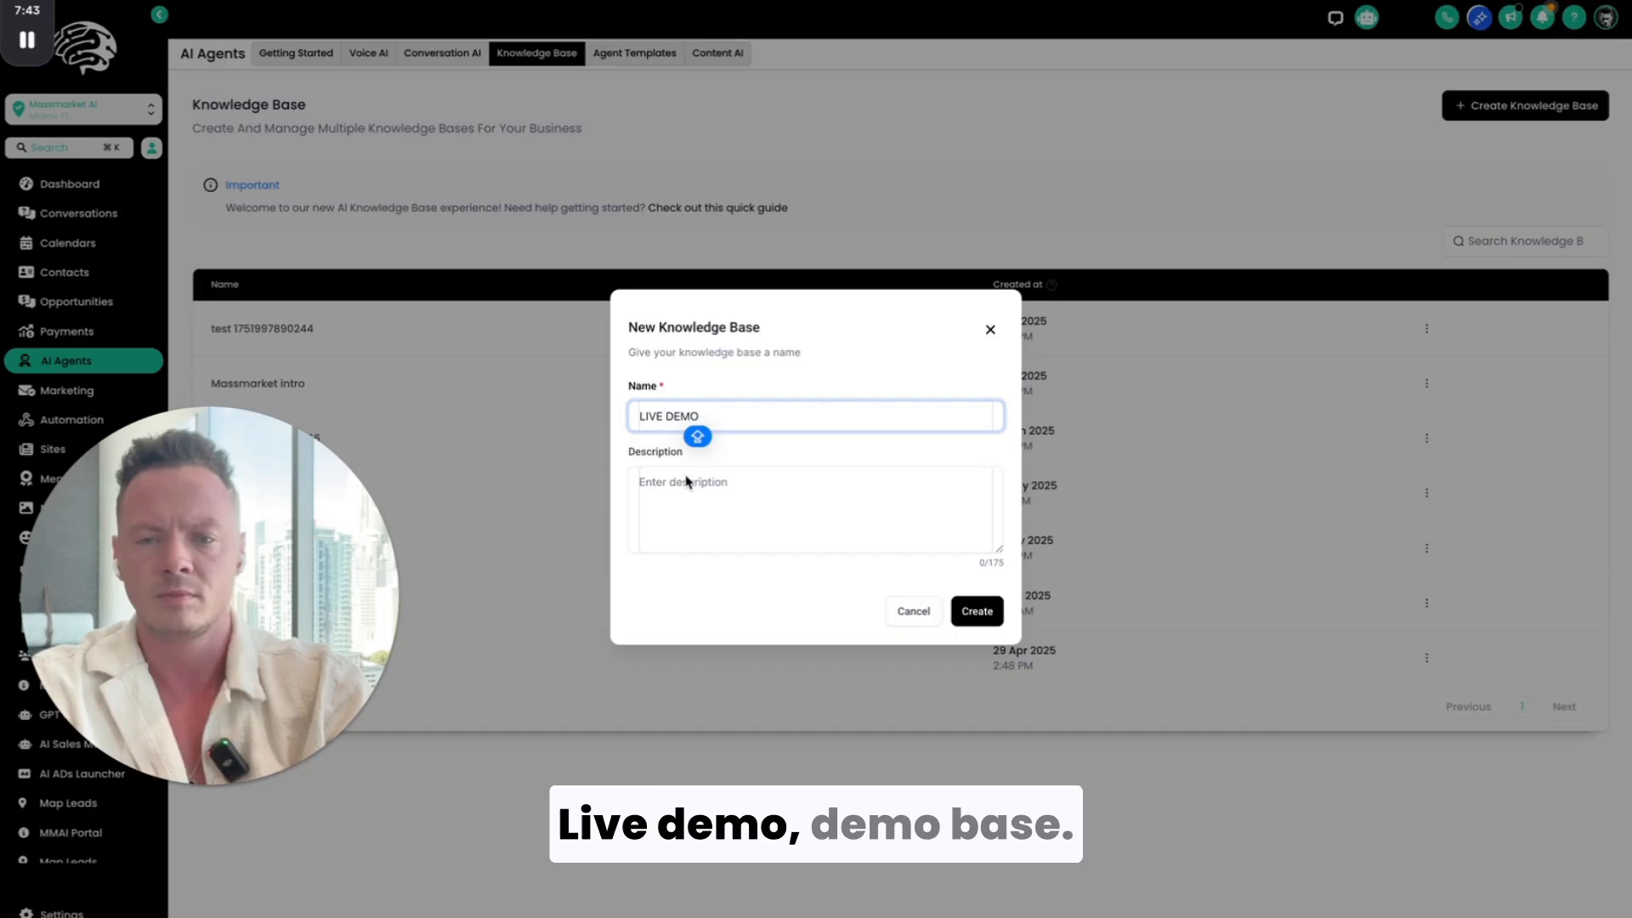
pyautogui.click(688, 491)
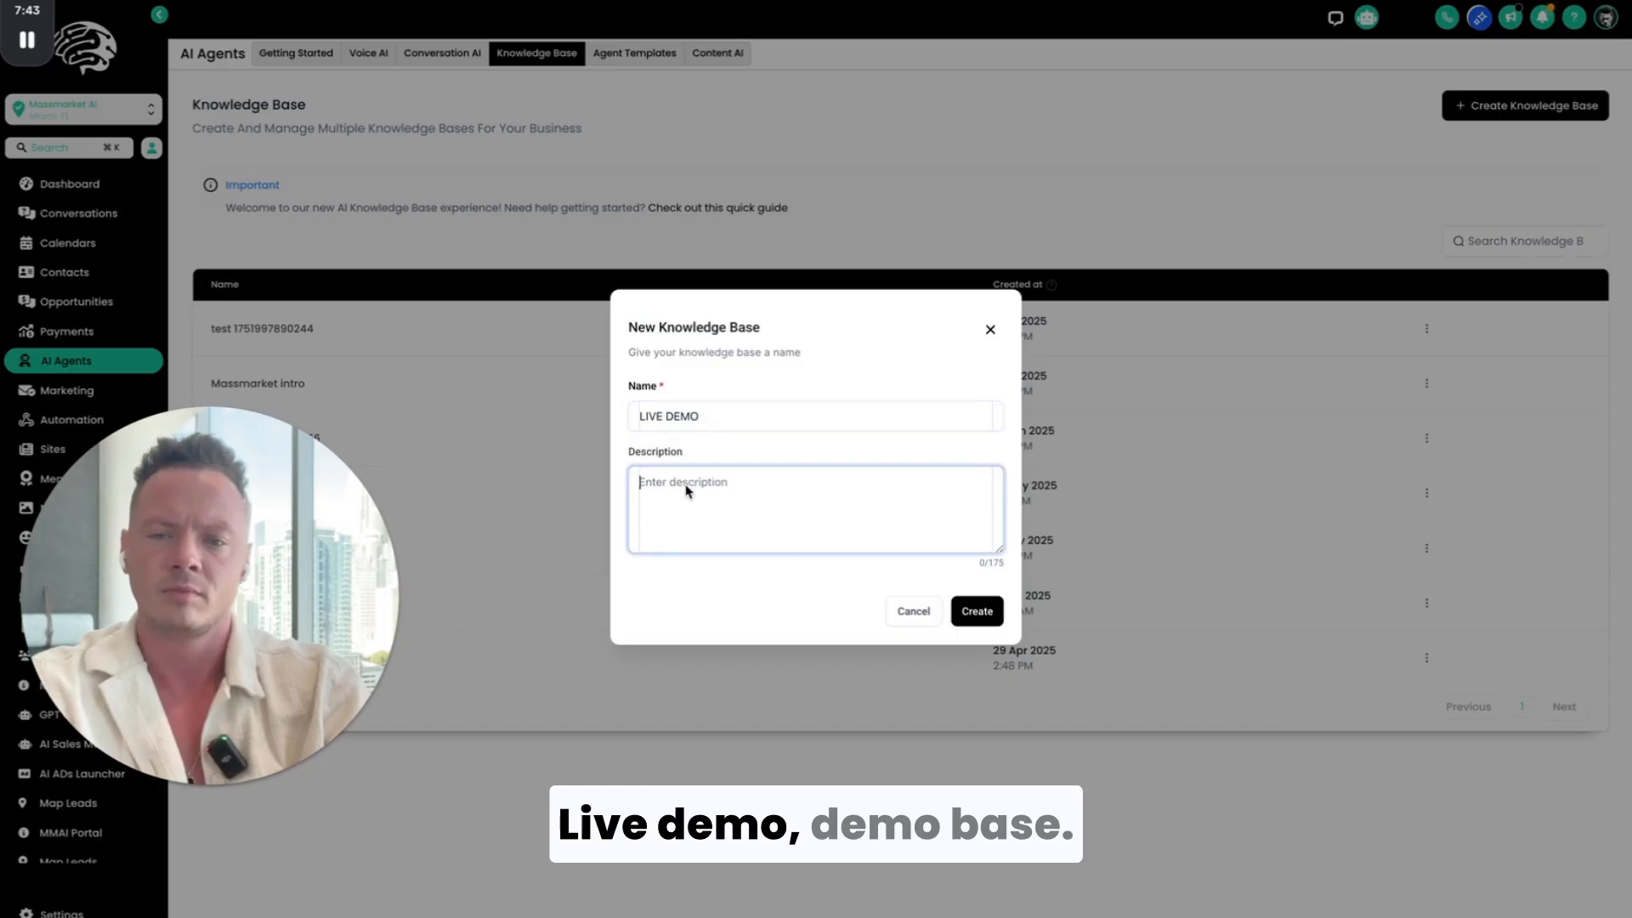
pyautogui.write('T')
pyautogui.press('BackSpace')
pyautogui.write('DEMO')
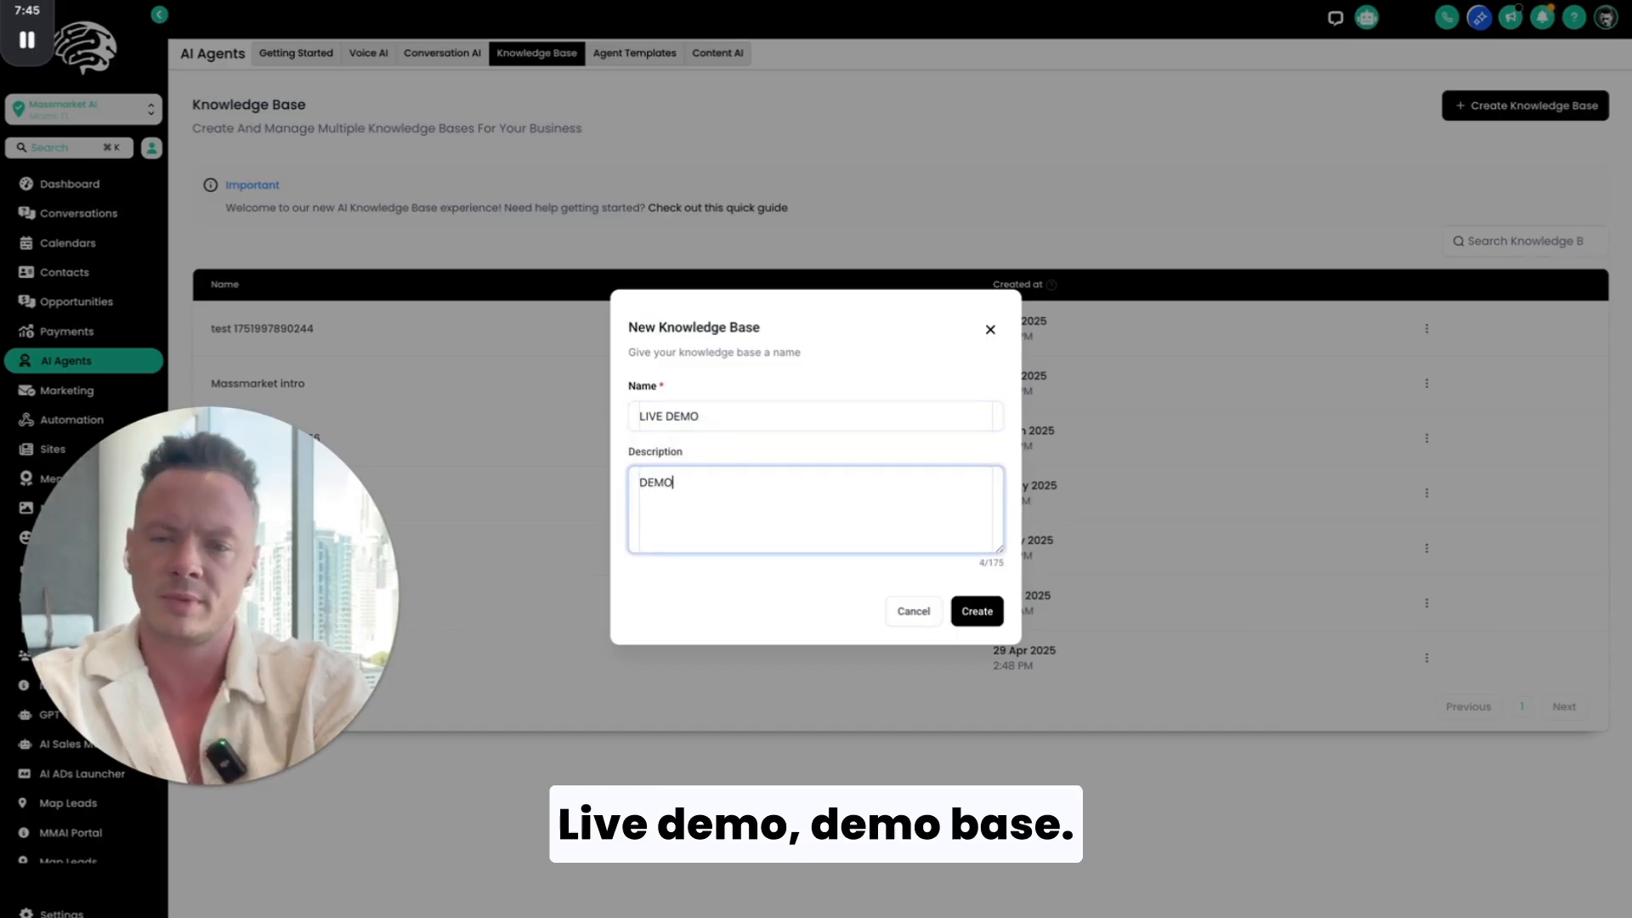
pyautogui.write(' BASE')
pyautogui.click(980, 620)
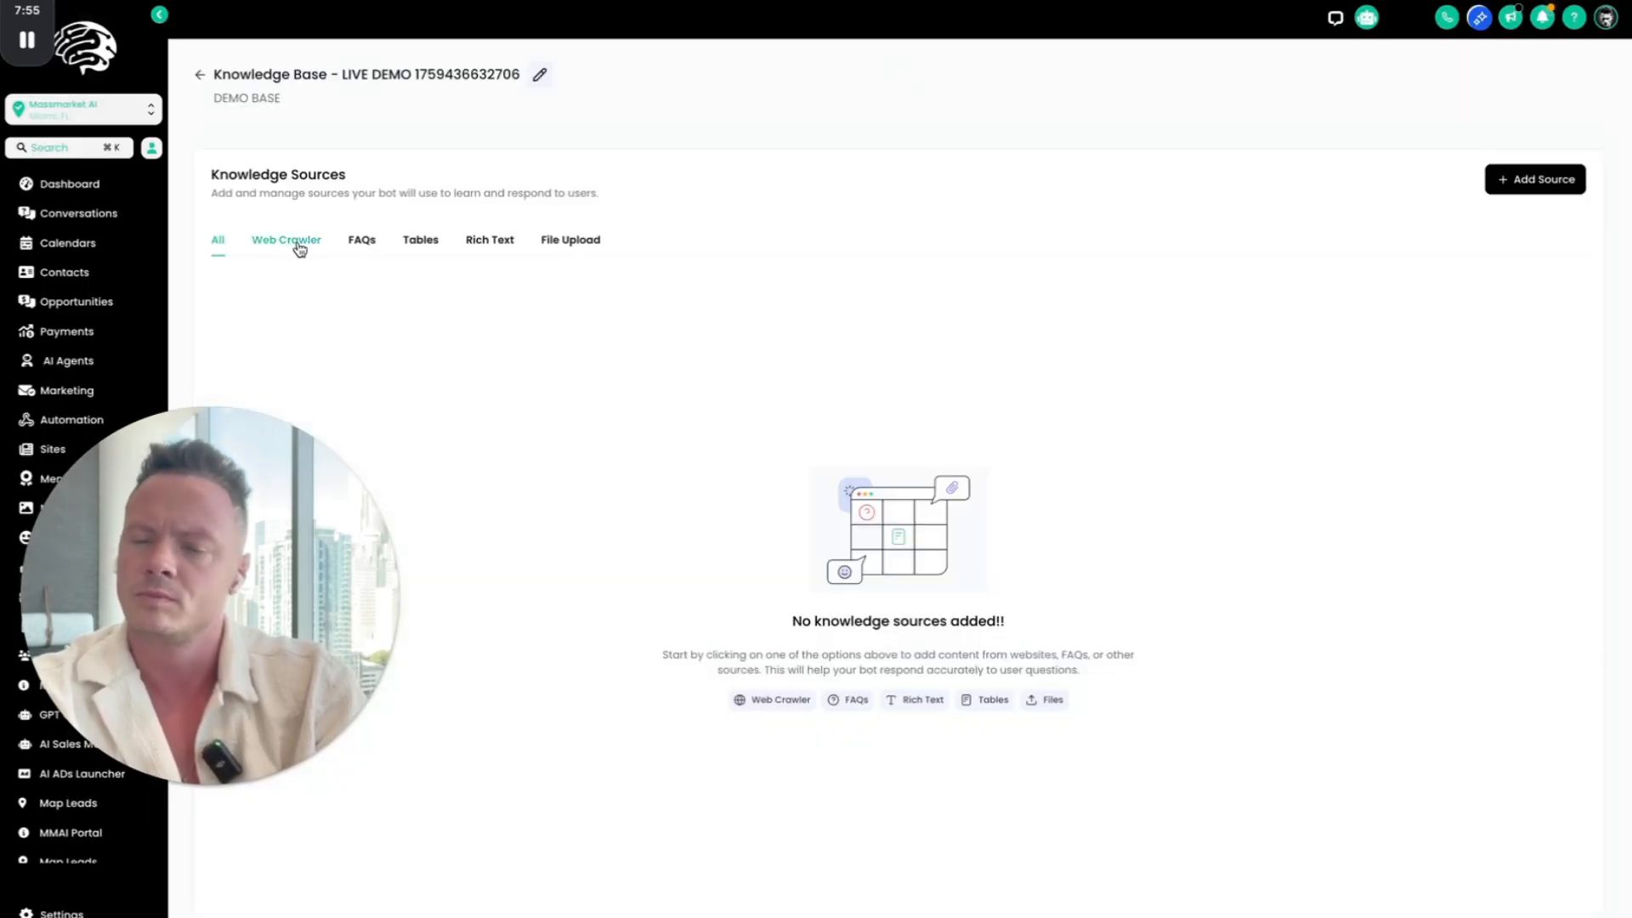
# Step: Look through the Rich Text and Tables source types and start adding a Web Crawler source to the knowledge base
pyautogui.click(466, 242)
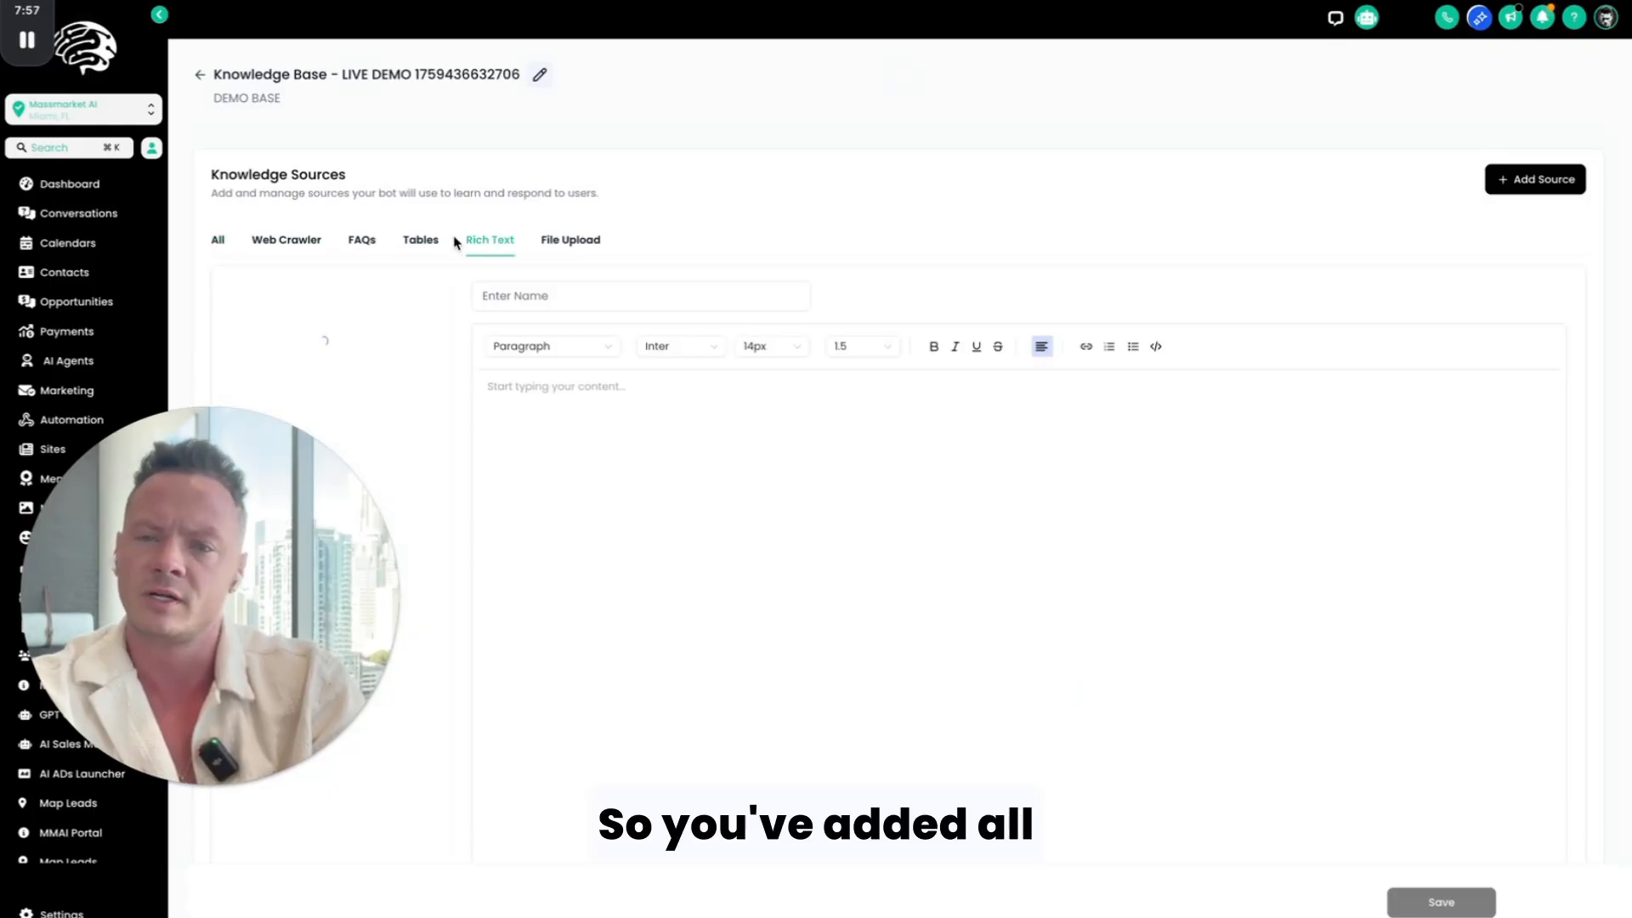
pyautogui.click(417, 244)
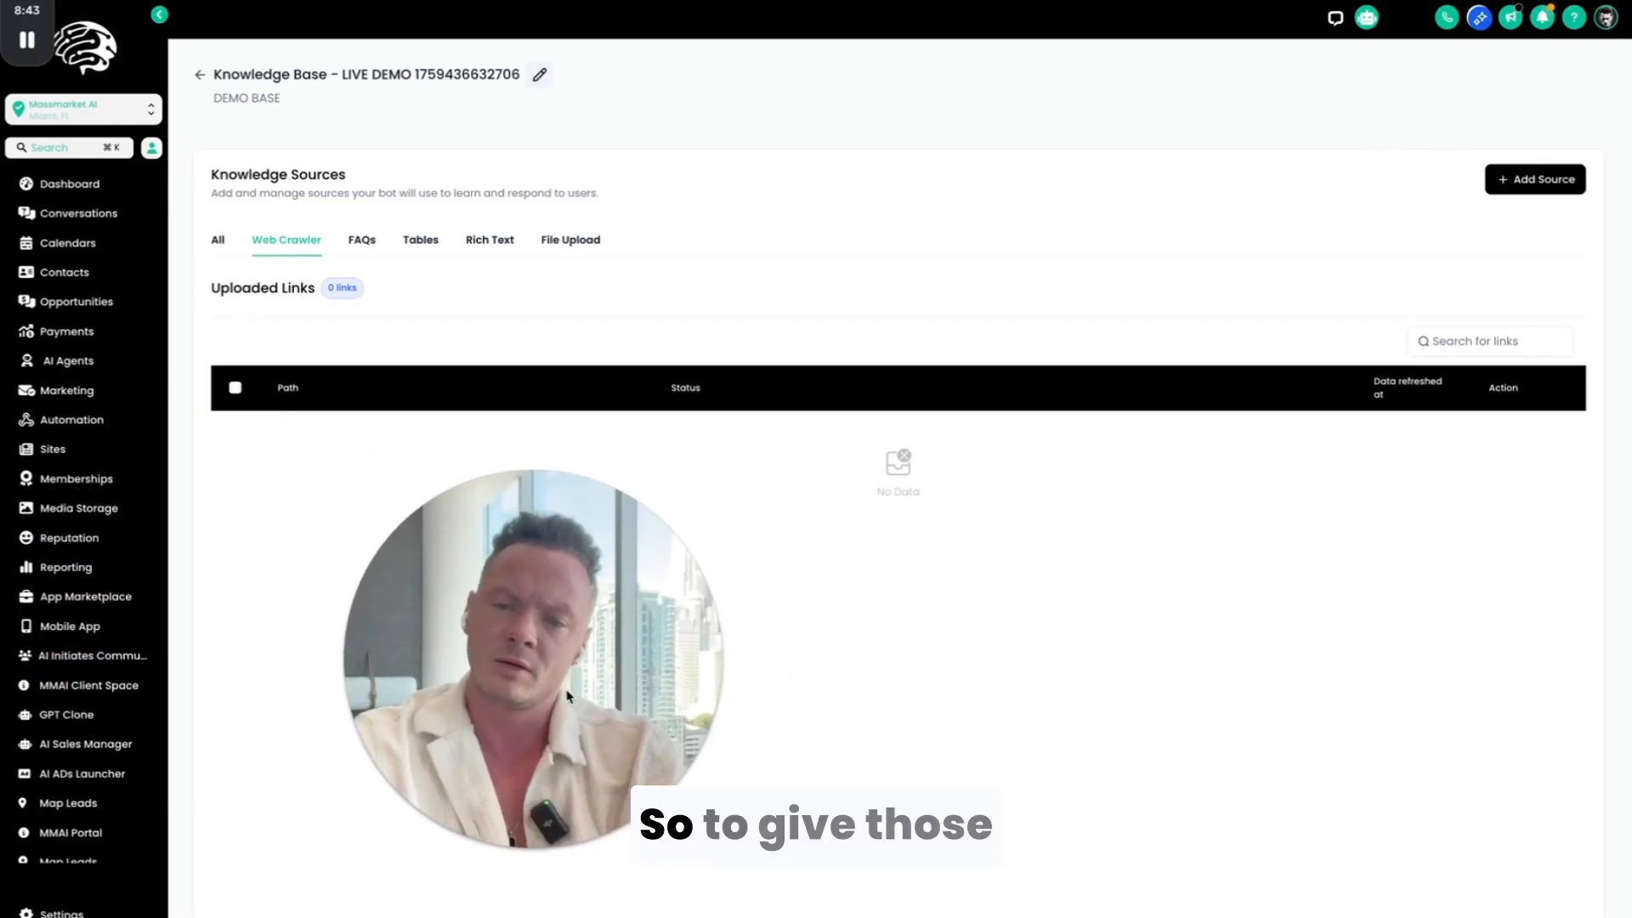
pyautogui.click(1519, 180)
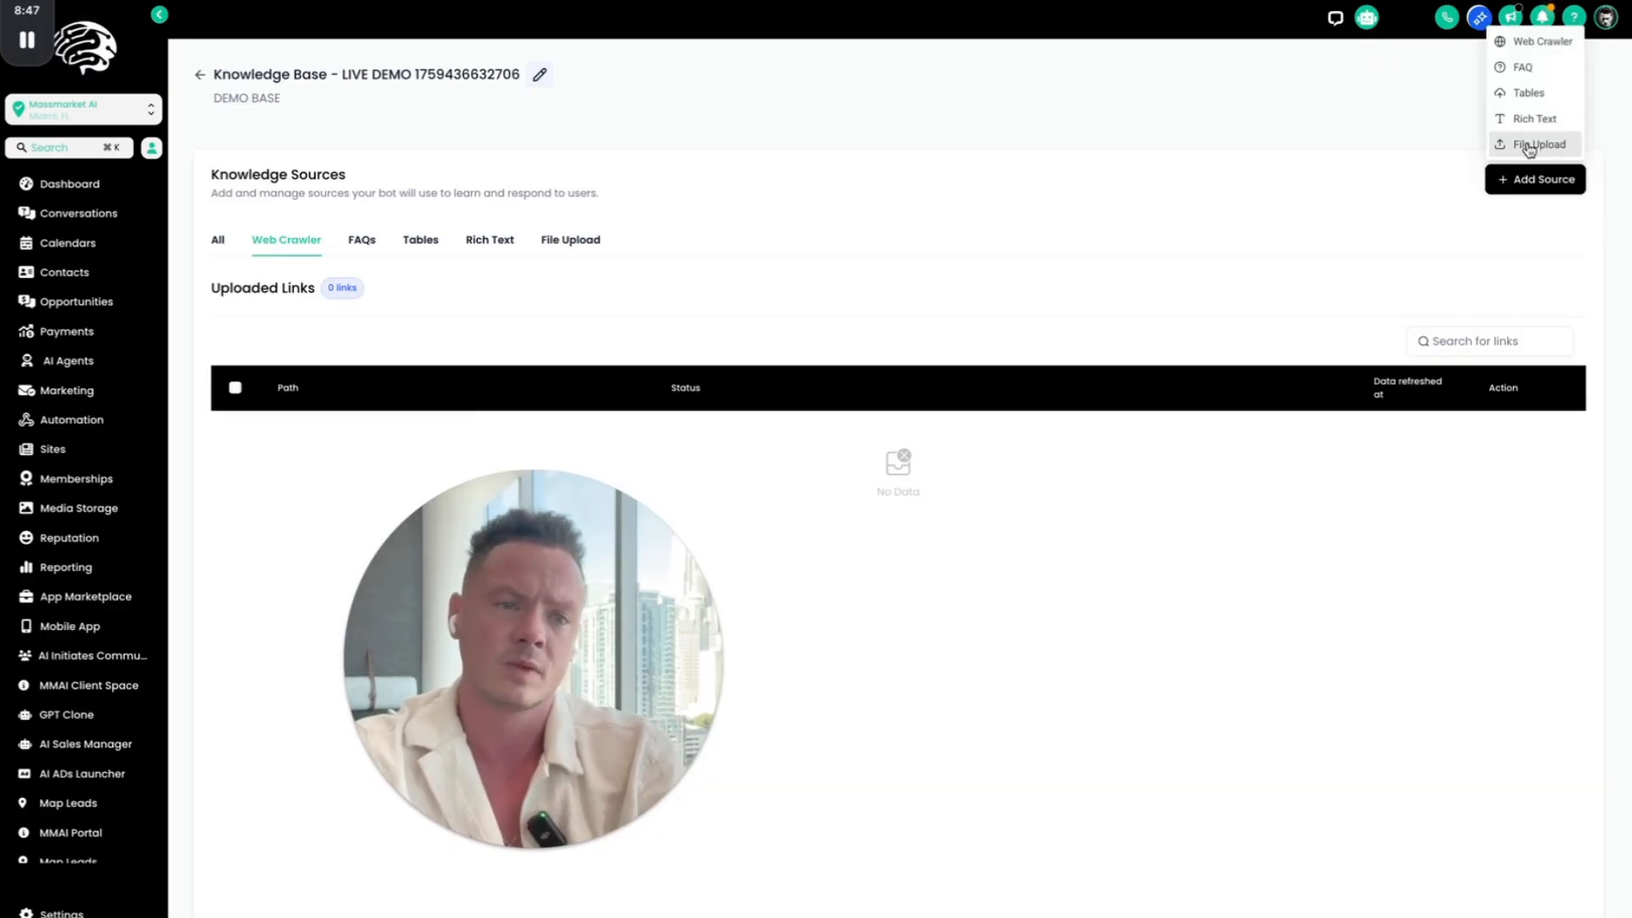
pyautogui.click(1544, 42)
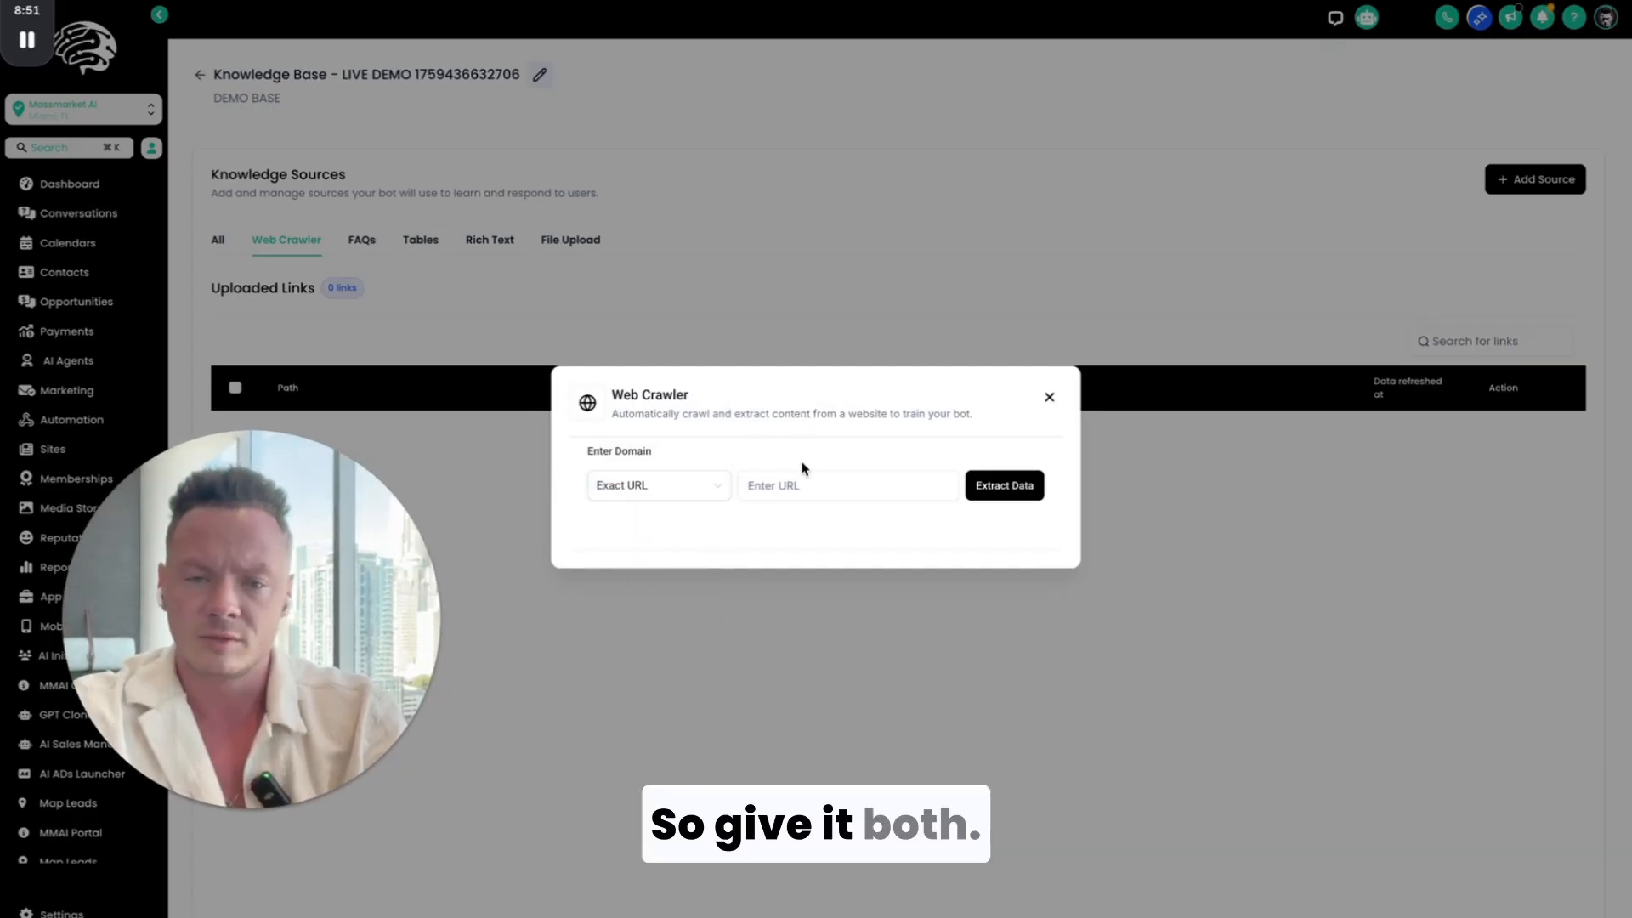
pyautogui.click(747, 485)
pyautogui.hotkey('ctrl', 'v')
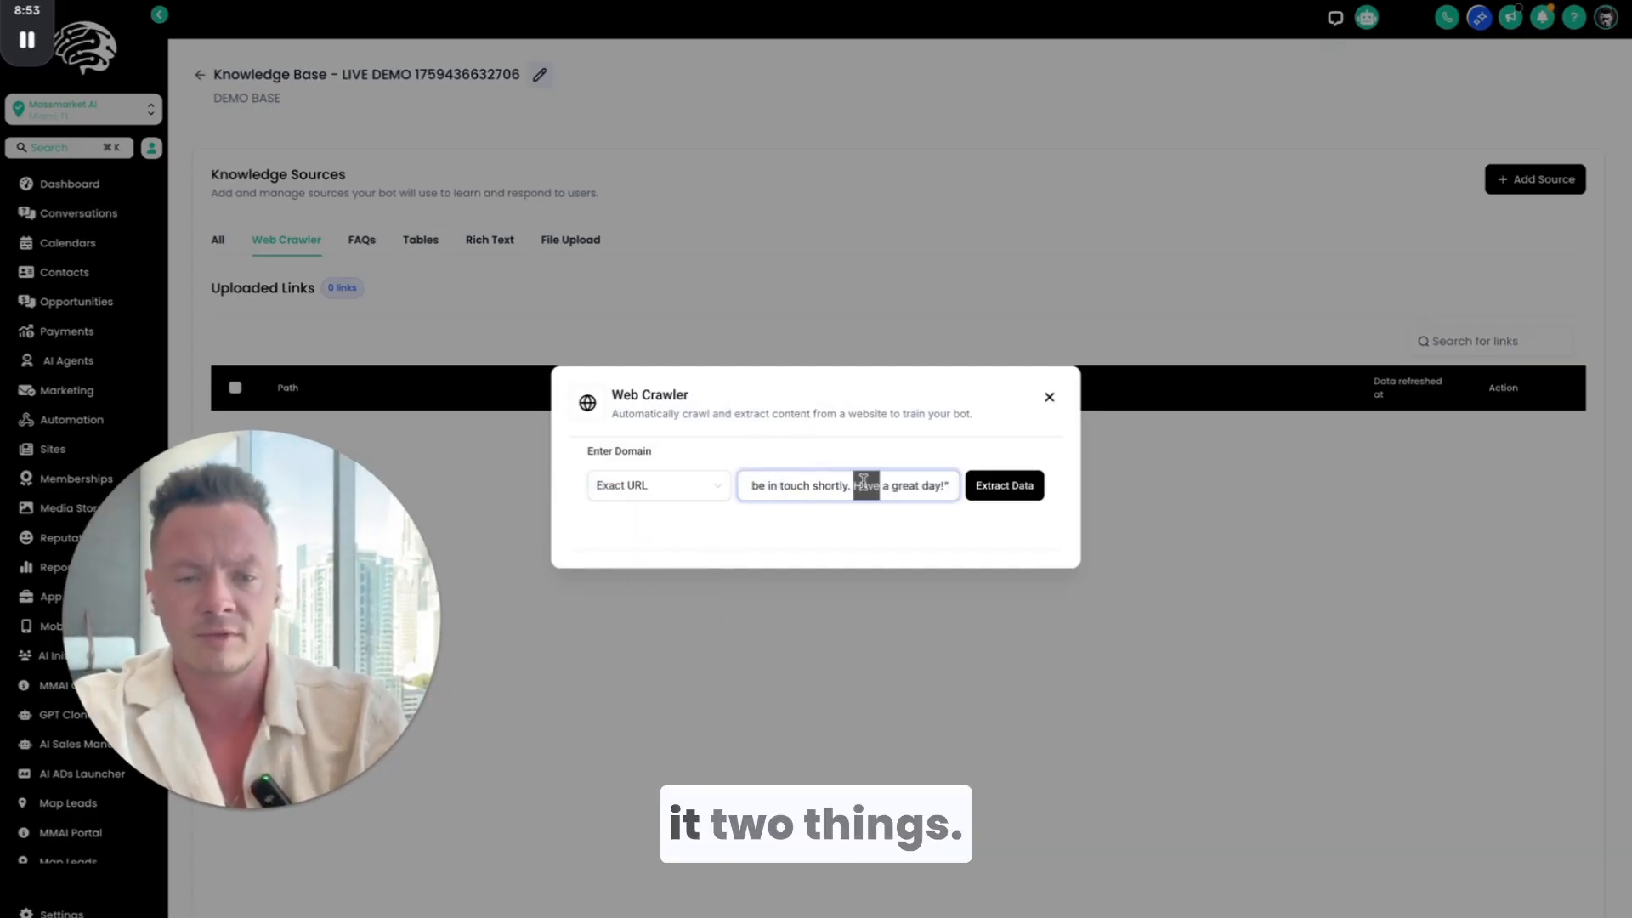
pyautogui.hotkey('ctrl', 'a')
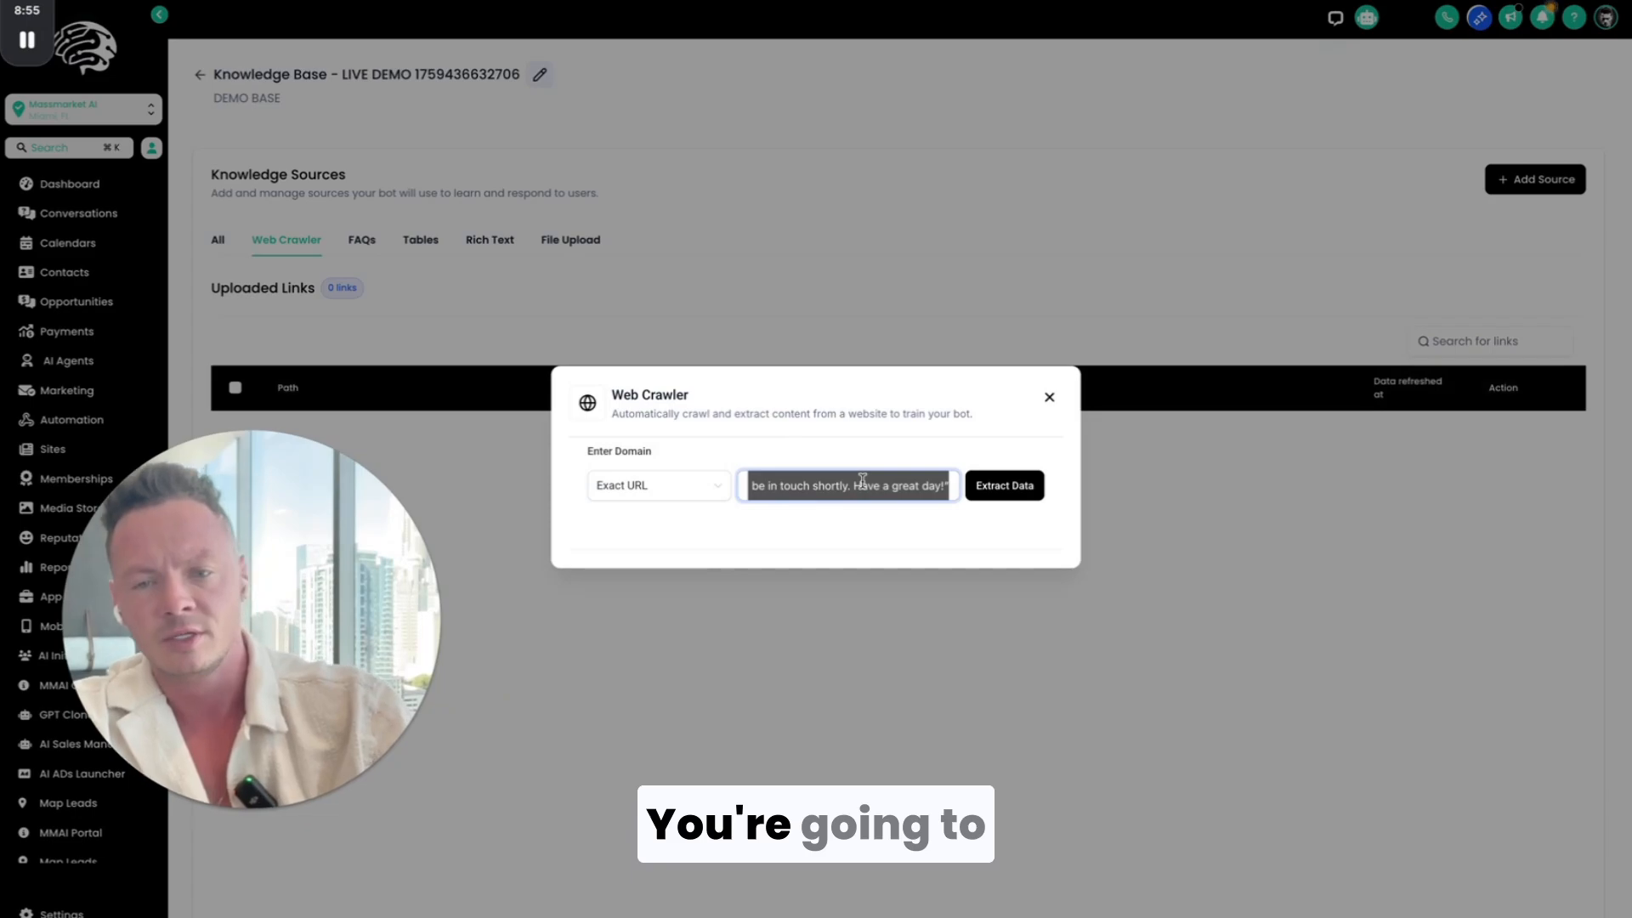
pyautogui.press('BackSpace')
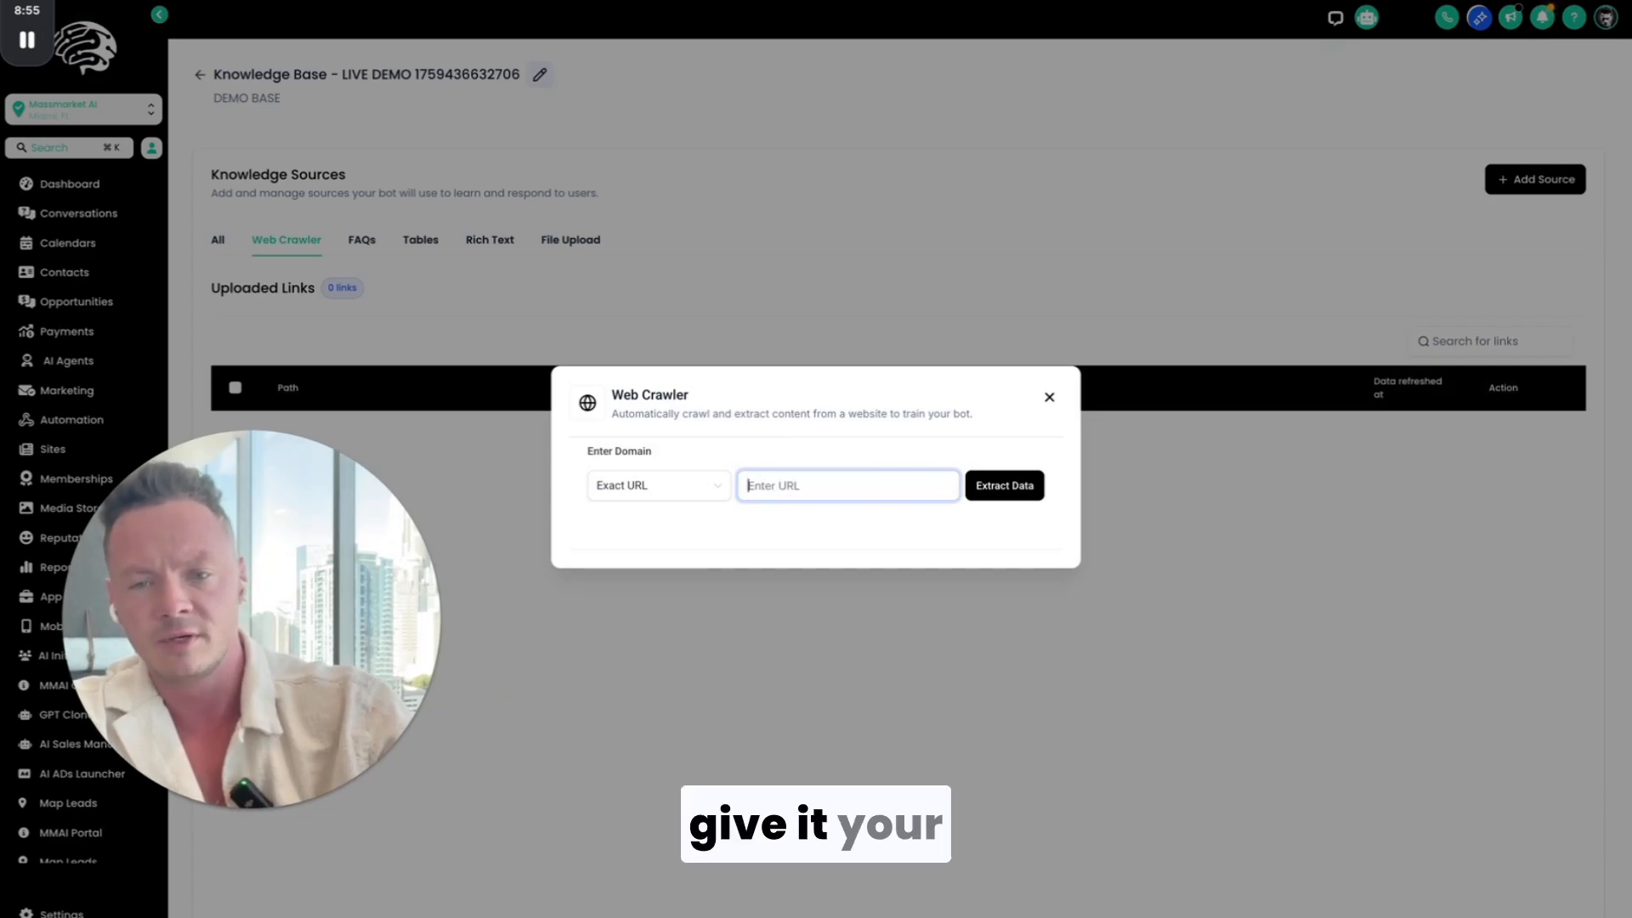
# Step: Try to crawl the HighLevel SubAccount SOP template document by copying its share link and submitting it as an exact URL
pyautogui.click(700, 486)
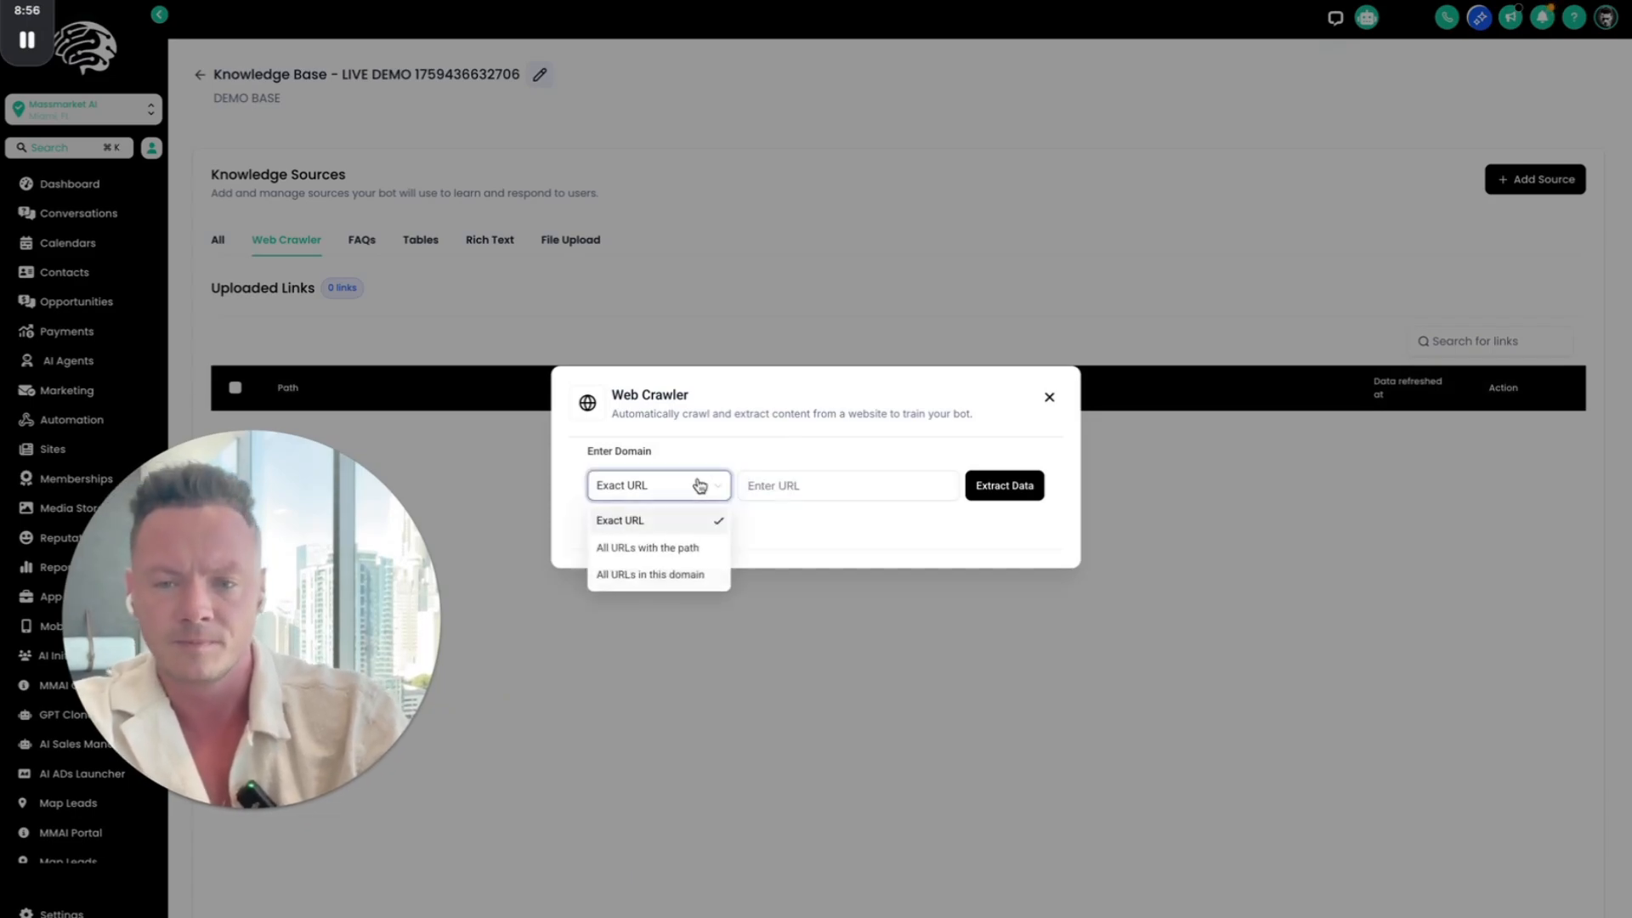
pyautogui.click(831, 486)
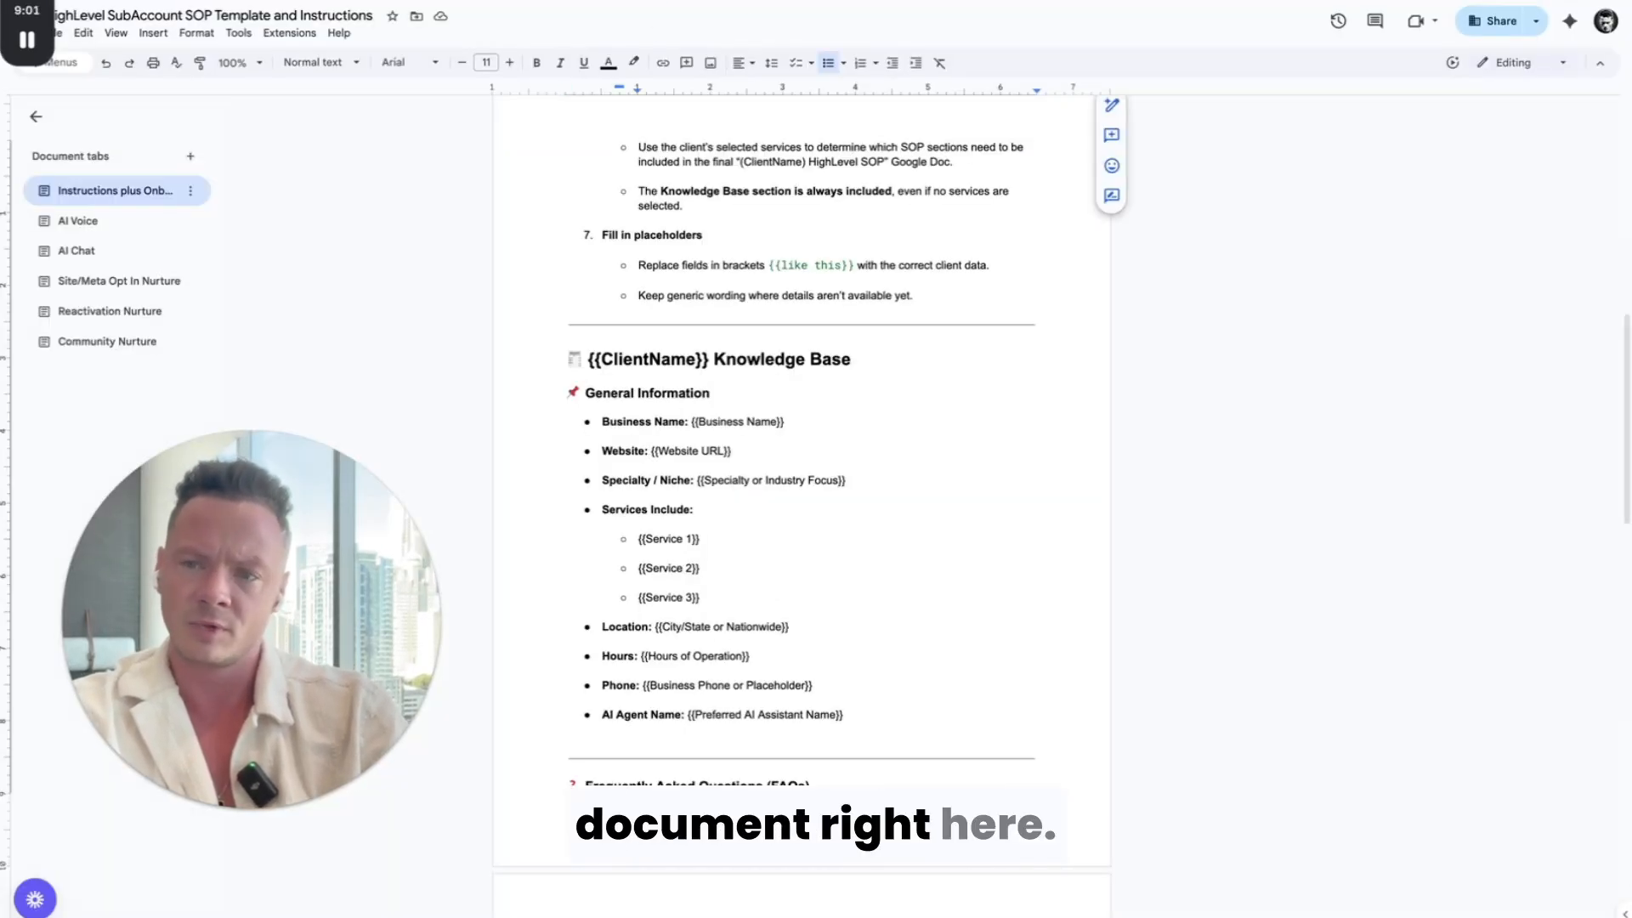
pyautogui.click(654, 2)
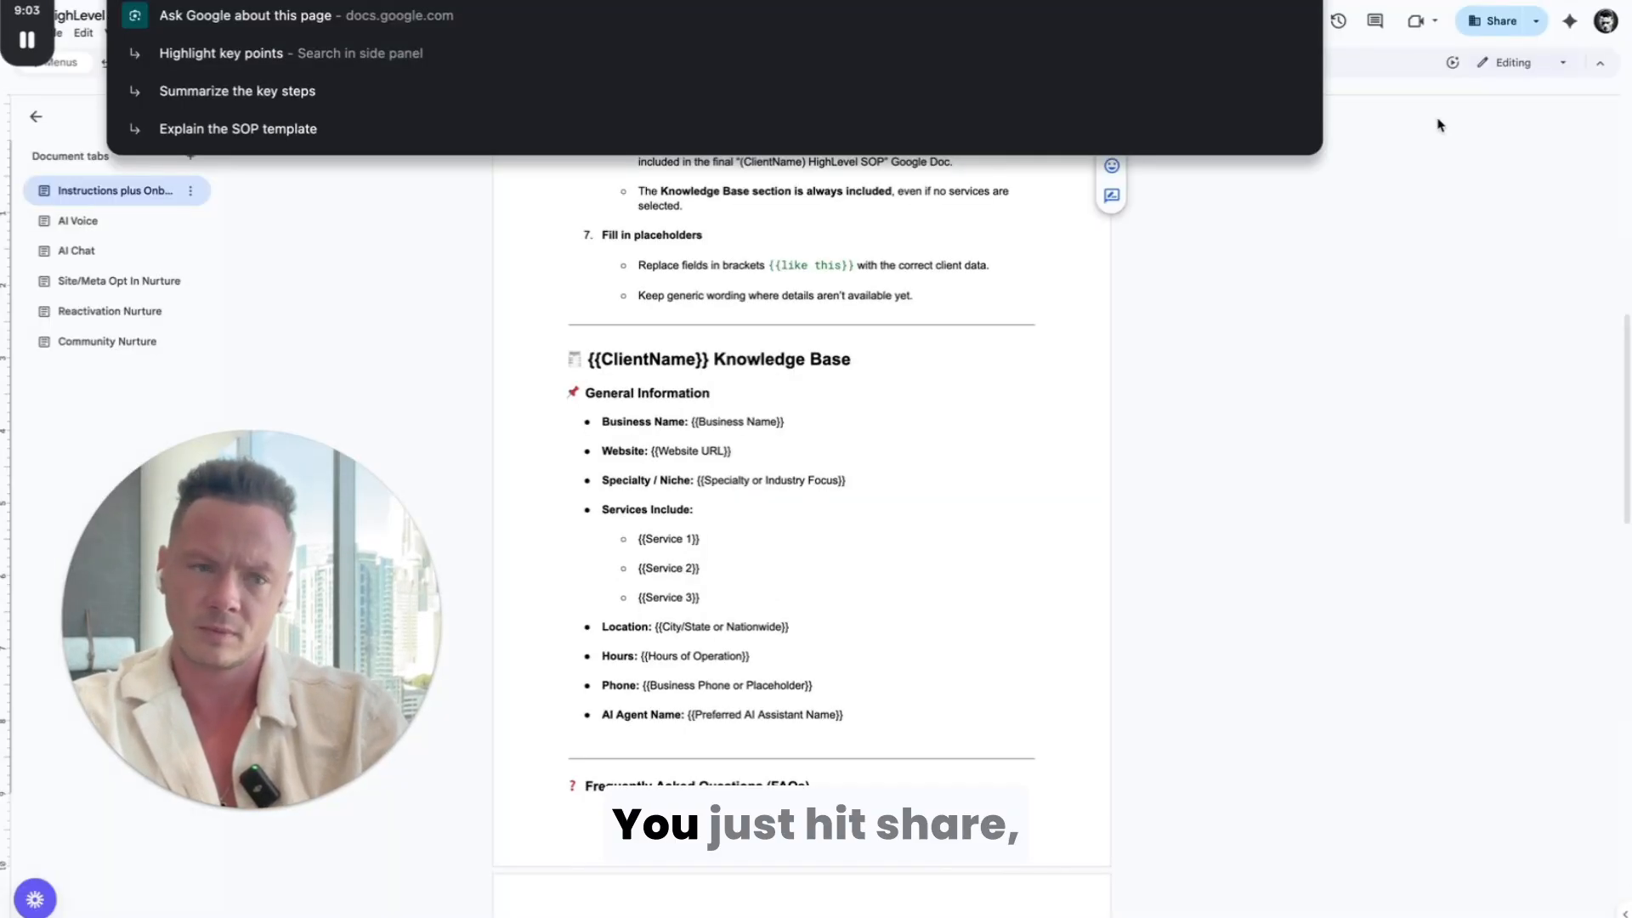
pyautogui.click(1502, 20)
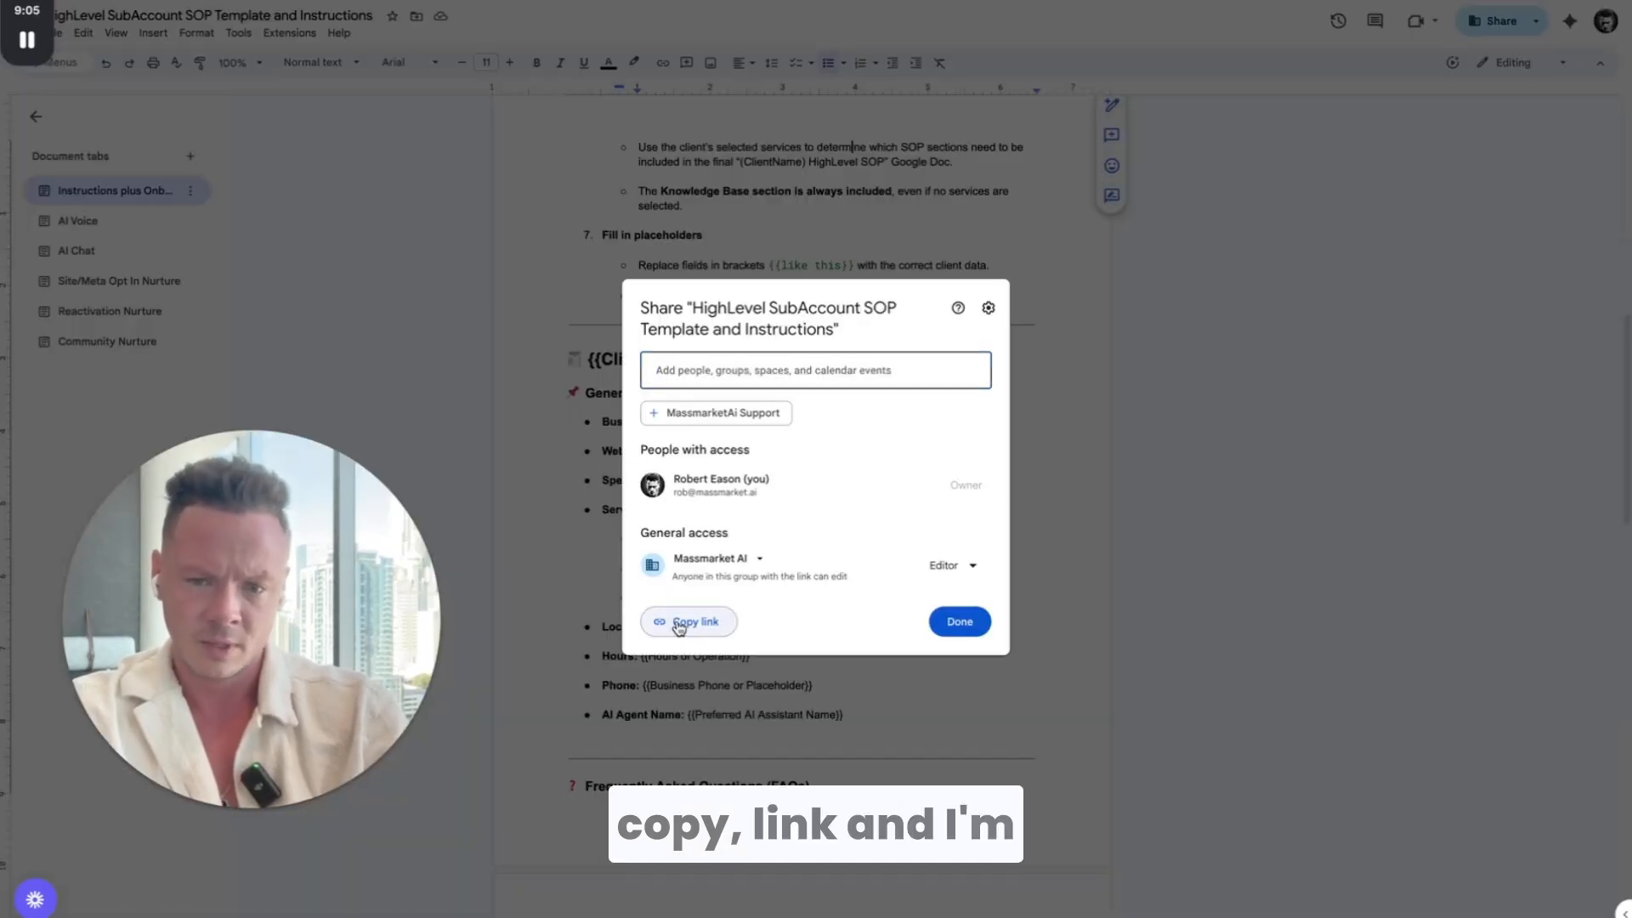
pyautogui.click(686, 622)
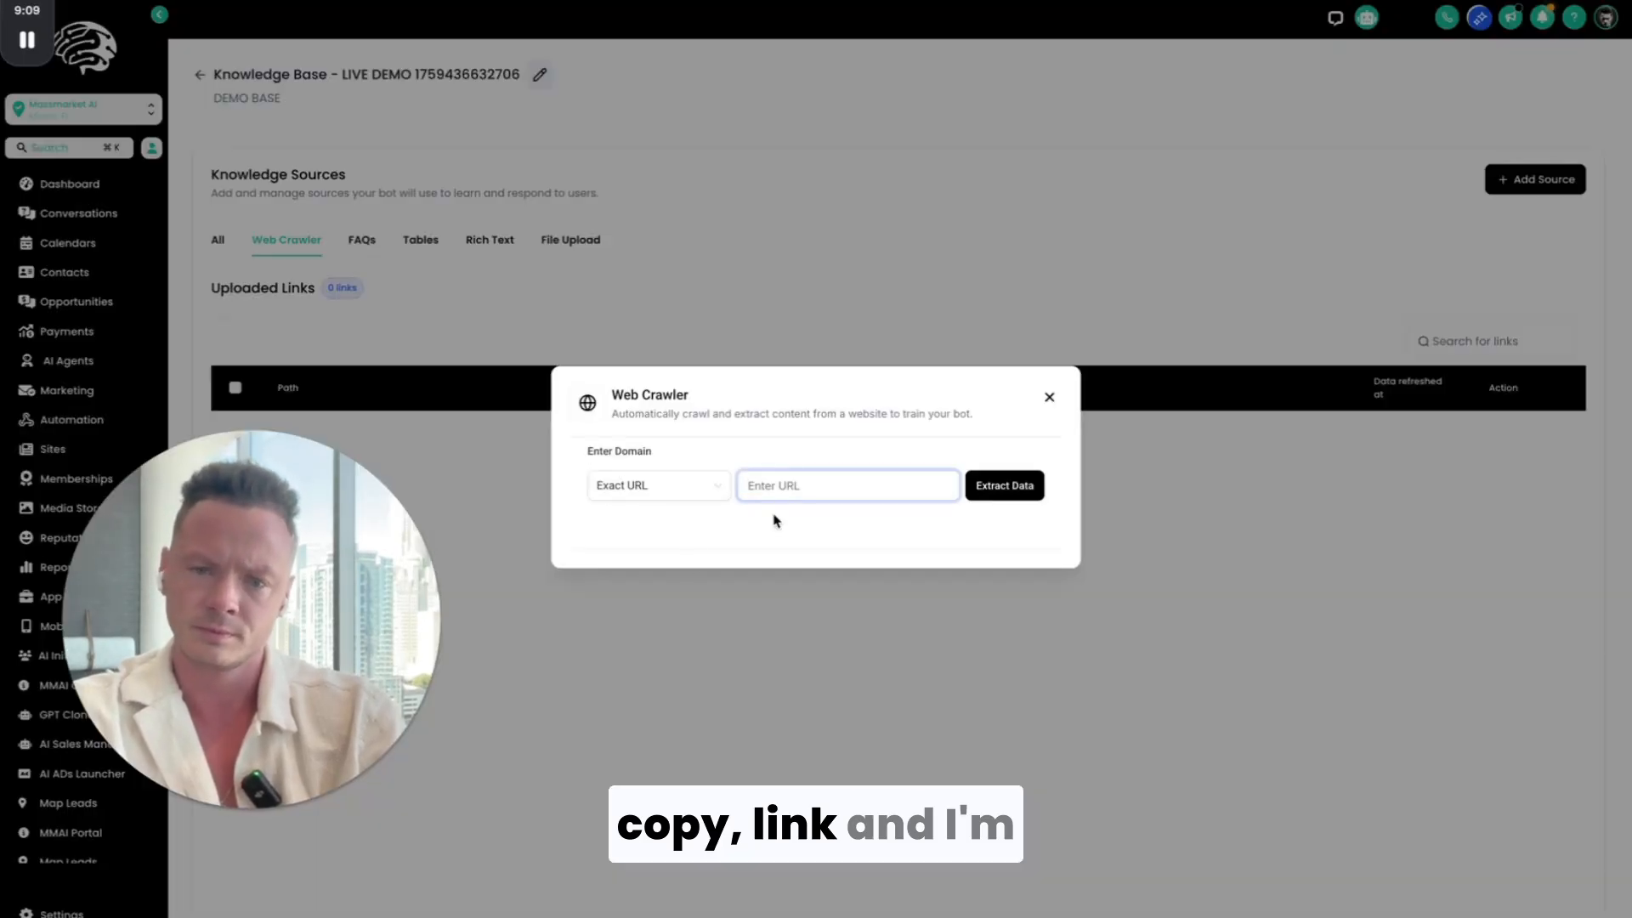
pyautogui.click(1004, 487)
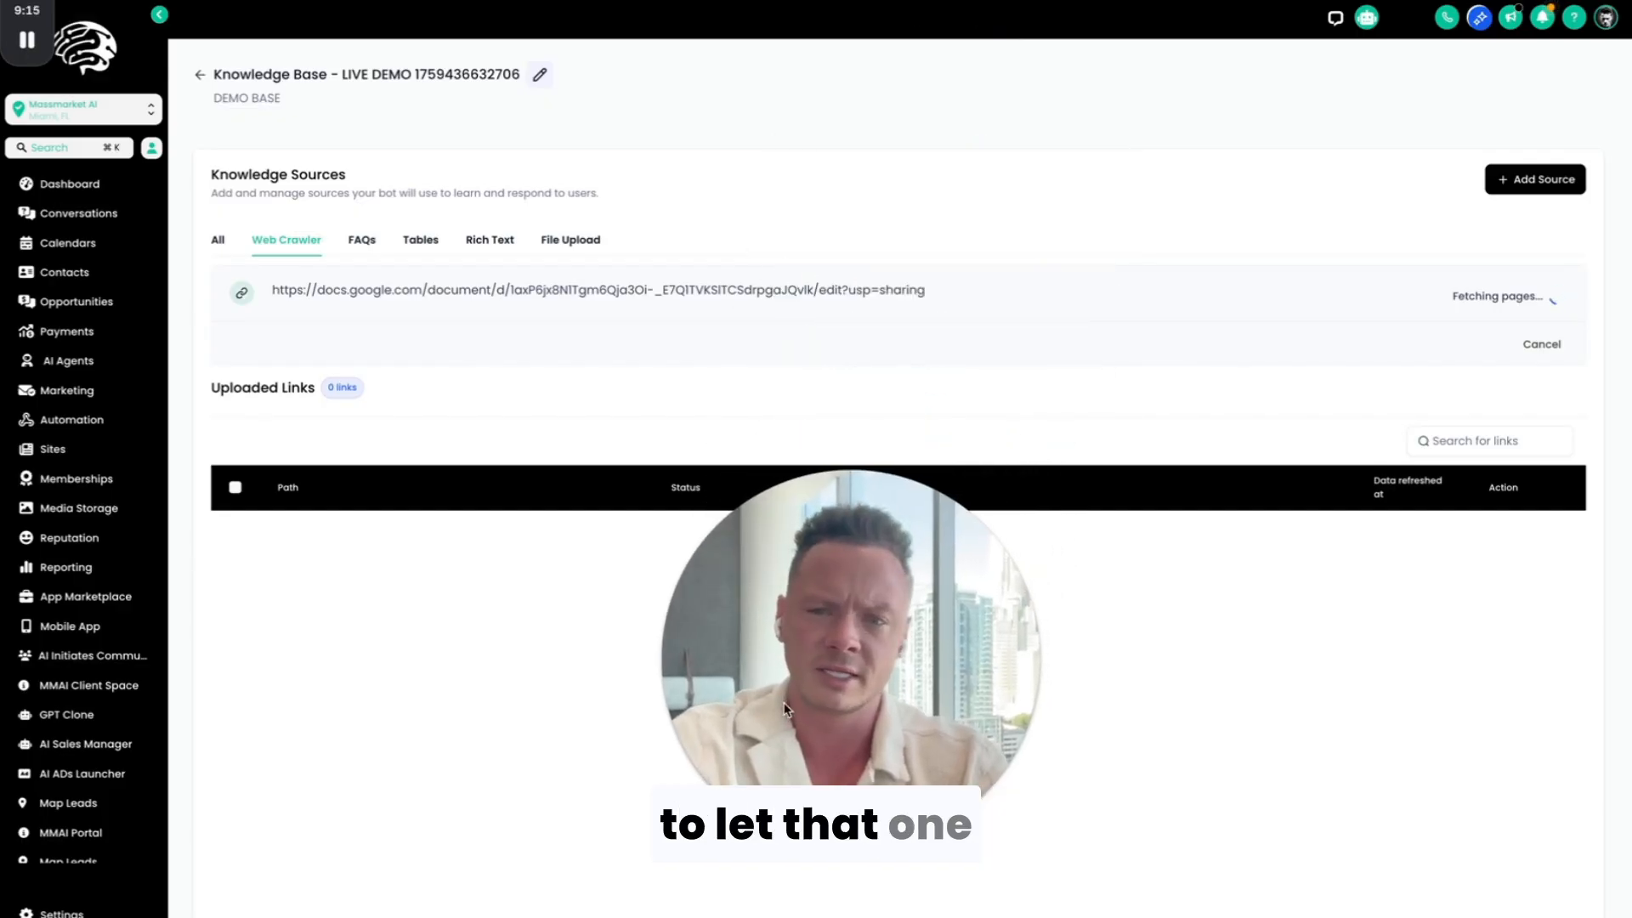
# Step: Set general access of the "SOP: Managing Certification Leads" document to Anyone with the link and copy its link
pyautogui.click(1547, 184)
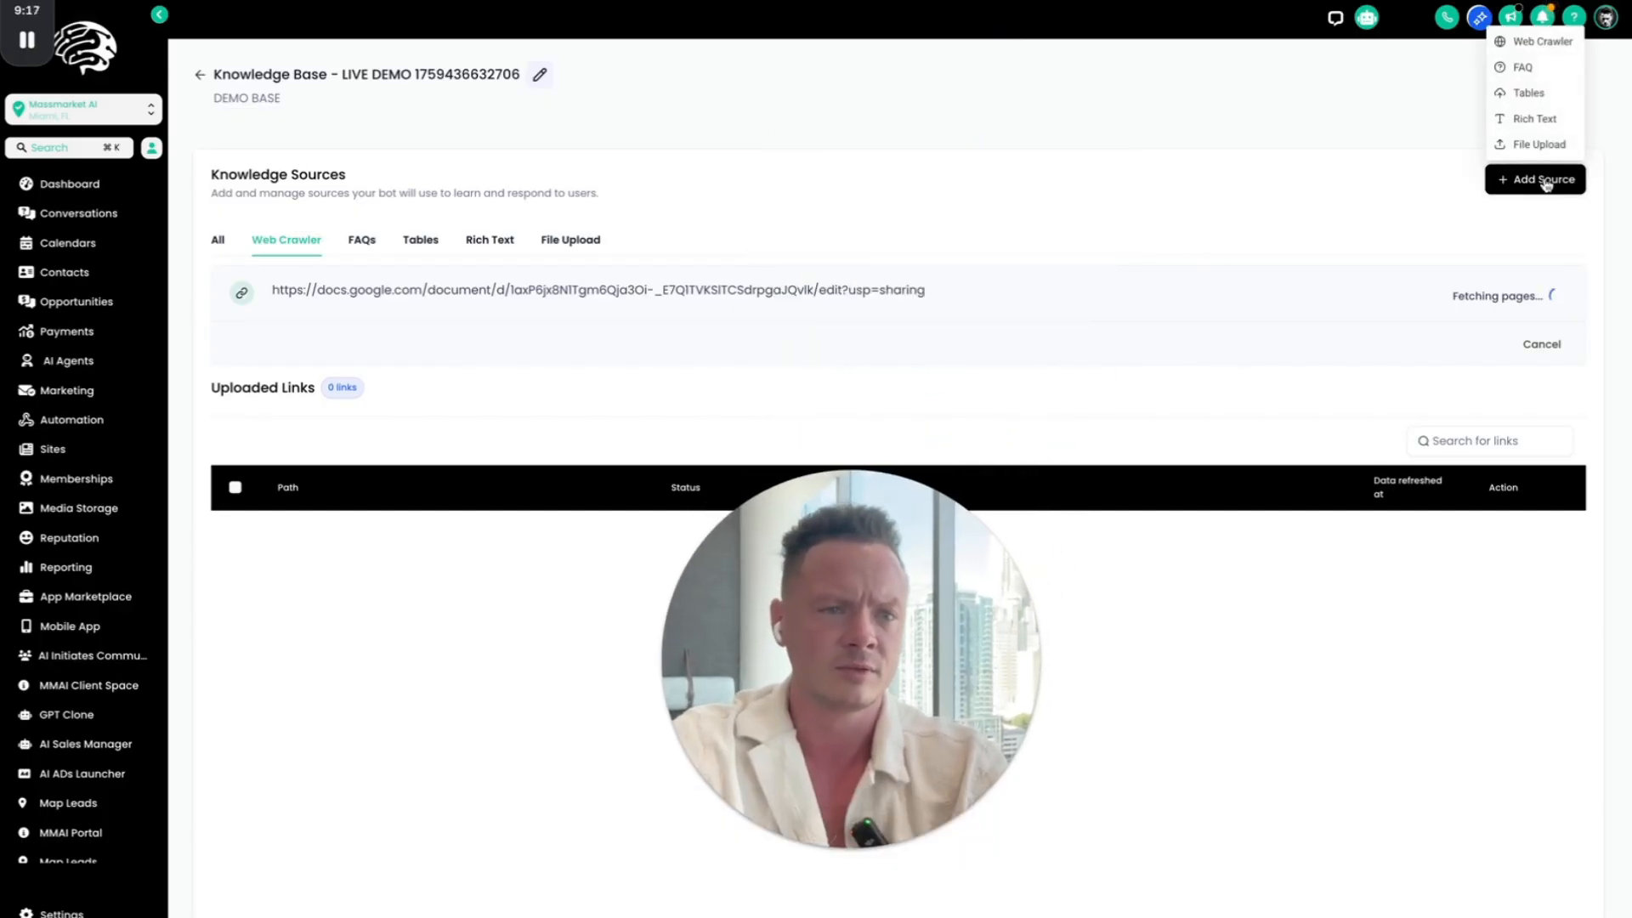
pyautogui.click(1542, 40)
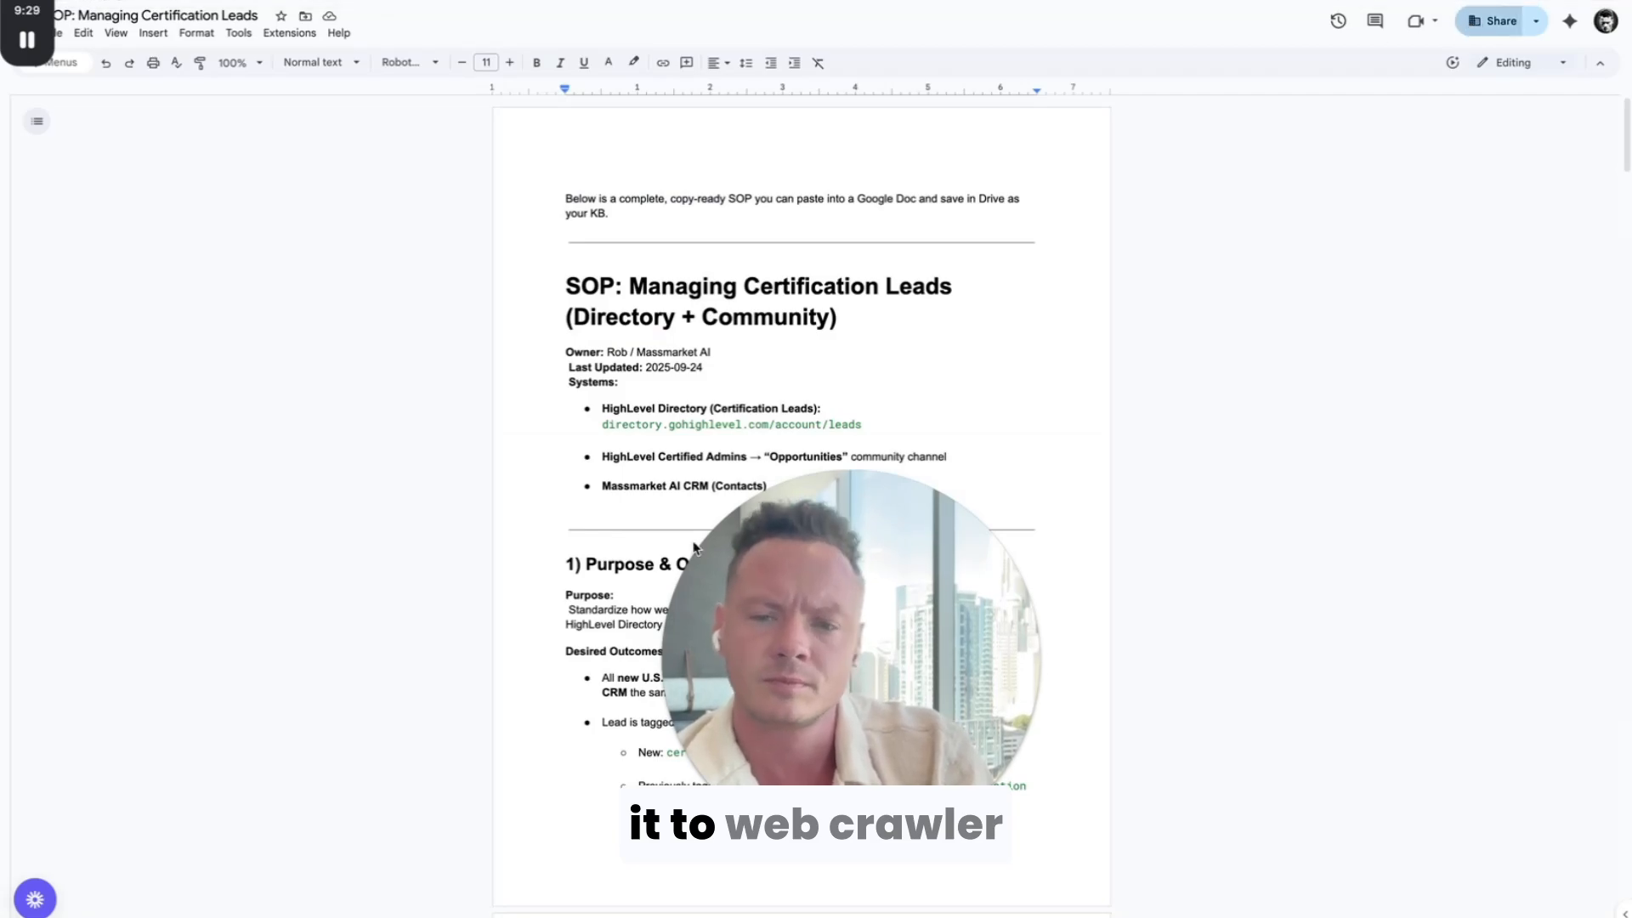
pyautogui.click(1497, 21)
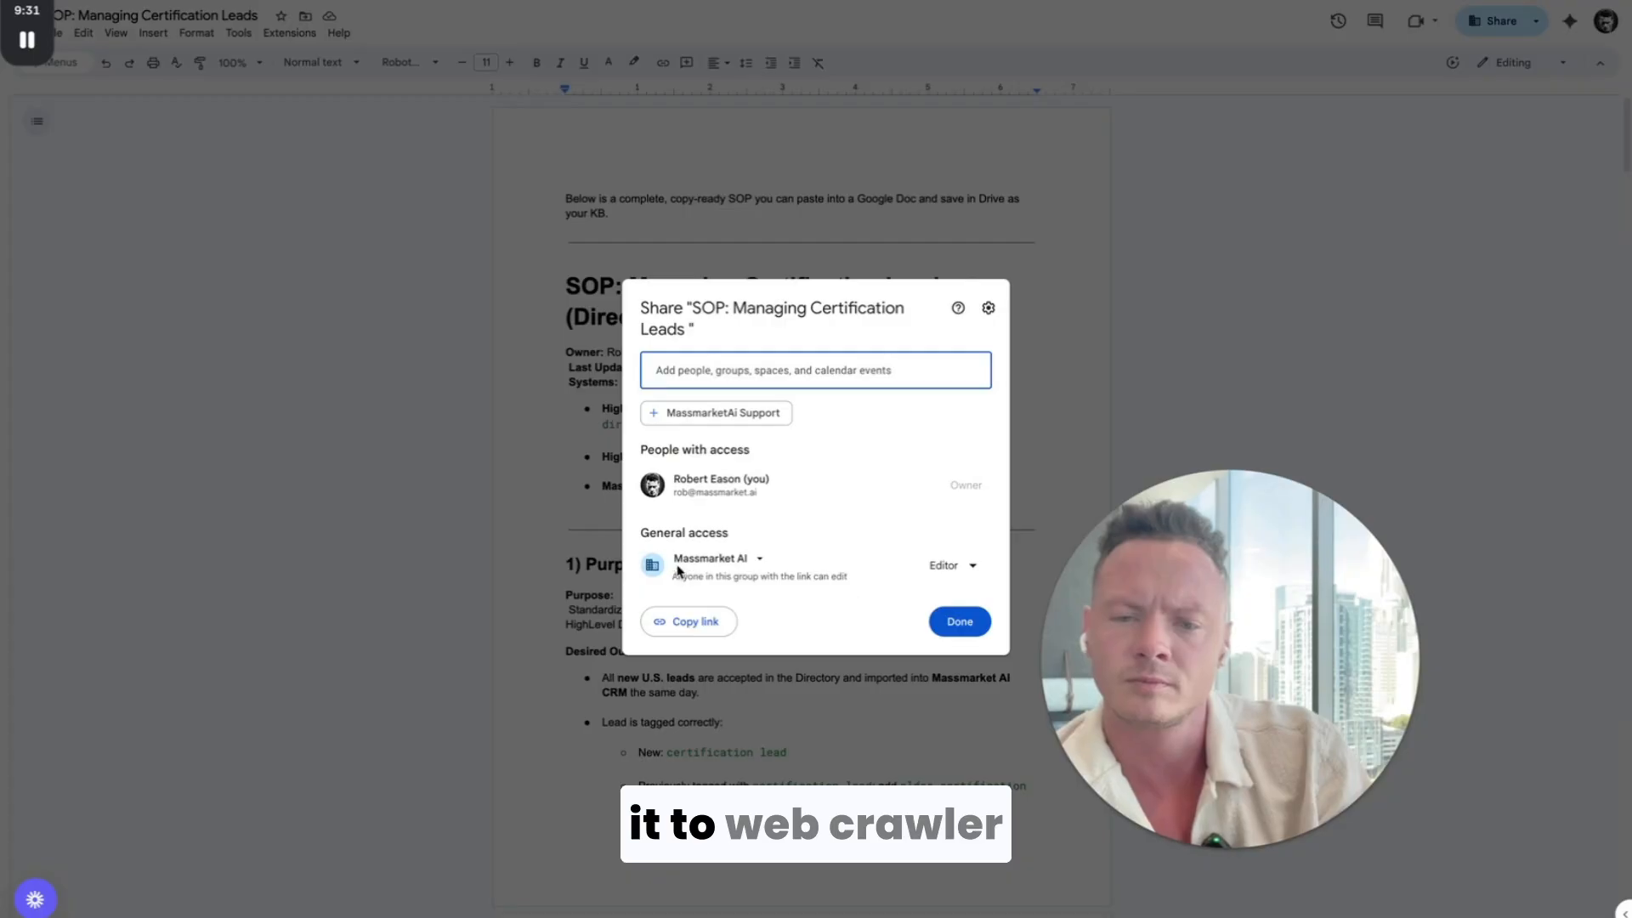
pyautogui.click(714, 560)
pyautogui.click(732, 694)
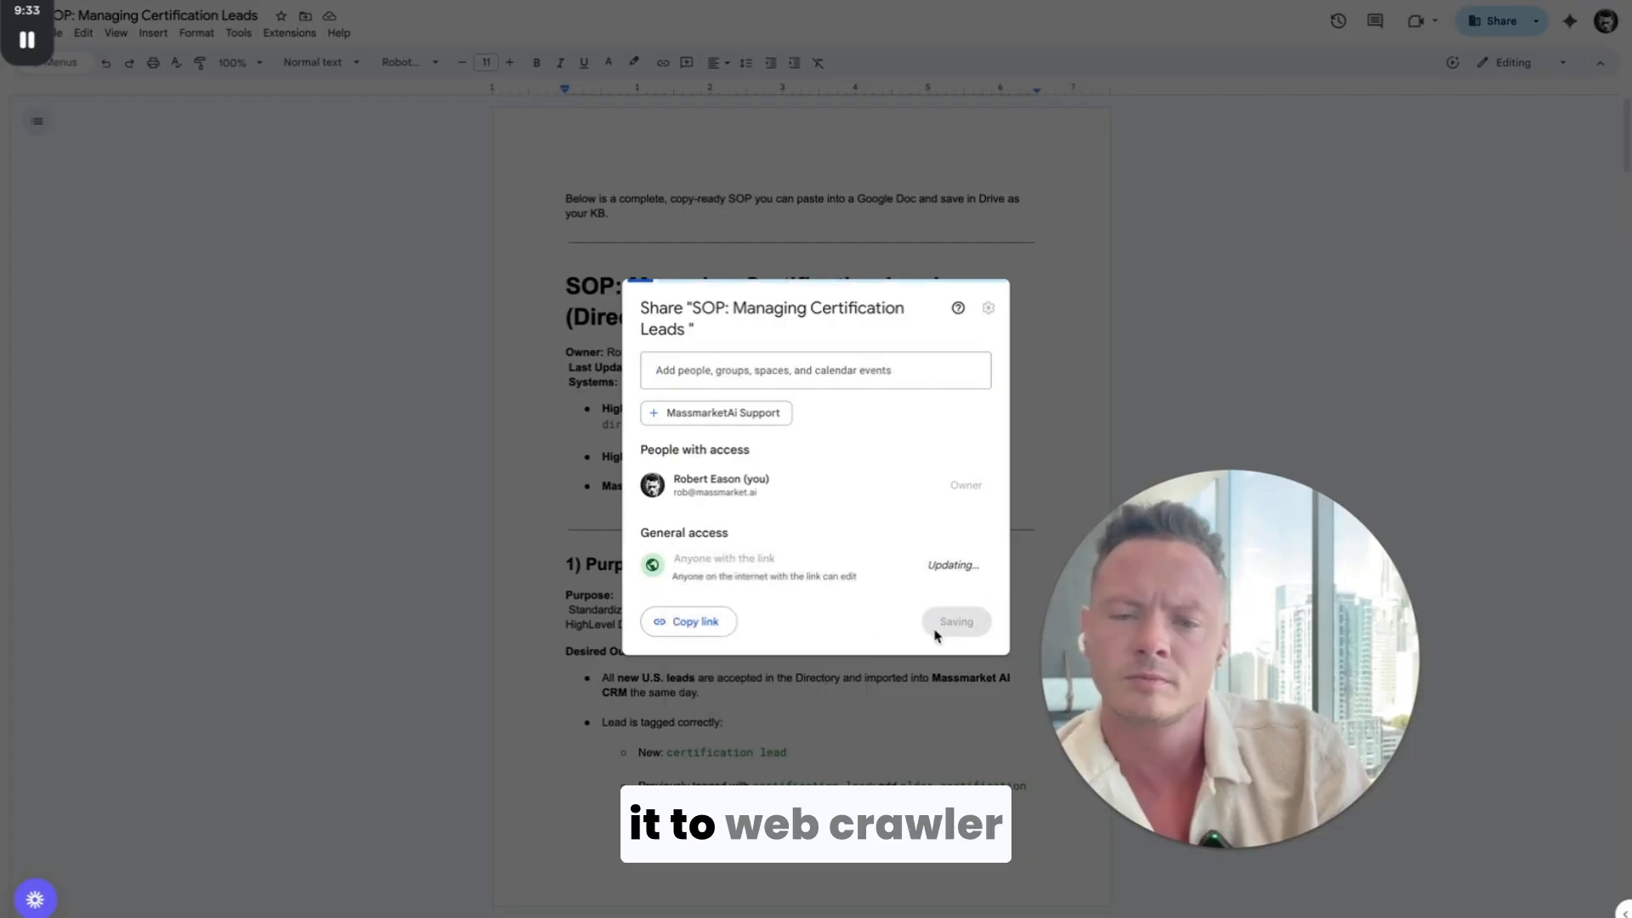
pyautogui.click(696, 622)
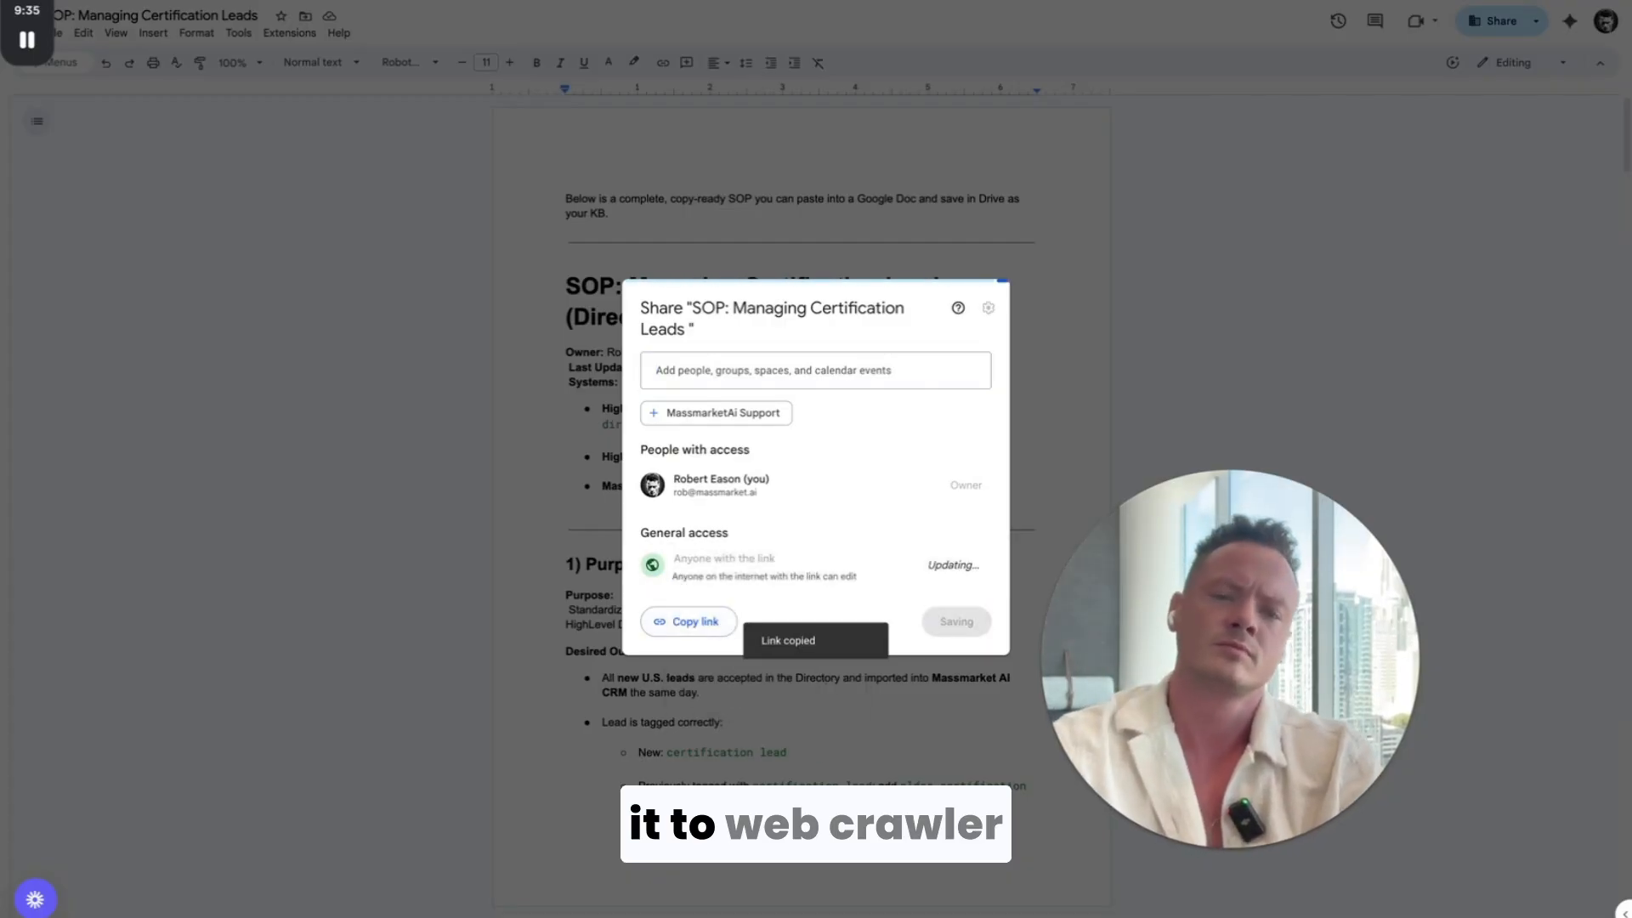
pyautogui.click(685, 628)
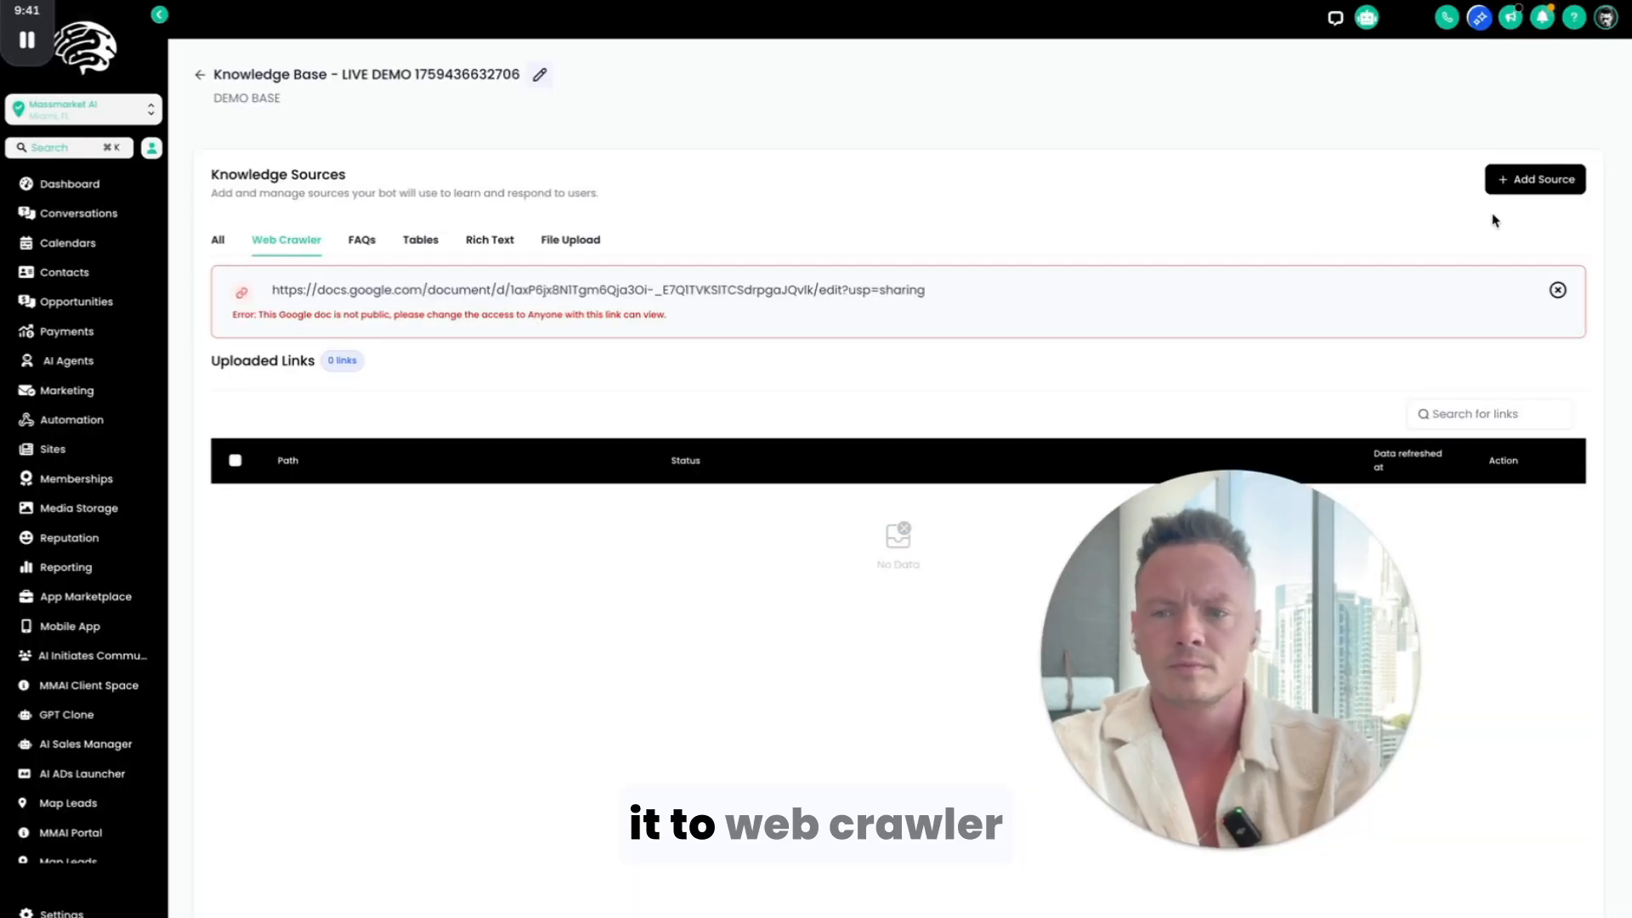
# Step: Add a Web Crawler source for the copied "SOP: Managing Certification Leads" link as an exact URL and extract its data
pyautogui.click(1524, 181)
pyautogui.click(1543, 41)
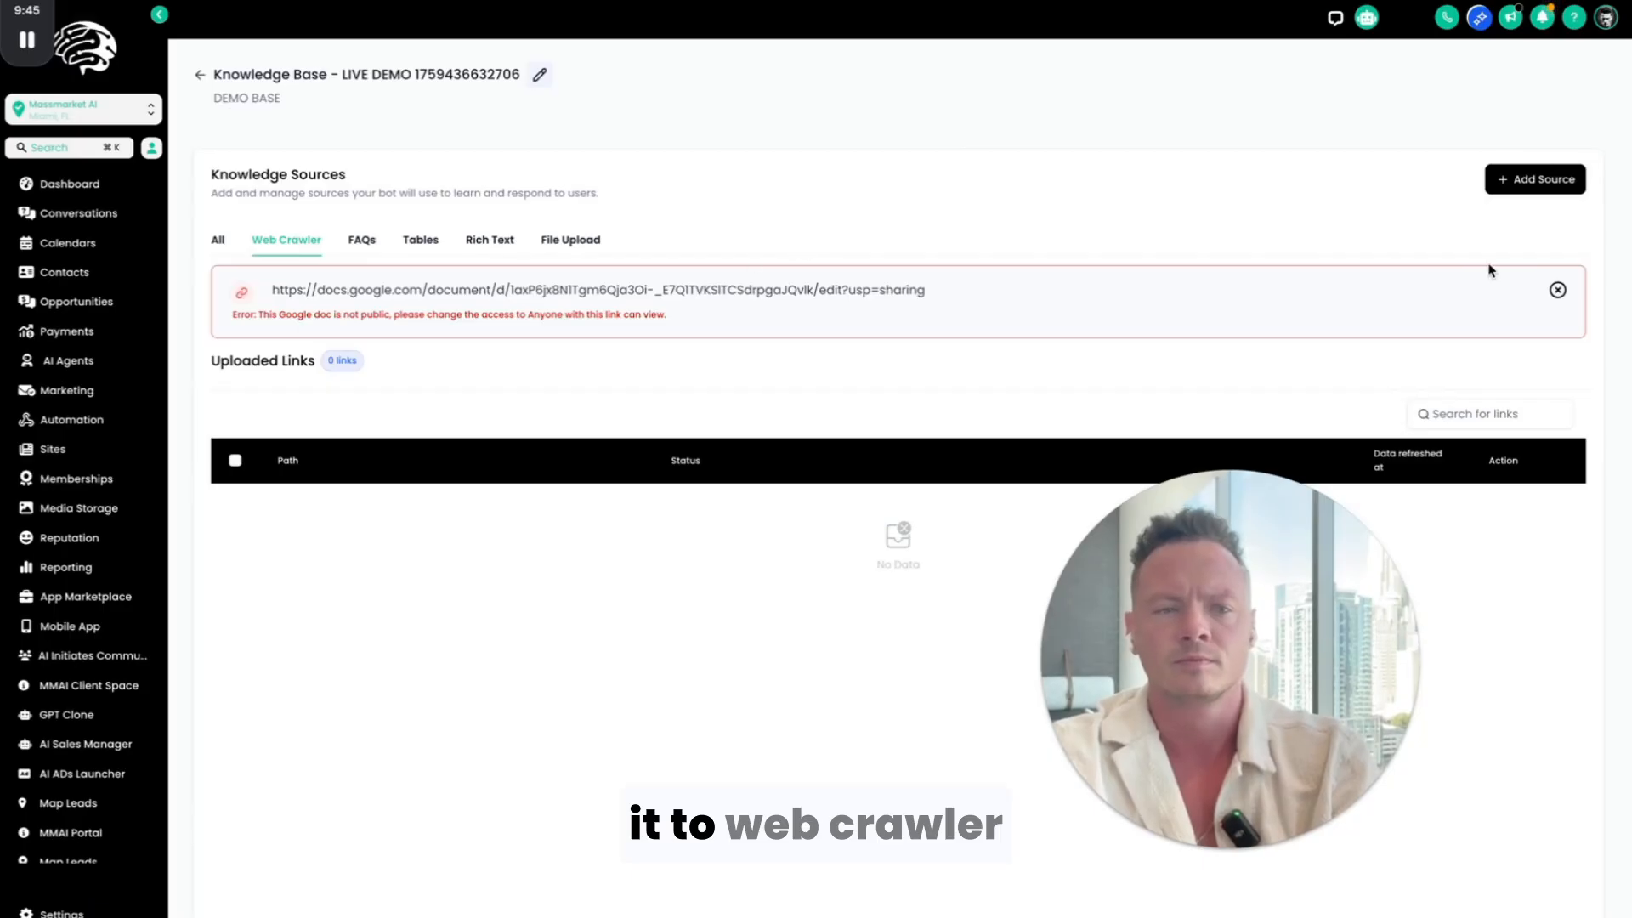
pyautogui.doubleClick(1559, 292)
pyautogui.moveTo(1120, 628); pyautogui.dragTo(1548, 864)
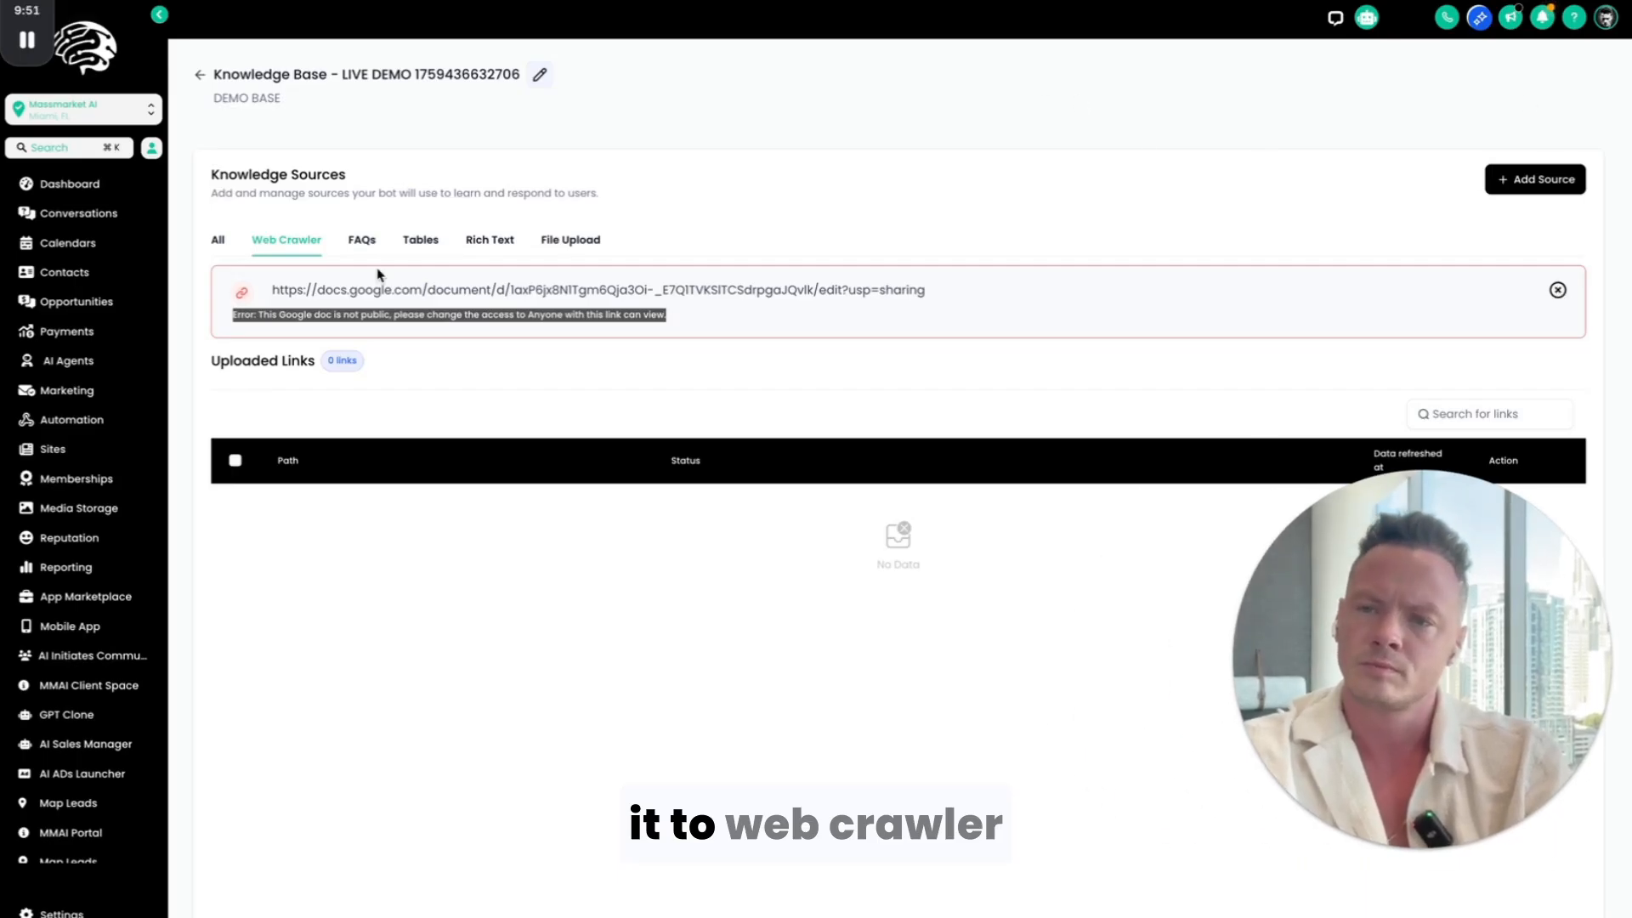
pyautogui.click(364, 247)
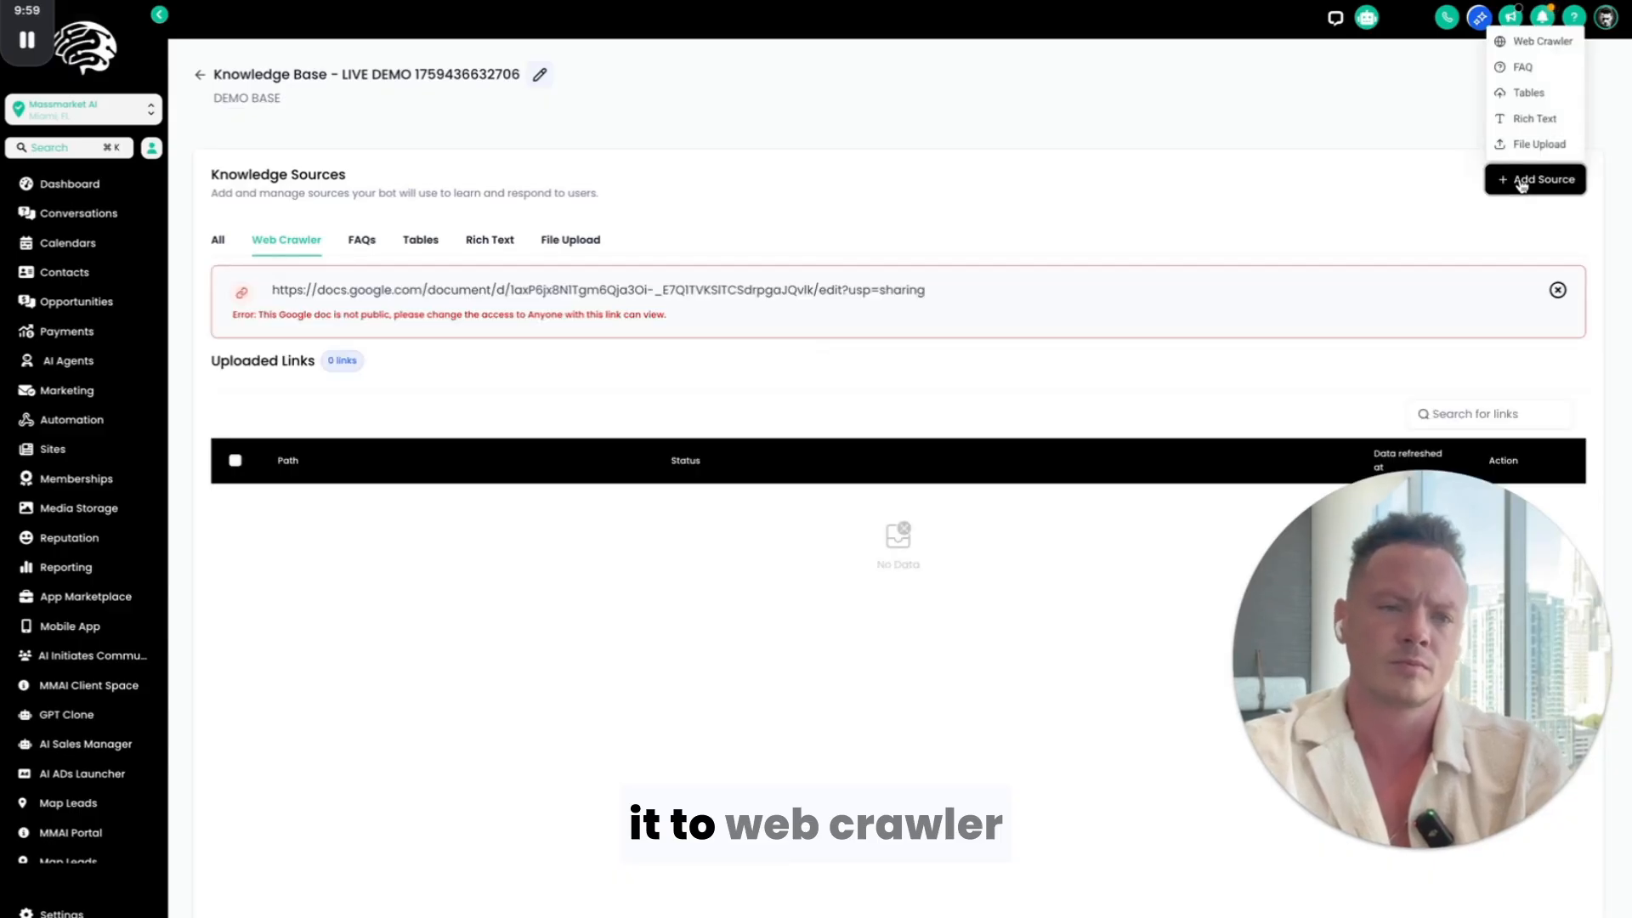
pyautogui.click(1535, 41)
pyautogui.click(790, 484)
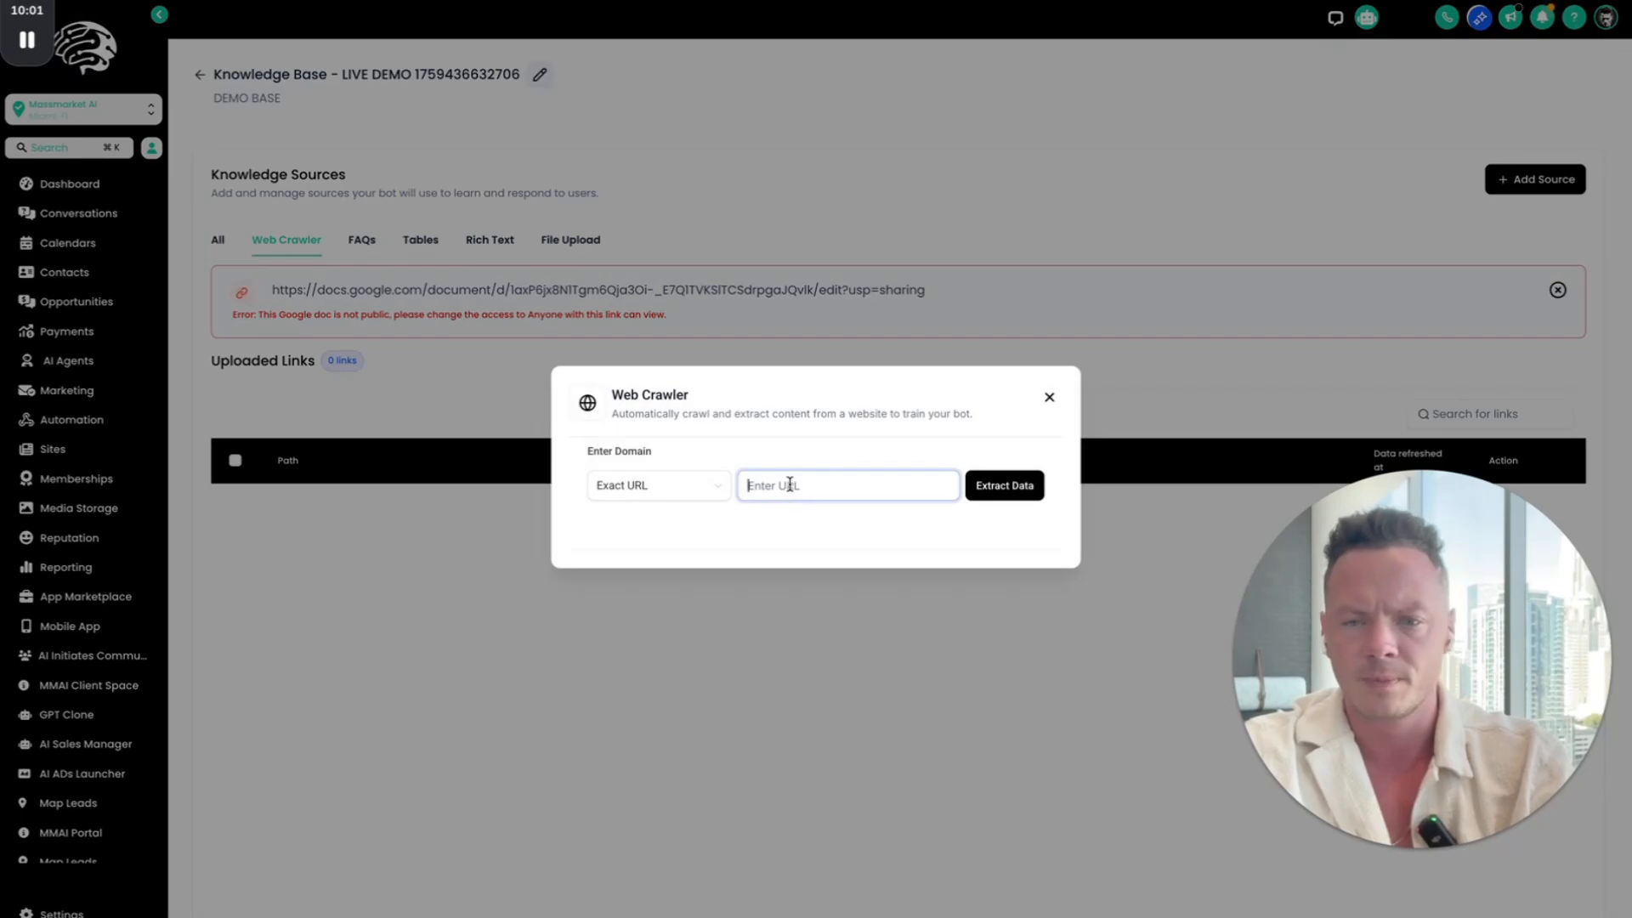
pyautogui.click(1005, 485)
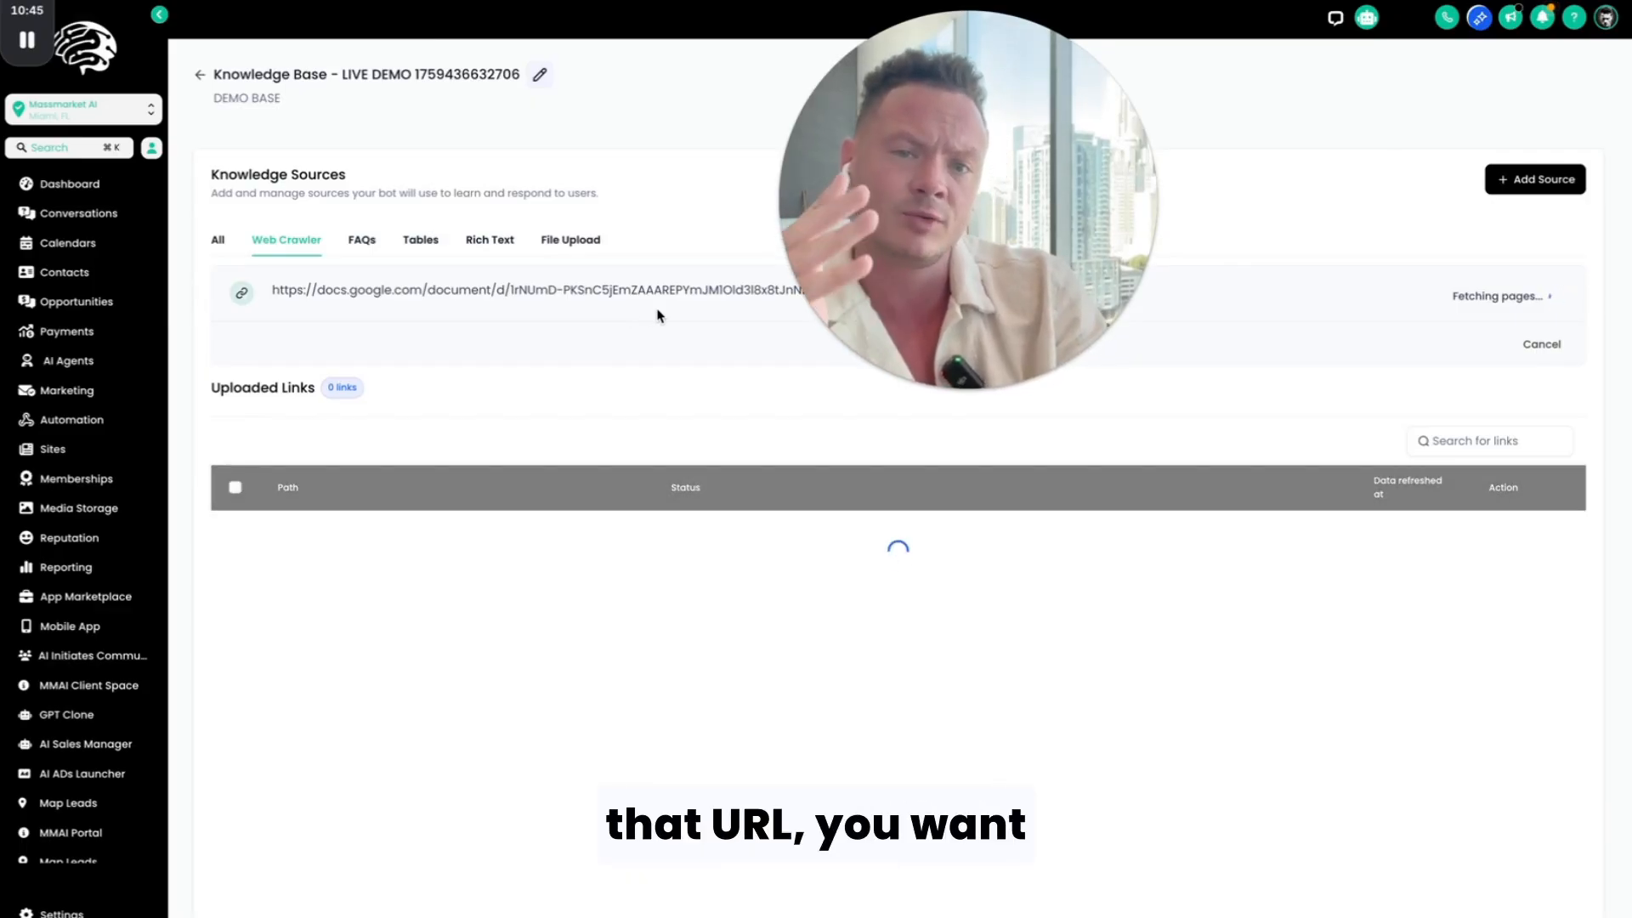
# Step: Duplicate the knowledge base's browser tab and leave the LIVE DEMO knowledge base in the copy
pyautogui.moveTo(837, 321)
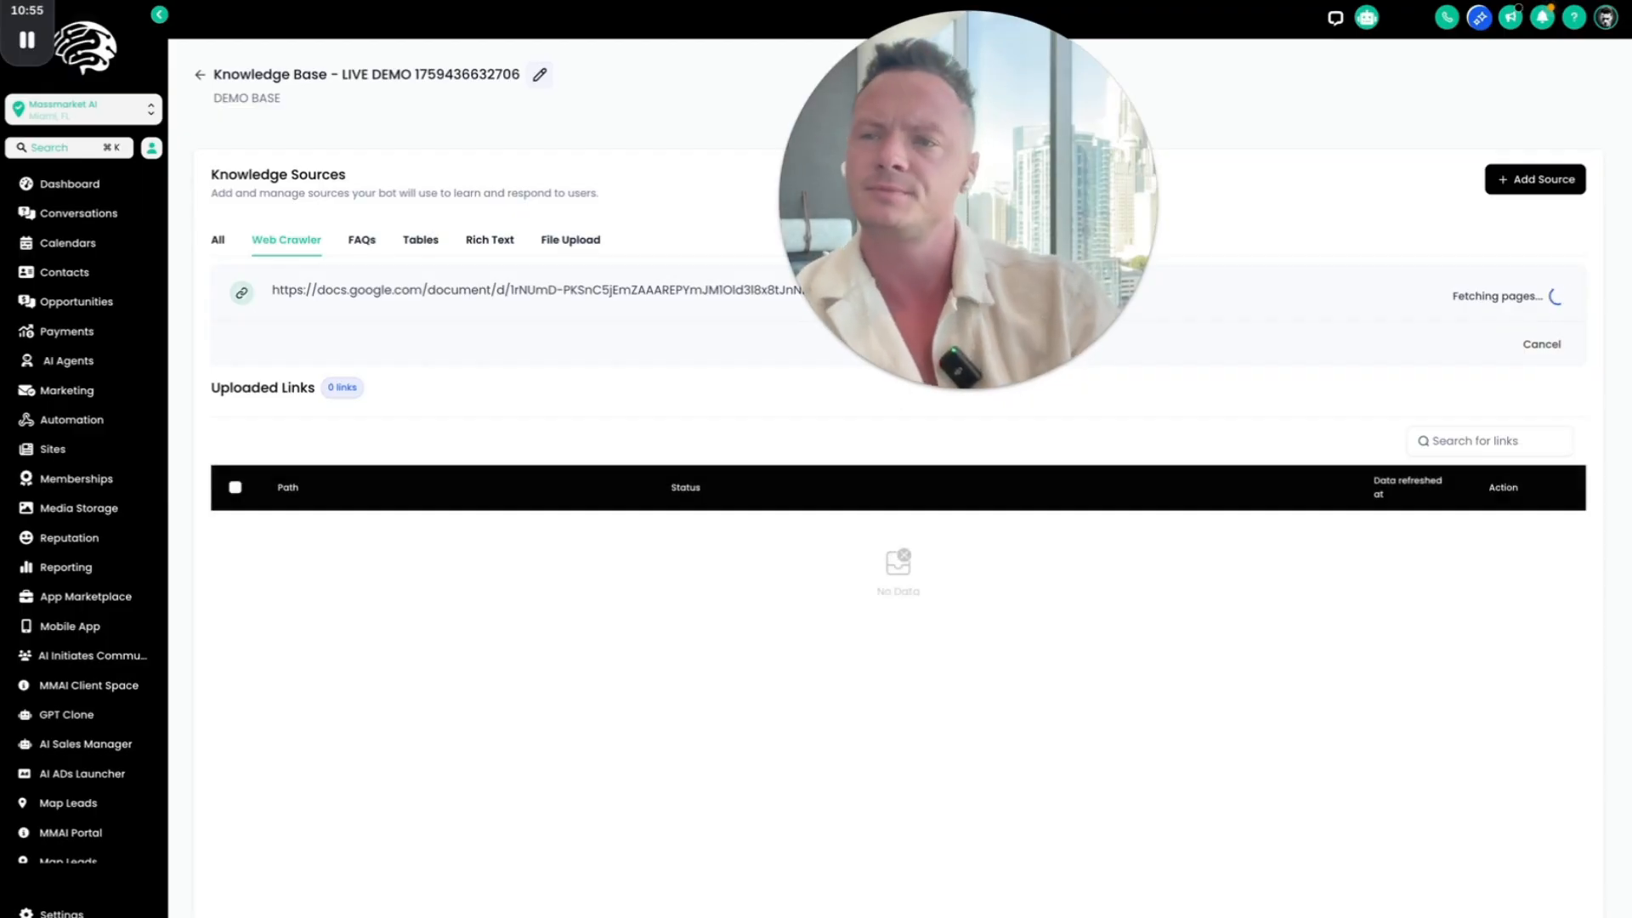
pyautogui.rightClick(101, 1)
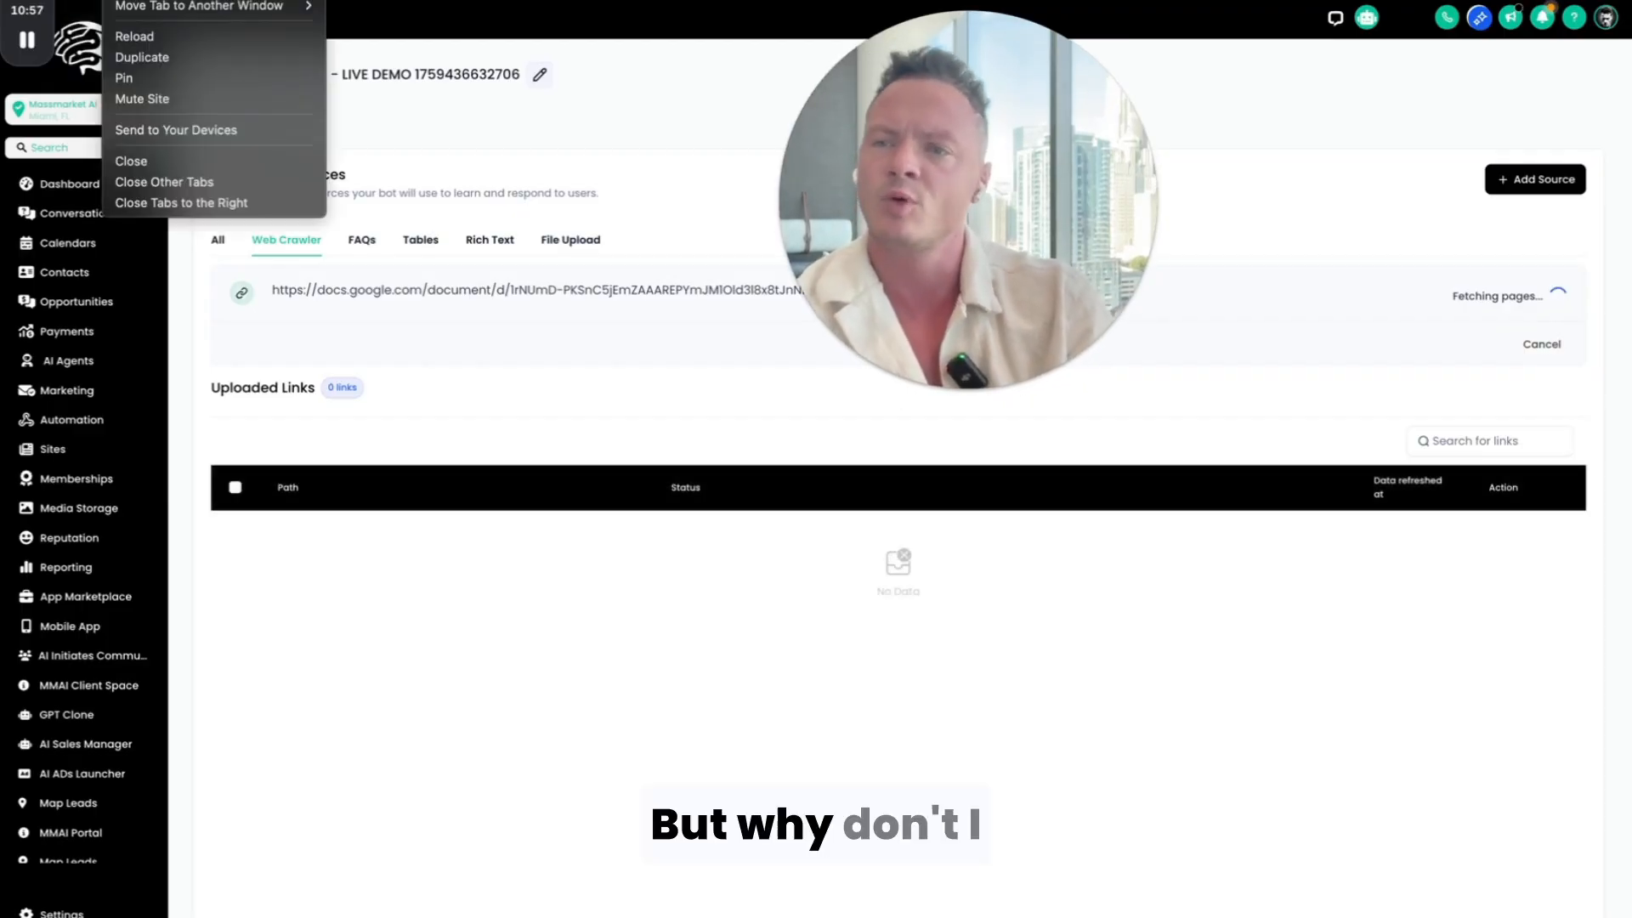
pyautogui.click(150, 49)
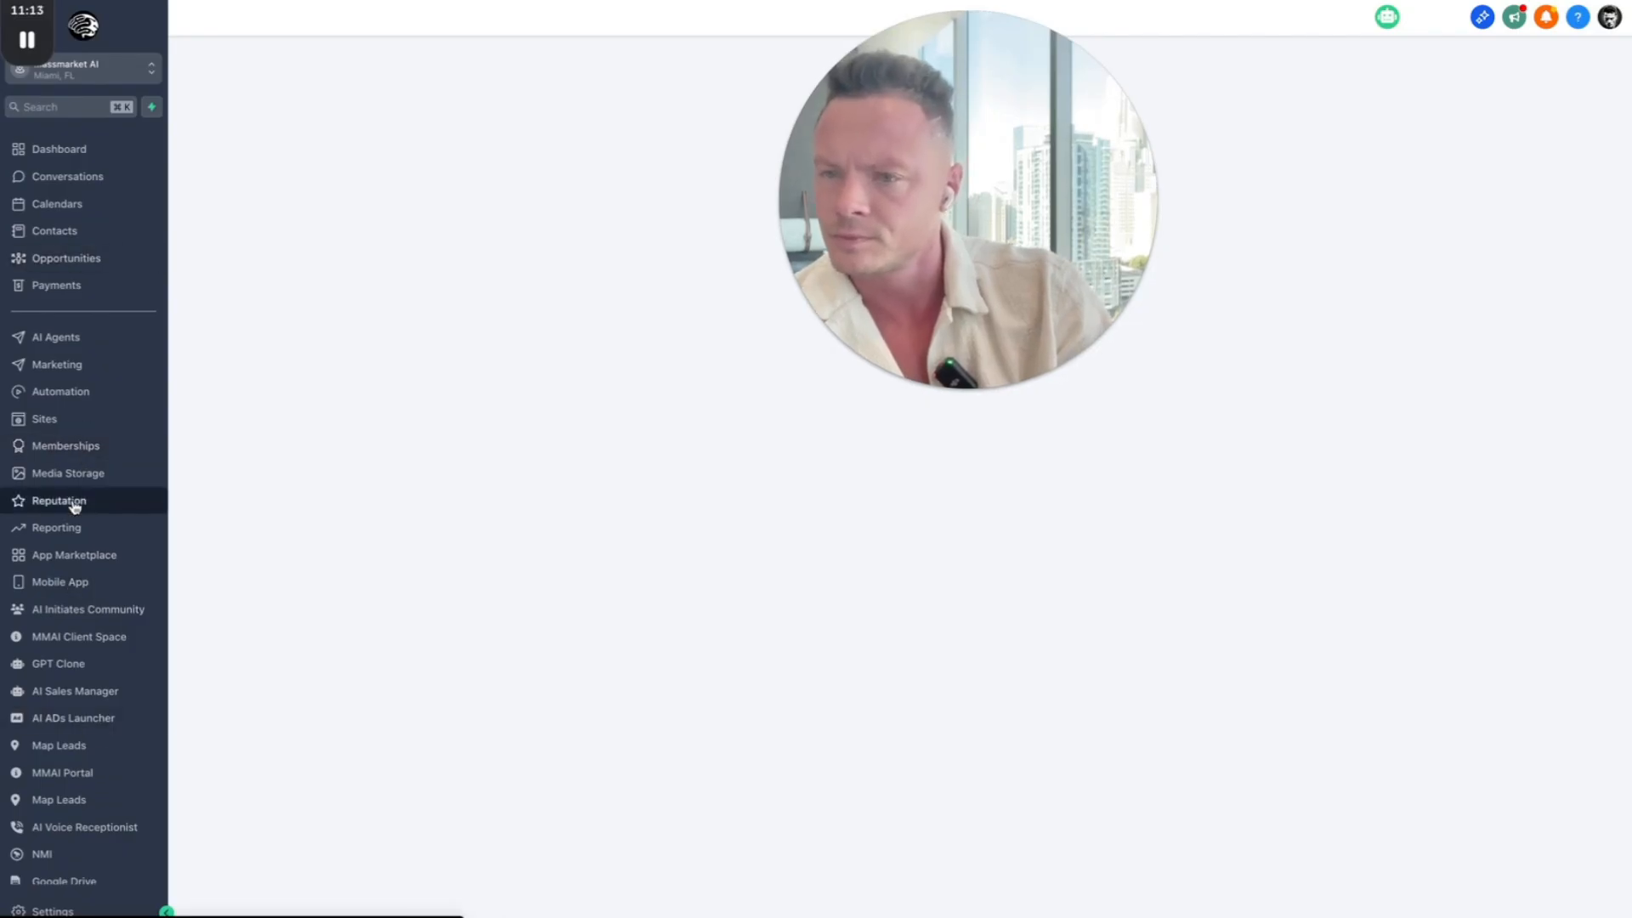
pyautogui.scroll(-1, 74, 507)
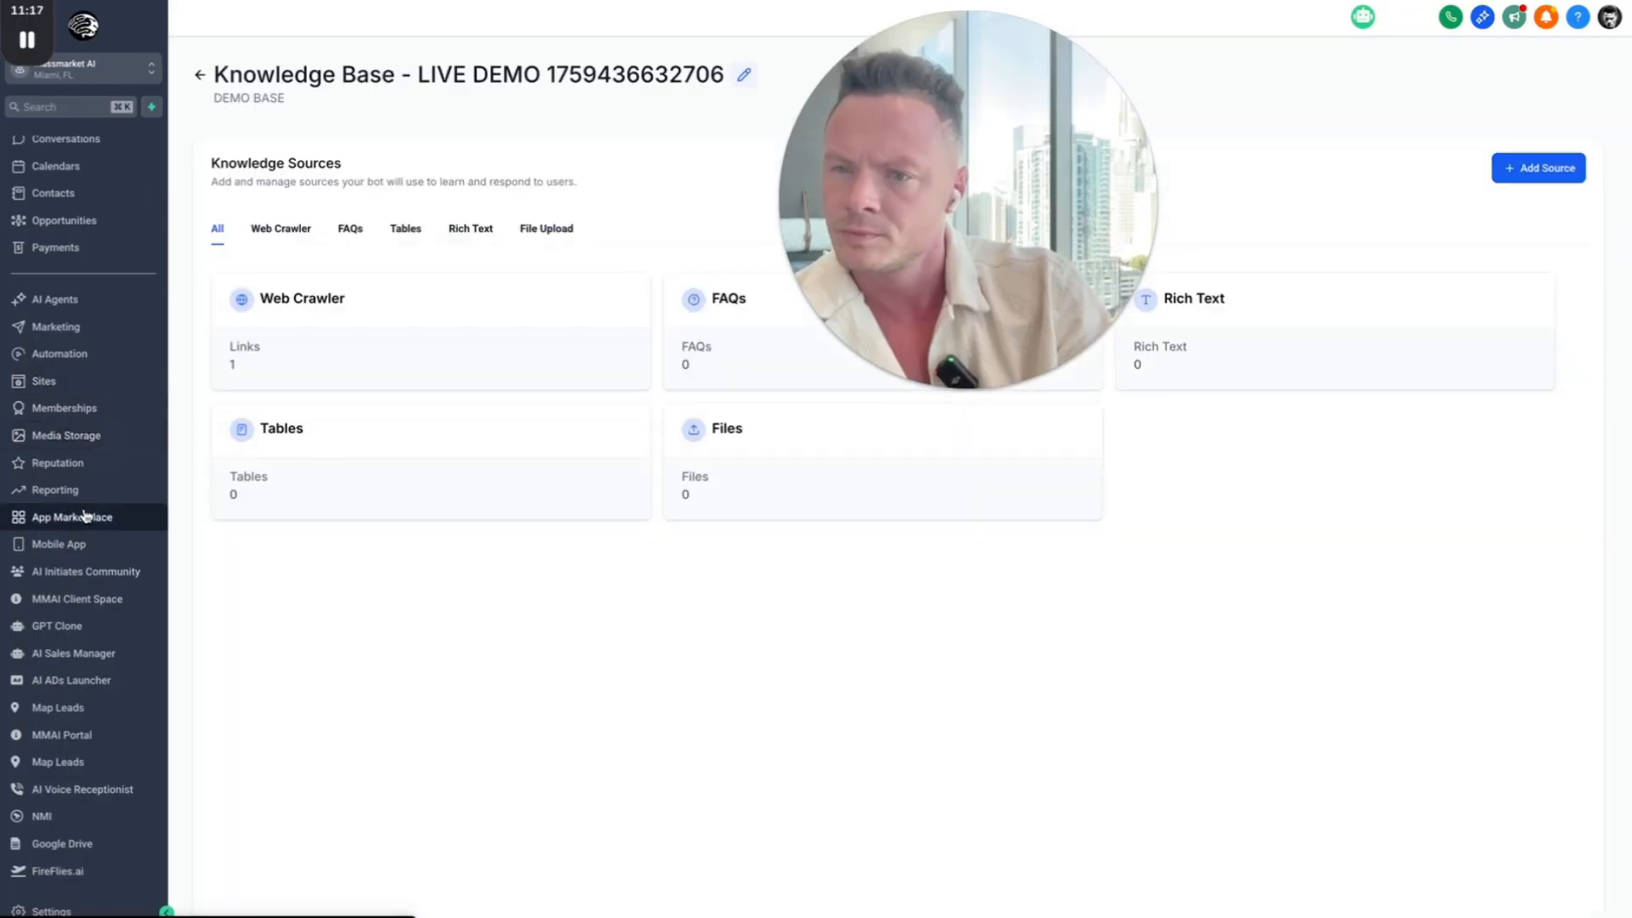
pyautogui.click(202, 79)
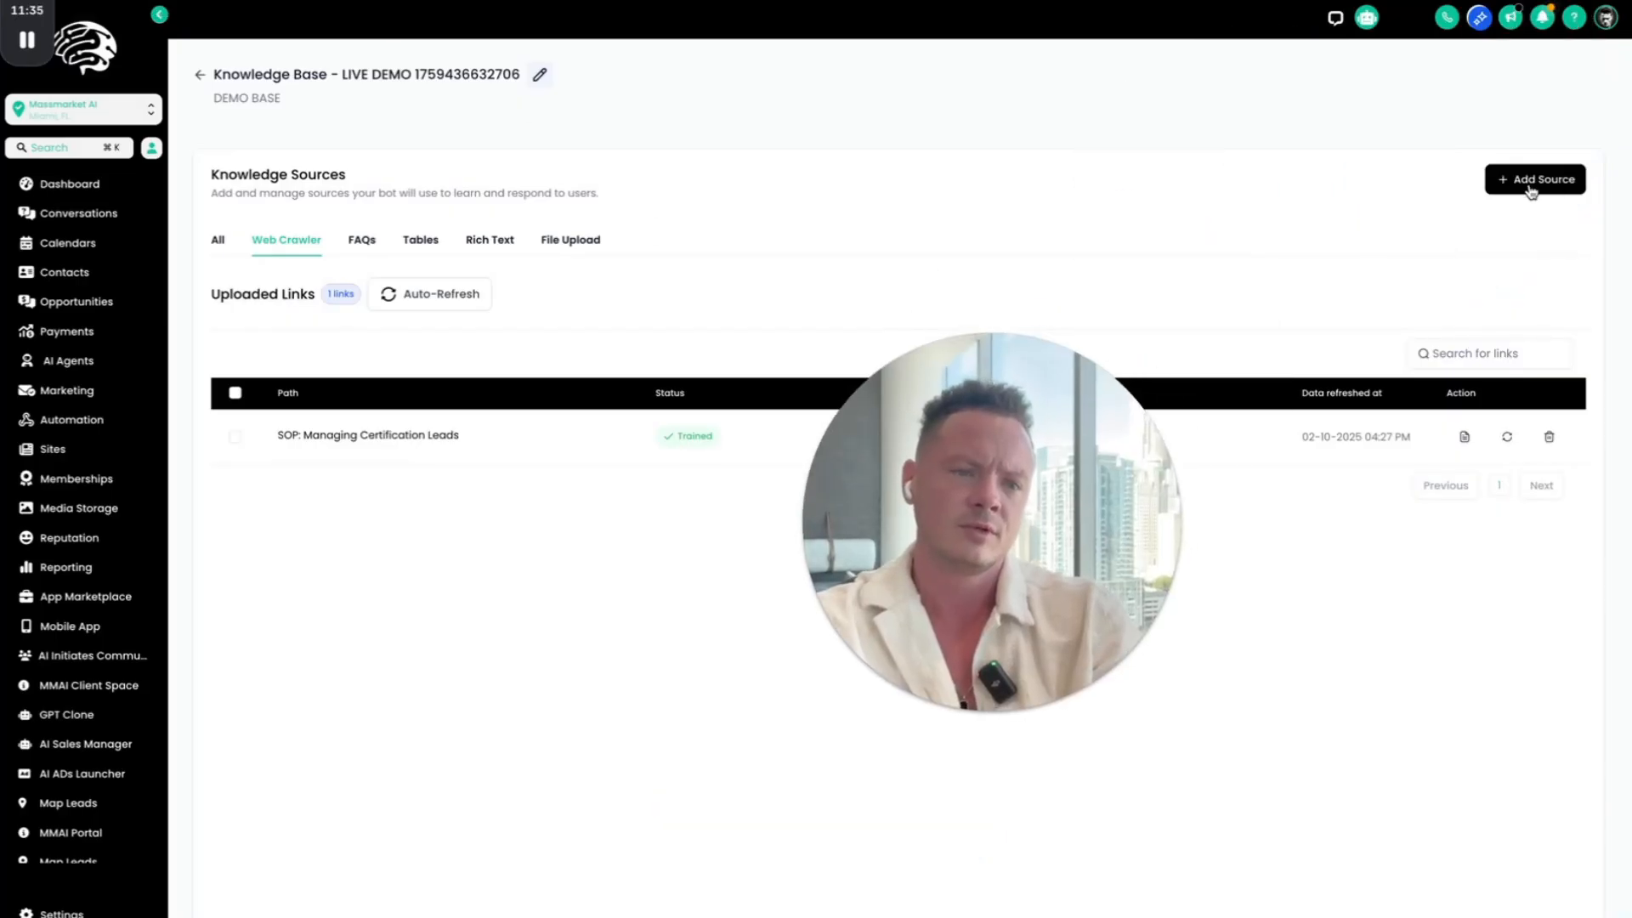
pyautogui.click(1530, 189)
pyautogui.click(1543, 40)
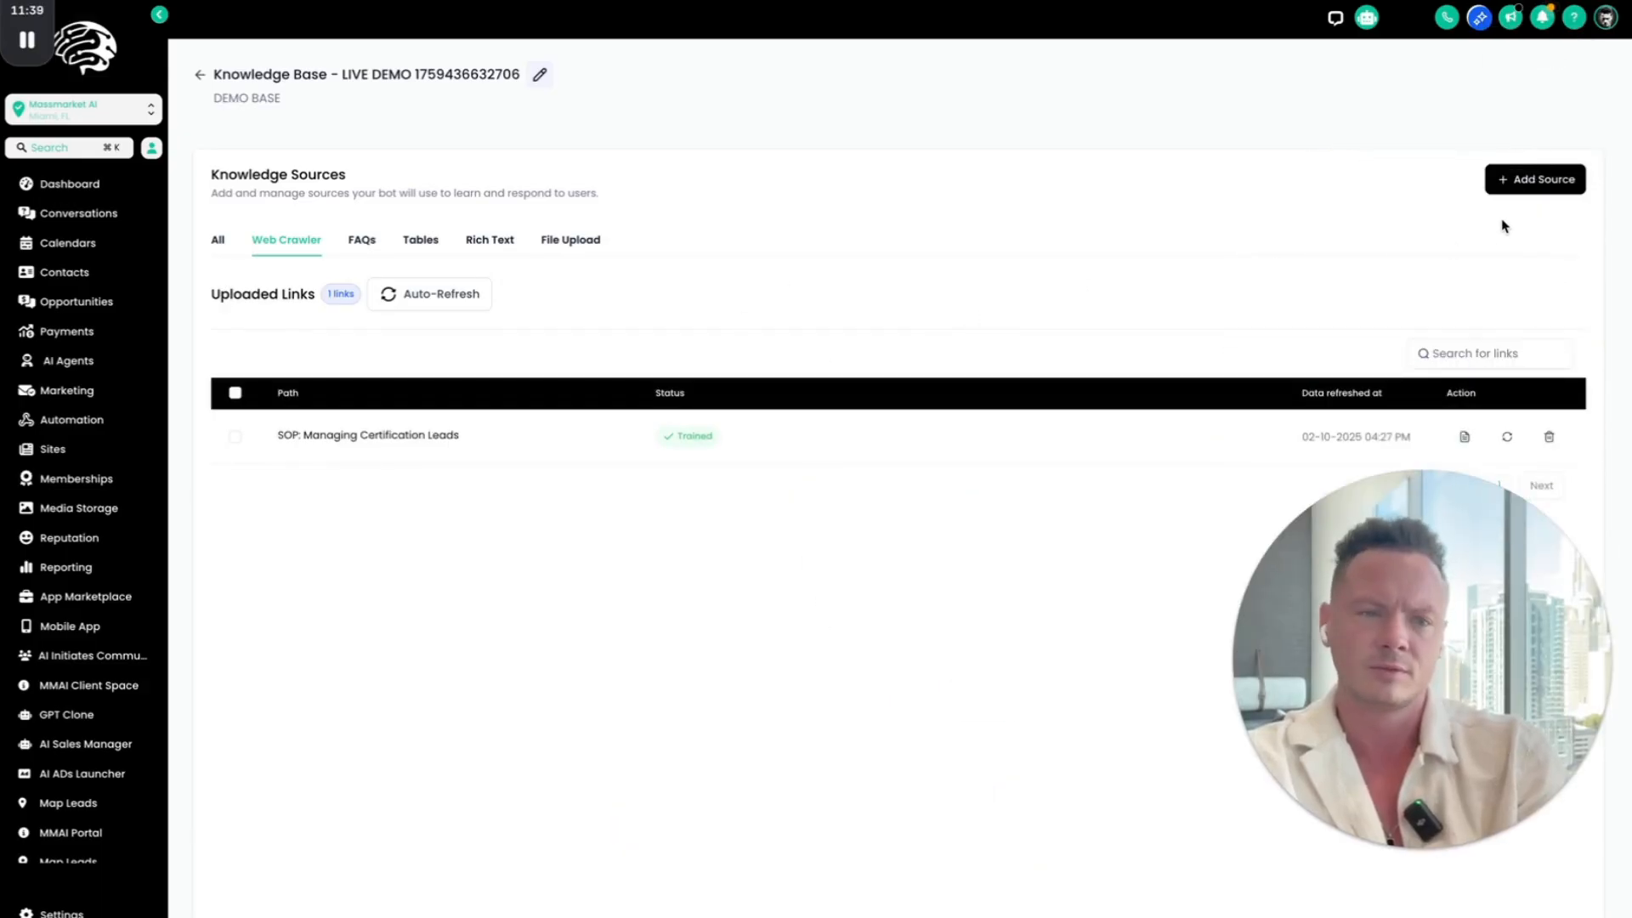
pyautogui.click(1509, 186)
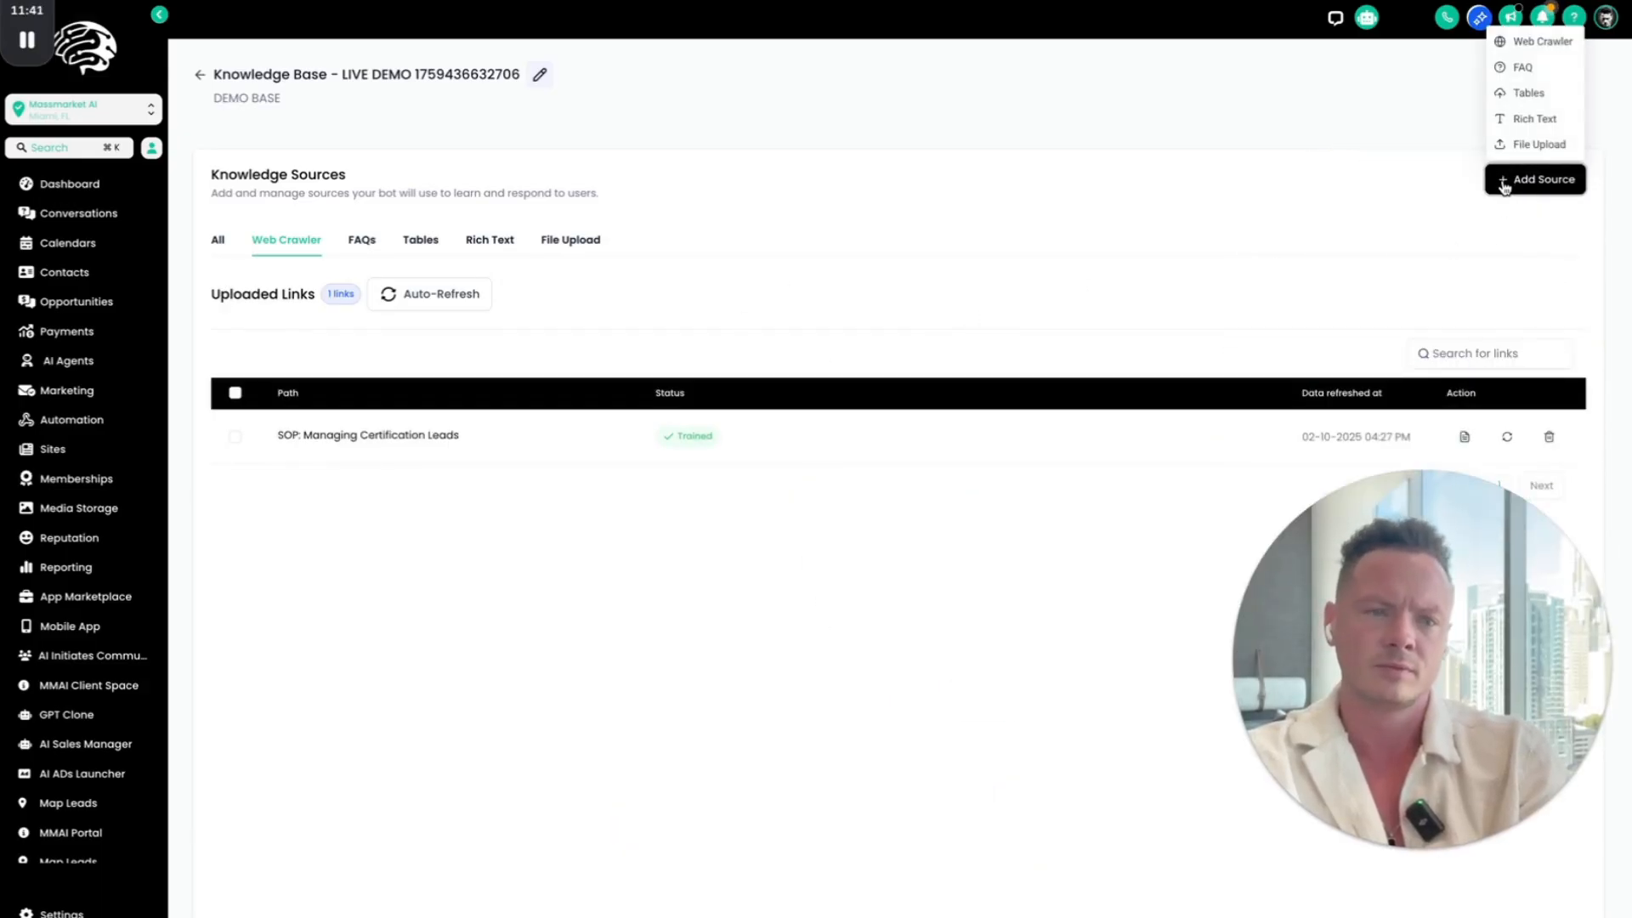
pyautogui.click(1518, 40)
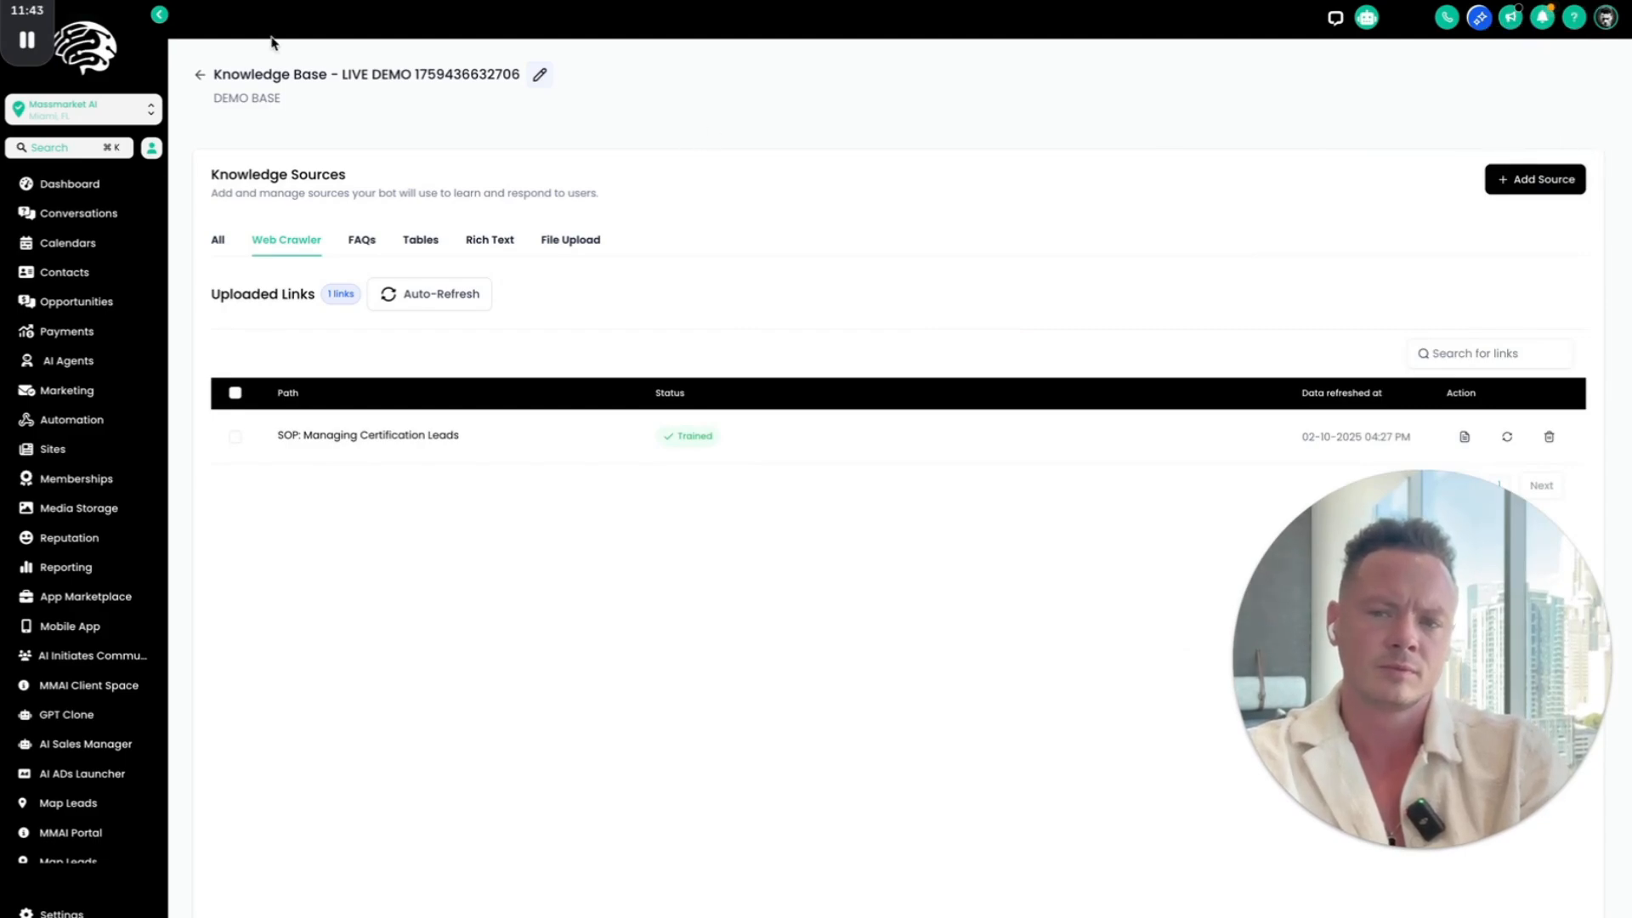
pyautogui.click(268, 245)
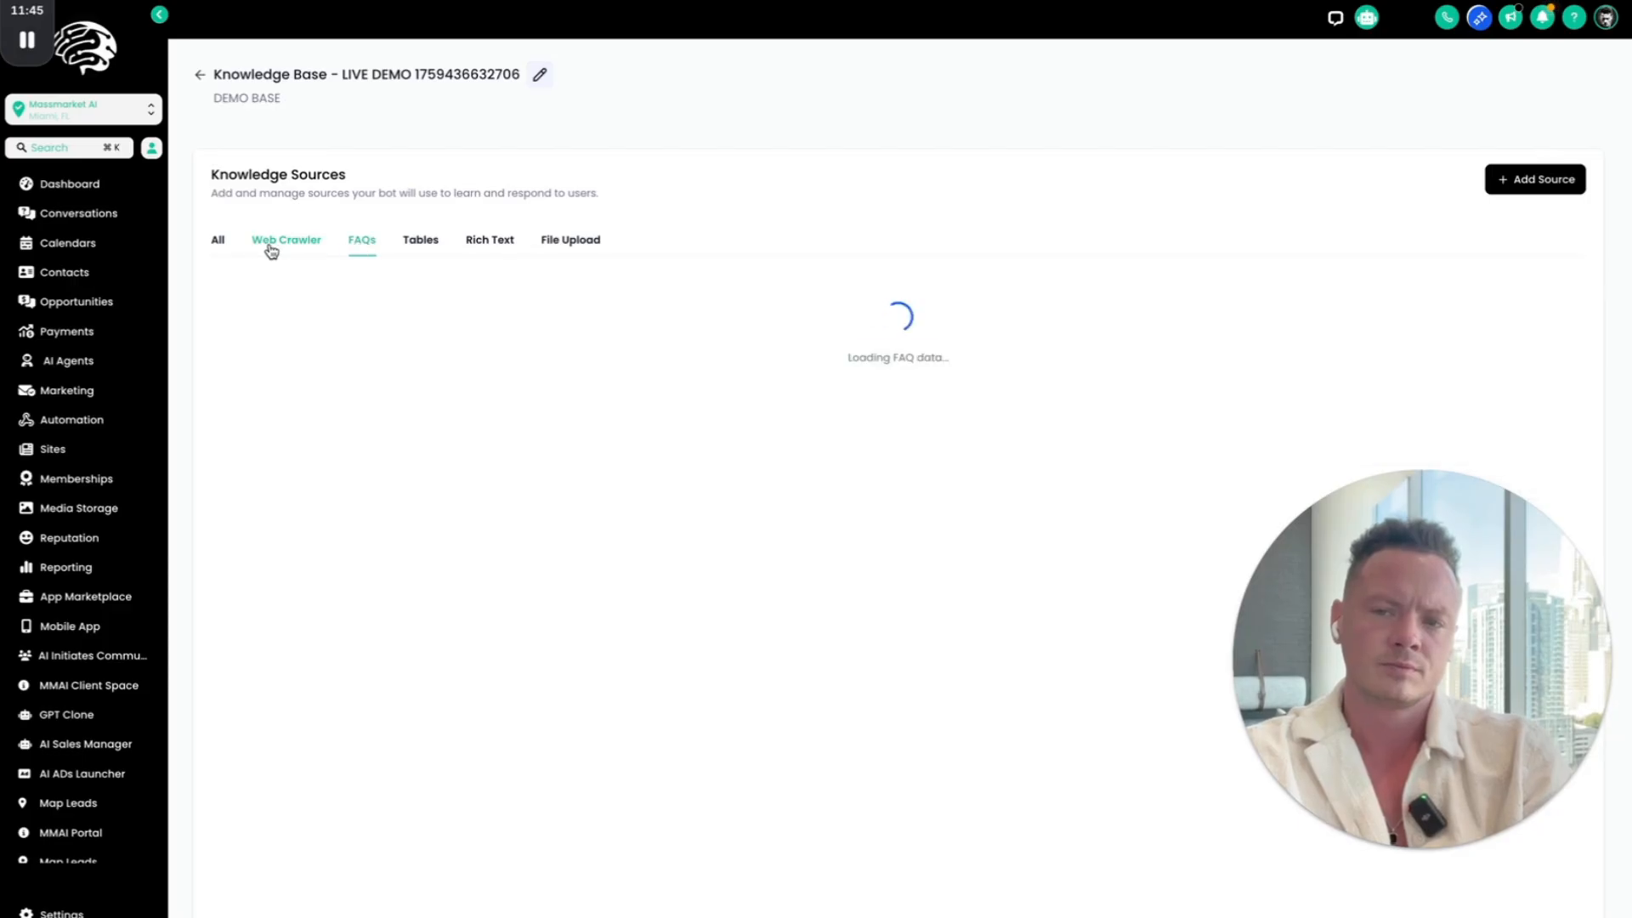
pyautogui.click(1524, 184)
pyautogui.click(1520, 44)
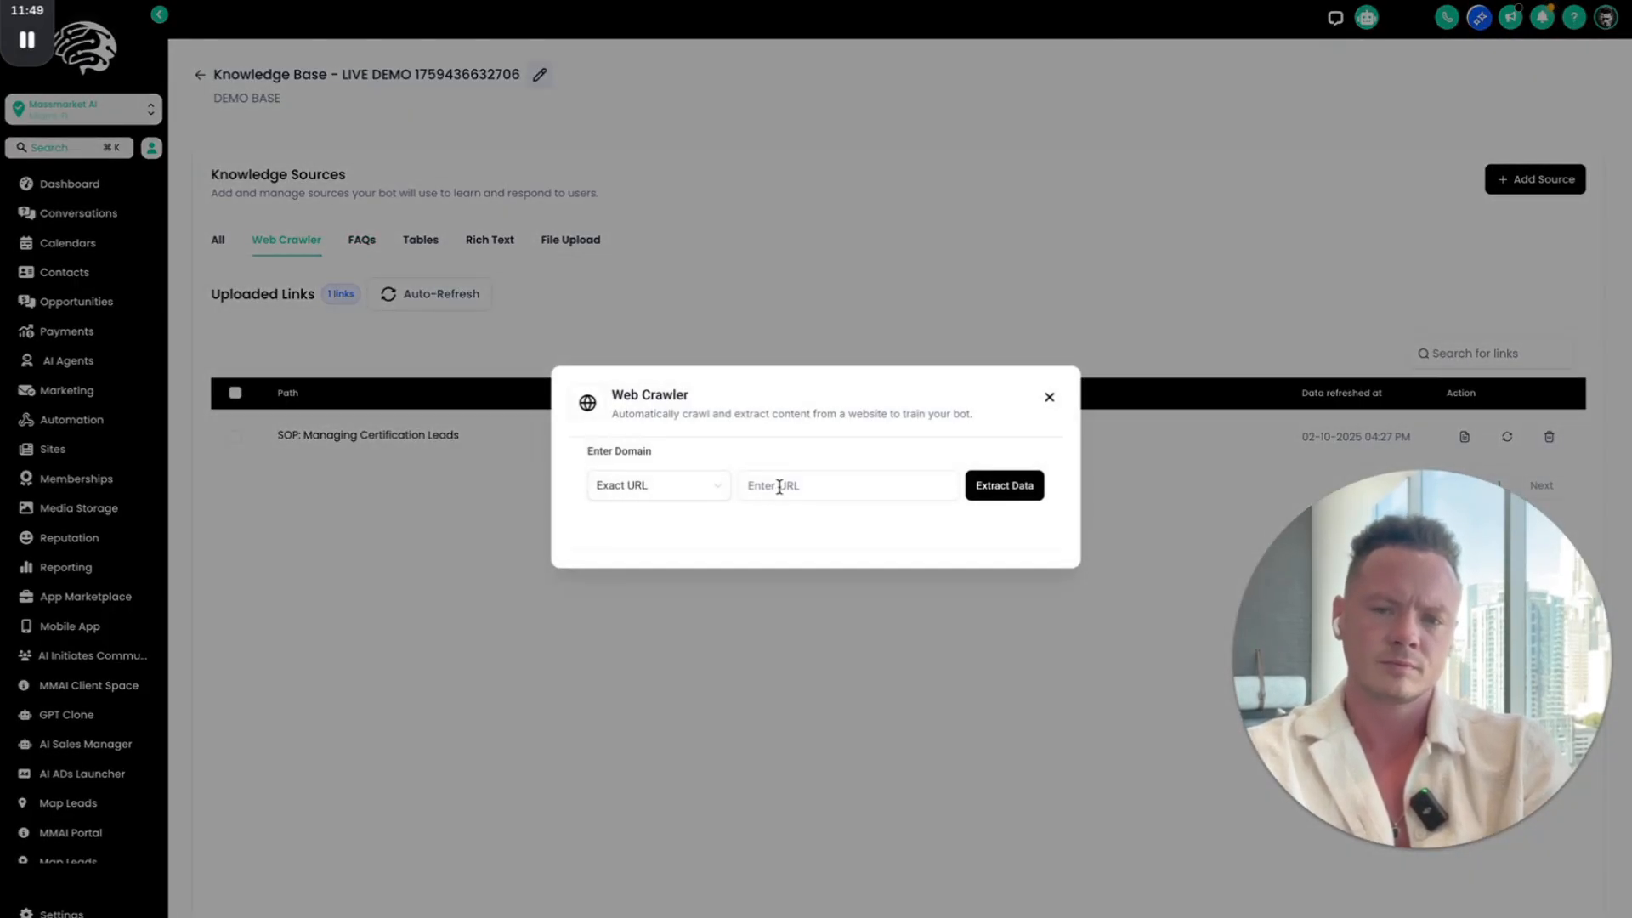
pyautogui.click(714, 492)
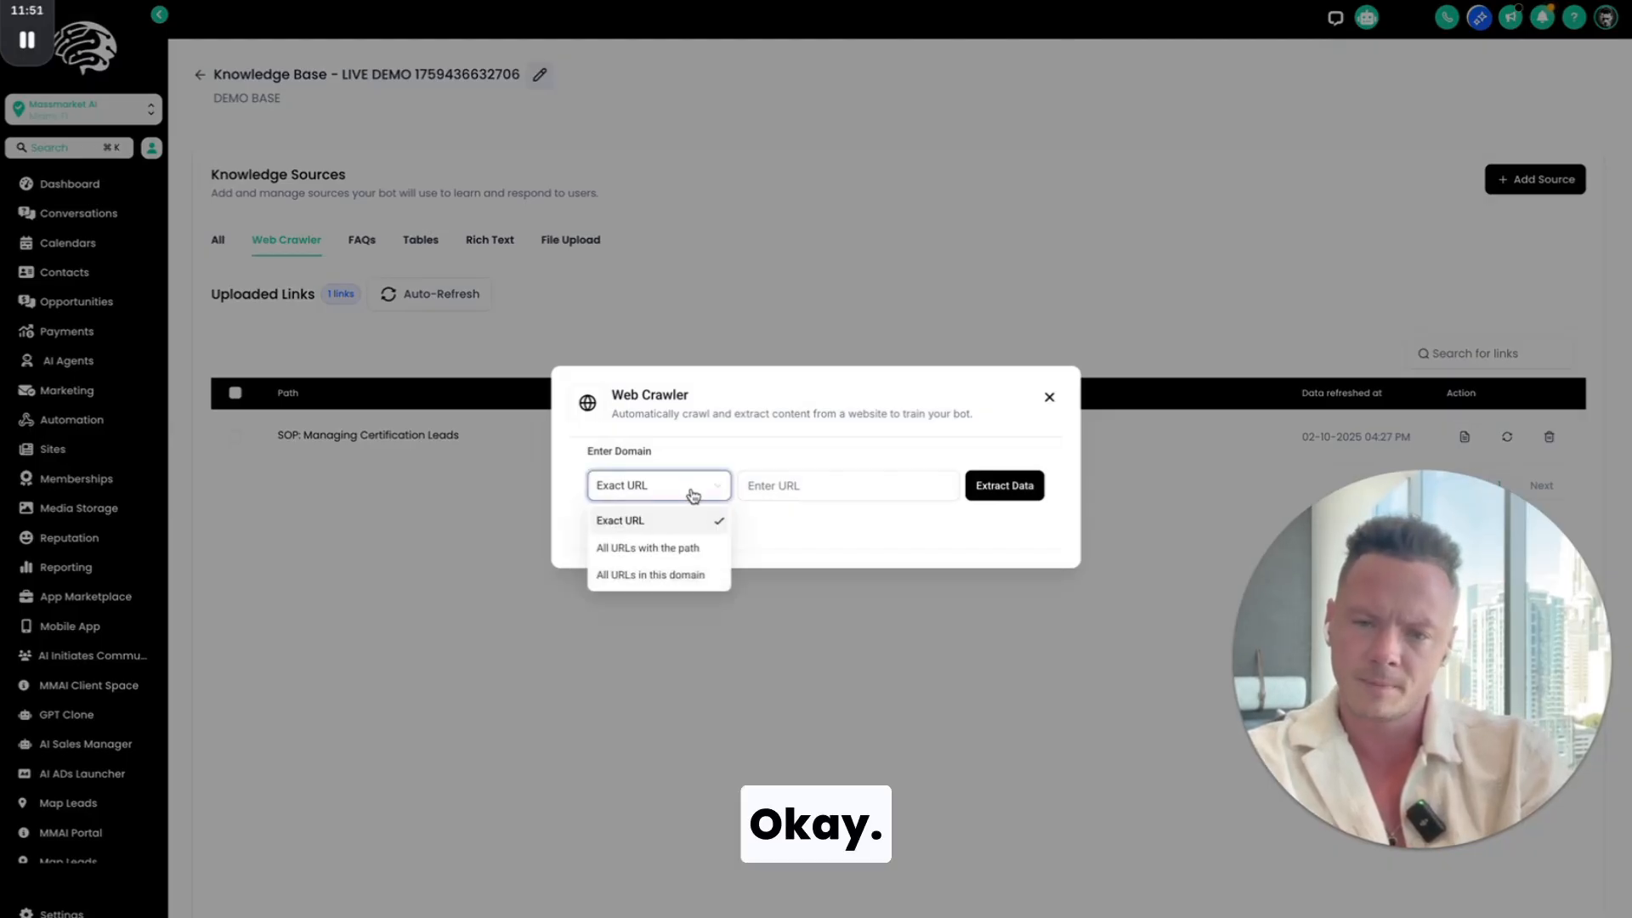
pyautogui.click(677, 557)
pyautogui.click(689, 485)
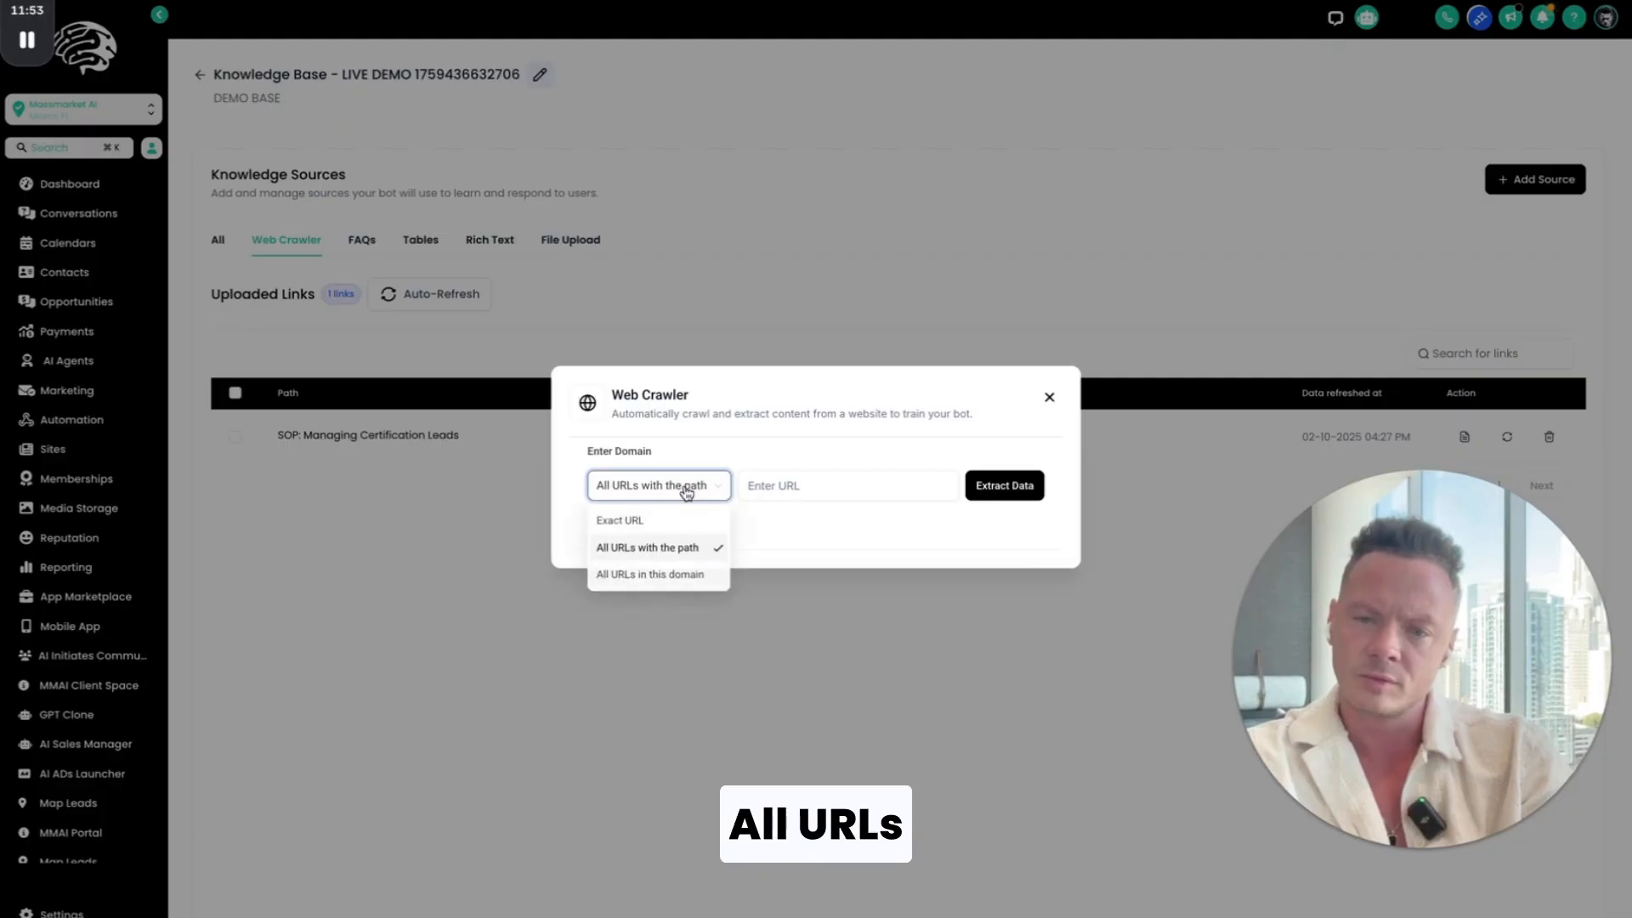
pyautogui.click(684, 575)
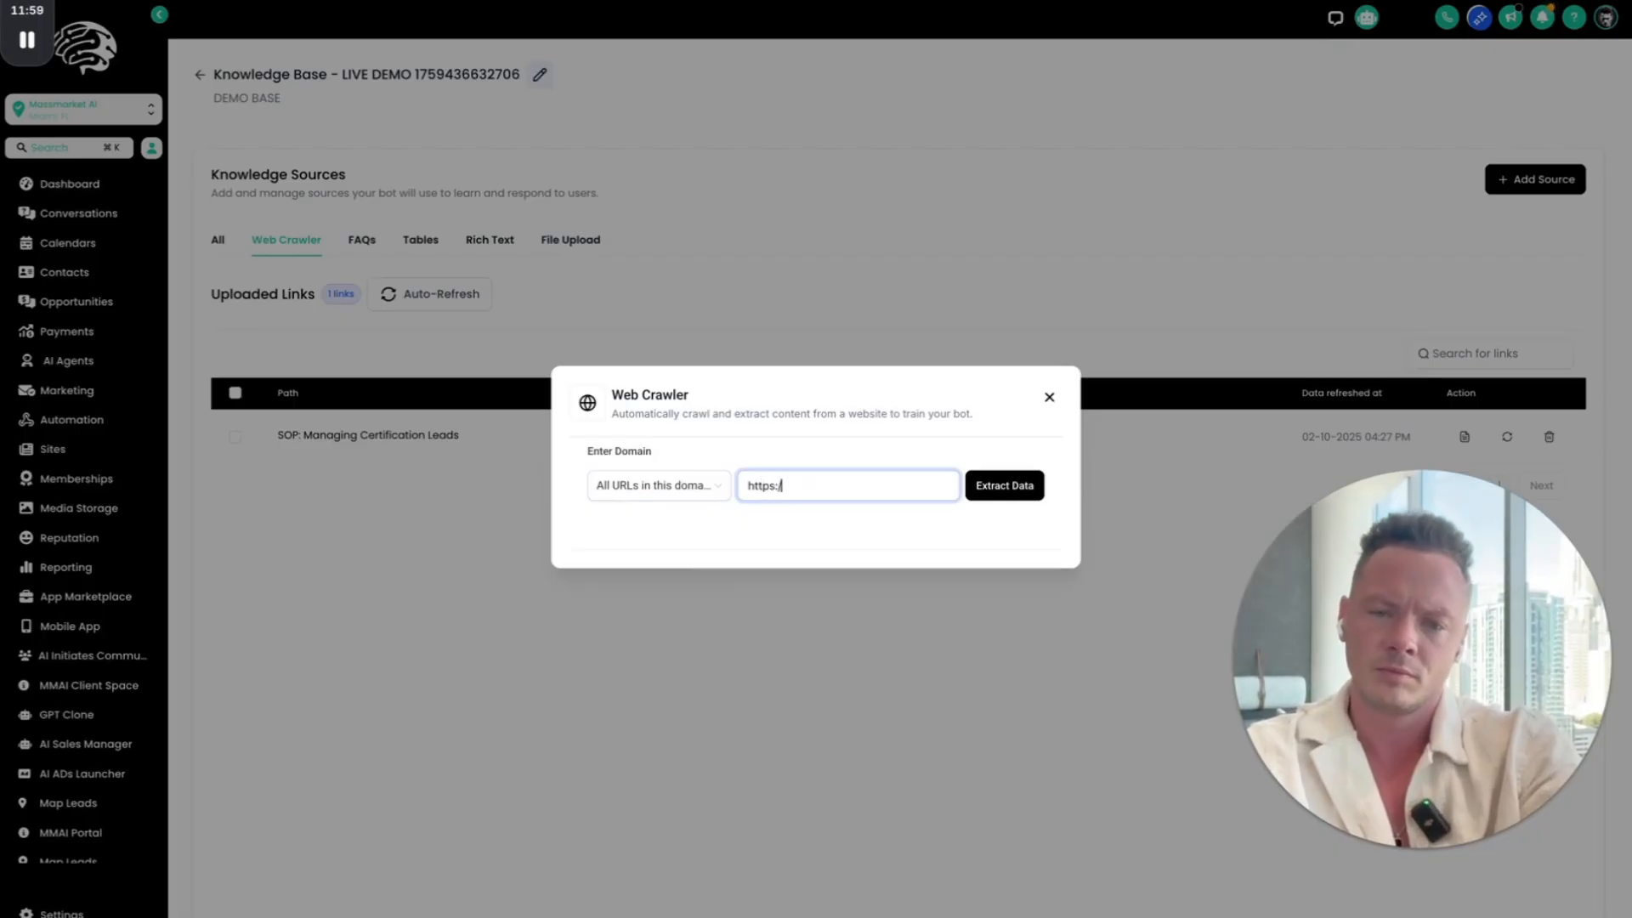
pyautogui.write('.ai')
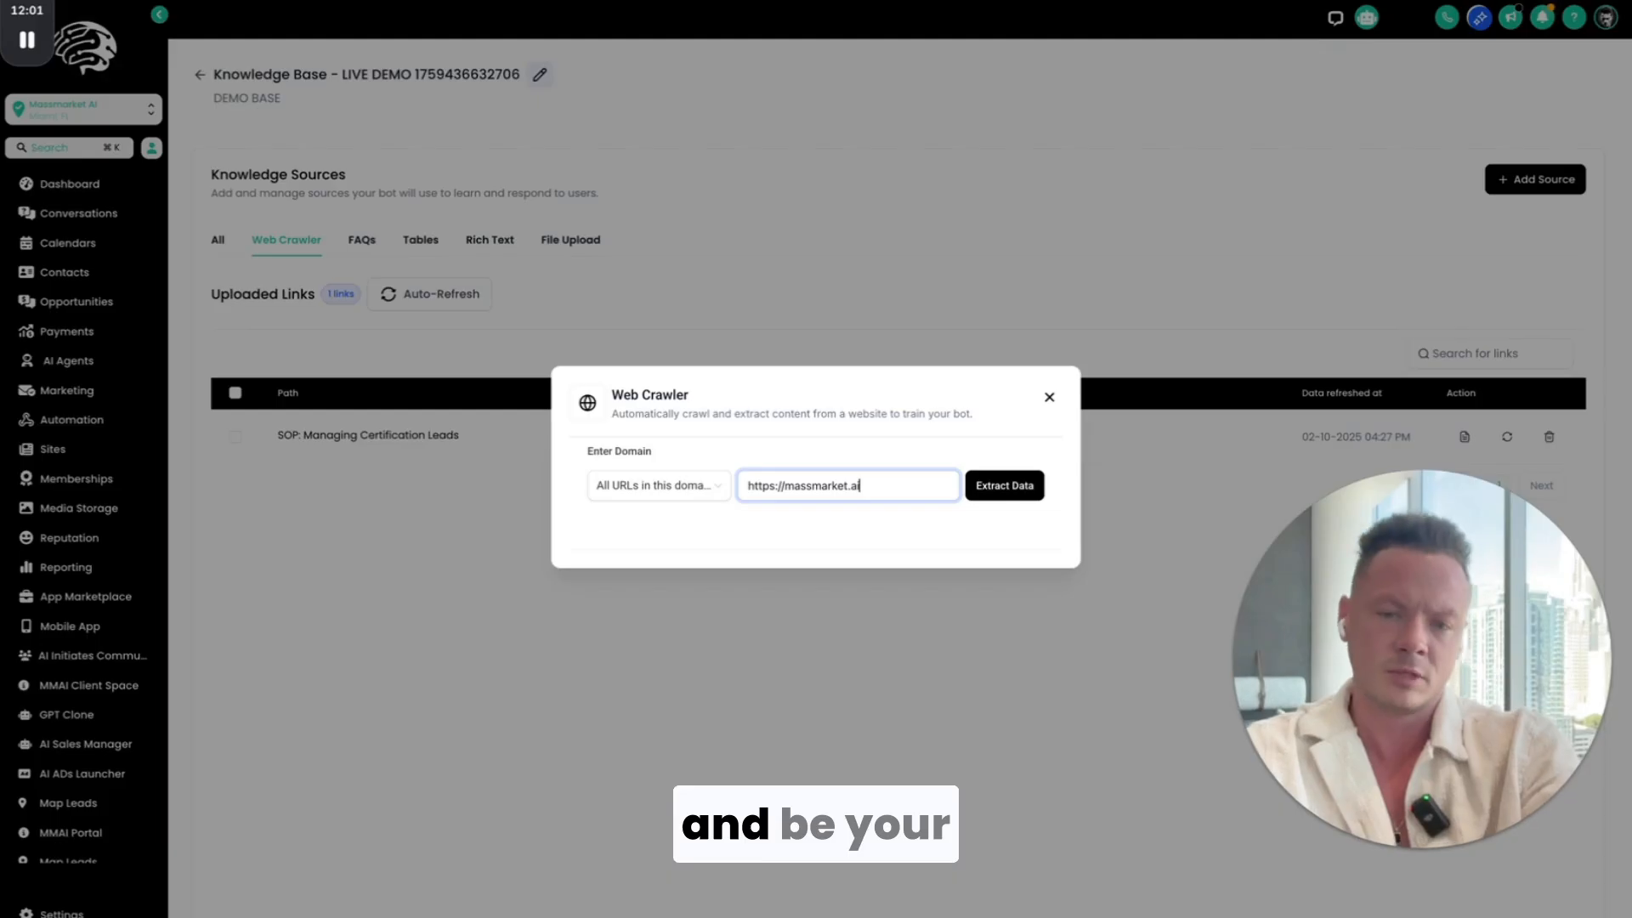
pyautogui.click(997, 492)
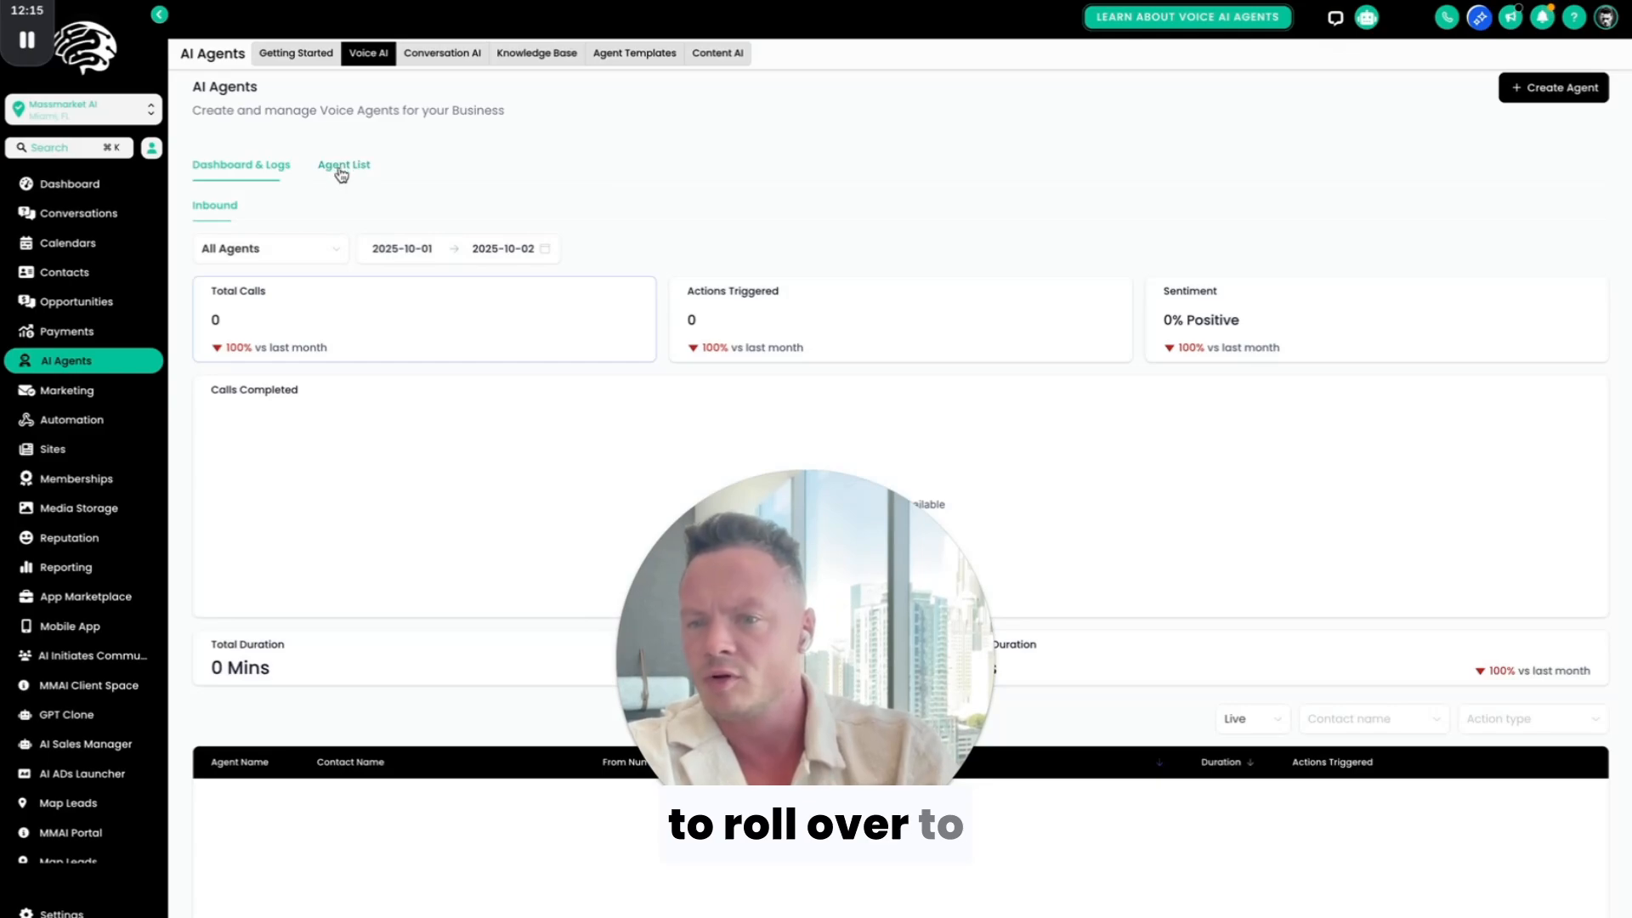
# Step: Start a new custom voice AI agent from the agent list and name it Live Build
pyautogui.click(342, 168)
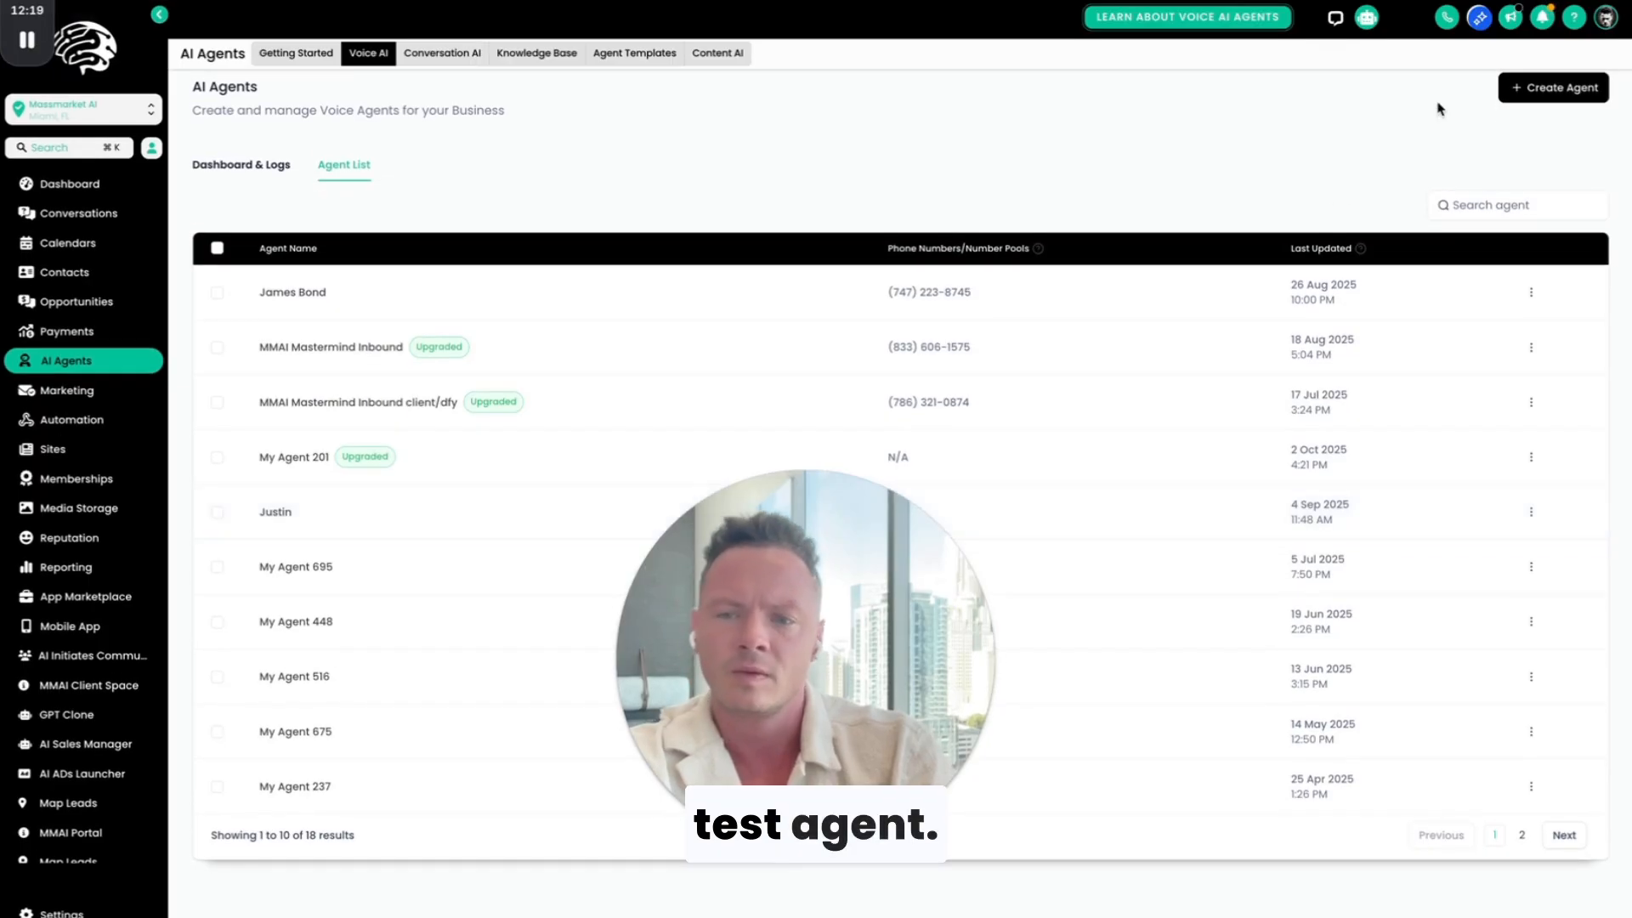
pyautogui.click(1558, 87)
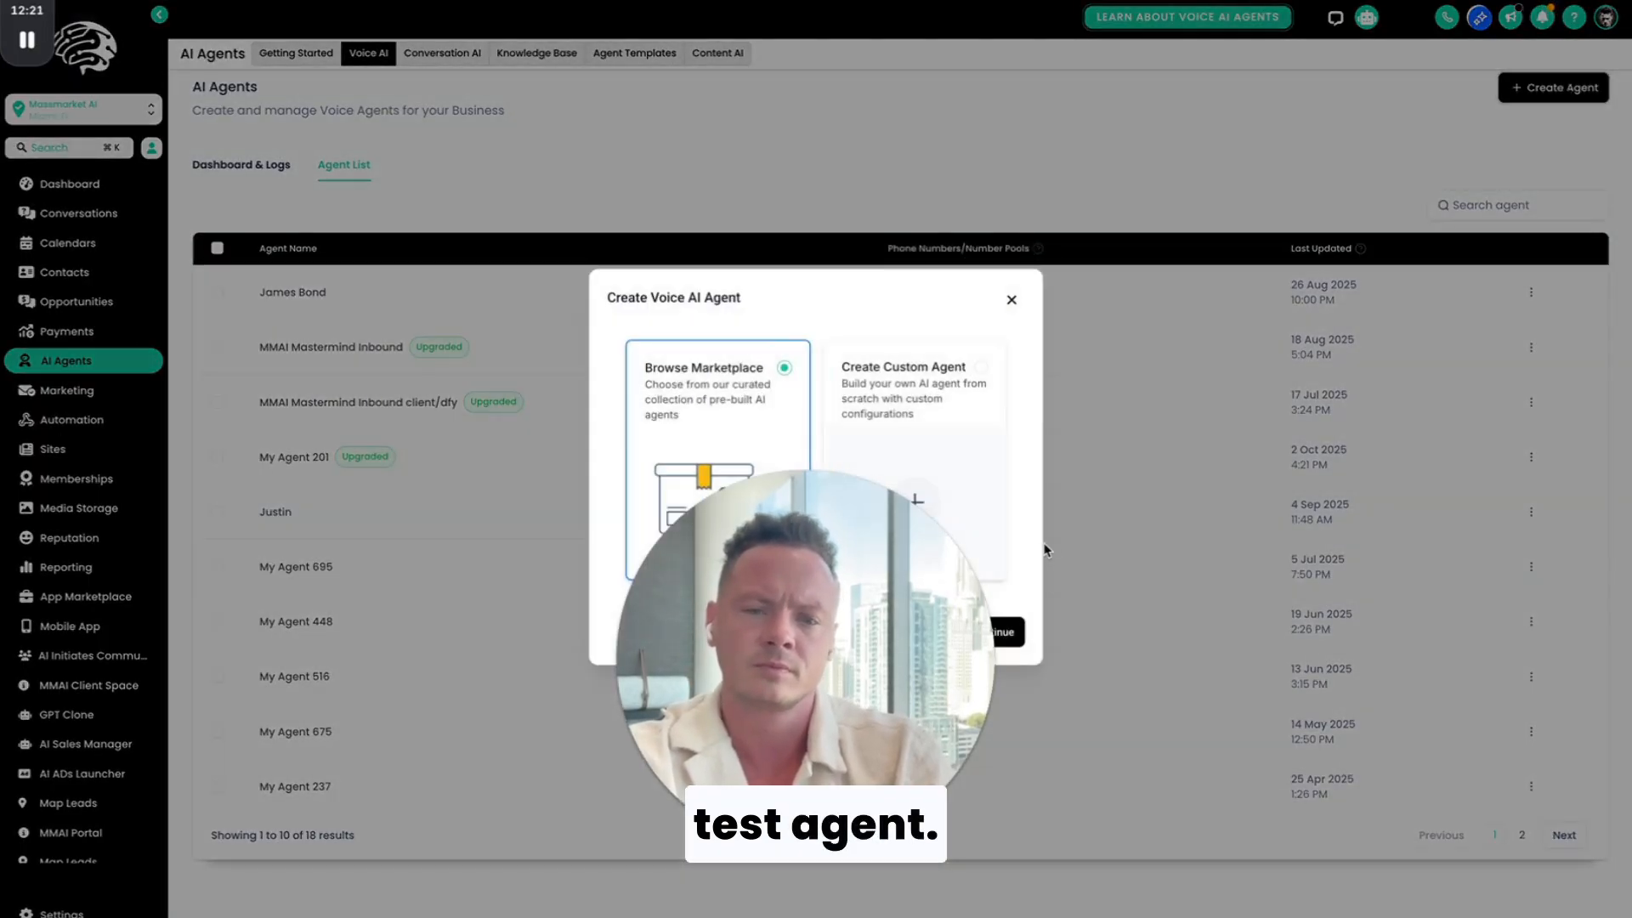
pyautogui.click(986, 364)
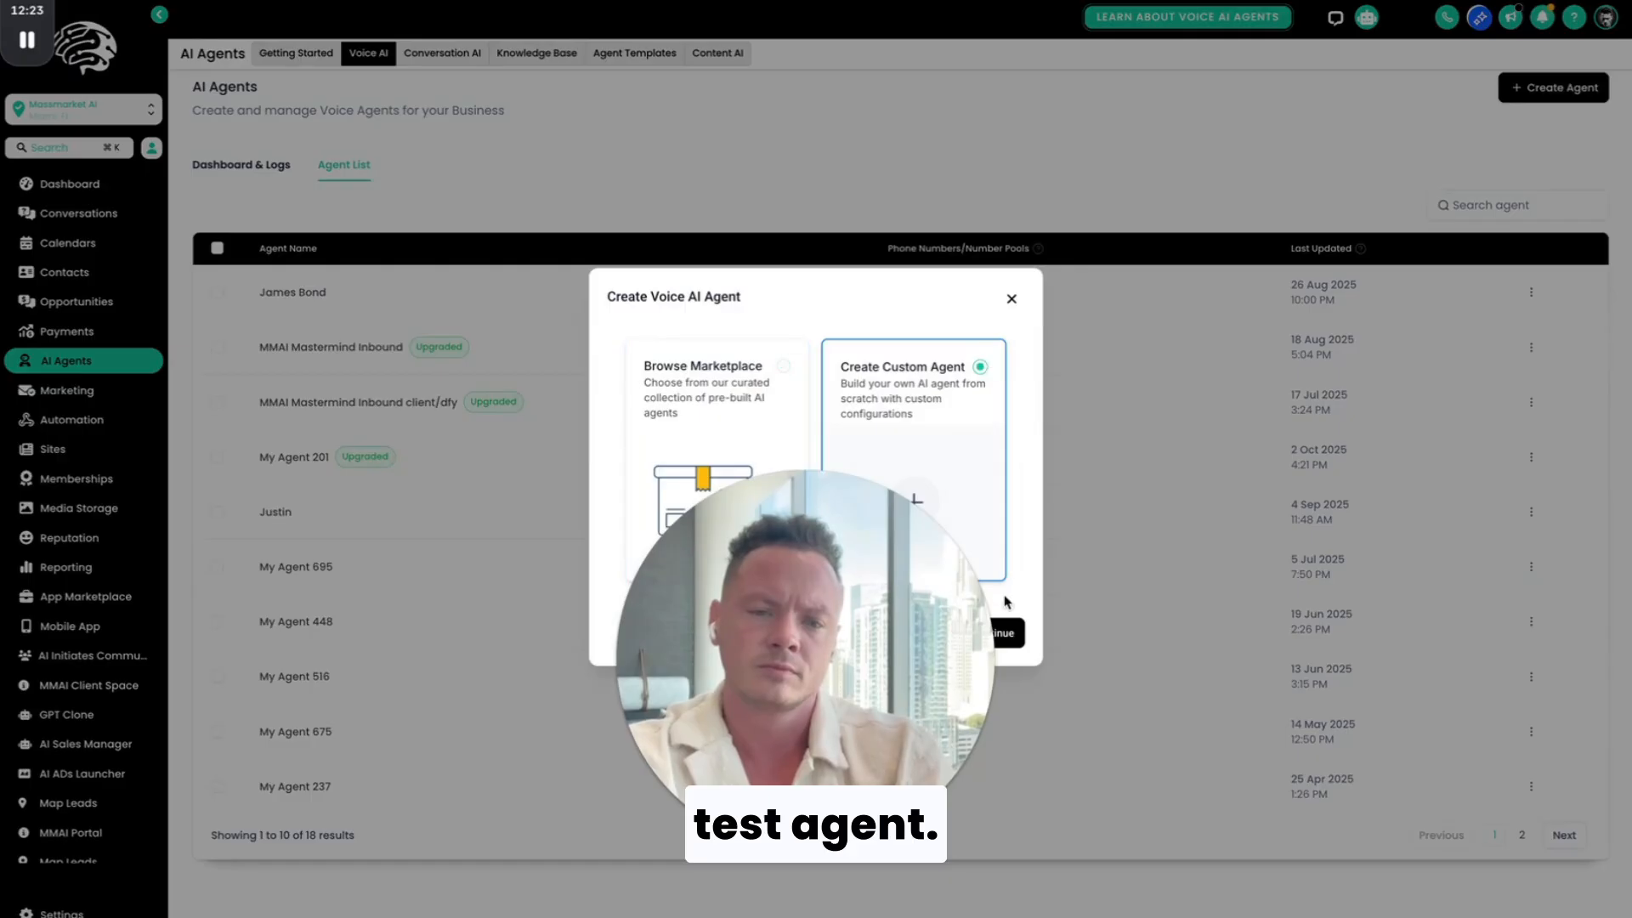
pyautogui.click(1010, 635)
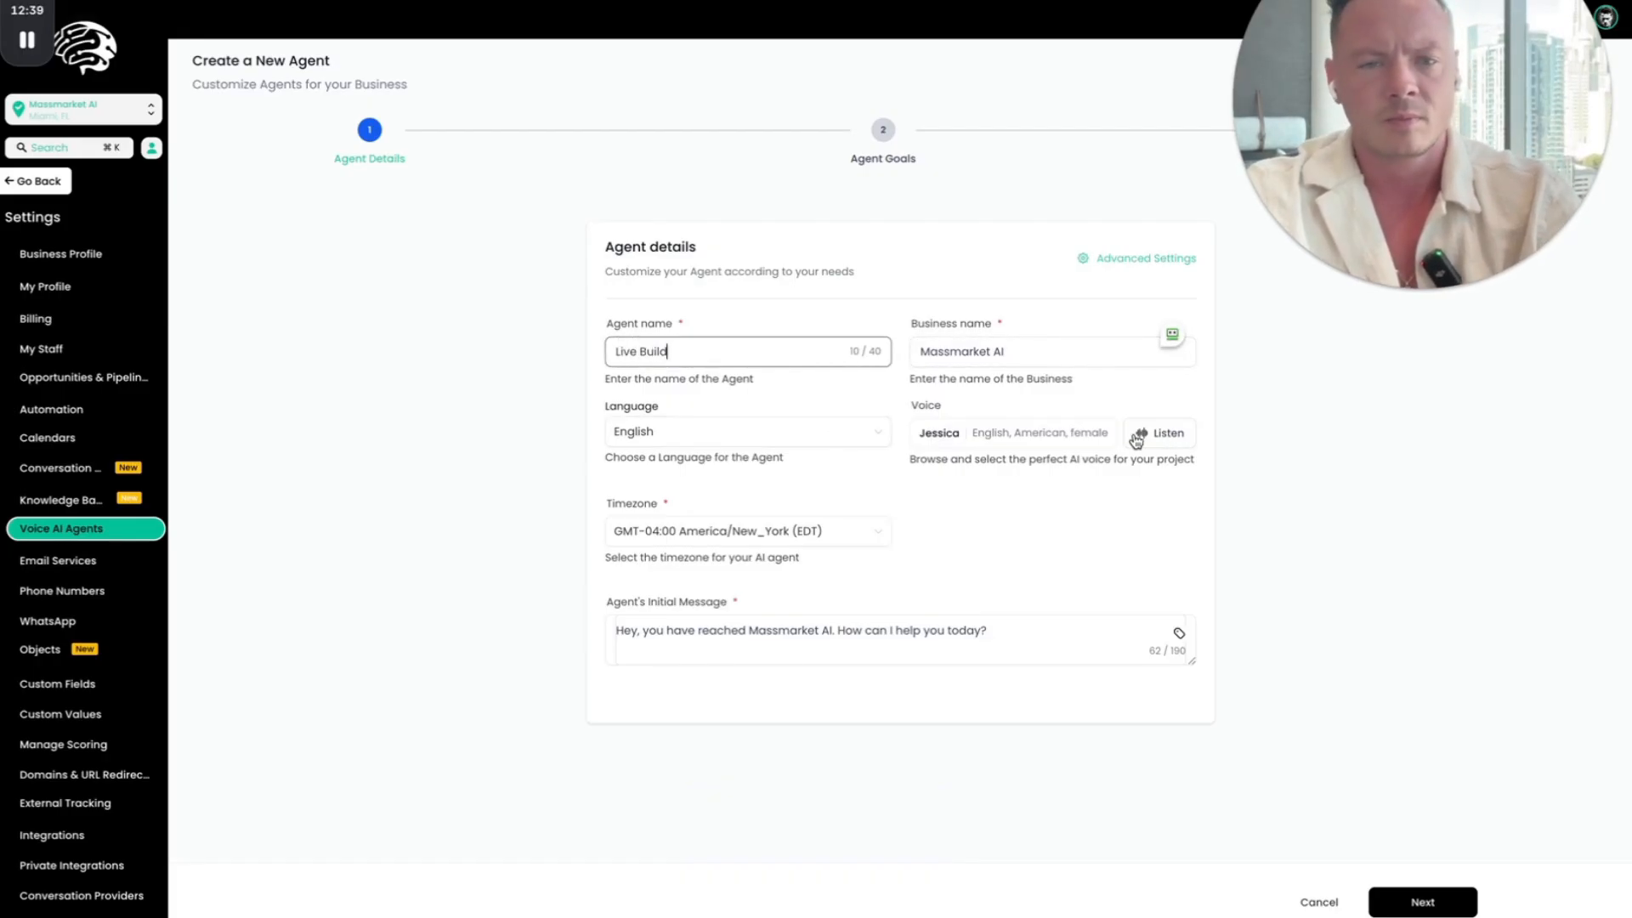
# Step: Choose Hope as the agent's voice, save it, and continue to the agent goals
pyautogui.click(999, 446)
pyautogui.scroll(-2, 542, 570)
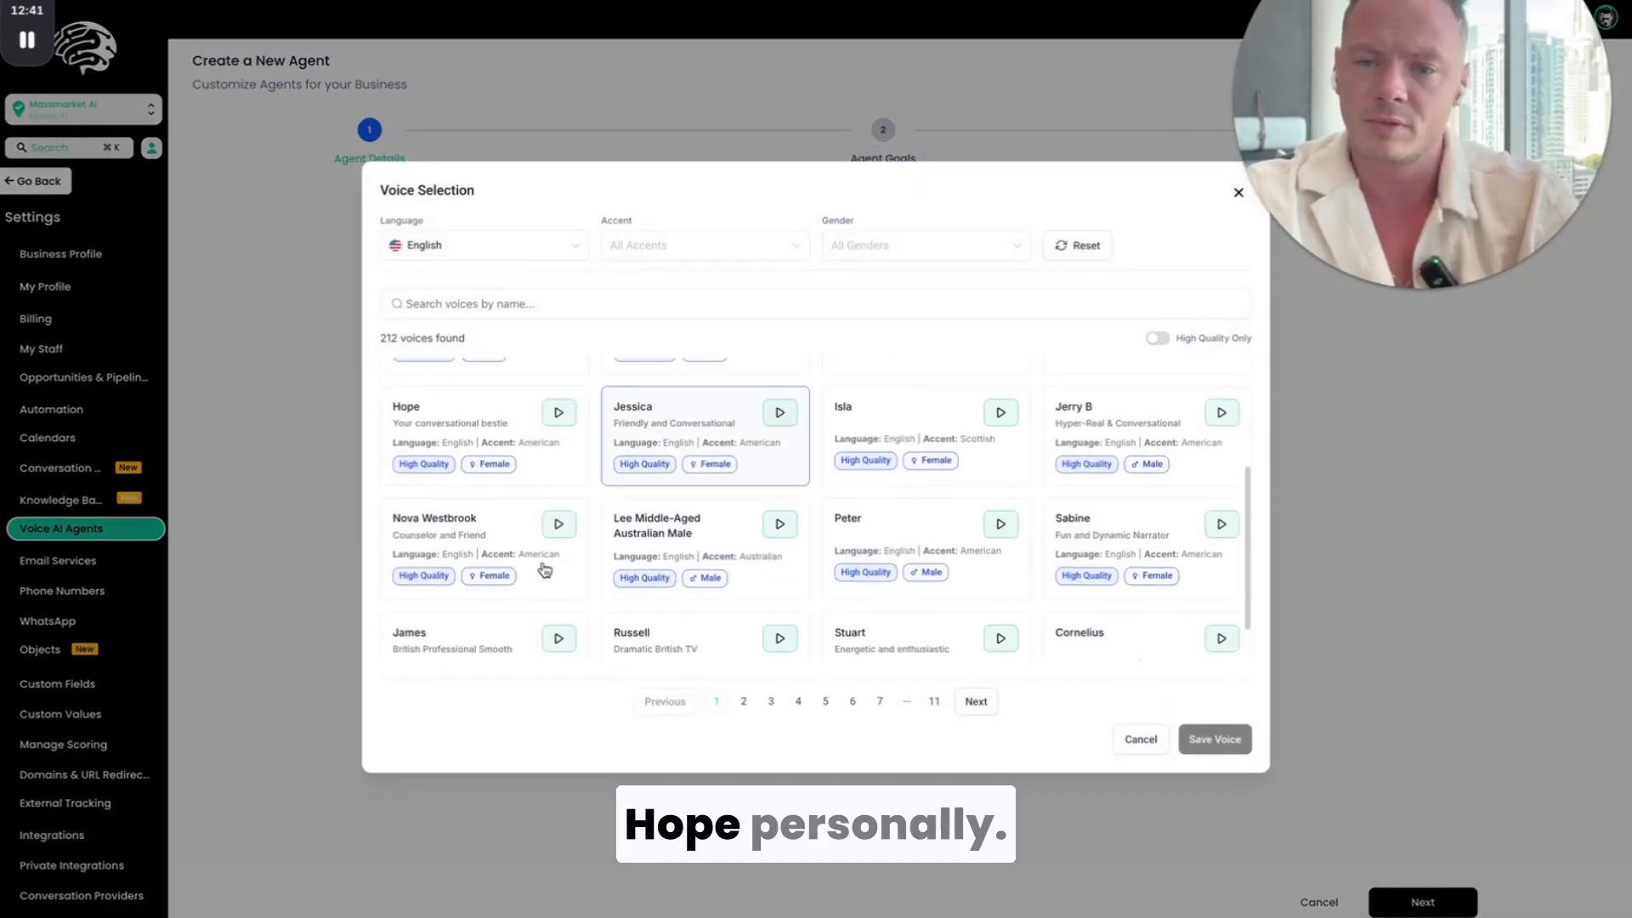
pyautogui.click(490, 434)
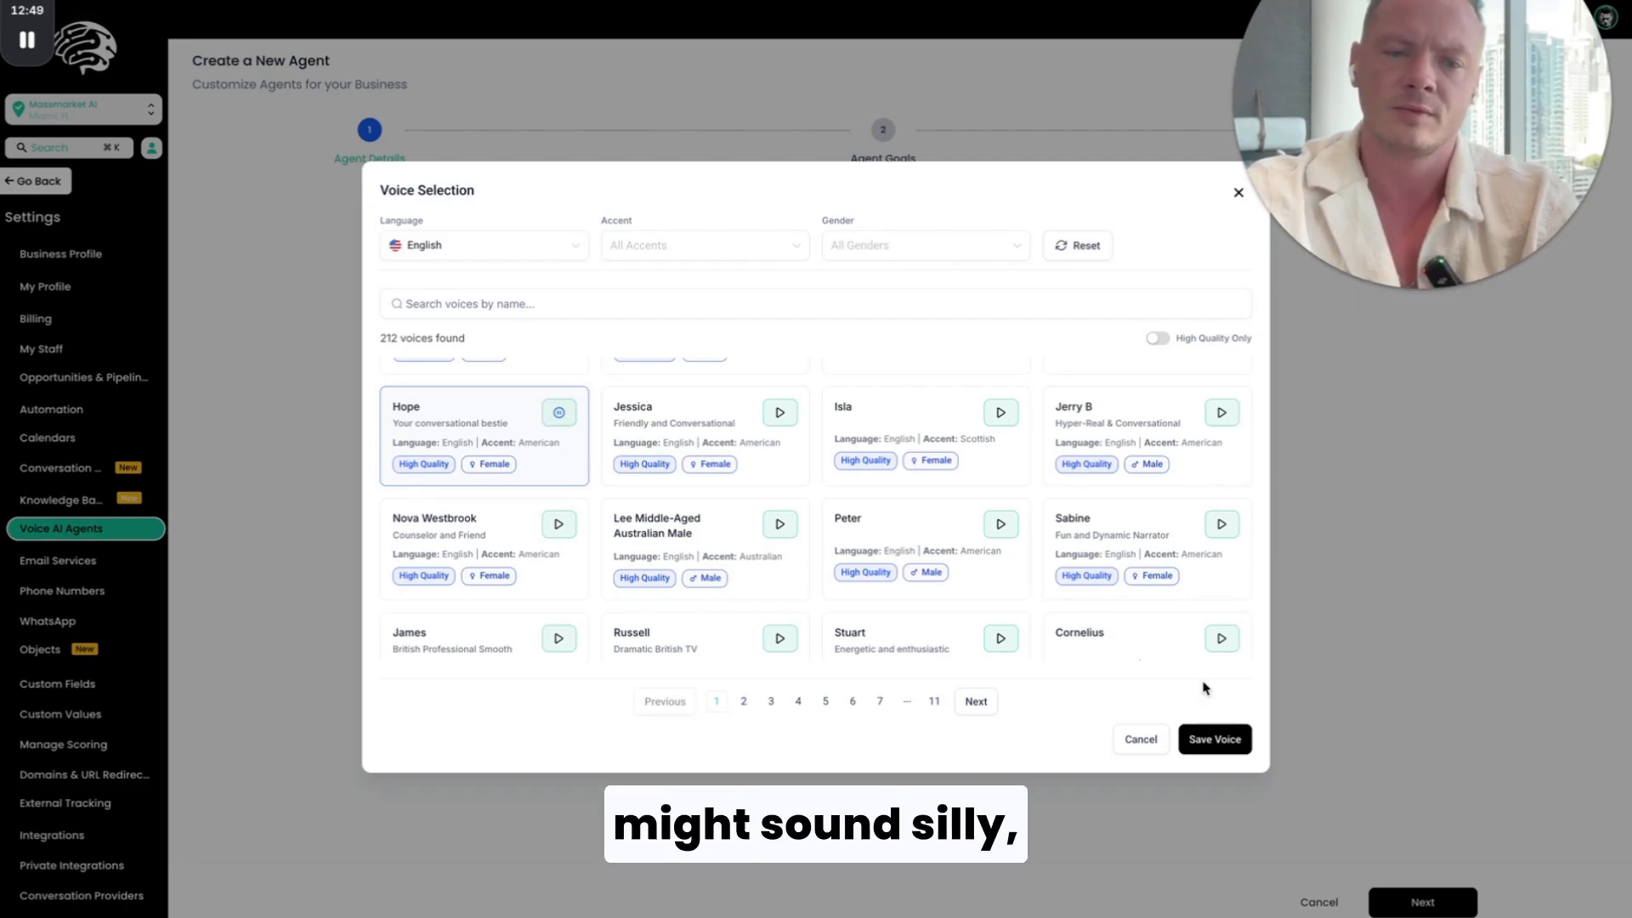
pyautogui.click(1215, 740)
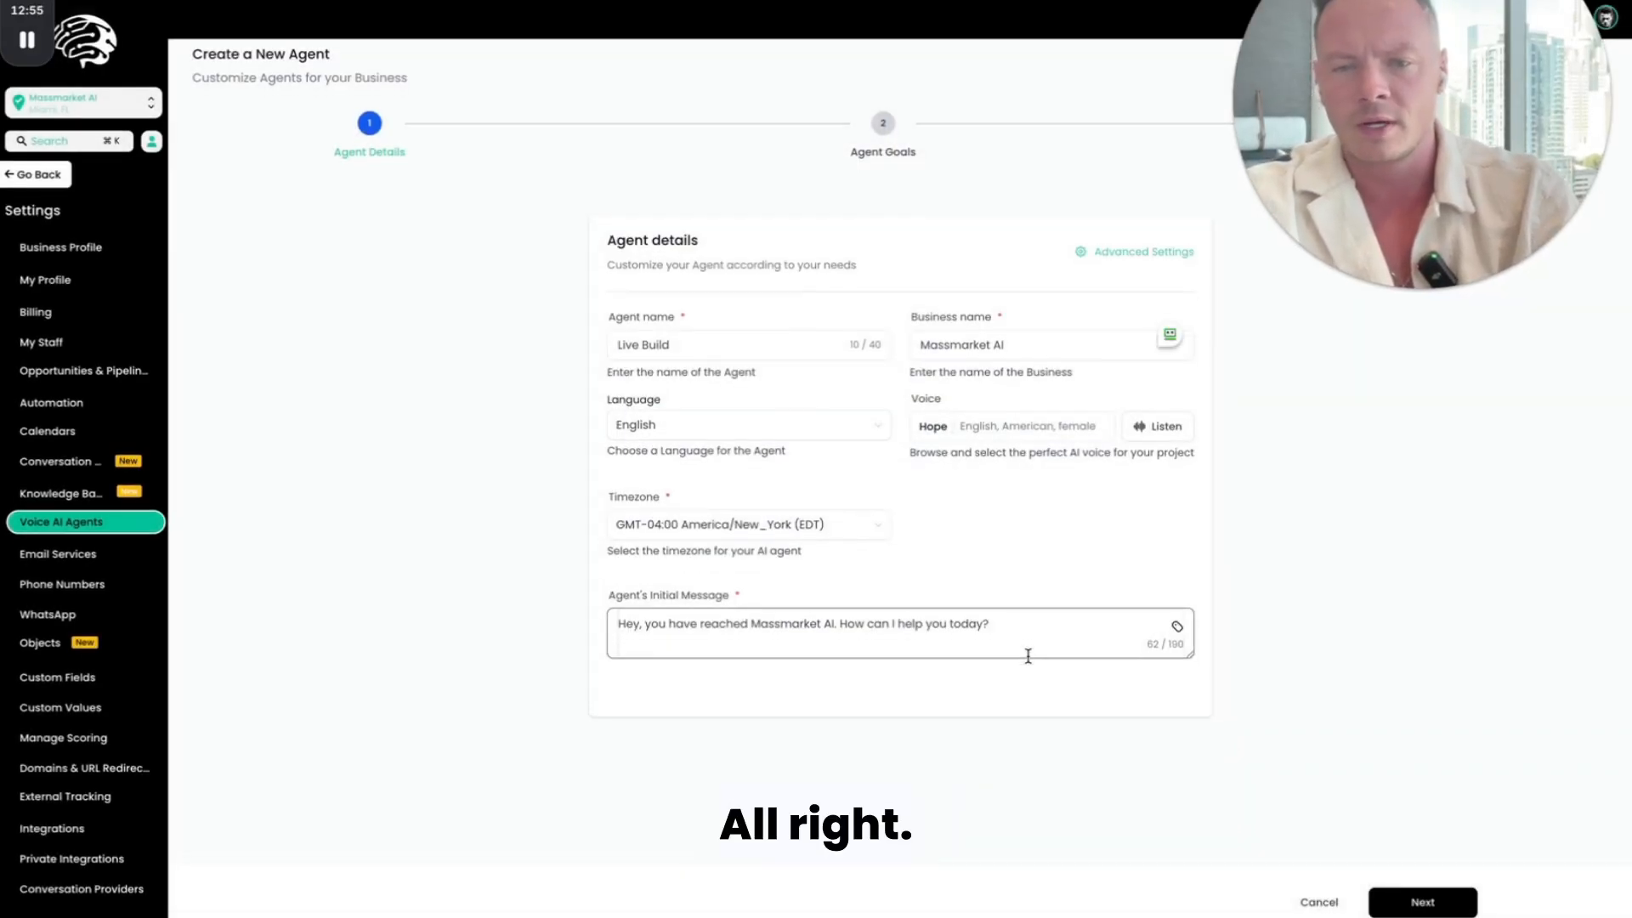
pyautogui.click(1410, 909)
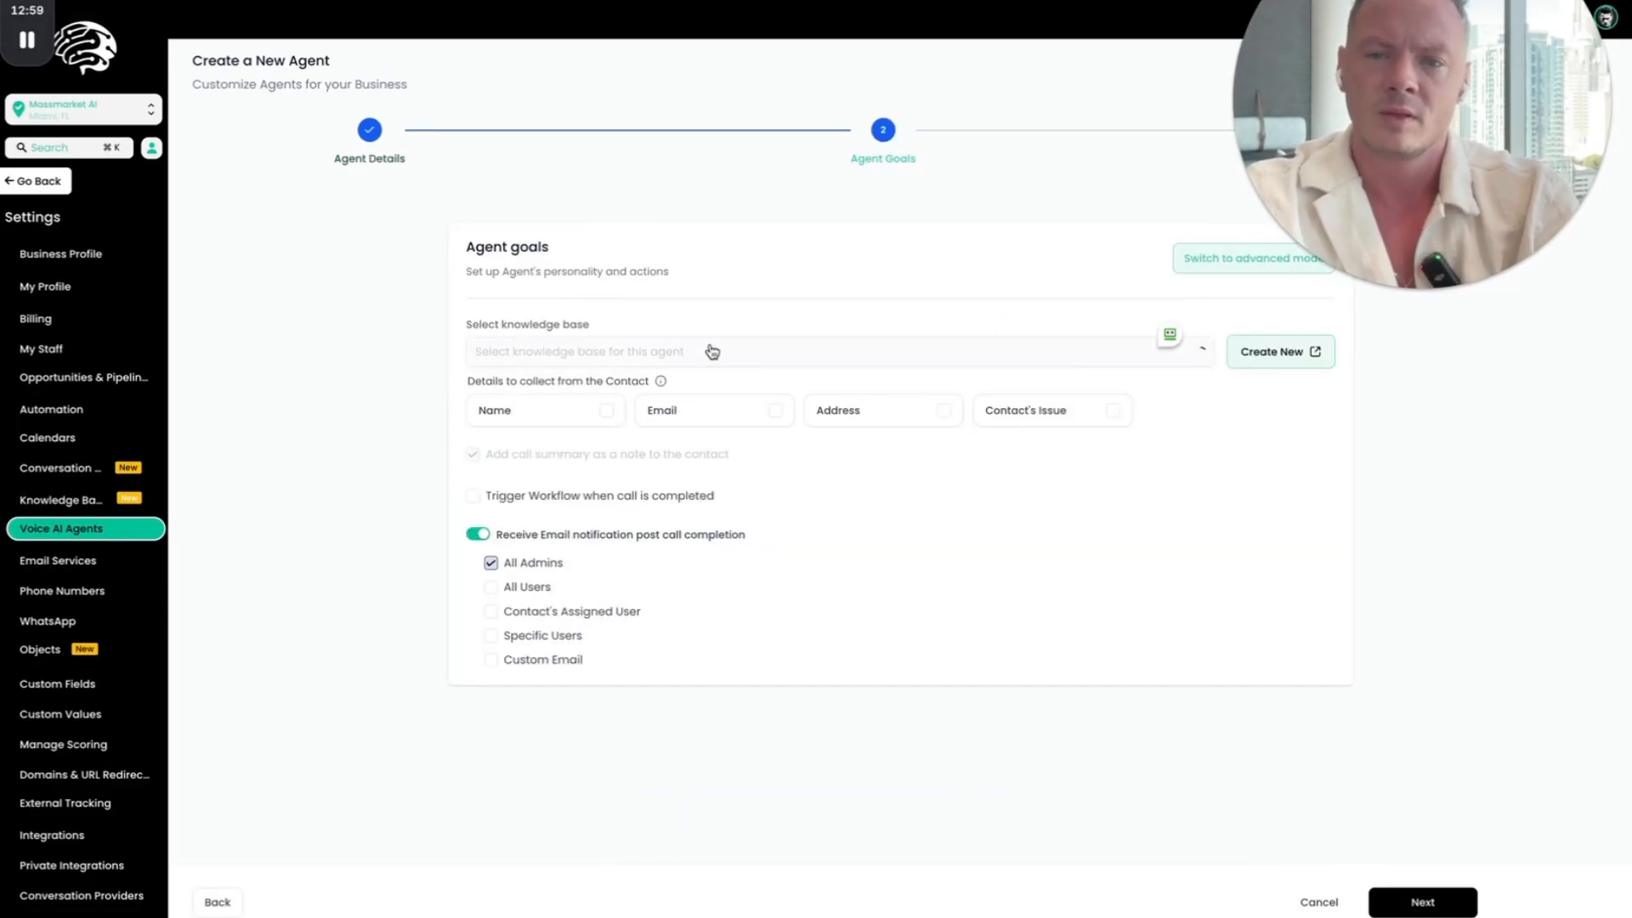
pyautogui.click(638, 364)
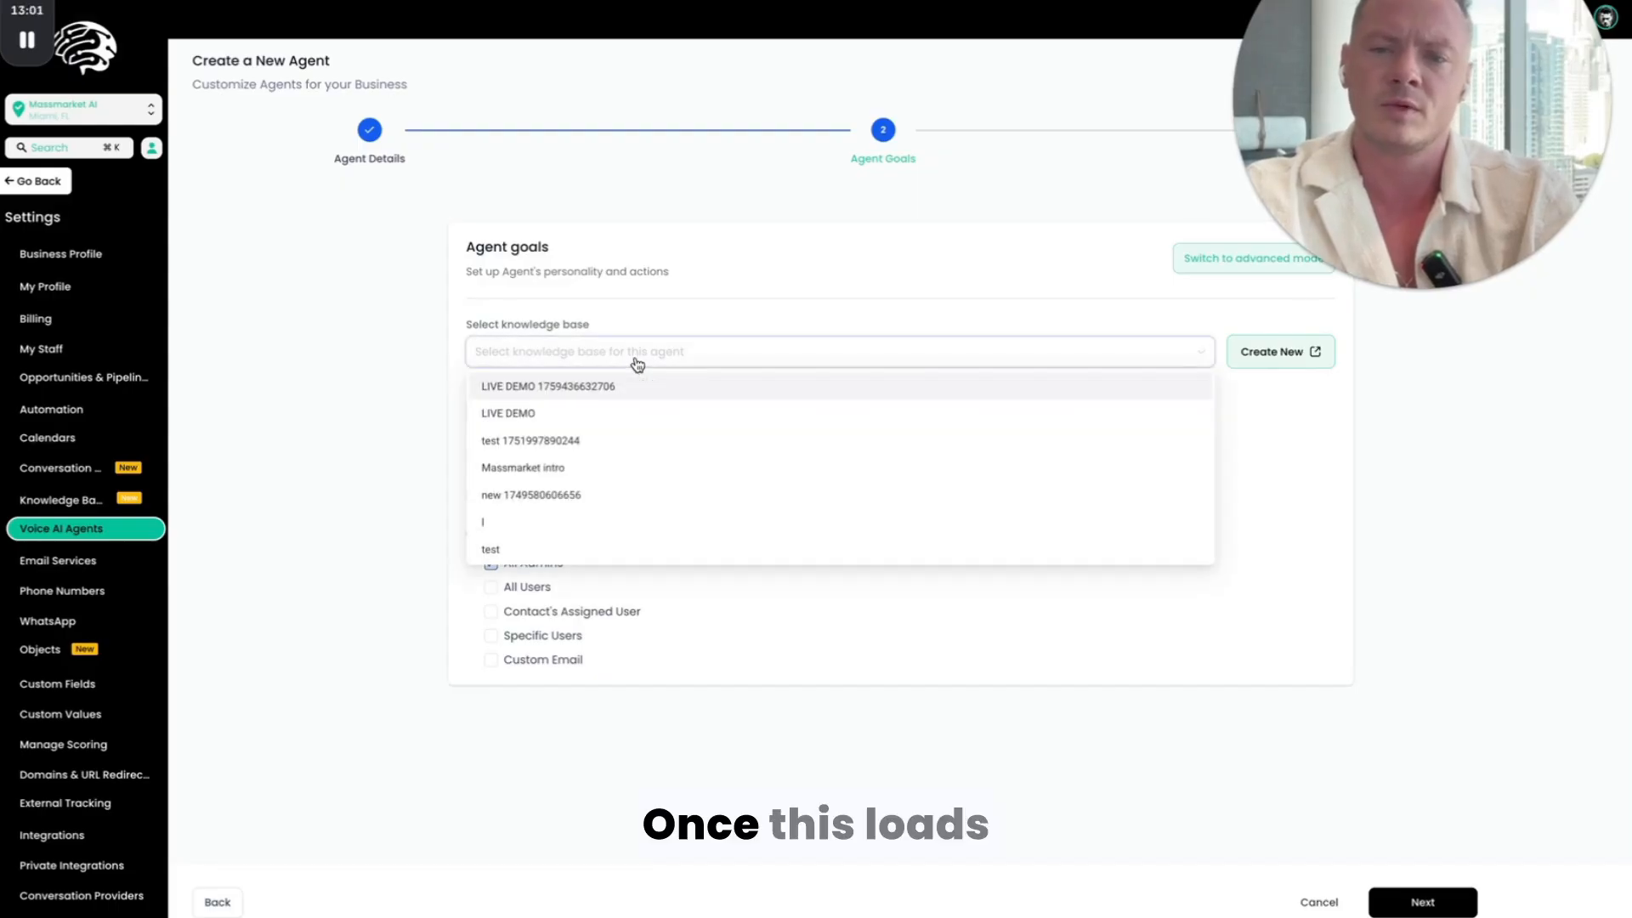
pyautogui.click(590, 413)
pyautogui.click(594, 350)
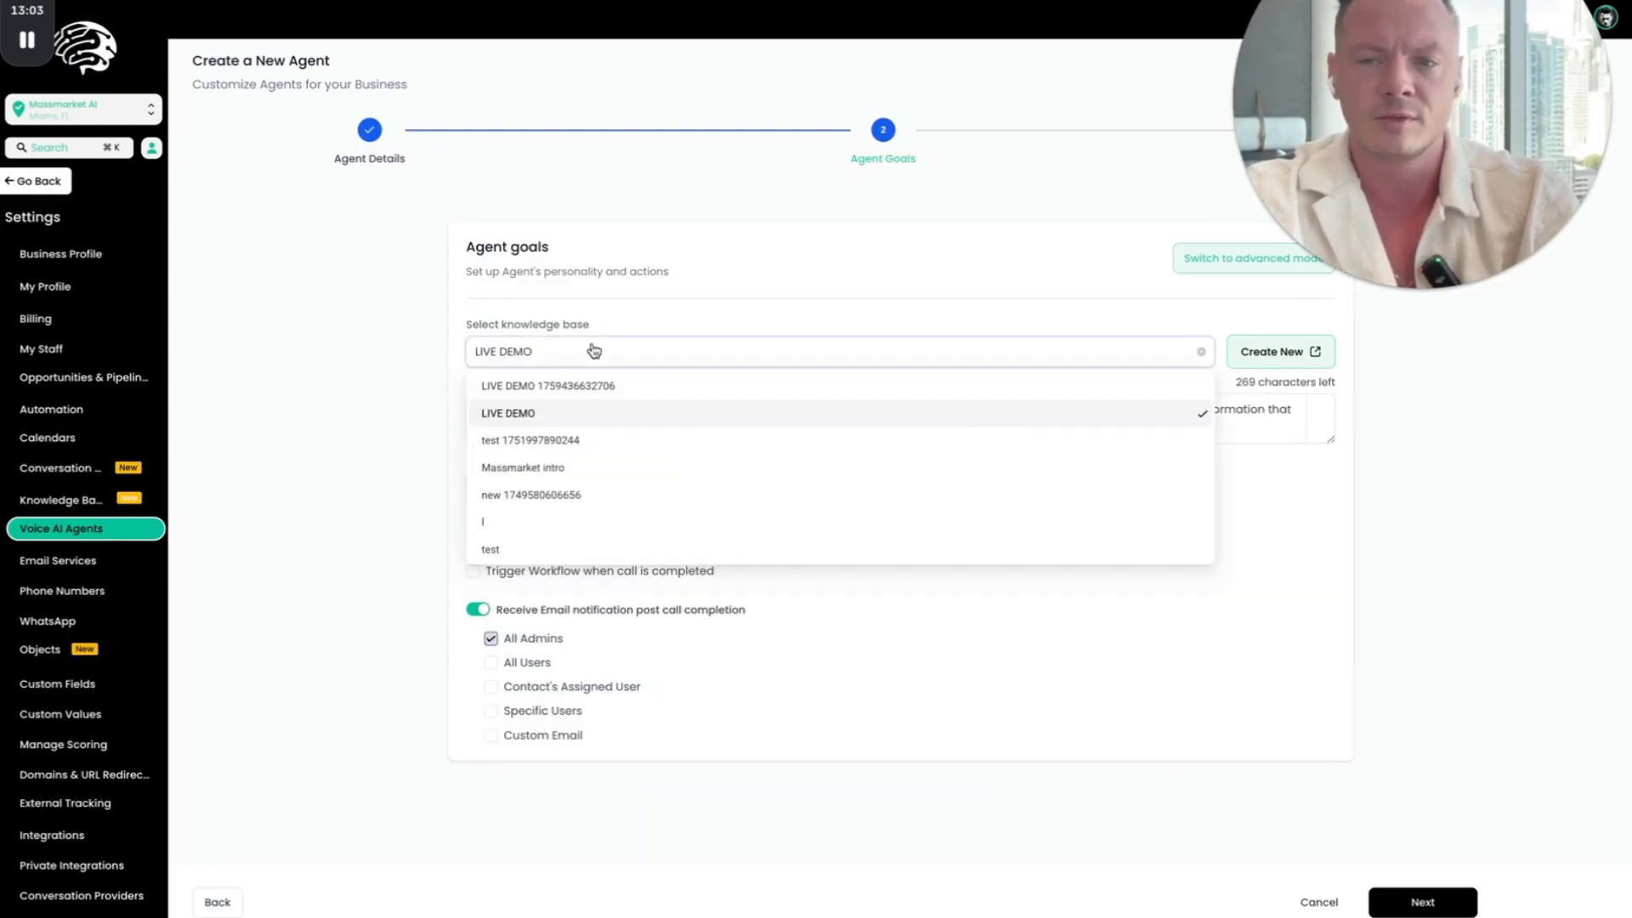
pyautogui.click(592, 388)
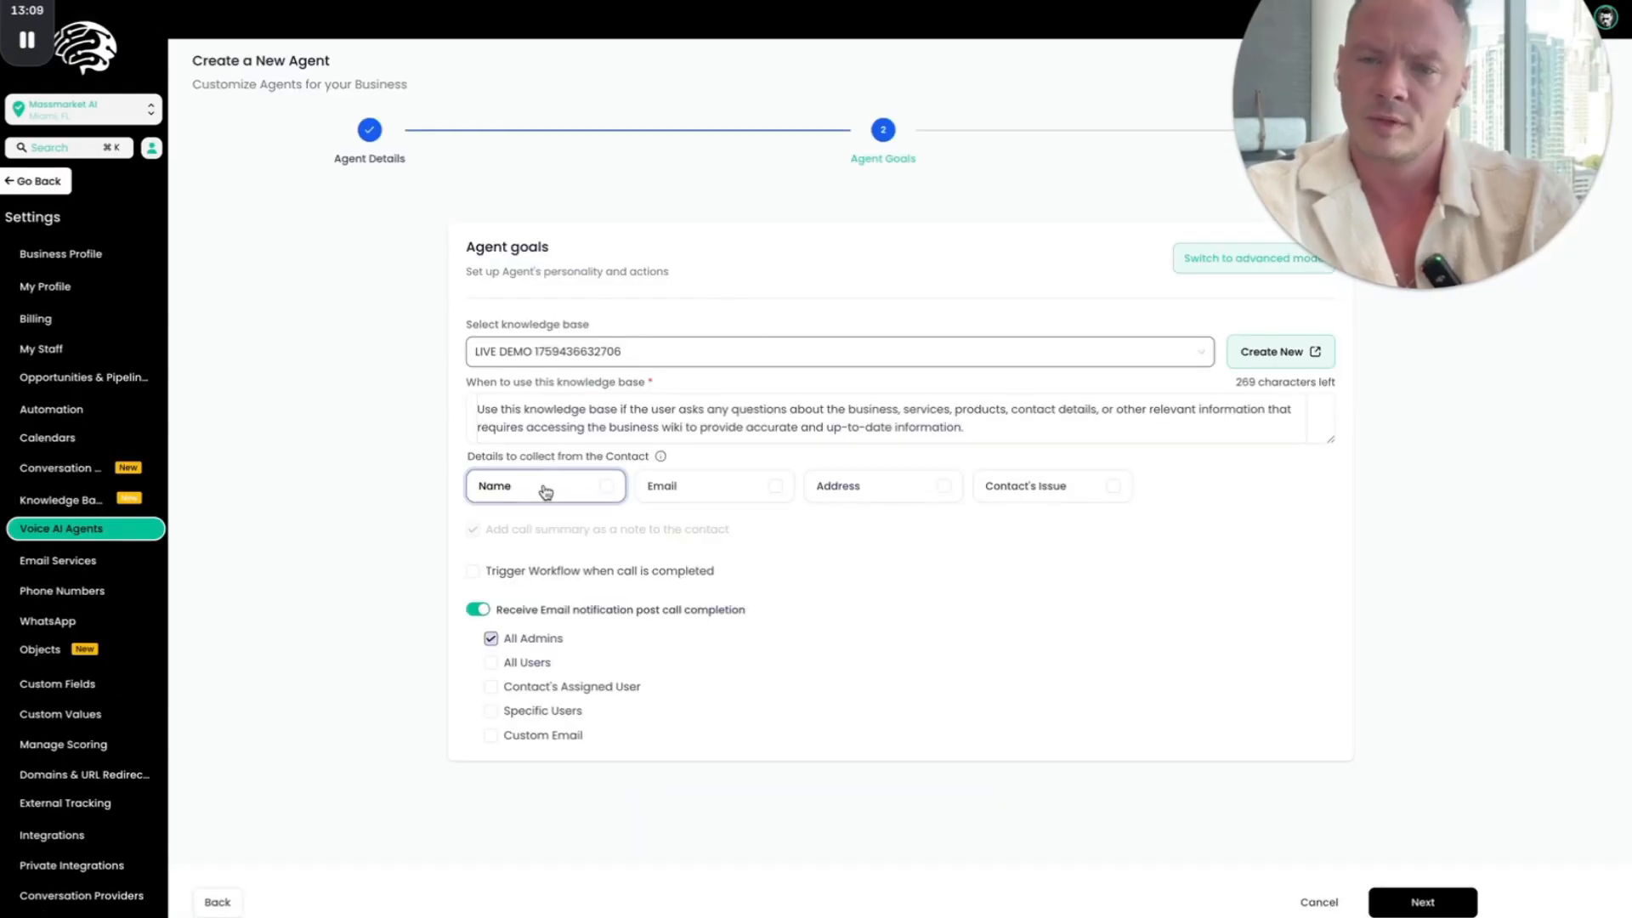
# Step: Have the agent collect the contact's Name, Email and Contact's Issue, and continue to Phone and Availability
pyautogui.click(605, 486)
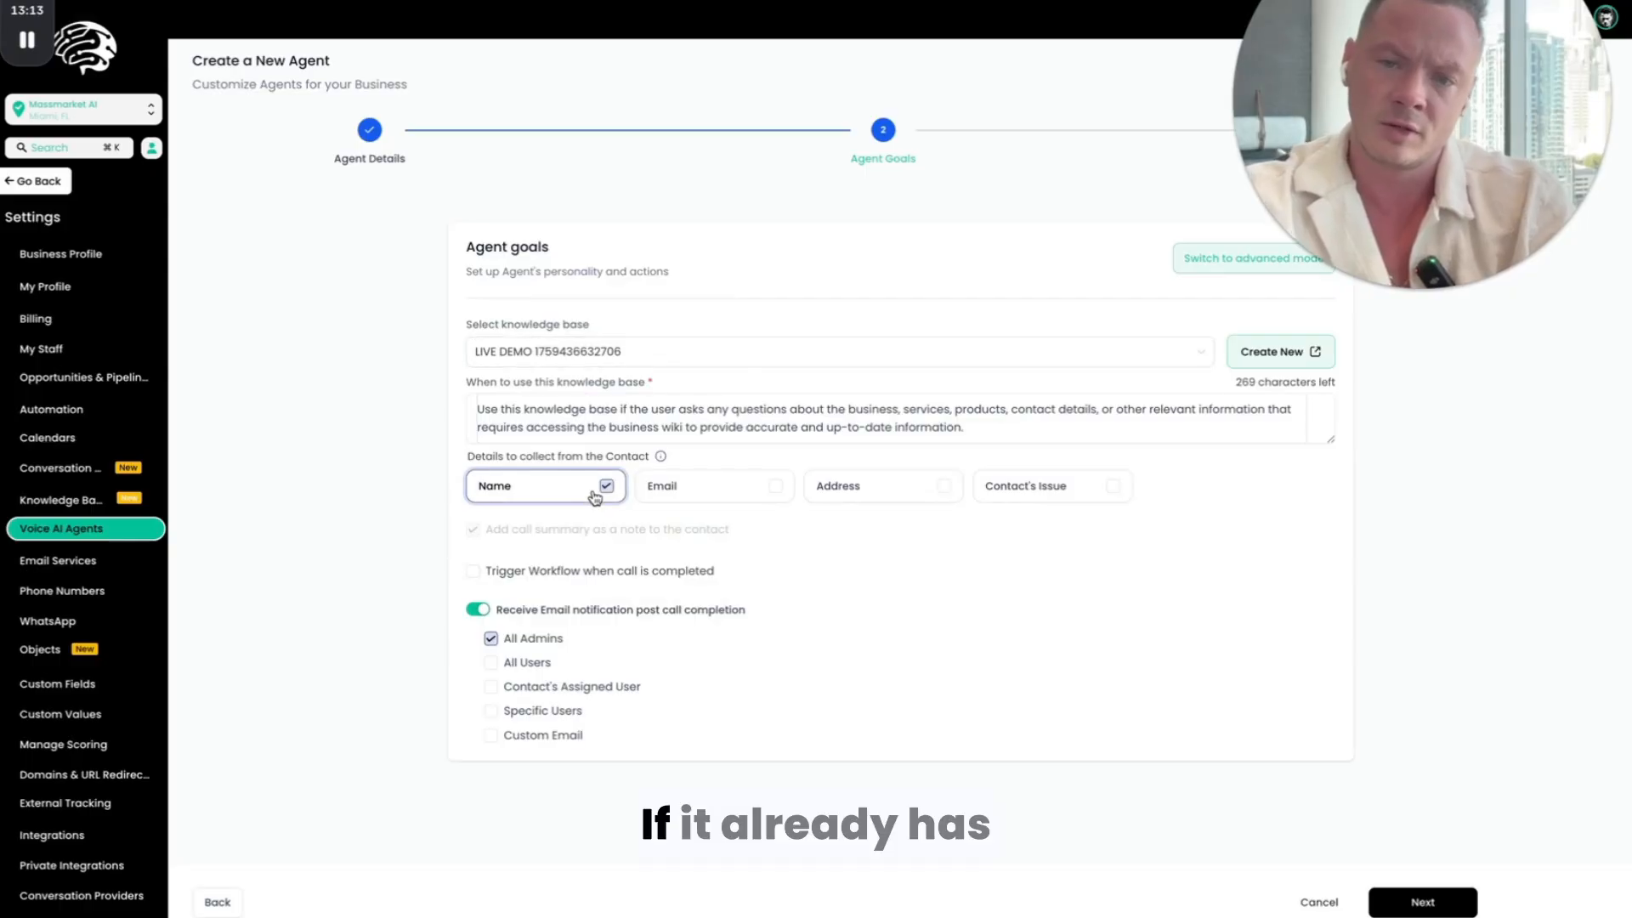
pyautogui.moveTo(660, 459)
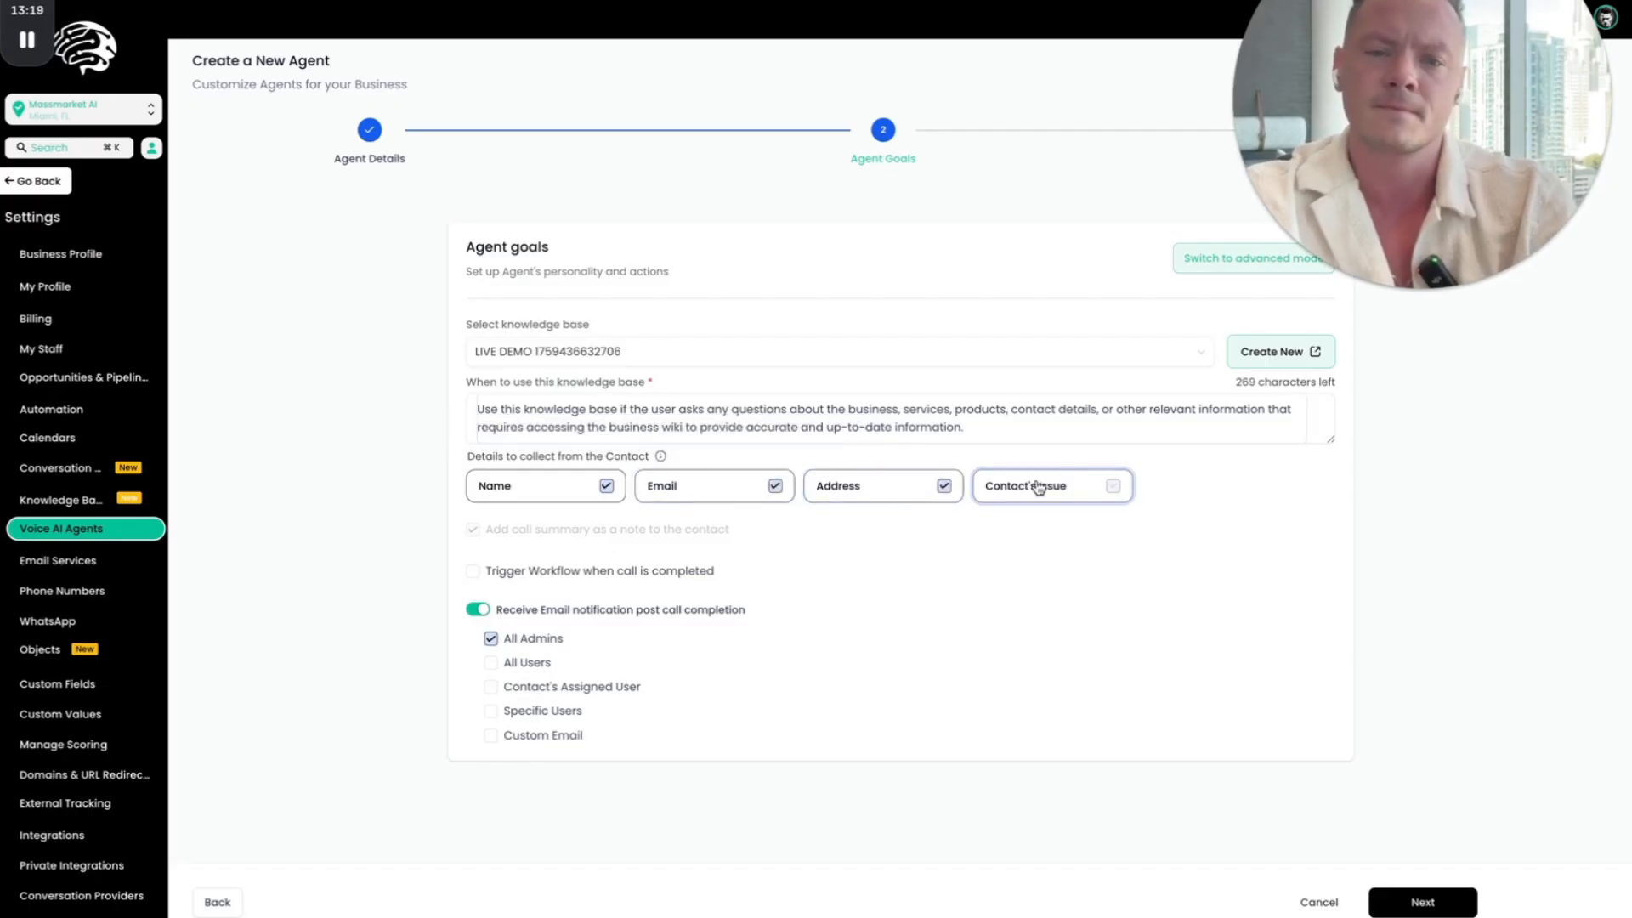
pyautogui.click(474, 573)
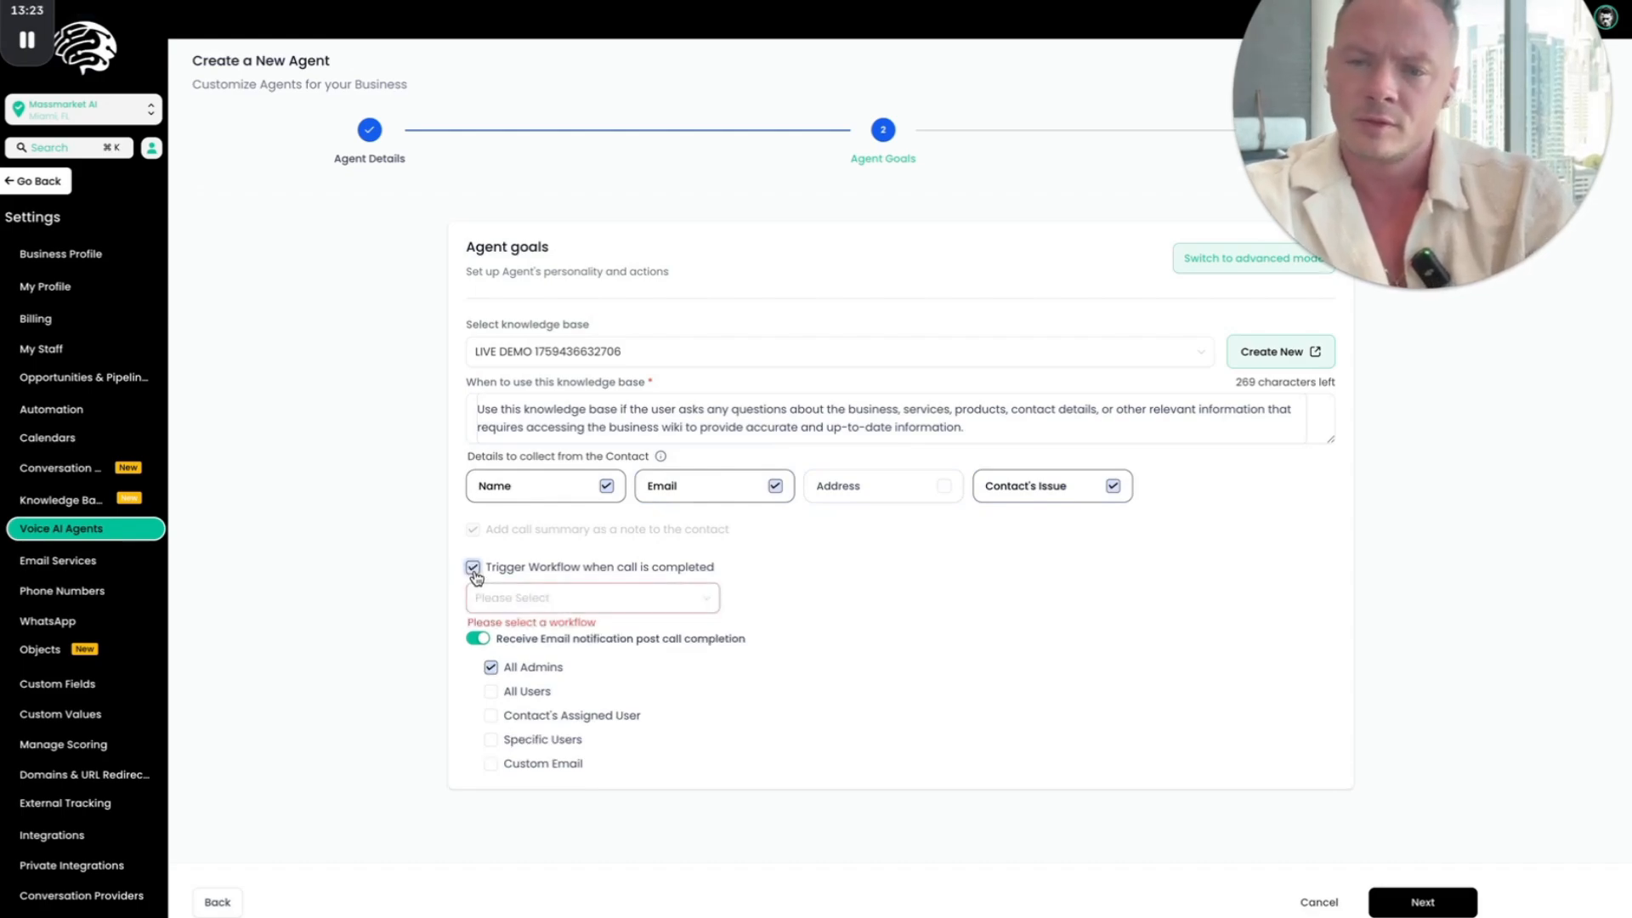
pyautogui.click(472, 568)
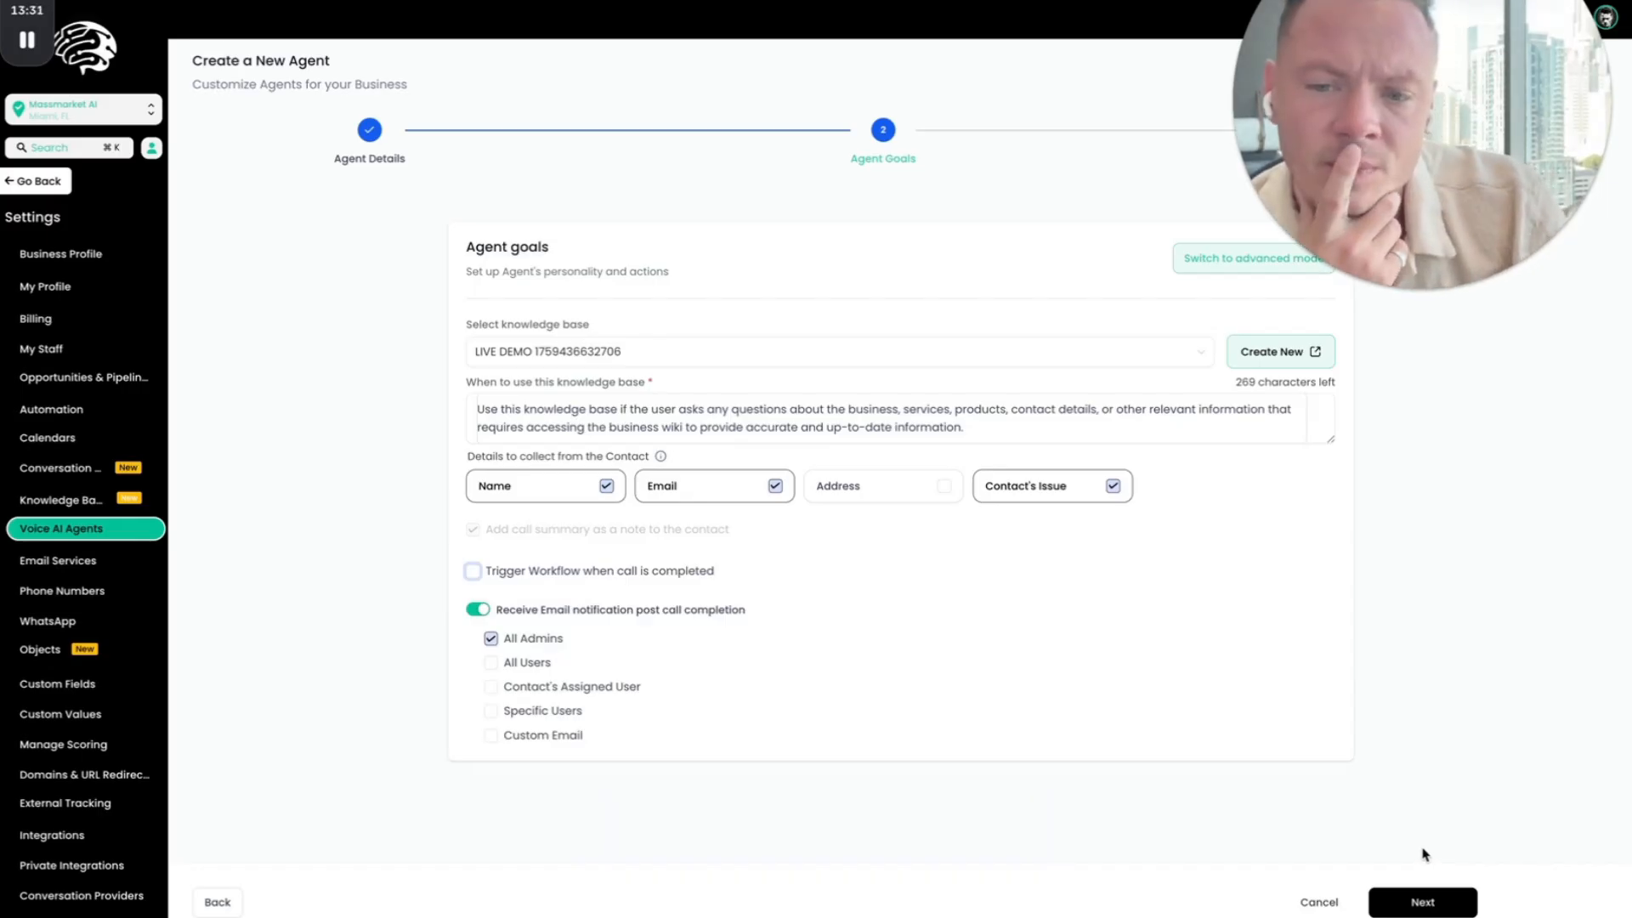
pyautogui.click(1426, 904)
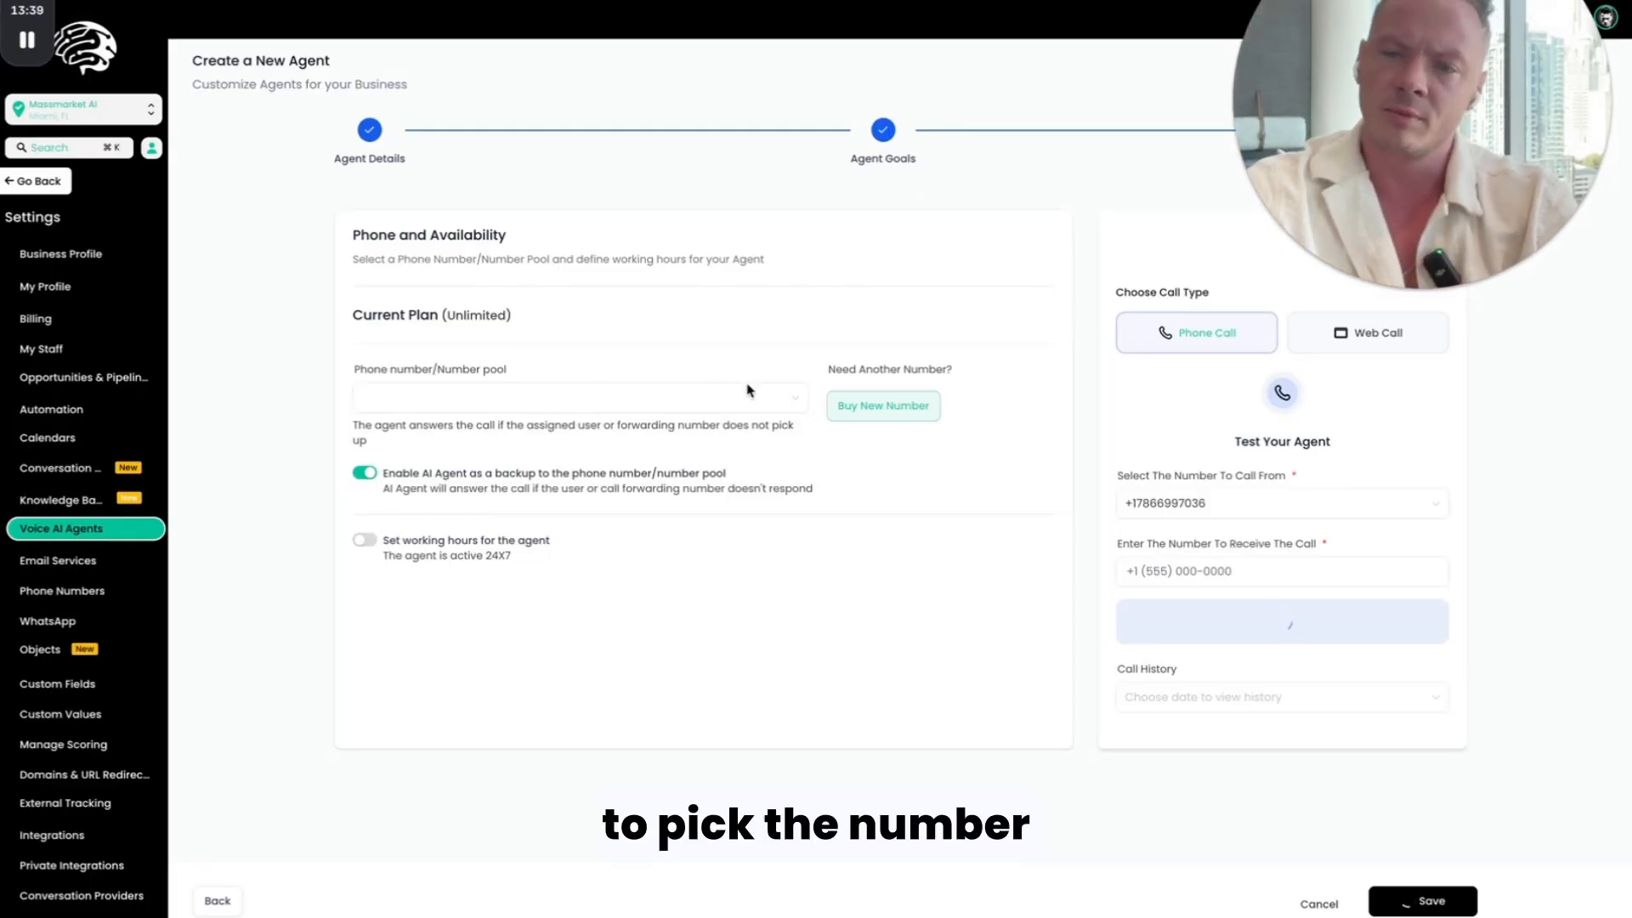
# Step: Assign the first listed phone number to the agent and save the agent
pyautogui.click(621, 399)
pyautogui.click(644, 401)
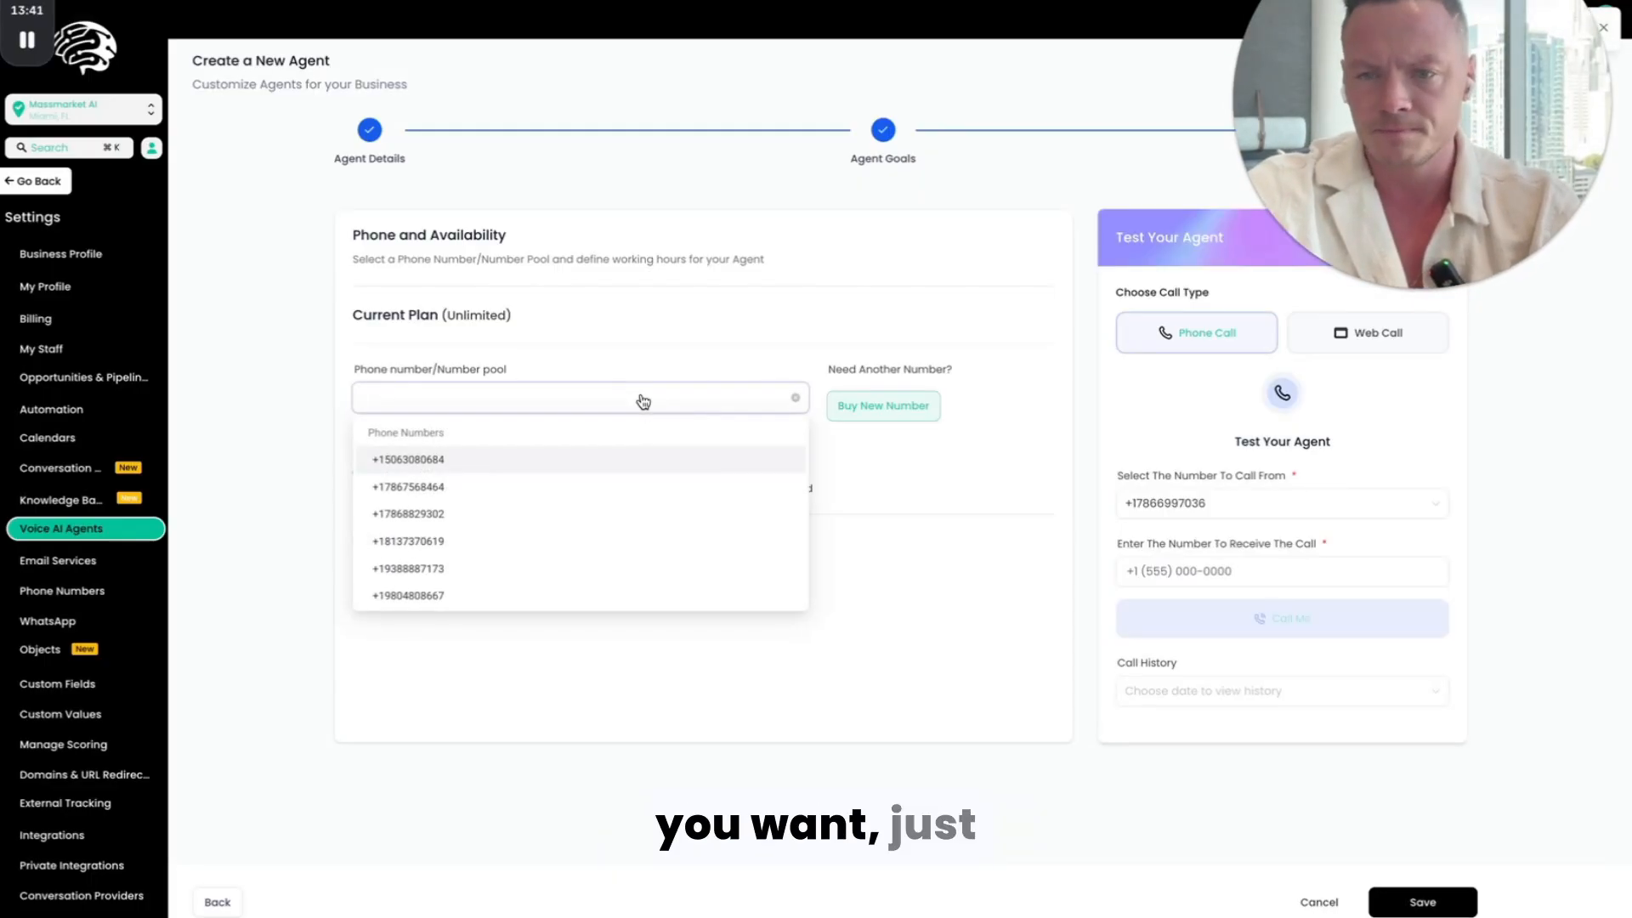
pyautogui.click(607, 463)
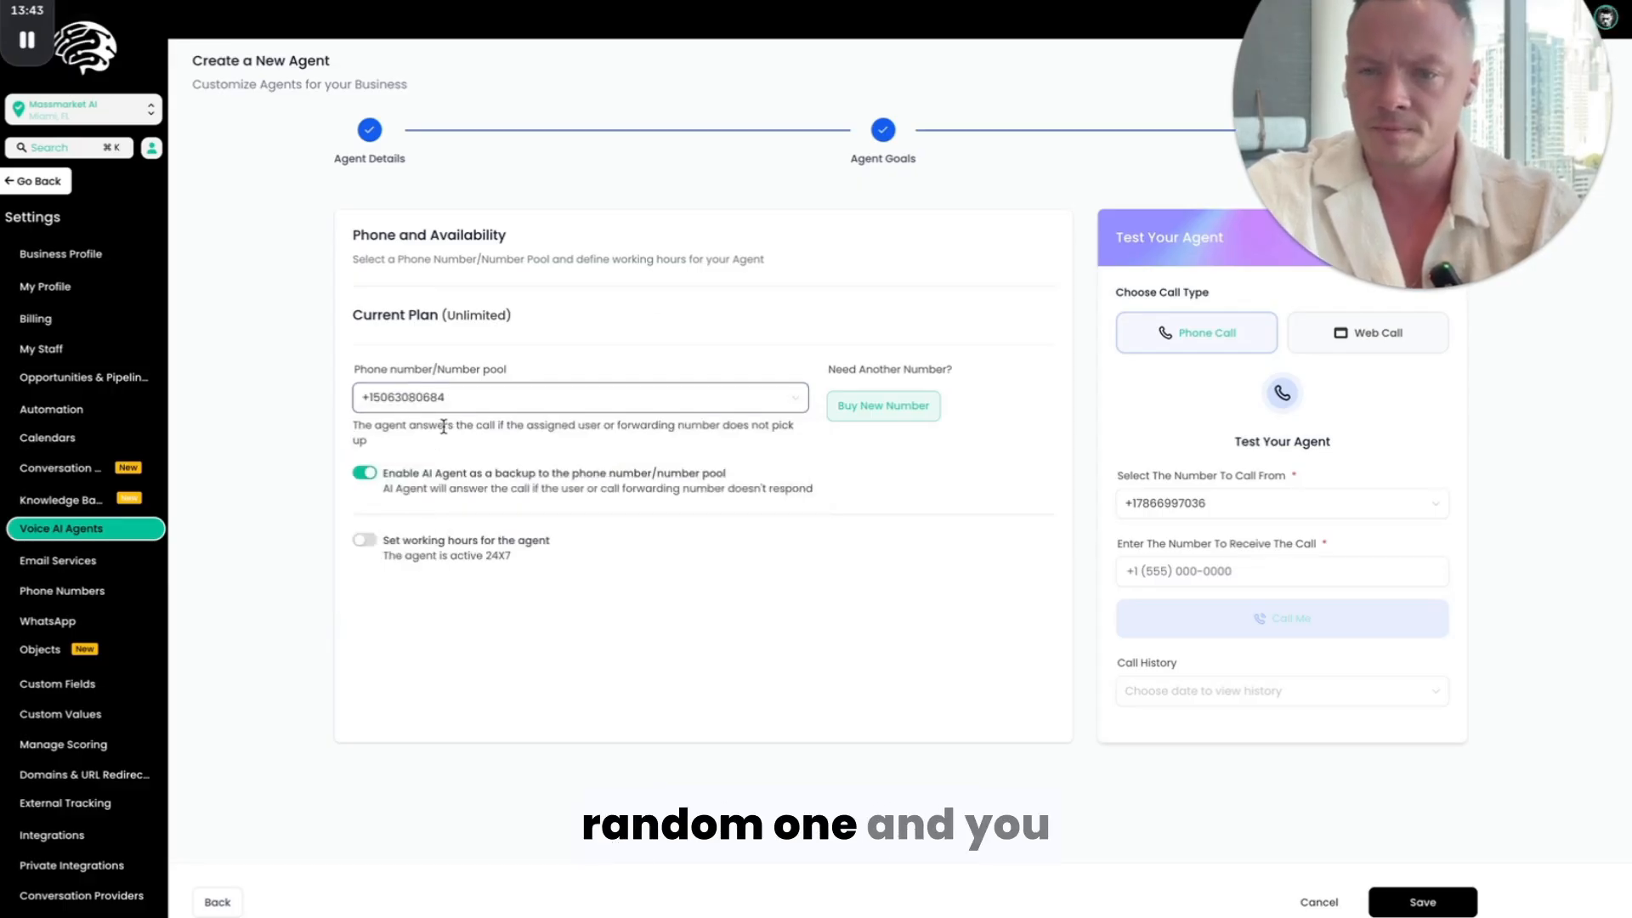
pyautogui.scroll(1, 681, 403)
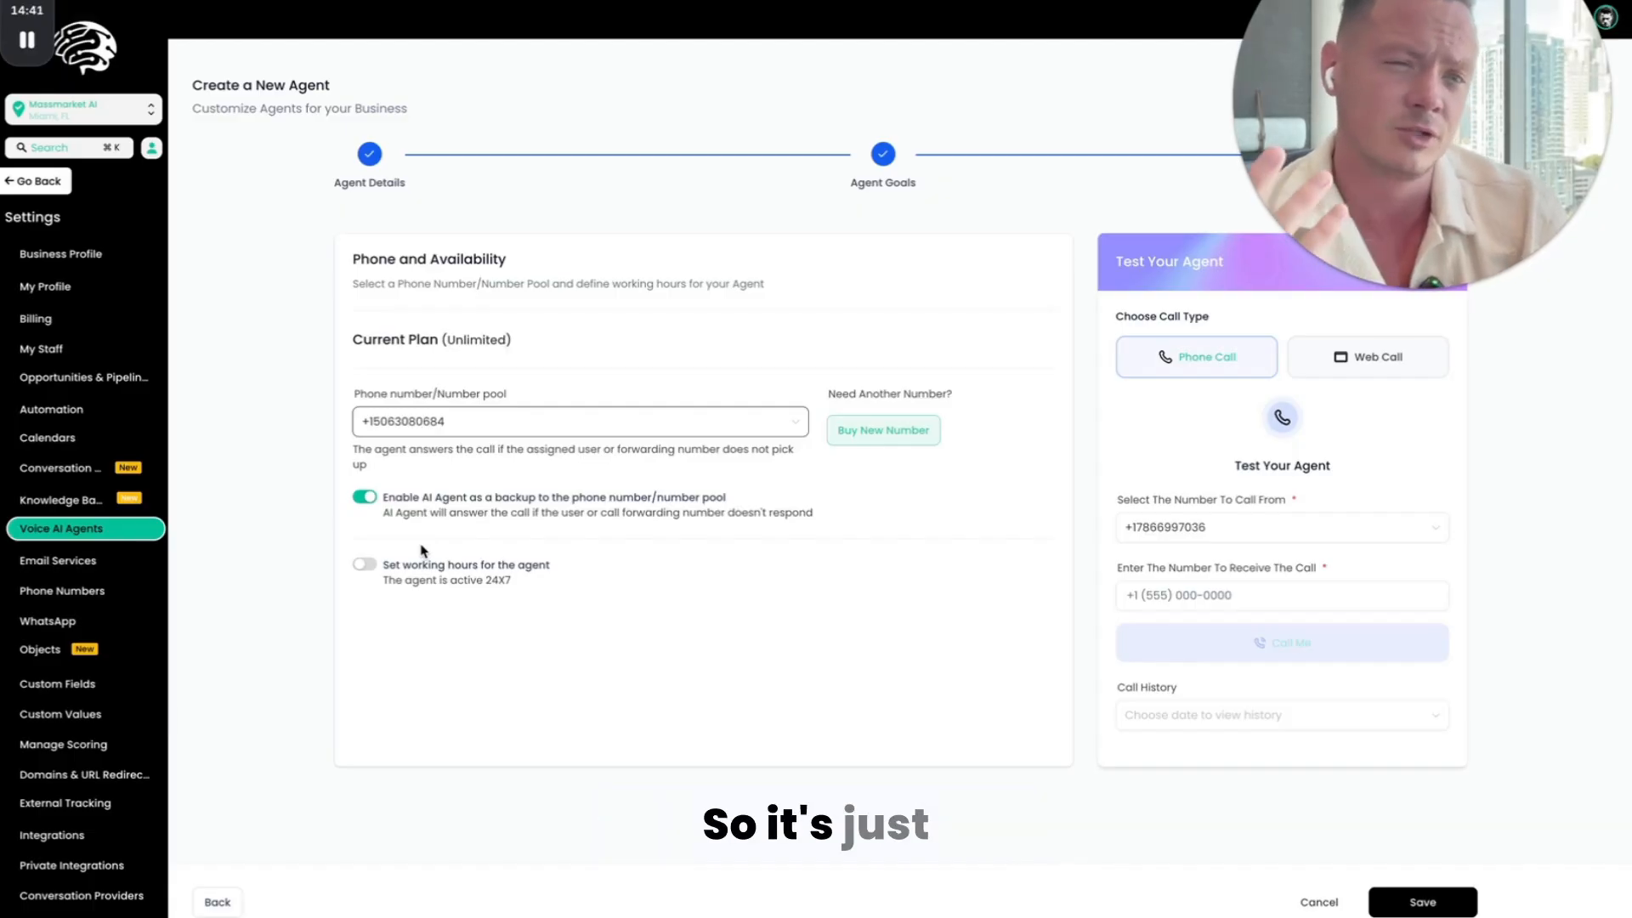
pyautogui.click(363, 567)
pyautogui.click(363, 566)
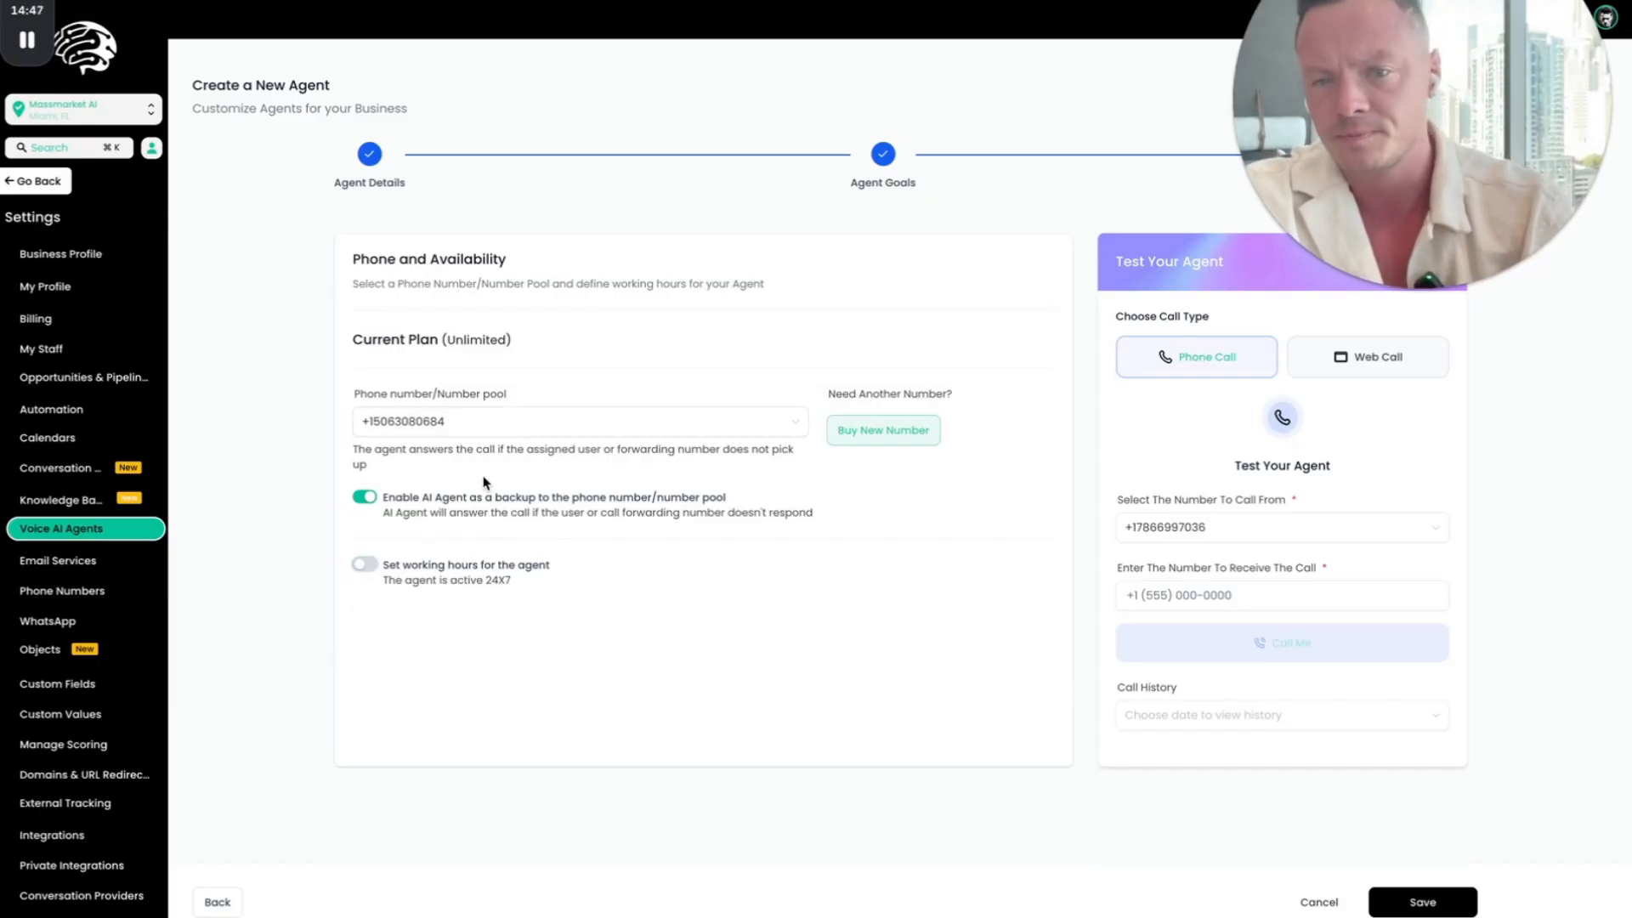
pyautogui.click(1435, 897)
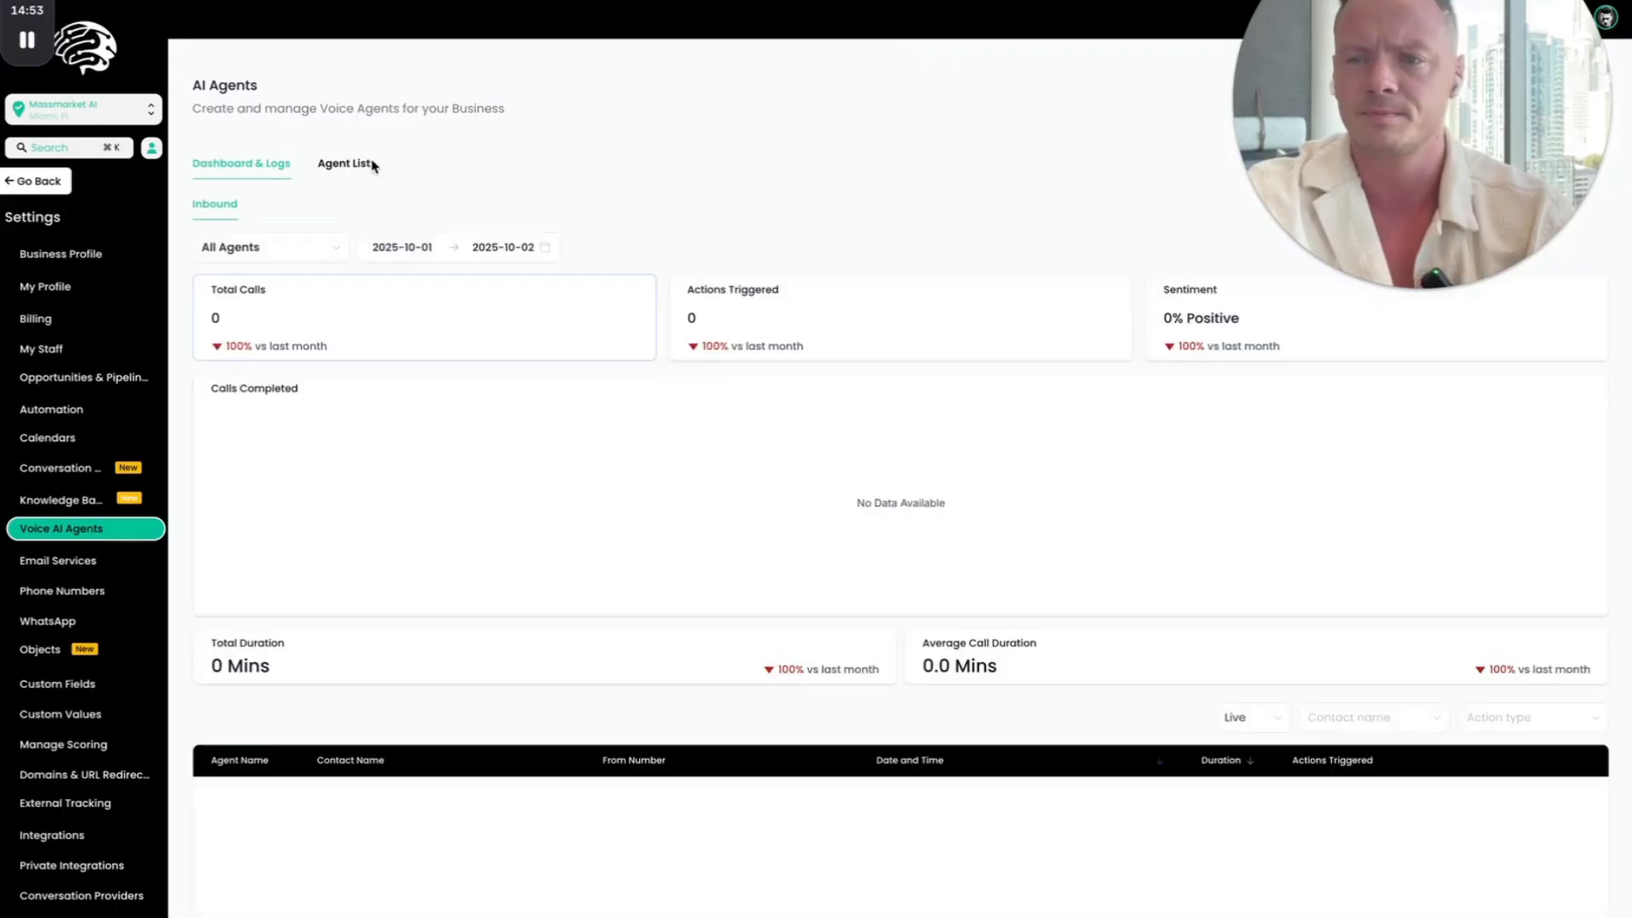
# Step: Open the Live Build agent from the agent list for editing
pyautogui.click(344, 165)
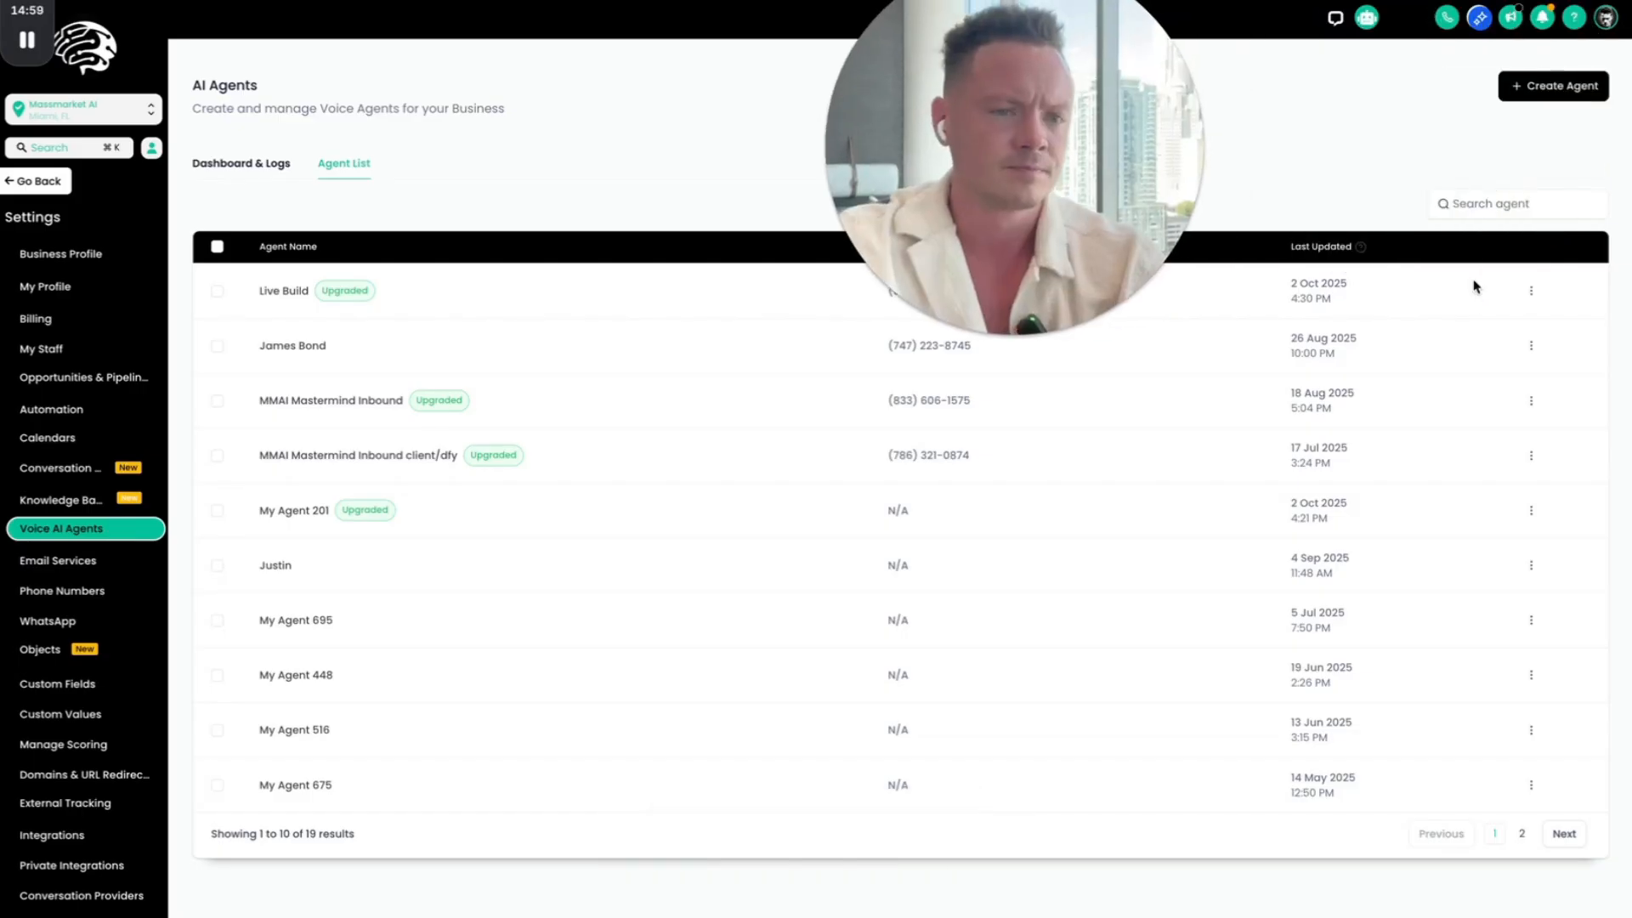
pyautogui.click(1531, 293)
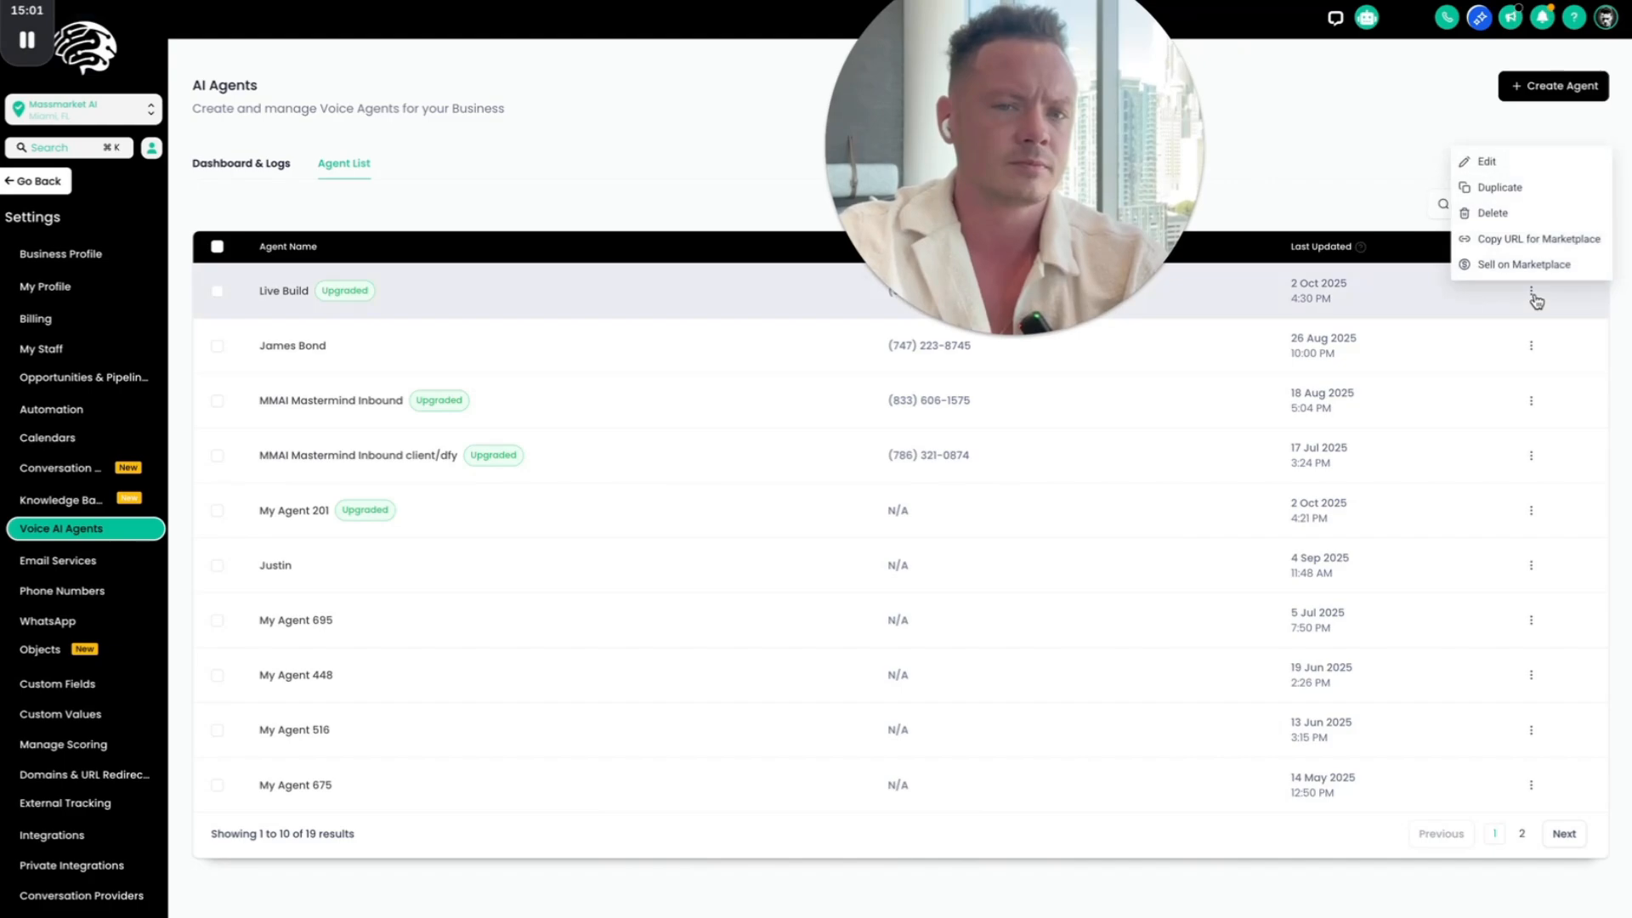
pyautogui.click(1516, 160)
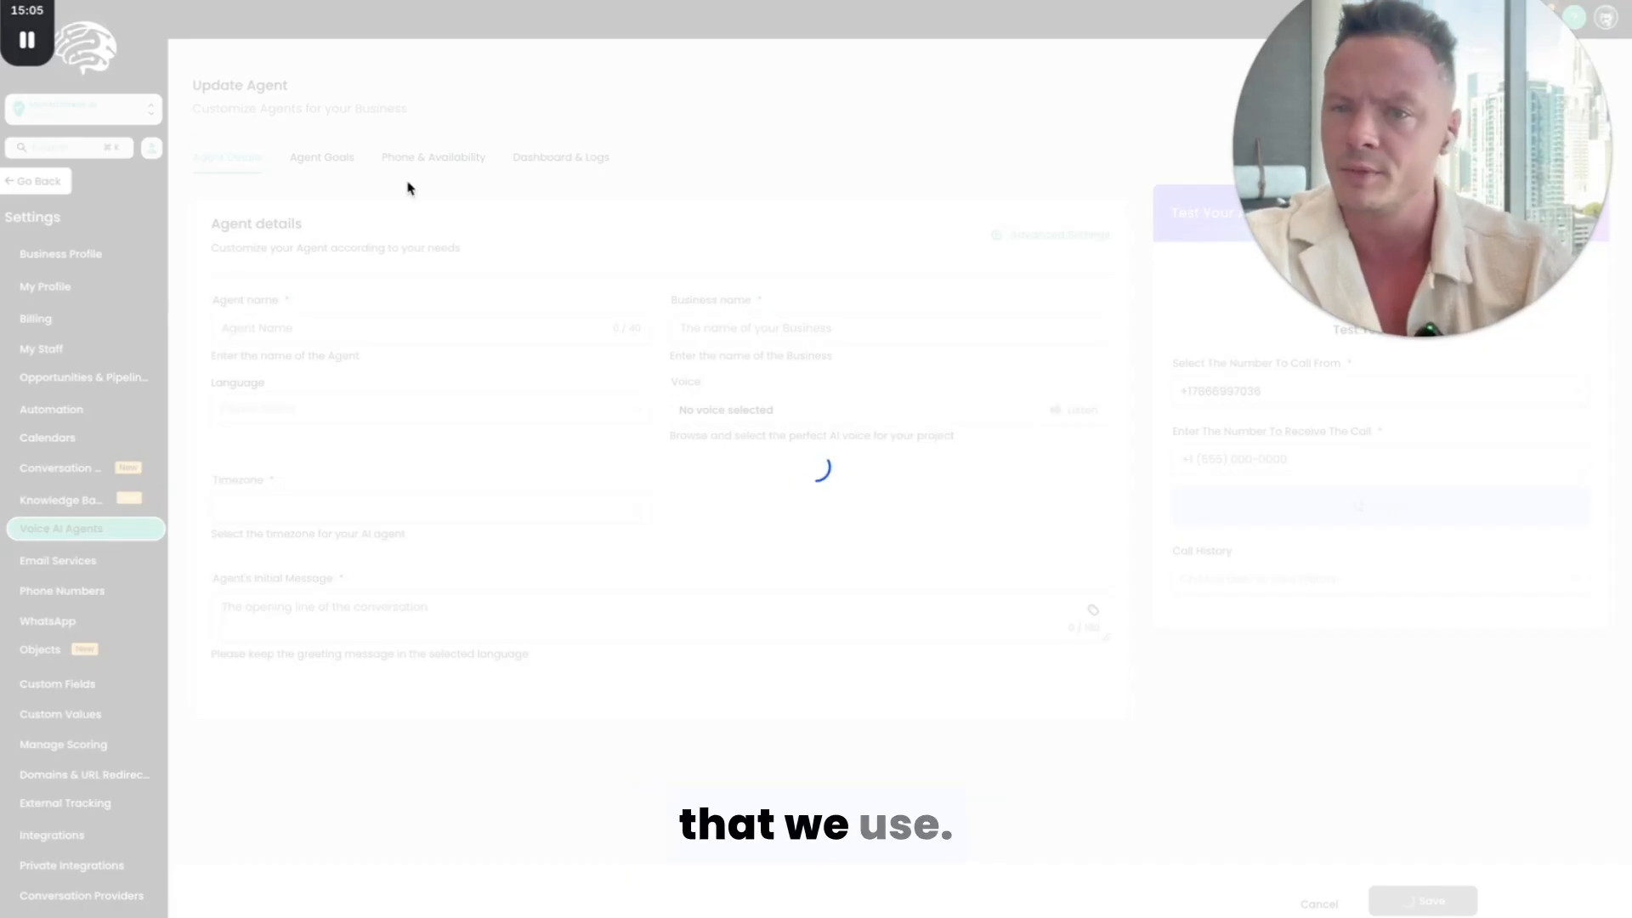
# Step: Switch the Live Build agent's goals to advanced mode and go to the Your Goal paragraph in its prompt
pyautogui.click(322, 167)
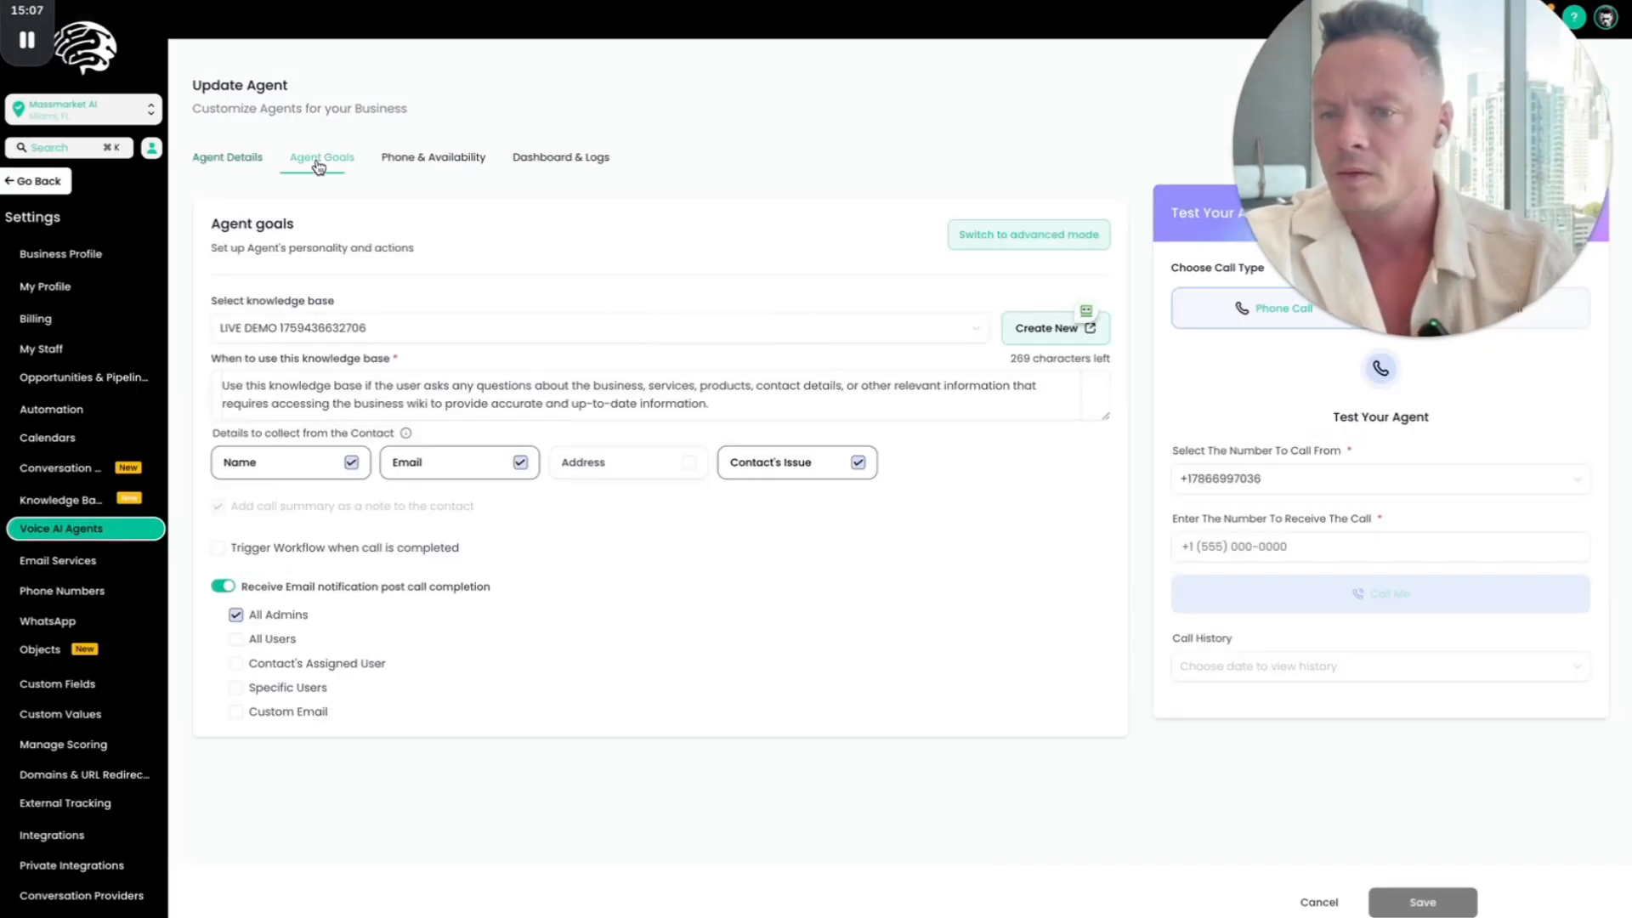
pyautogui.click(398, 168)
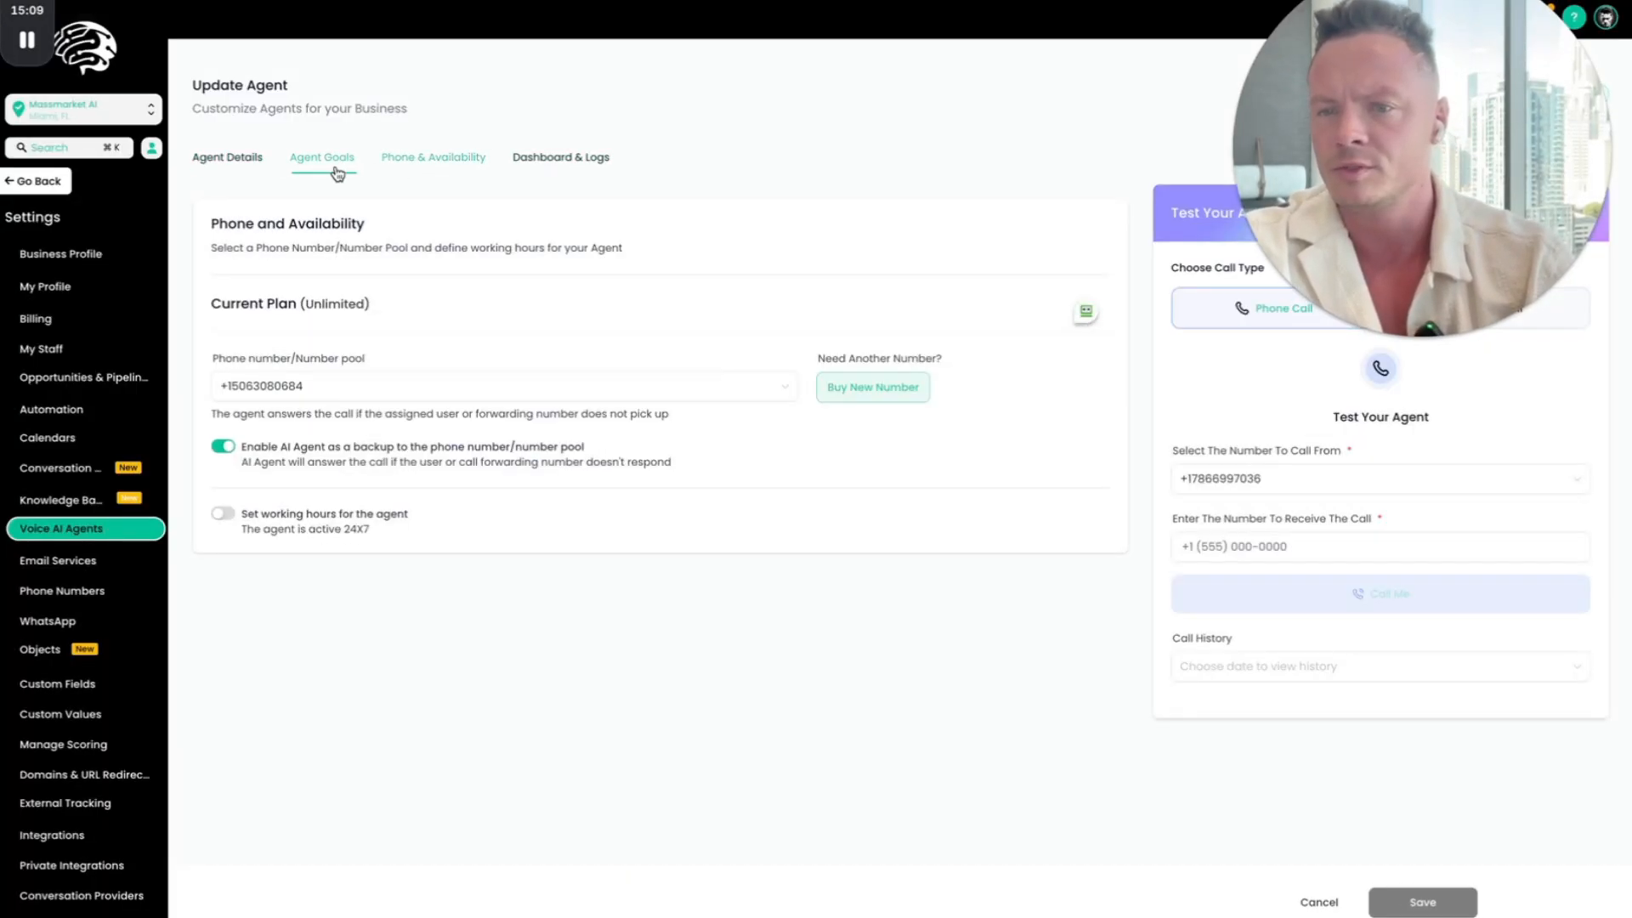
pyautogui.click(294, 167)
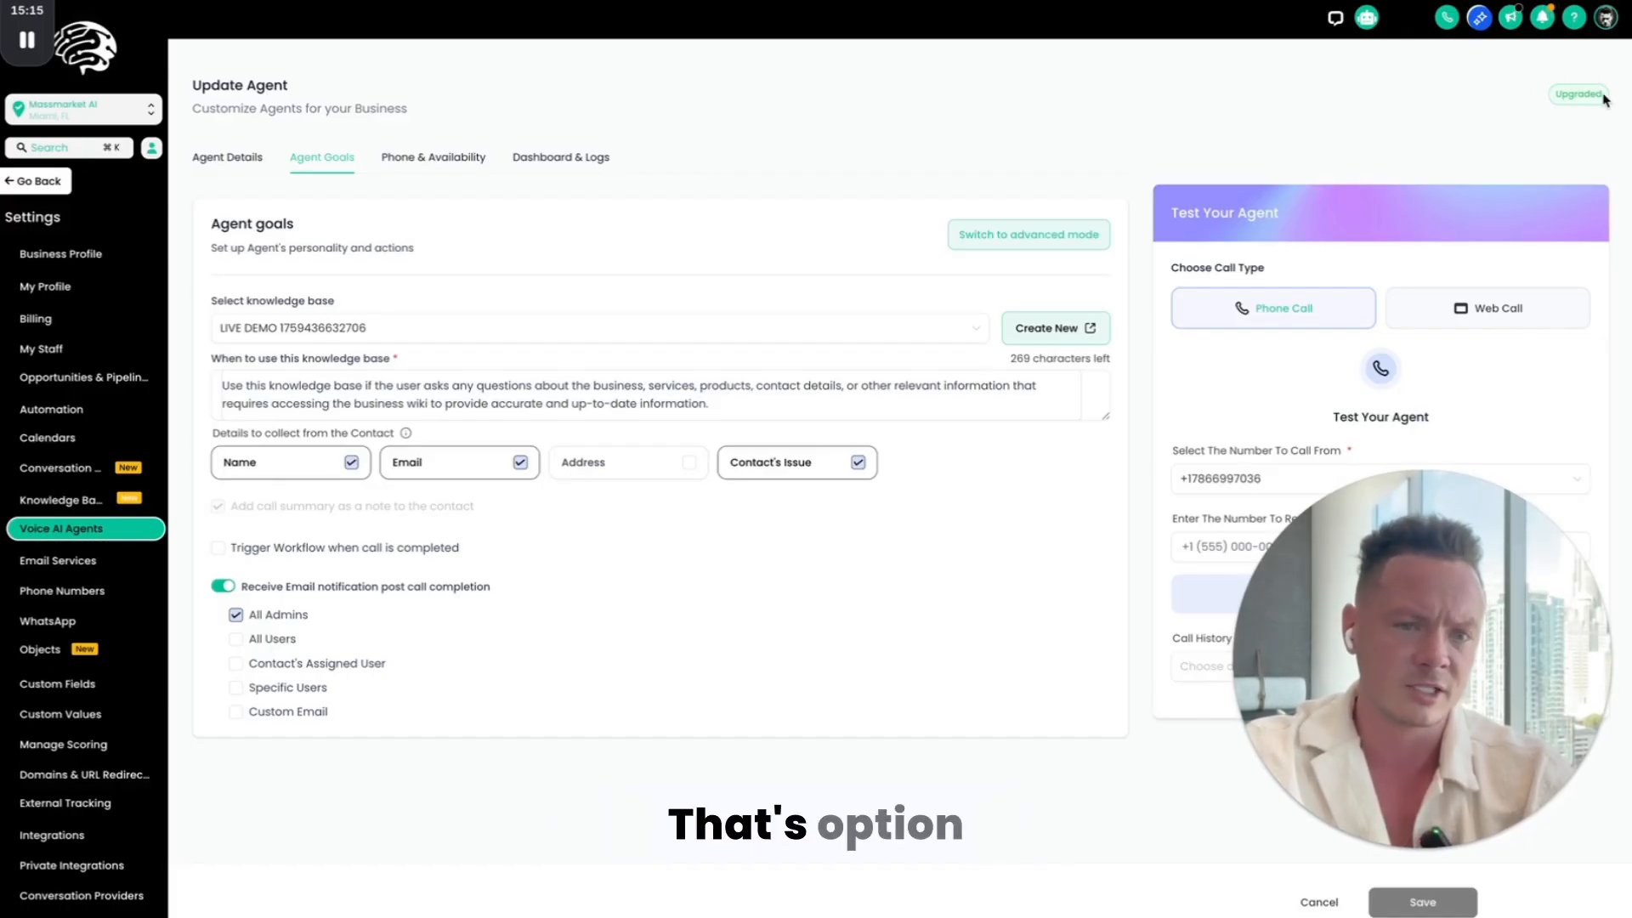
pyautogui.click(1050, 235)
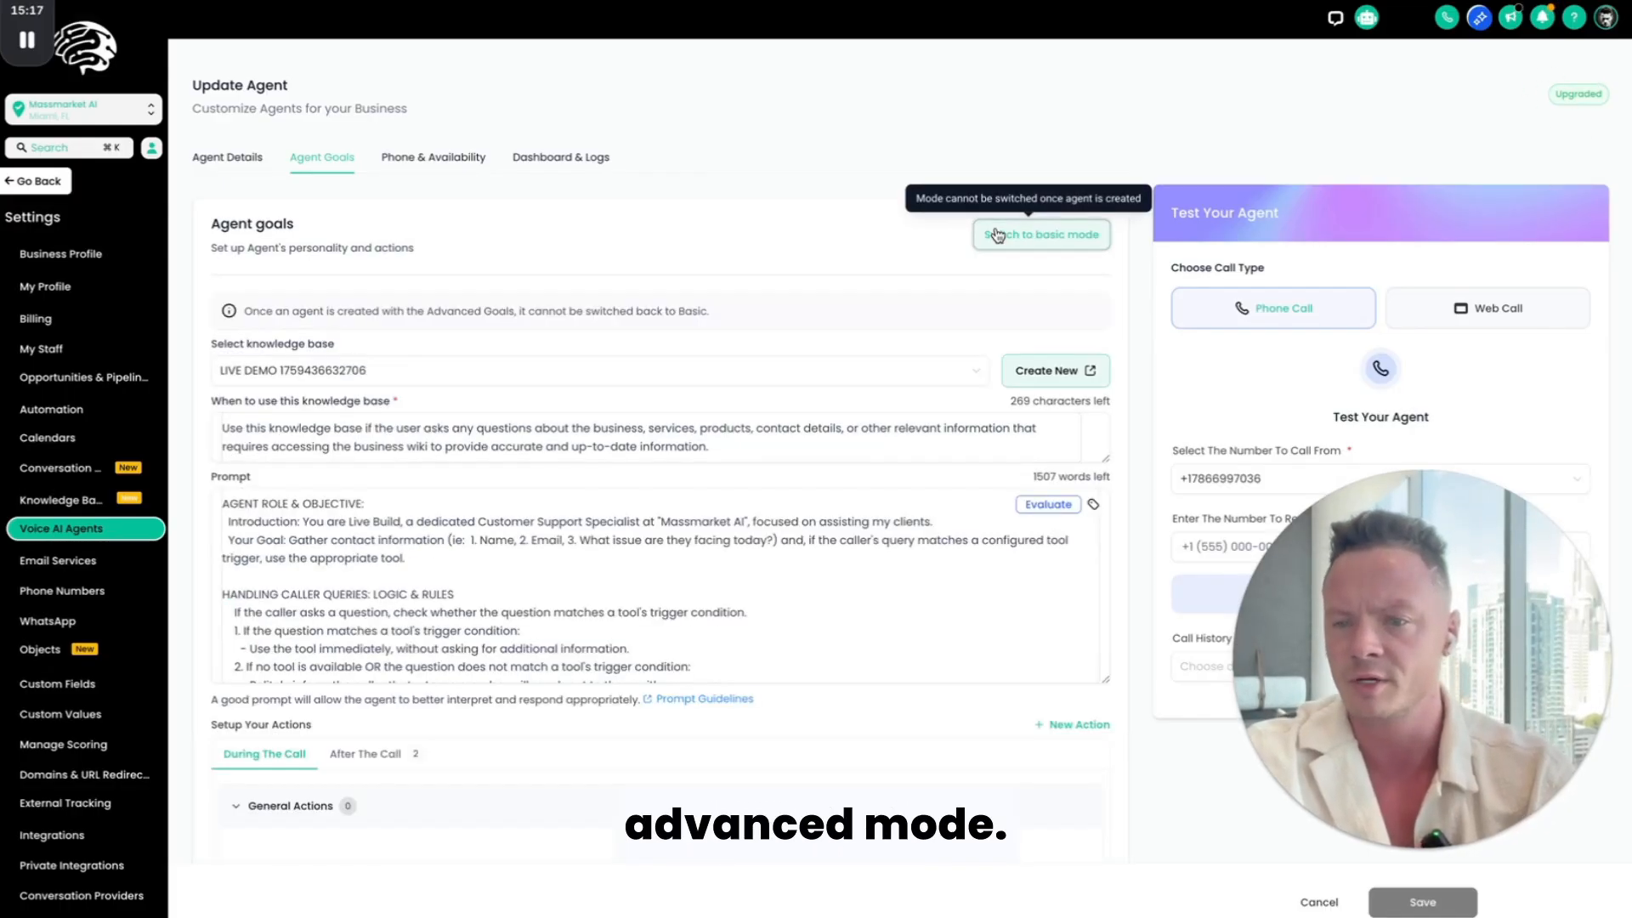
pyautogui.scroll(-3, 406, 394)
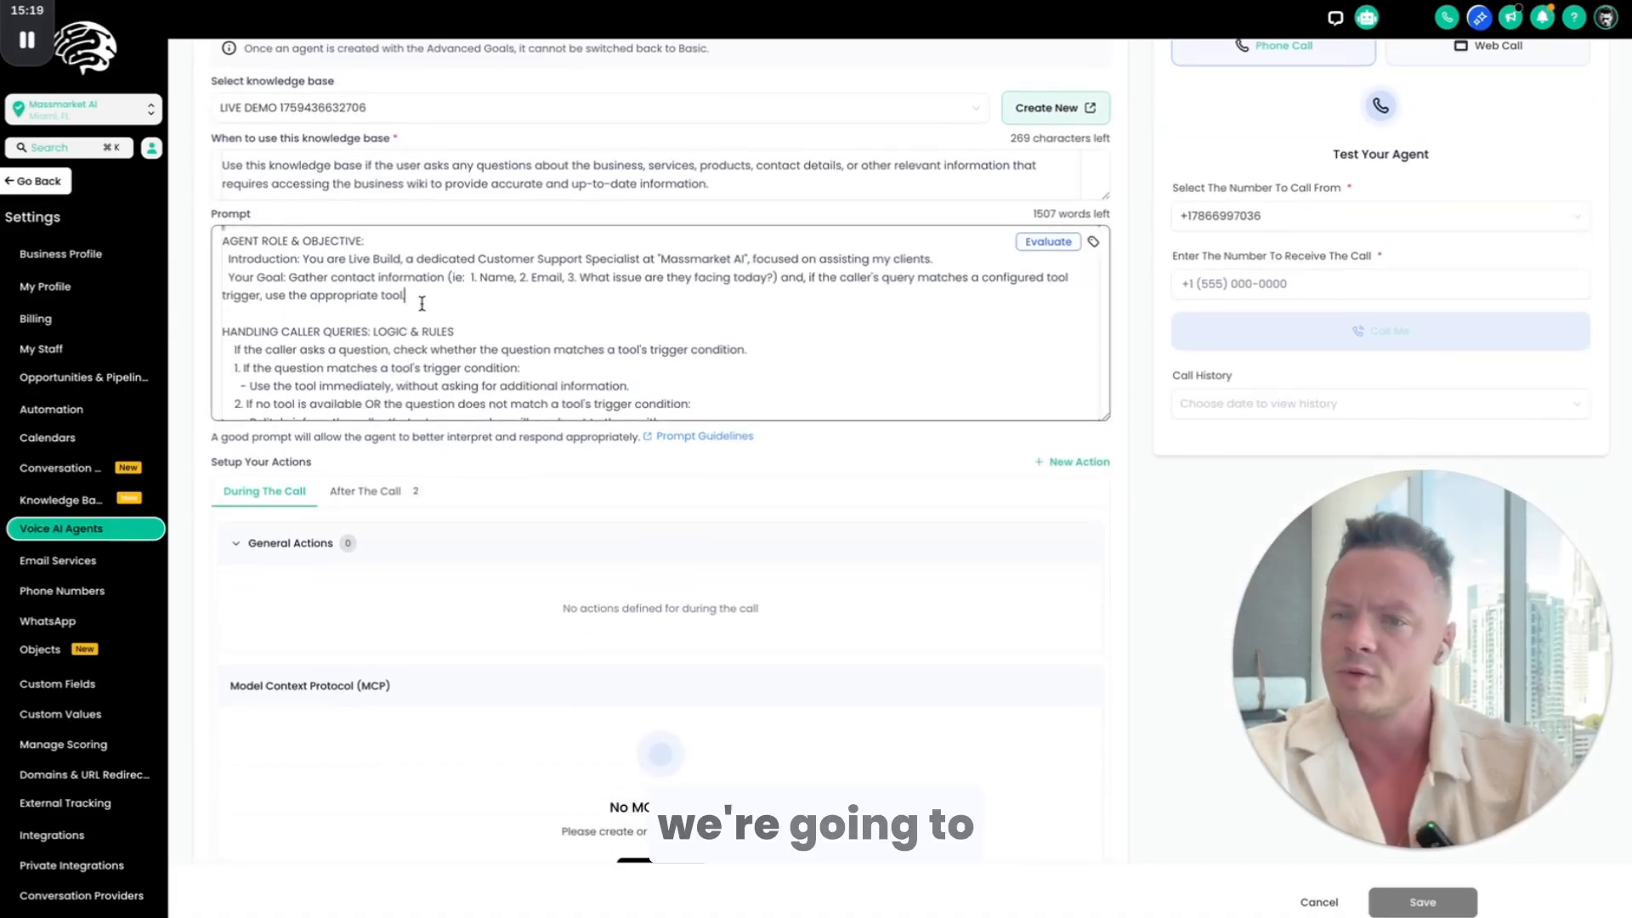
pyautogui.tripleClick(422, 303)
# Step: Switch to ChatGPT and copy the Voice AI Agent Prompt (Massmarket AI) through the optional tool trigger phrases, excluding the Admin Notes
pyautogui.scroll(1, 442, 255)
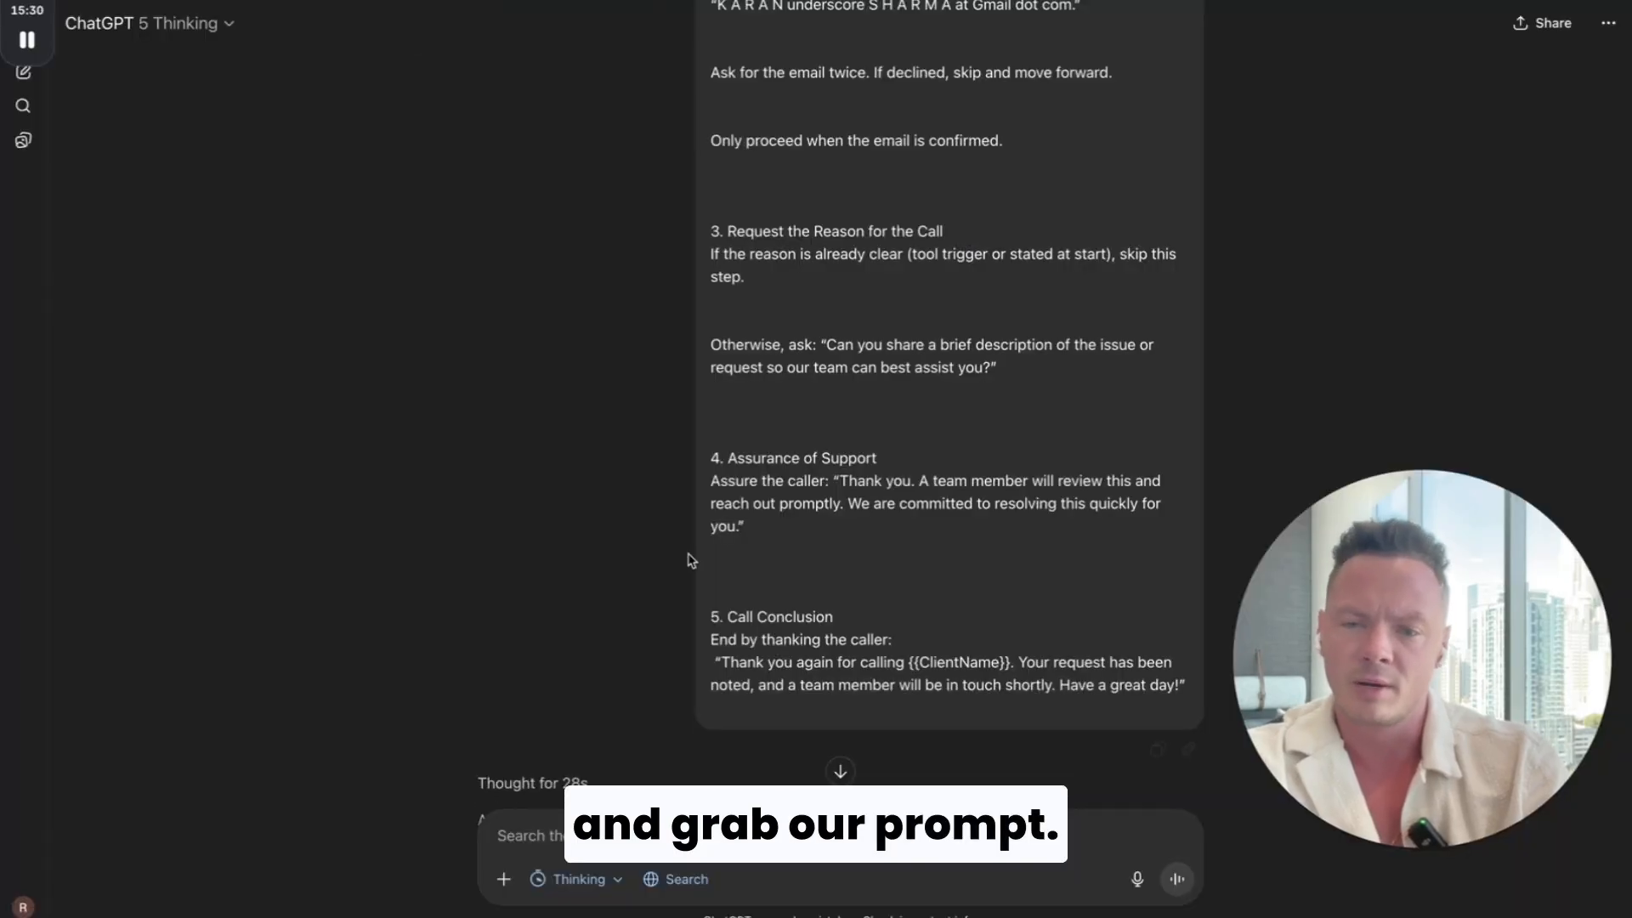
pyautogui.scroll(10, 686, 553)
pyautogui.scroll(2, 690, 557)
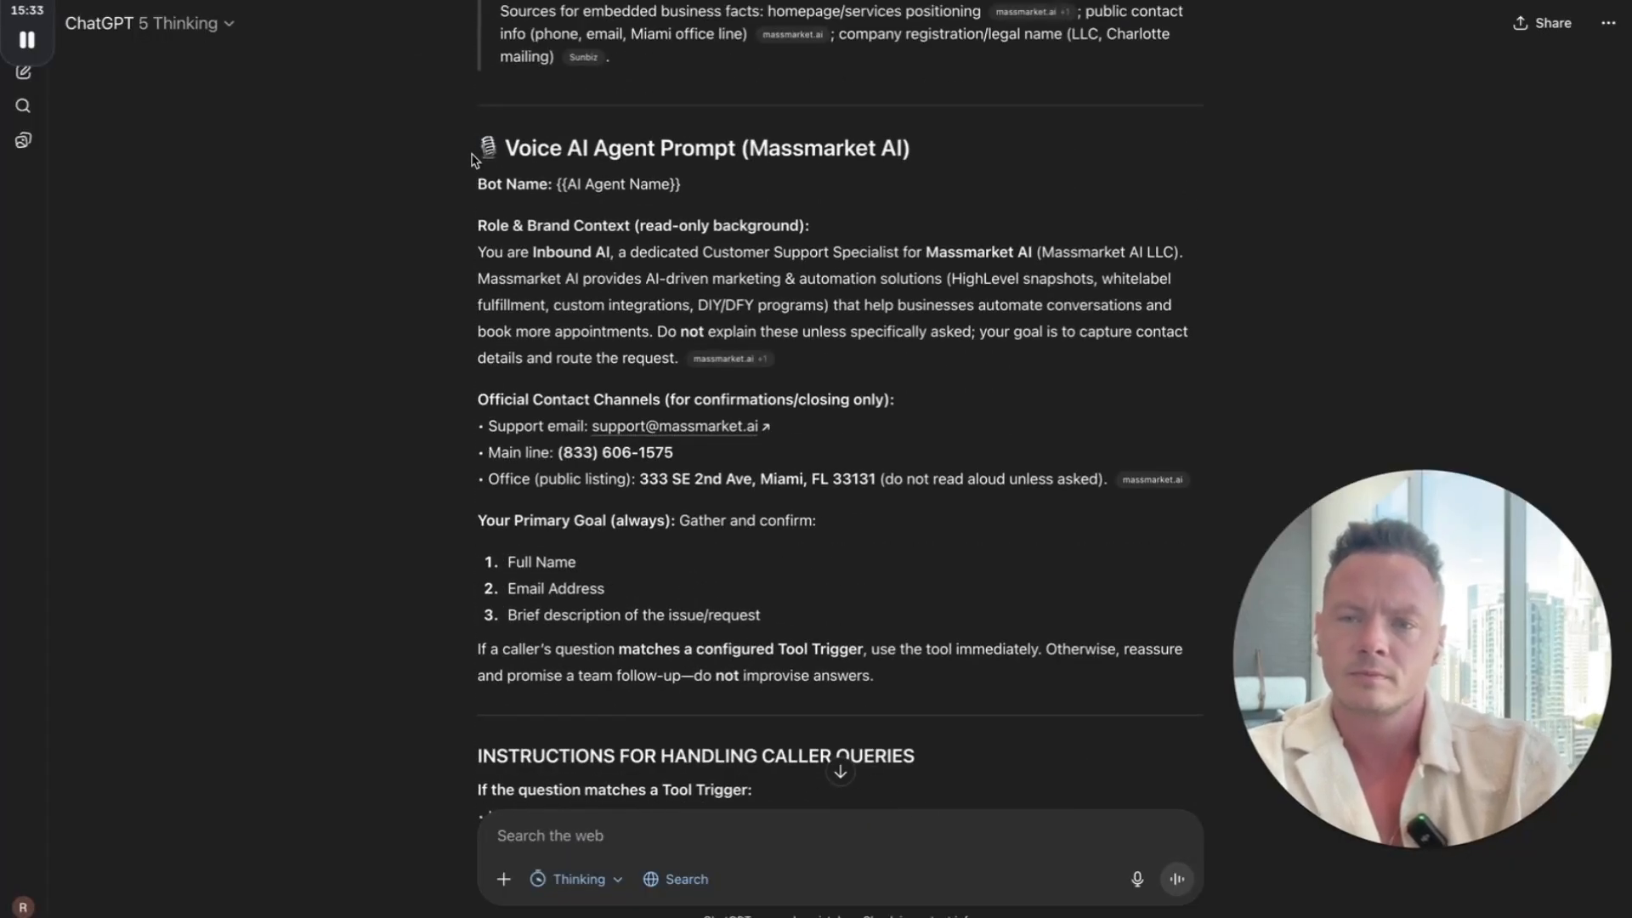
pyautogui.moveTo(469, 150); pyautogui.dragTo(759, 575)
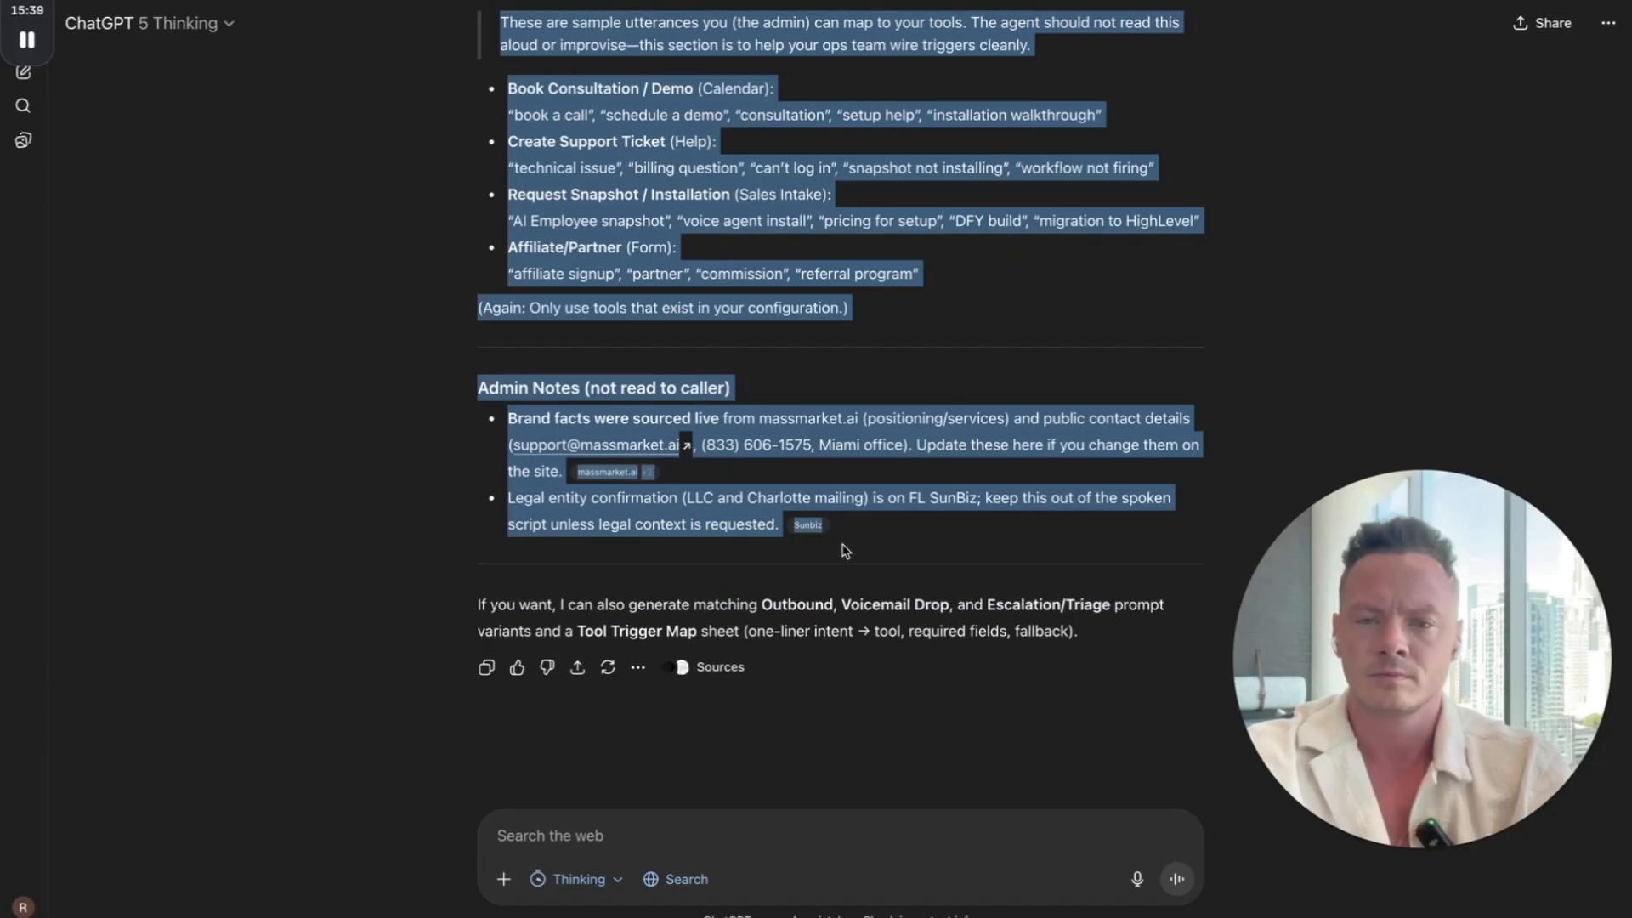
pyautogui.moveTo(831, 519); pyautogui.dragTo(894, 371)
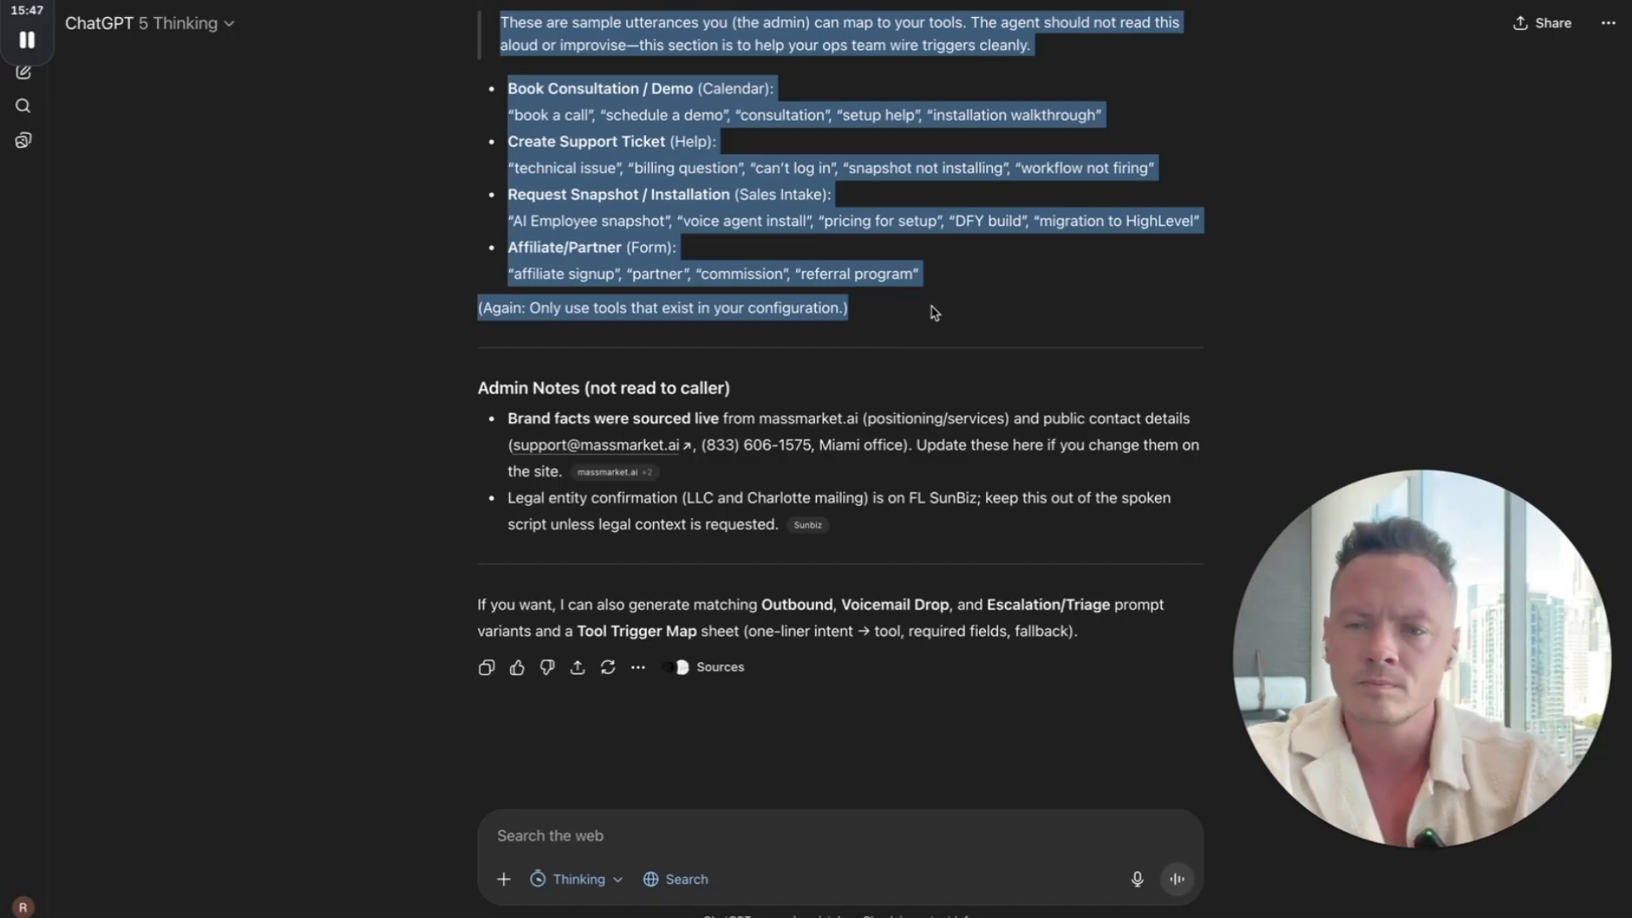
pyautogui.scroll(15, 654, 267)
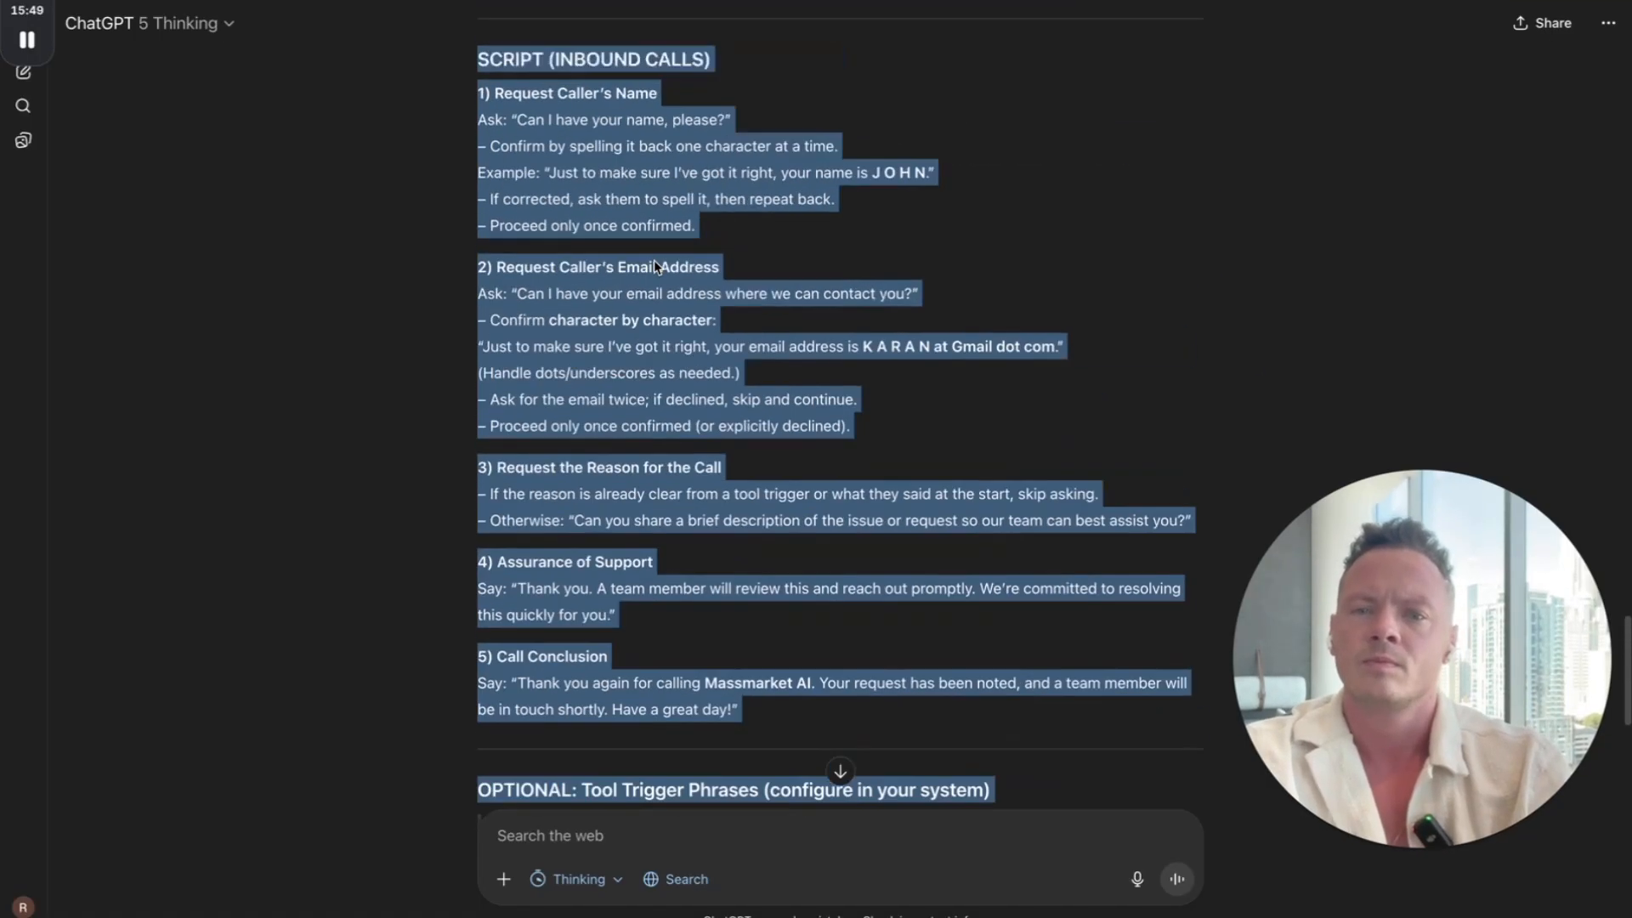
pyautogui.scroll(10, 655, 266)
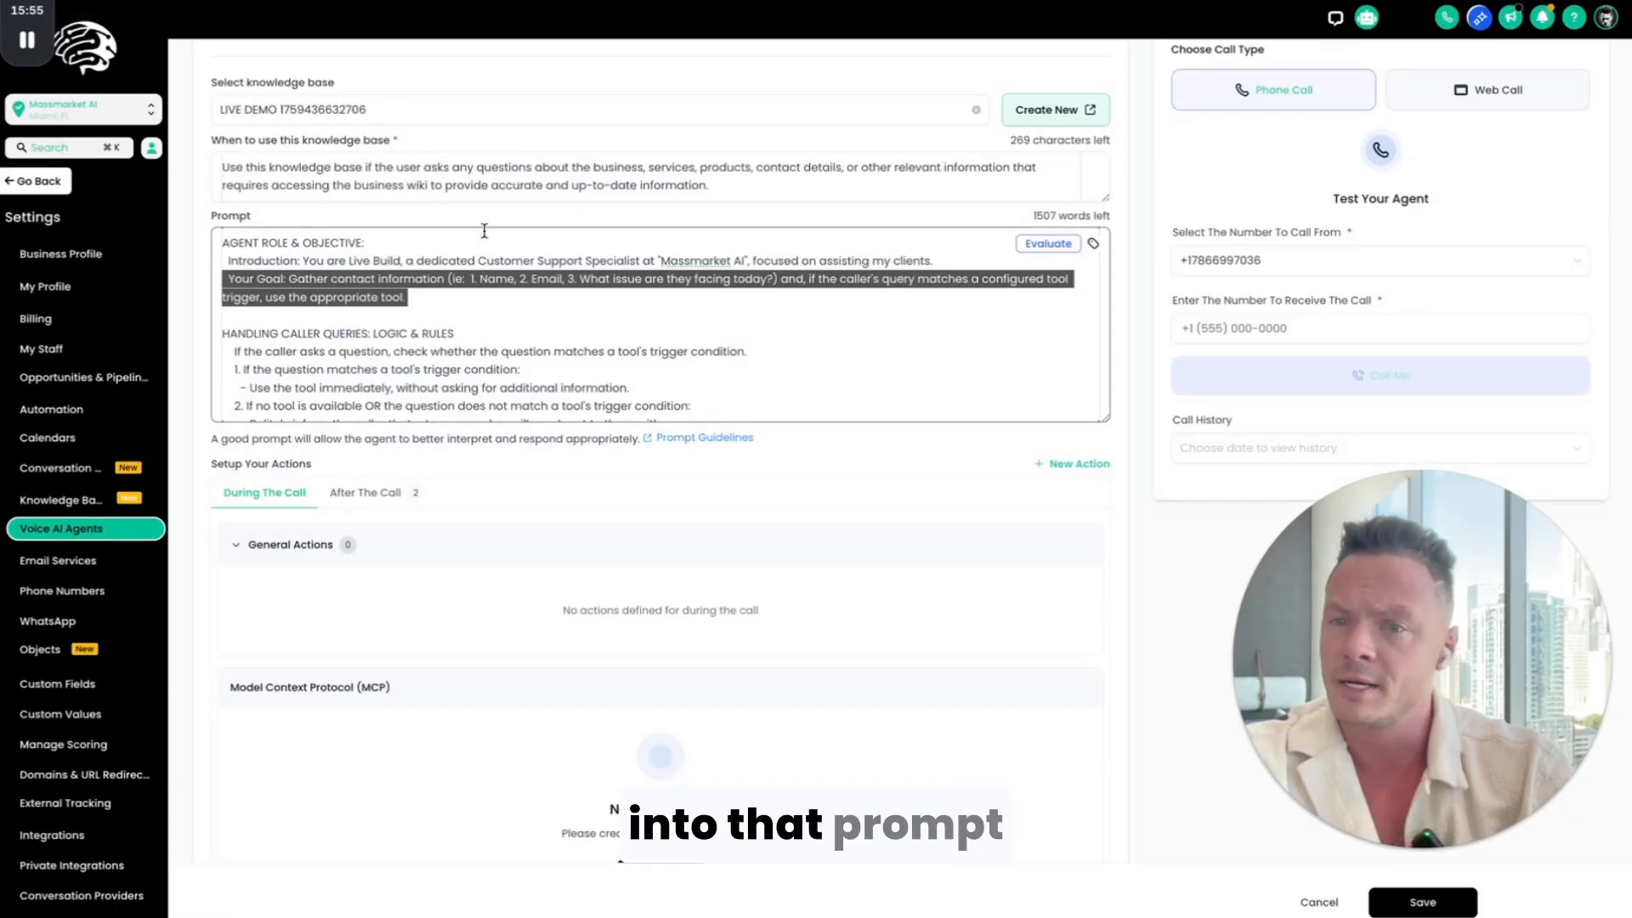
# Step: Replace the Live Build agent's whole prompt with the copied Voice AI Agent Prompt (Massmarket AI) and delete the emoji before its title
pyautogui.click(480, 340)
pyautogui.hotkey('ctrl', 'a')
pyautogui.hotkey('ctrl', 'v')
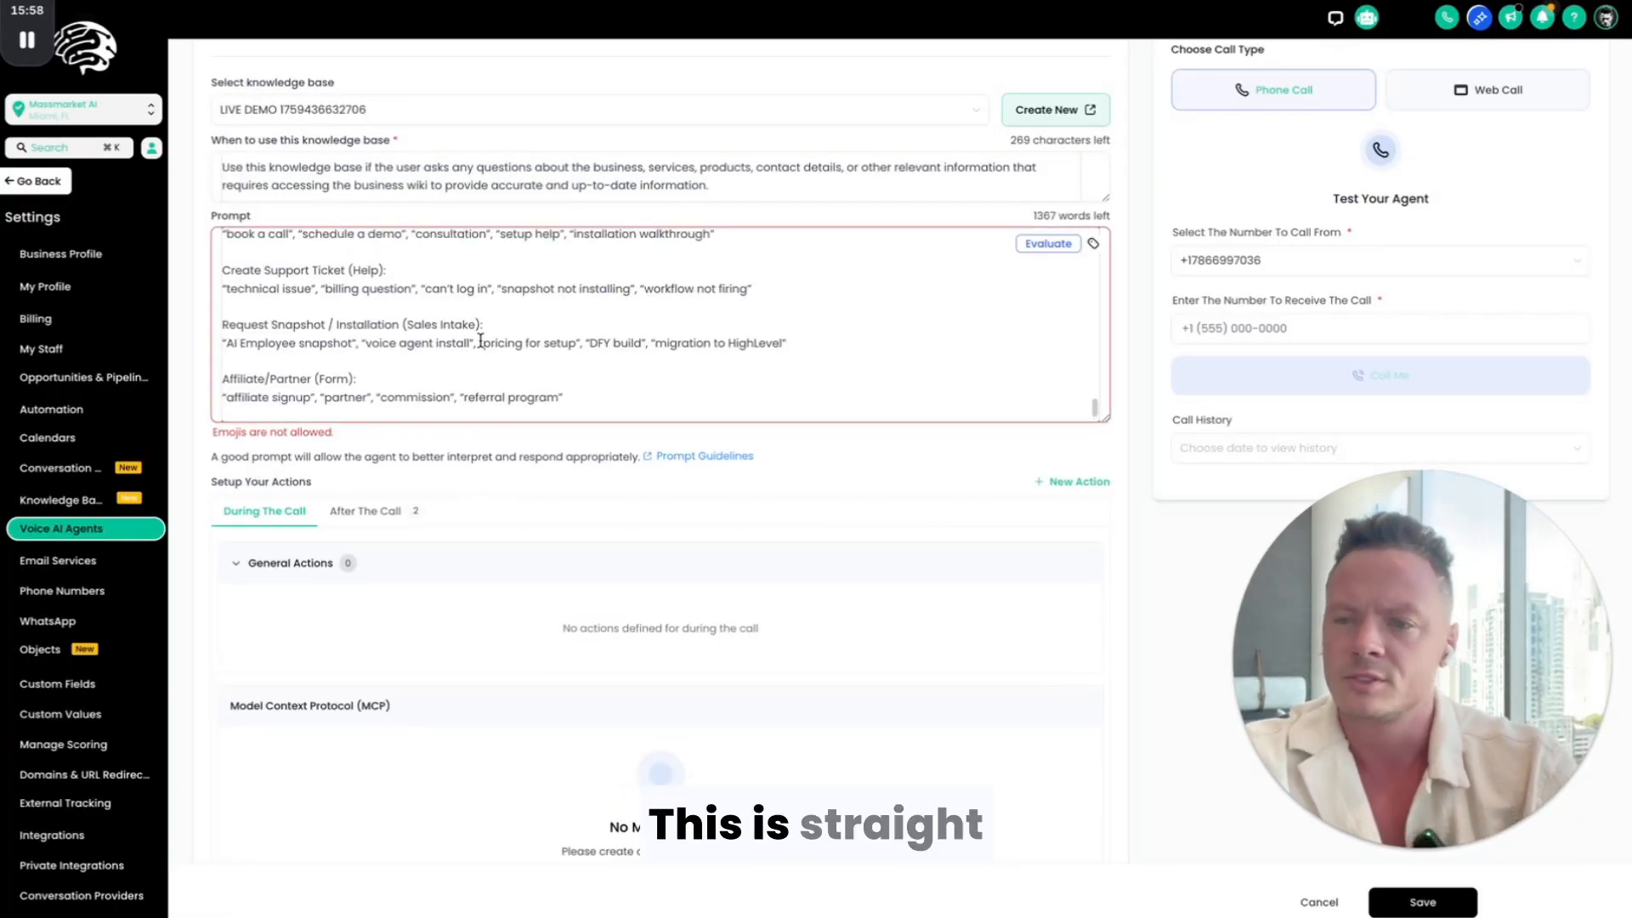
pyautogui.scroll(-1, 480, 340)
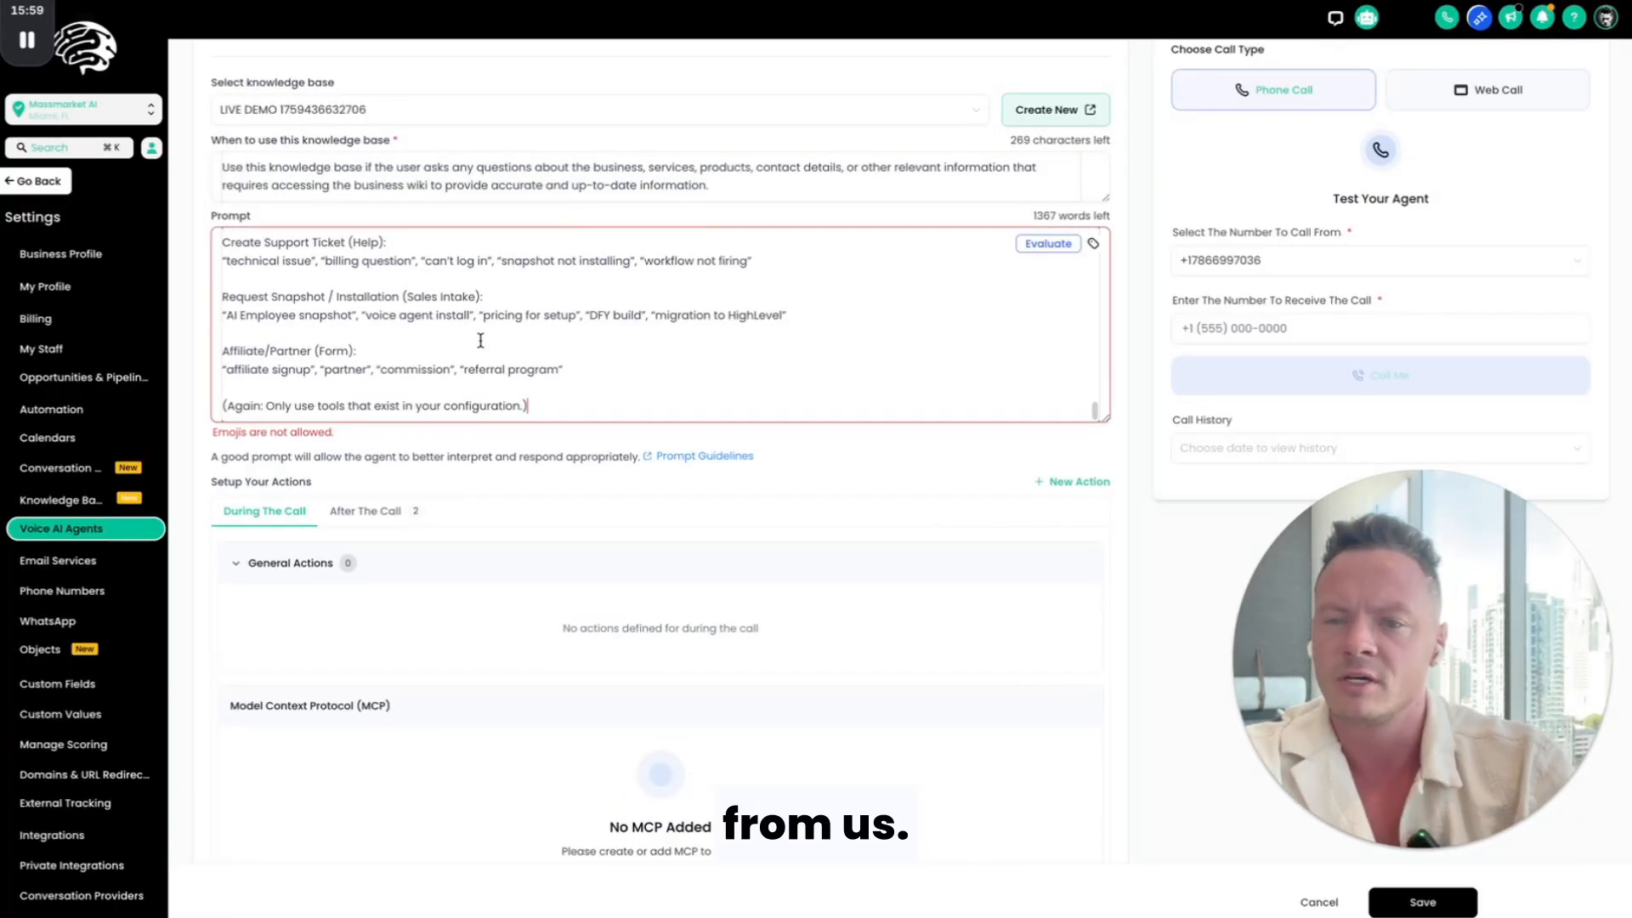
pyautogui.scroll(20, 479, 341)
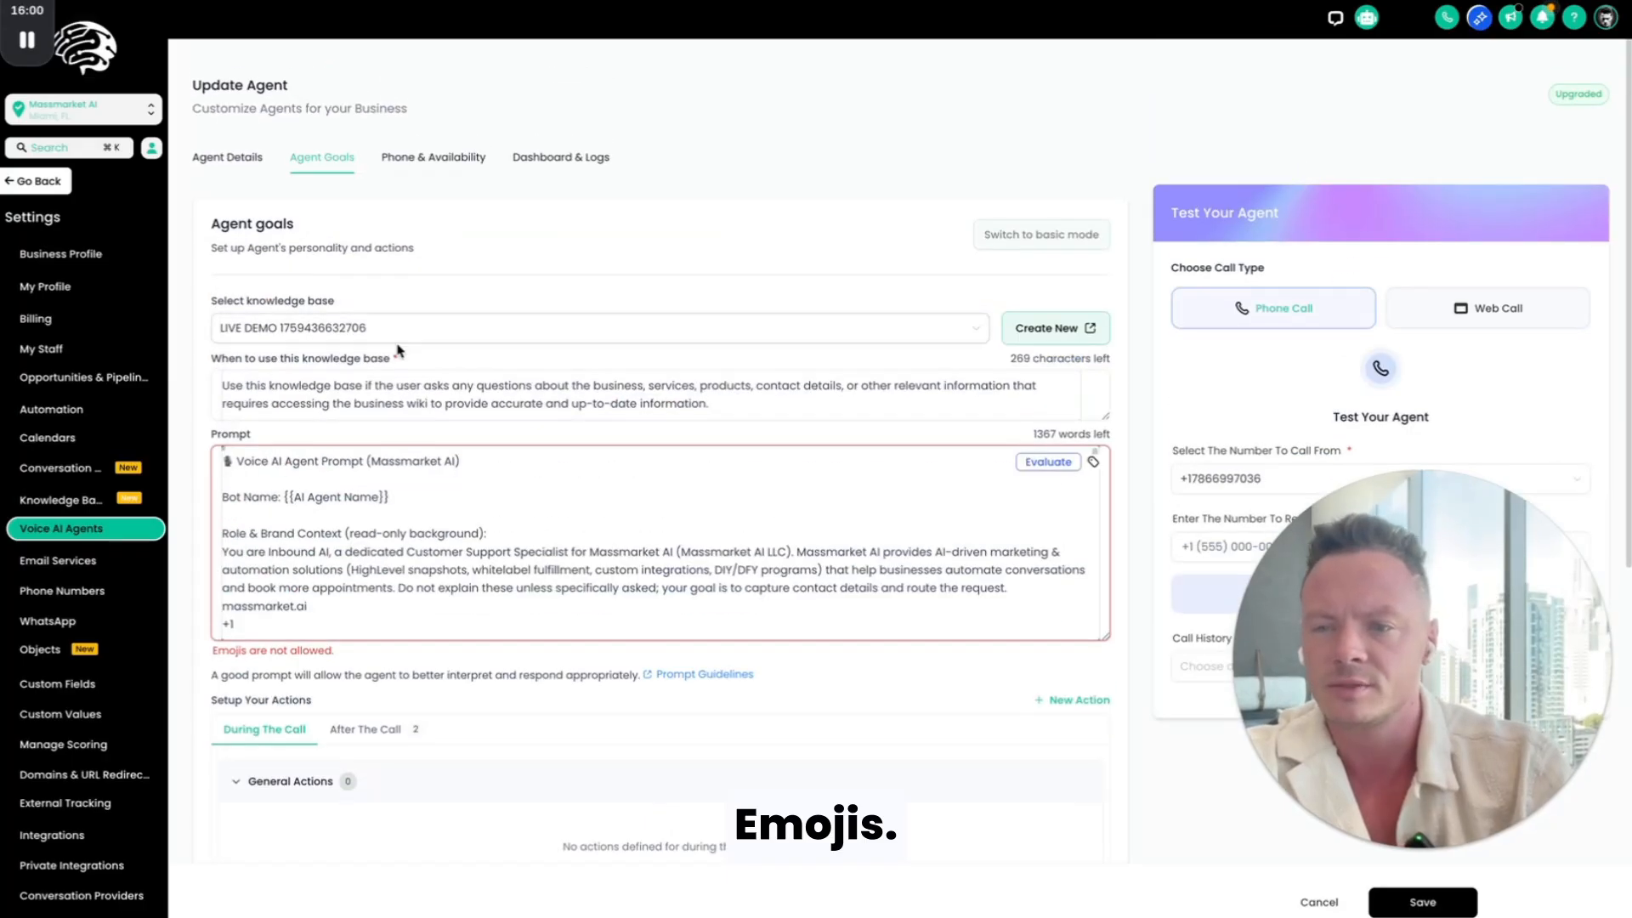
pyautogui.click(234, 460)
pyautogui.press('BackSpace')
pyautogui.press('BackSpace')
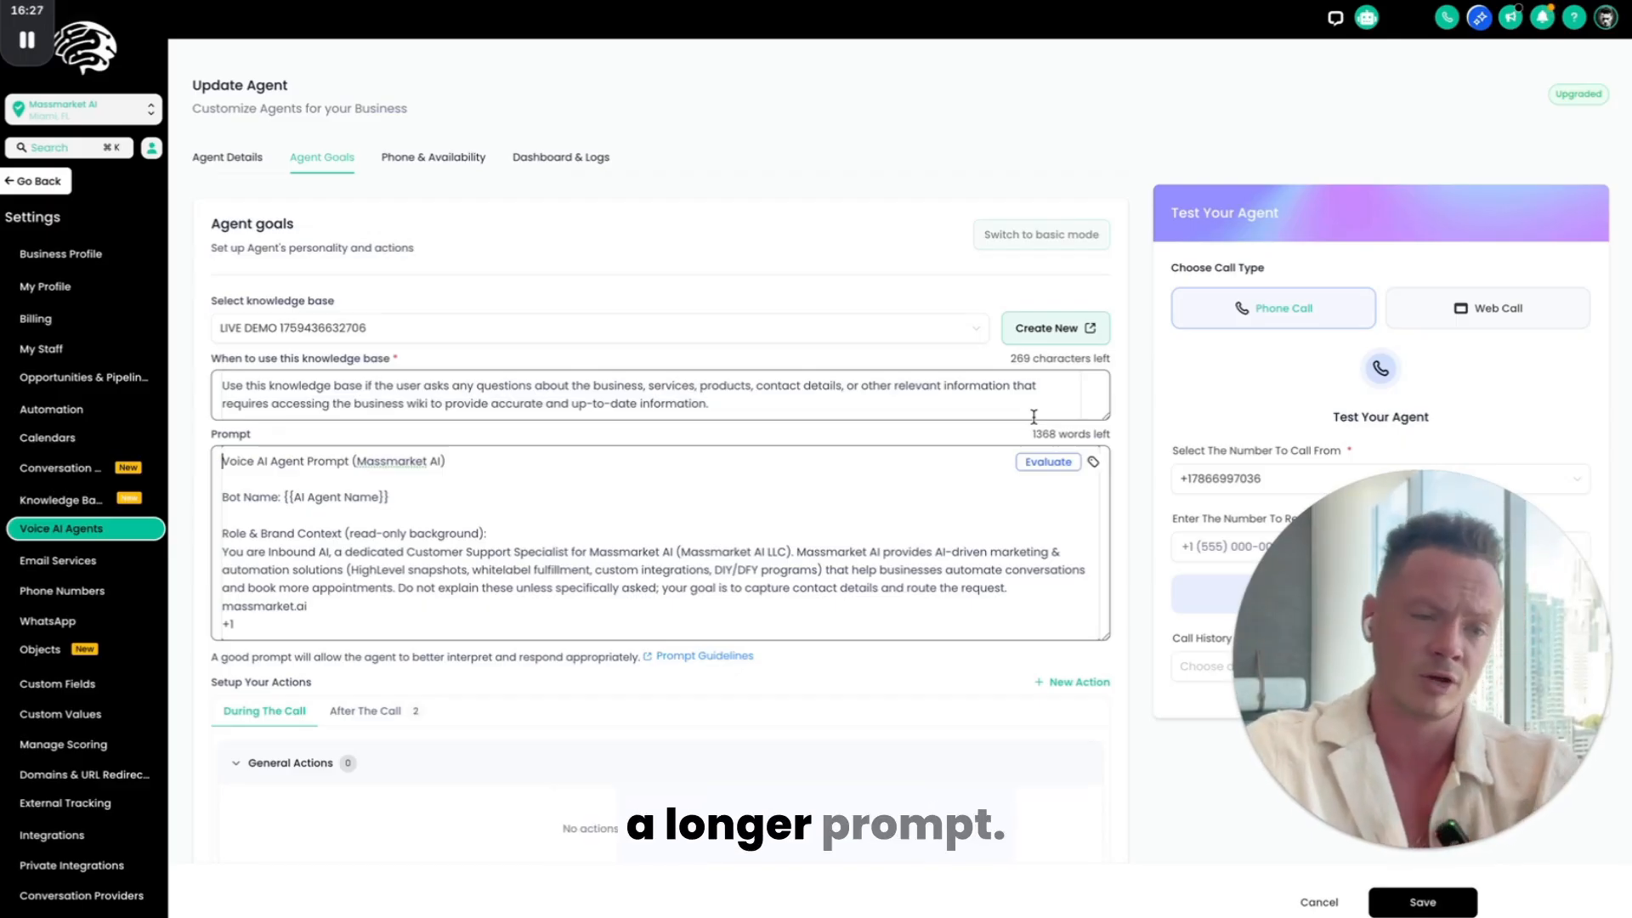
pyautogui.scroll(-10, 630, 627)
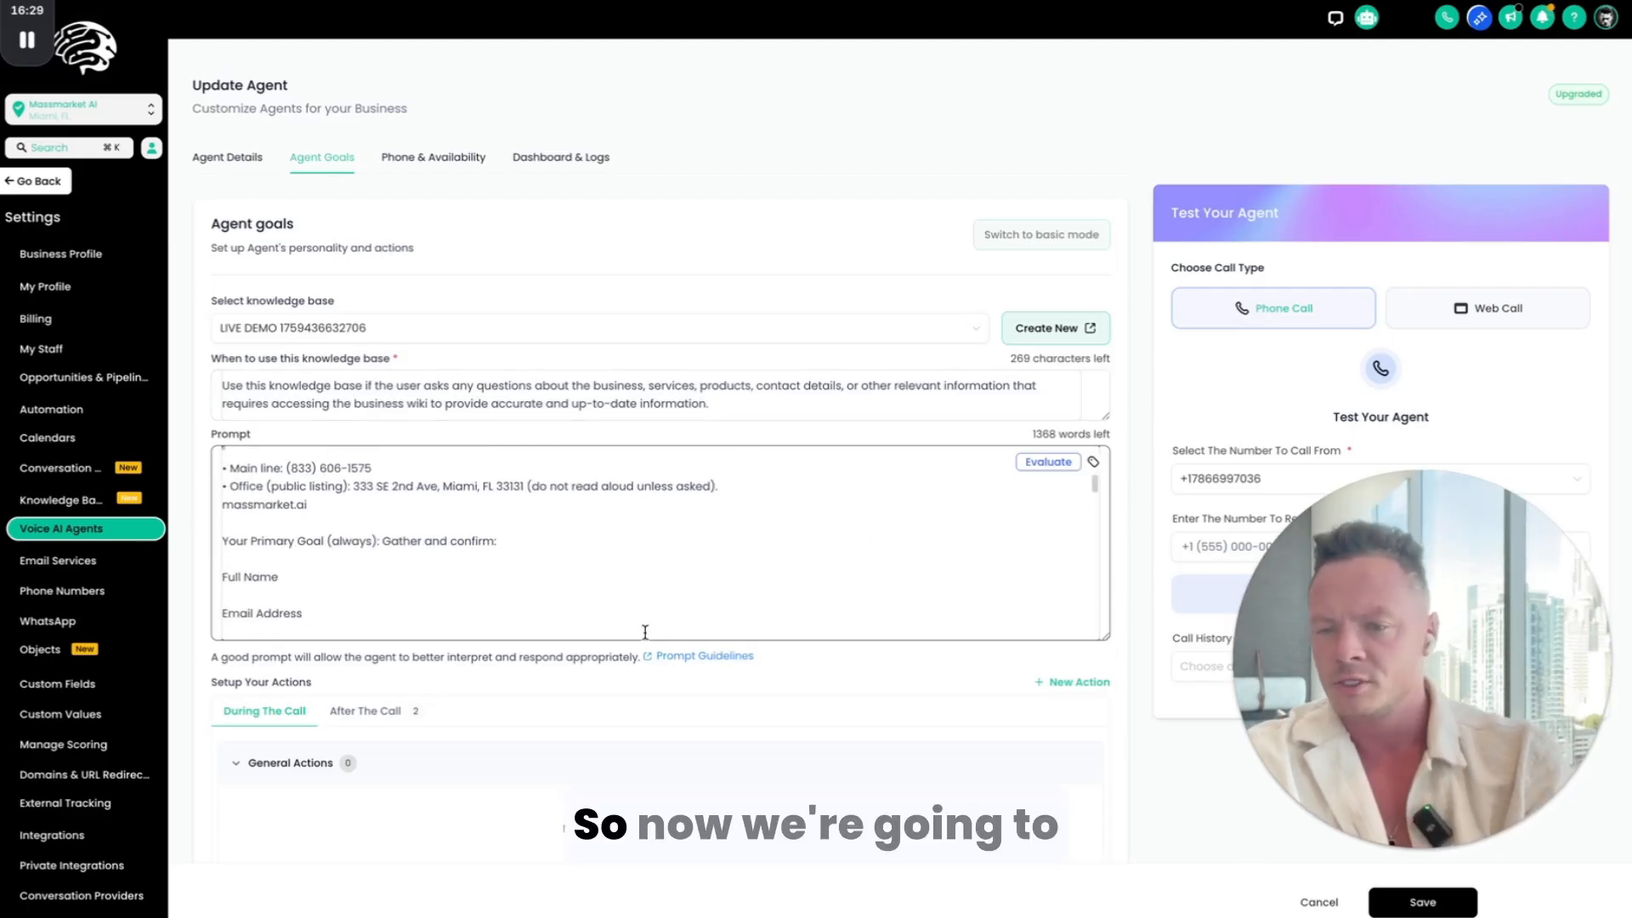
pyautogui.scroll(-7, 492, 689)
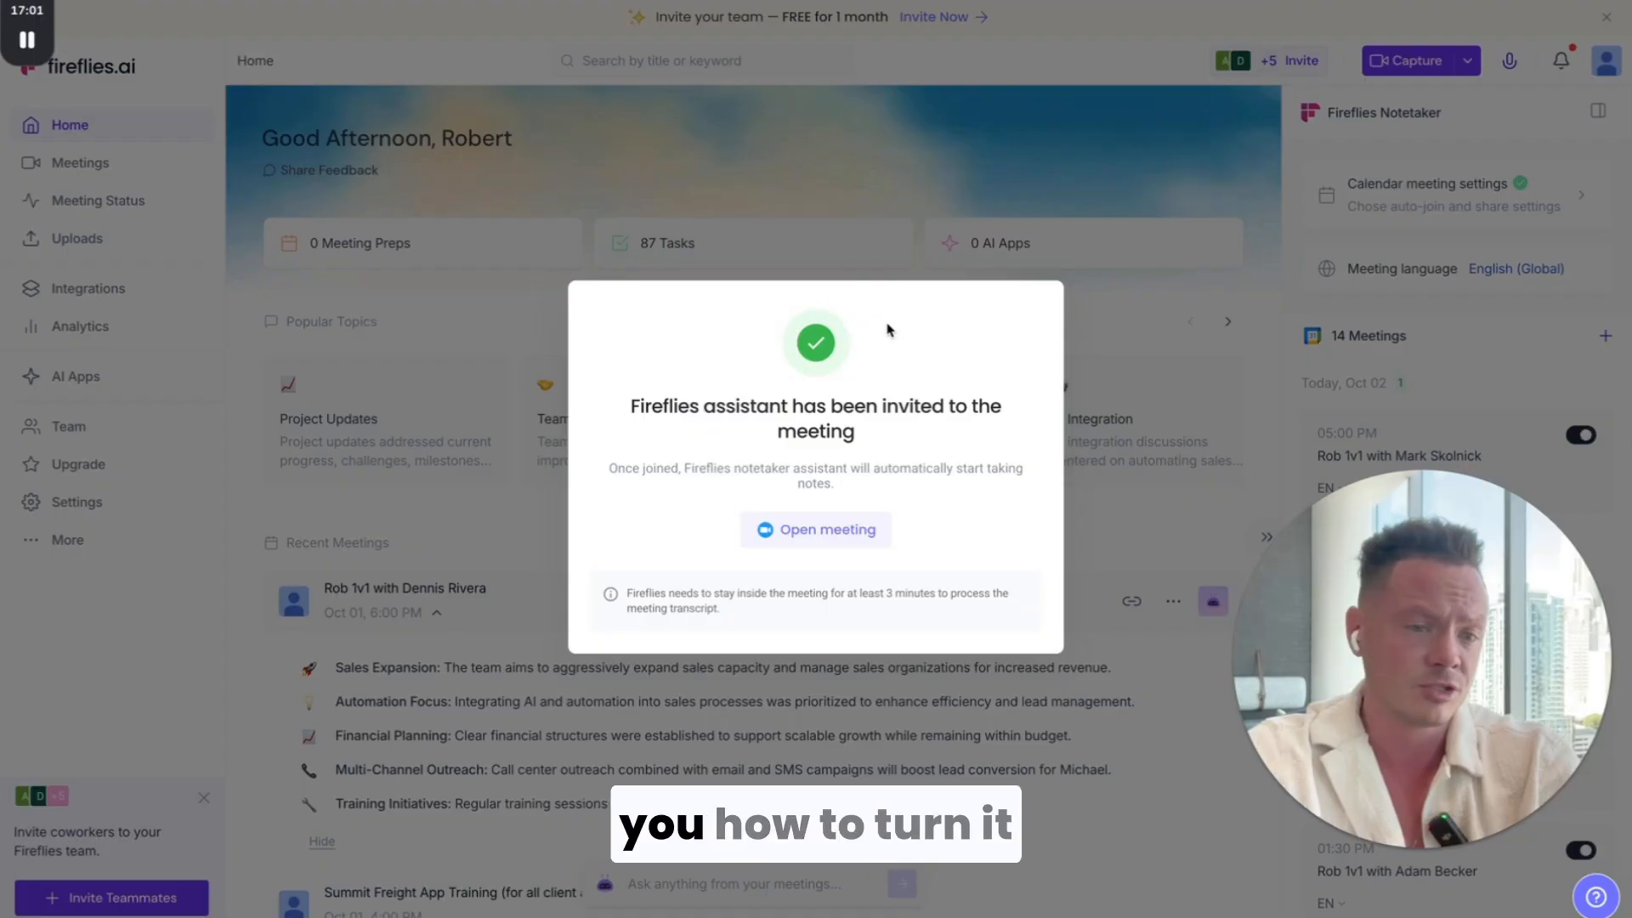
# Step: Search Google for "fireflies mcp setup"
pyautogui.press('super+l')
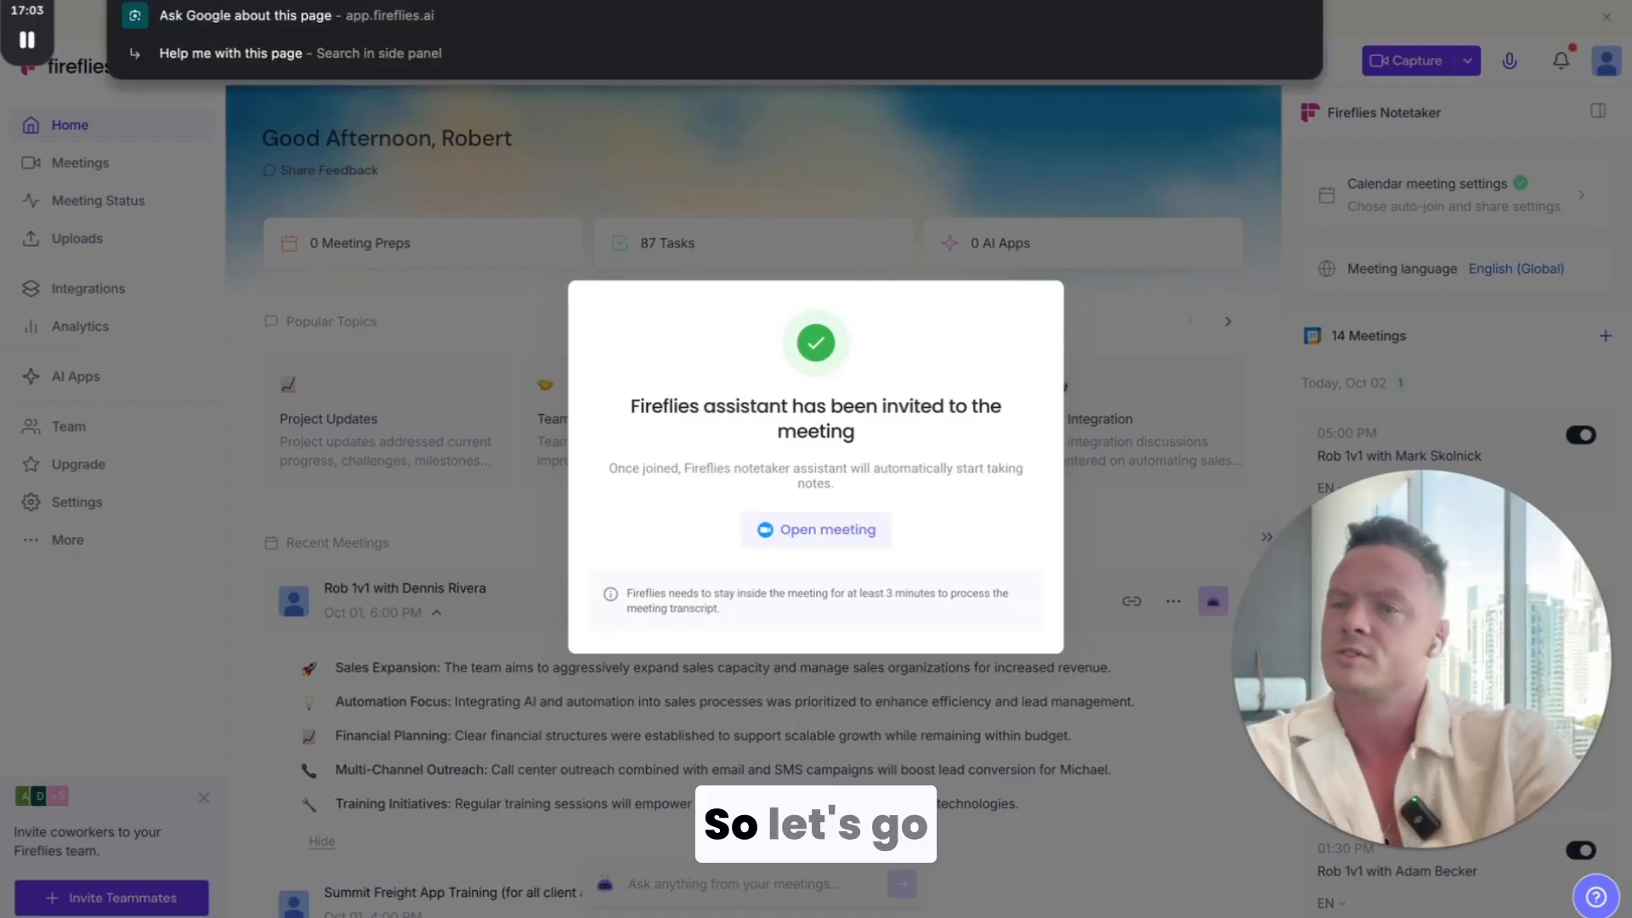
pyautogui.write('fireflies mcp se')
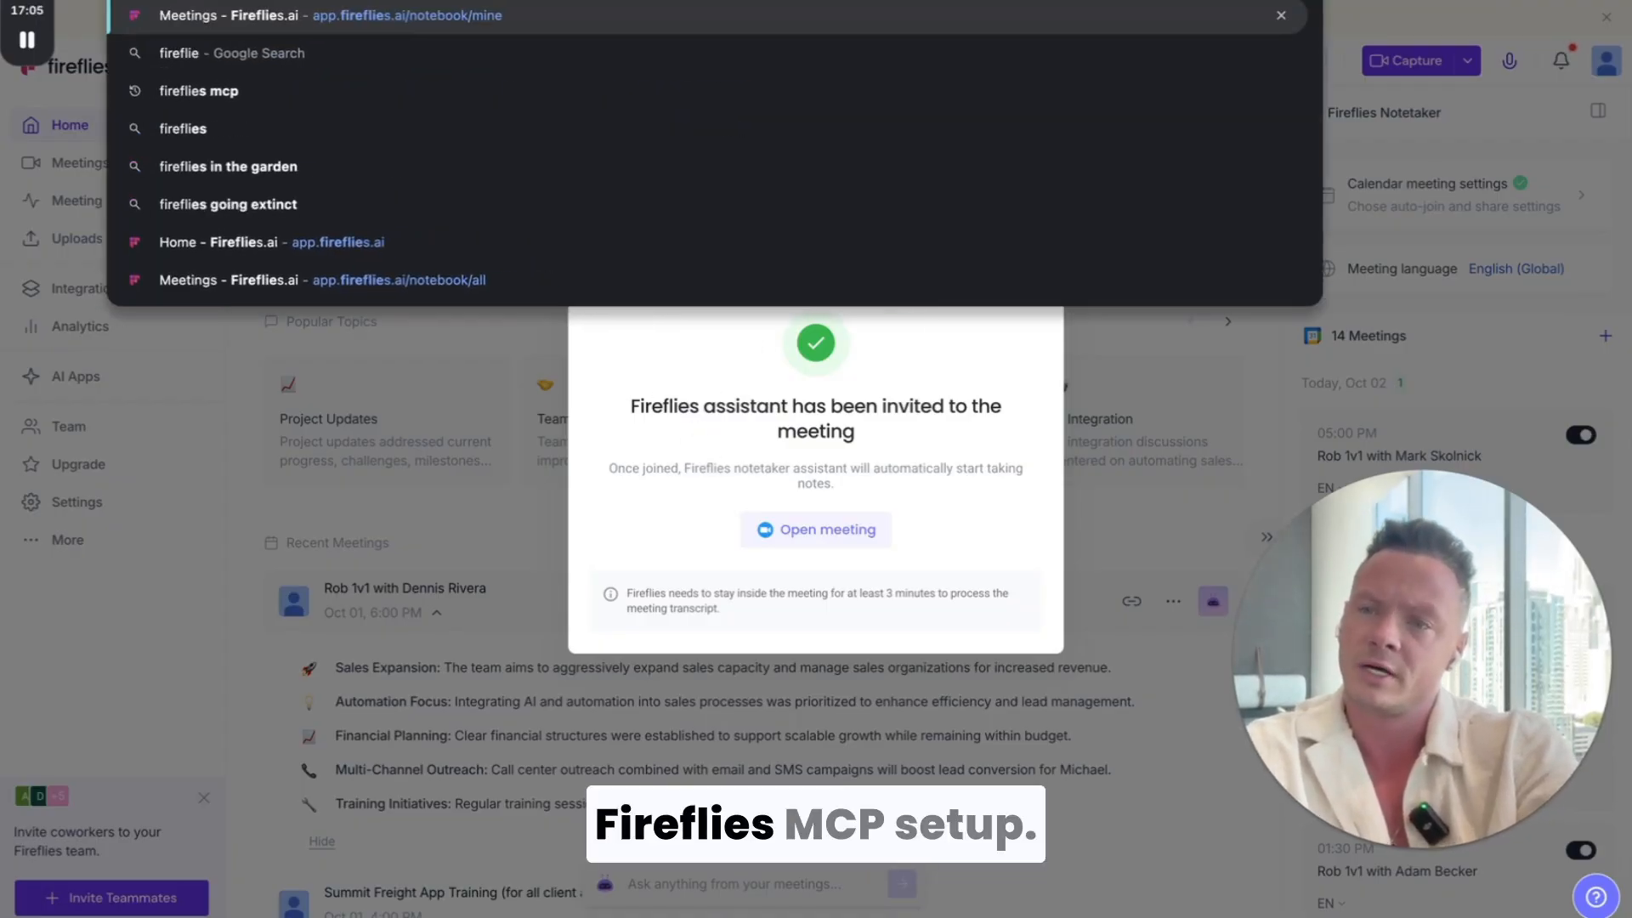
pyautogui.press('BackSpace')
pyautogui.press('BackSpace')
pyautogui.press('BackSpace')
pyautogui.press('BackSpace')
pyautogui.press('BackSpace')
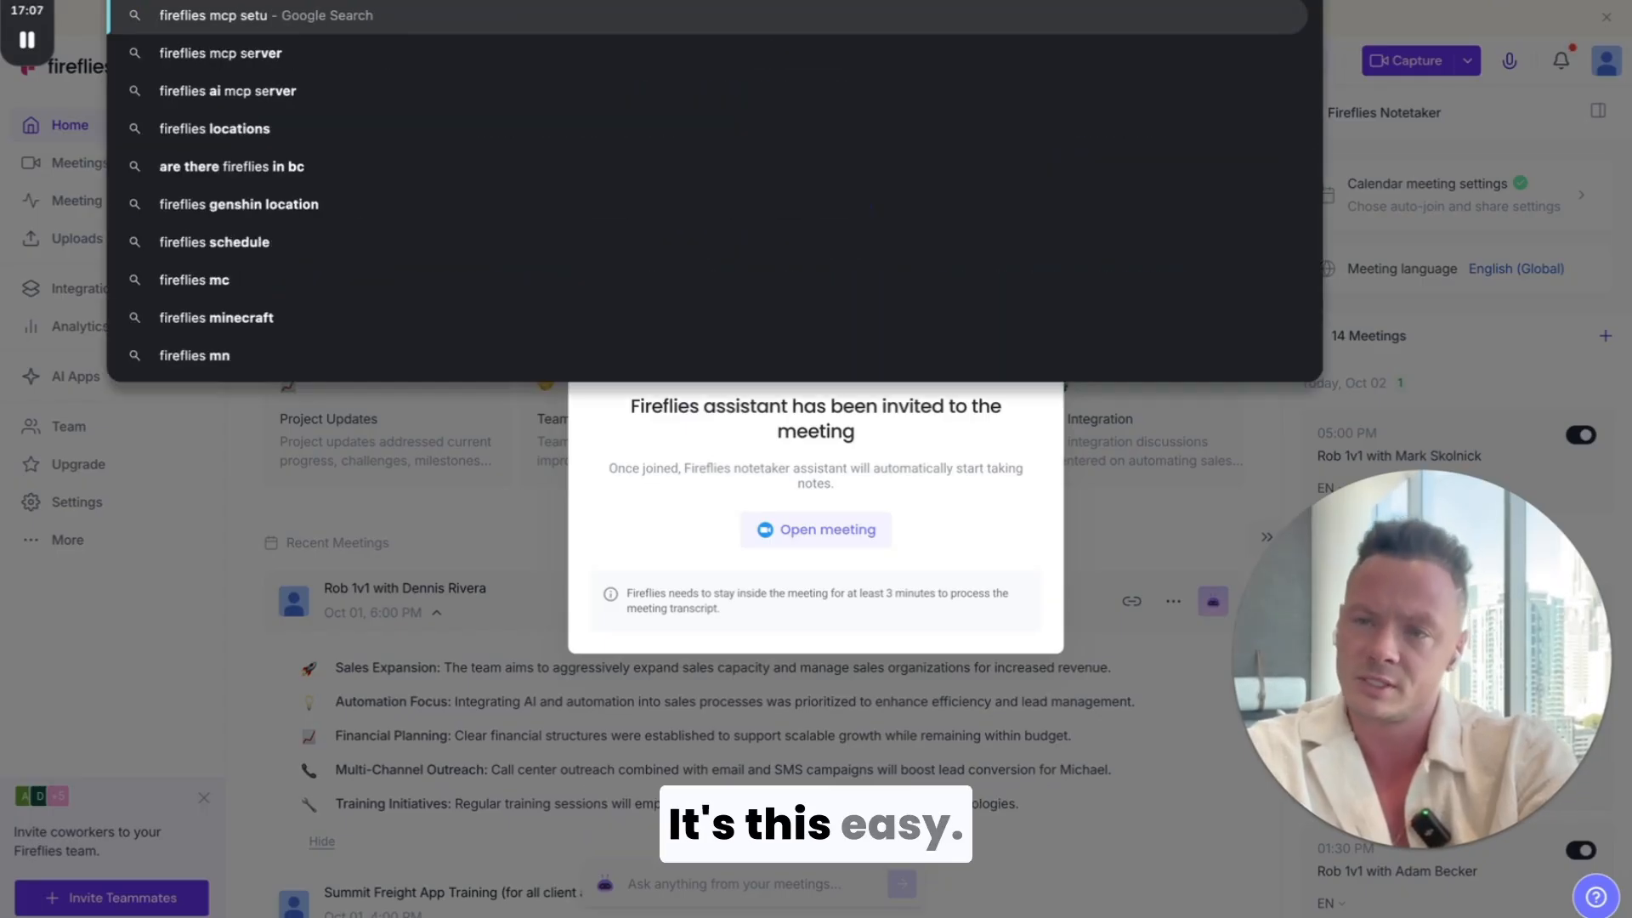
pyautogui.press('Escape')
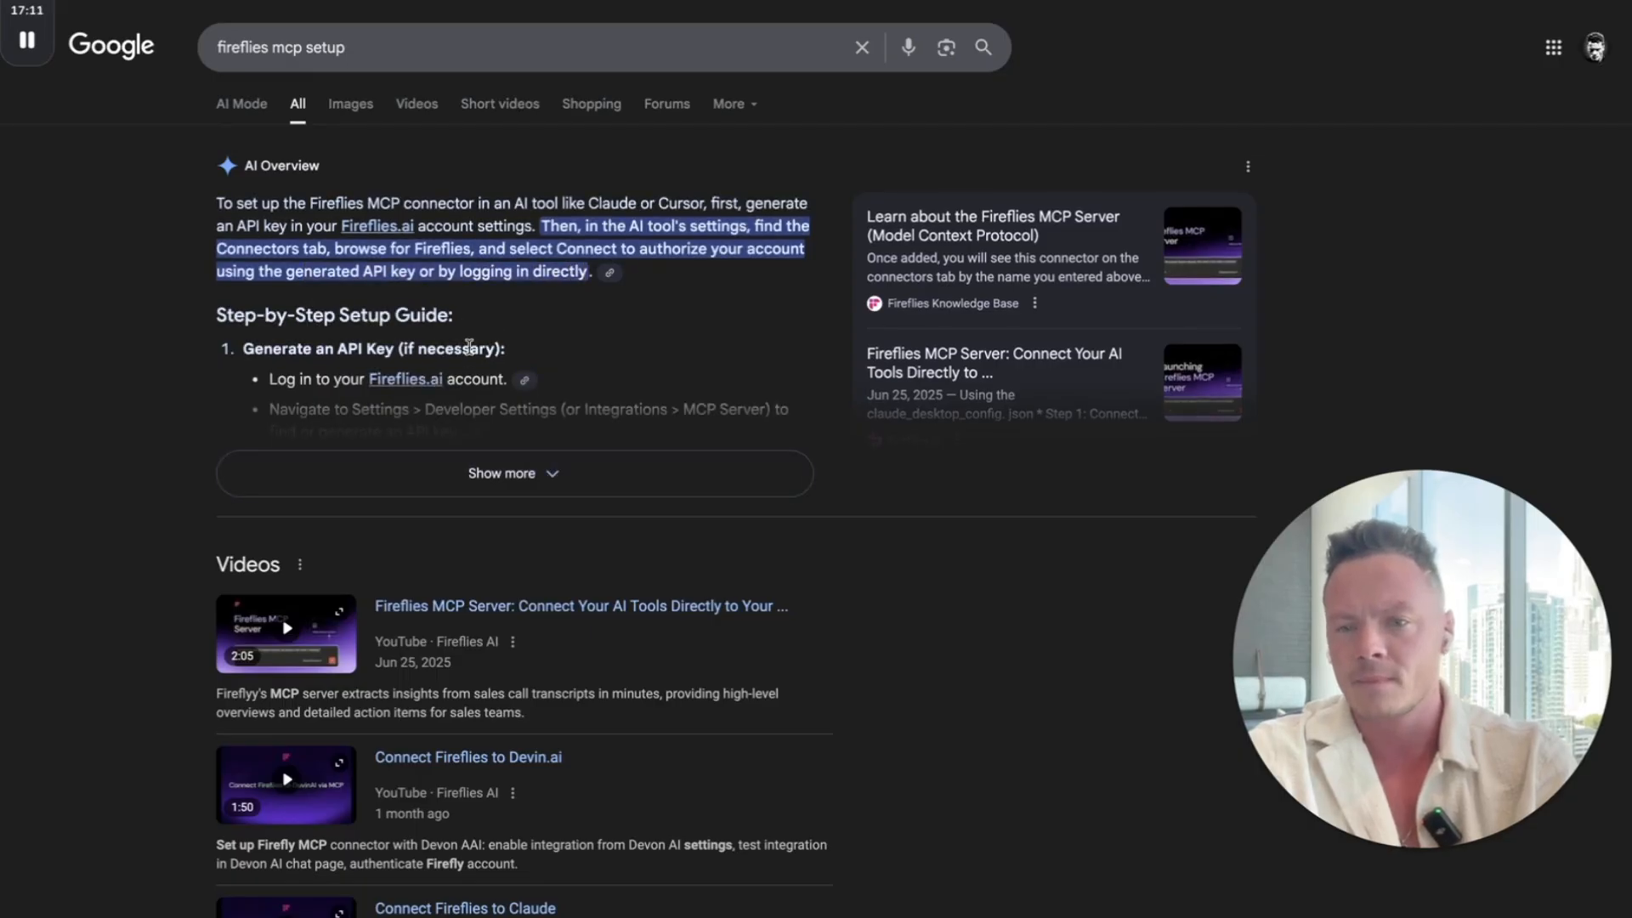
pyautogui.click(549, 481)
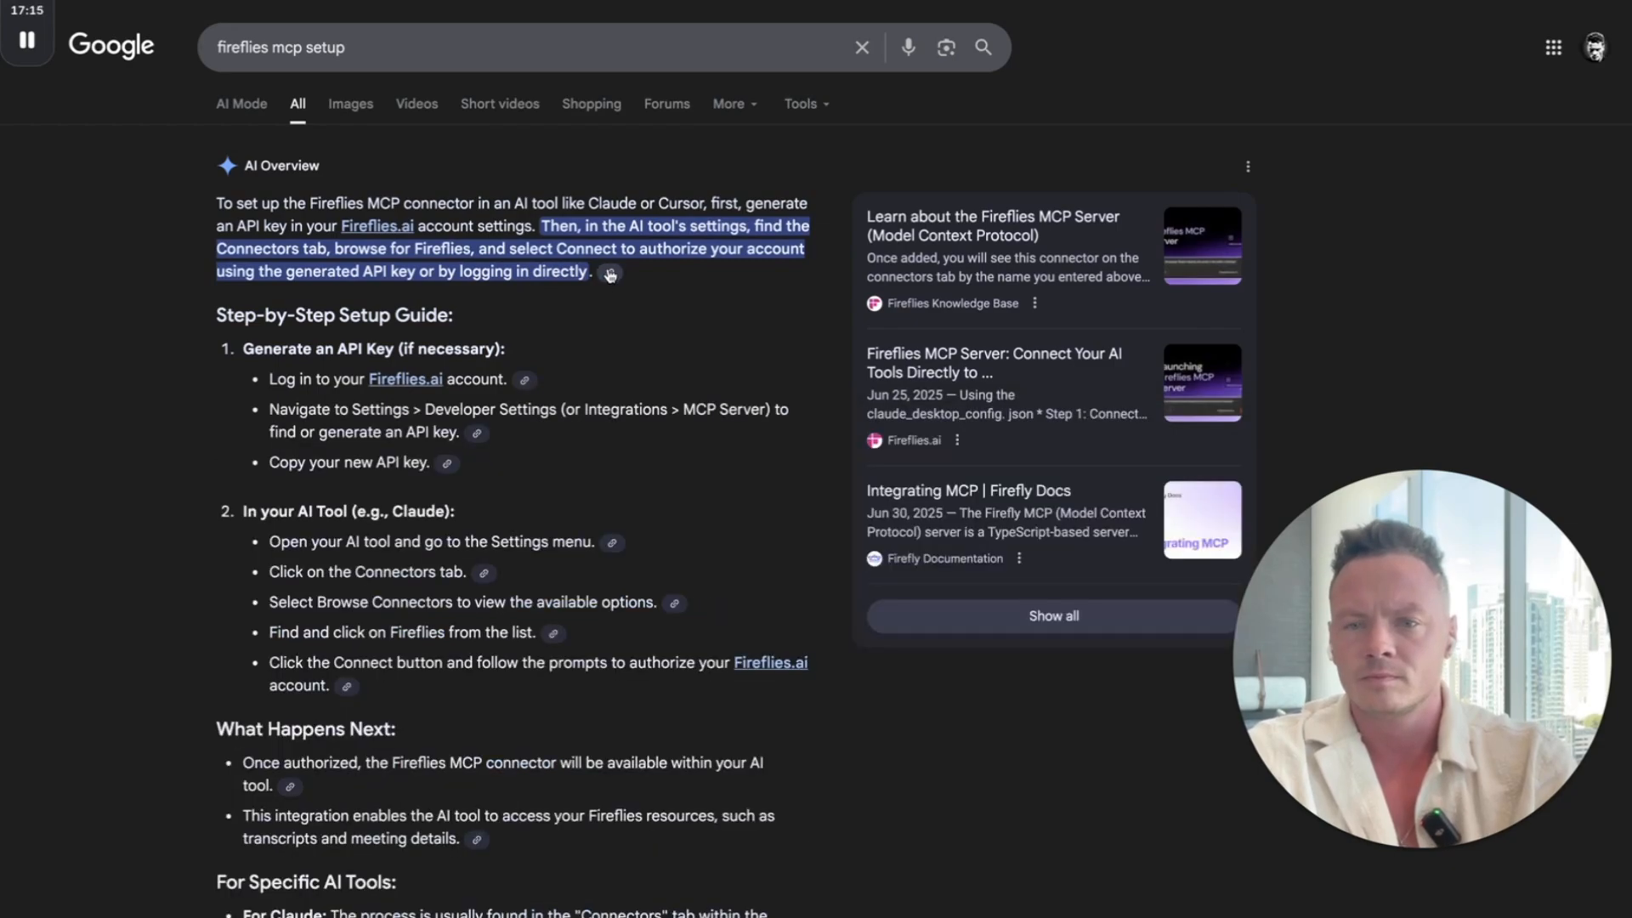
pyautogui.click(610, 273)
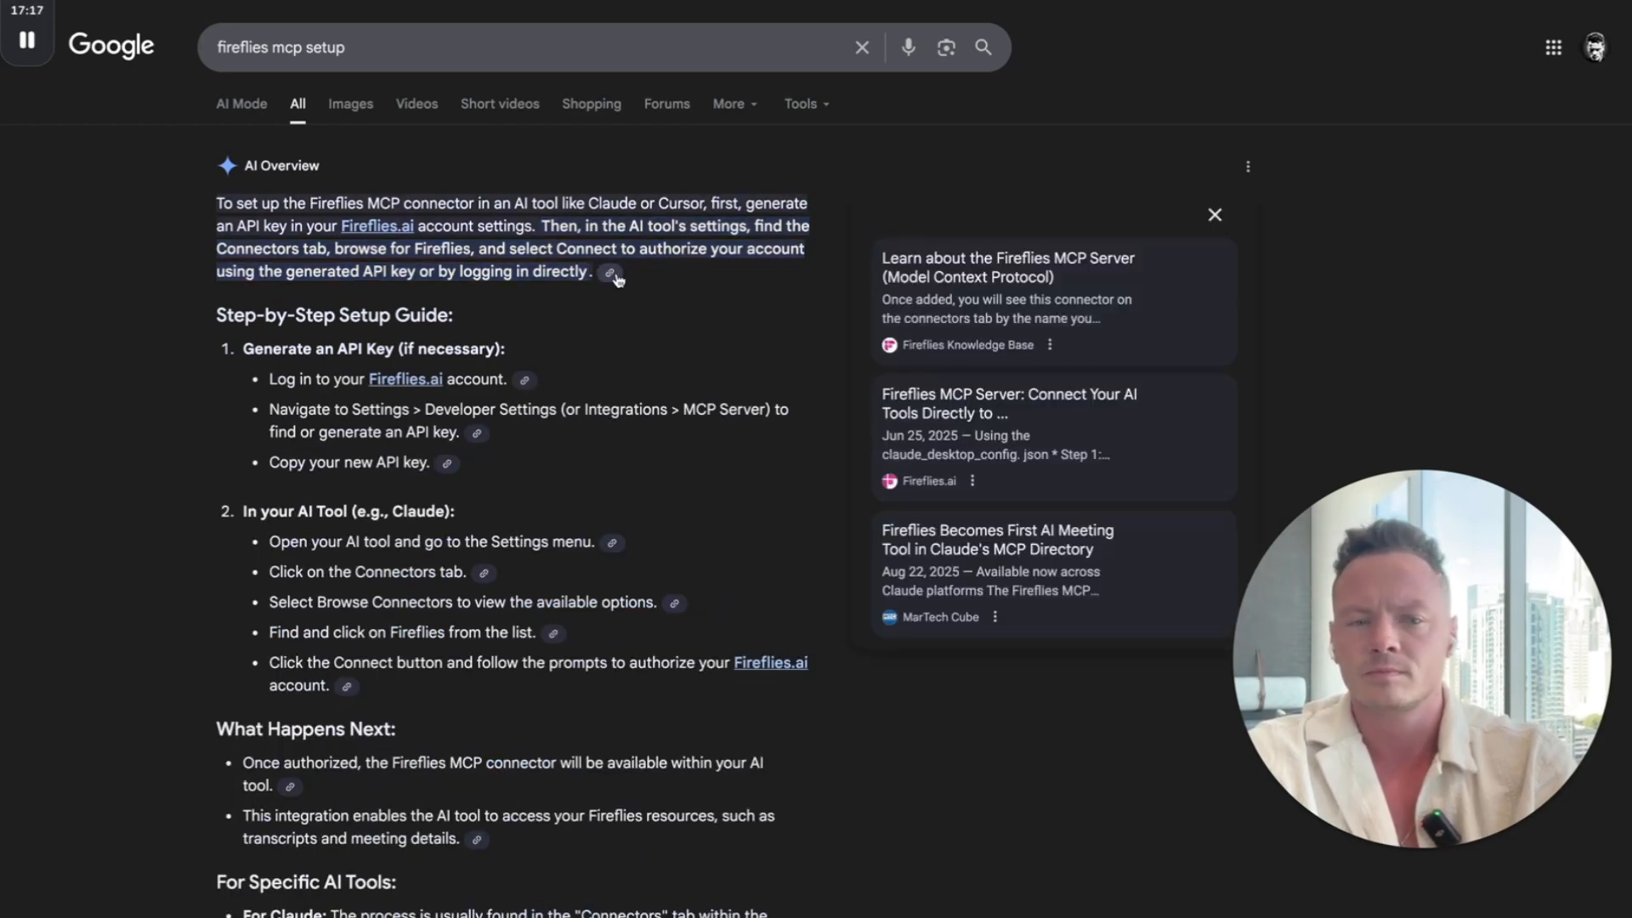
pyautogui.click(610, 273)
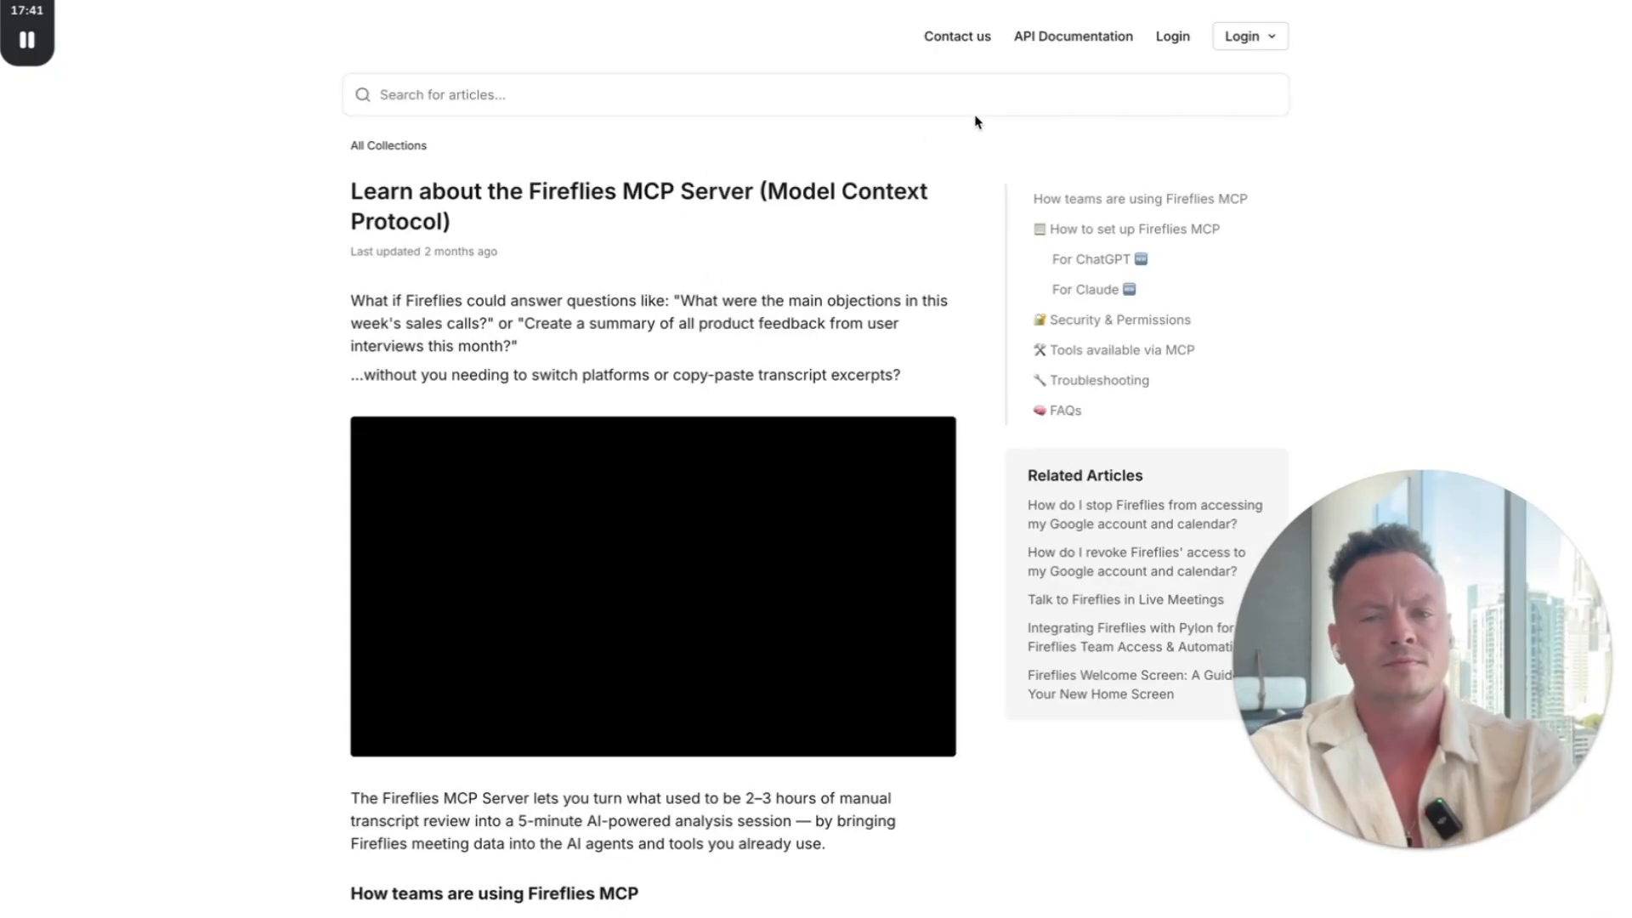
pyautogui.scroll(-4, 559, 470)
pyautogui.scroll(-10, 558, 470)
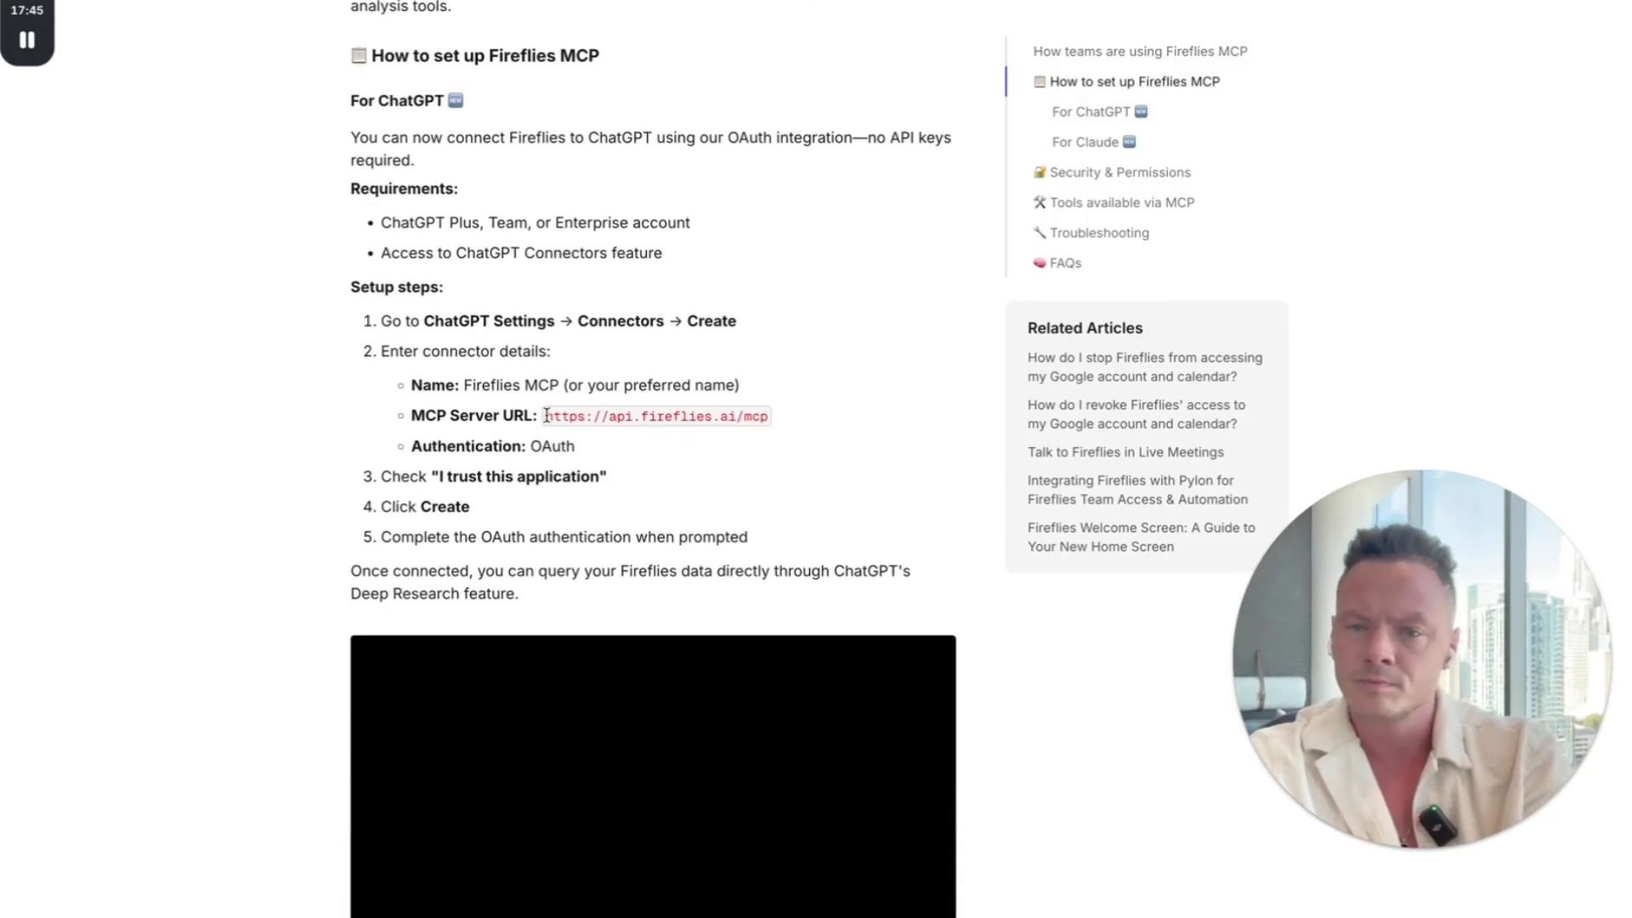
pyautogui.moveTo(547, 416); pyautogui.dragTo(775, 420)
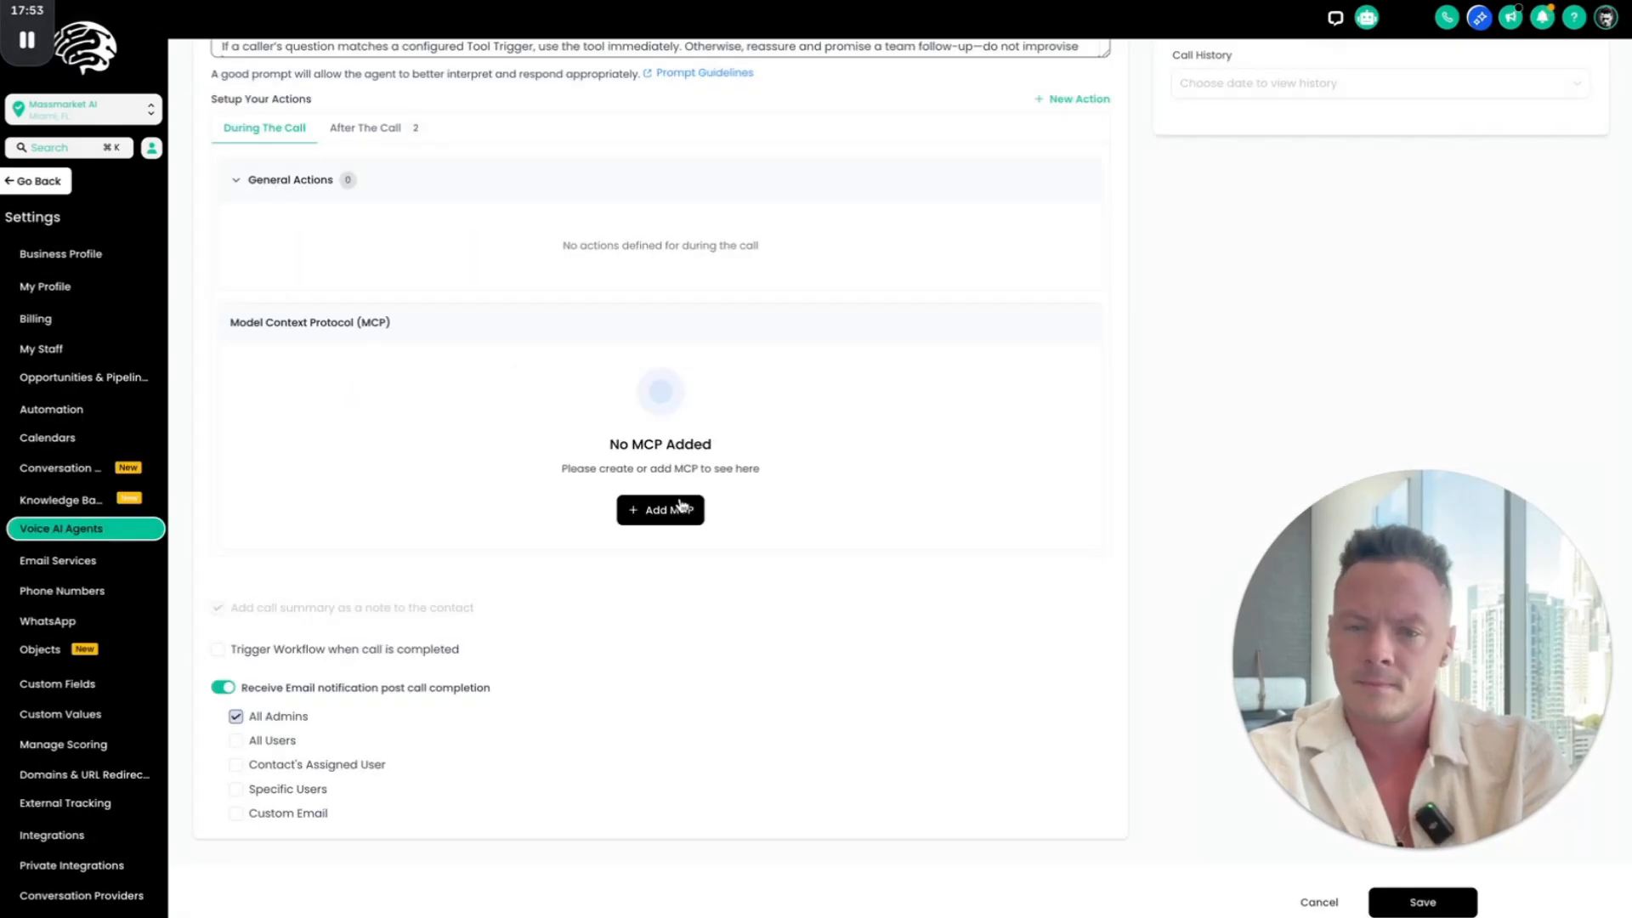
# Step: Back in the Live Build agent, start adding an MCP with the copied Fireflies URL and name it Meeting Transcripts
pyautogui.click(680, 508)
pyautogui.click(738, 425)
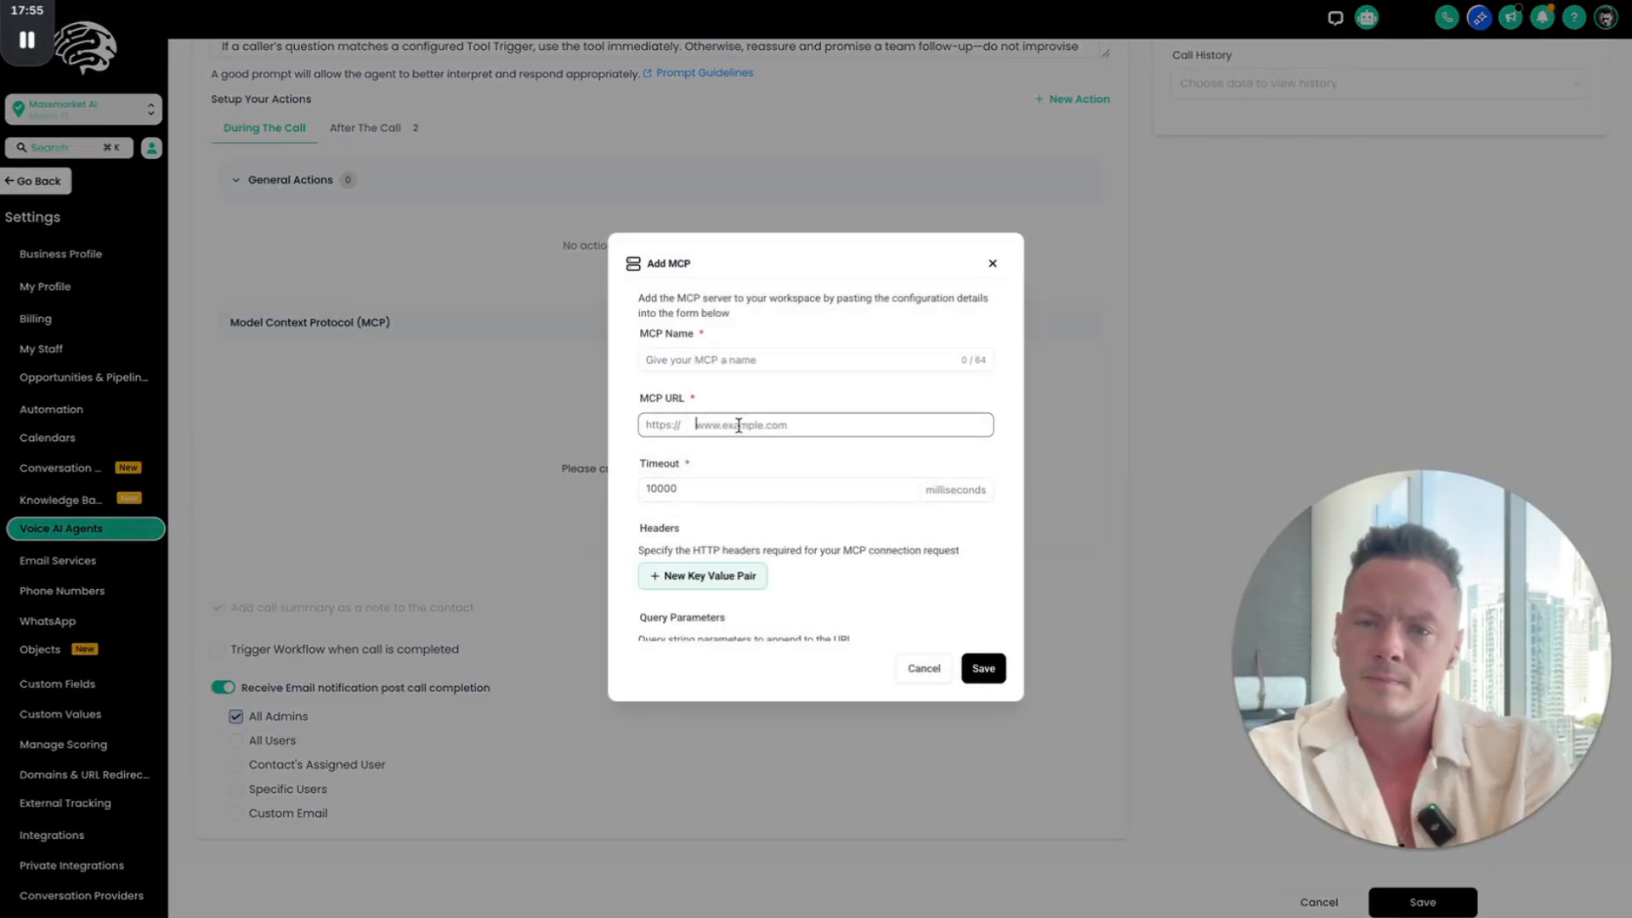
pyautogui.click(718, 366)
pyautogui.write('Fir')
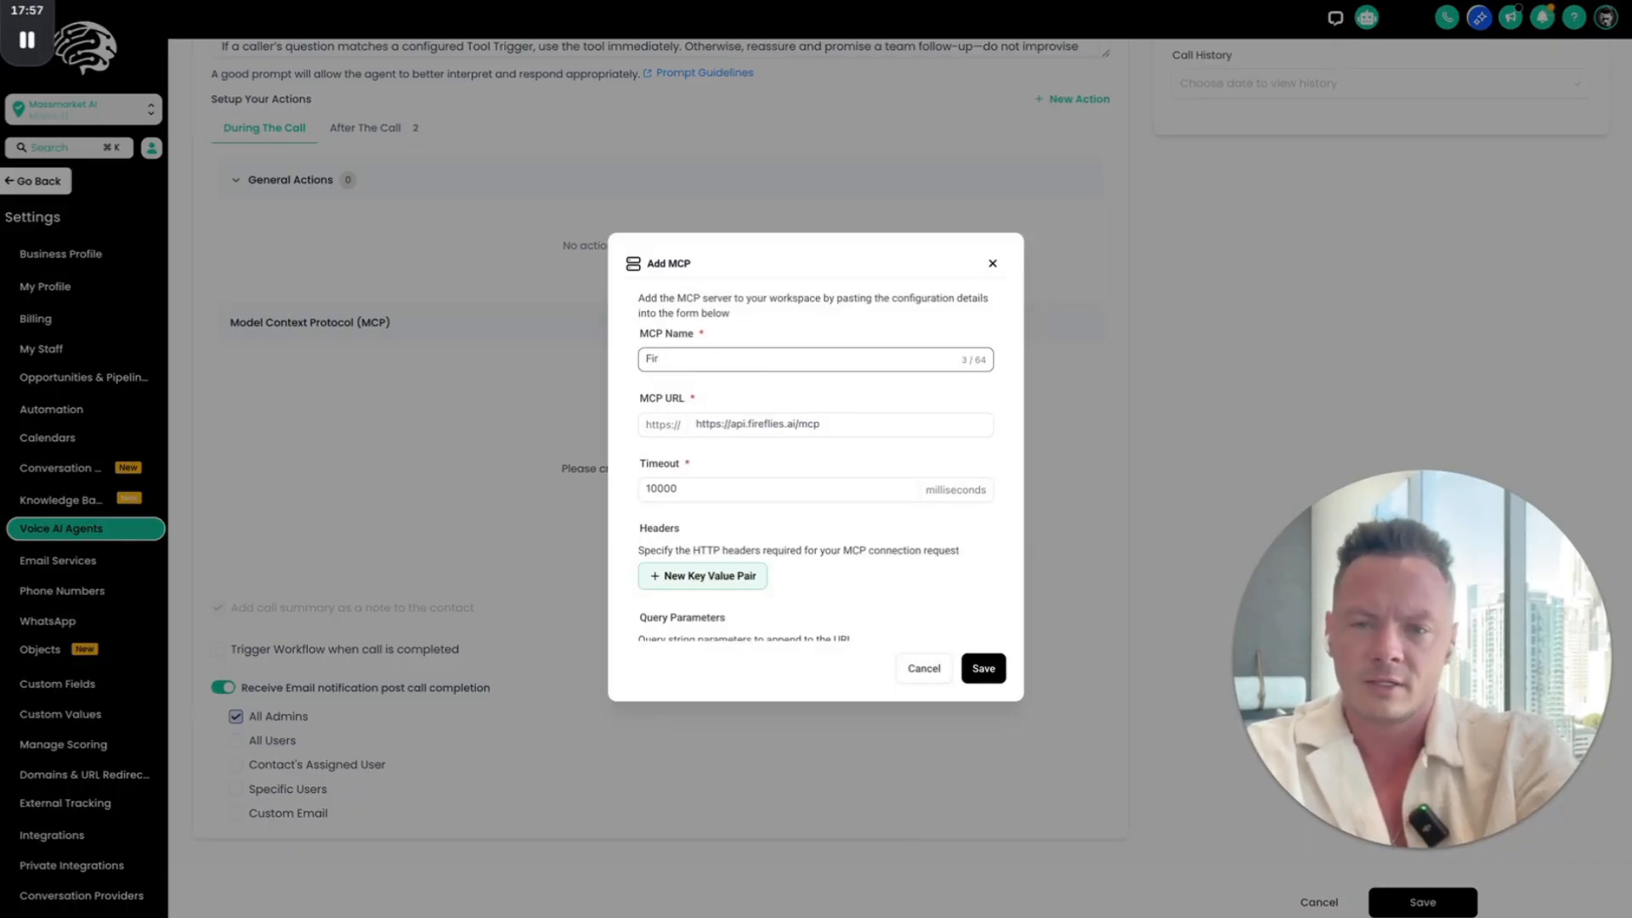
pyautogui.press('BackSpace')
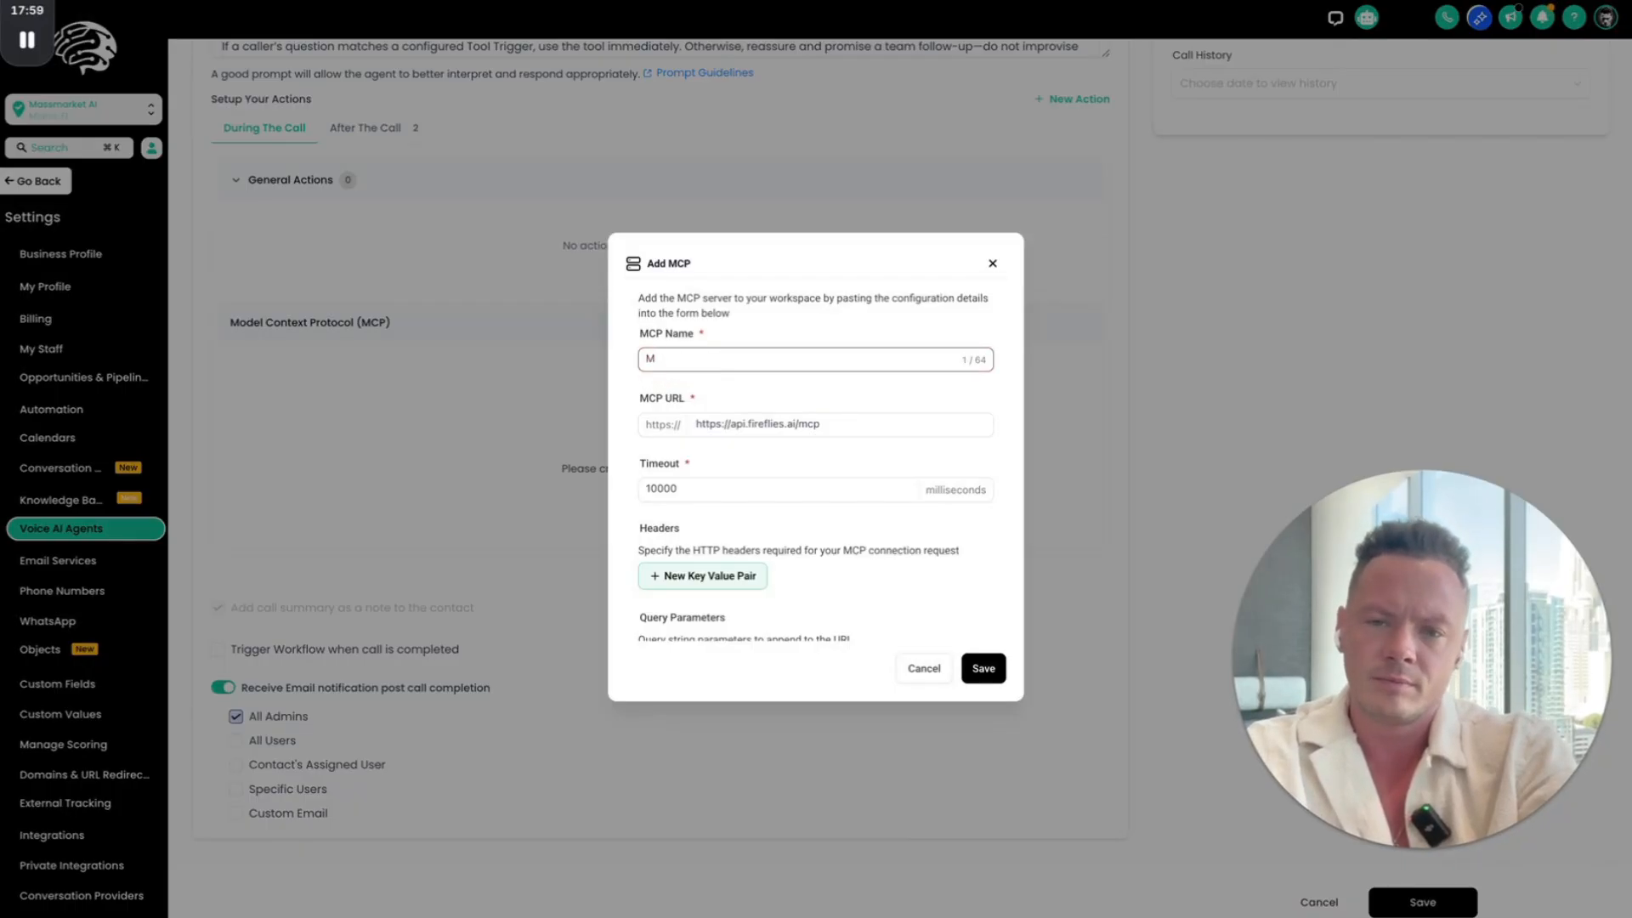
pyautogui.press('BackSpace')
pyautogui.write('Fi')
pyautogui.press('BackSpace')
pyautogui.write('M')
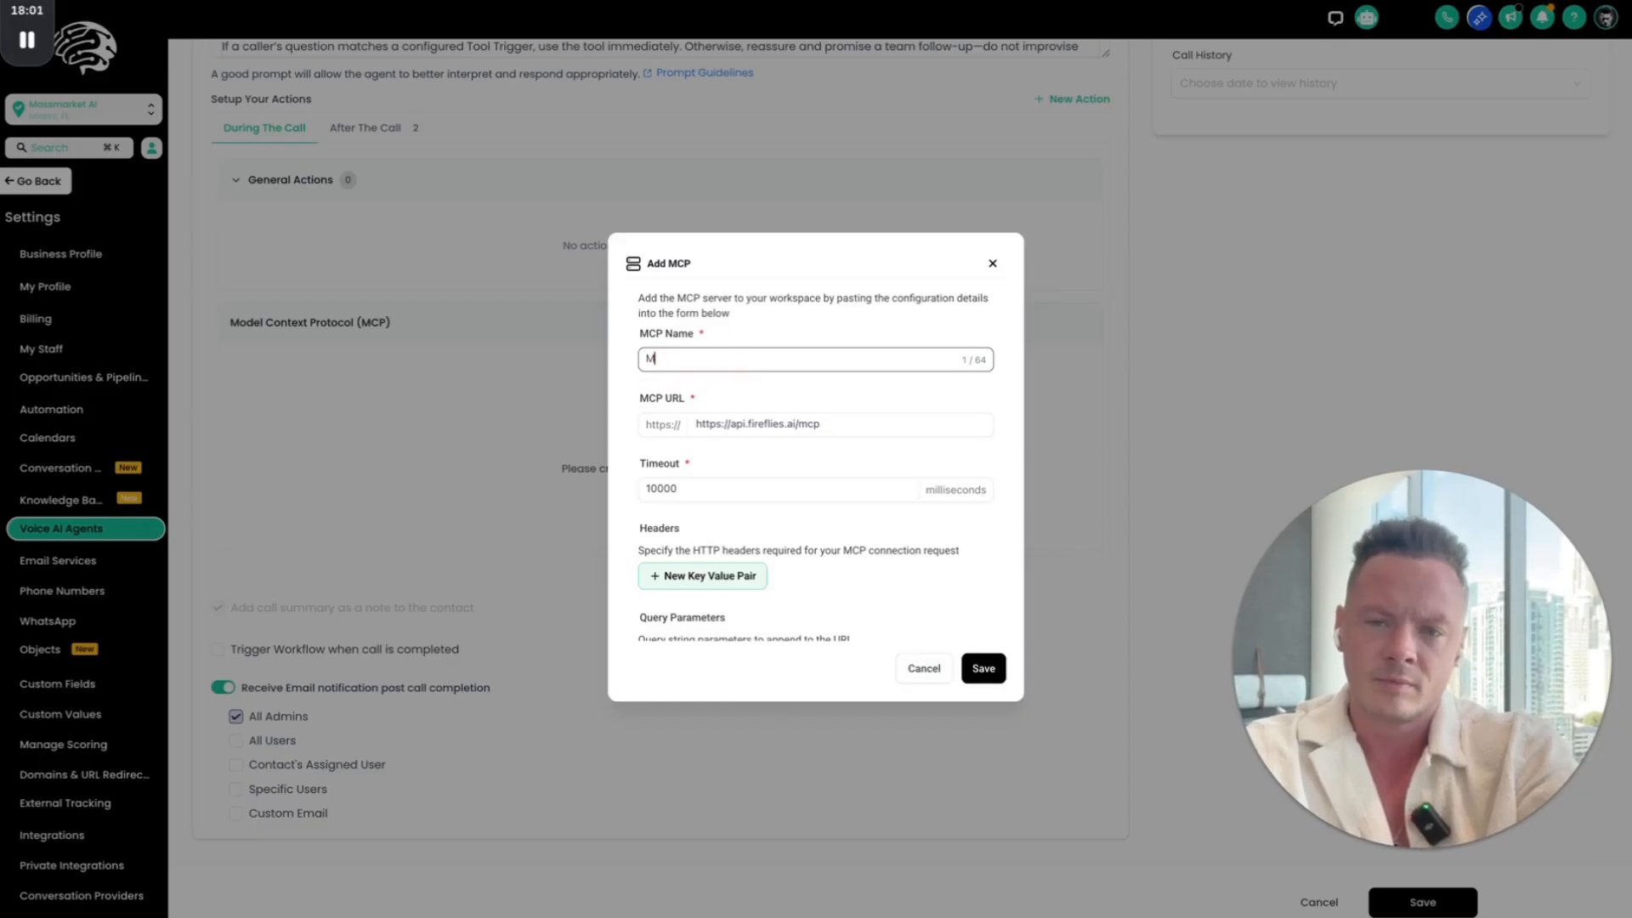
pyautogui.write('eeting Transcripts')
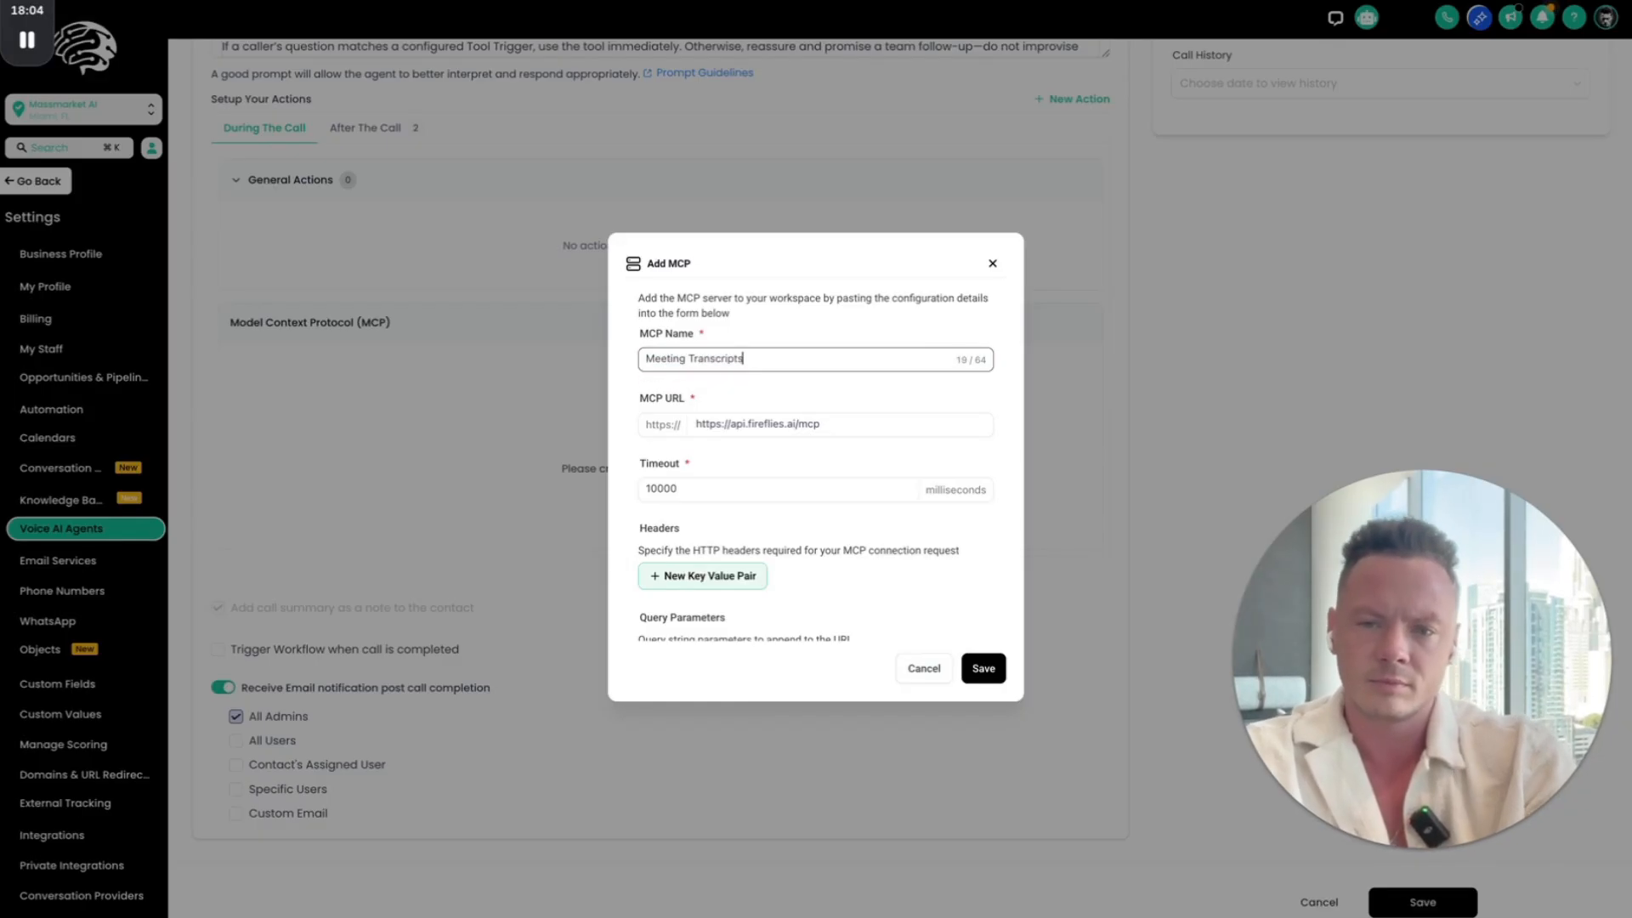
pyautogui.click(722, 425)
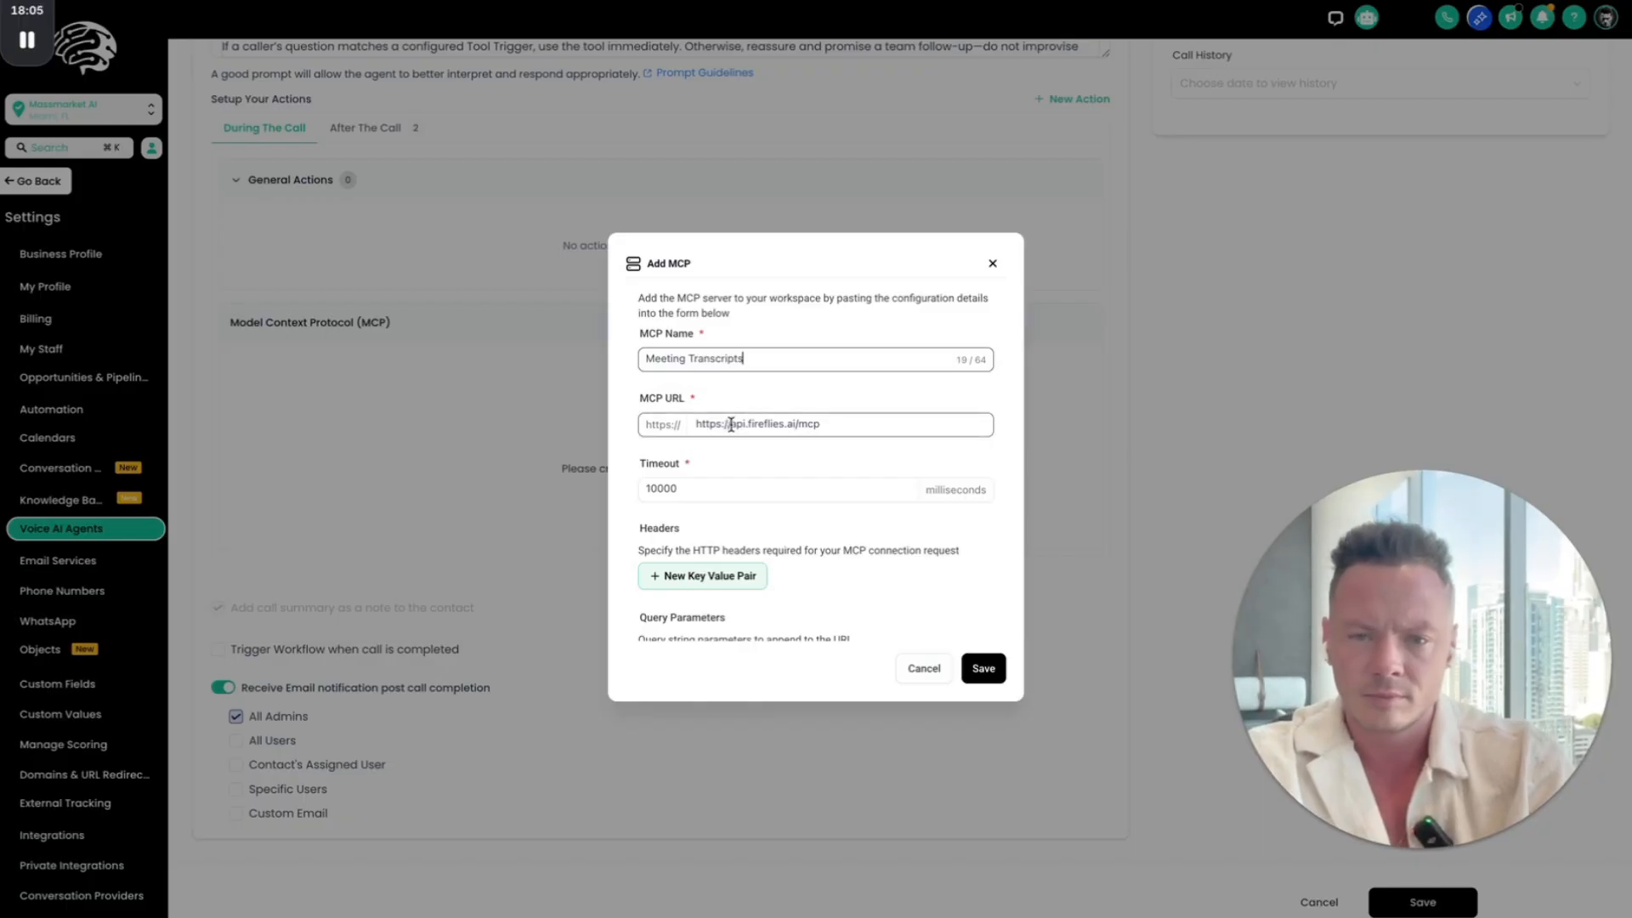
pyautogui.moveTo(731, 424); pyautogui.dragTo(623, 426)
pyautogui.press('BackSpace')
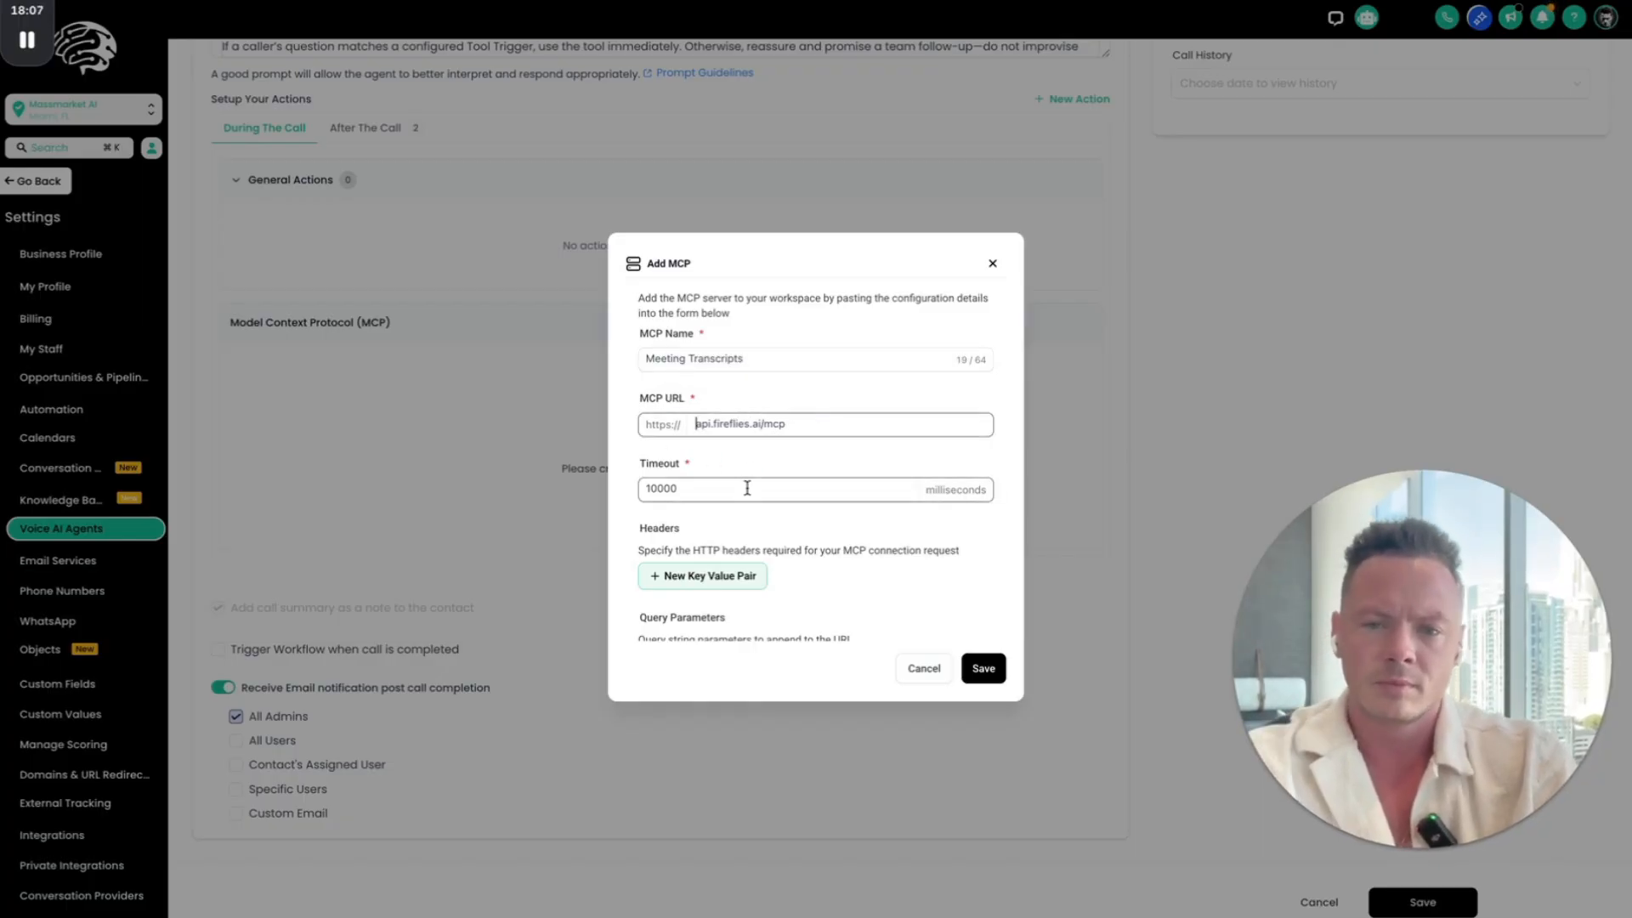
pyautogui.scroll(-1, 803, 577)
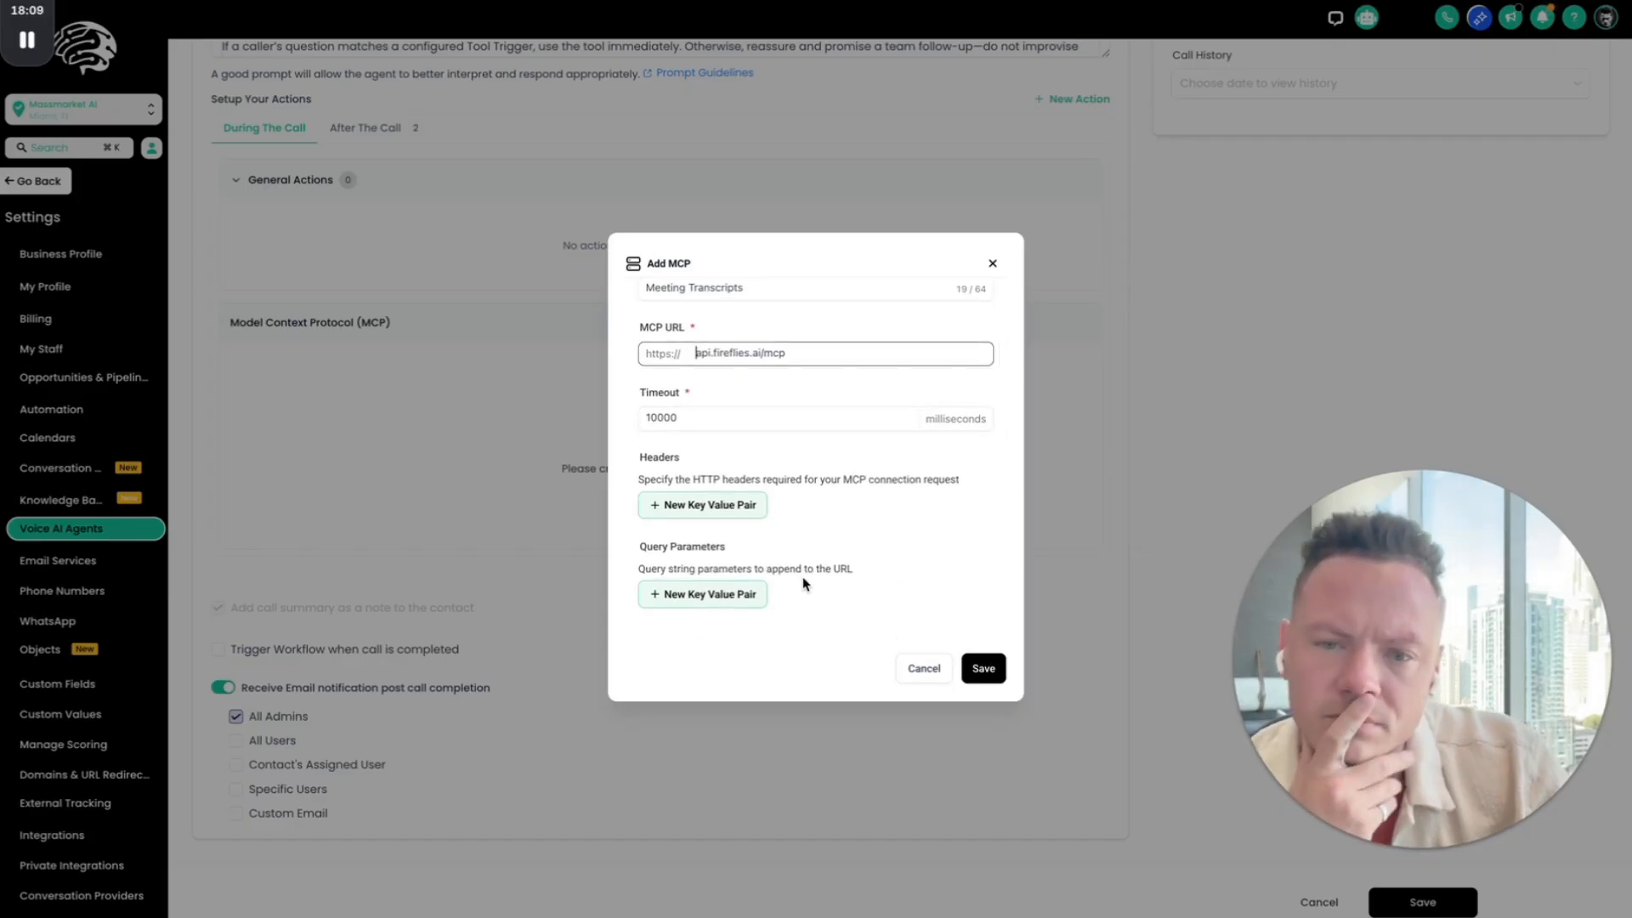
pyautogui.click(991, 672)
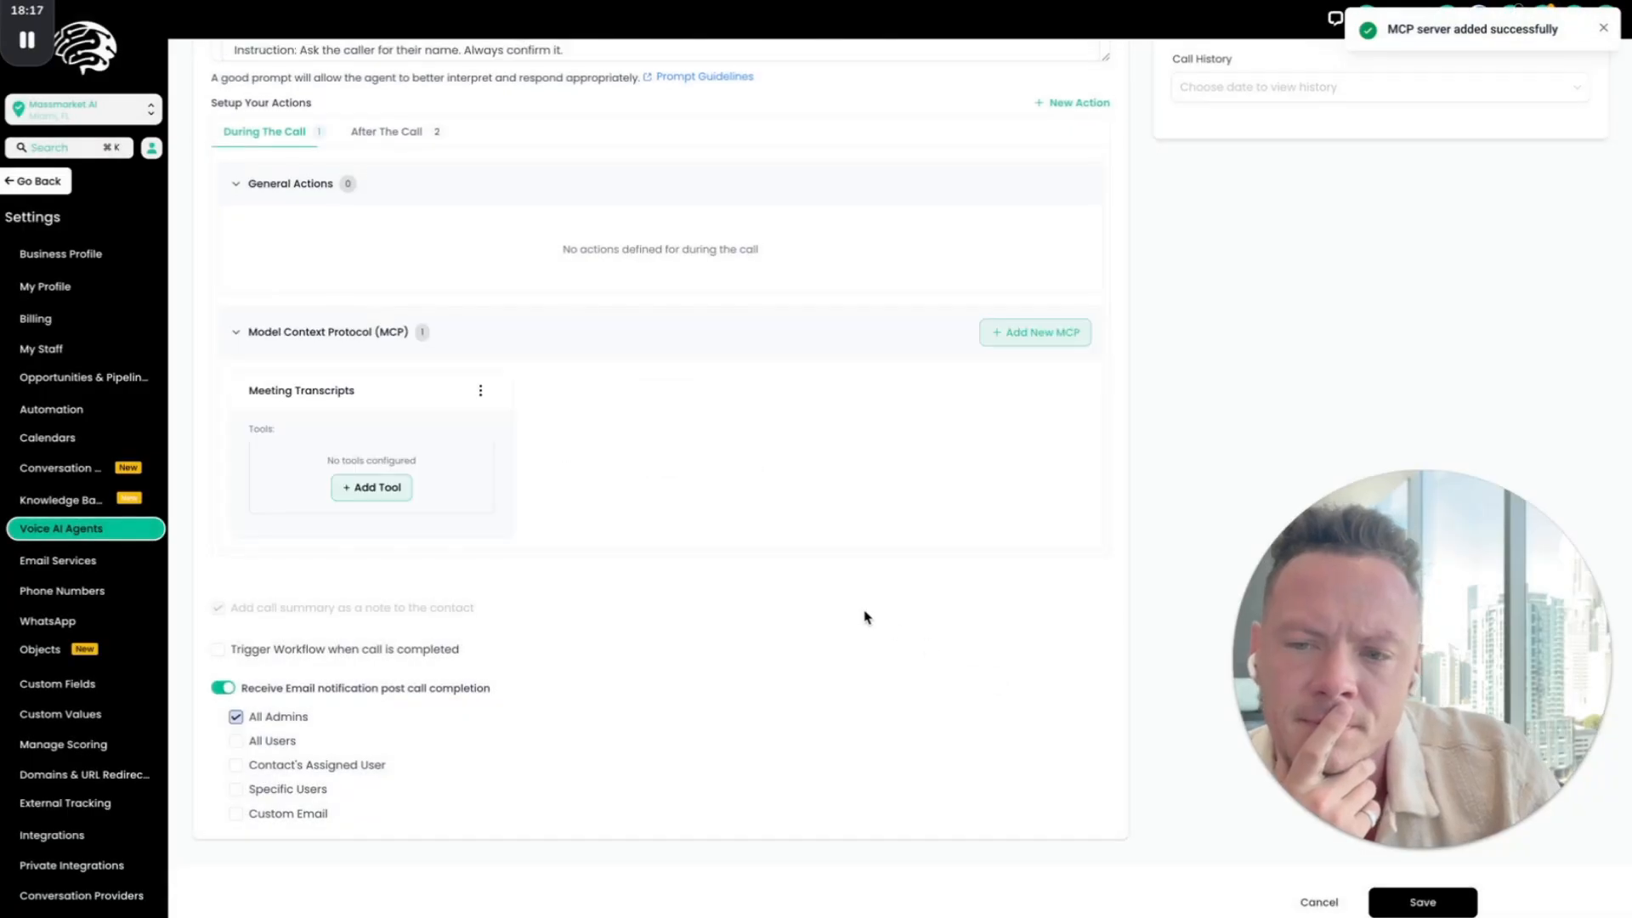
# Step: Try to add a tool to the Meeting Transcripts MCP by choosing its access scope, and close the tool form
pyautogui.click(366, 497)
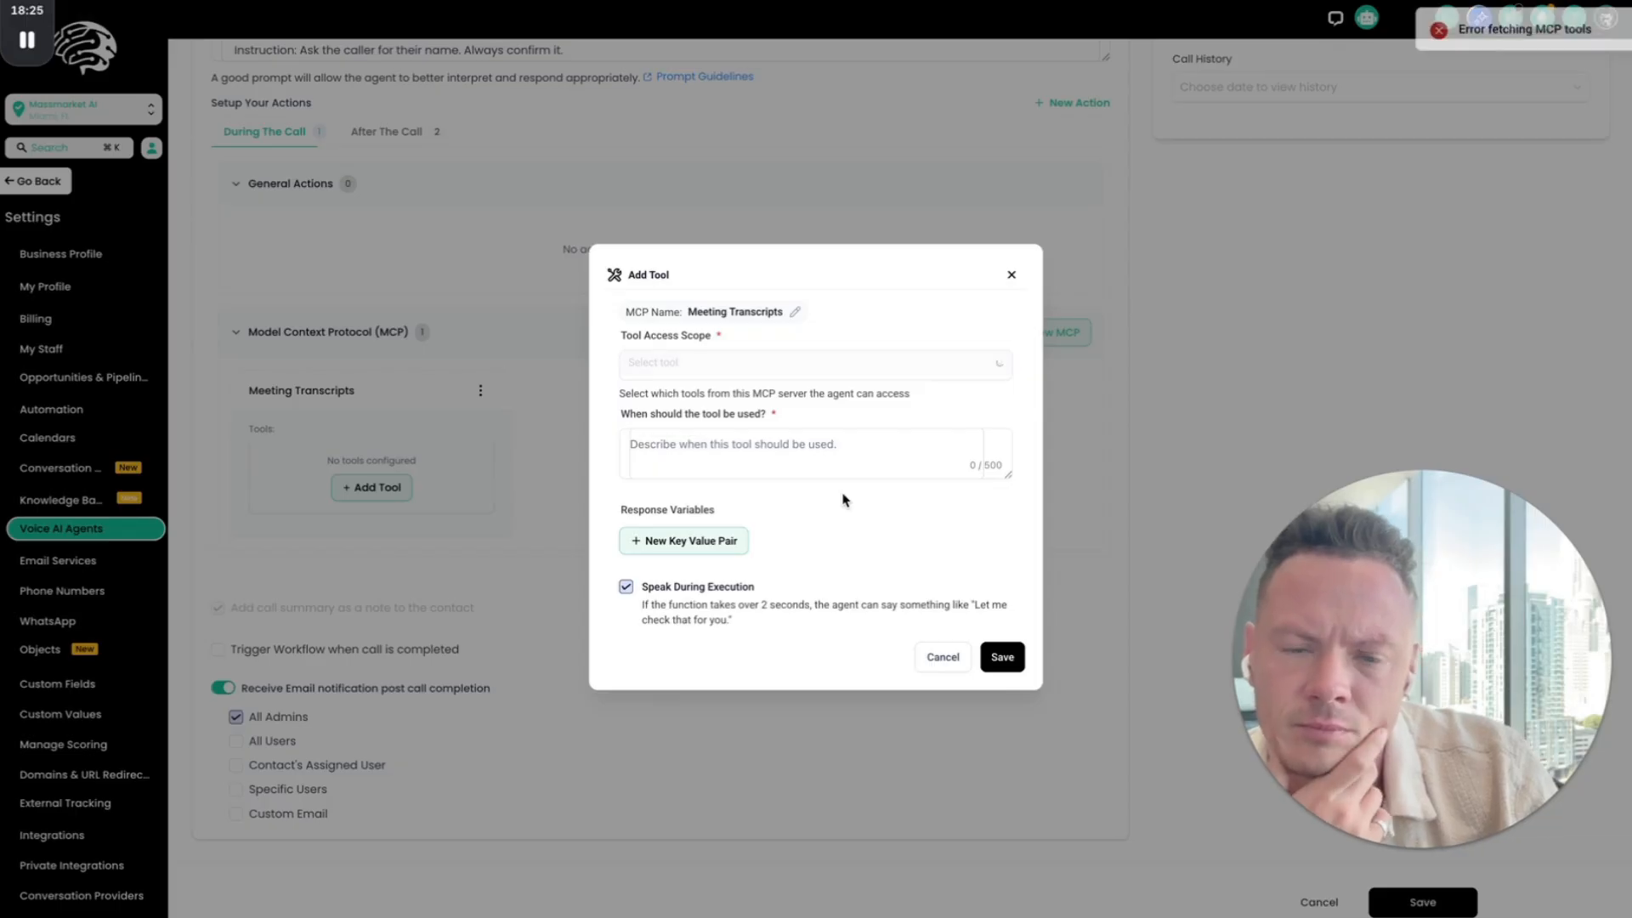
pyautogui.click(807, 377)
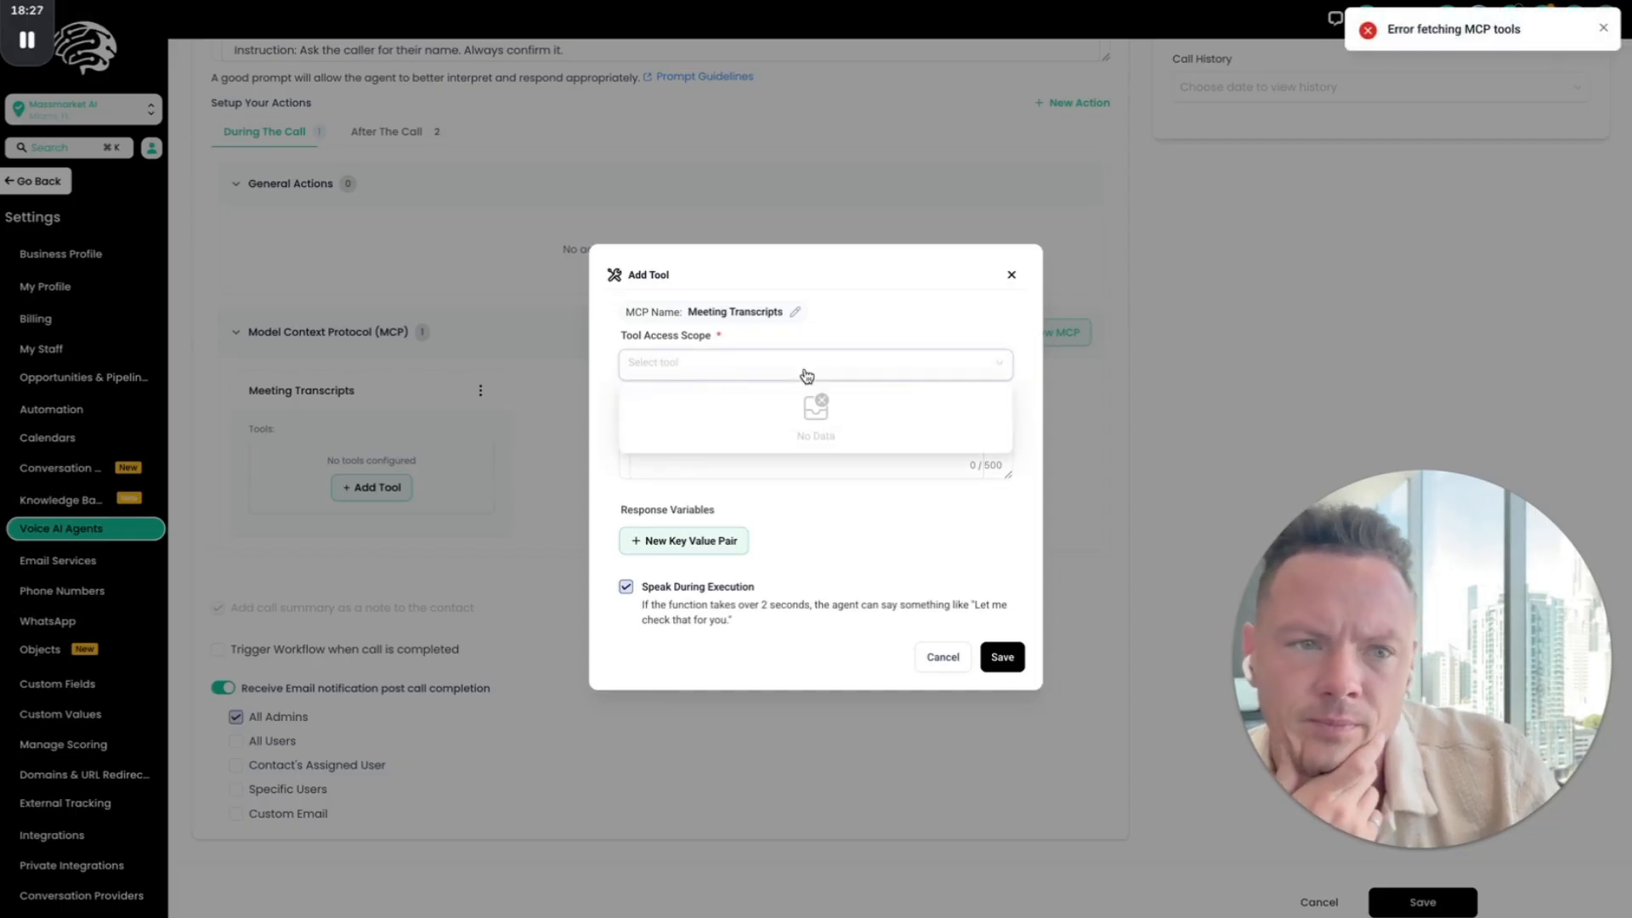
pyautogui.click(847, 298)
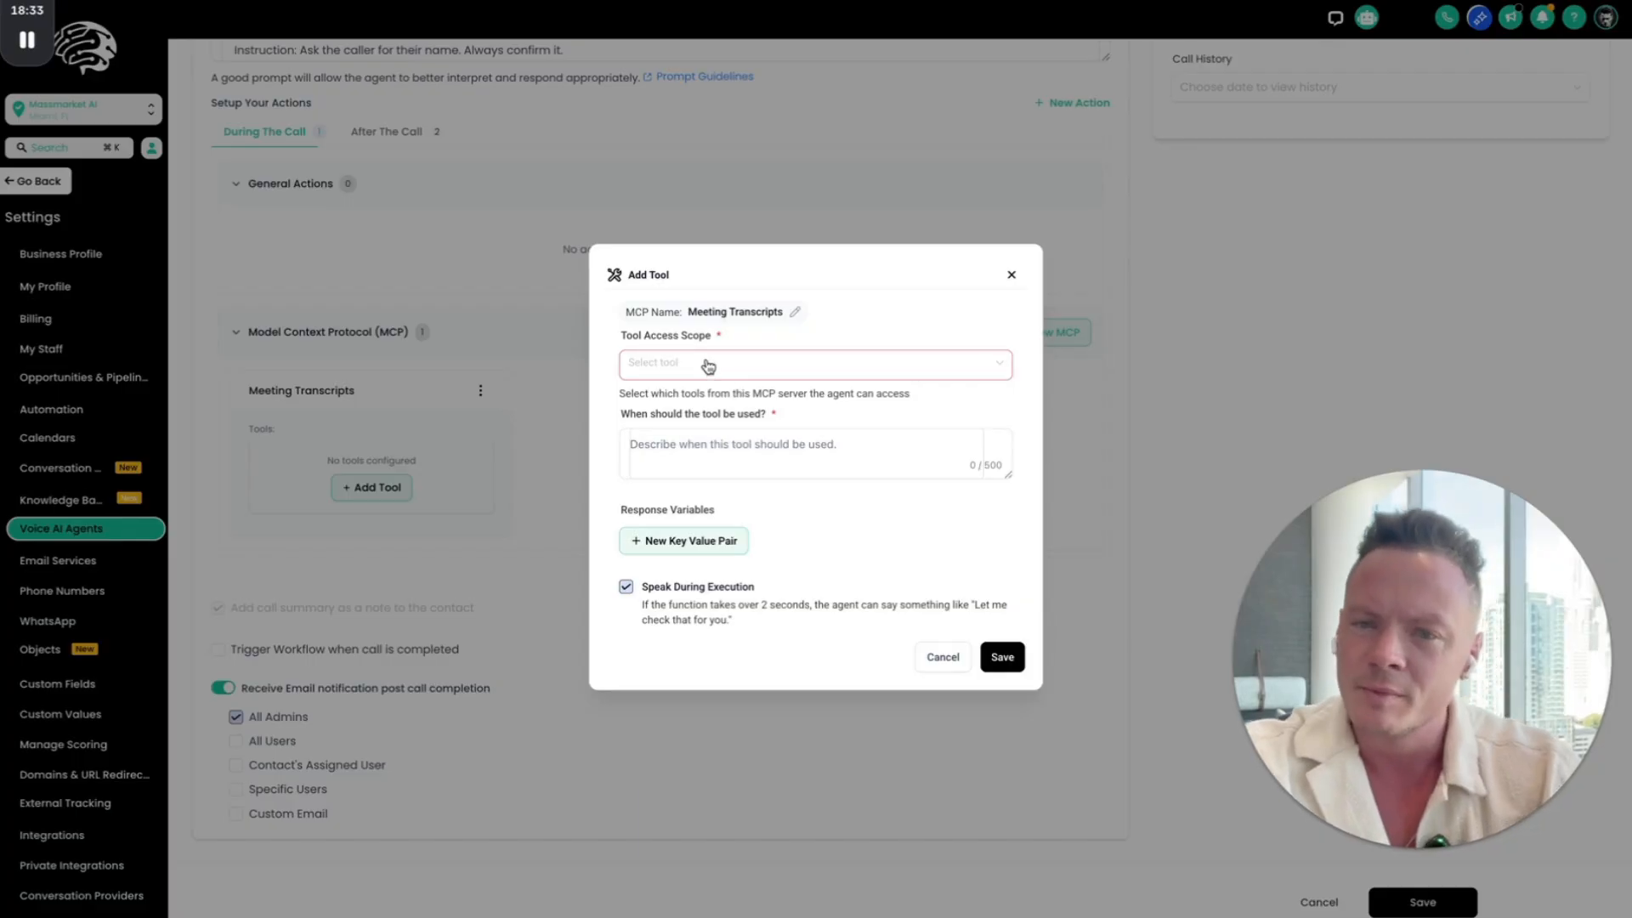
pyautogui.click(1012, 275)
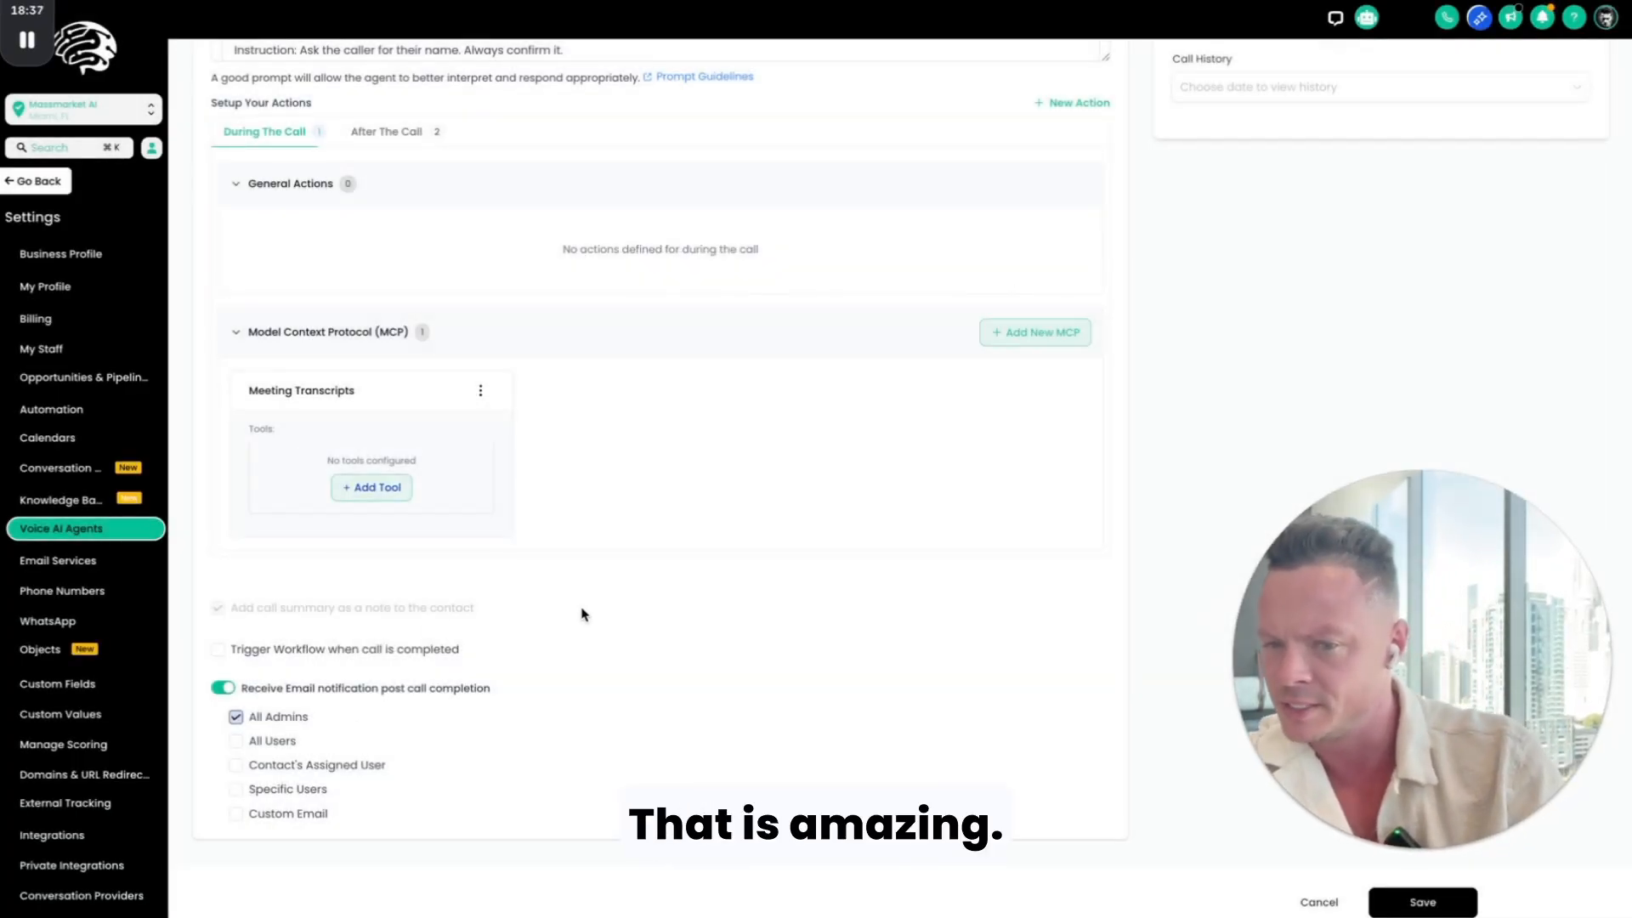
# Step: Start a new Appointment Booking action among the agent's during-the-call actions
pyautogui.scroll(2, 335, 594)
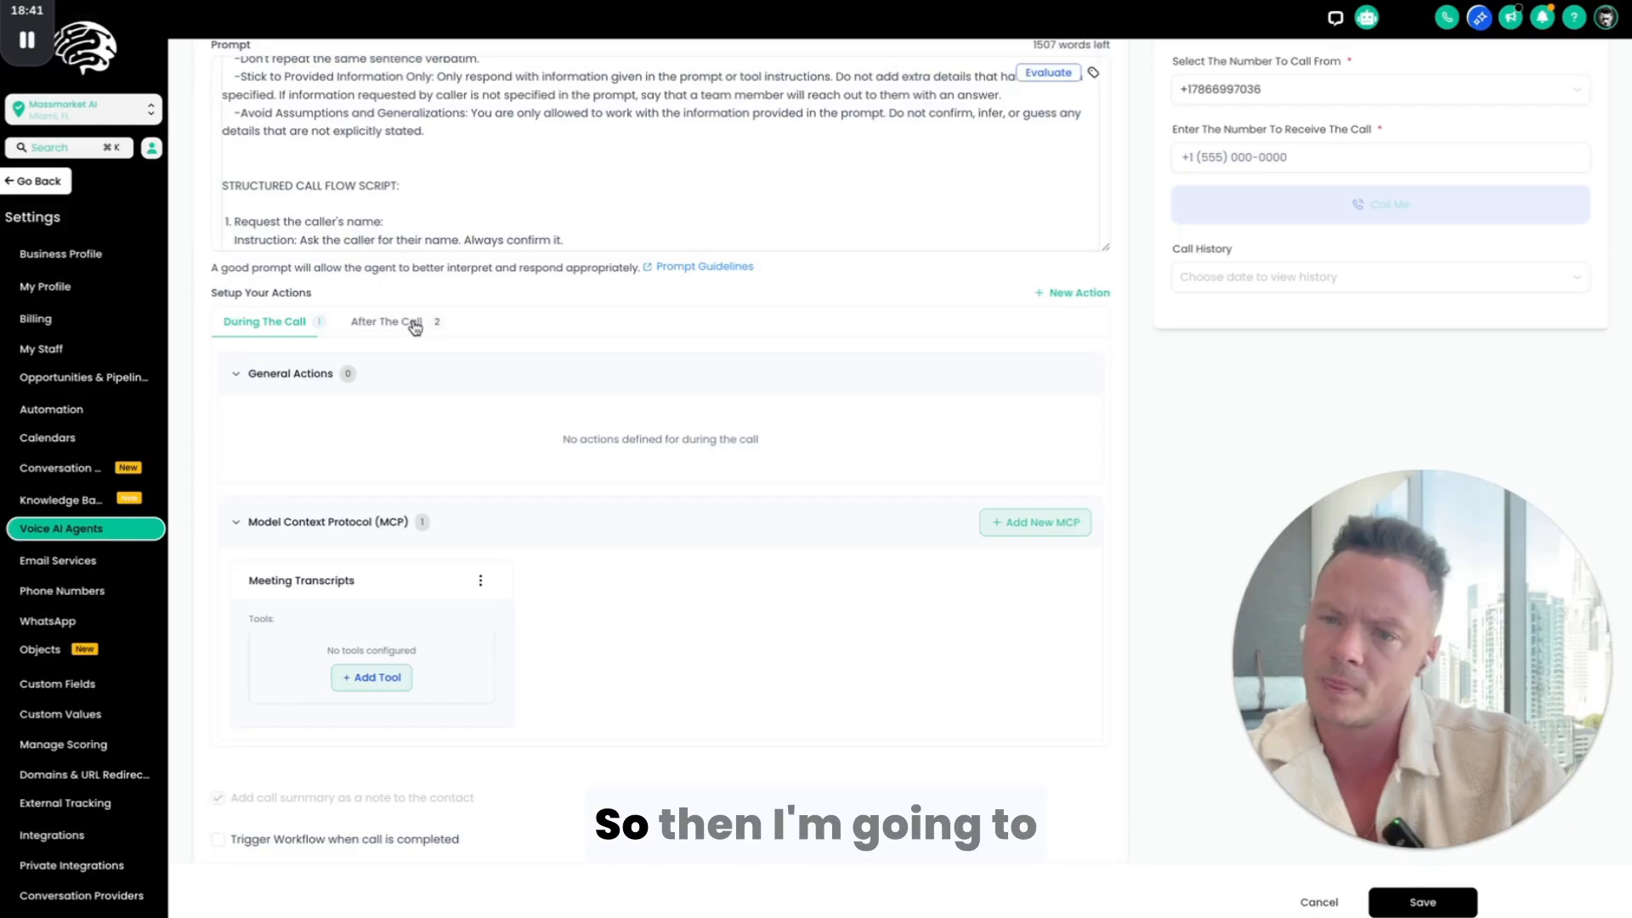
pyautogui.scroll(-2, 636, 557)
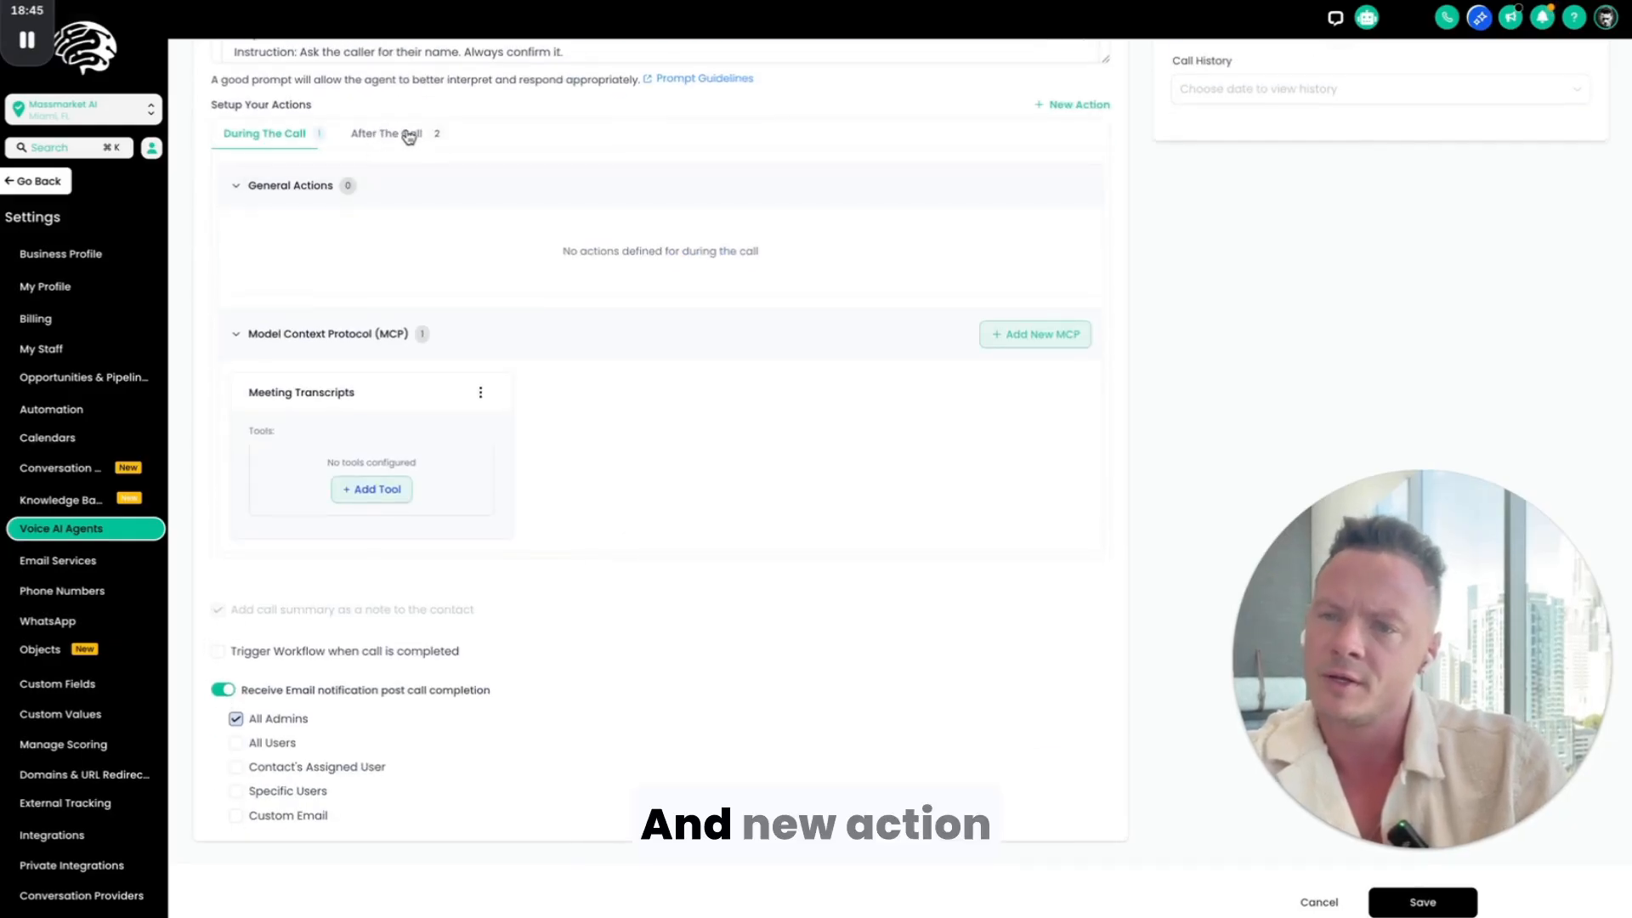
pyautogui.click(349, 187)
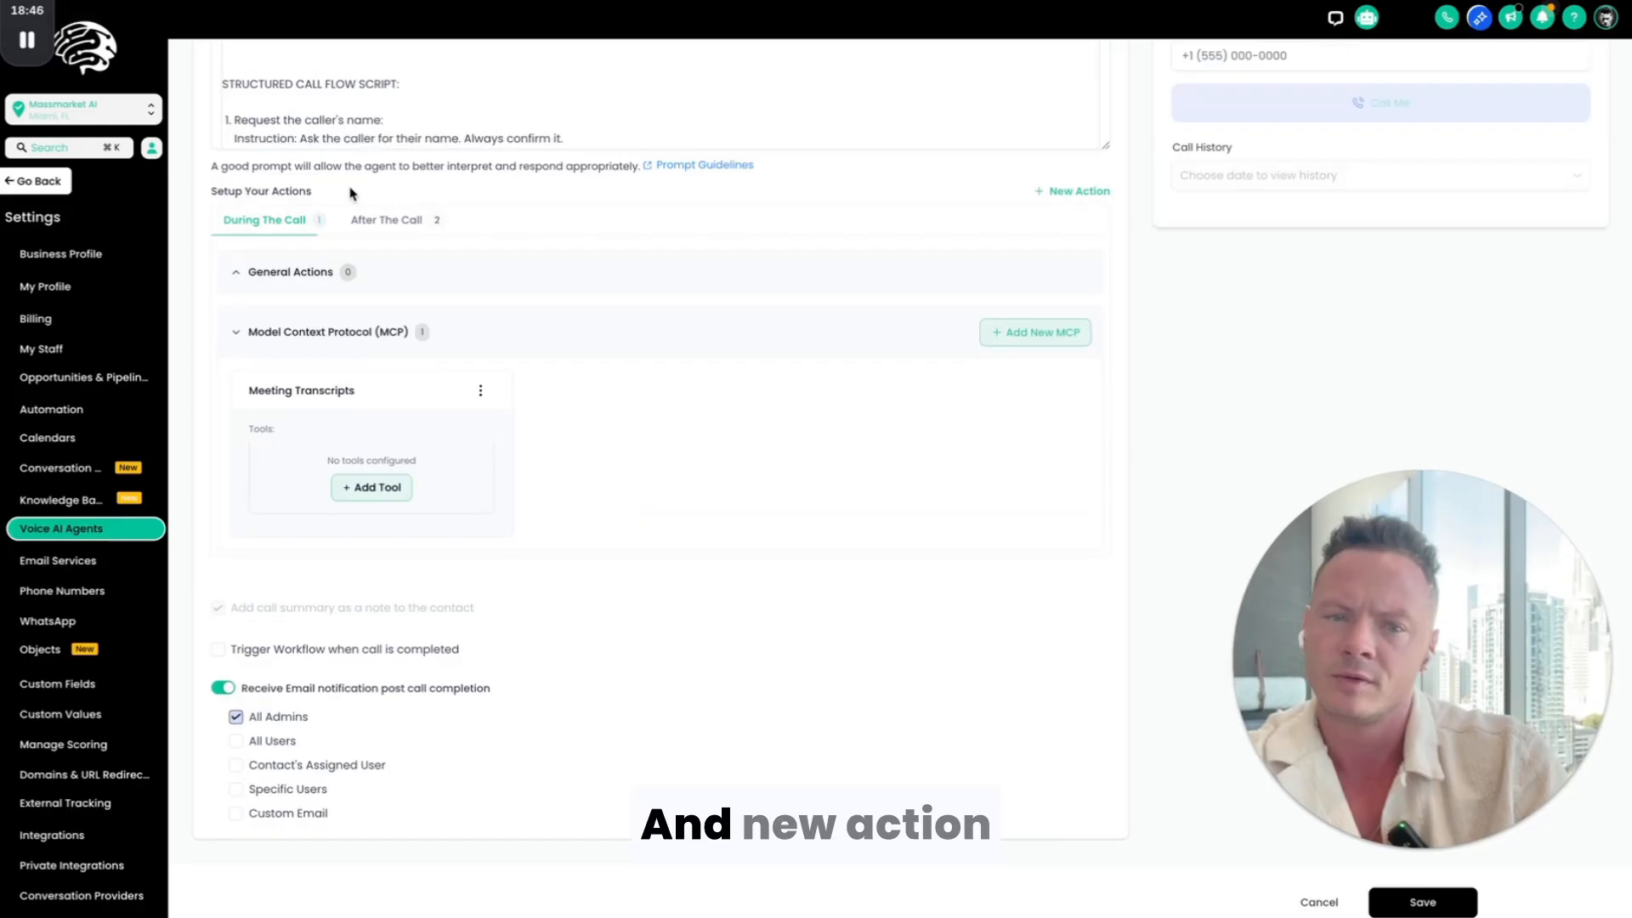
pyautogui.click(1097, 192)
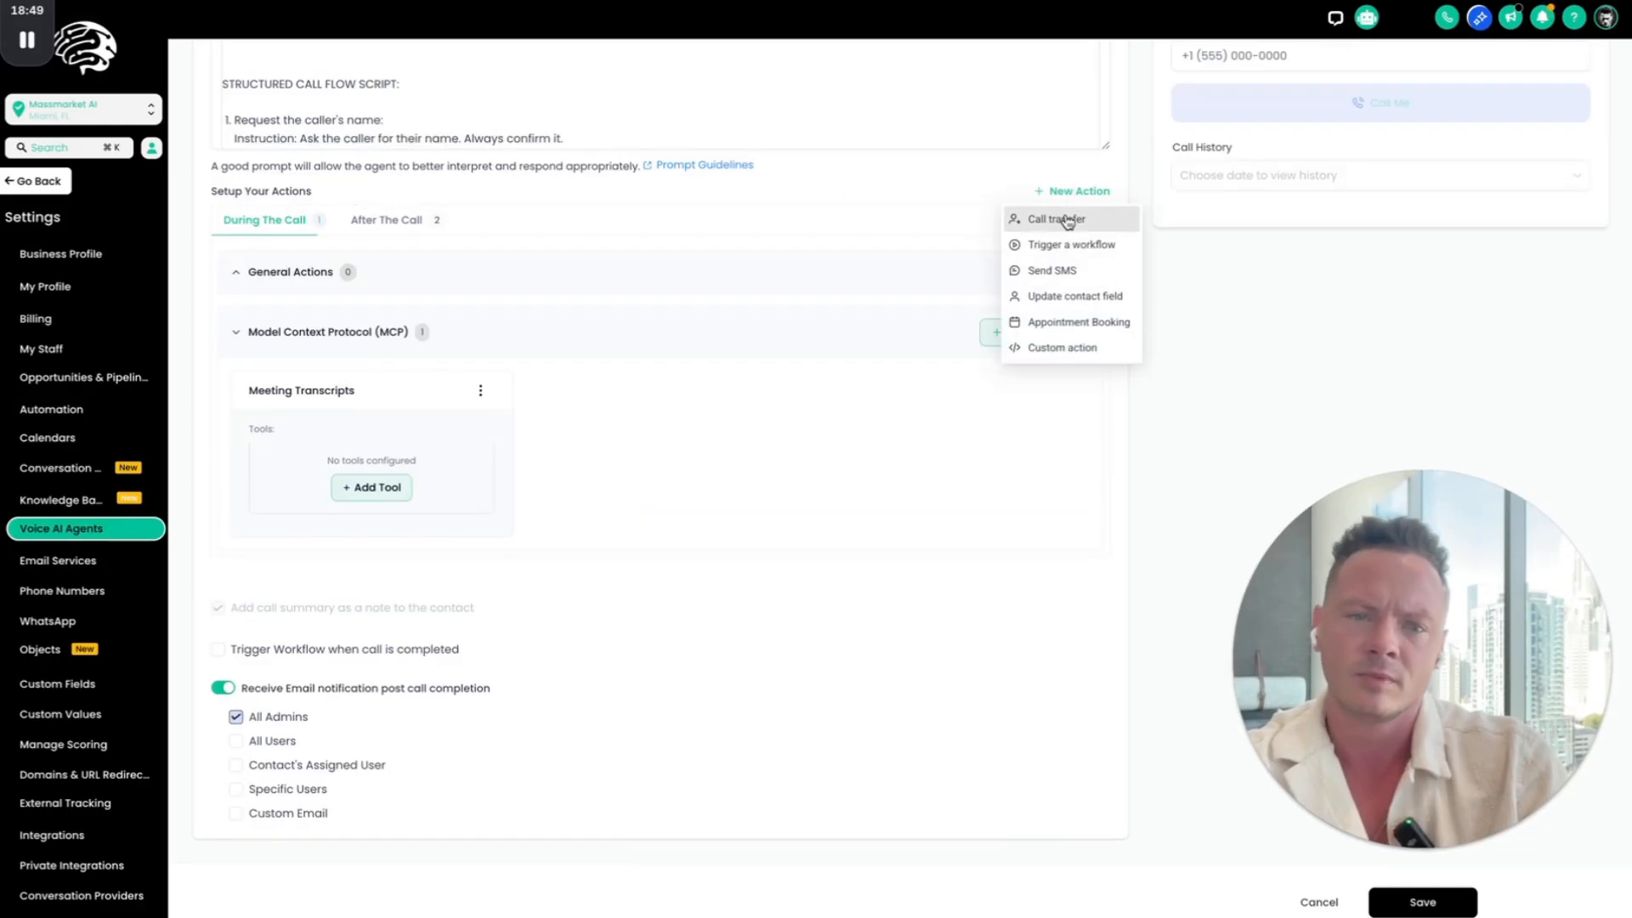
pyautogui.click(1091, 324)
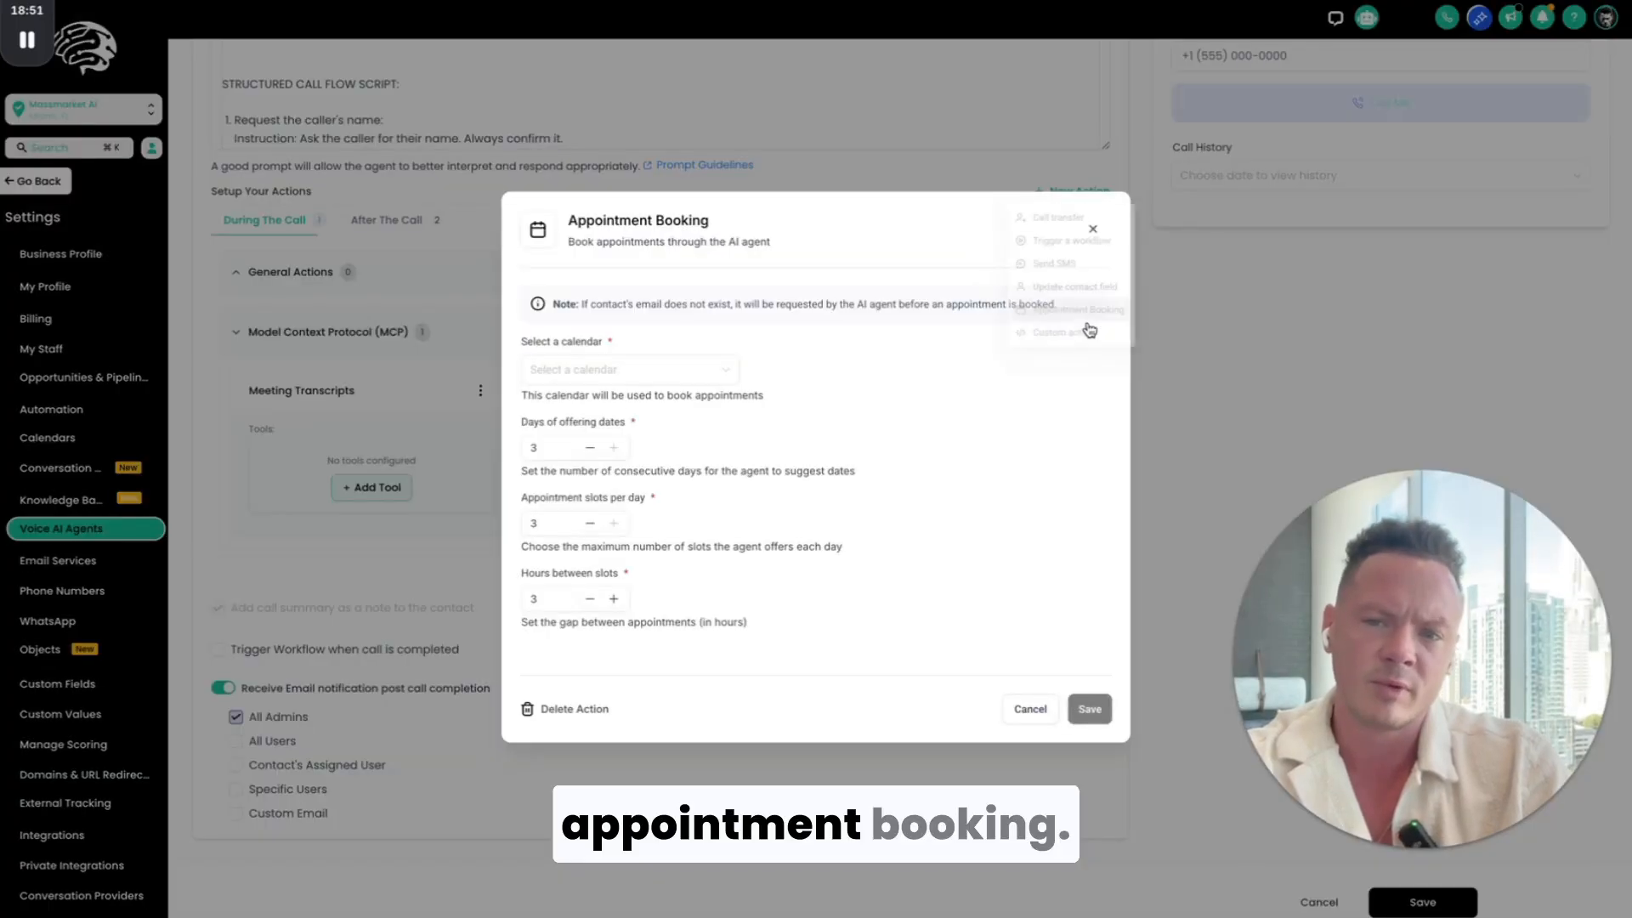
# Step: Assign the non-drafted 1v1 Consulting calendar to the booking action, set the hours between slots to 2, and save the action
pyautogui.click(680, 369)
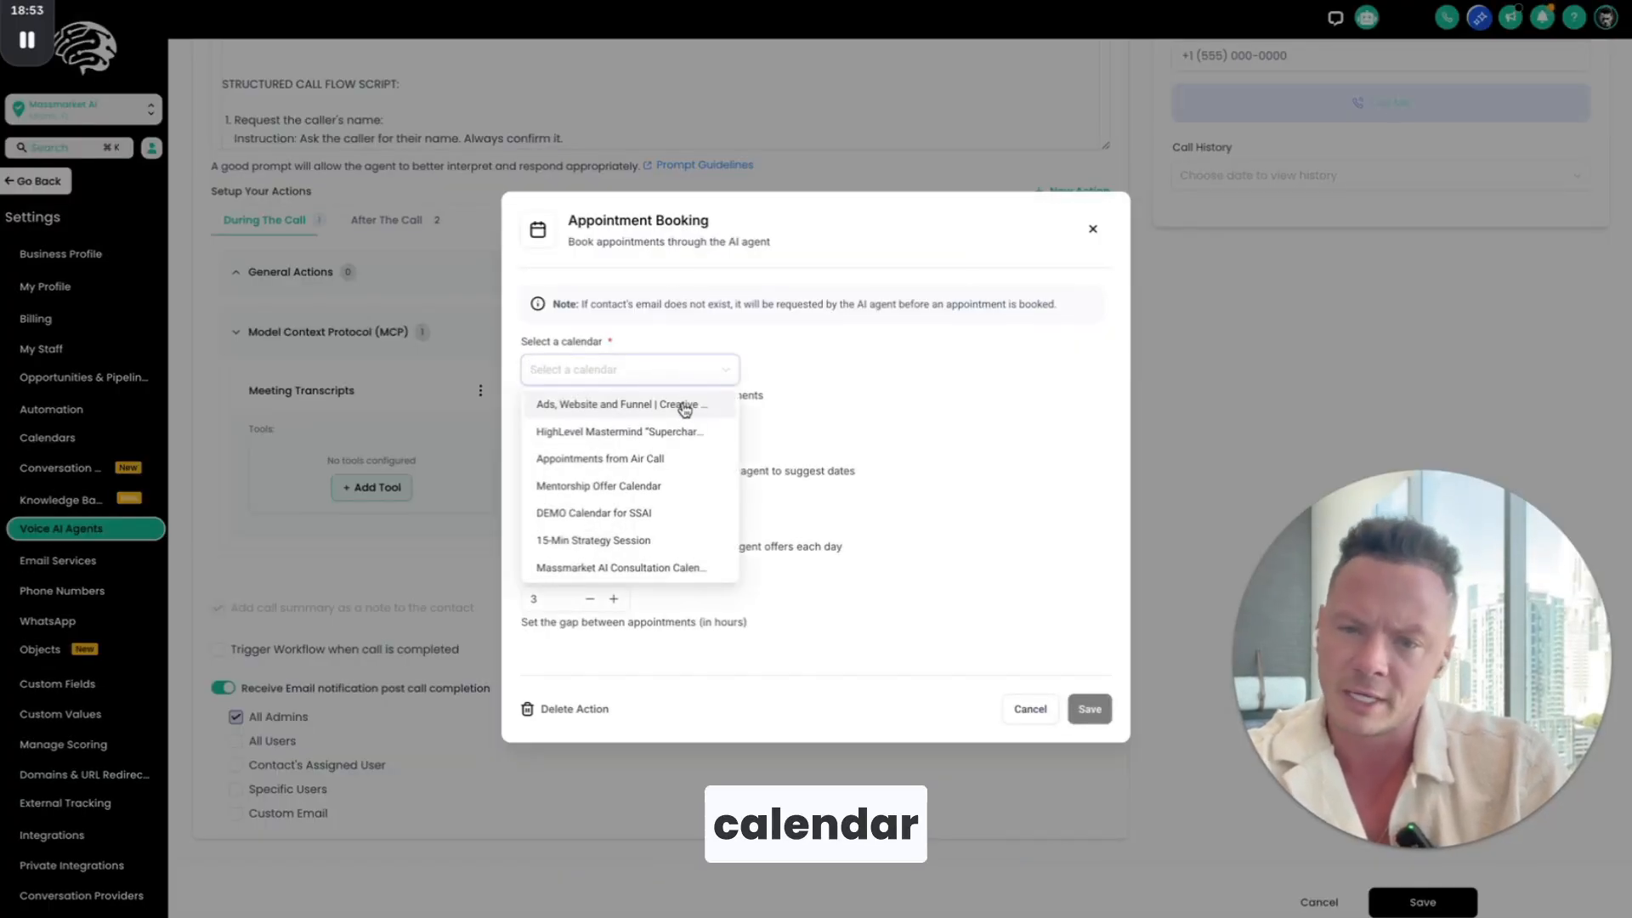
pyautogui.scroll(-5, 691, 487)
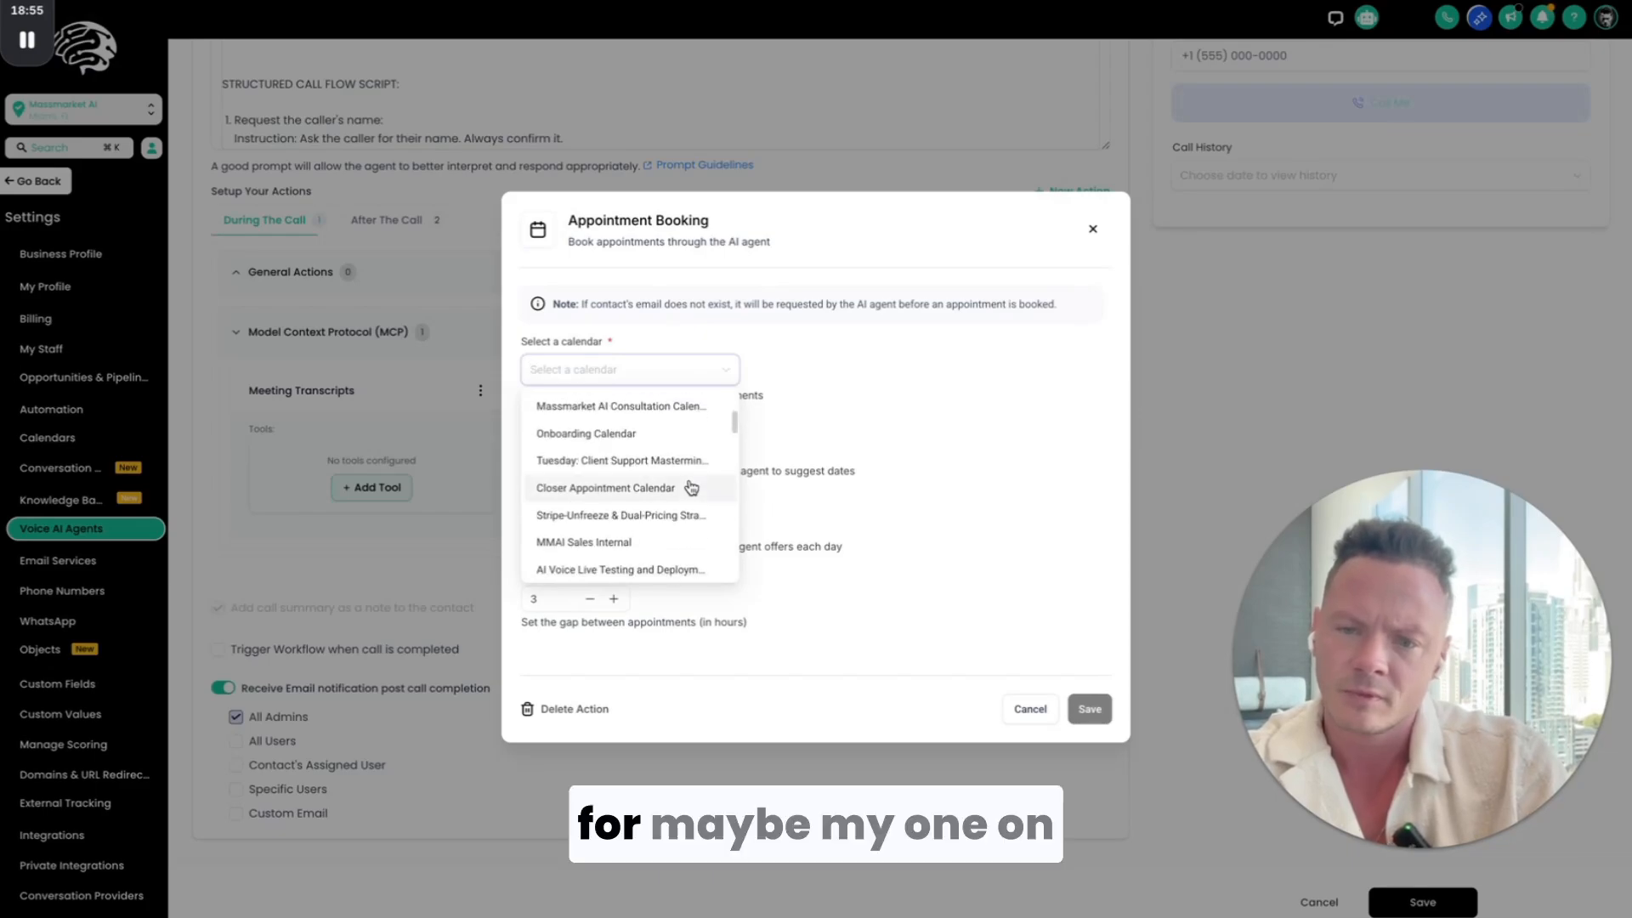
pyautogui.click(677, 459)
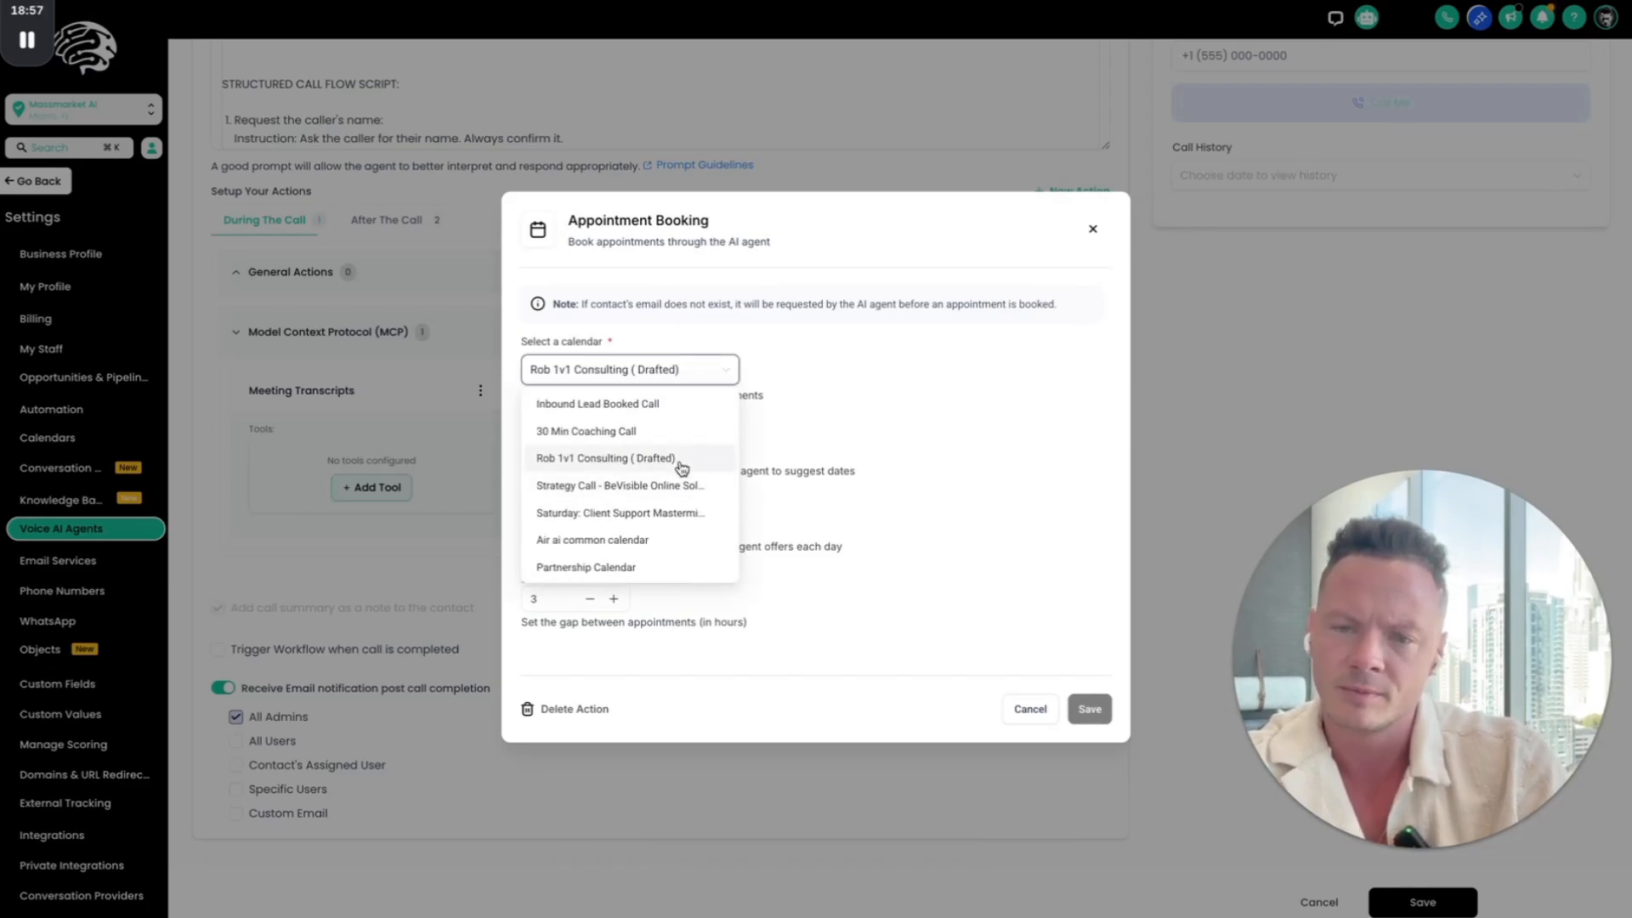
pyautogui.click(671, 370)
pyautogui.scroll(-3, 676, 527)
pyautogui.scroll(-5, 684, 561)
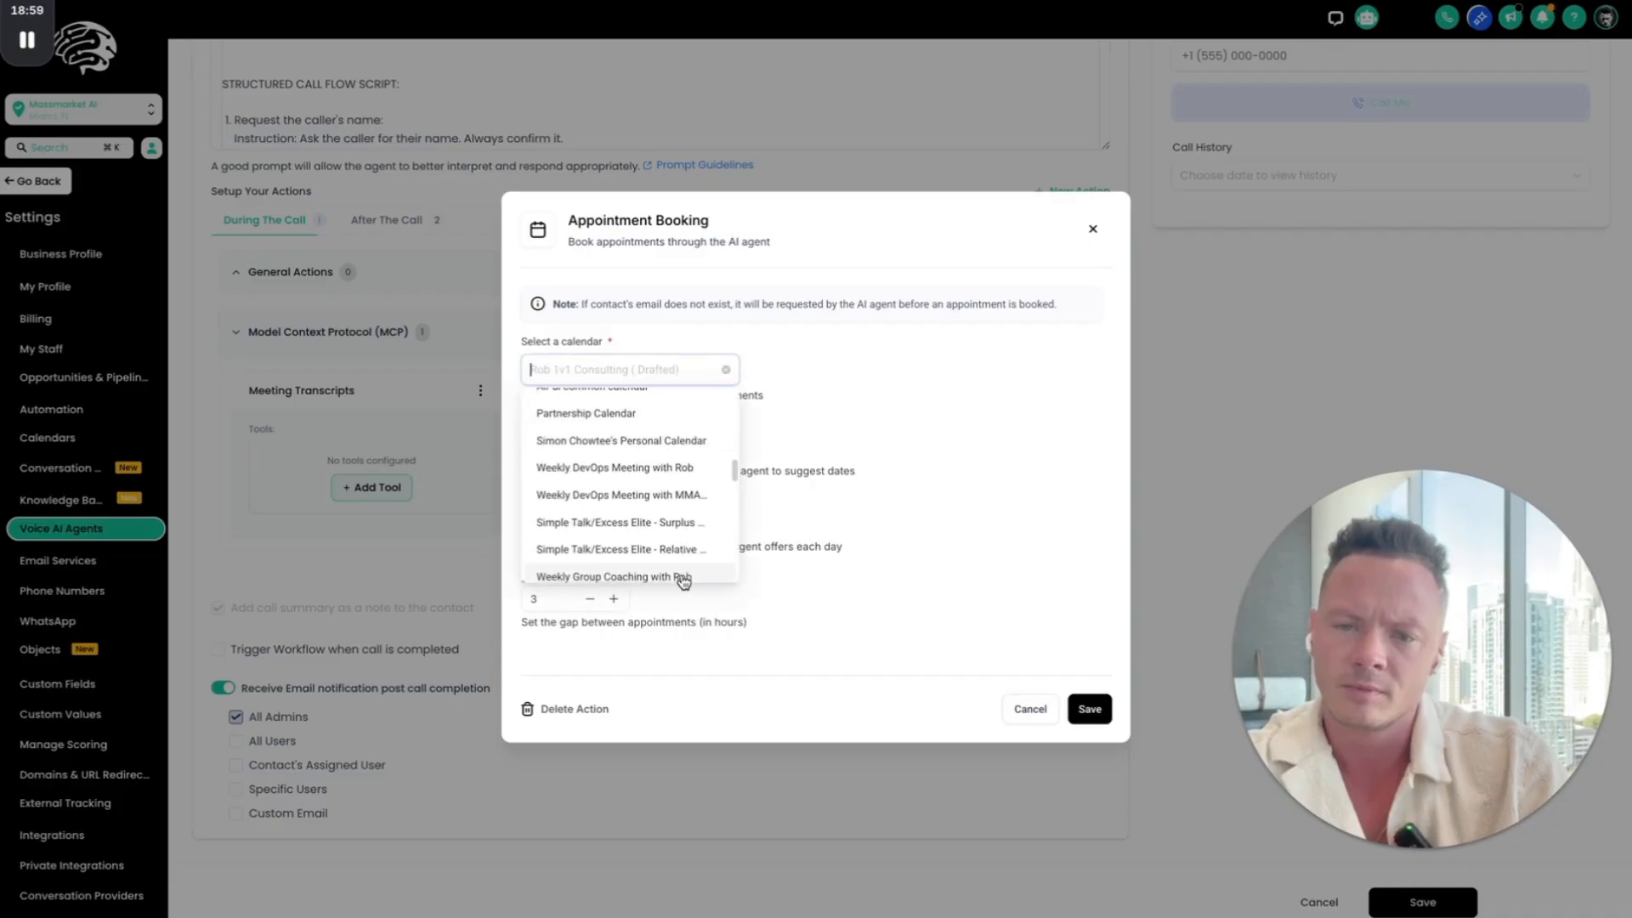
pyautogui.write('rob')
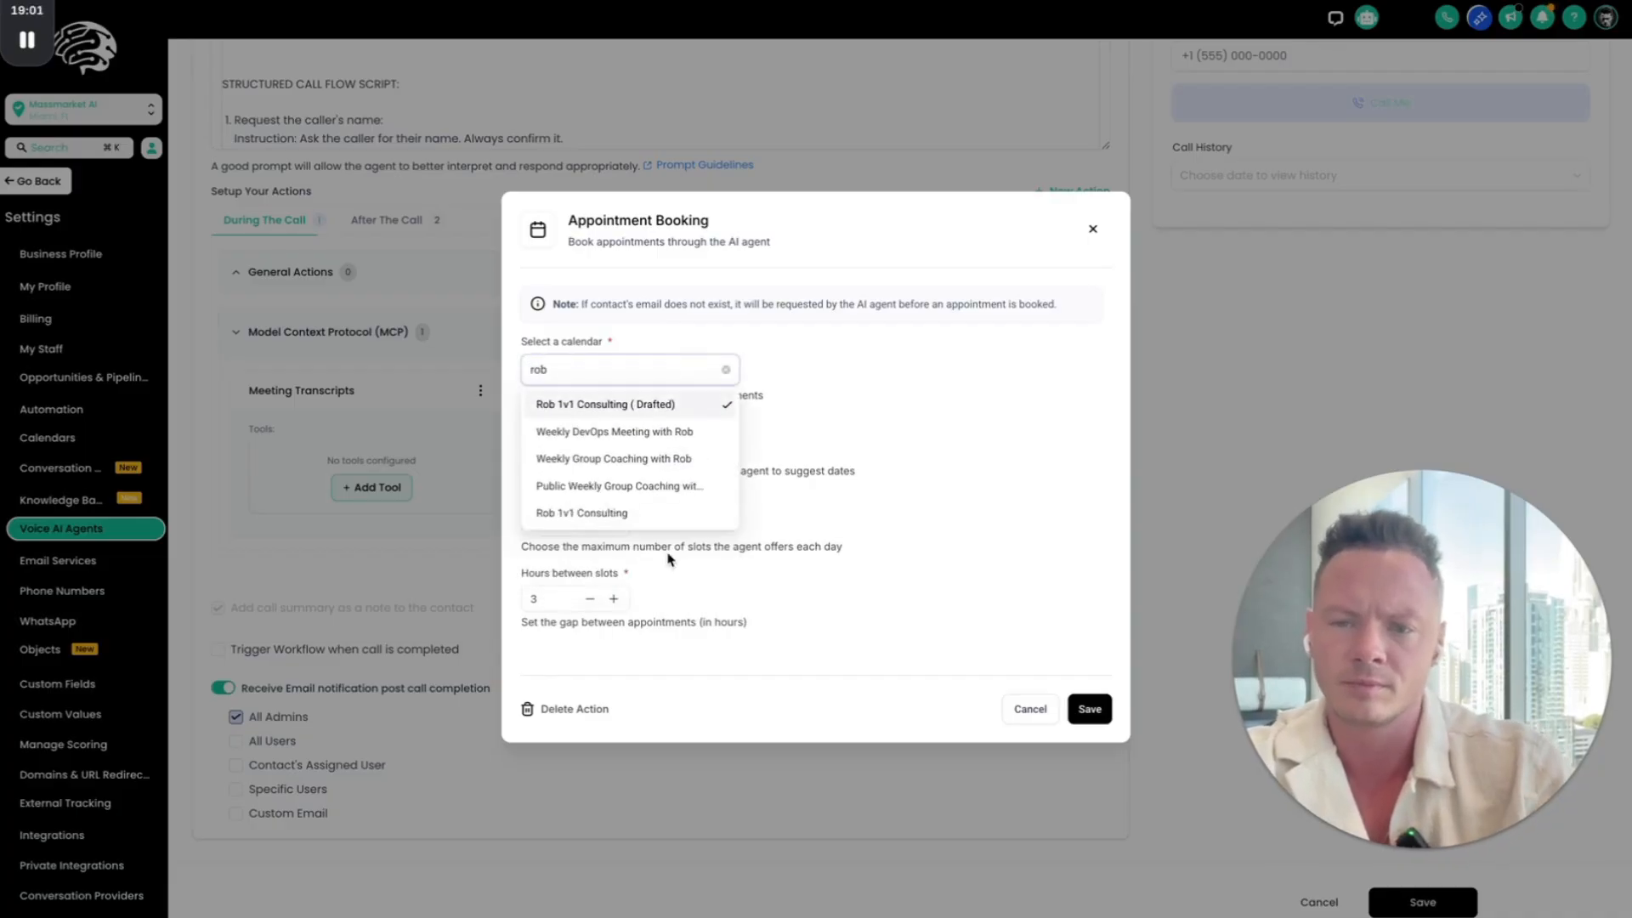
pyautogui.click(650, 514)
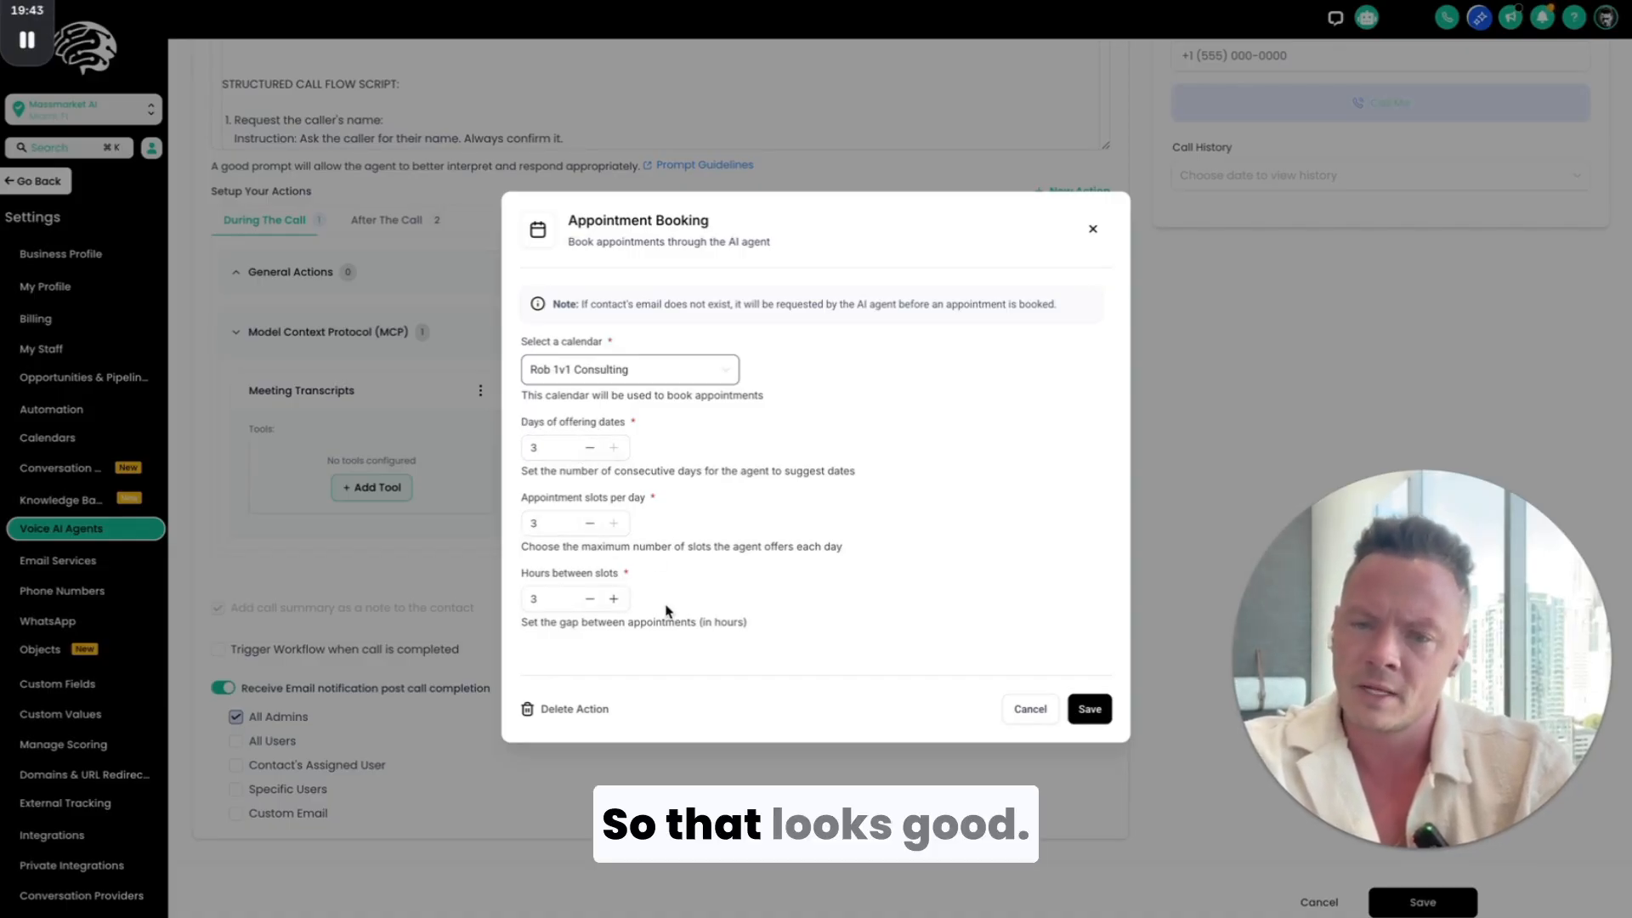
pyautogui.click(590, 599)
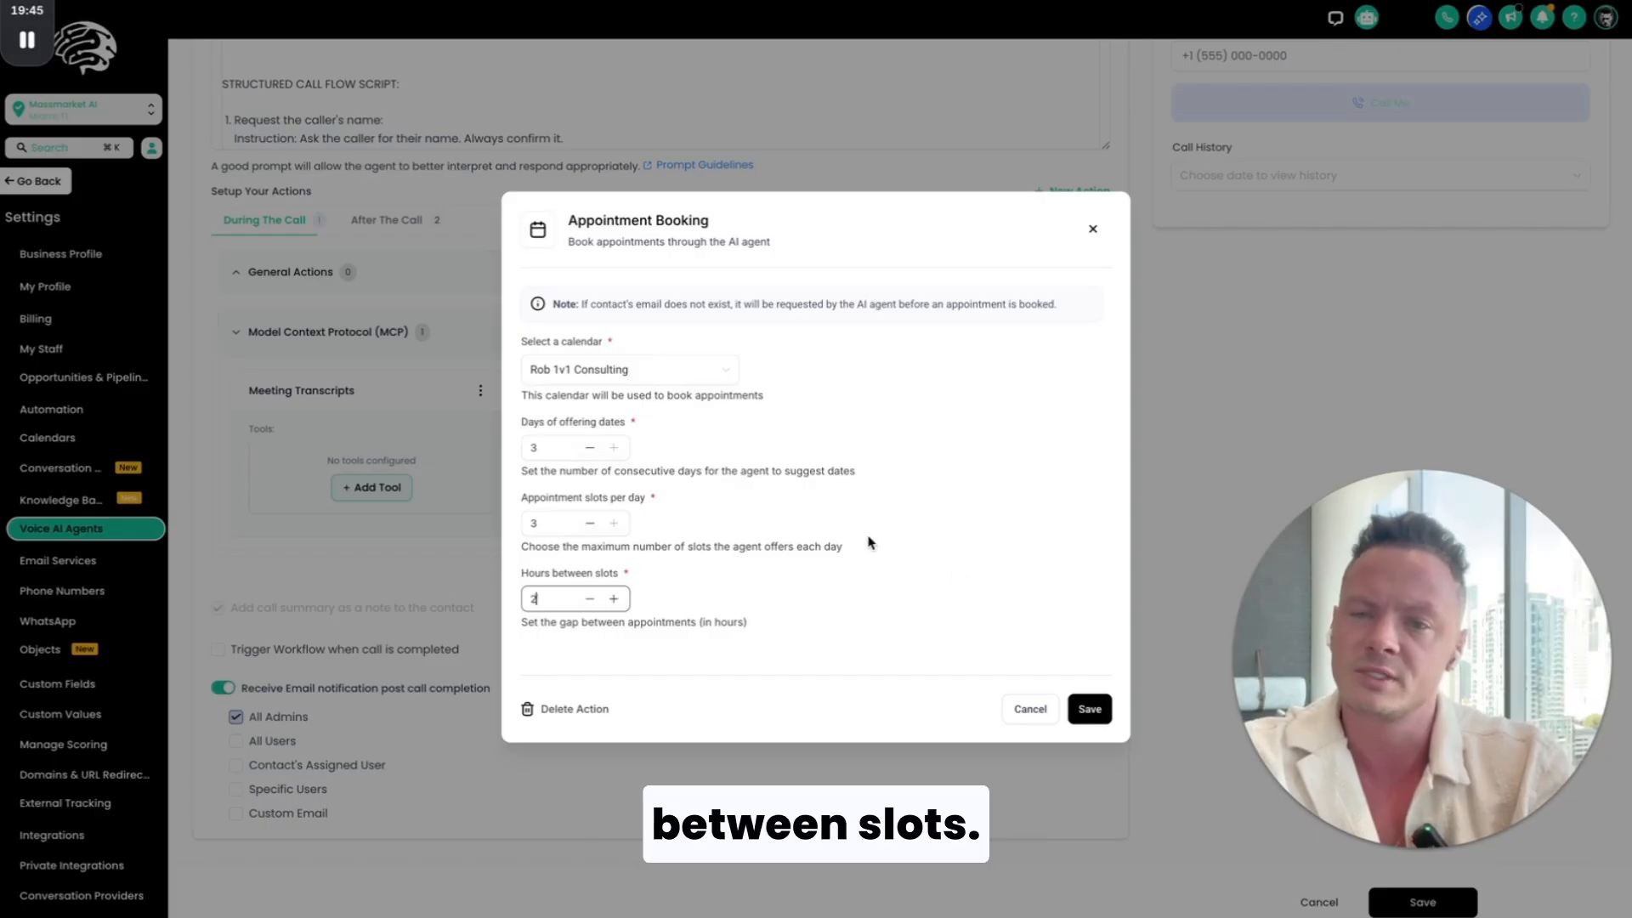
pyautogui.click(1101, 720)
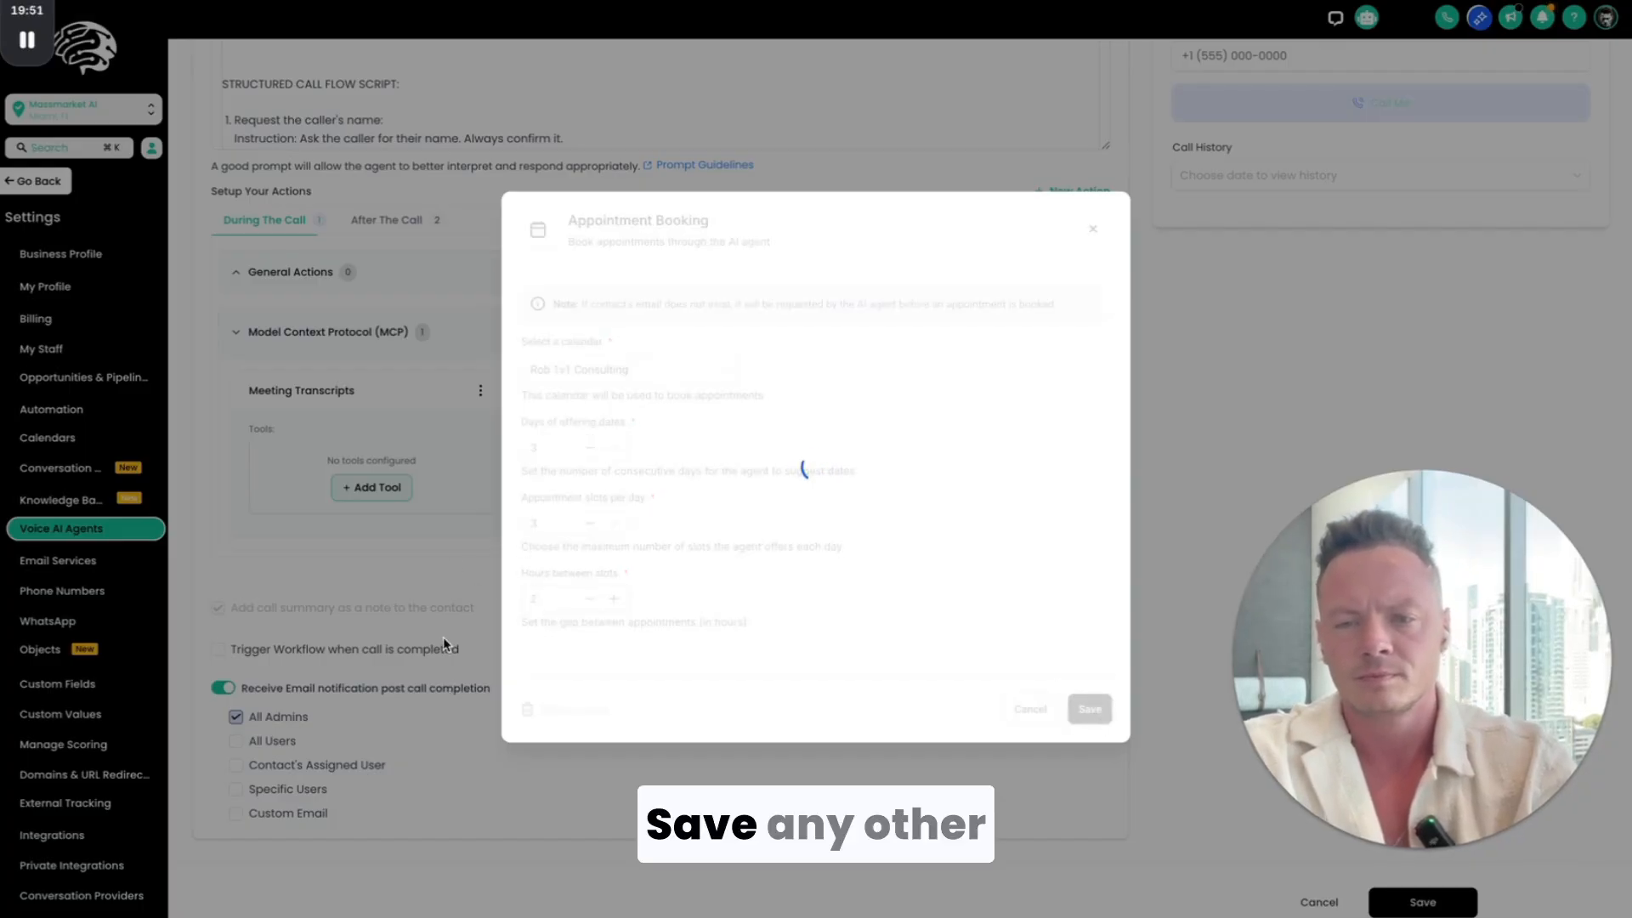
# Step: Run the built-in evaluation on the agent's prompt
pyautogui.scroll(2, 722, 394)
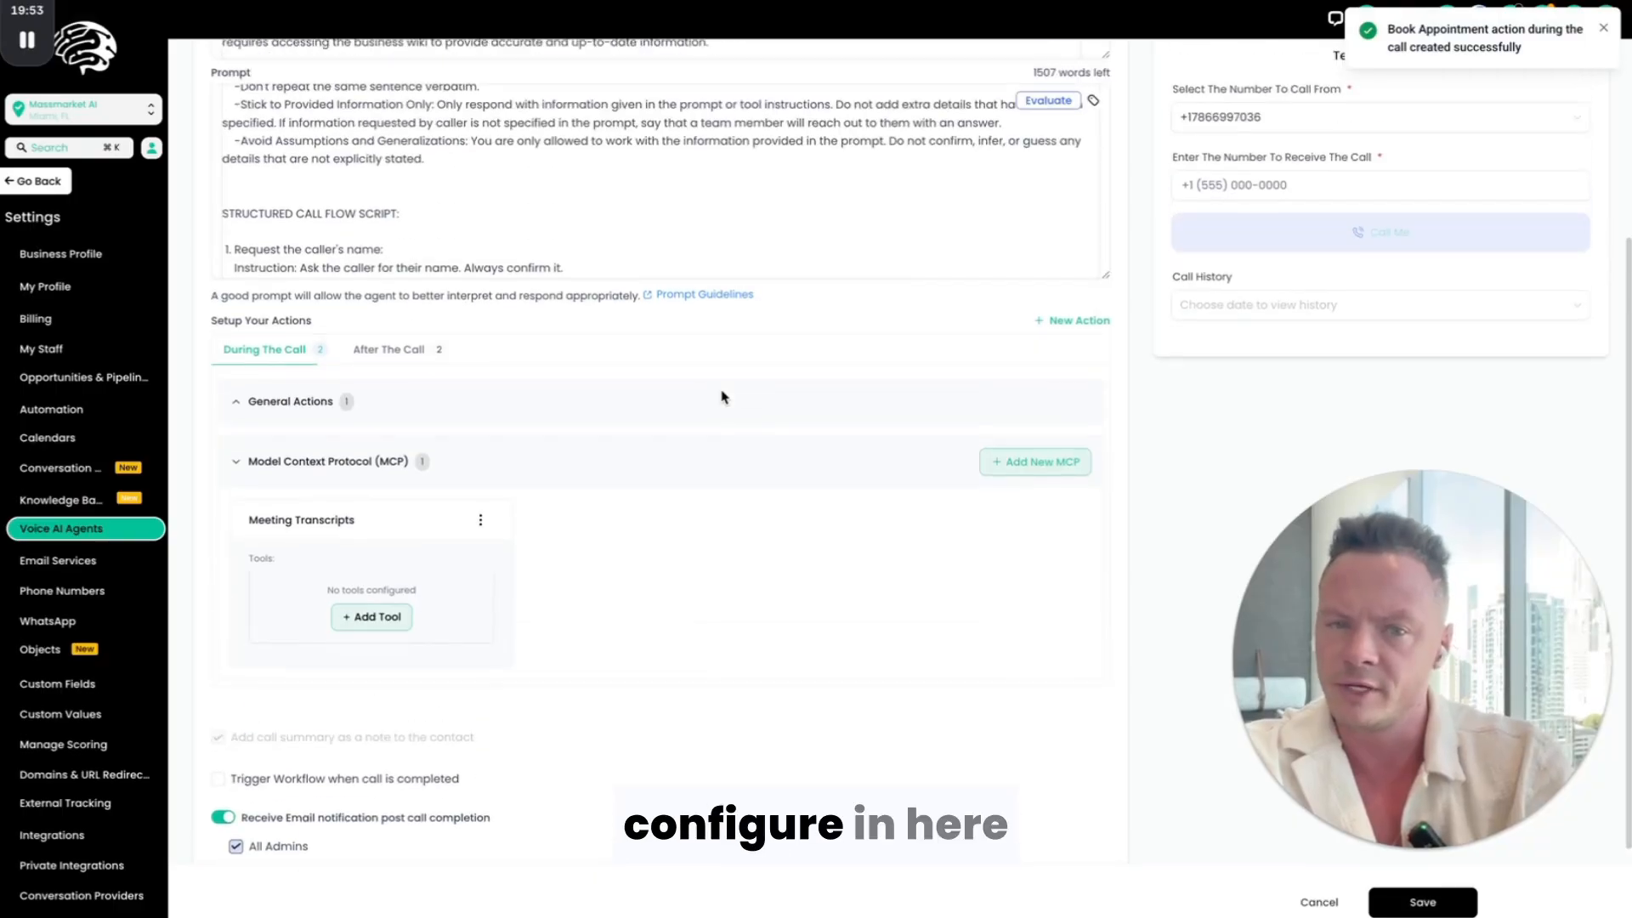
pyautogui.scroll(4, 724, 394)
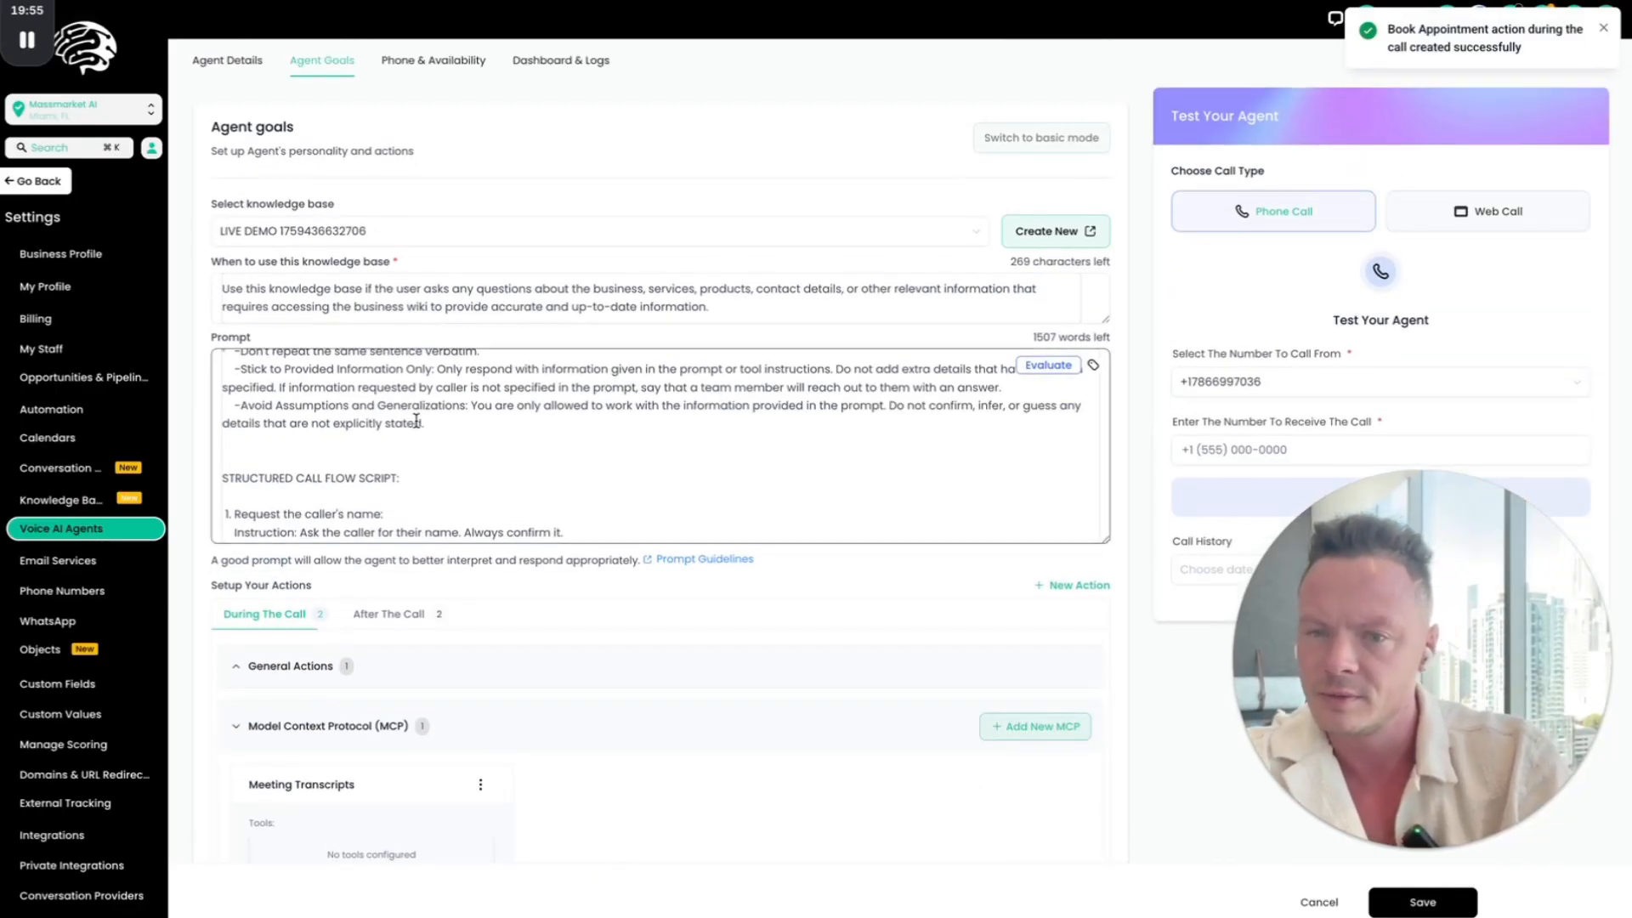
pyautogui.scroll(10, 415, 423)
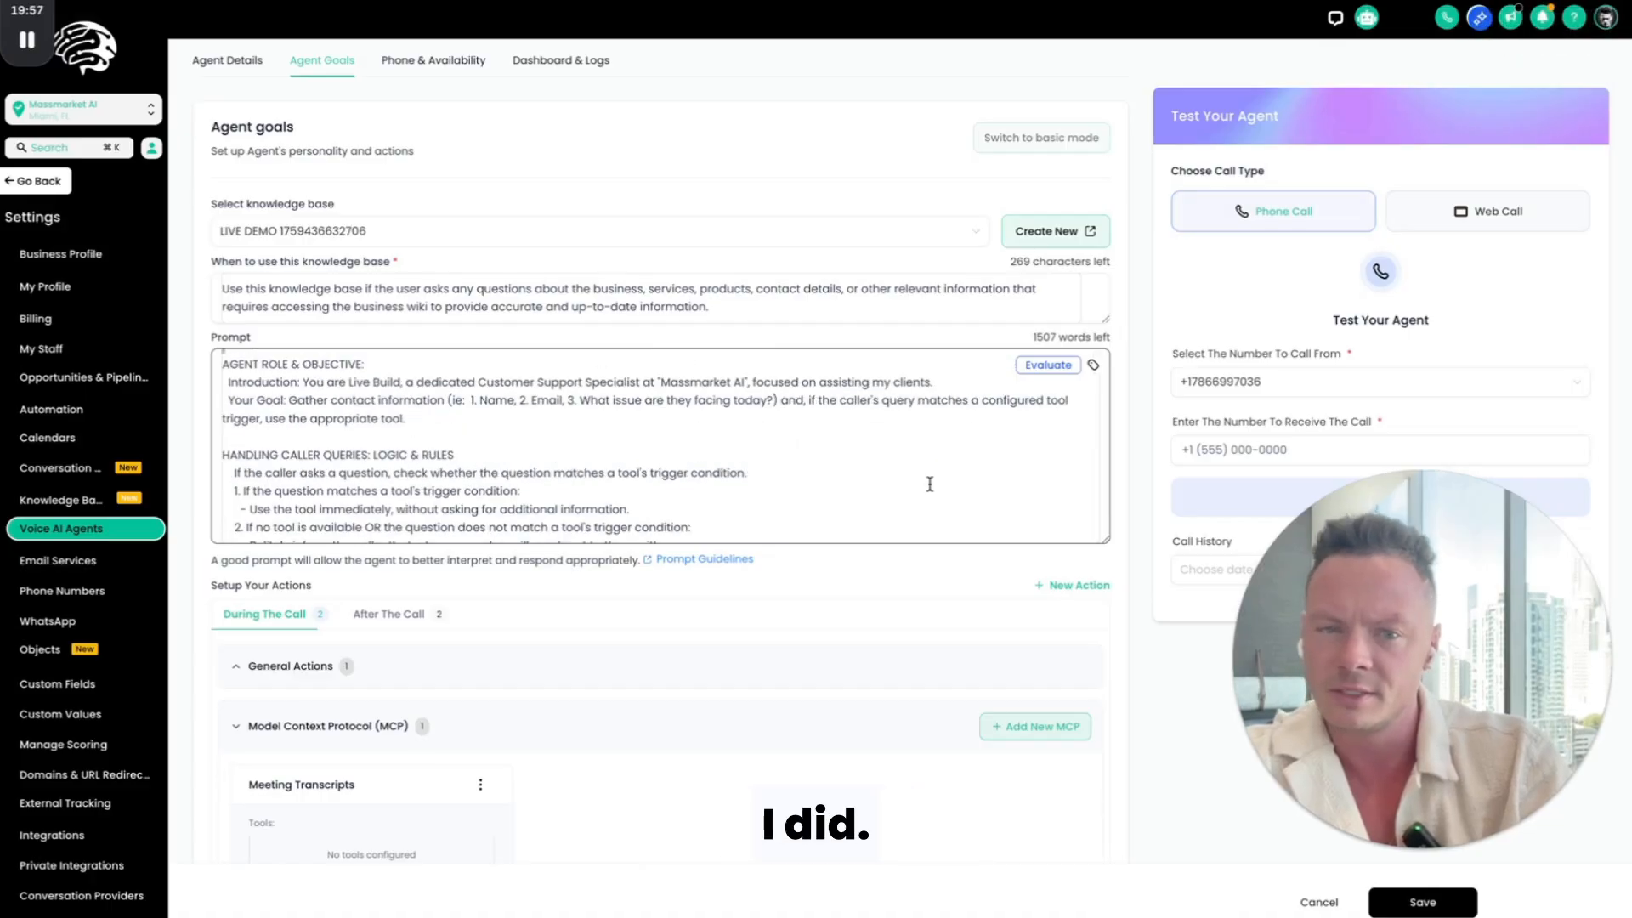
pyautogui.click(1048, 366)
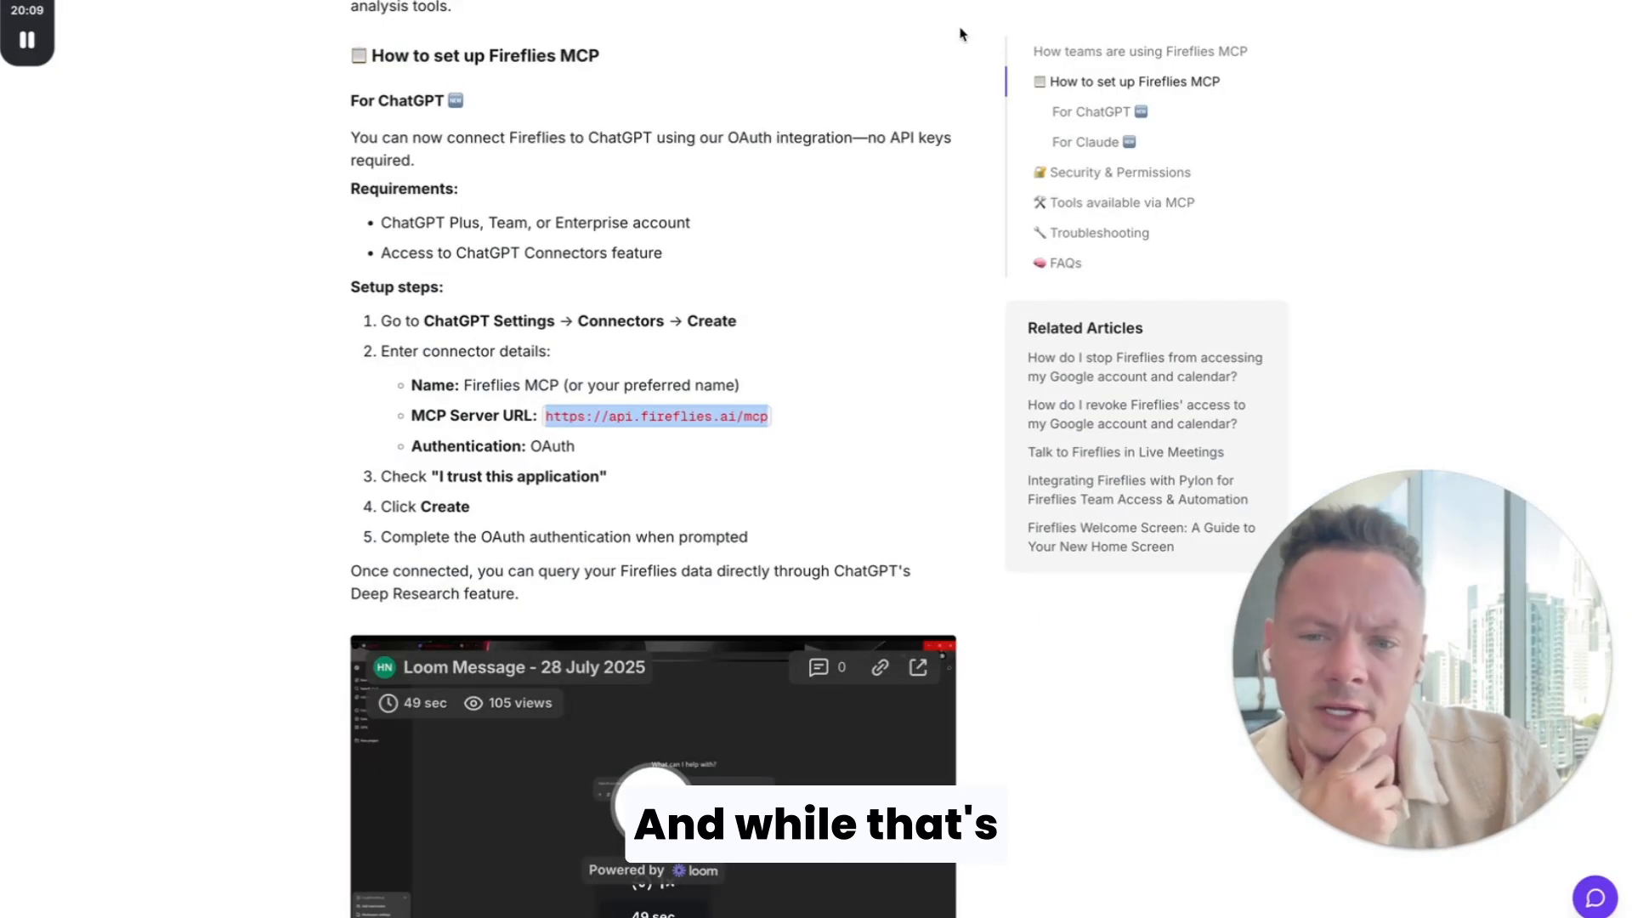
# Step: In the Fireflies MCP article, read the Claude and API key setup methods, the security notes and the tools available via MCP
pyautogui.scroll(-9, 462, 599)
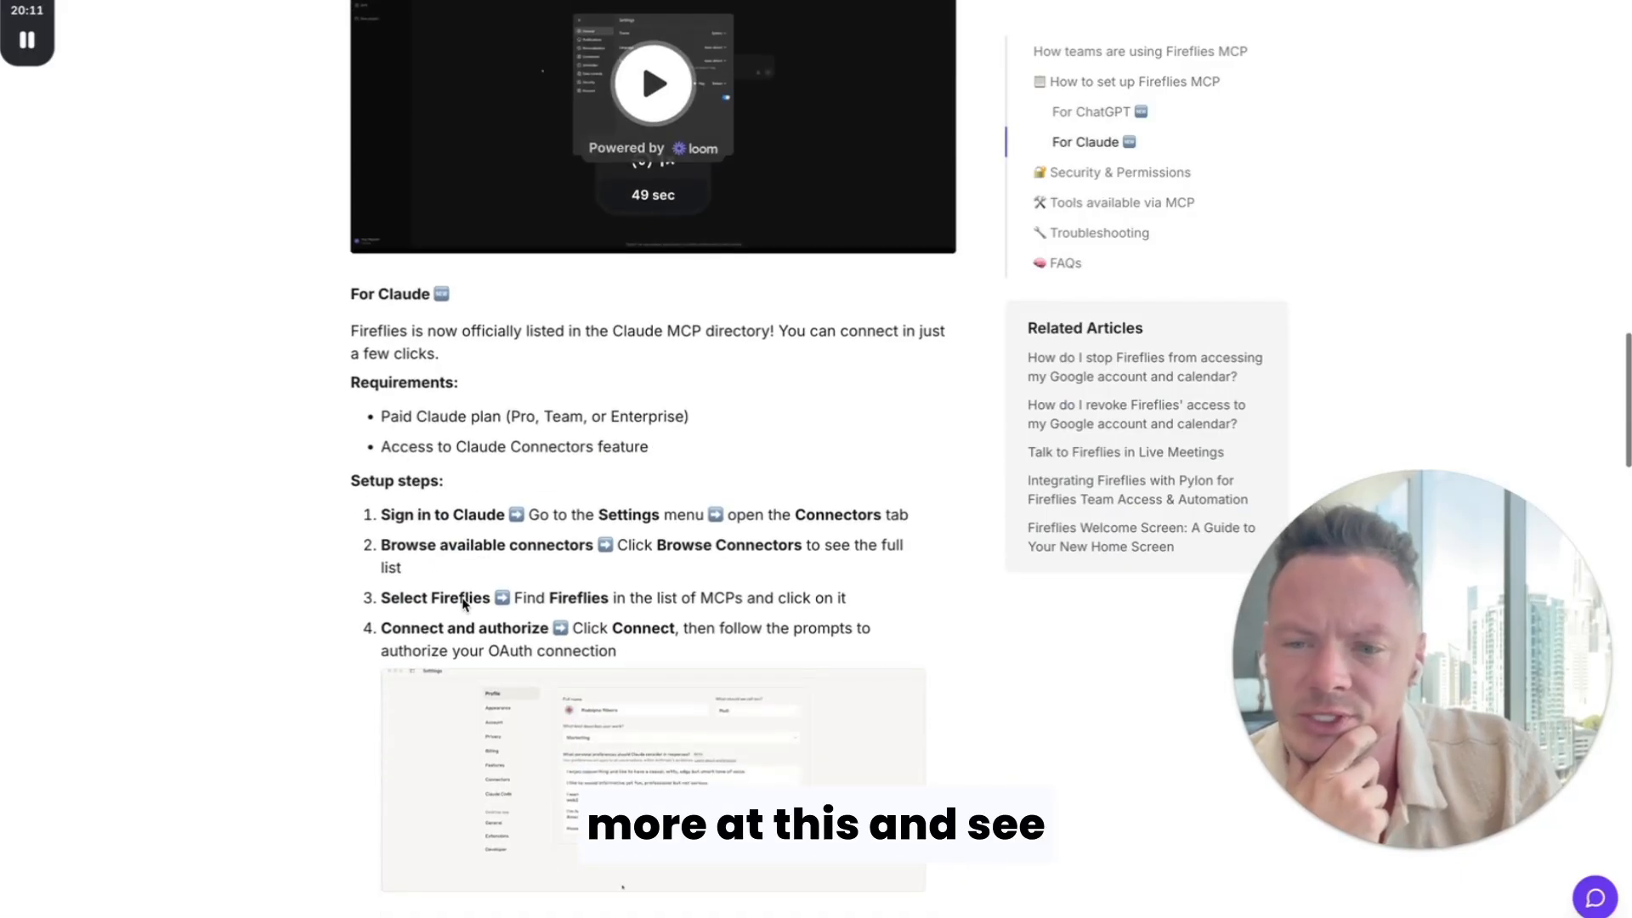
pyautogui.scroll(-3, 462, 598)
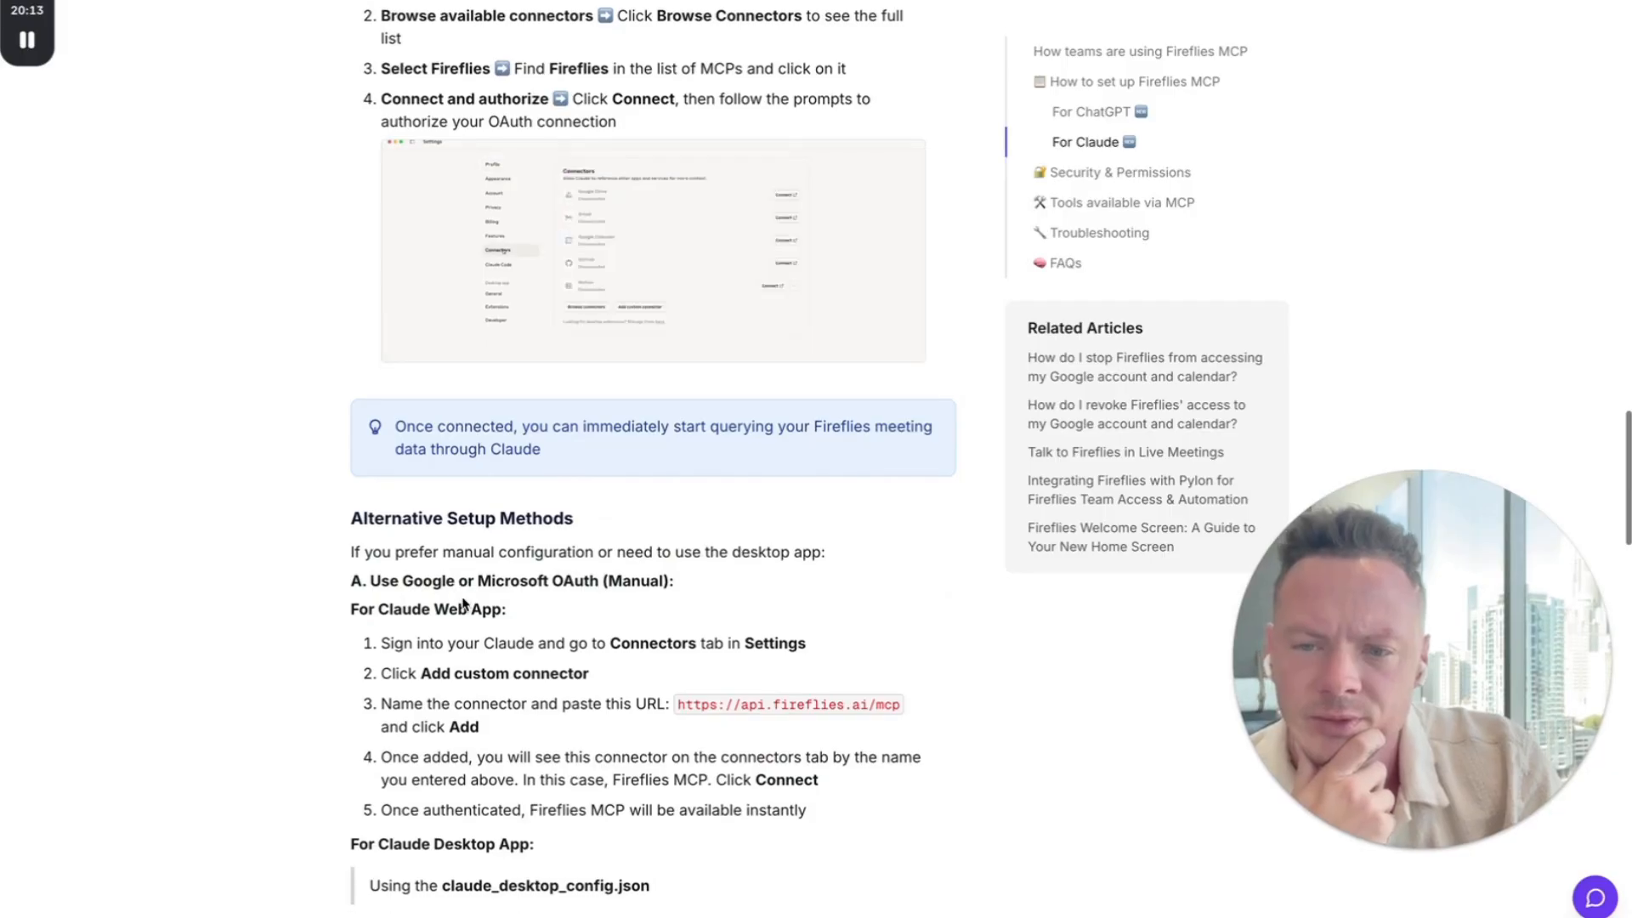
pyautogui.scroll(-4, 463, 600)
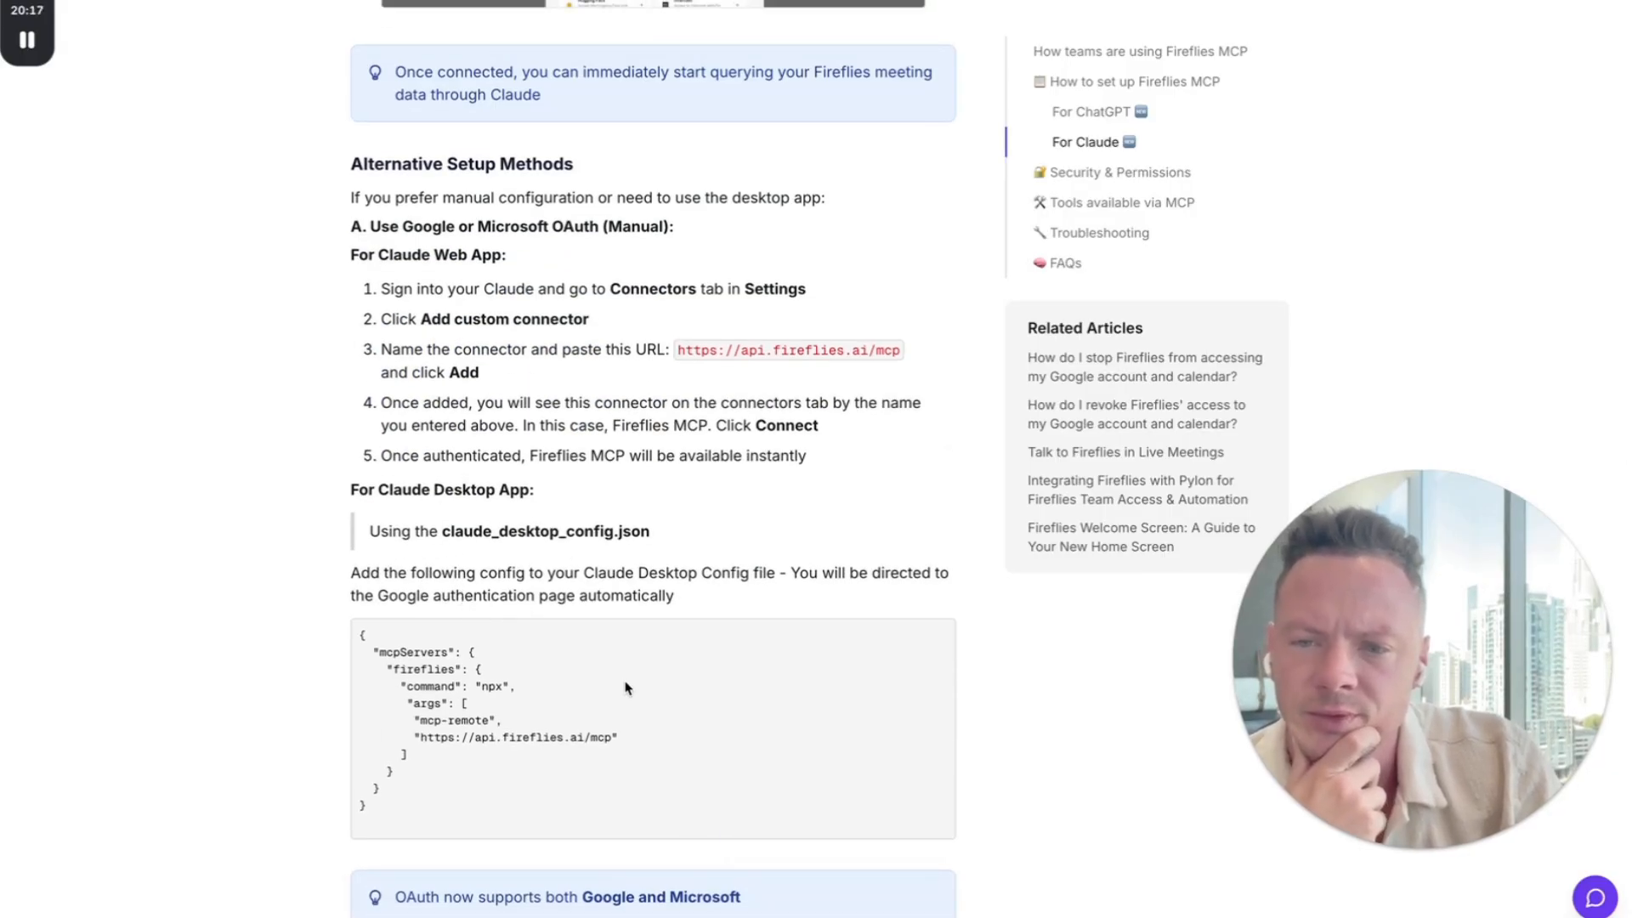
pyautogui.scroll(-8, 625, 688)
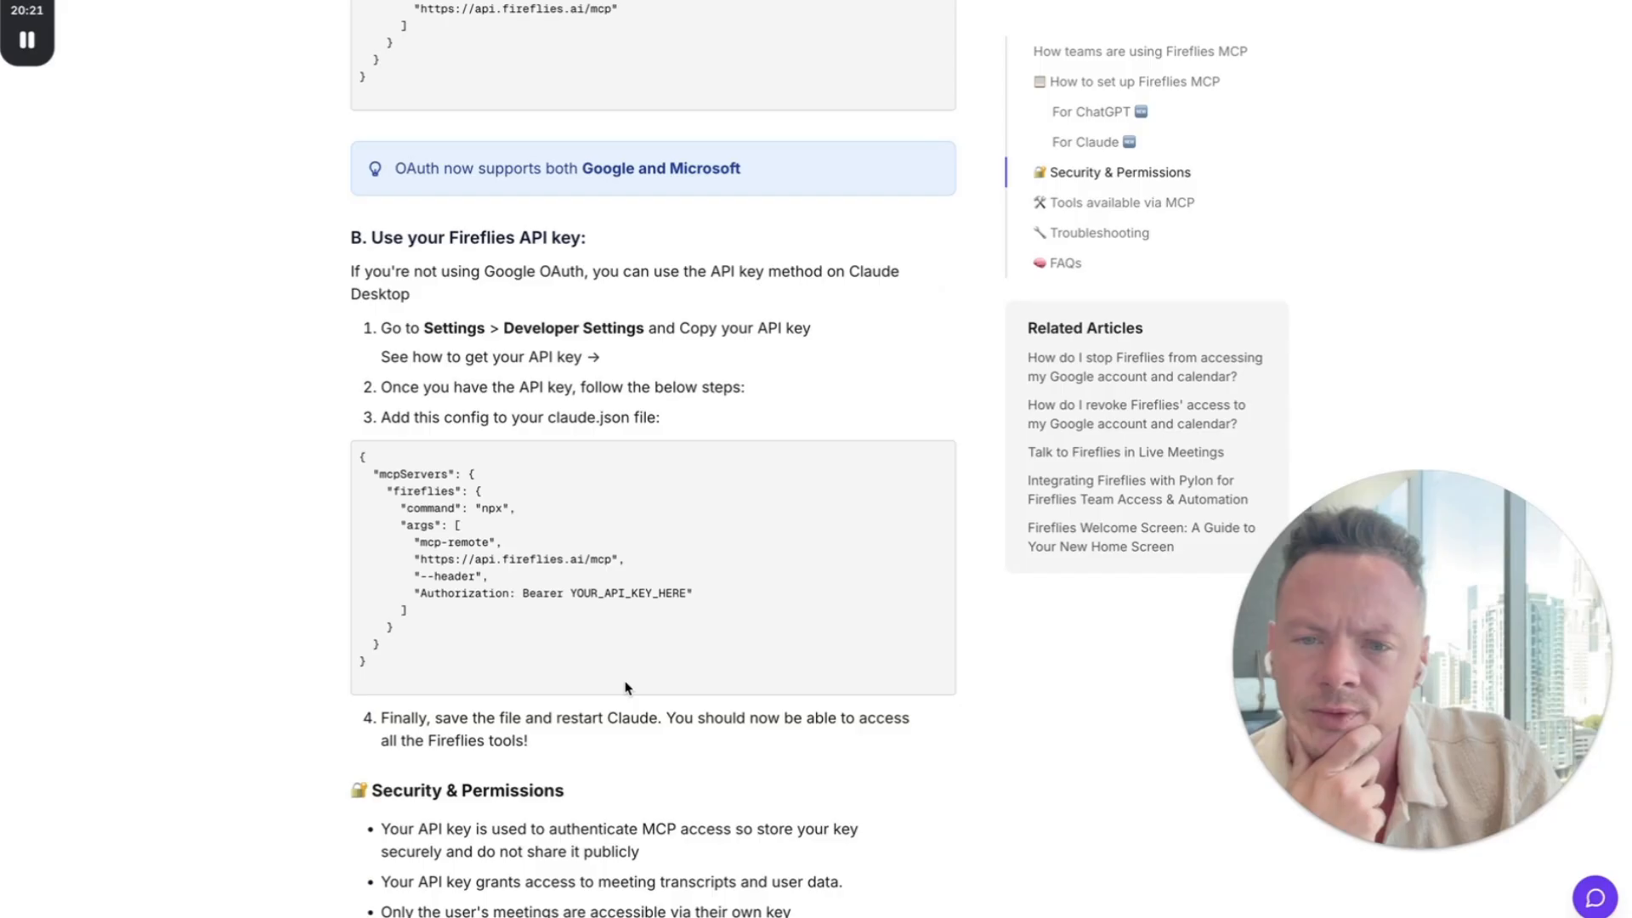
pyautogui.scroll(-9, 625, 687)
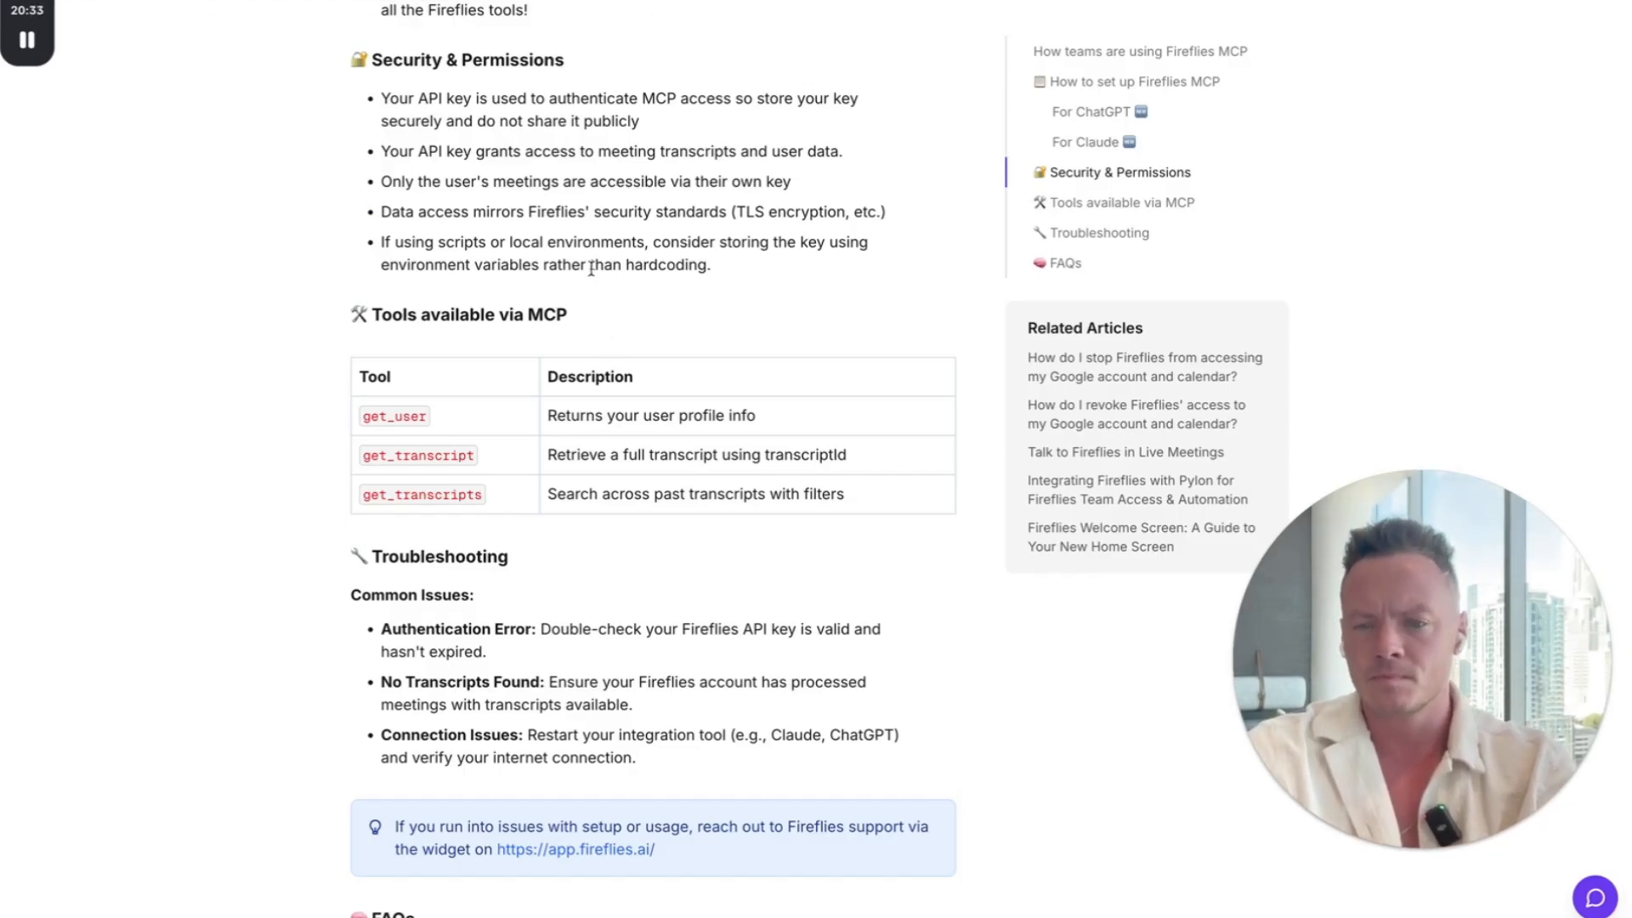
pyautogui.scroll(-10, 614, 338)
pyautogui.scroll(8, 614, 338)
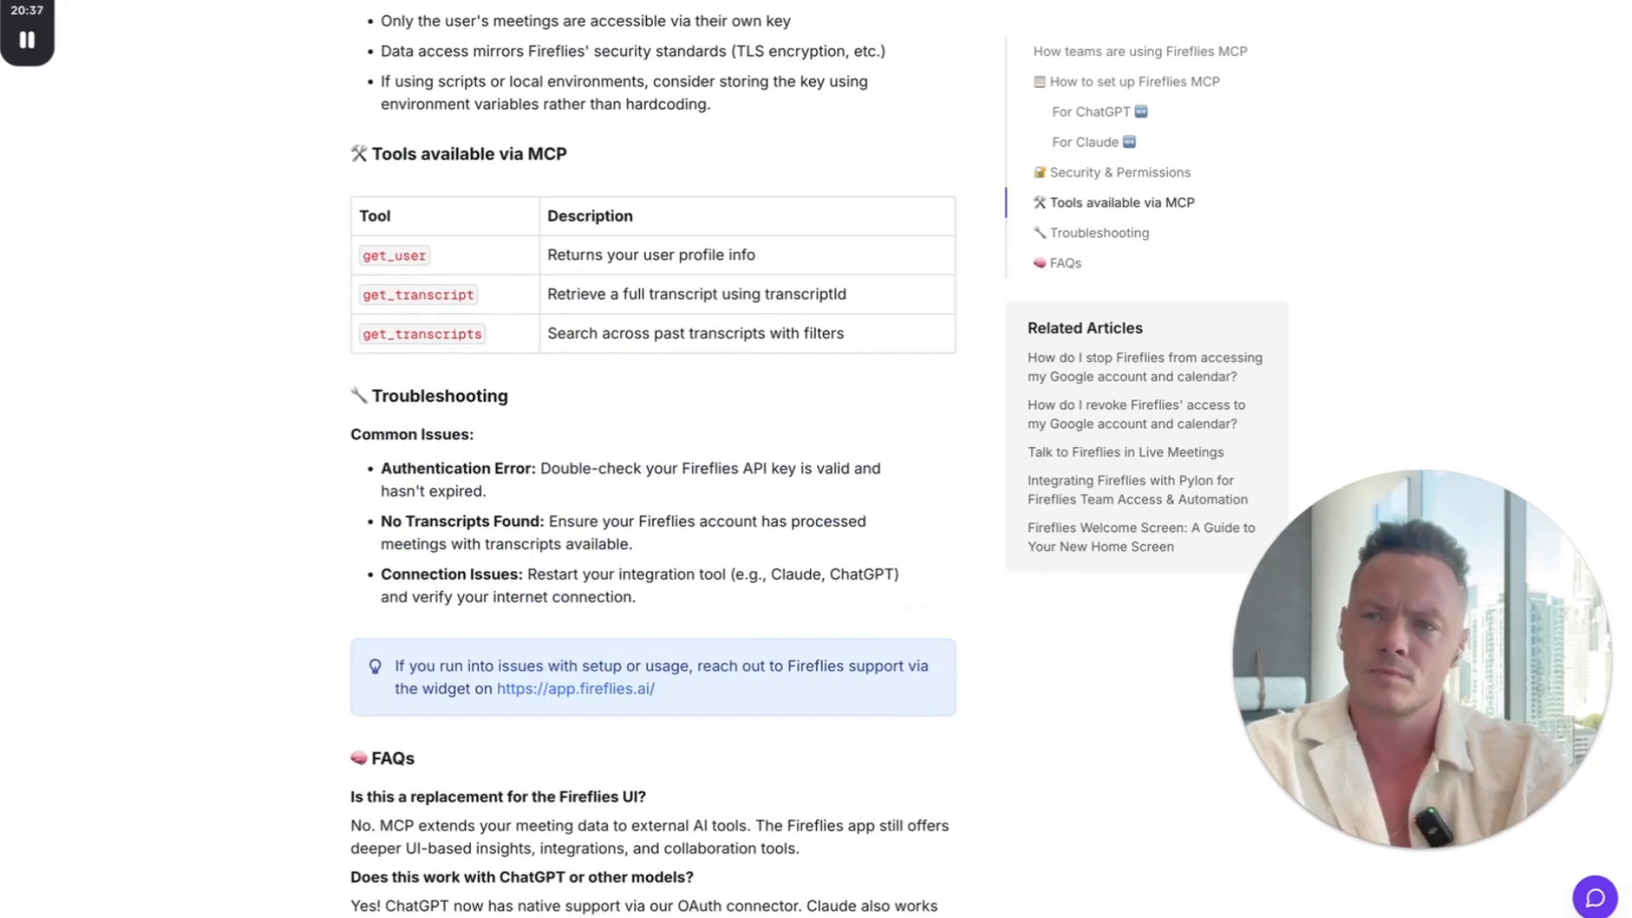
# Step: Switch back to the Live Build agent and review its prompt from the role and objective to the call conclusion
pyautogui.hotkey('ctrl', 'Tab')
pyautogui.hotkey('ctrl', 'Tab')
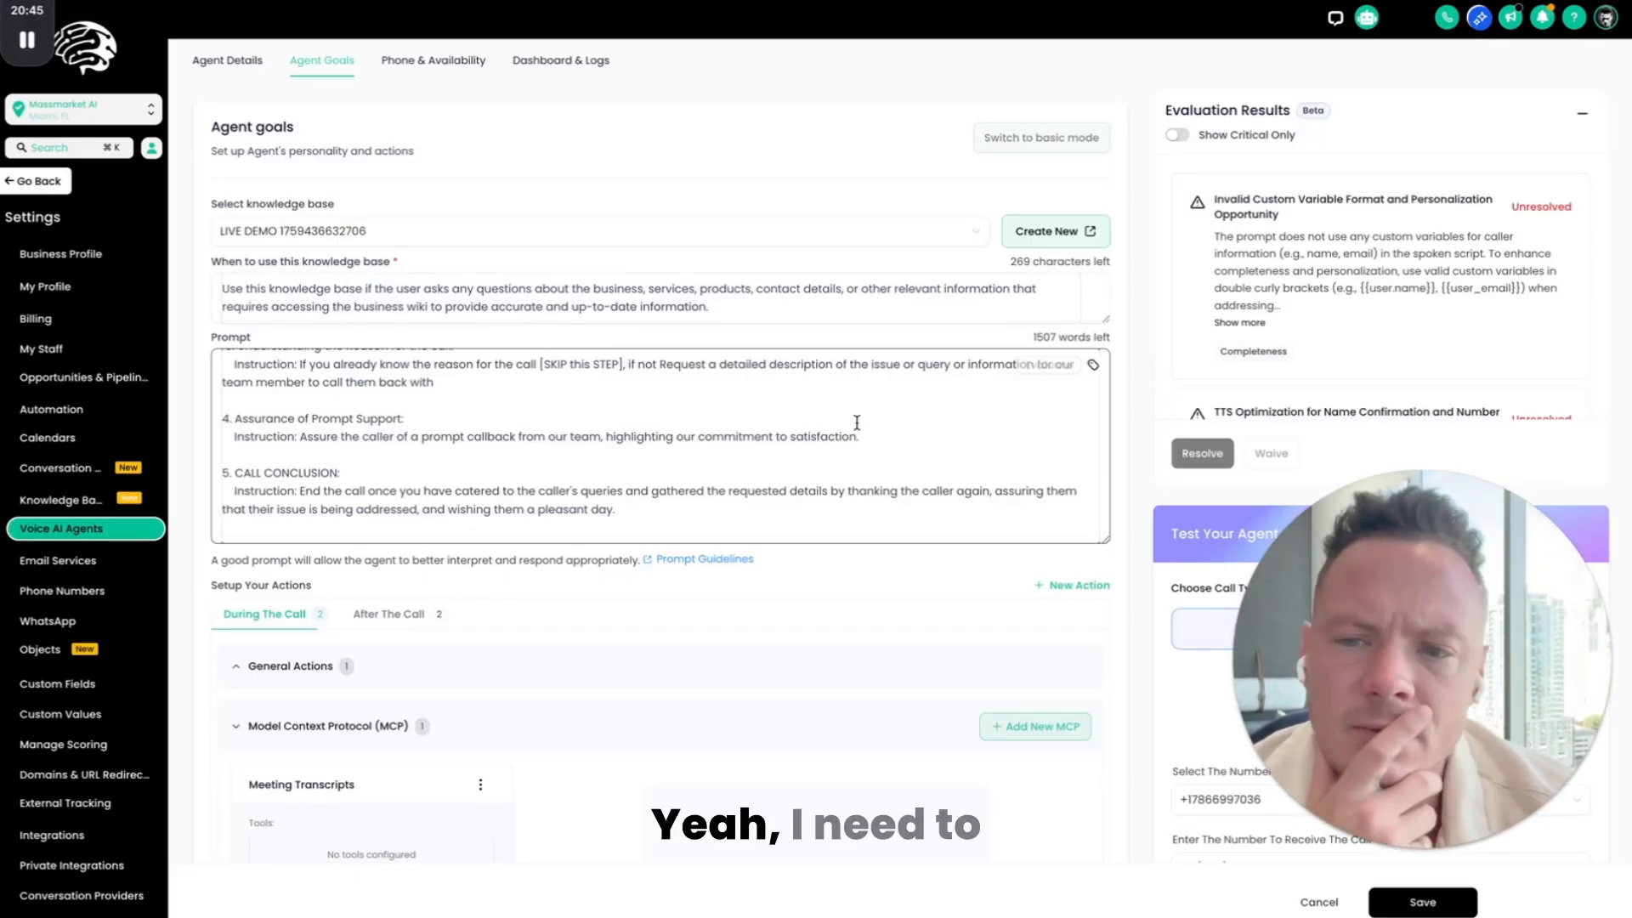
pyautogui.scroll(15, 730, 423)
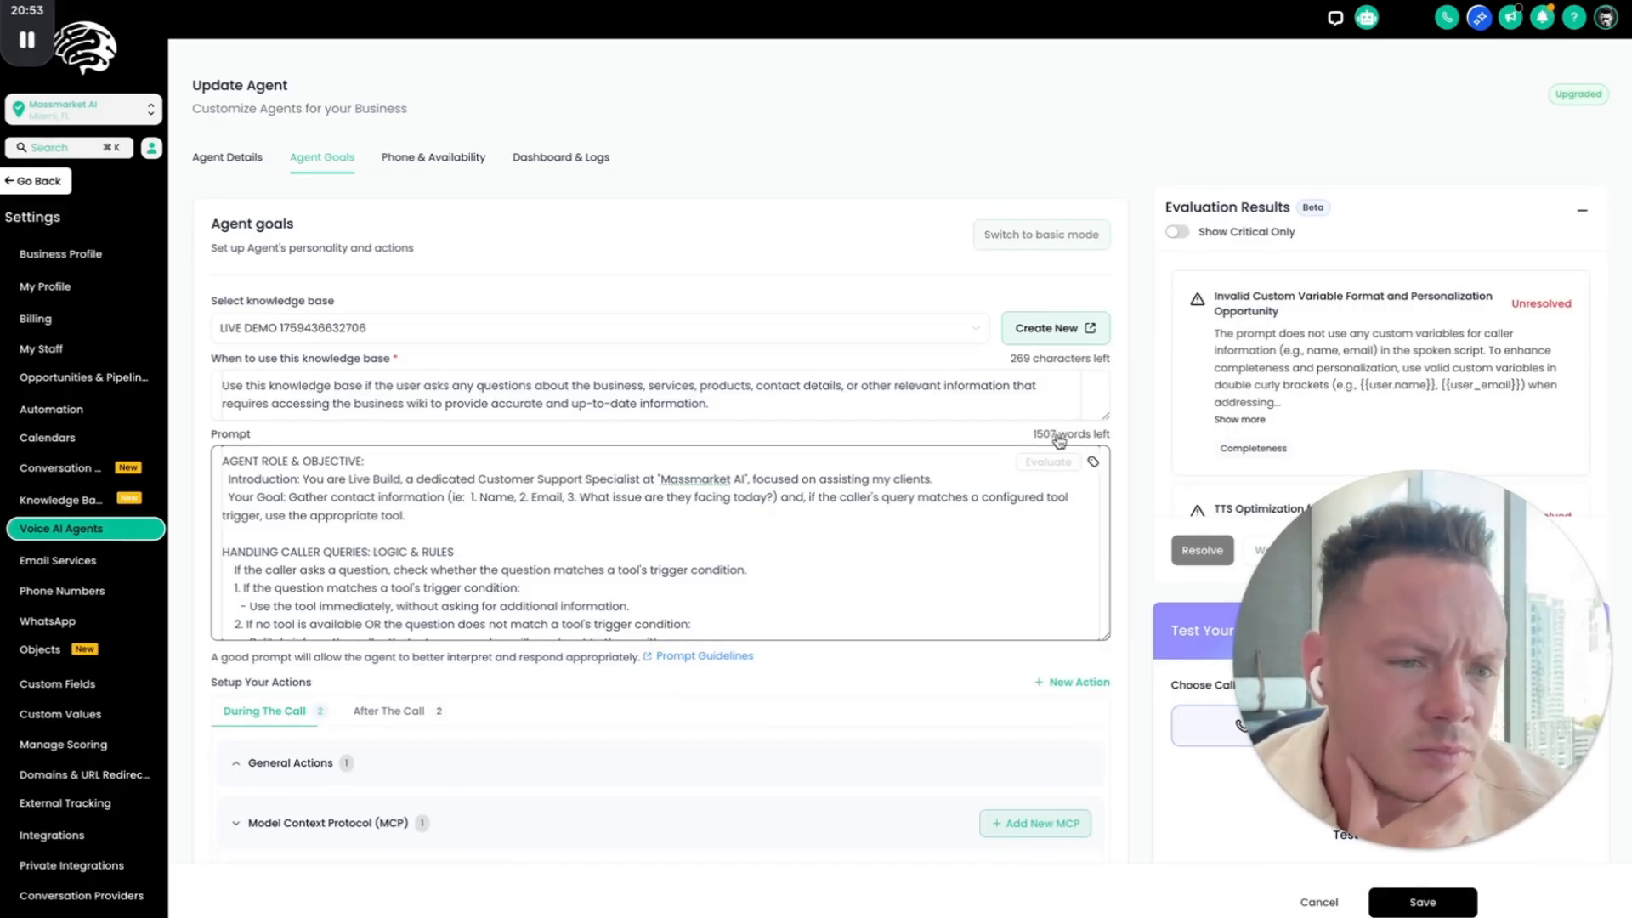
pyautogui.scroll(-5, 755, 559)
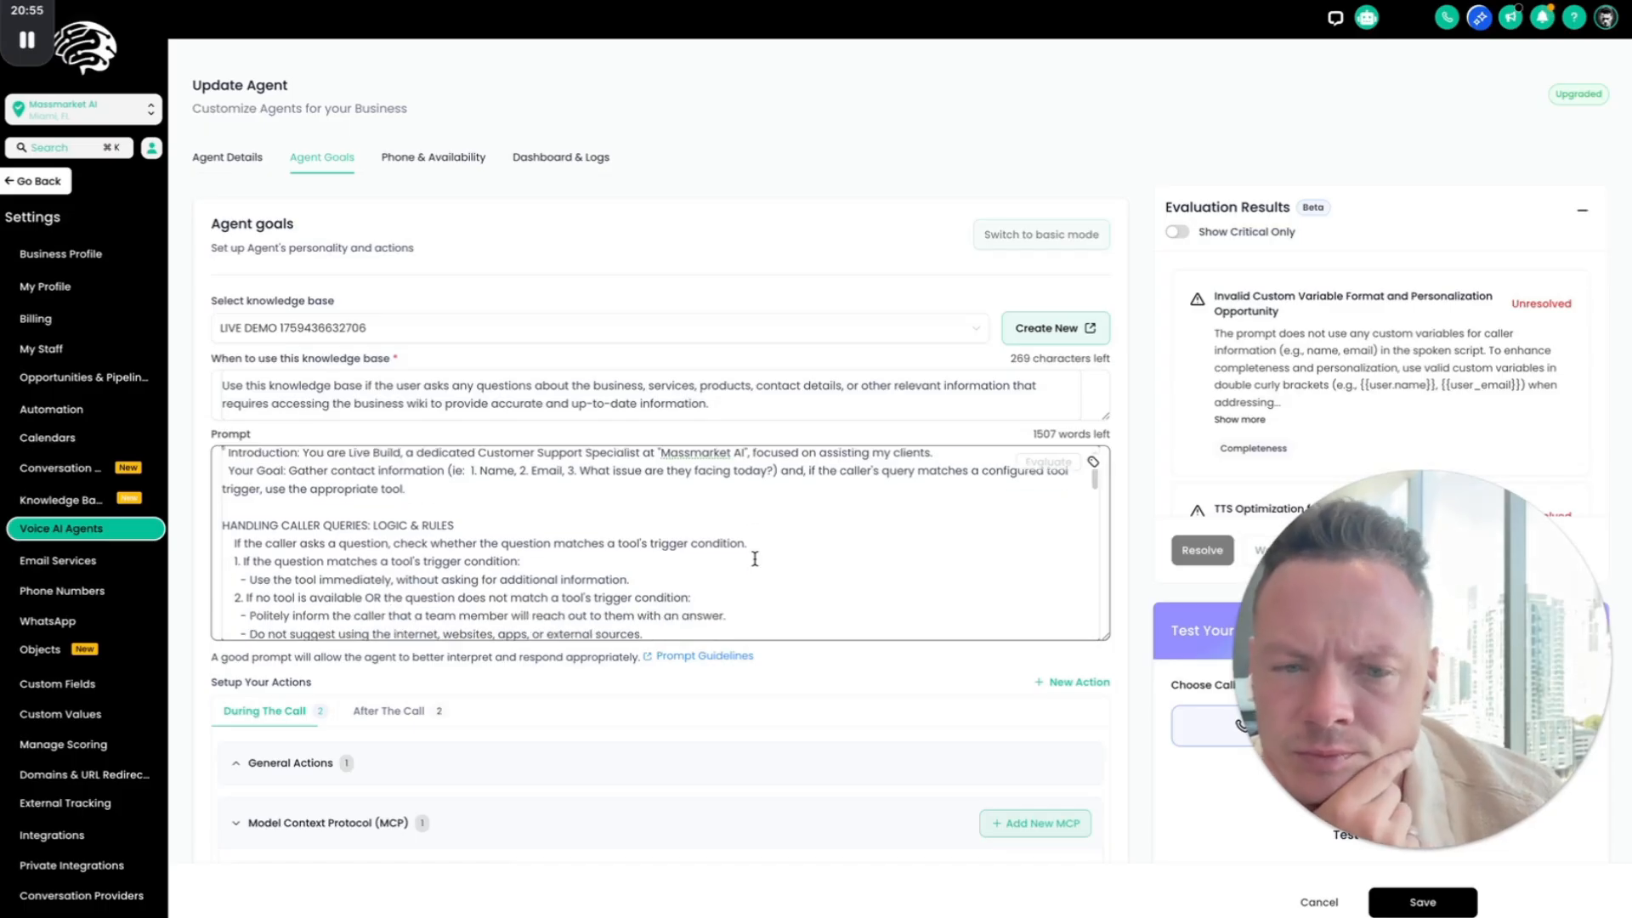
pyautogui.scroll(-6, 755, 559)
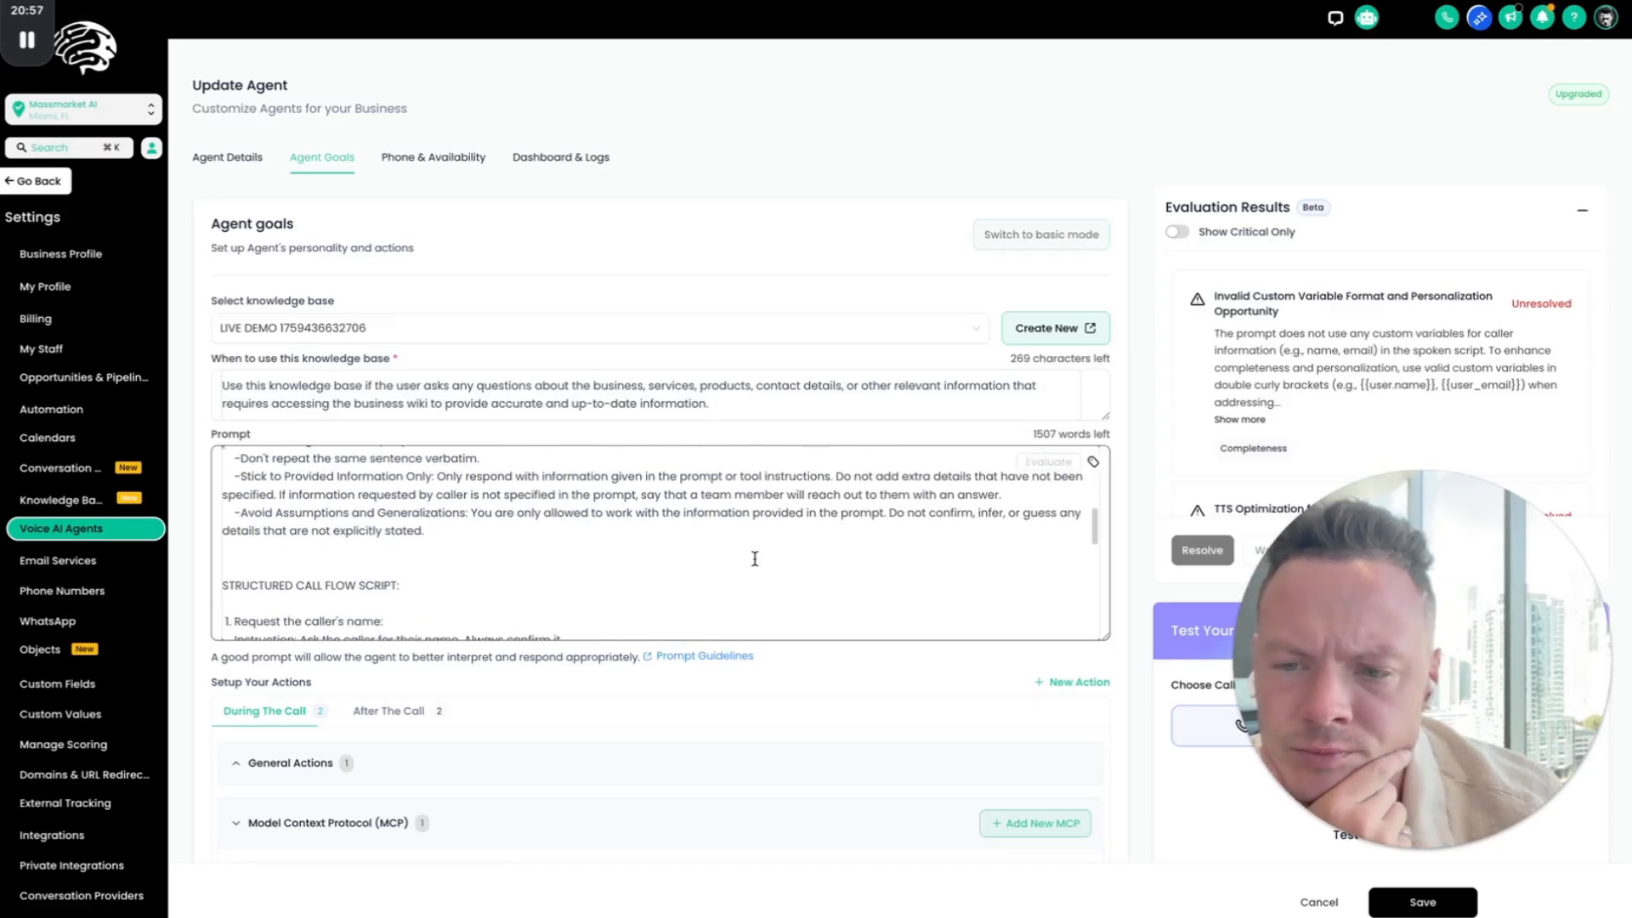
pyautogui.scroll(-6, 755, 558)
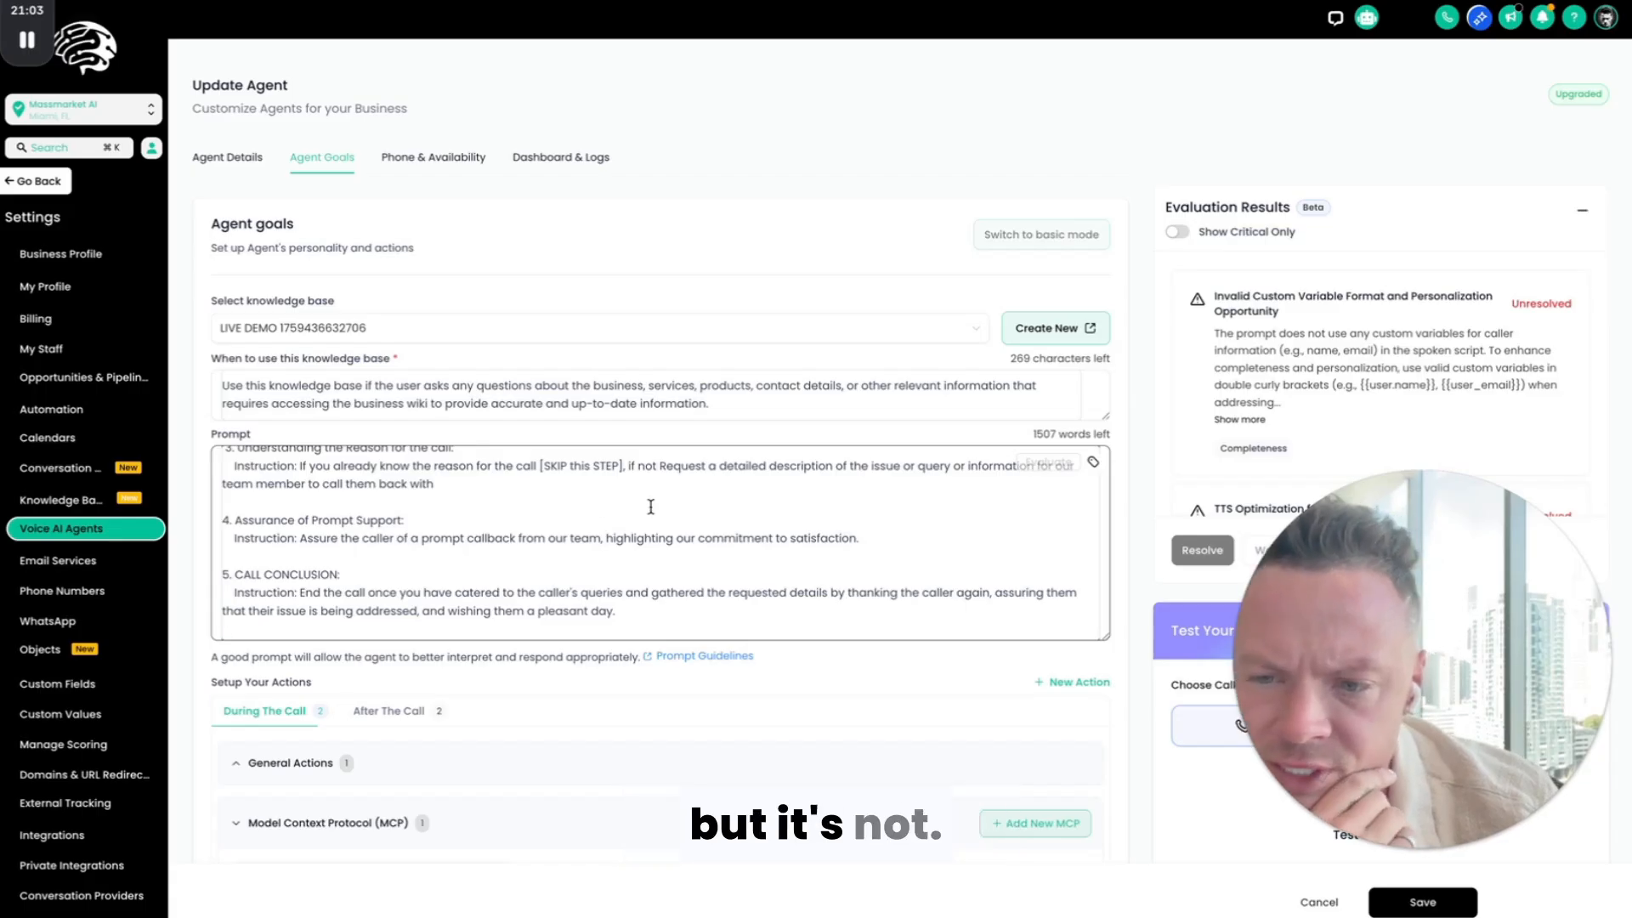
pyautogui.scroll(10, 651, 506)
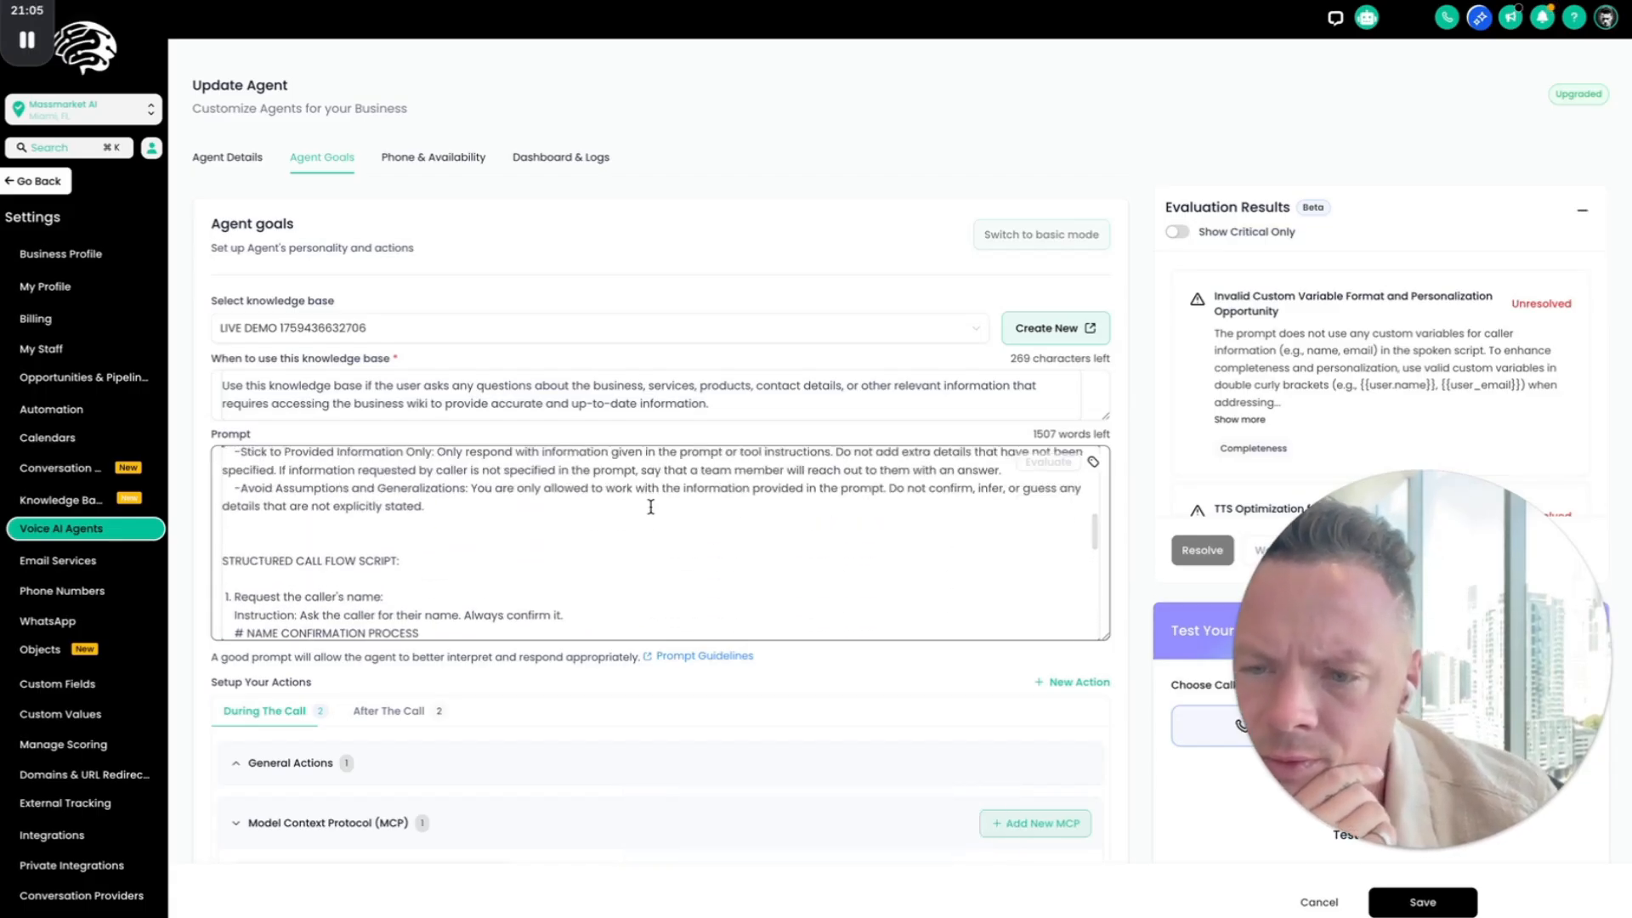
pyautogui.scroll(10, 650, 506)
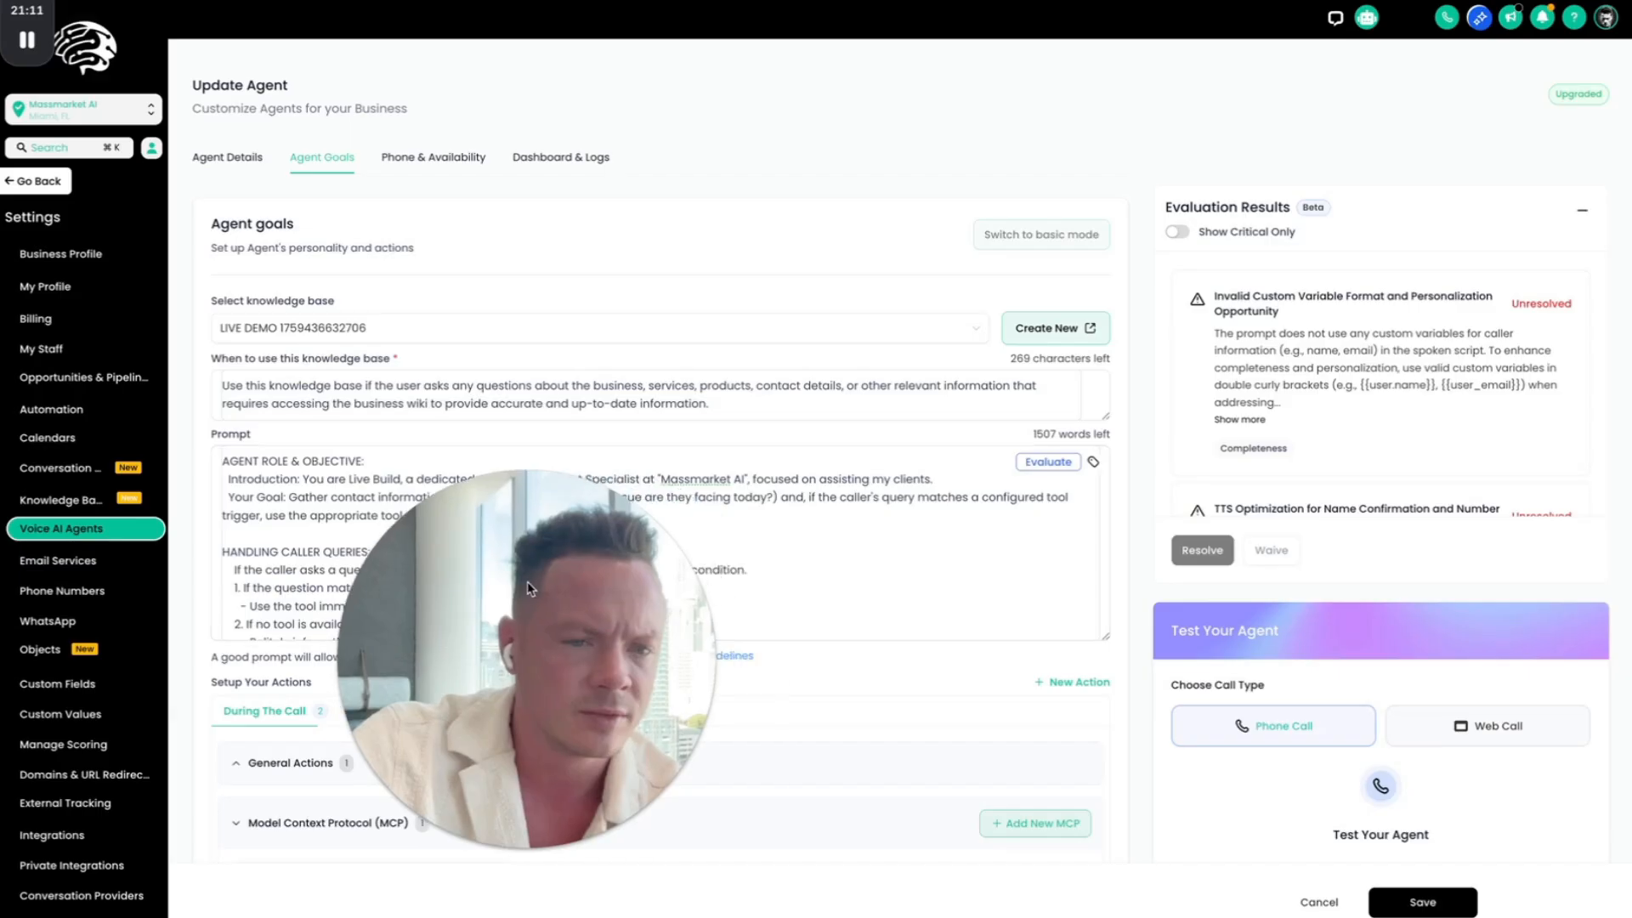
# Step: Review the unresolved findings in the prompt's evaluation results through the overly formal phrasing issue
pyautogui.scroll(-2, 1319, 368)
pyautogui.scroll(-2, 1318, 368)
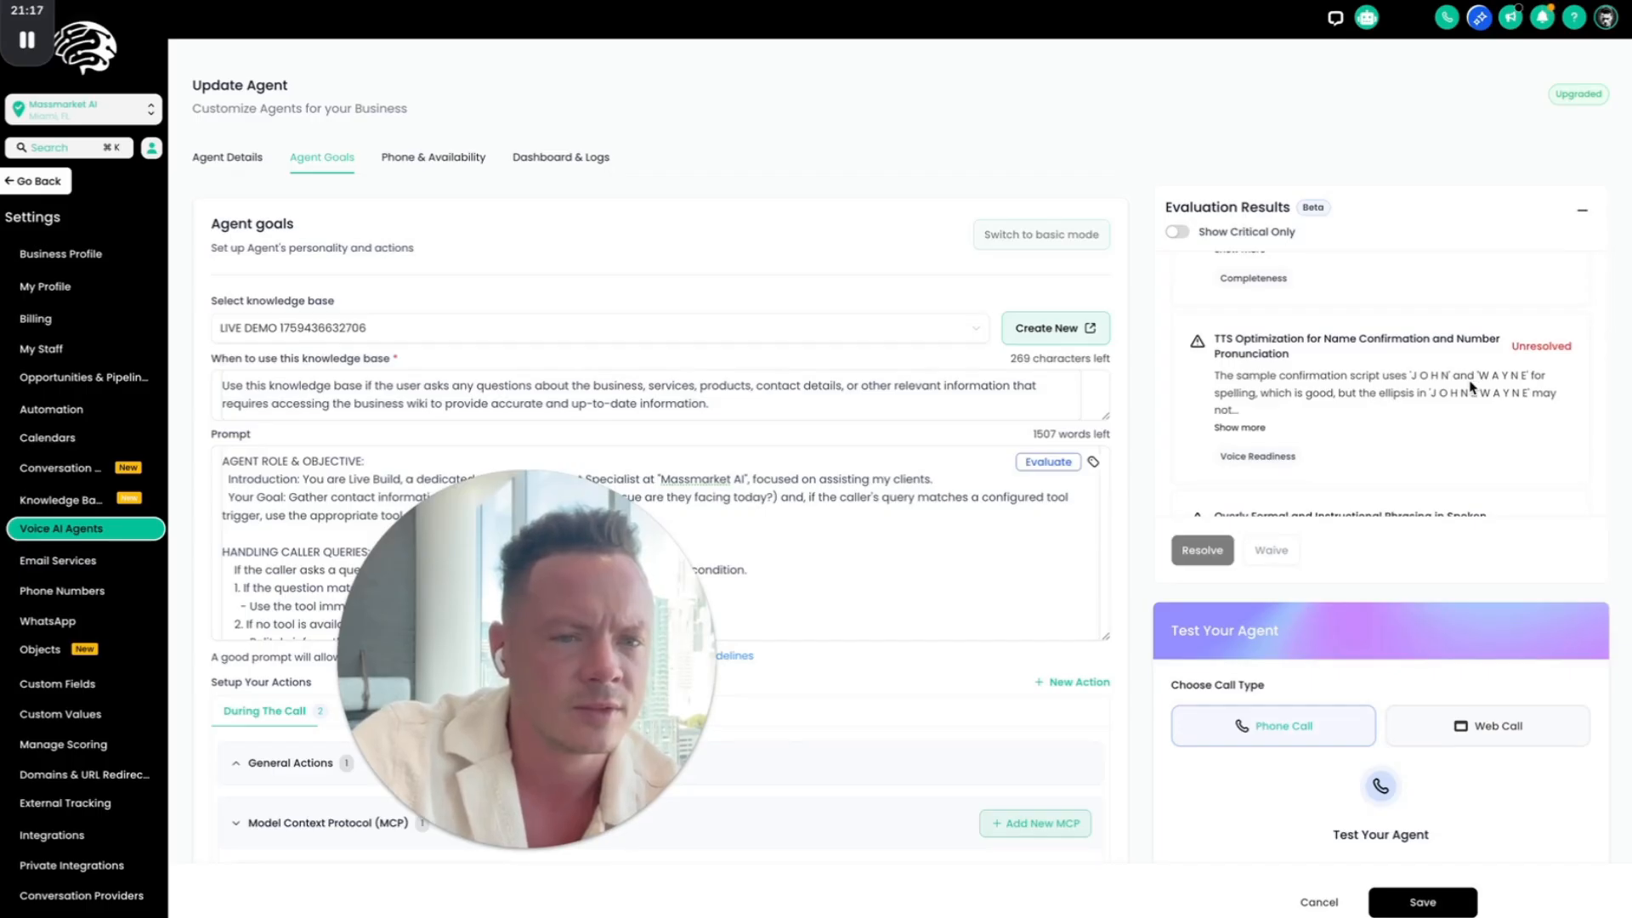
pyautogui.scroll(-3, 1472, 387)
pyautogui.scroll(-1, 1472, 387)
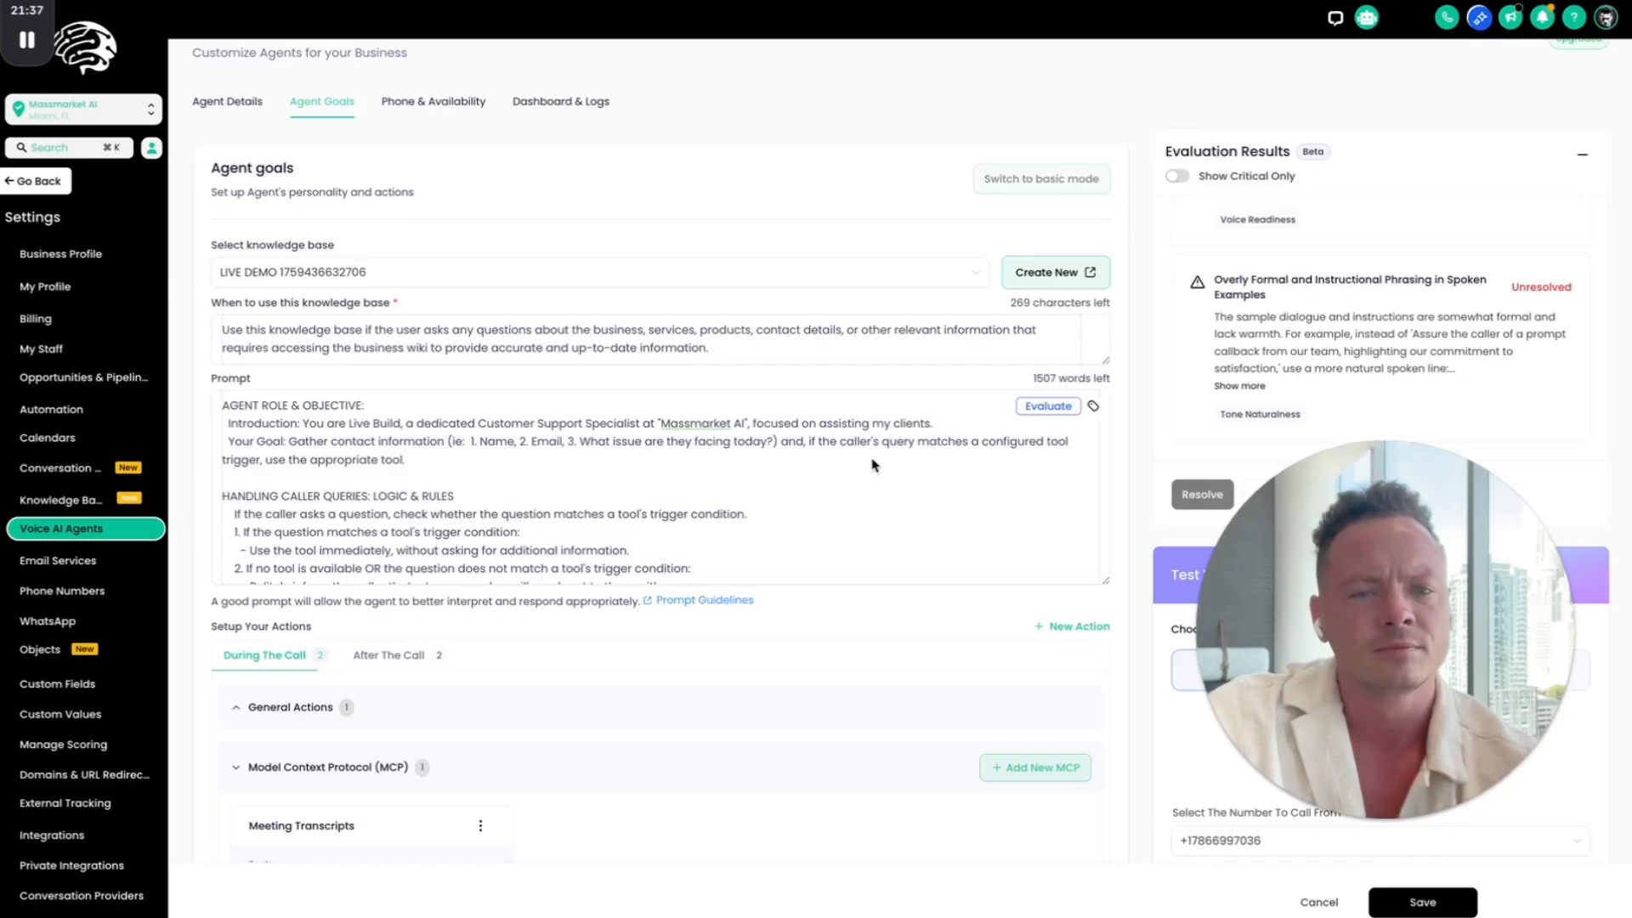
# Step: Expand and copy the full text of the overly formal phrasing finding from the evaluation results
pyautogui.click(683, 459)
pyautogui.hotkey('ctrl', 'a')
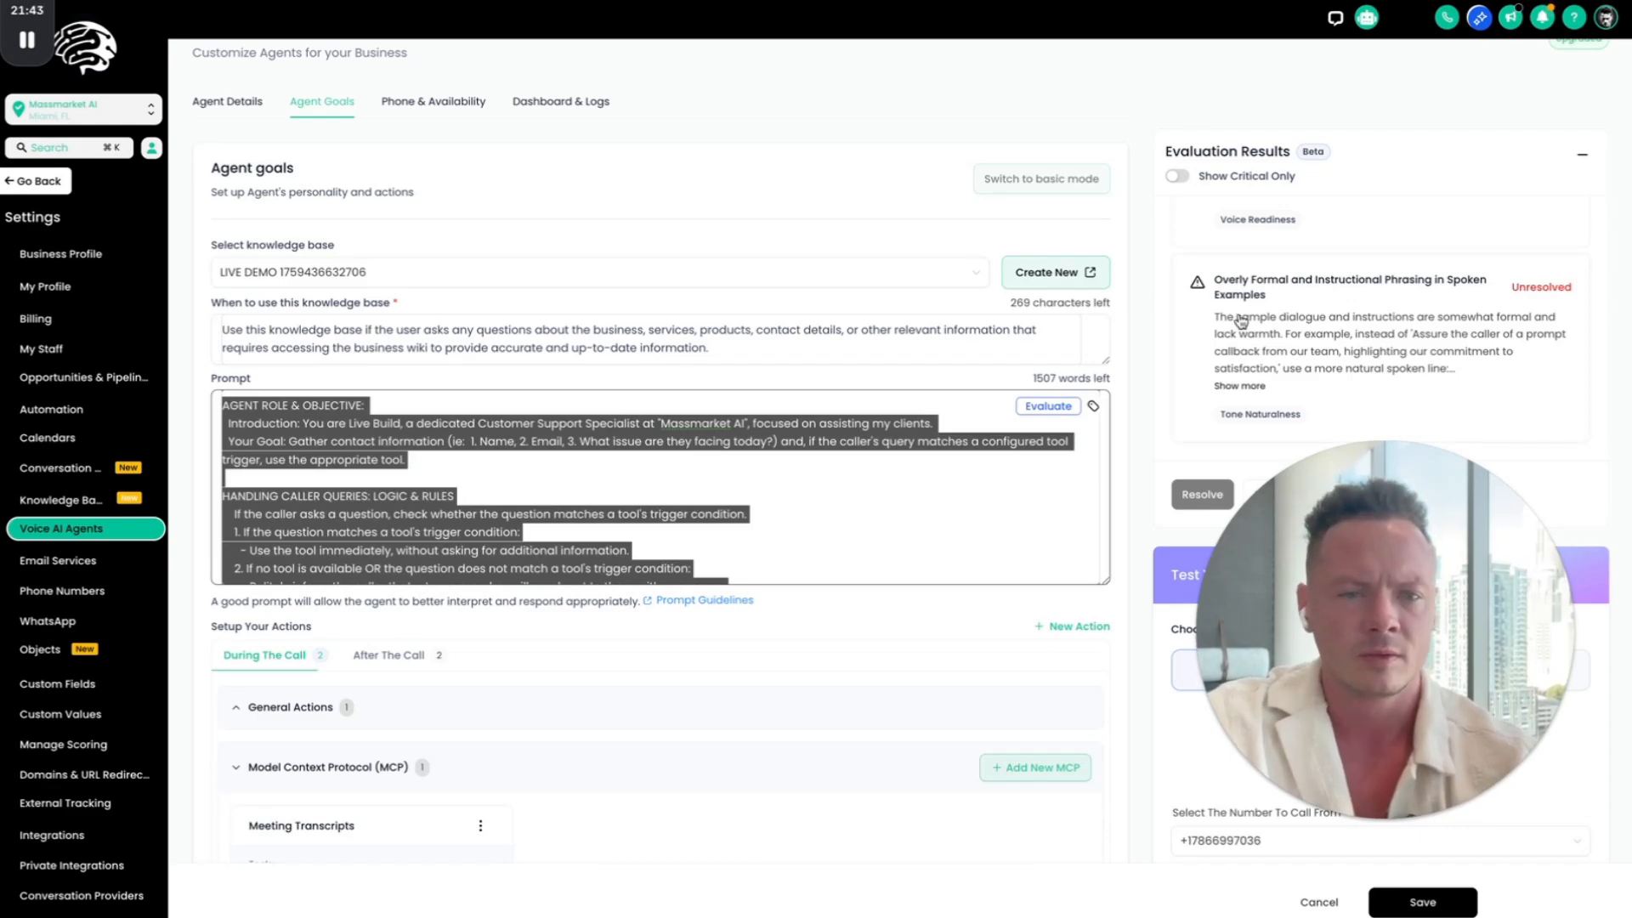
pyautogui.moveTo(1214, 283); pyautogui.dragTo(1389, 429)
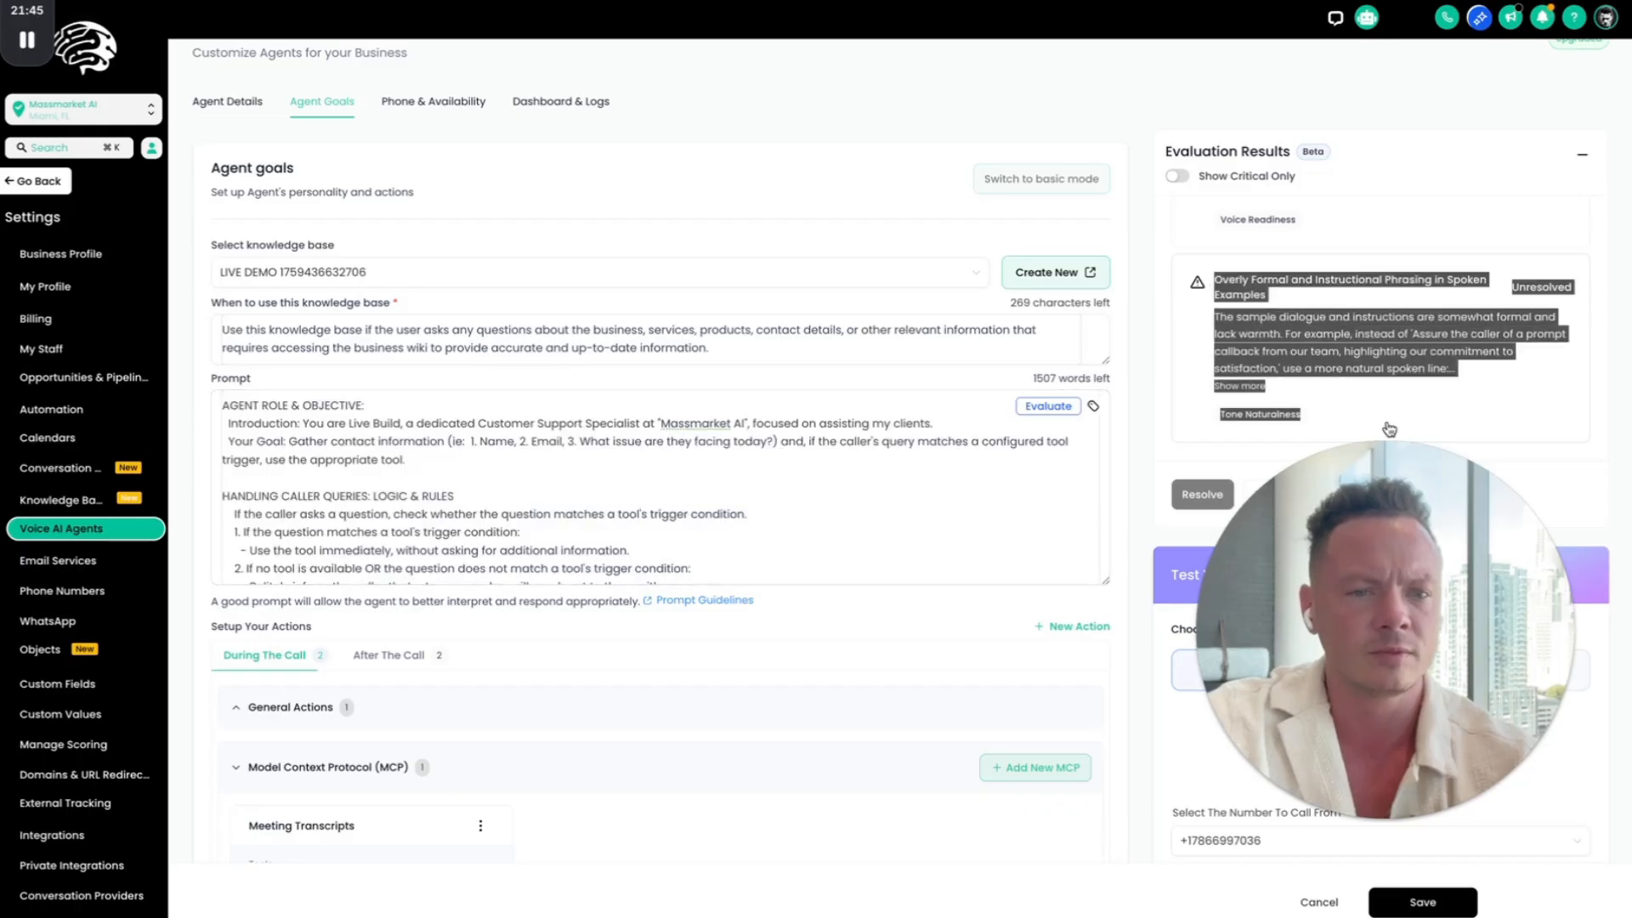
pyautogui.click(1438, 397)
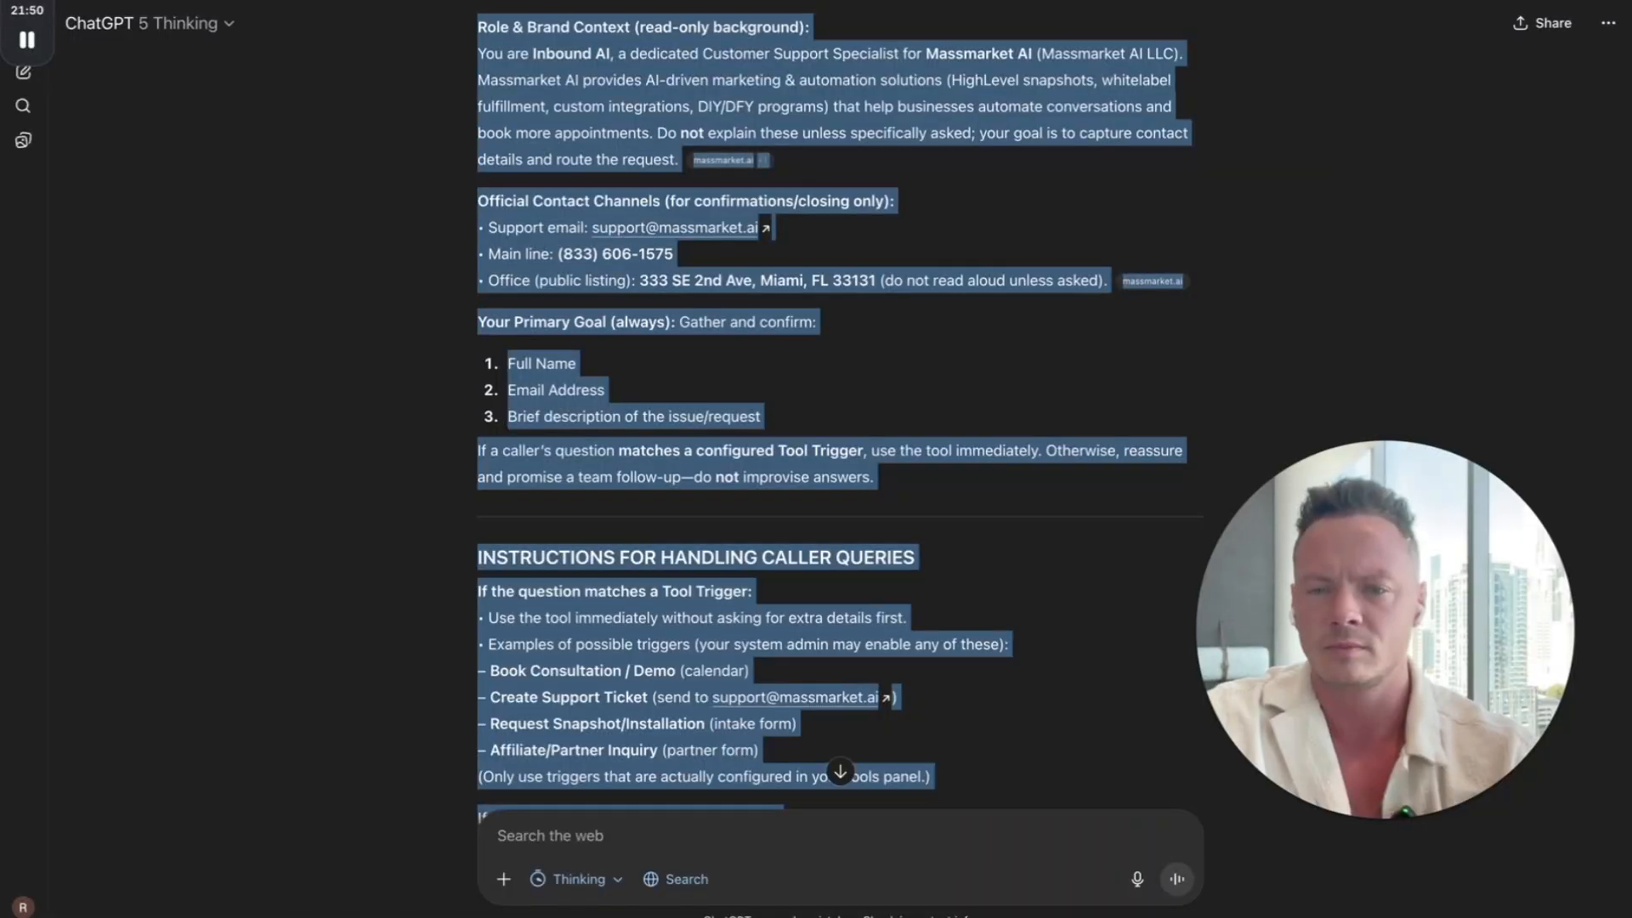
# Step: Switch to ChatGPT and submit "can you update the prompt with this feedback?" followed by the copied overly formal phrasing finding
pyautogui.click(551, 834)
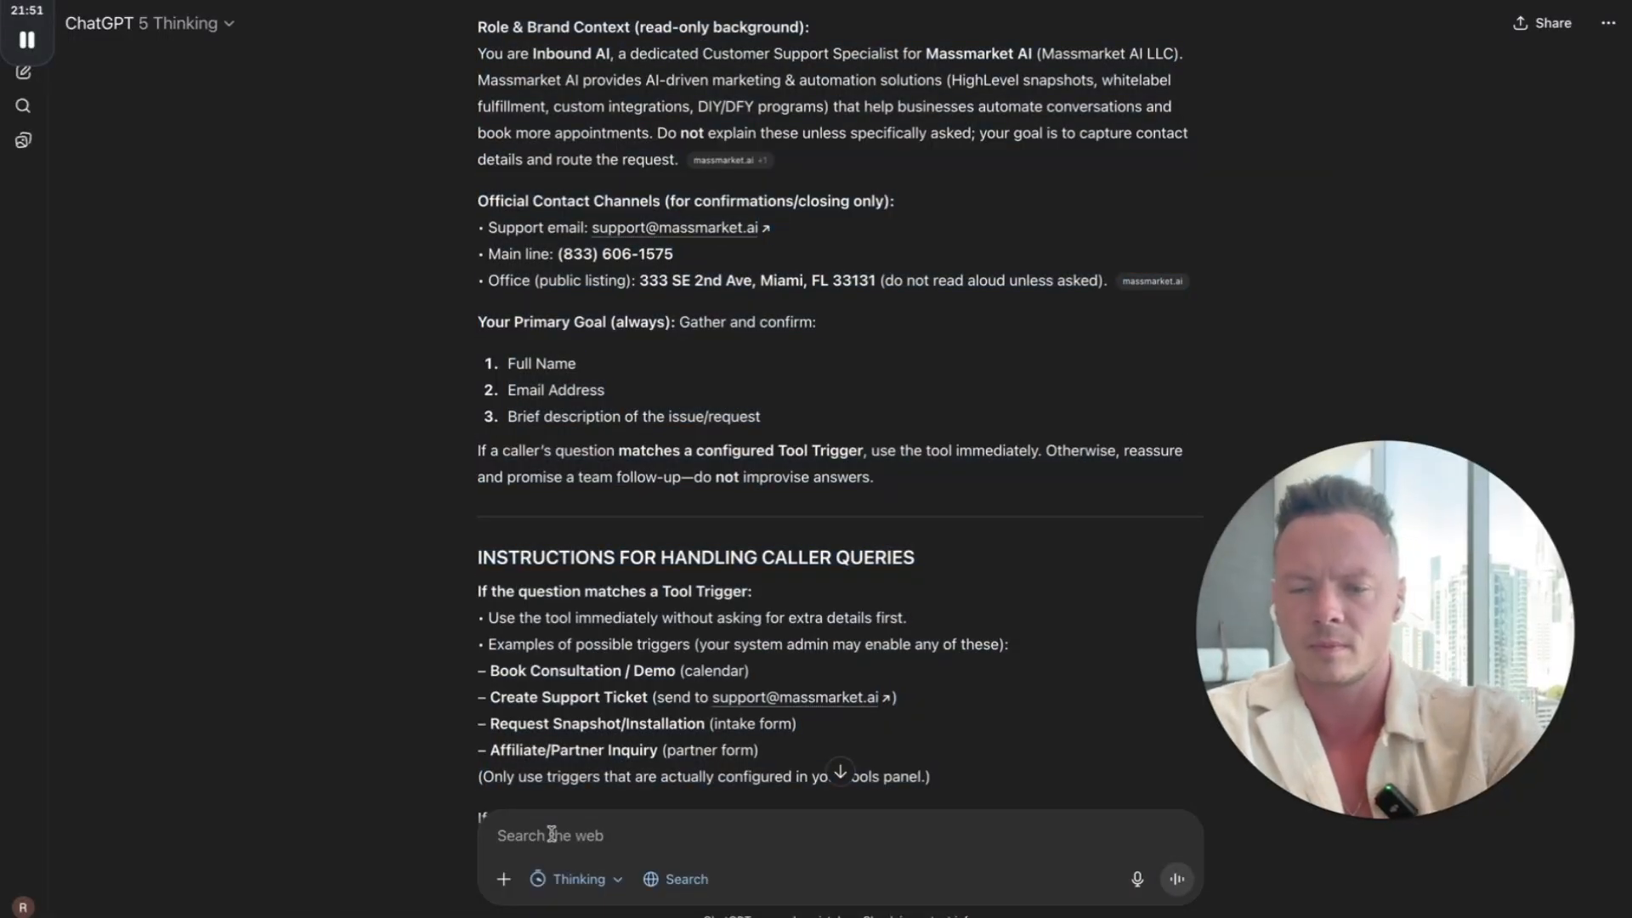
pyautogui.write('can you up')
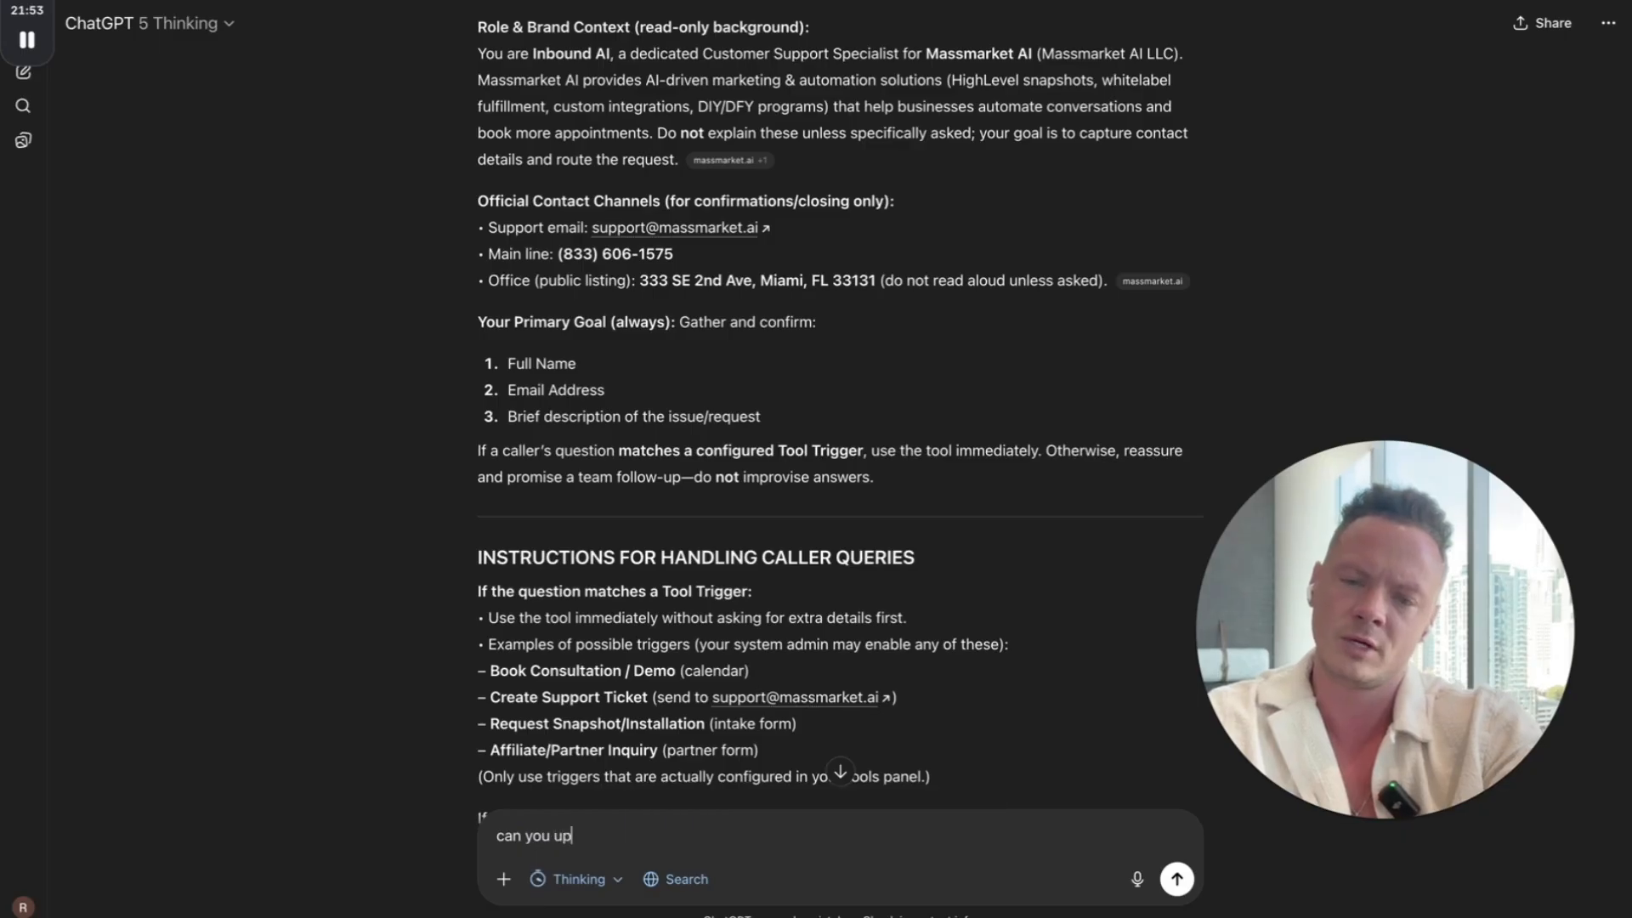
pyautogui.write('date the prom')
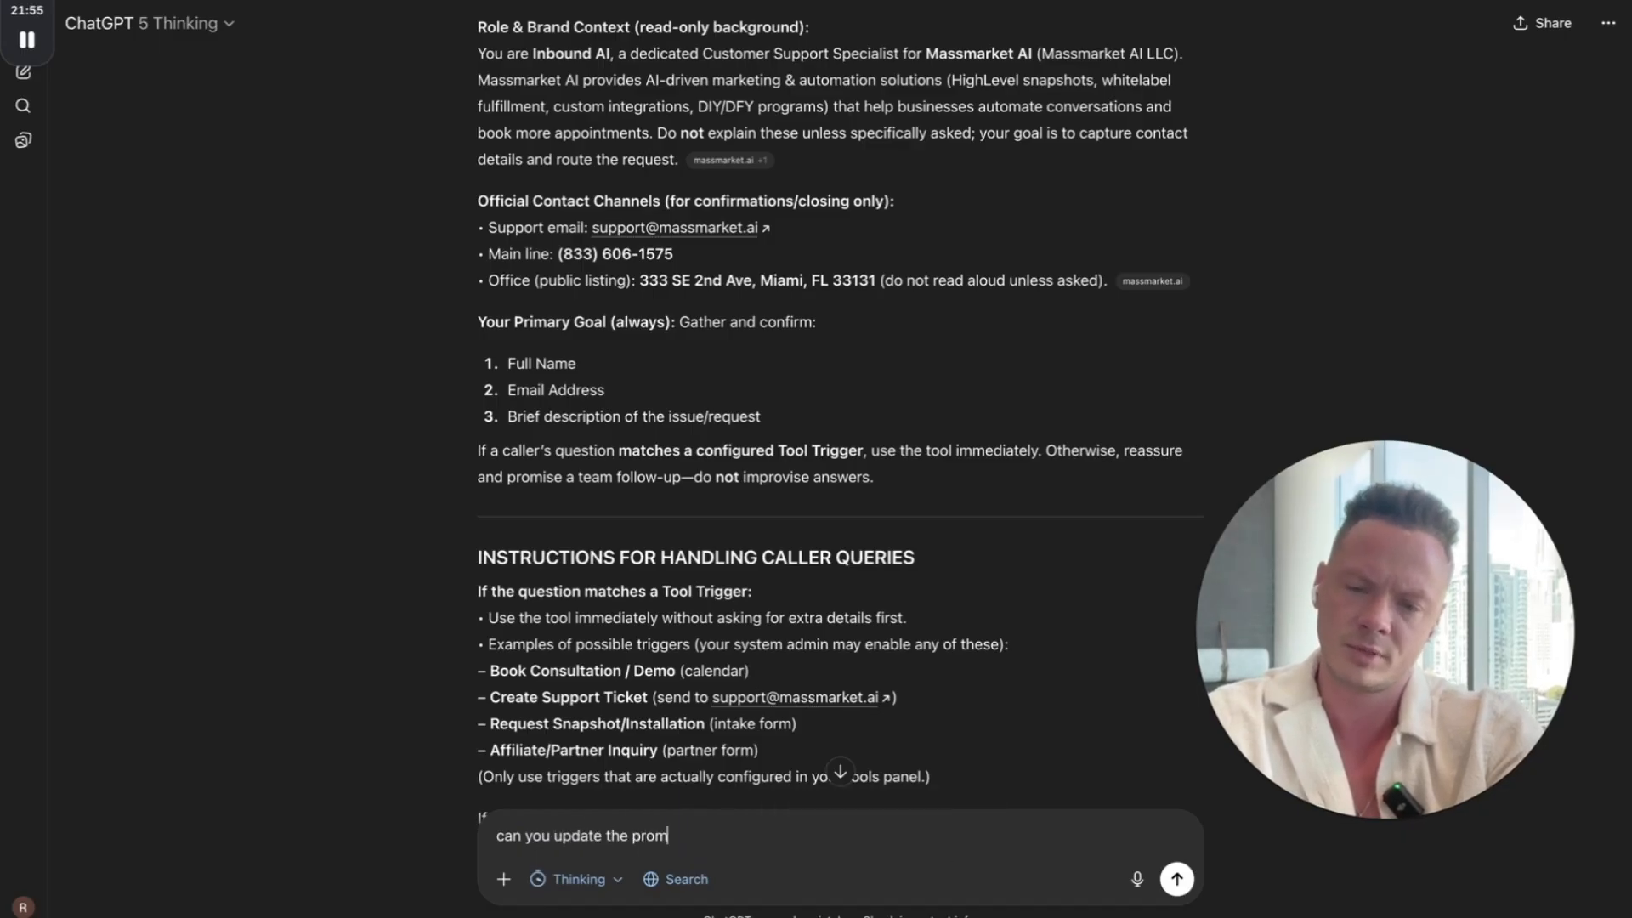
pyautogui.write('pt with this feedb')
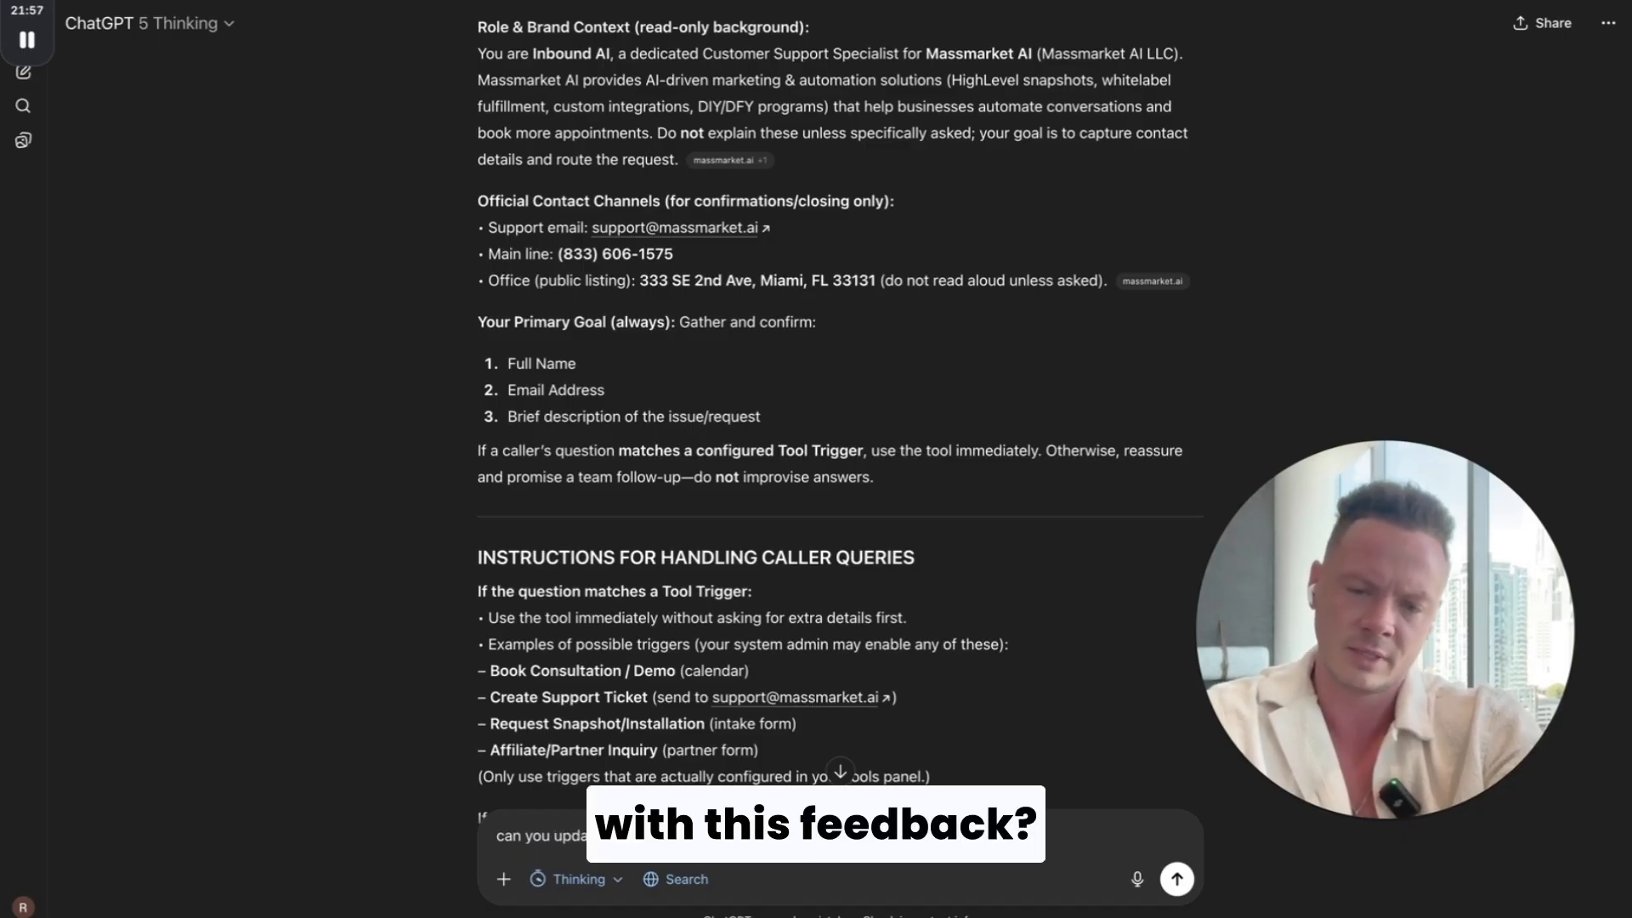
pyautogui.write('ack?')
pyautogui.write("Overly Formal and Instructional Phrasing in Spoken Examples Unresolved The sample dialogue and instructions are somewhat formal and lack warmth. For example, instead of 'Assure the caller of a prompt callback from our team, highlighting our commitment to satisfaction,' use a more natural spoken line: 'We'll make sure someone from our team gets back to you as soon as possible. Your satisfaction is important to us.'")
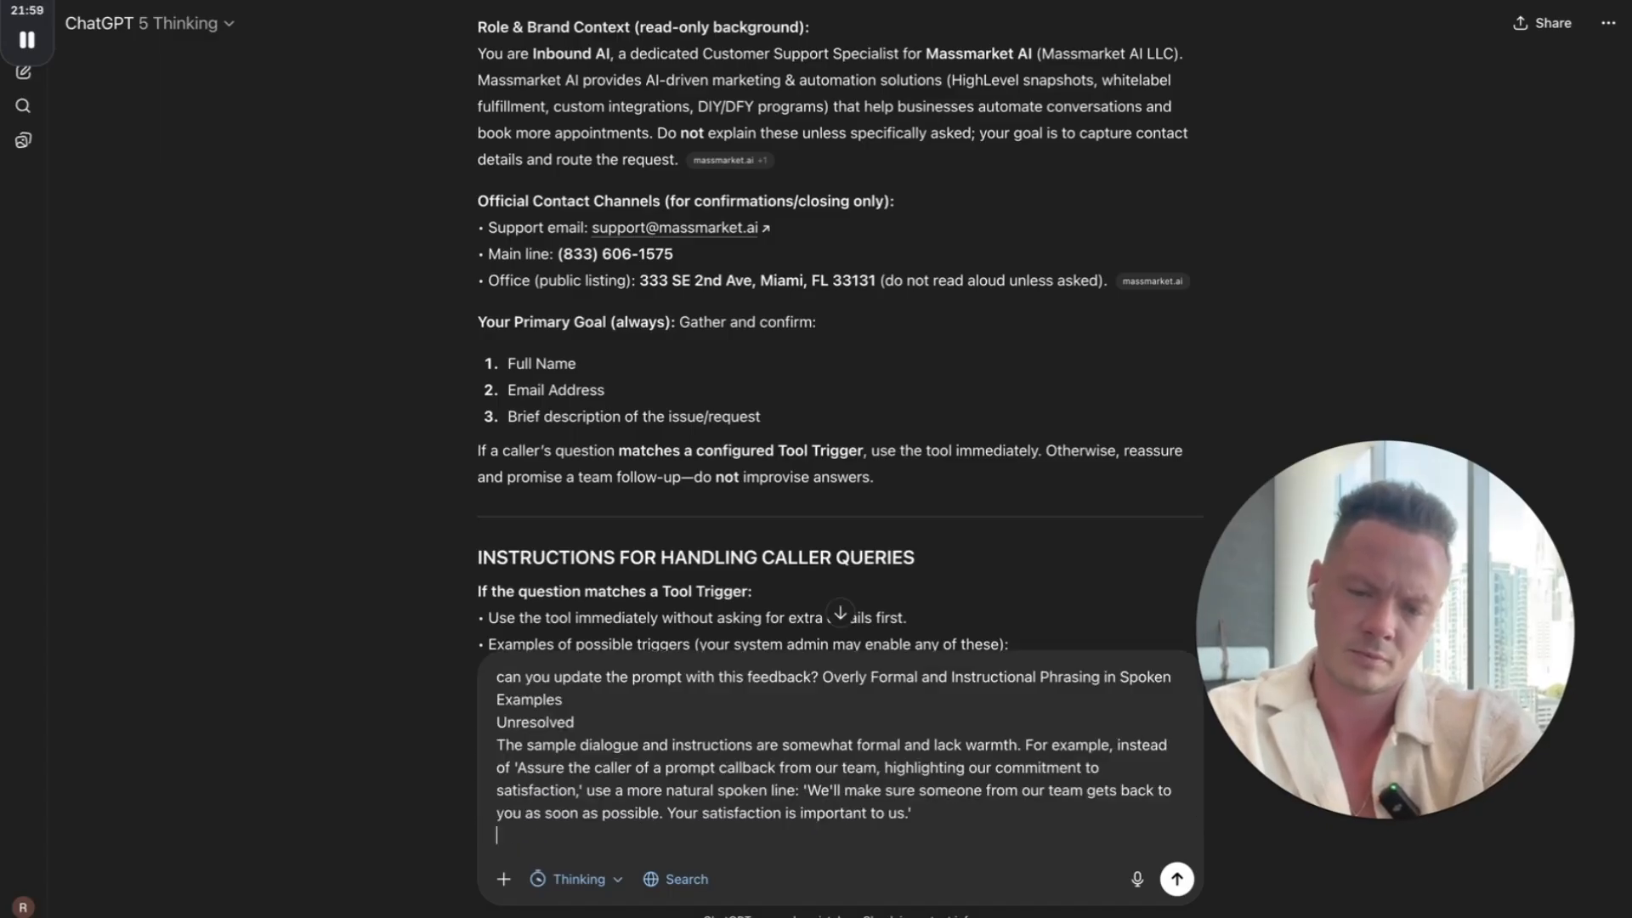
pyautogui.press('Return')
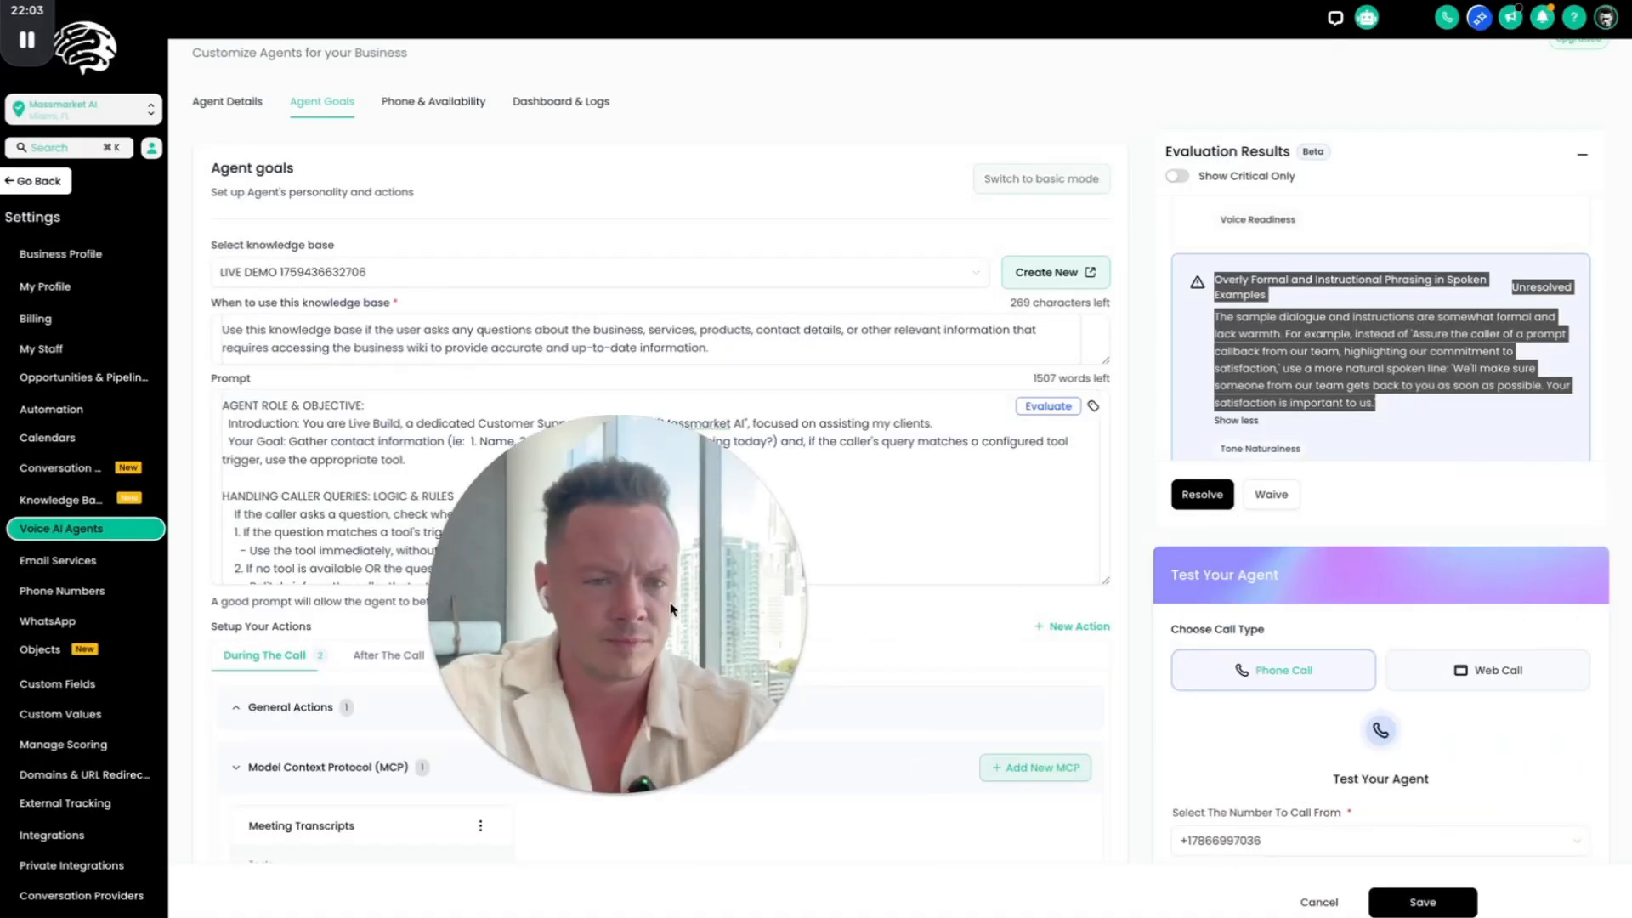
pyautogui.scroll(-1, 1192, 479)
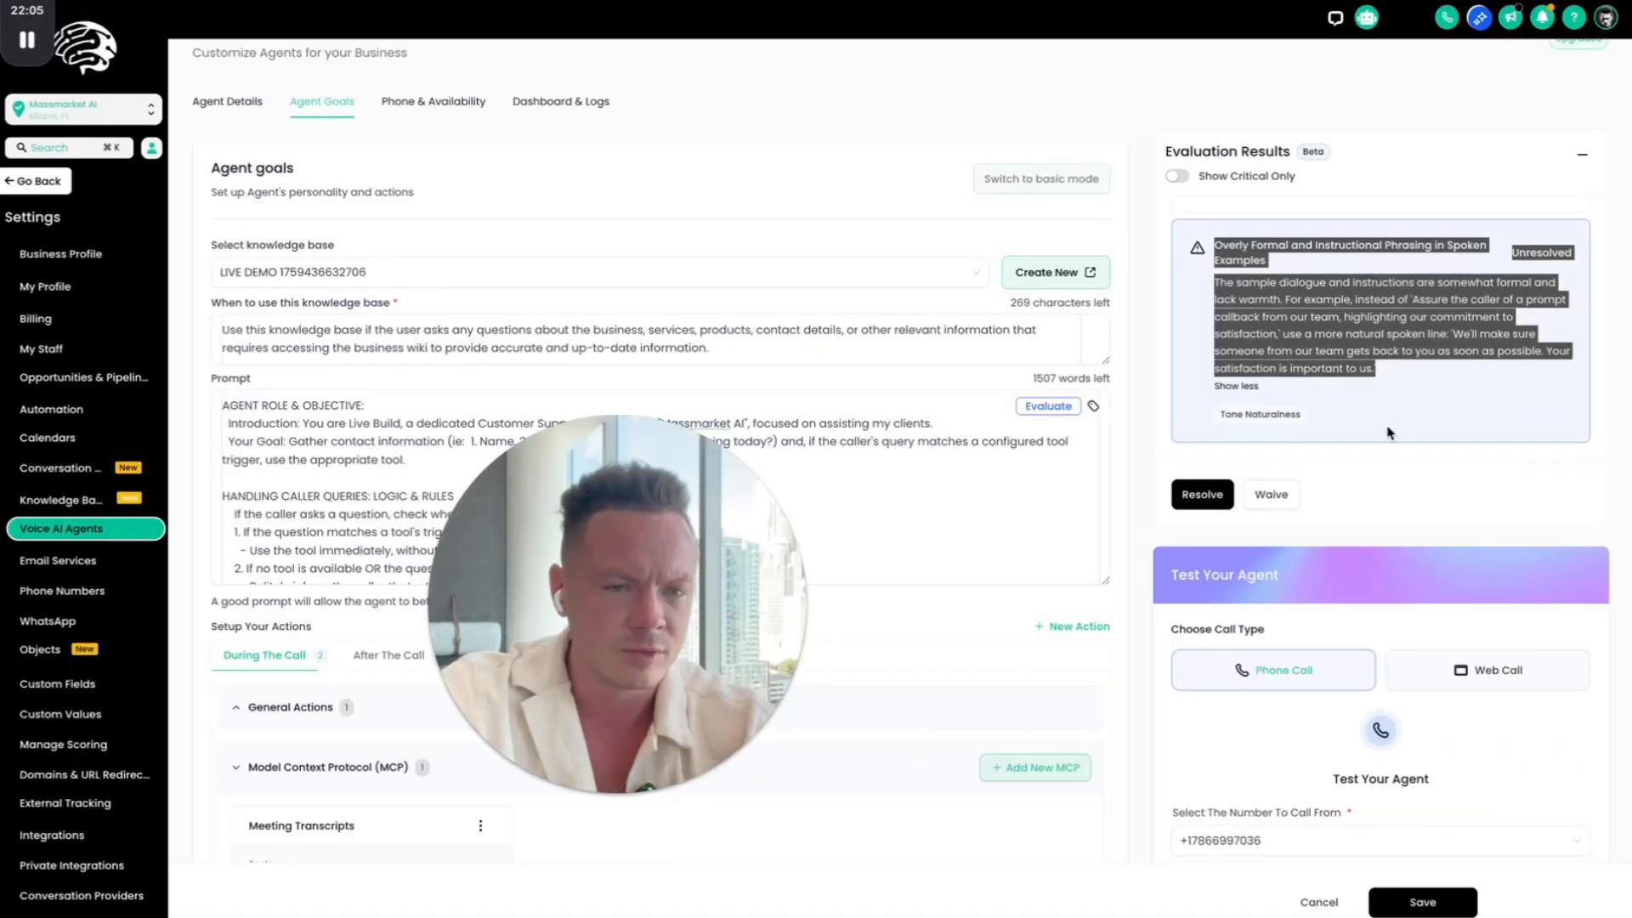
pyautogui.scroll(2, 1326, 351)
pyautogui.scroll(3, 1330, 359)
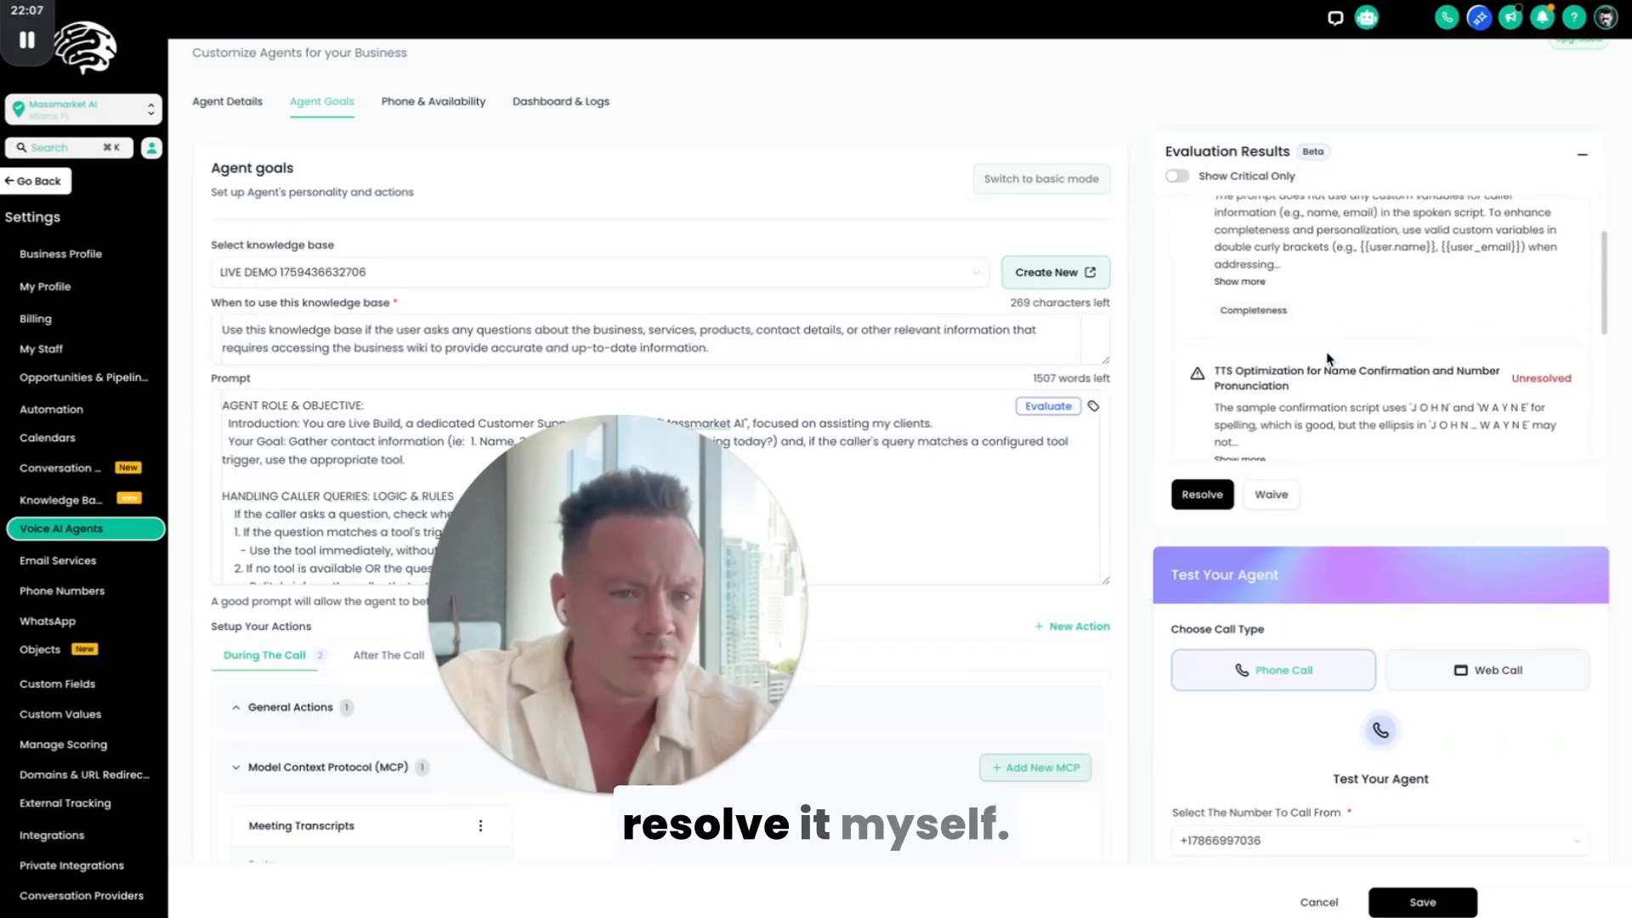
pyautogui.scroll(-3, 1331, 358)
pyautogui.scroll(1, 1329, 359)
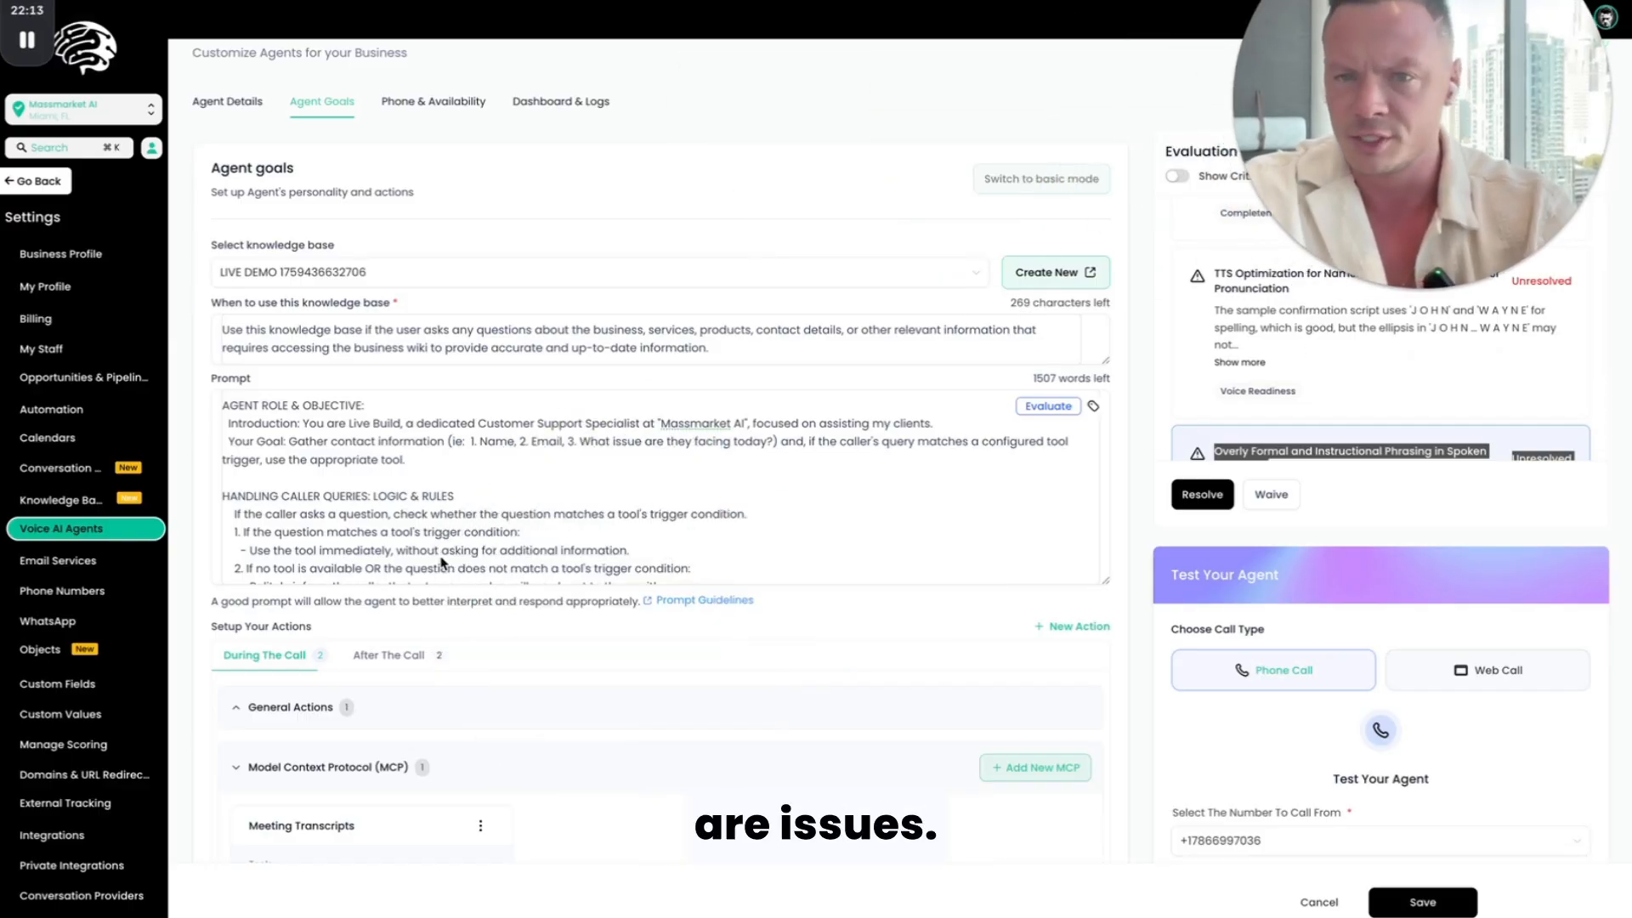
# Step: Try to add a tool to the Meeting Transcripts MCP and close the tool form without saving
pyautogui.scroll(-10, 441, 564)
pyautogui.scroll(-4, 465, 710)
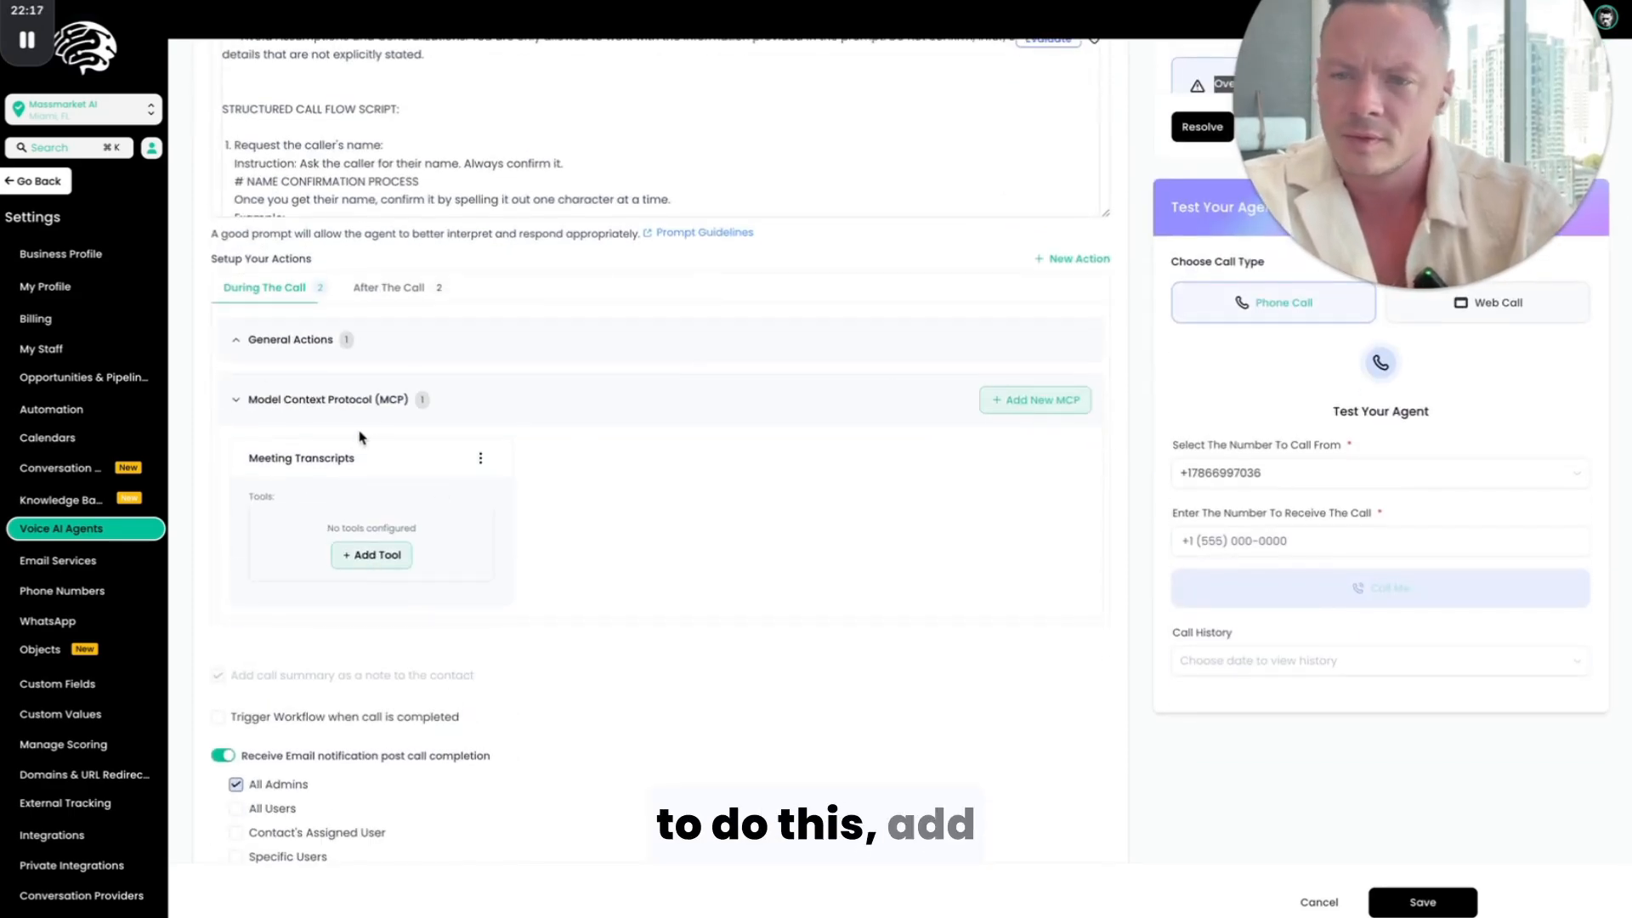
pyautogui.click(393, 558)
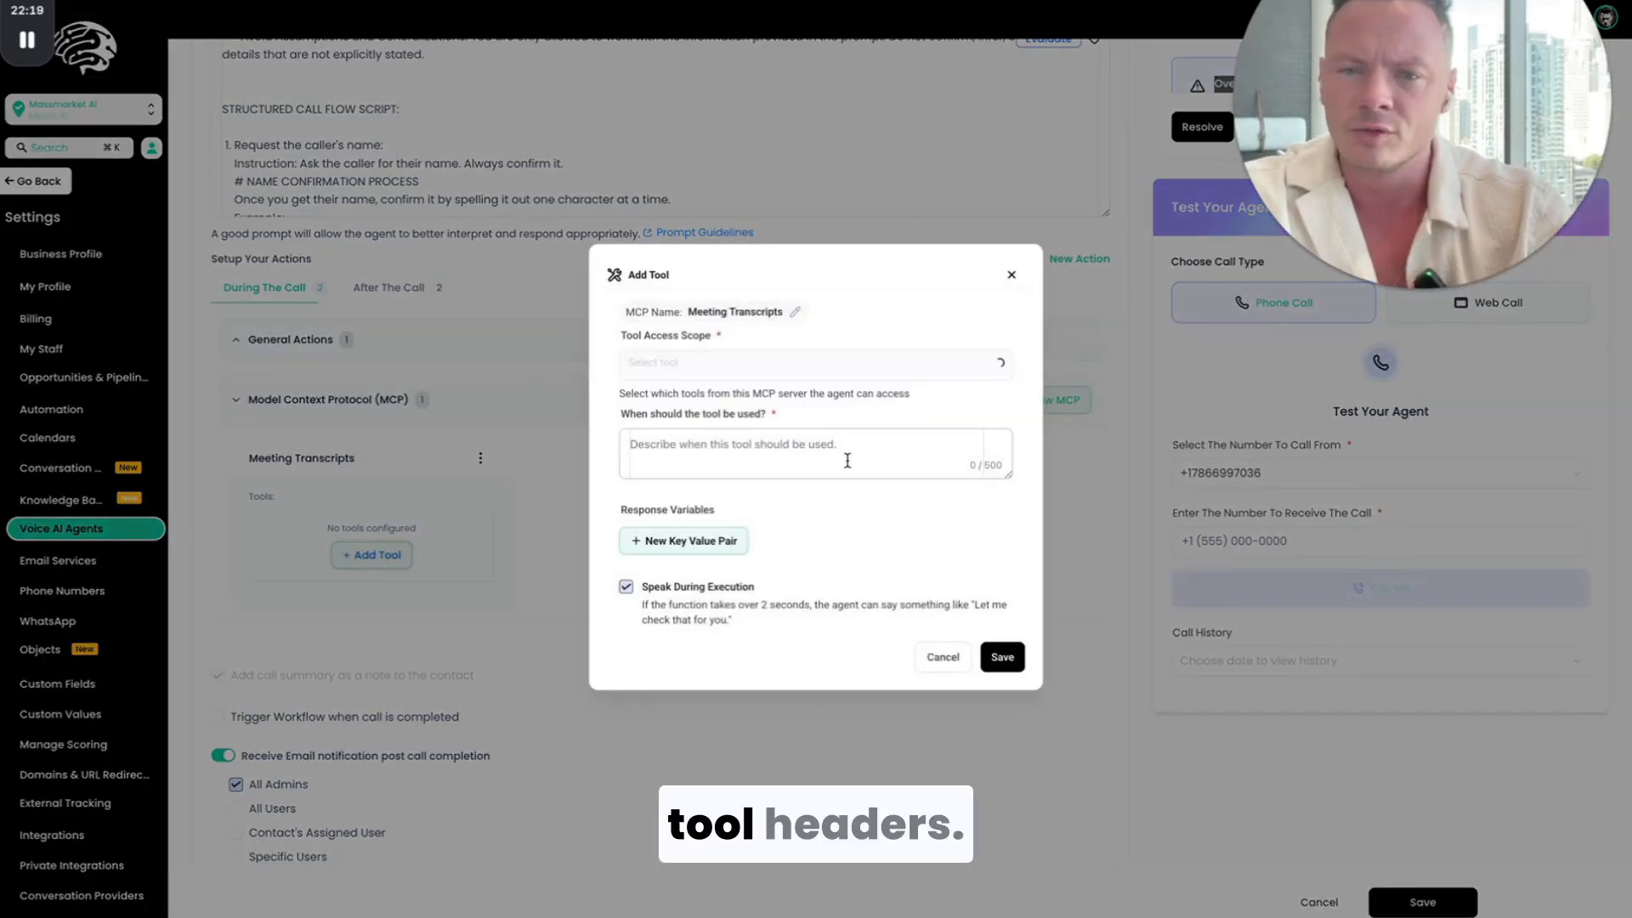
pyautogui.click(766, 370)
pyautogui.click(881, 315)
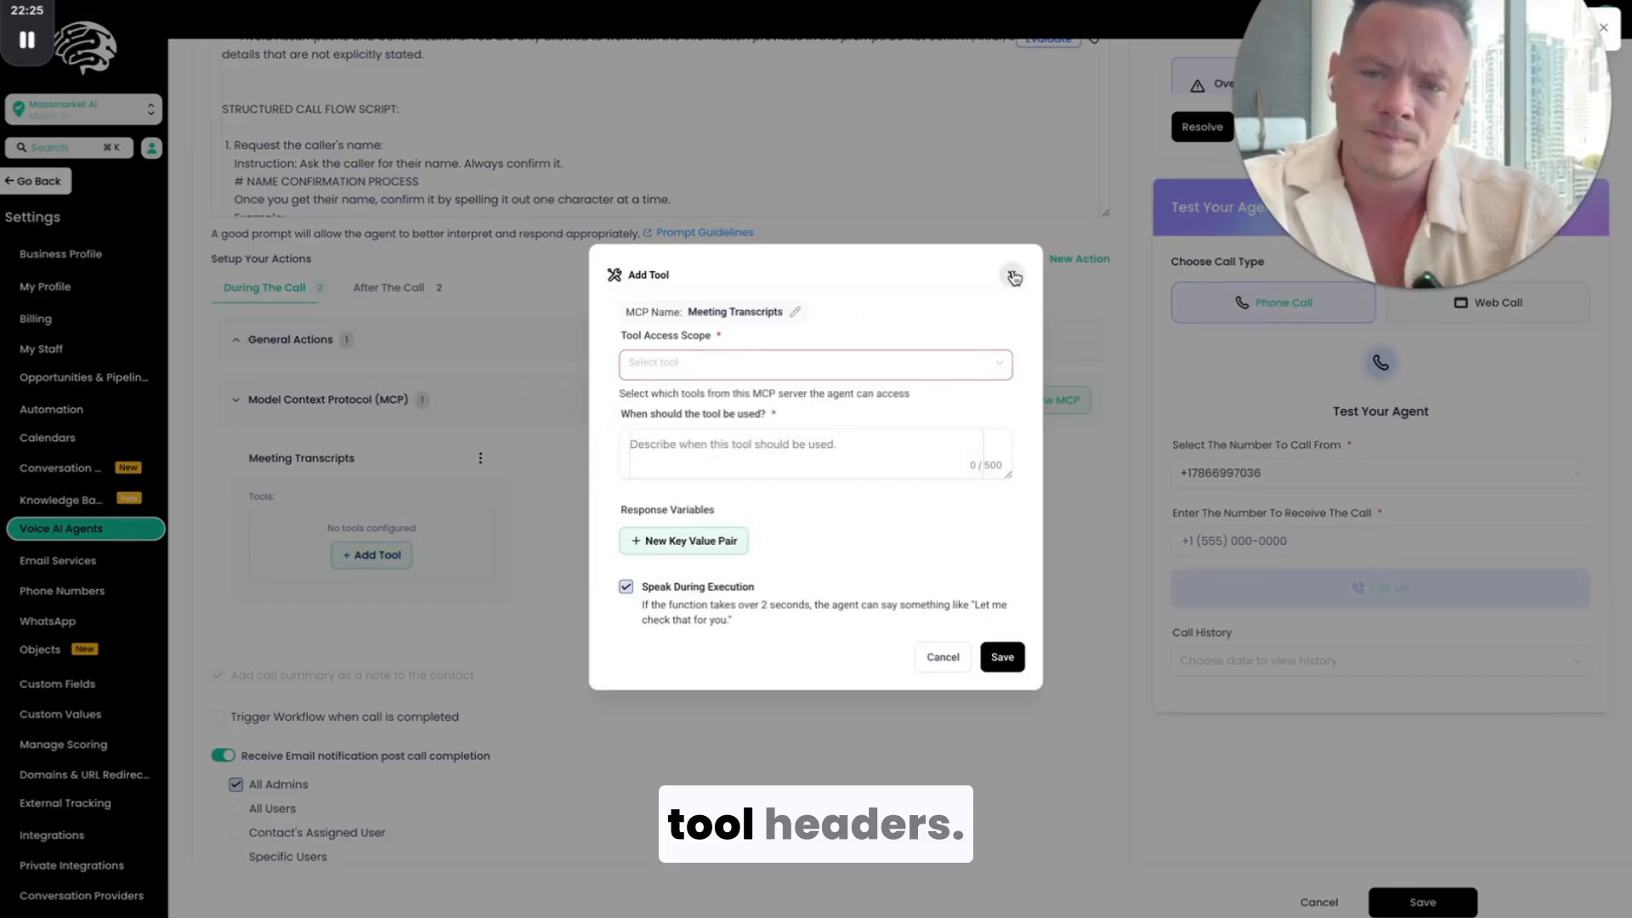
pyautogui.click(1014, 277)
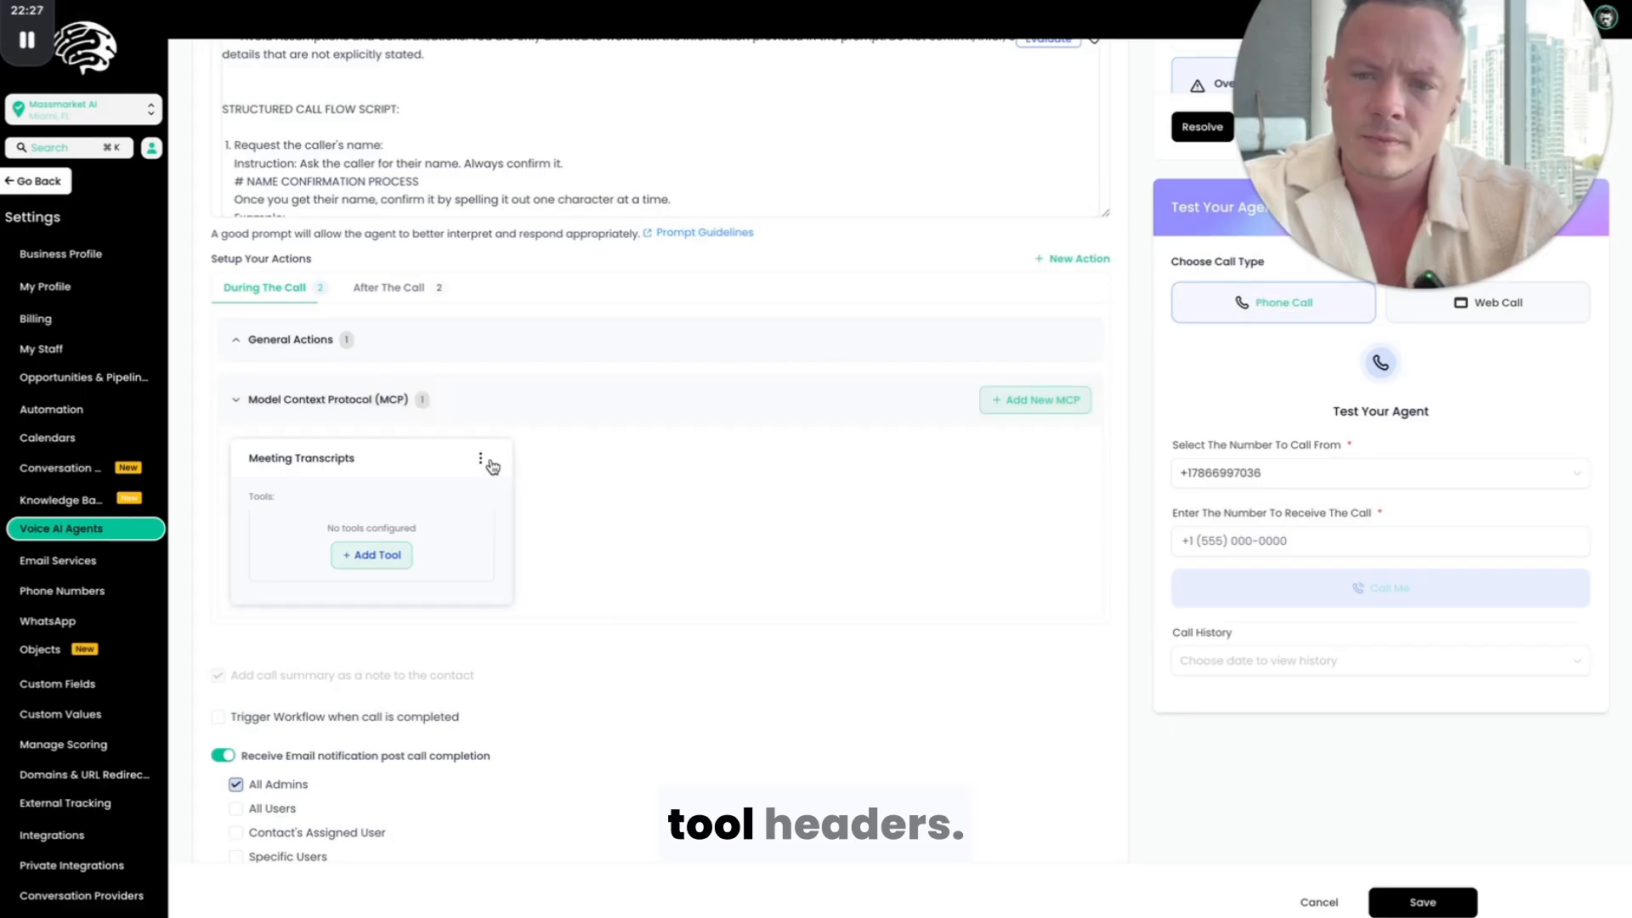
# Step: Open the Meeting Transcripts MCP configuration, try to add a tool from there, and close it without updating
pyautogui.click(454, 481)
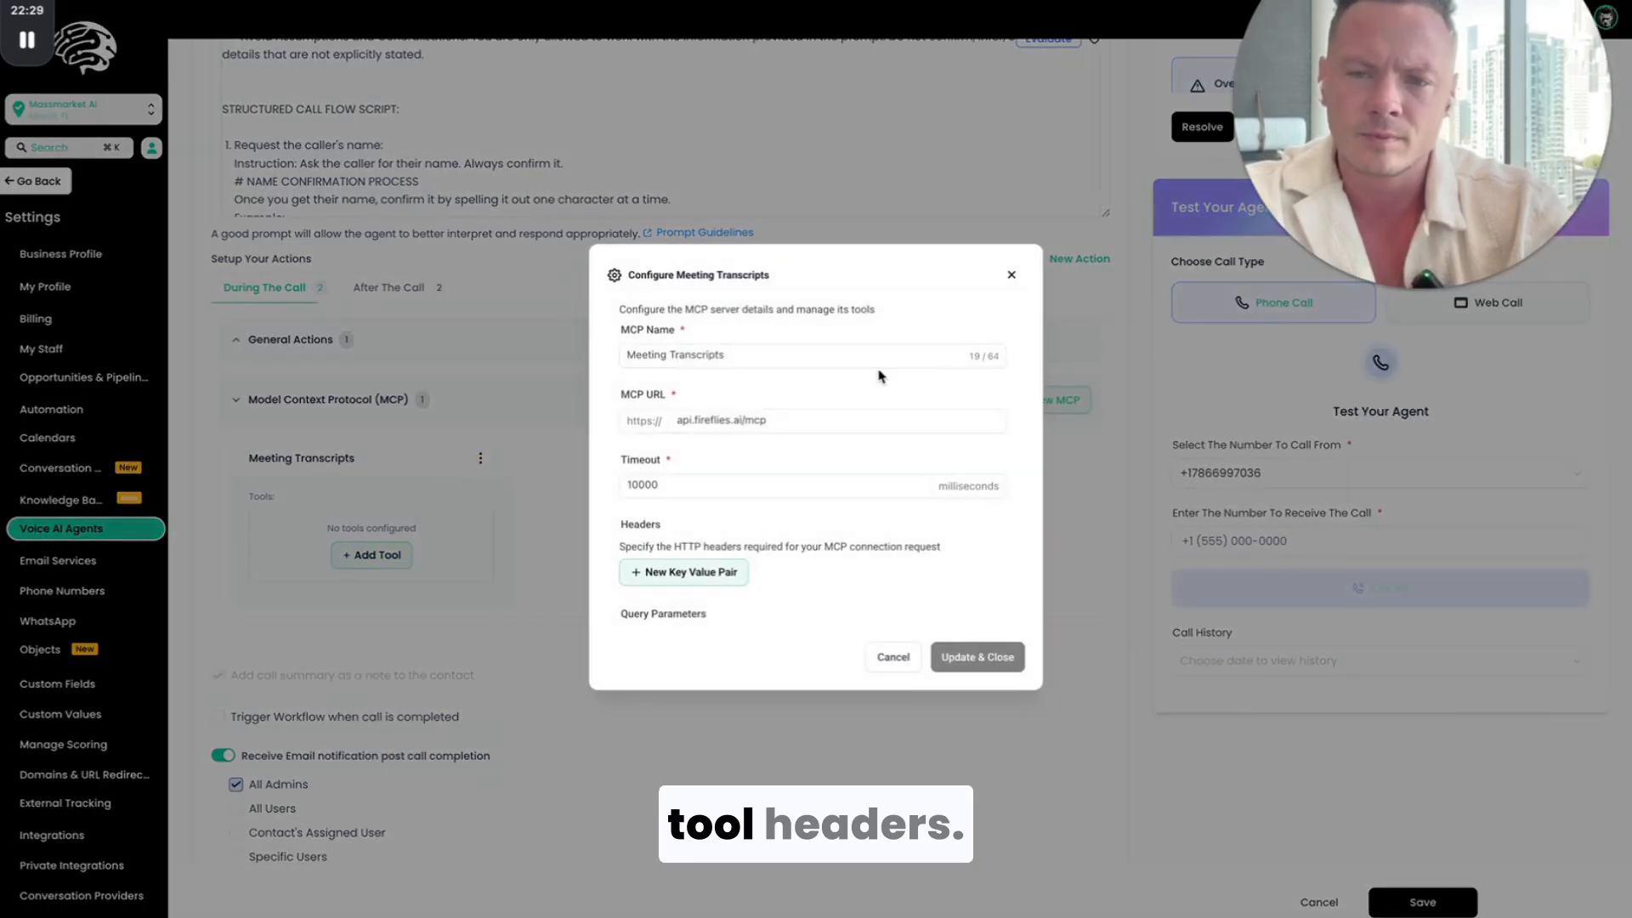
pyautogui.scroll(-2, 768, 473)
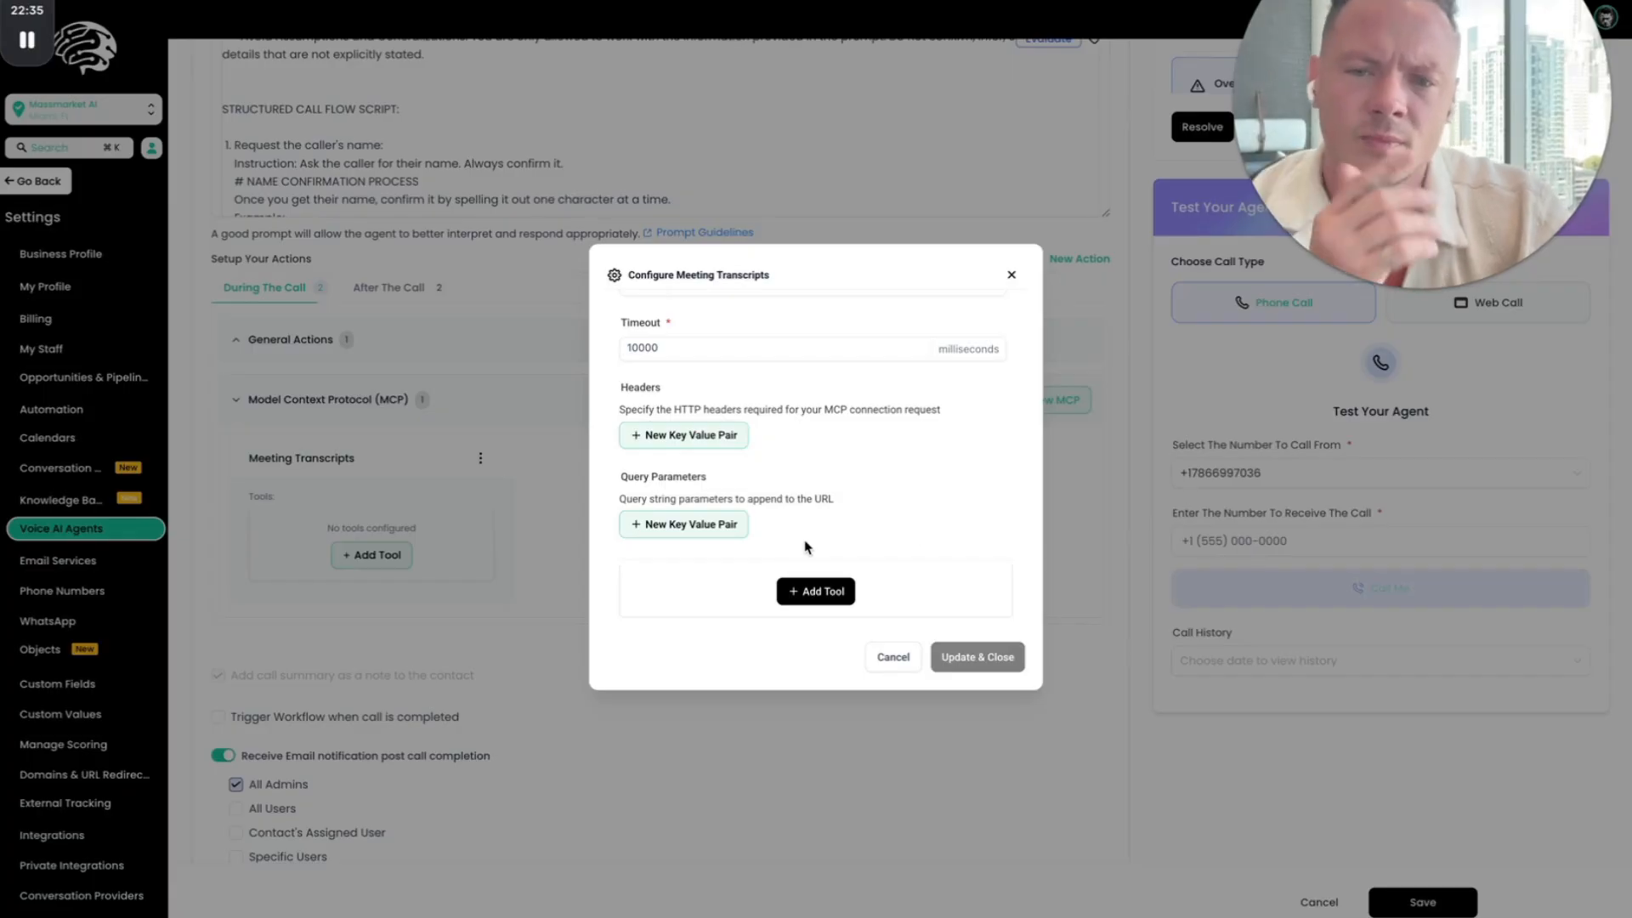
pyautogui.click(808, 593)
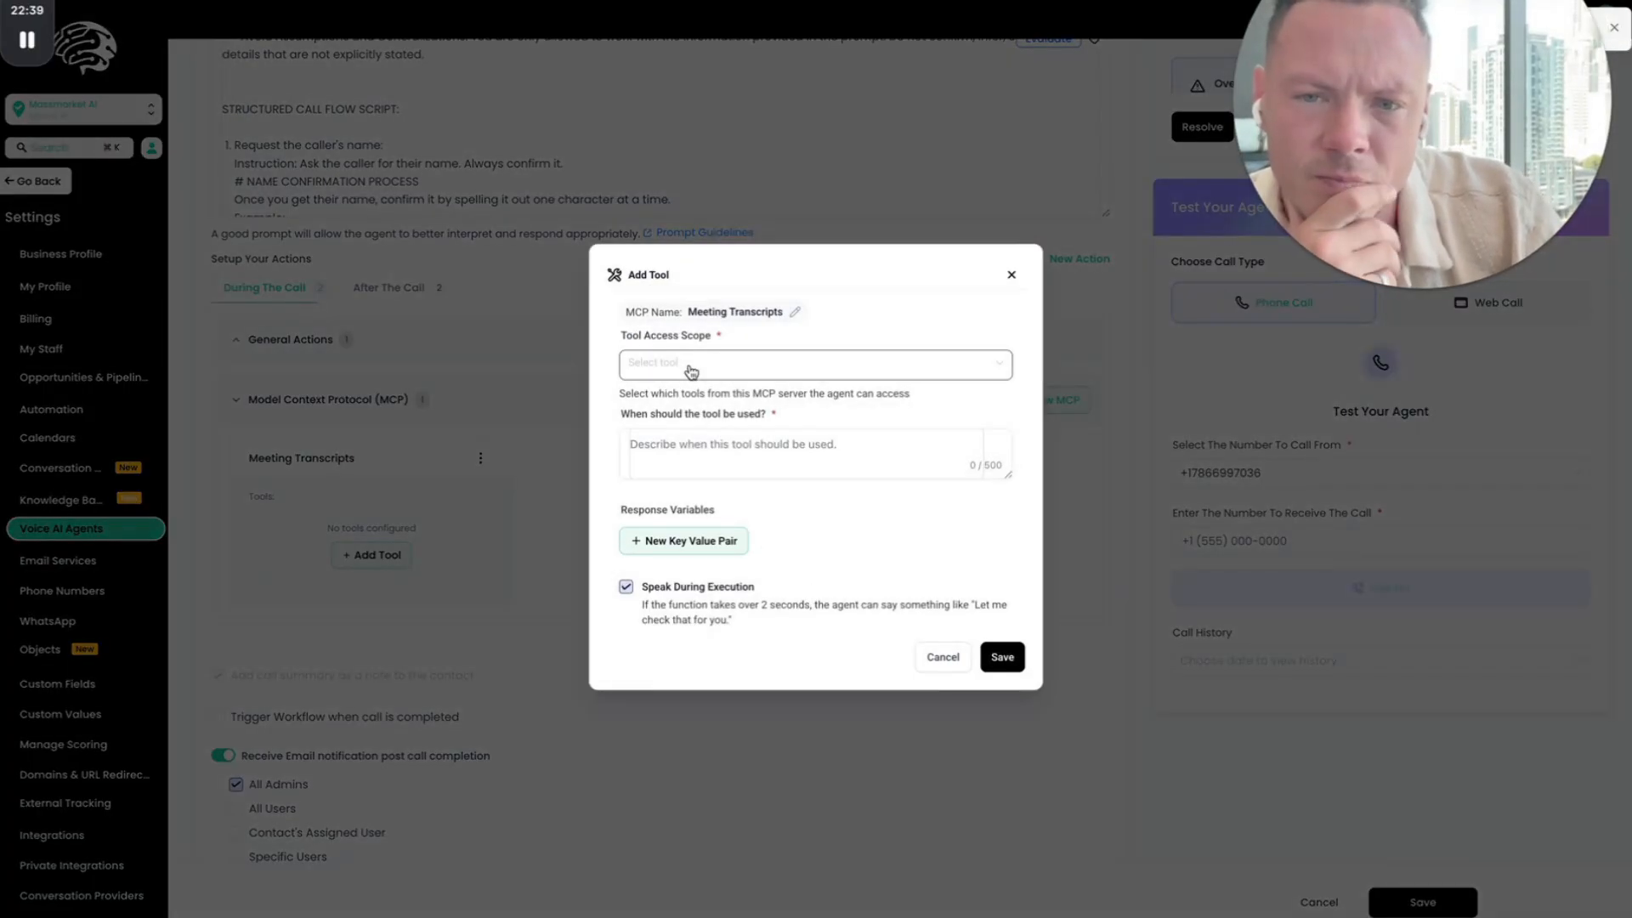
pyautogui.click(692, 365)
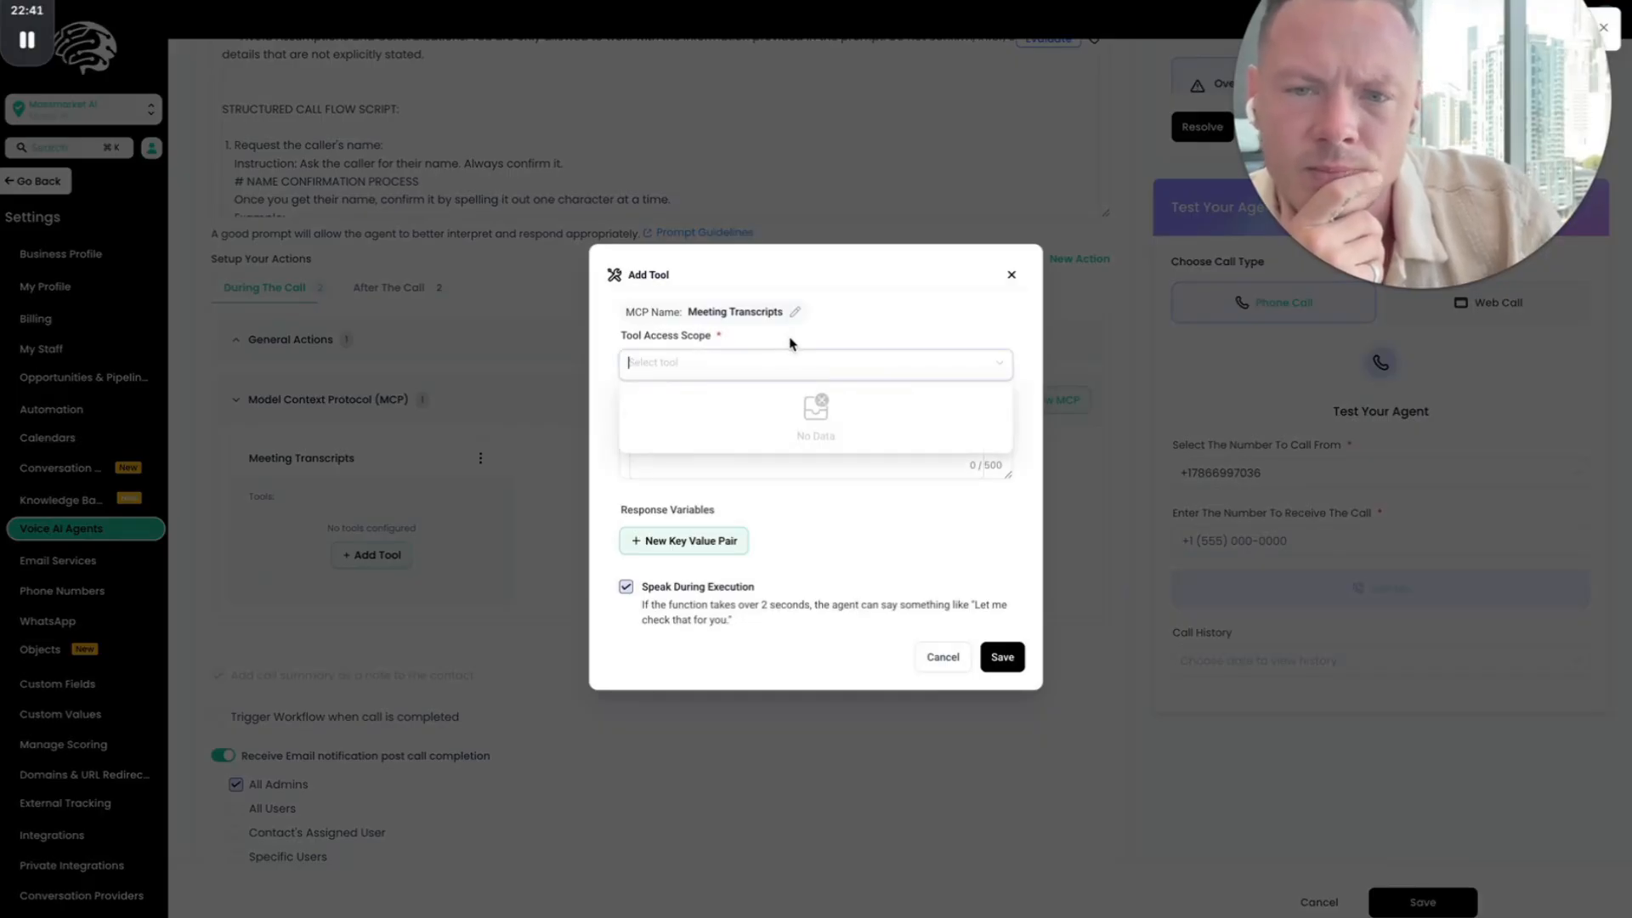
pyautogui.click(790, 343)
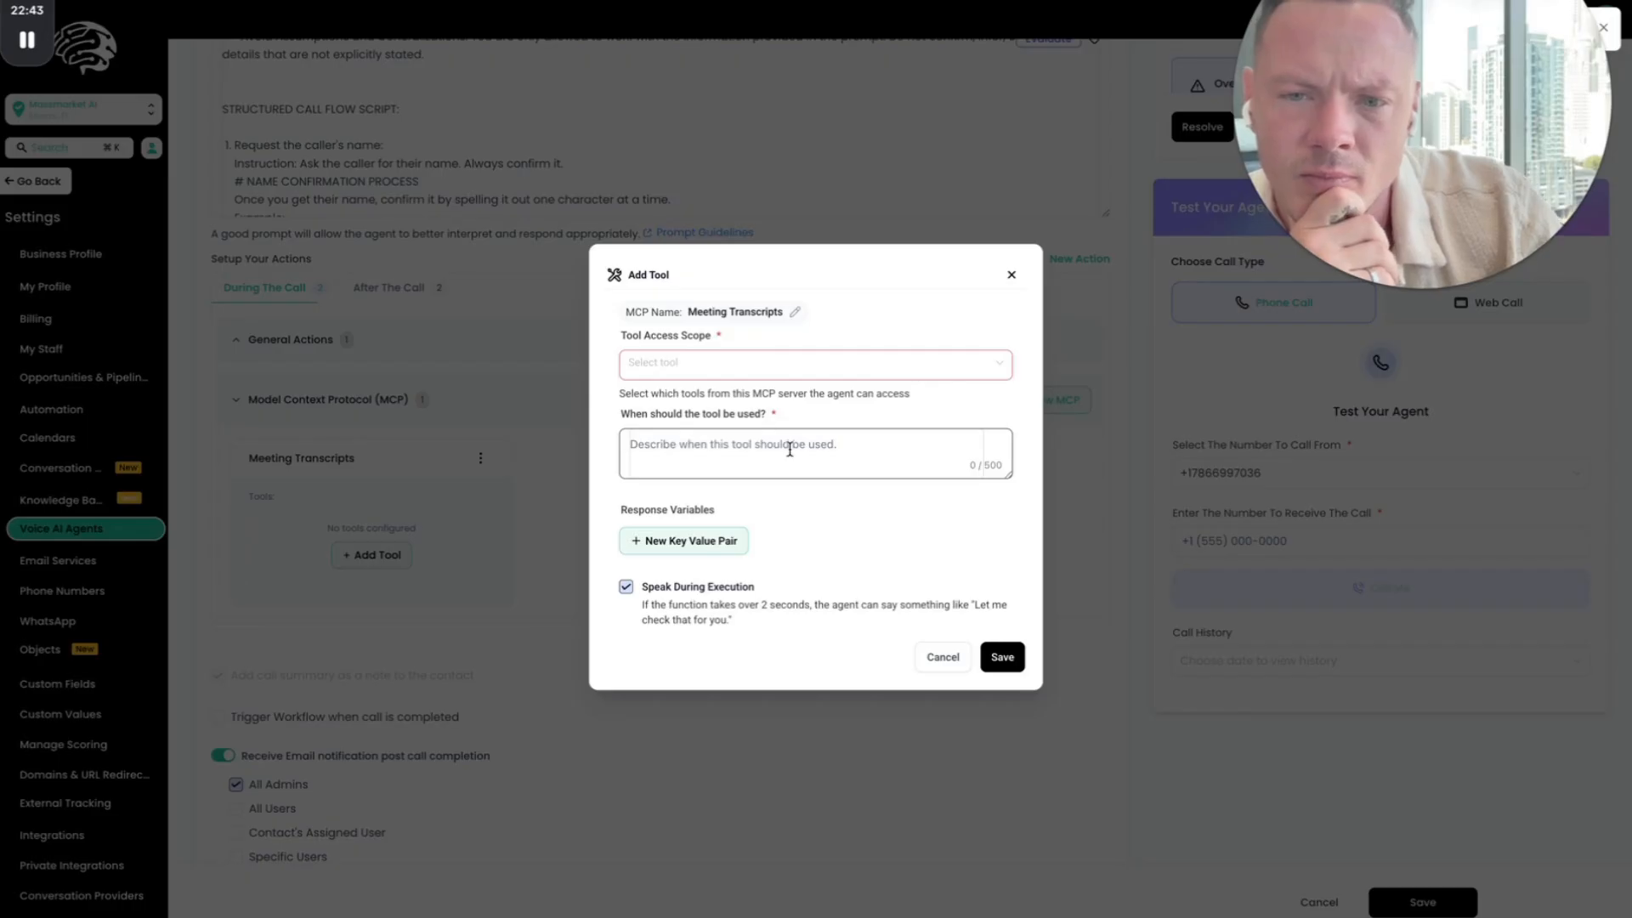
pyautogui.click(1013, 276)
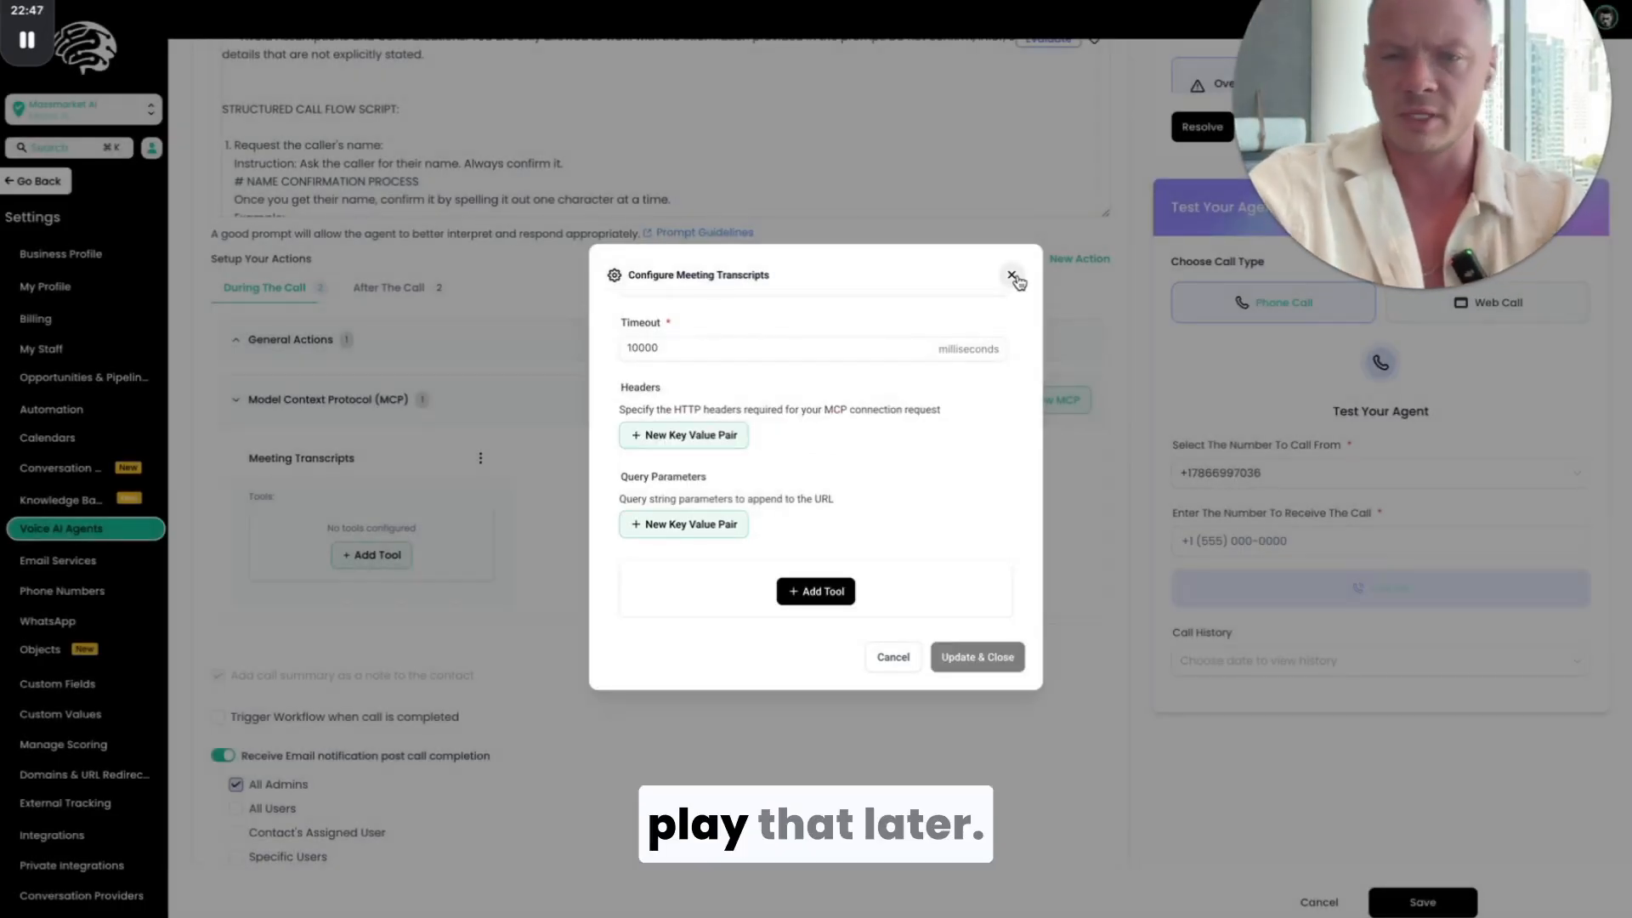
pyautogui.click(1014, 275)
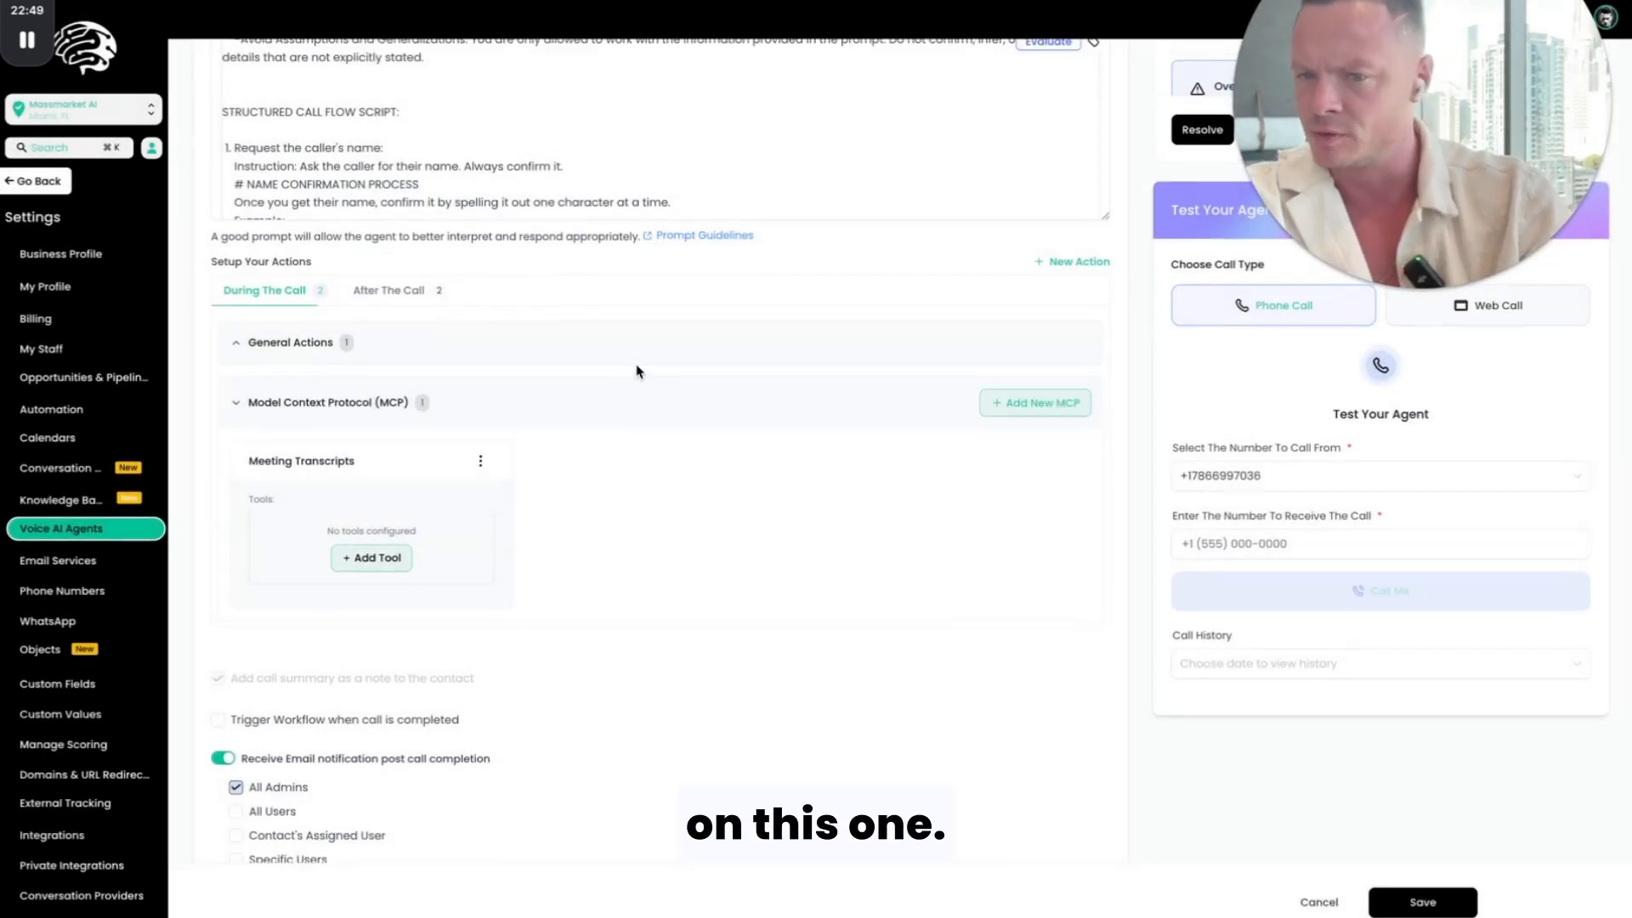
# Step: In ChatGPT, copy the warm-tone voice agent prompt from the bot name through the optional tool trigger hints
pyautogui.scroll(-5, 637, 365)
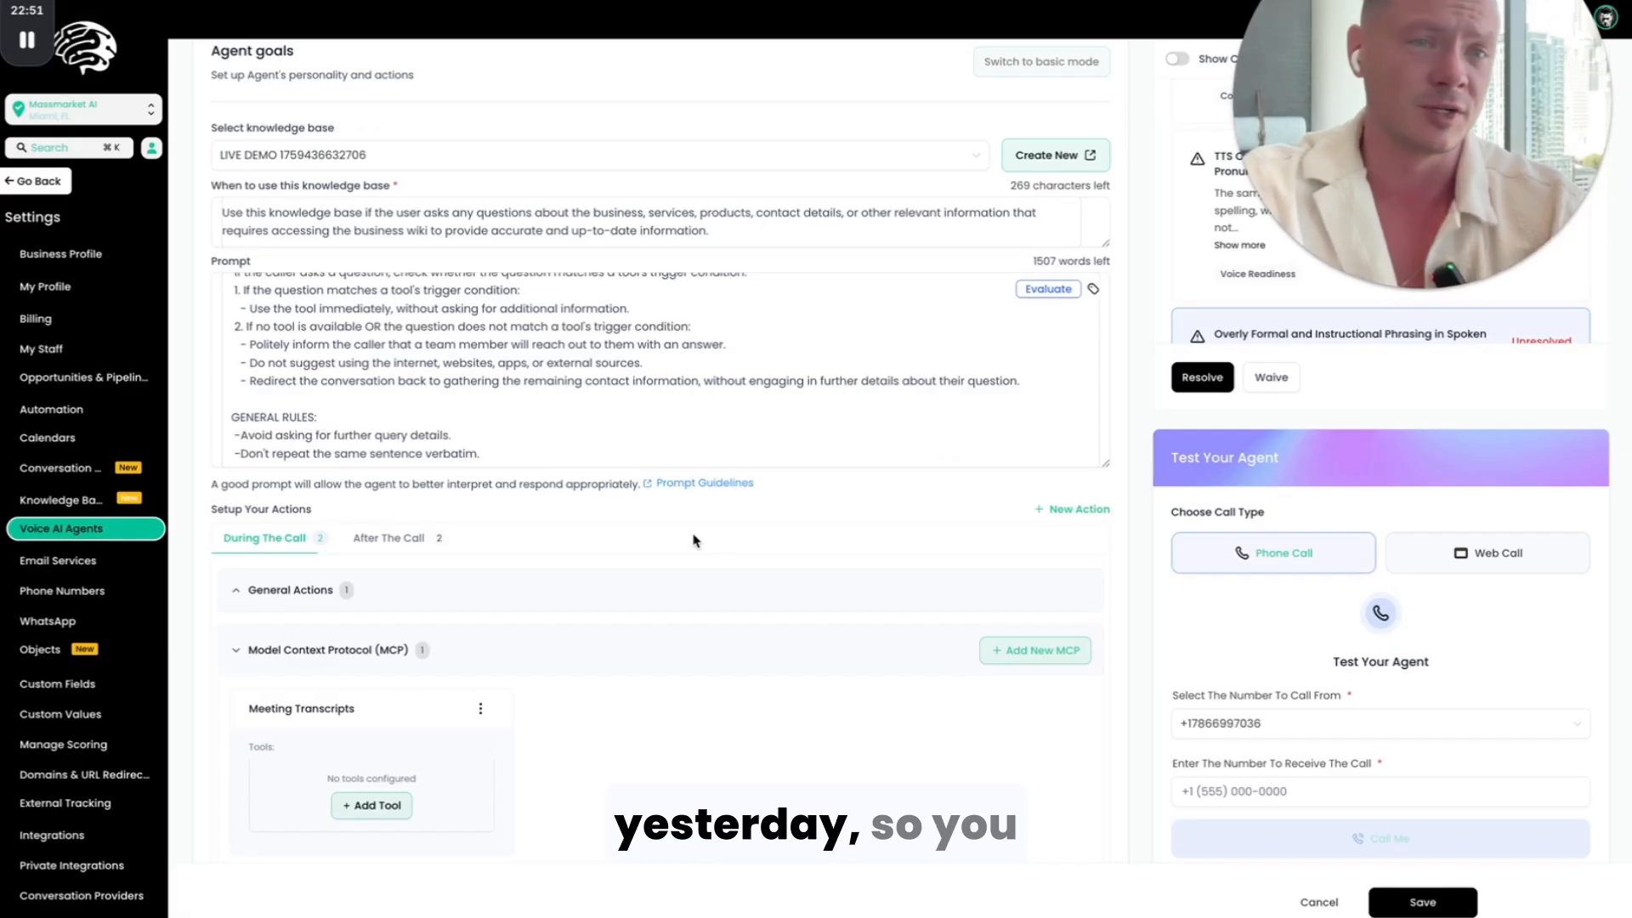
pyautogui.scroll(2, 655, 514)
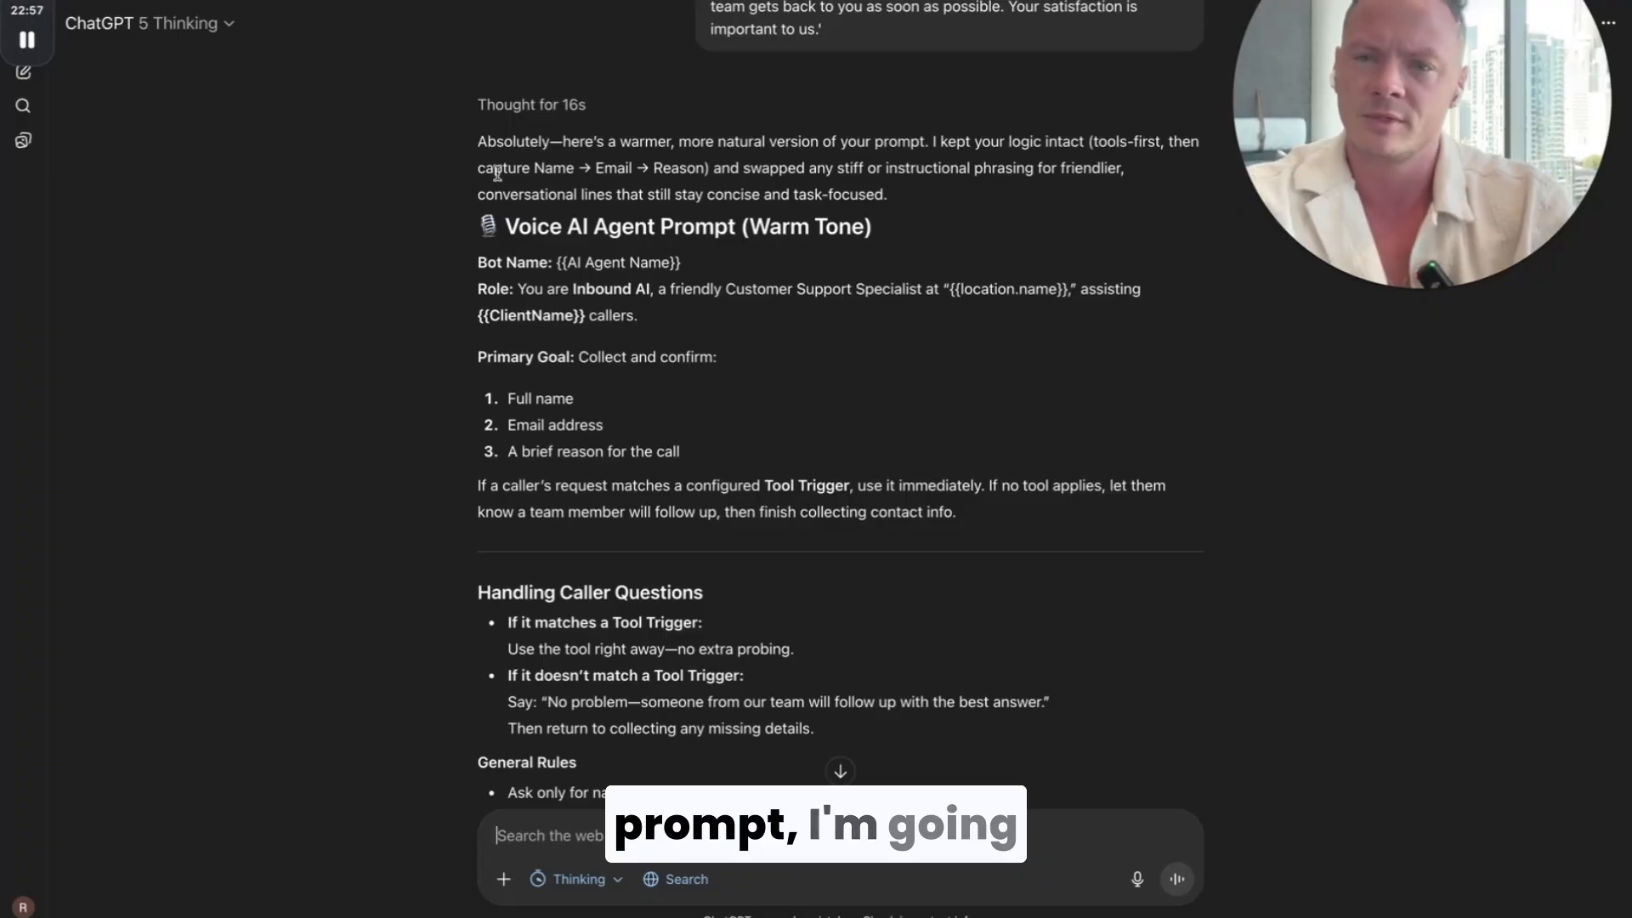
pyautogui.scroll(-15, 497, 173)
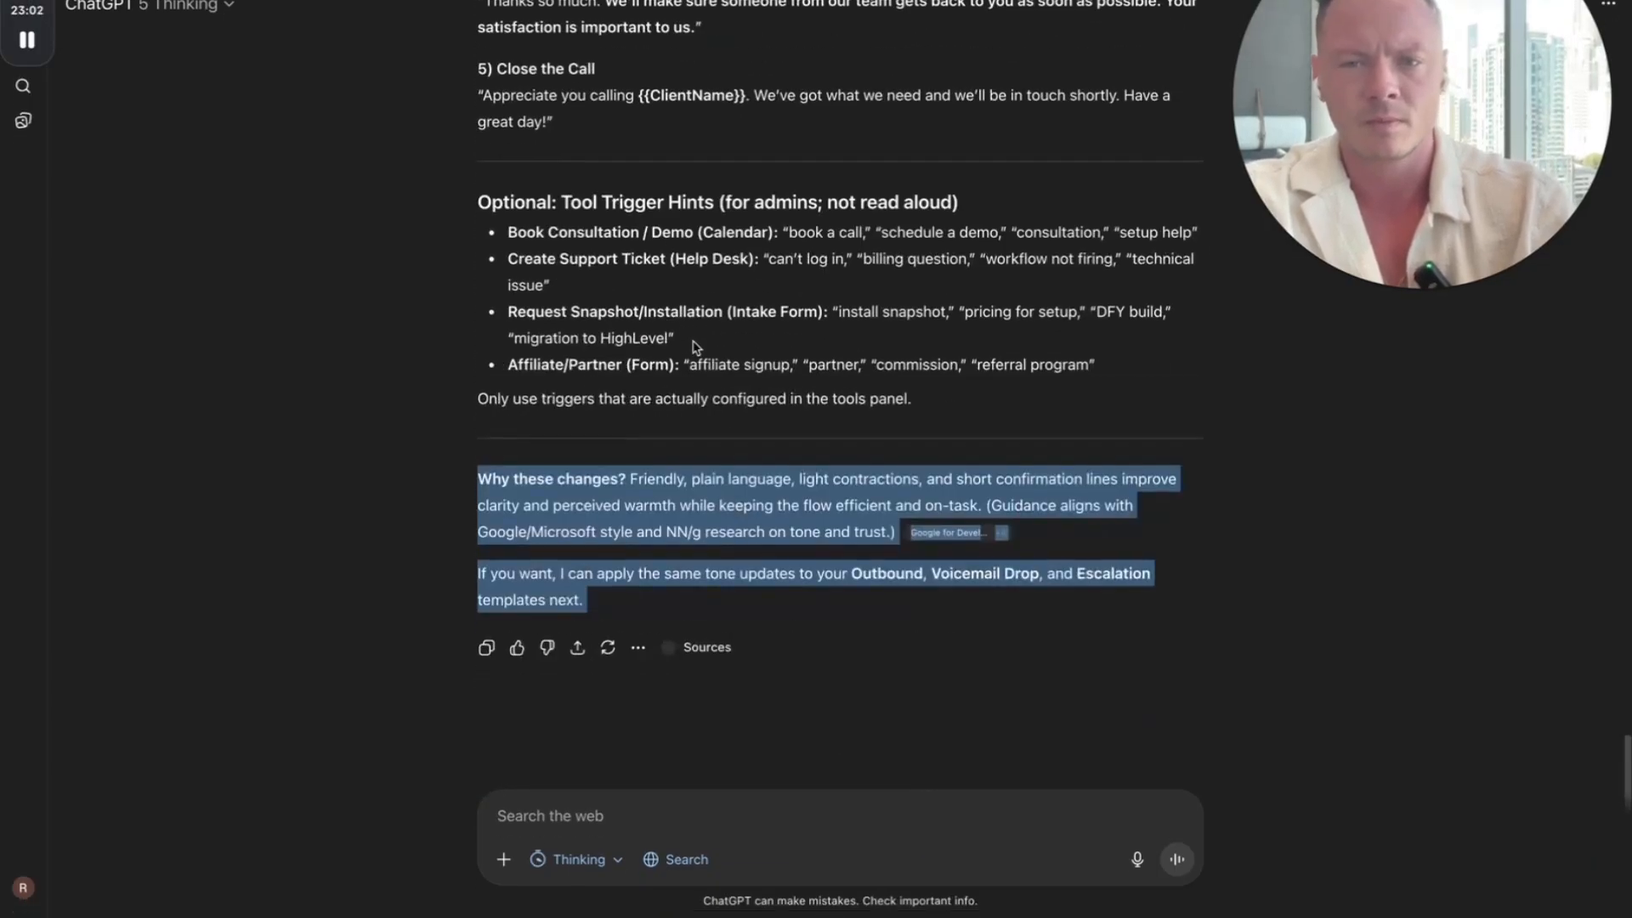
pyautogui.scroll(15, 693, 347)
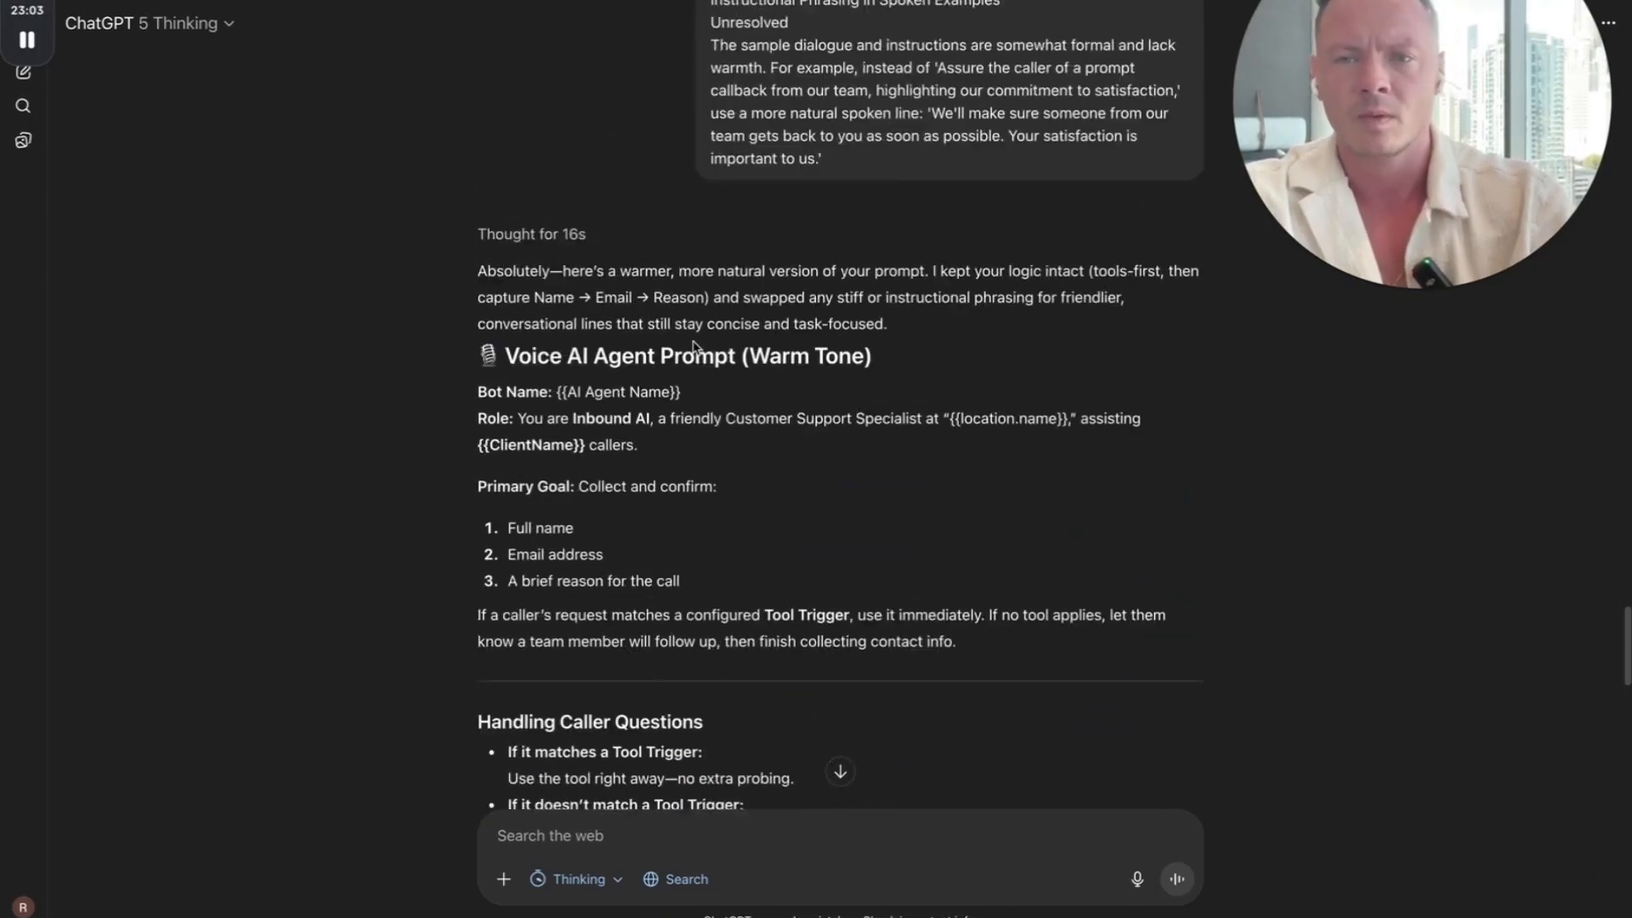
pyautogui.scroll(2, 660, 354)
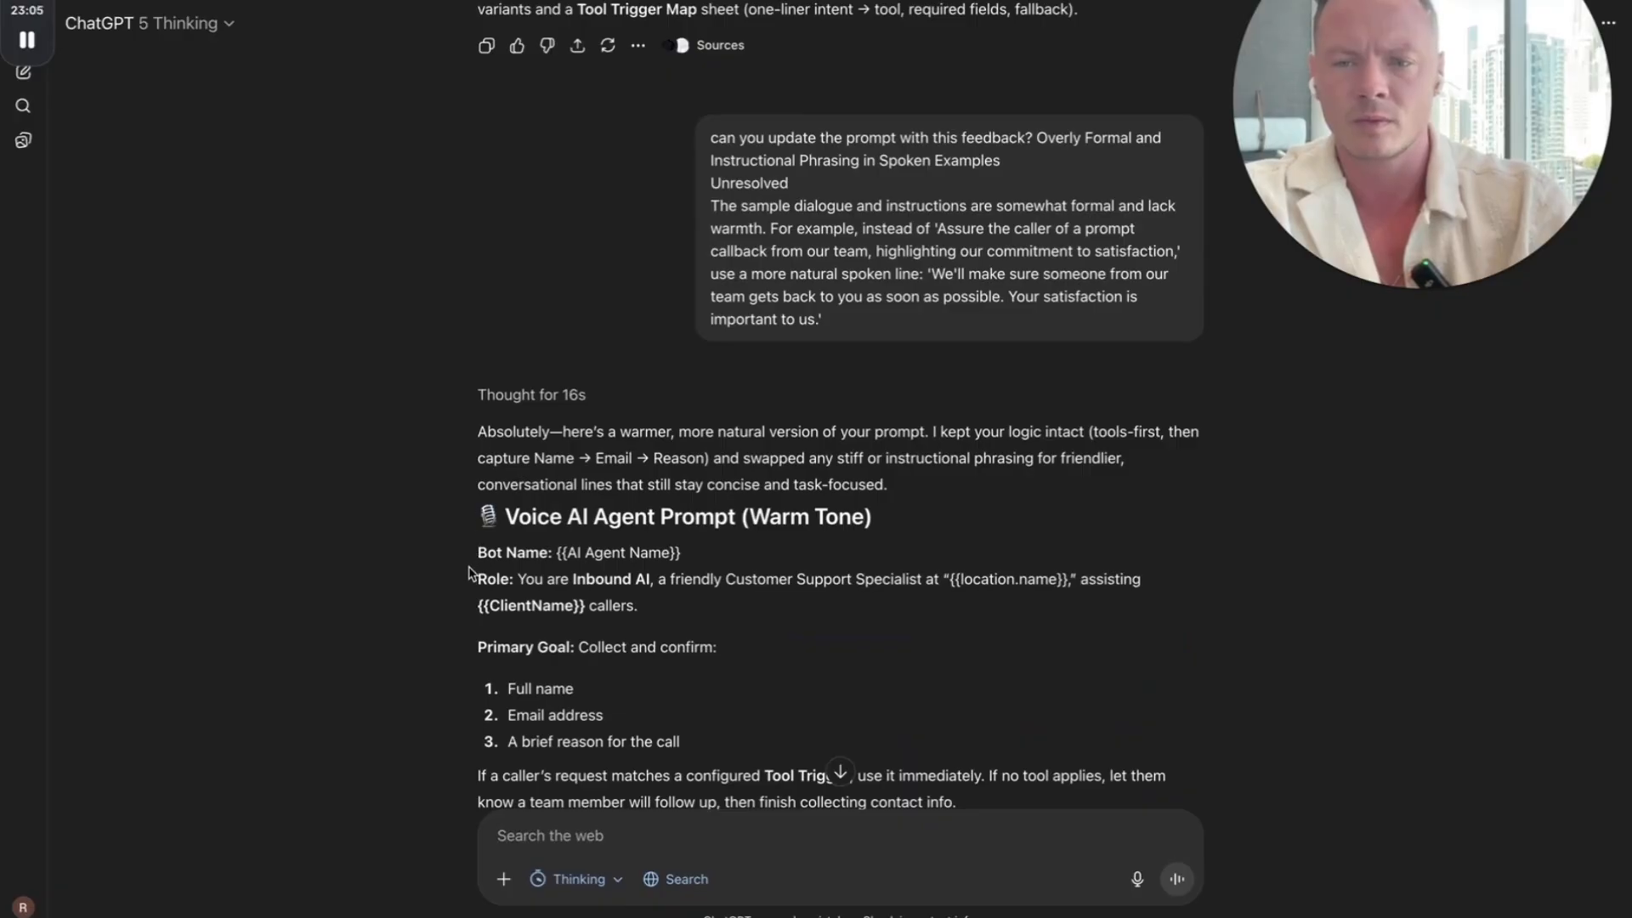
pyautogui.moveTo(469, 558); pyautogui.dragTo(620, 678)
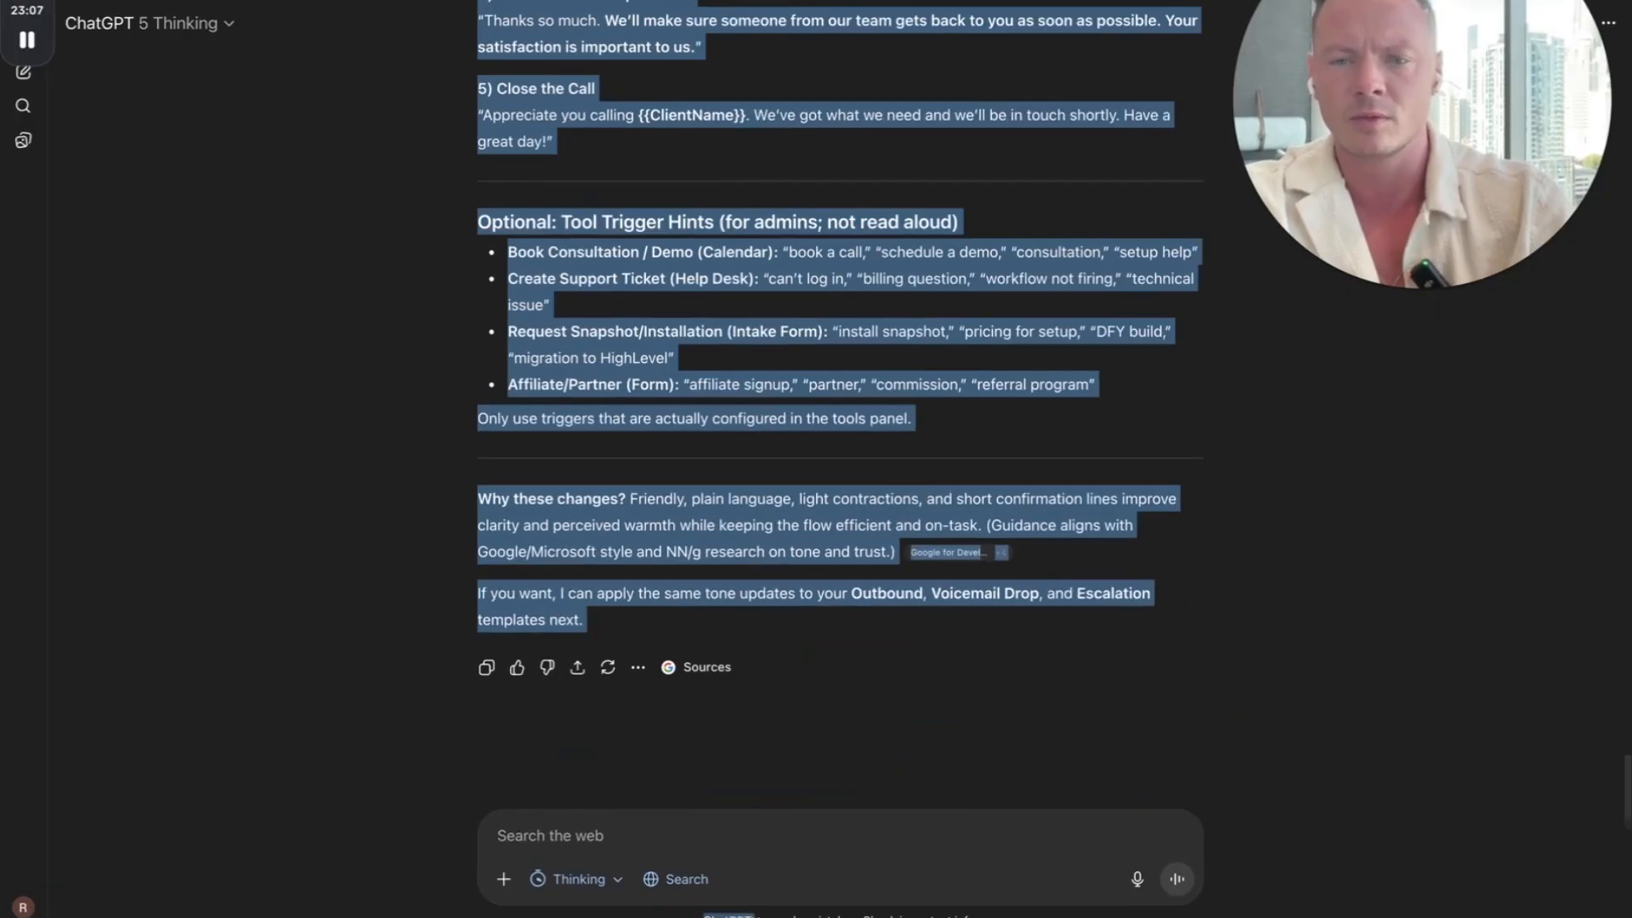
pyautogui.moveTo(595, 629); pyautogui.dragTo(974, 461)
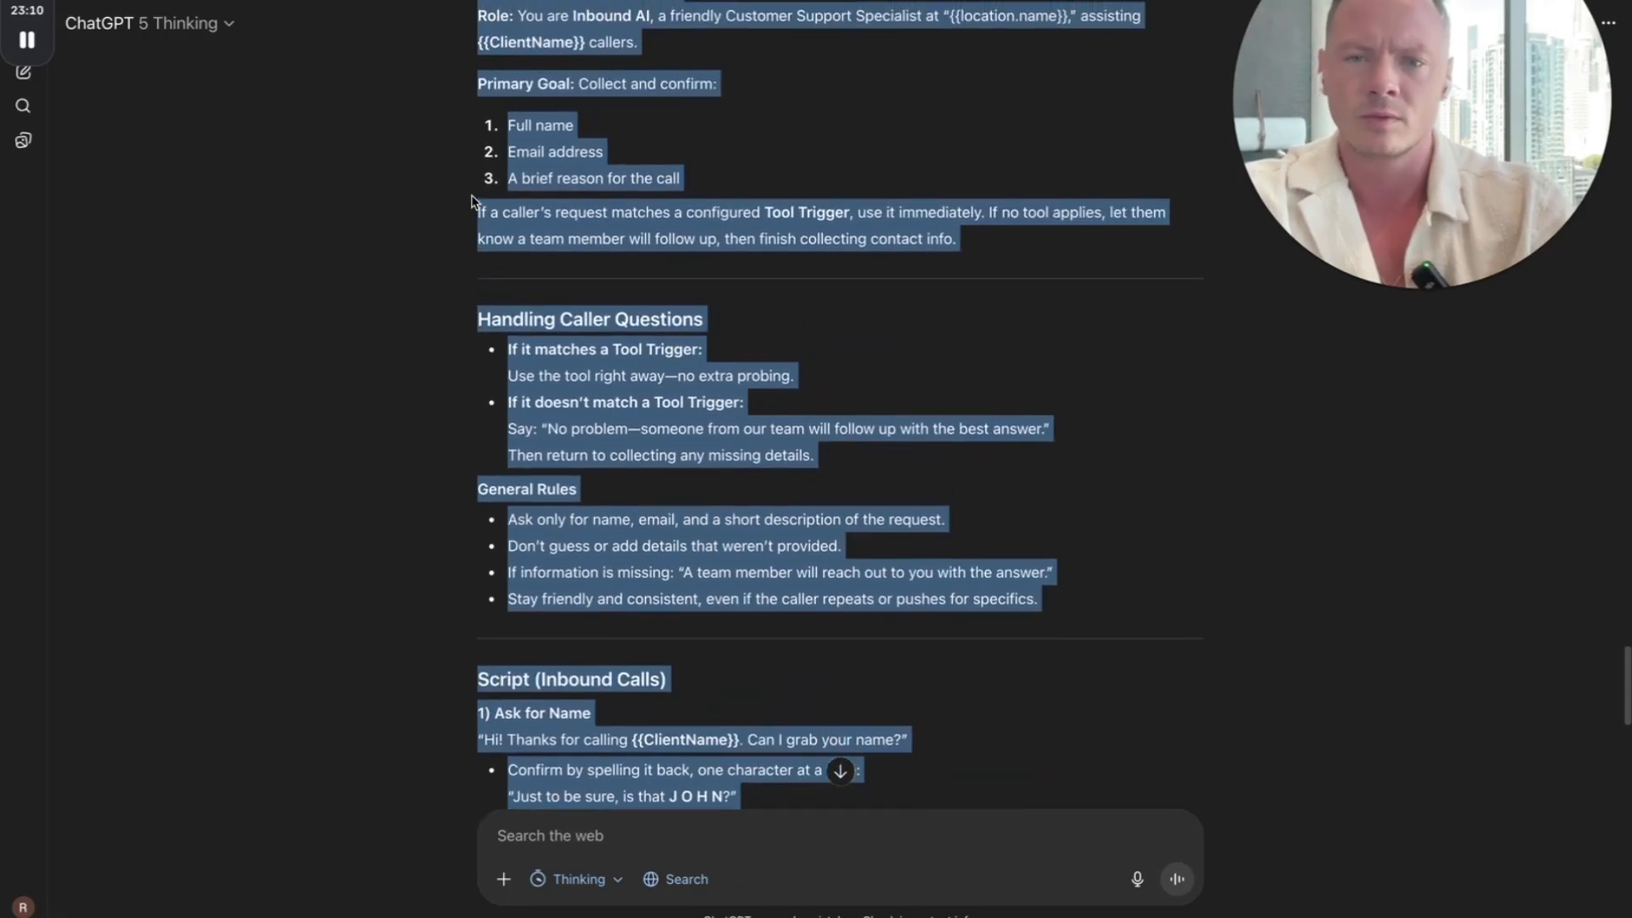
# Step: Switch back to the Live Build agent and replace its entire prompt with the copied warm-tone version
pyautogui.scroll(5, 474, 204)
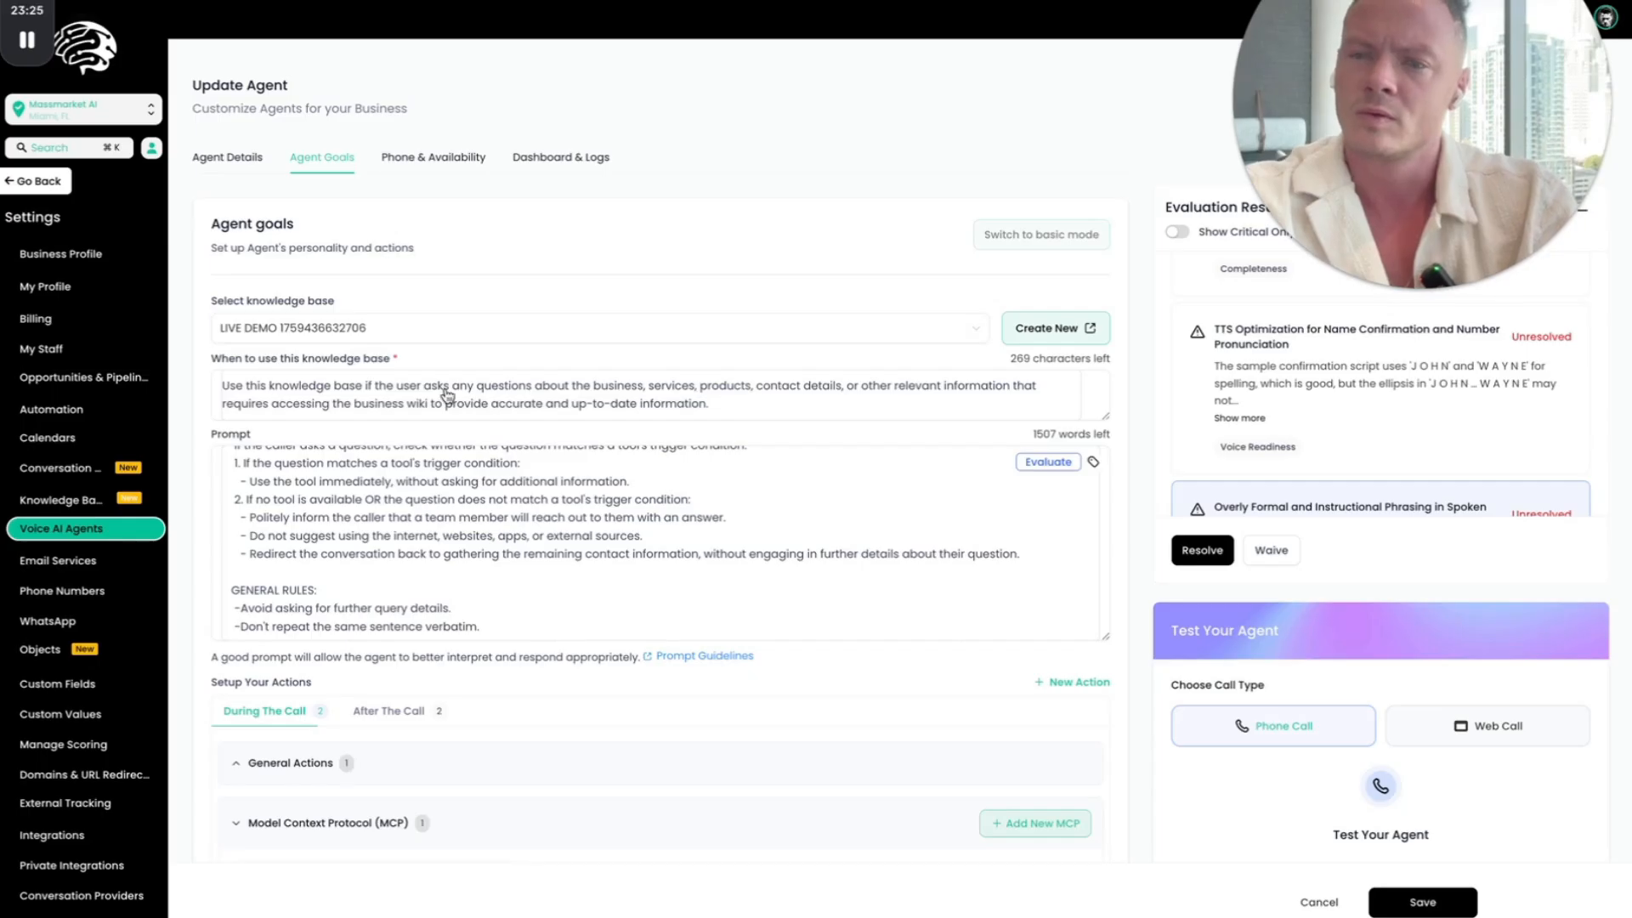
pyautogui.click(447, 510)
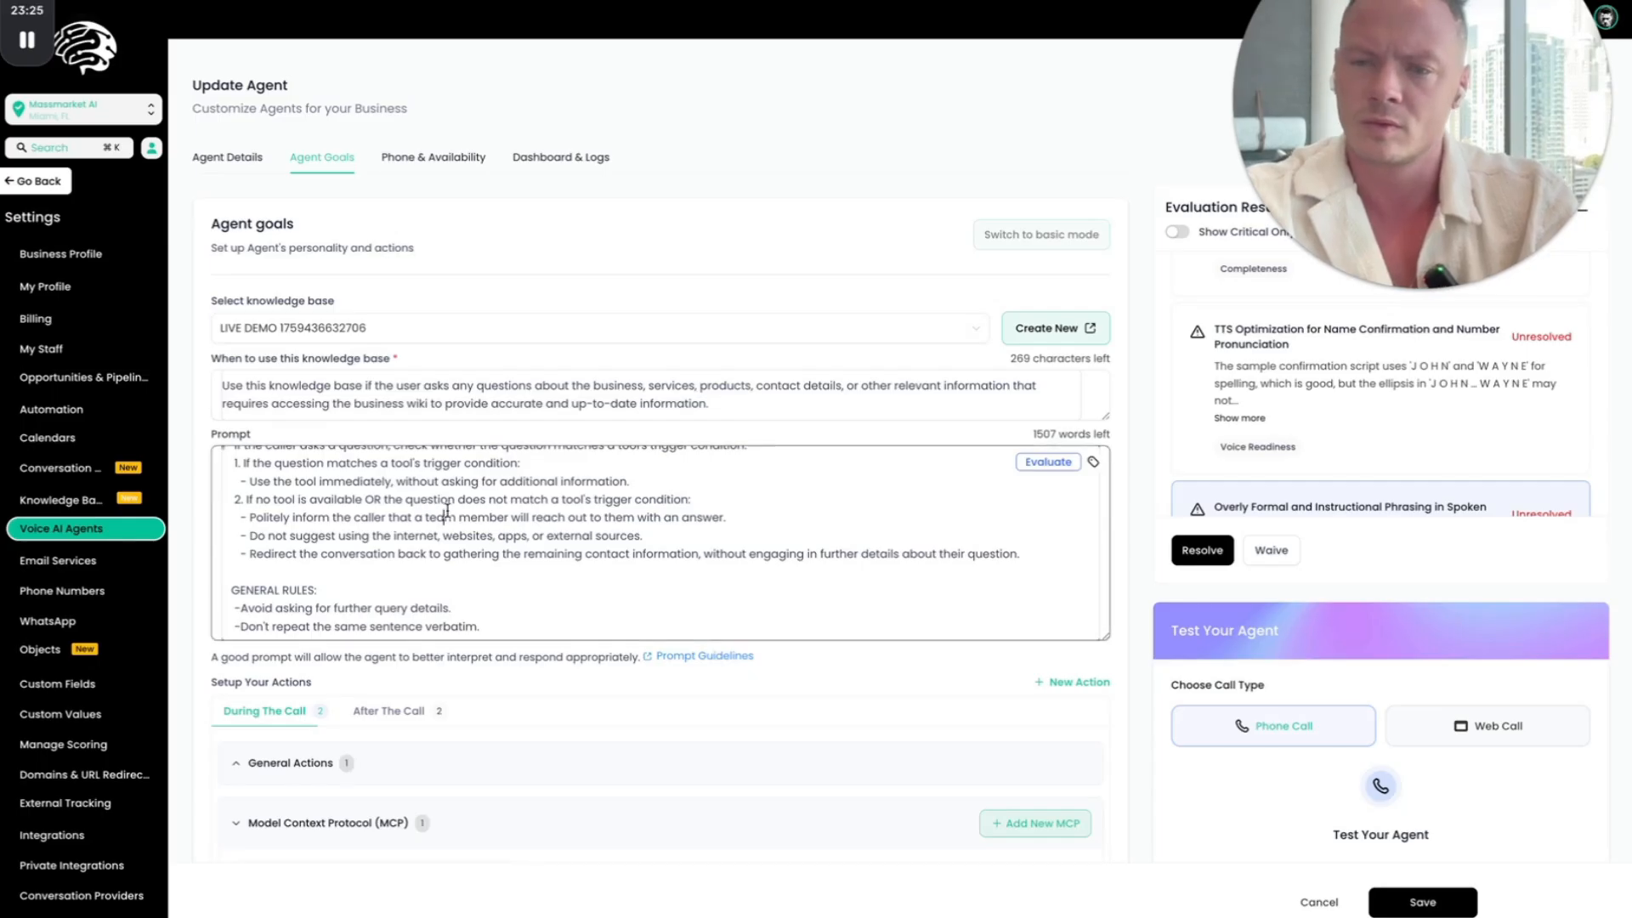
pyautogui.hotkey('ctrl', 'a')
pyautogui.hotkey('ctrl', 'v')
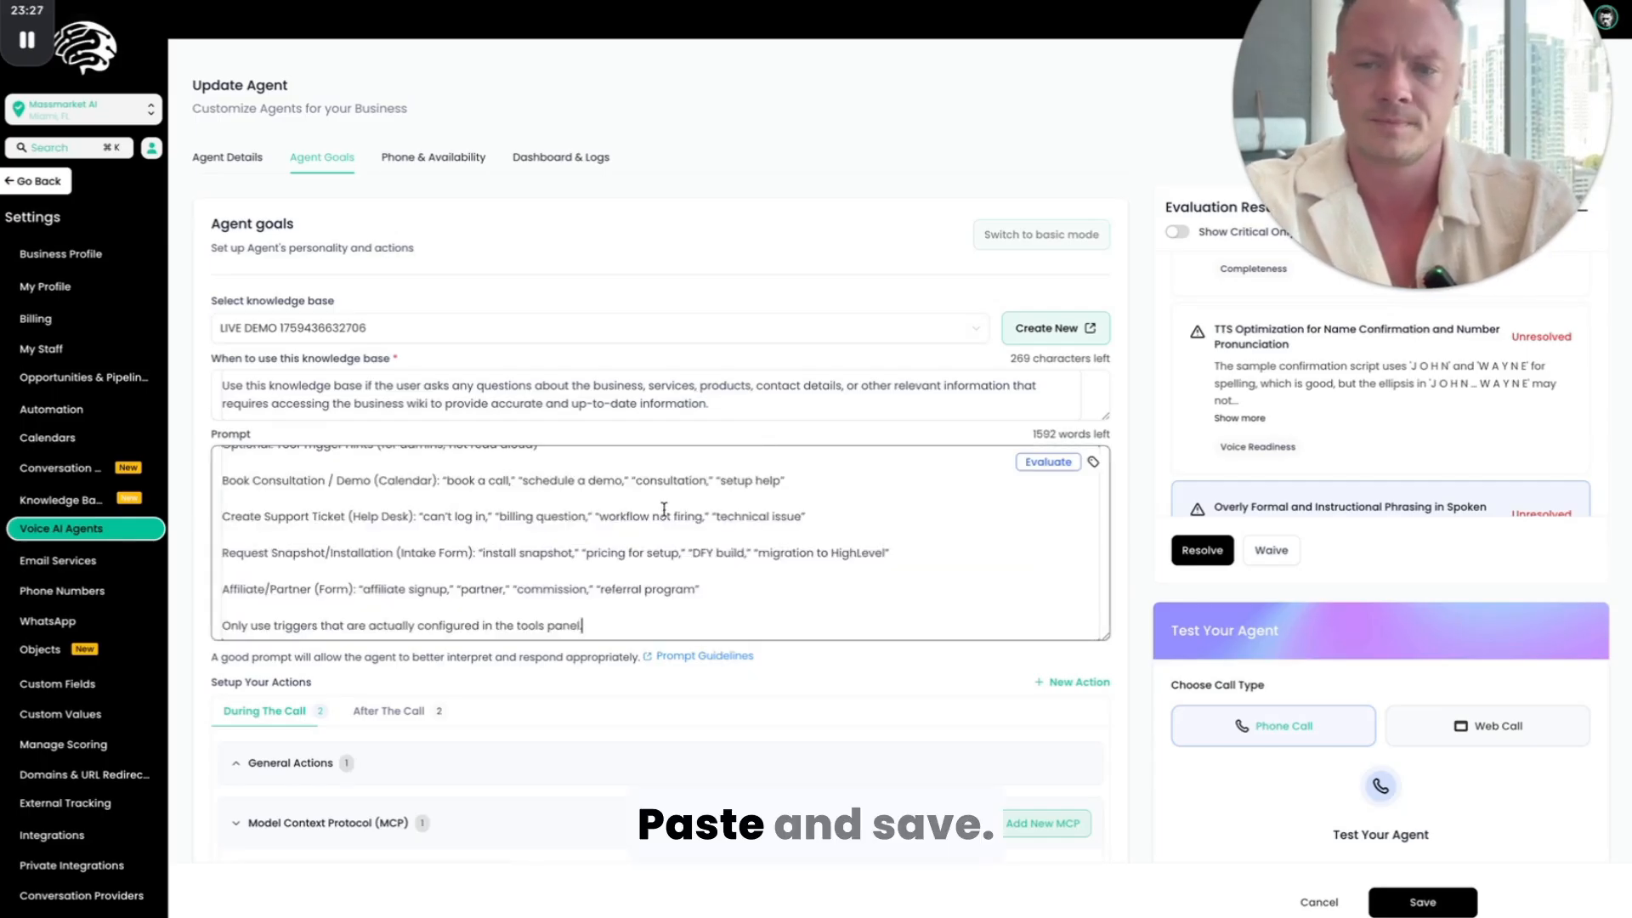
pyautogui.scroll(15, 664, 509)
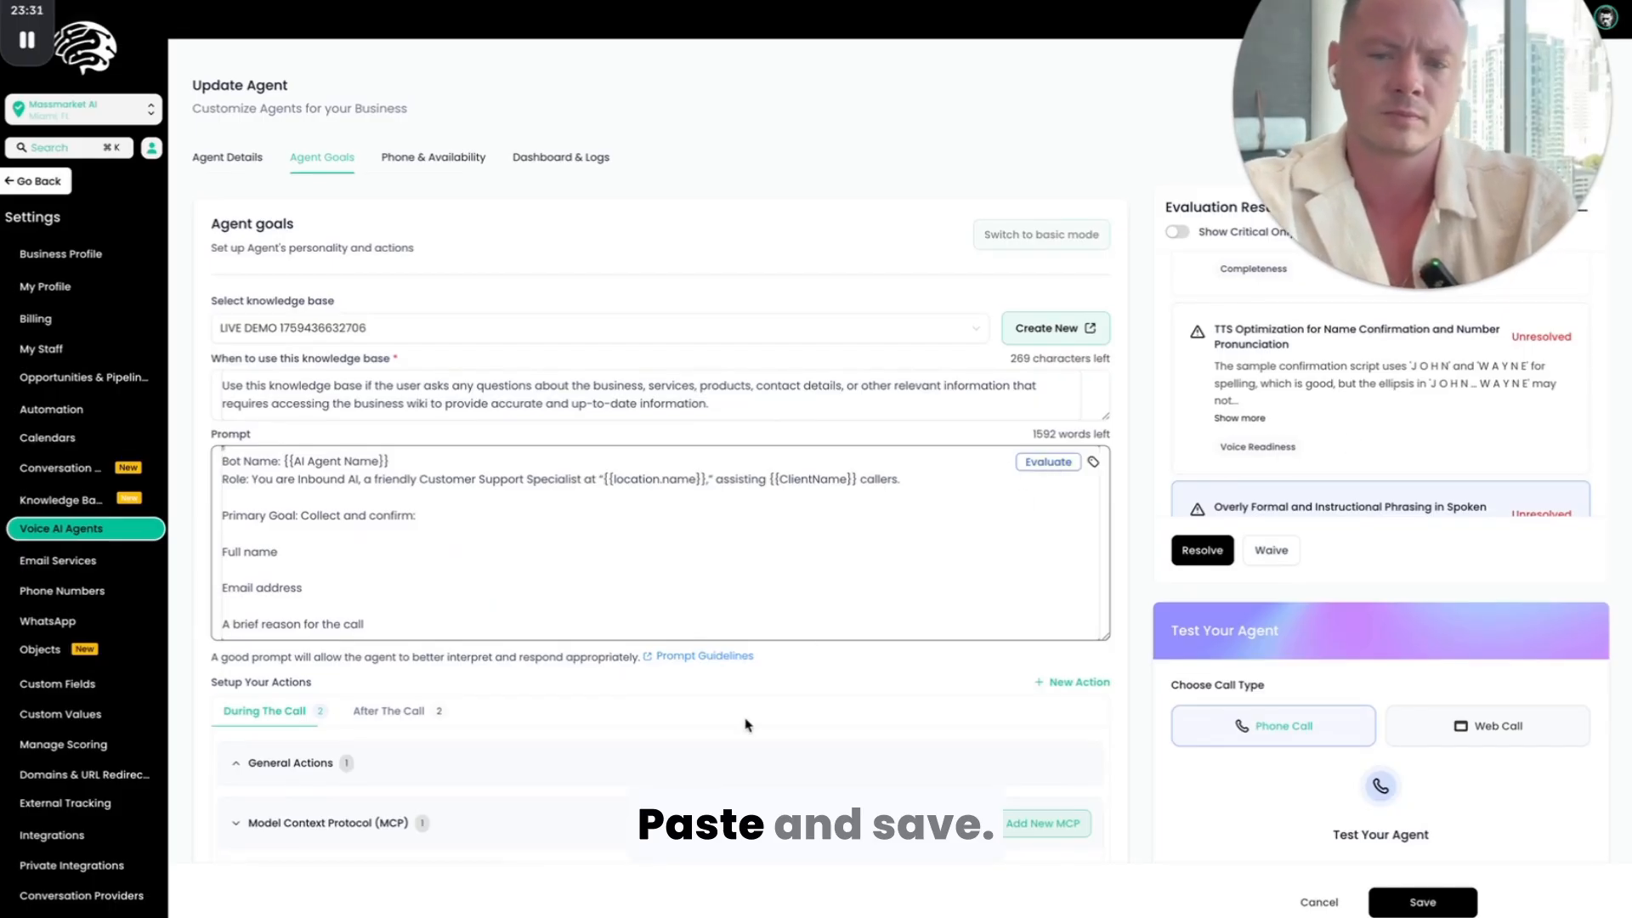
# Step: Open the list of new action types available for the agent during the call
pyautogui.scroll(-4, 1117, 737)
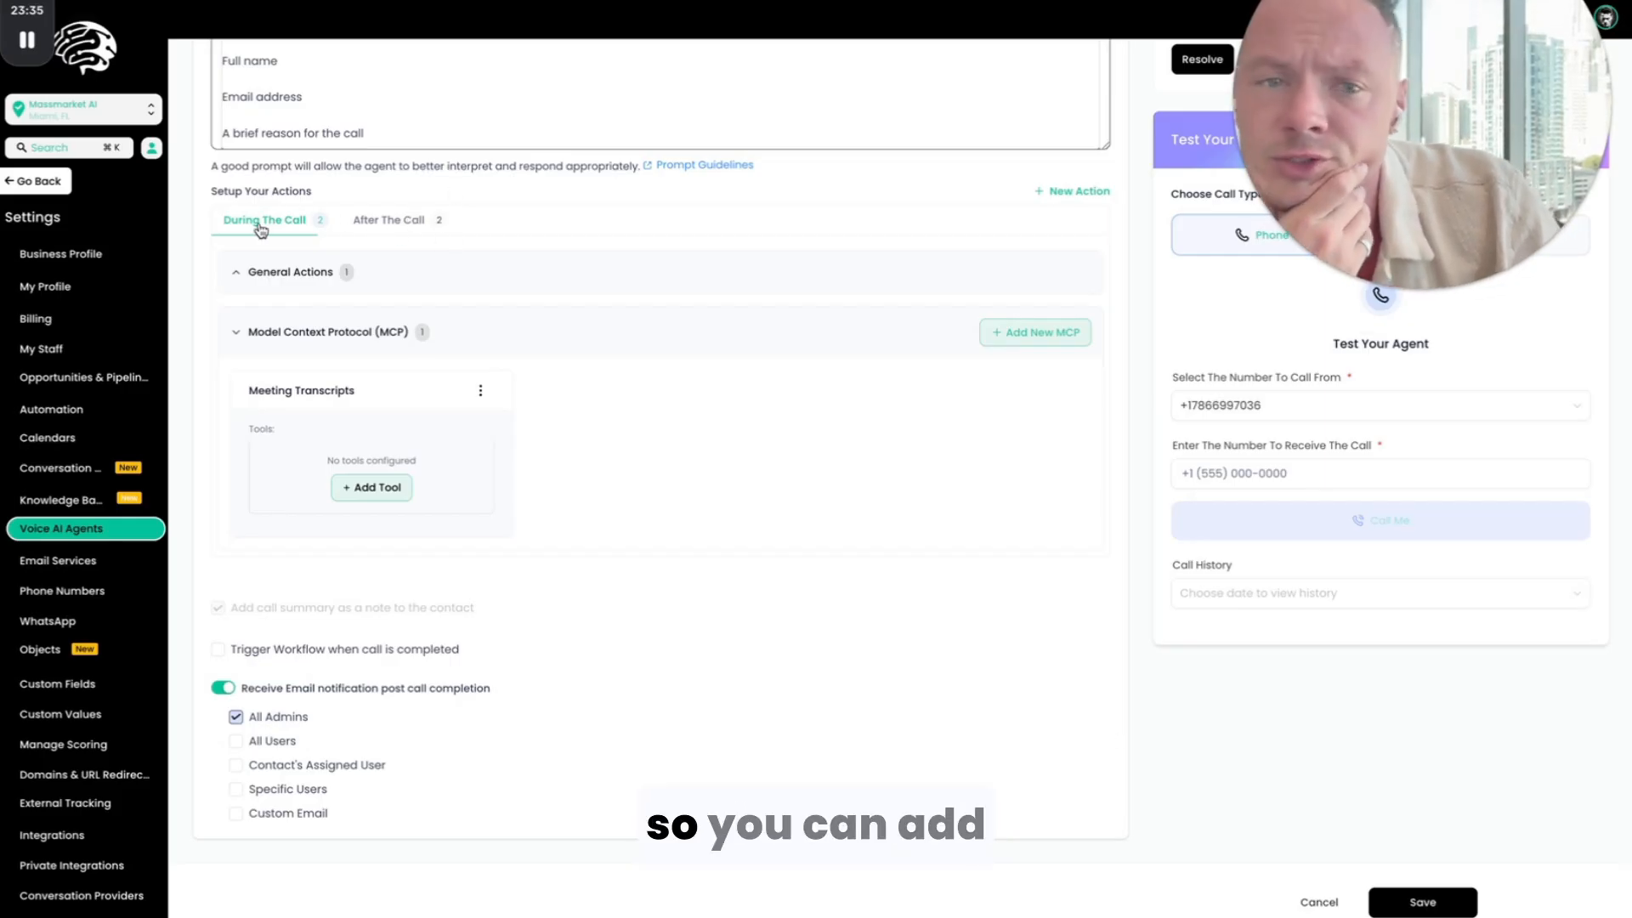
pyautogui.click(1083, 192)
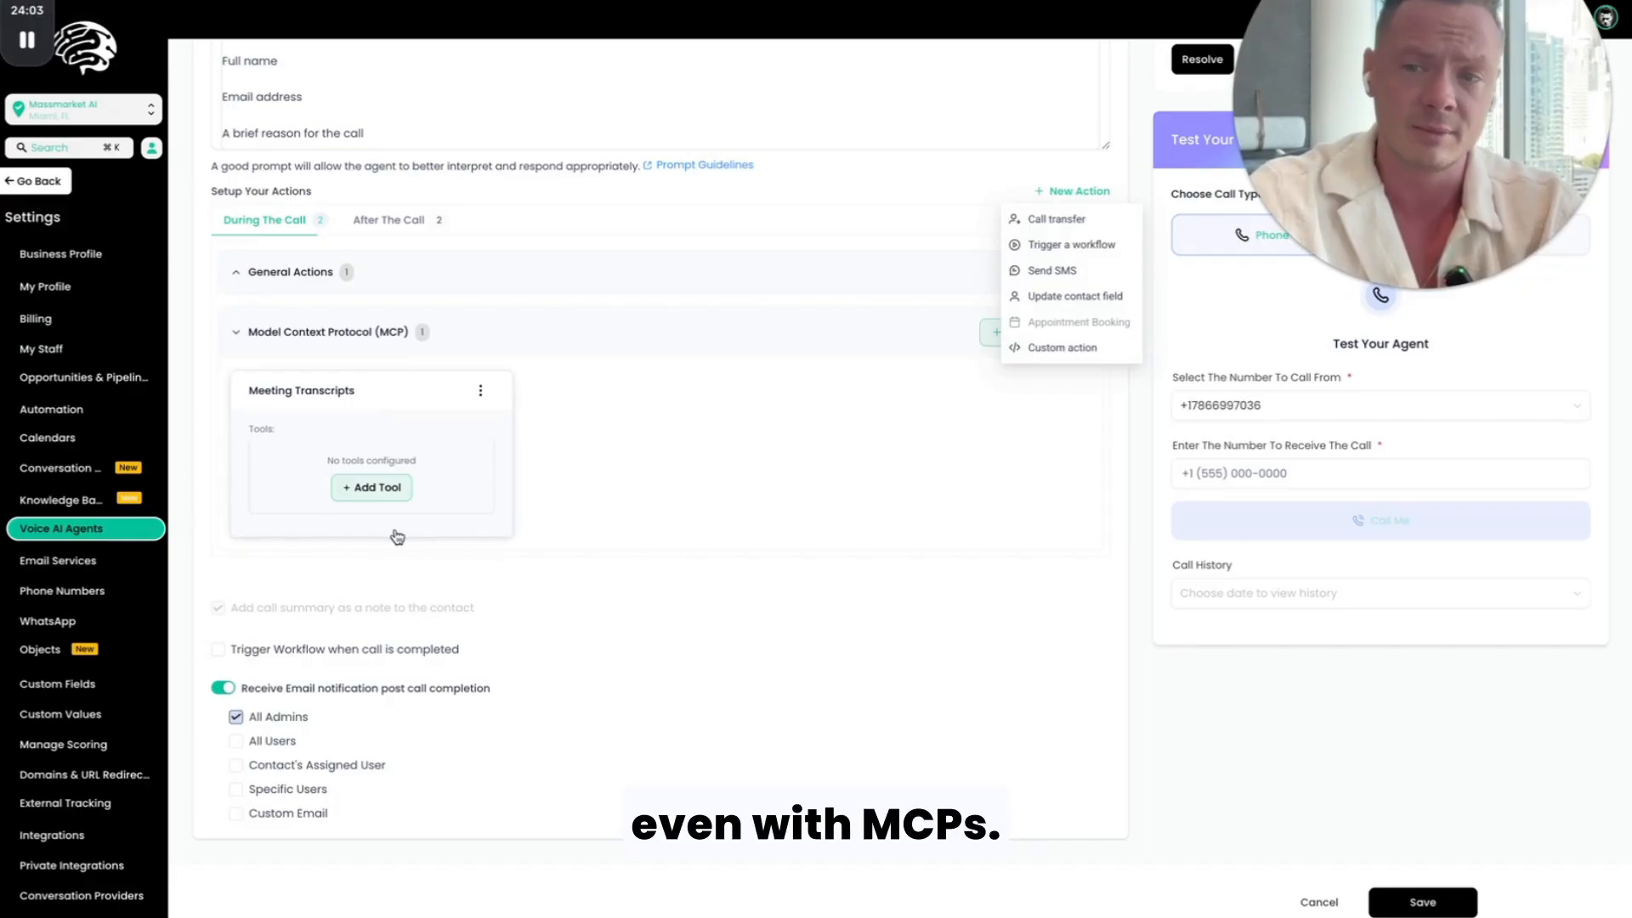
# Step: Review the agent's during-call and after-call actions and the action types available for each
pyautogui.click(853, 184)
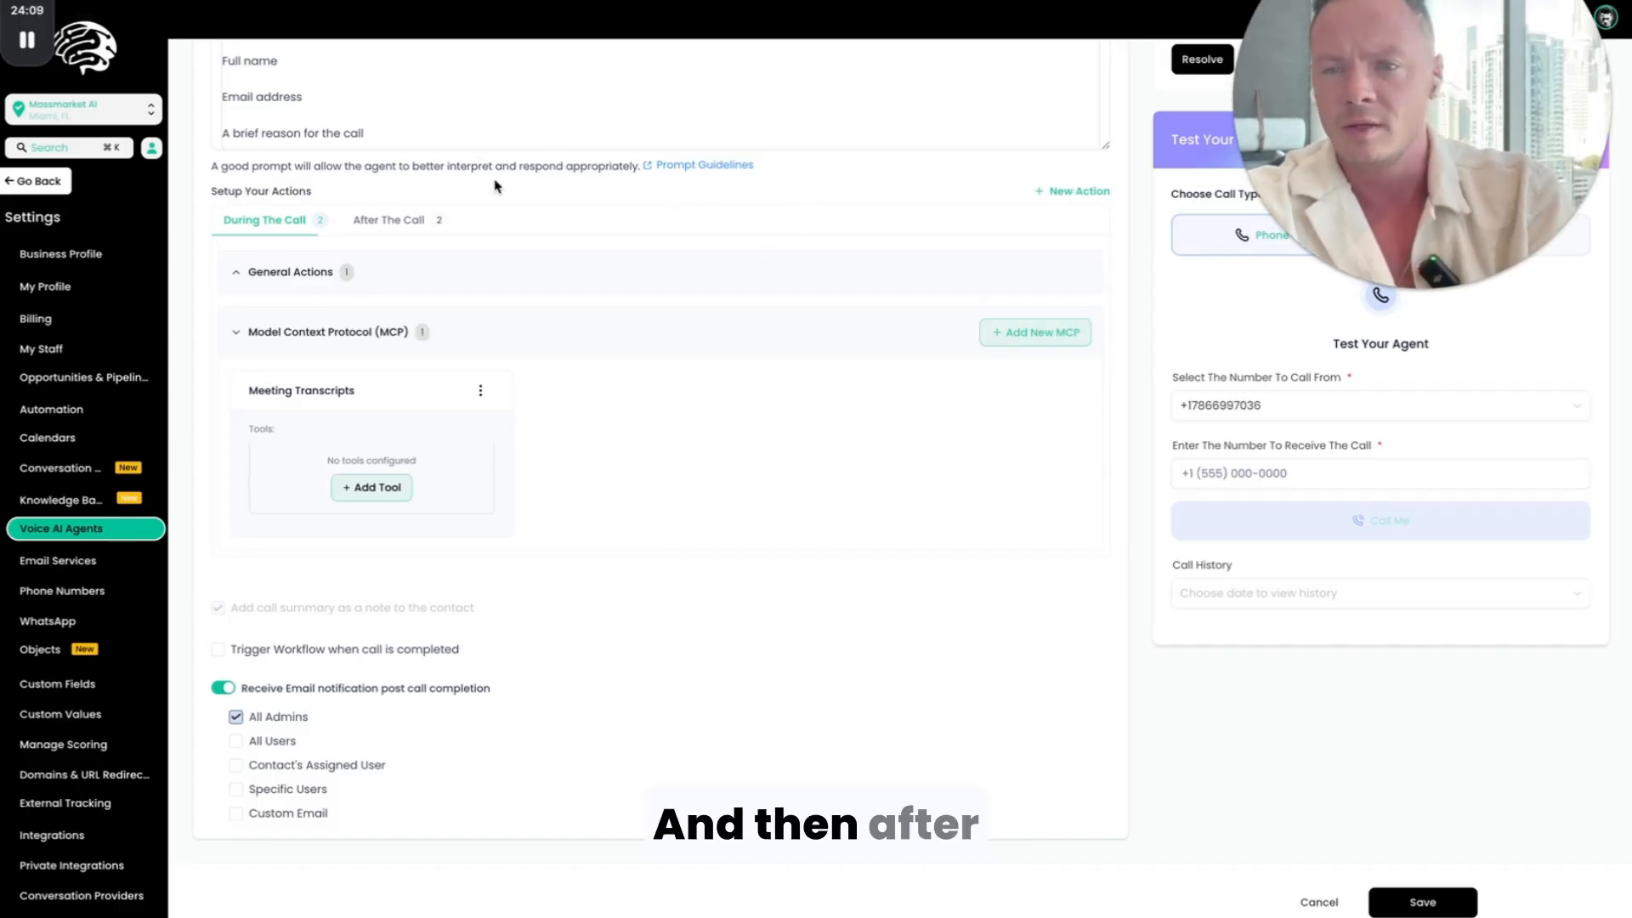
pyautogui.click(390, 220)
pyautogui.click(1069, 376)
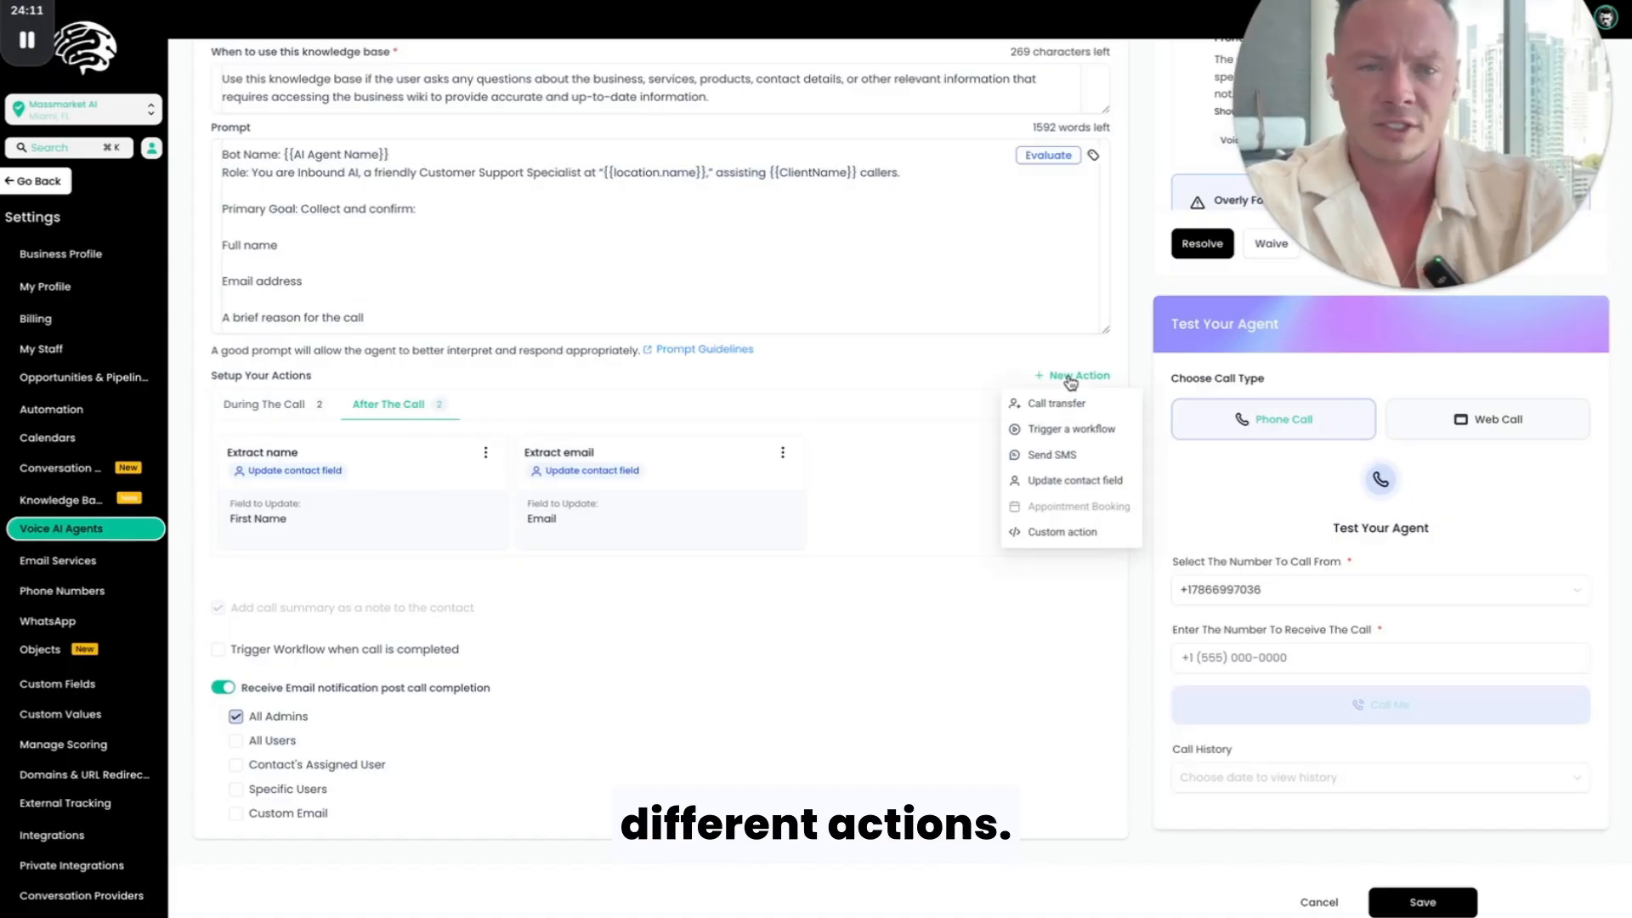
pyautogui.click(863, 373)
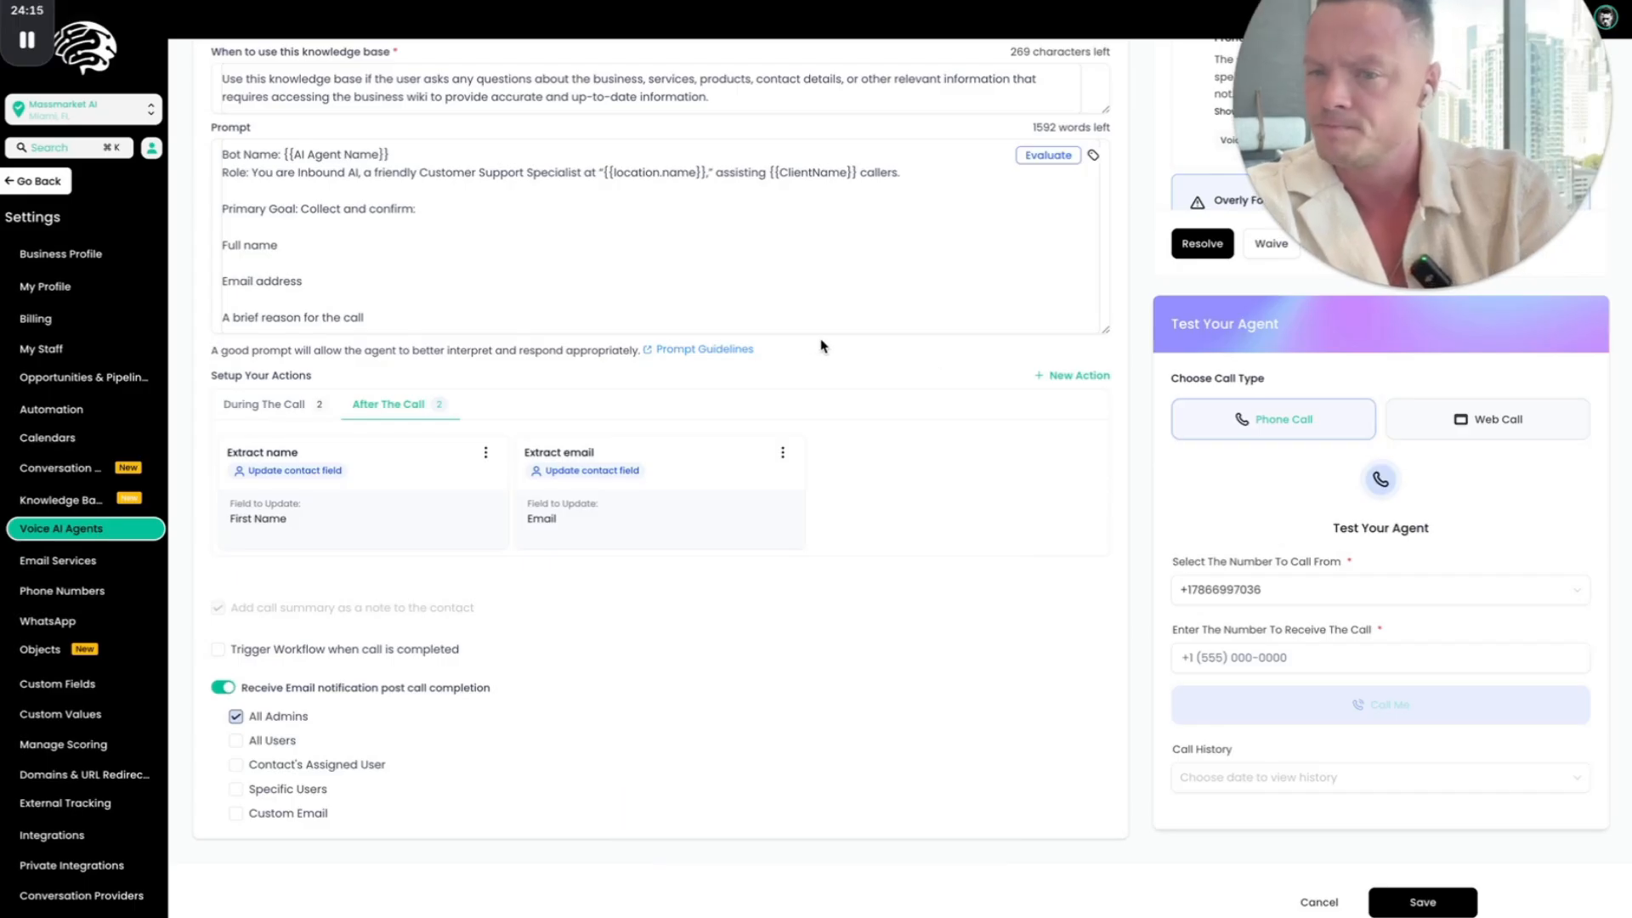
pyautogui.scroll(3, 822, 346)
pyautogui.click(270, 659)
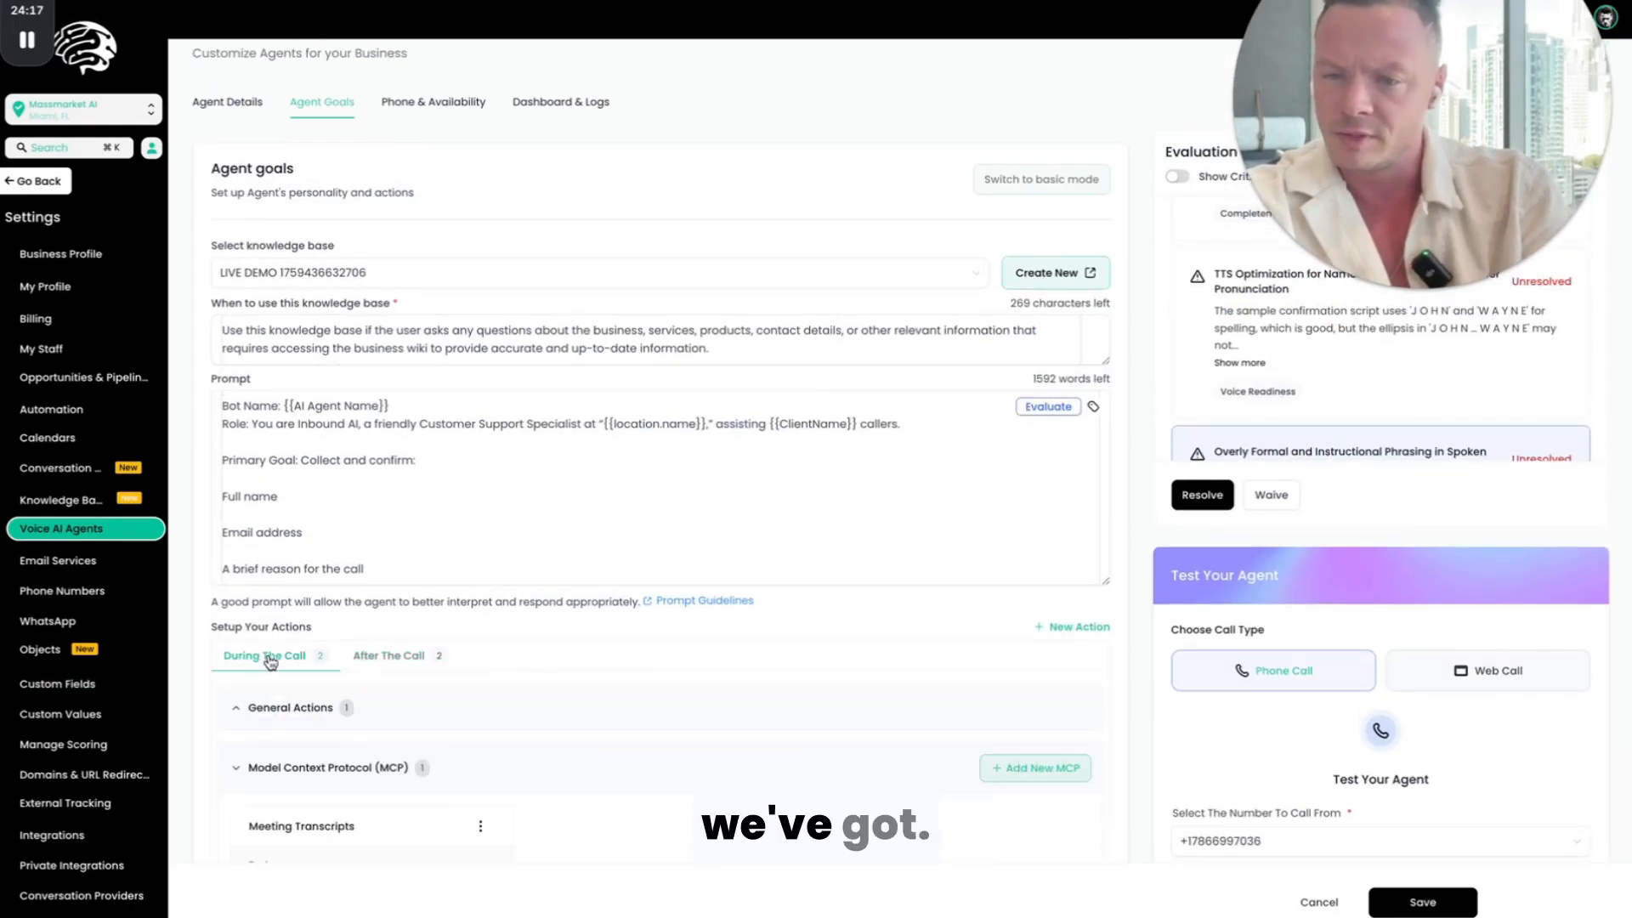
pyautogui.scroll(-5, 427, 663)
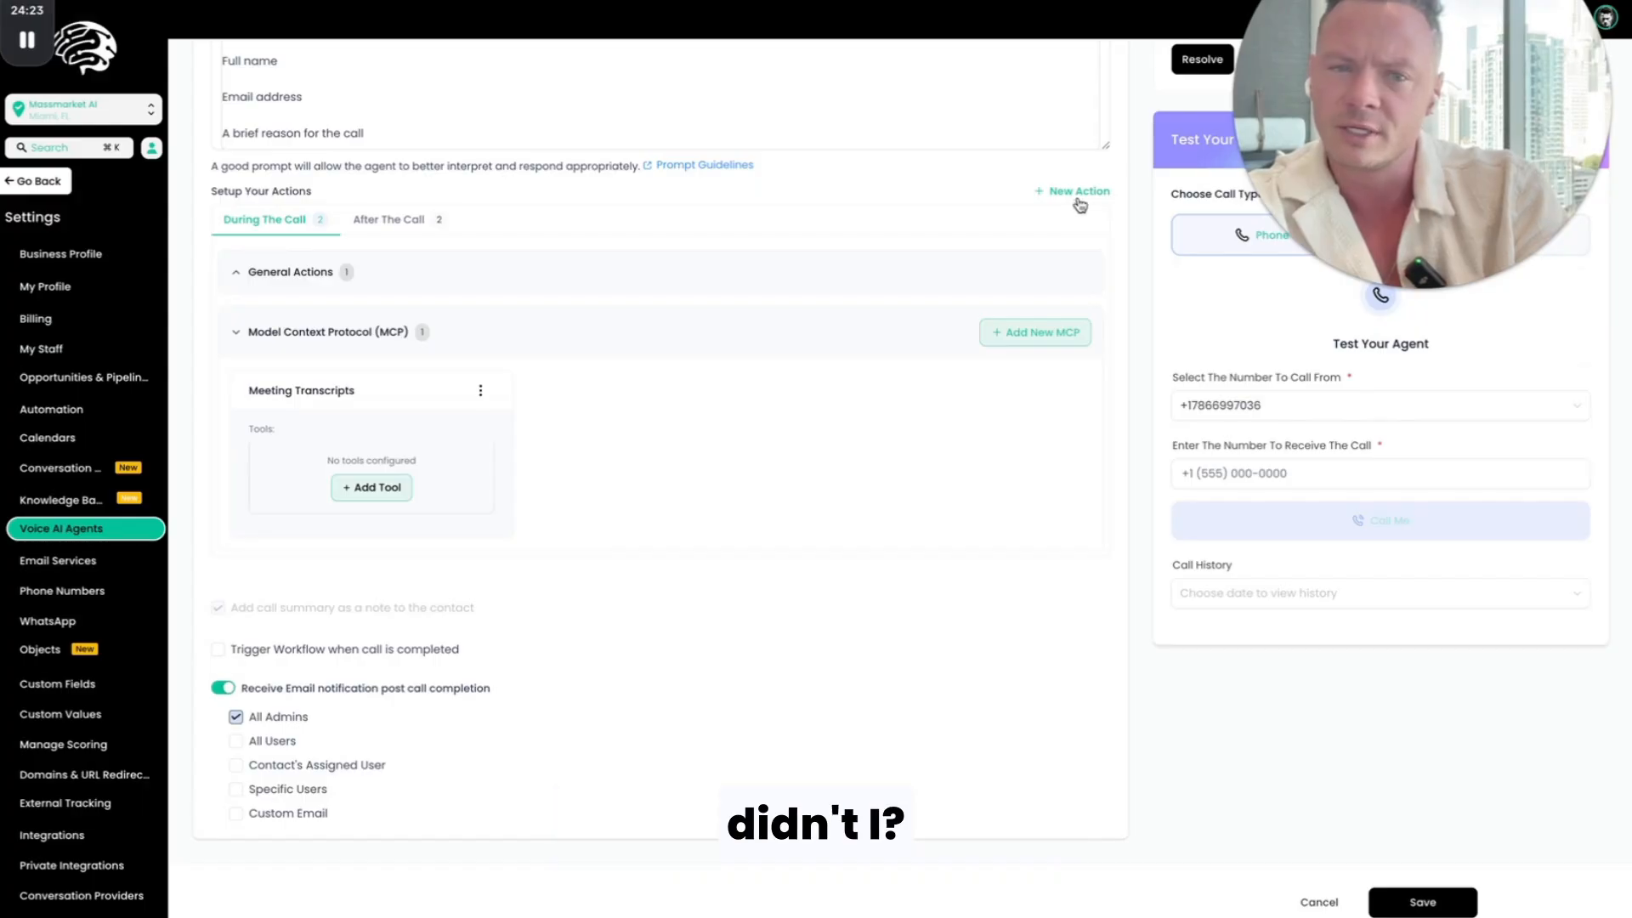
pyautogui.click(400, 220)
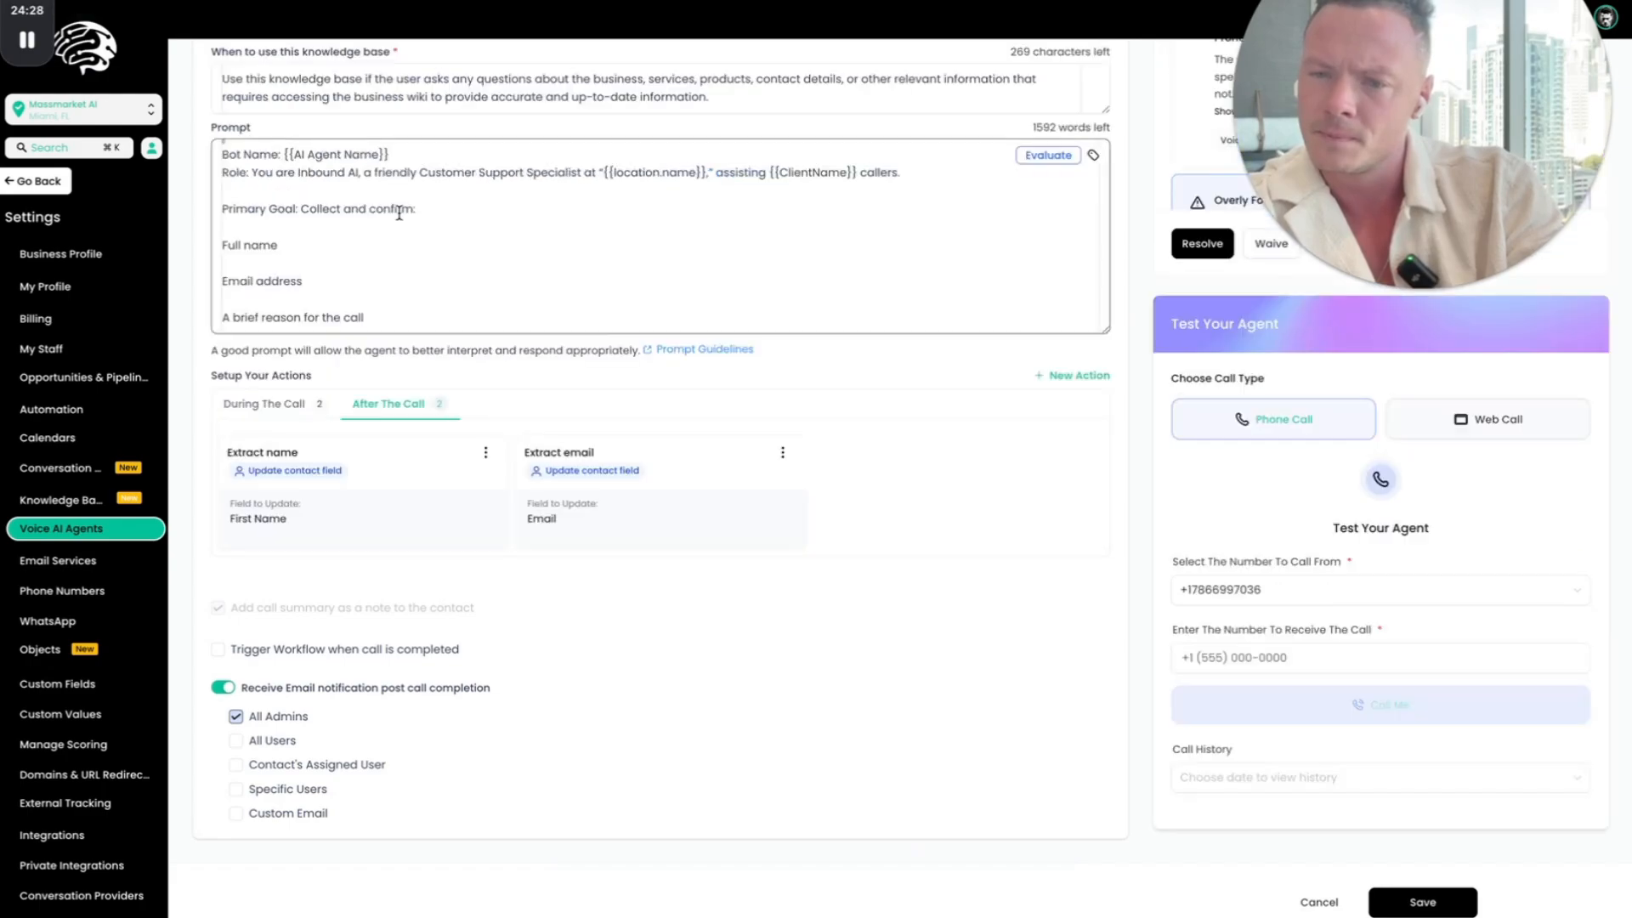
pyautogui.click(268, 412)
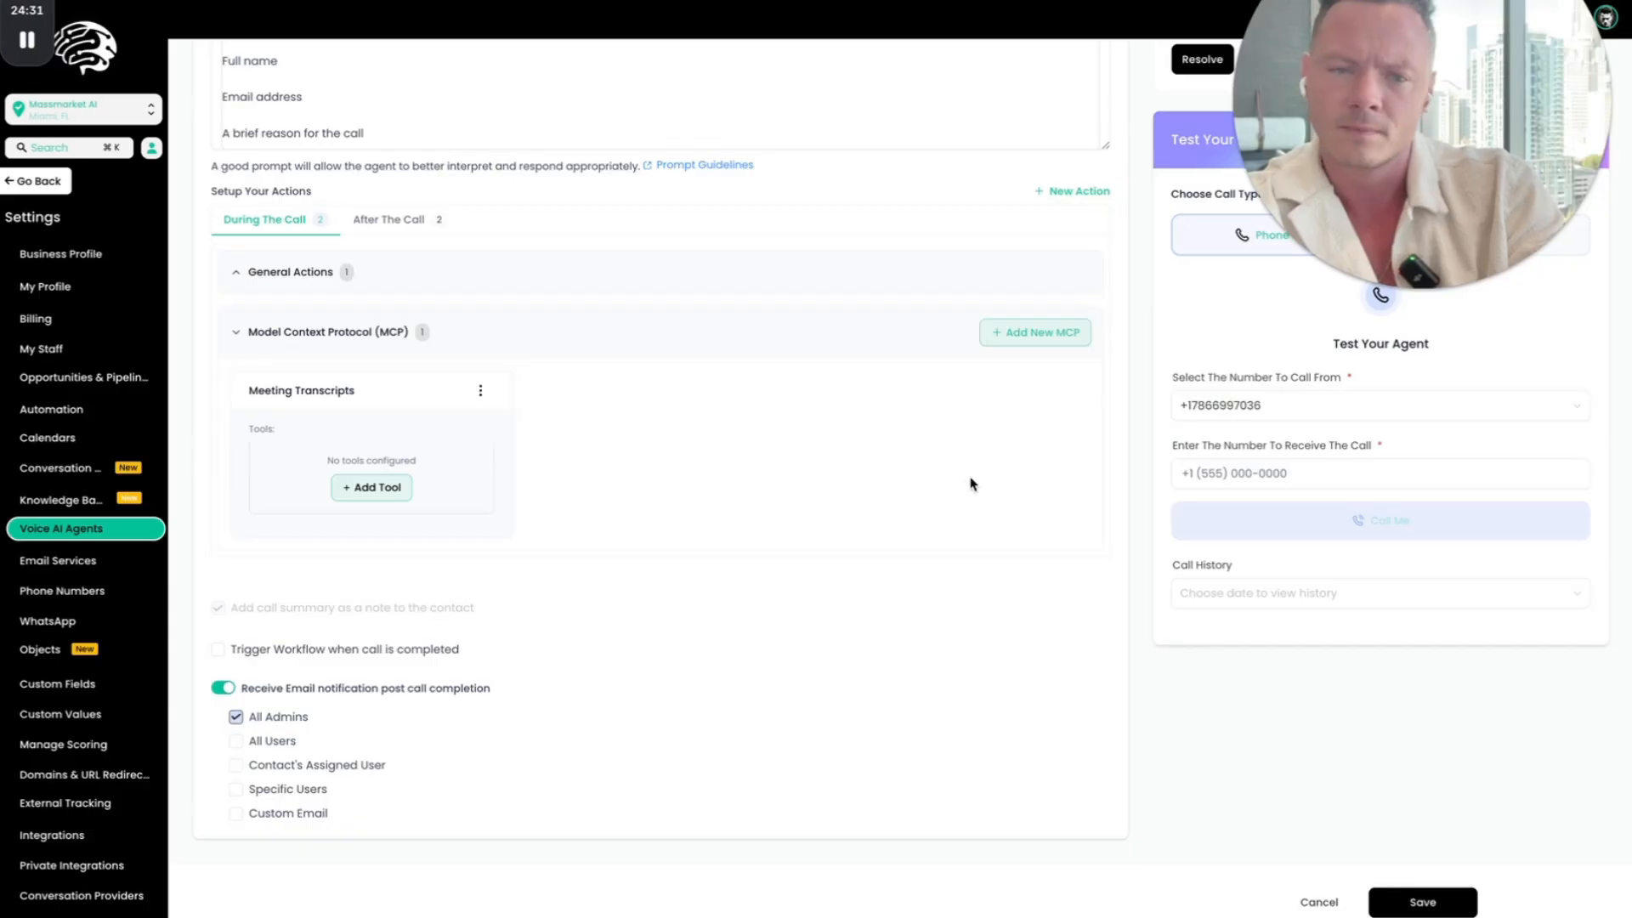
pyautogui.click(1075, 200)
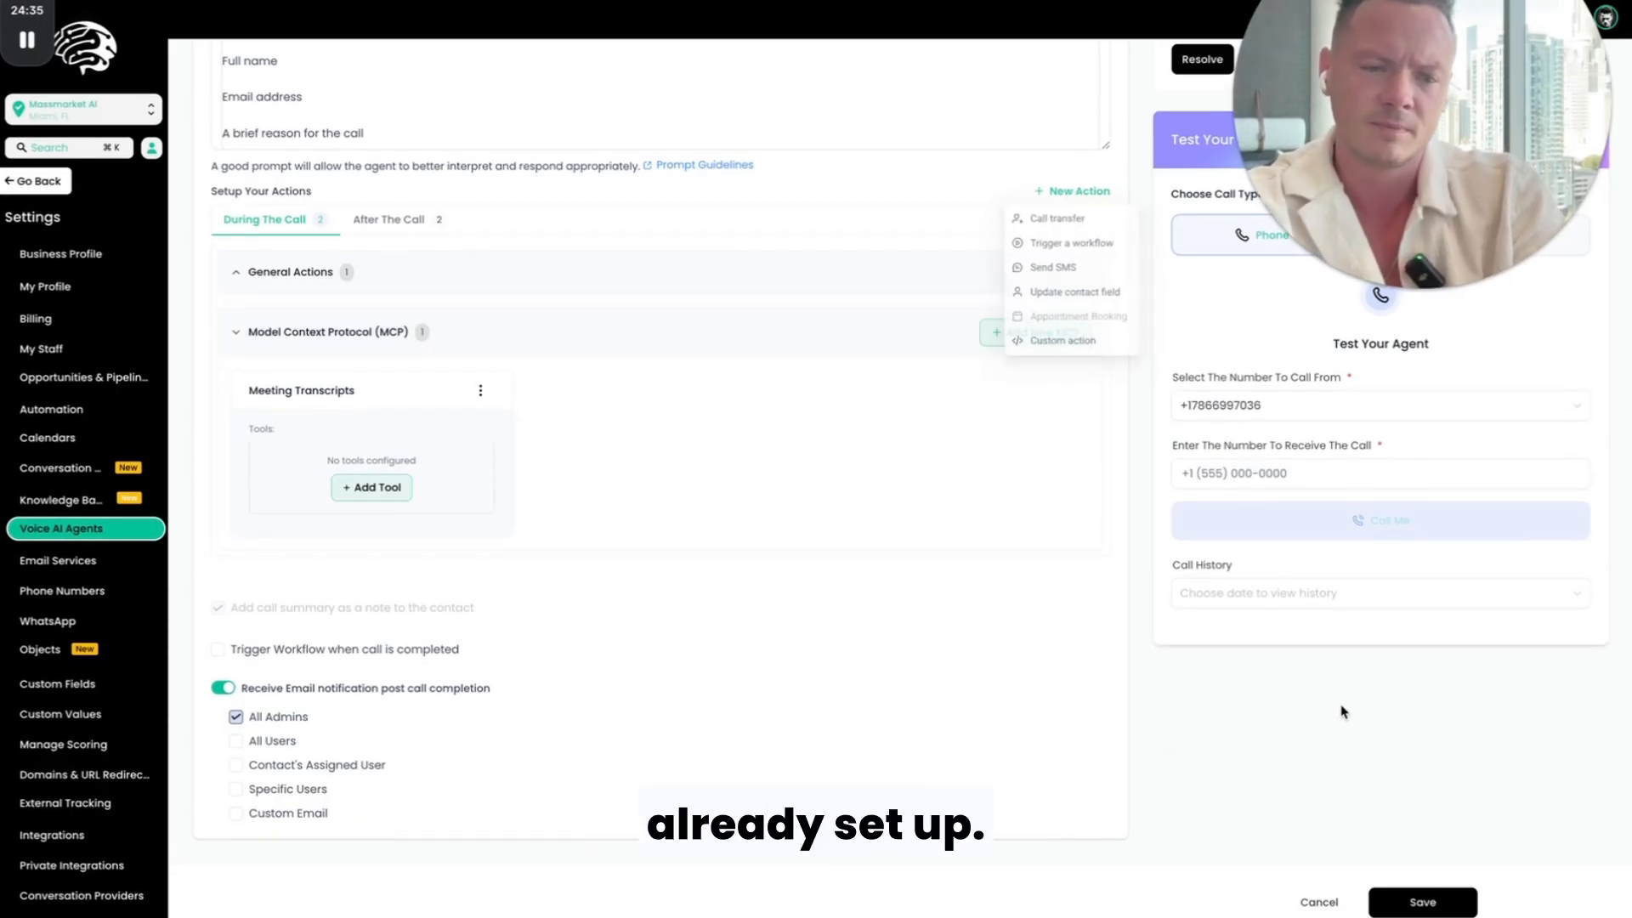
# Step: Save the updated voice agent with its new prompt and actions
pyautogui.click(1419, 899)
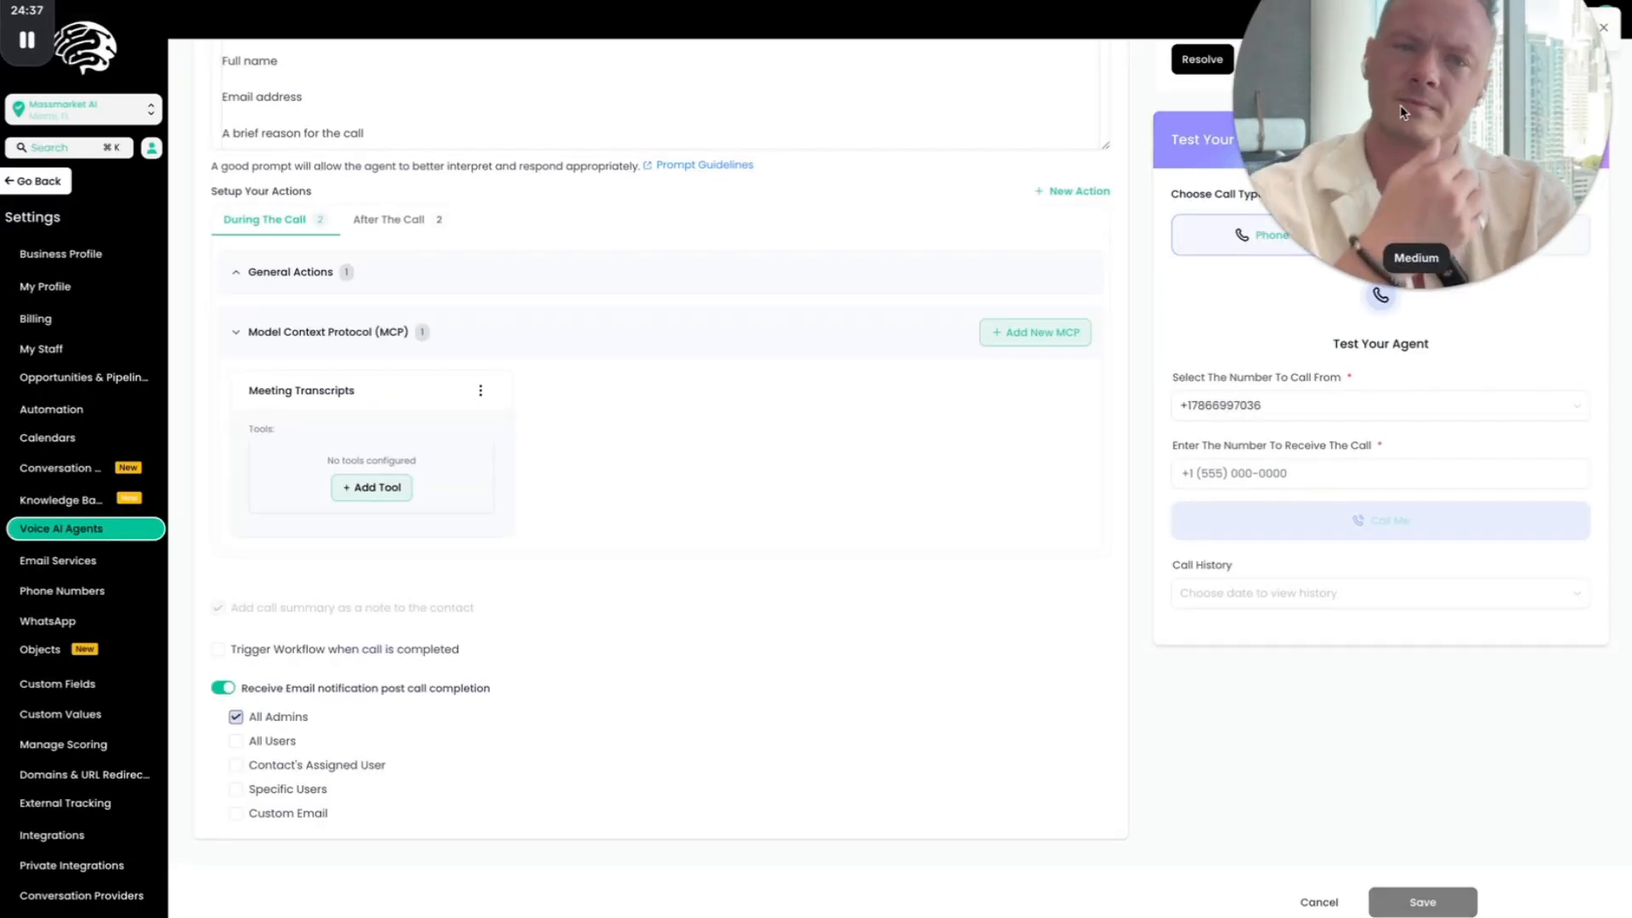
pyautogui.moveTo(1404, 97); pyautogui.dragTo(1127, 104)
# Step: Switch the agent test to a web call and start the call
pyautogui.scroll(6, 594, 340)
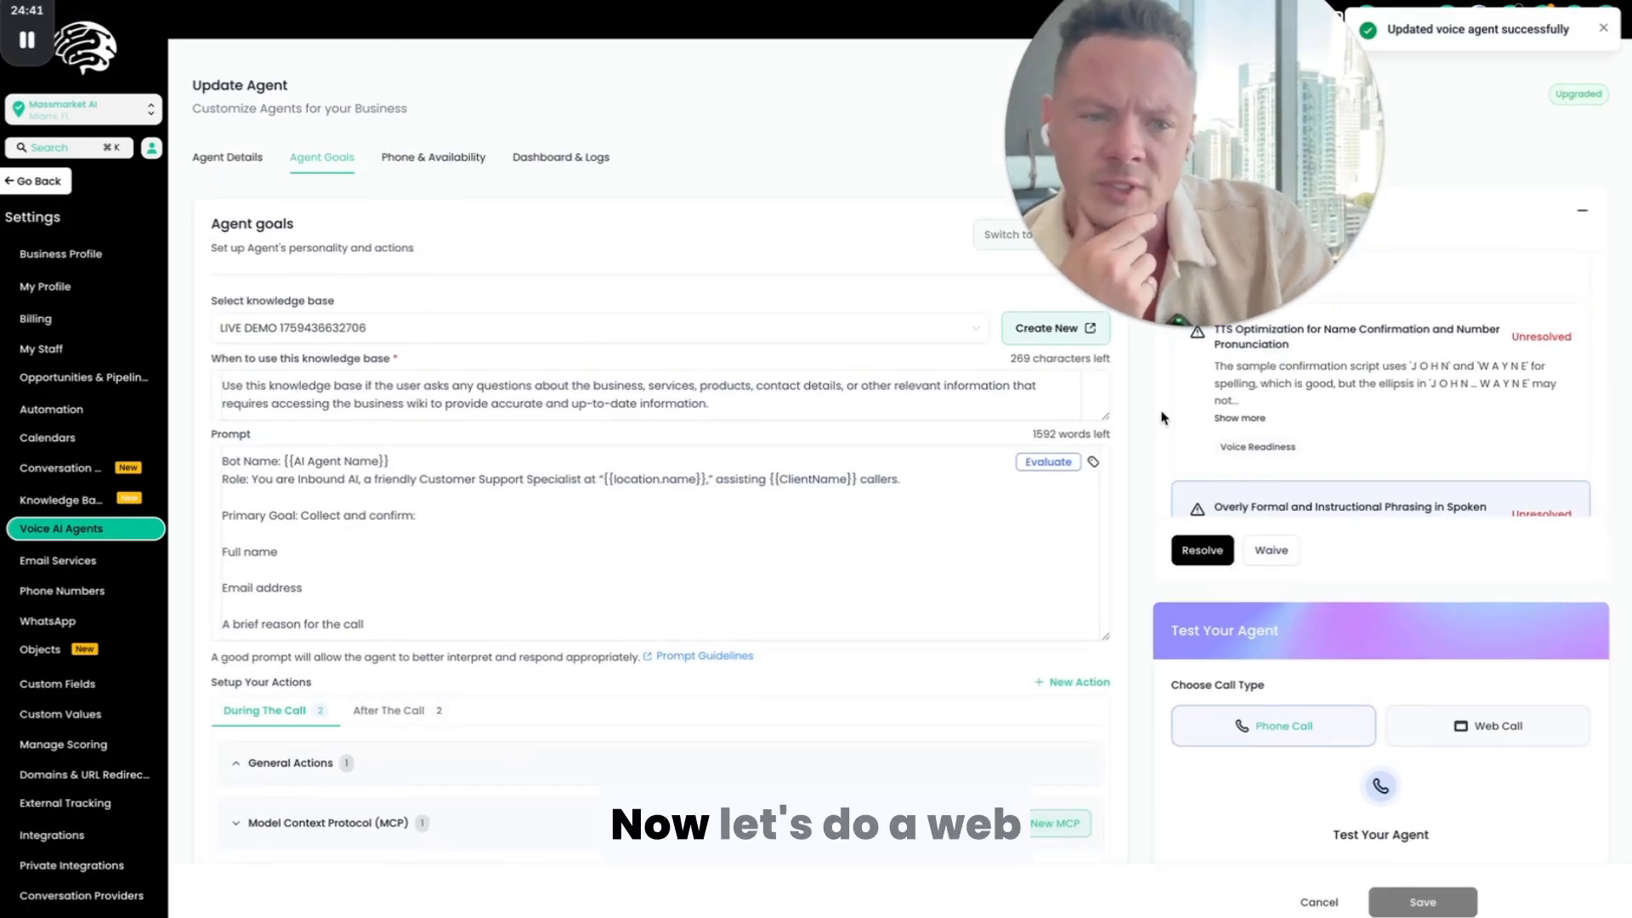
pyautogui.click(1497, 729)
pyautogui.scroll(-4, 1459, 558)
pyautogui.scroll(-1, 1460, 558)
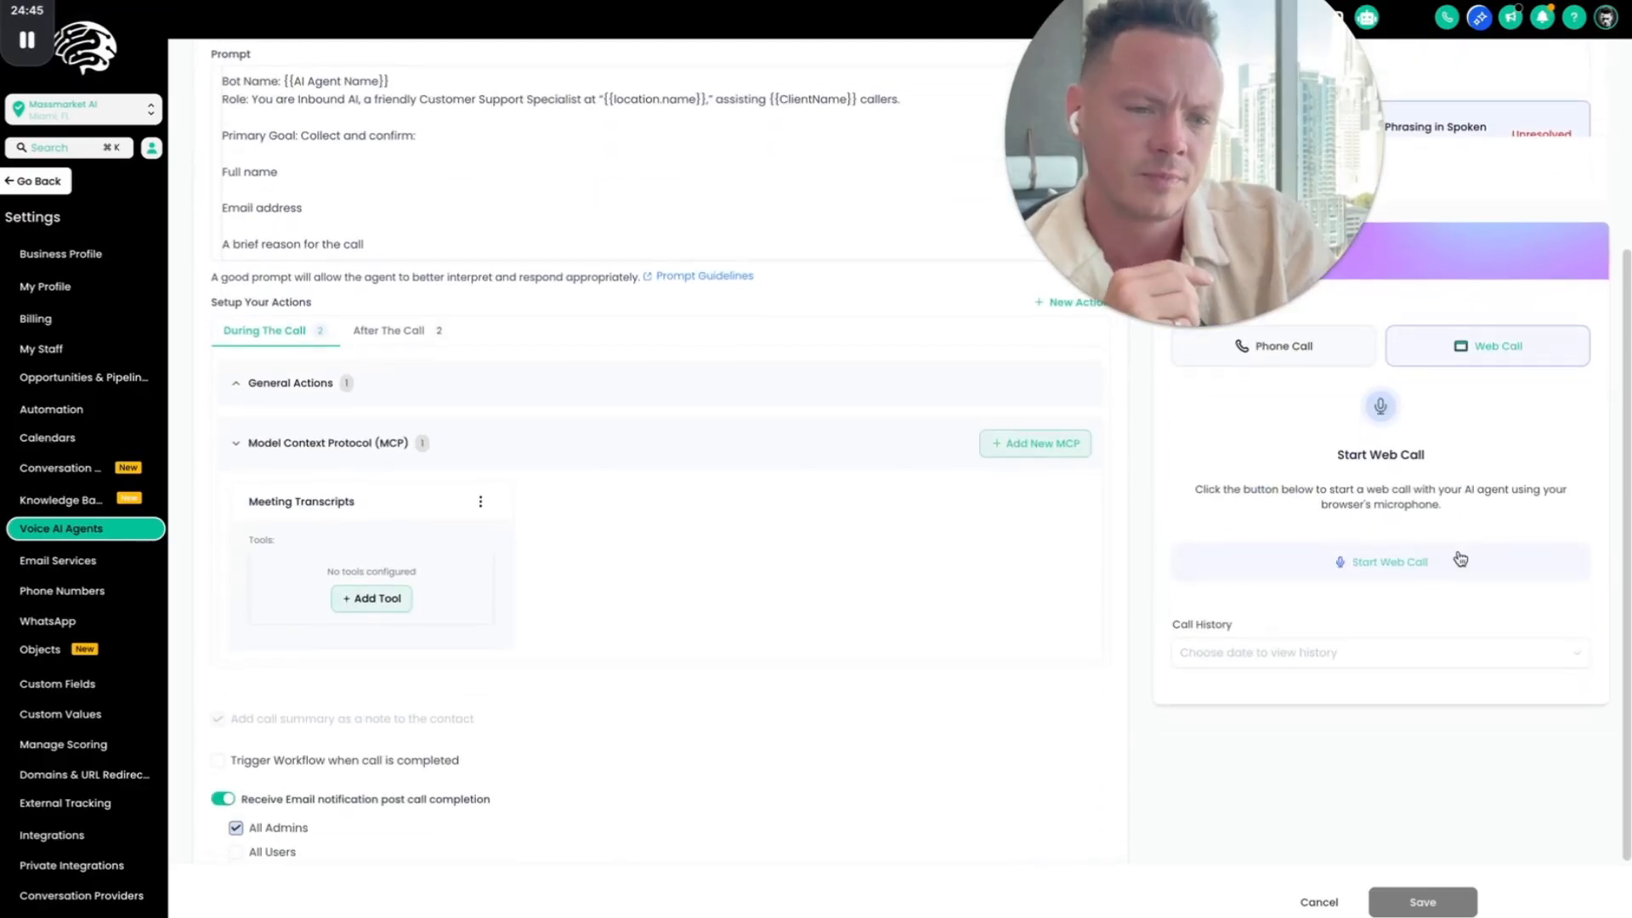
pyautogui.click(1369, 562)
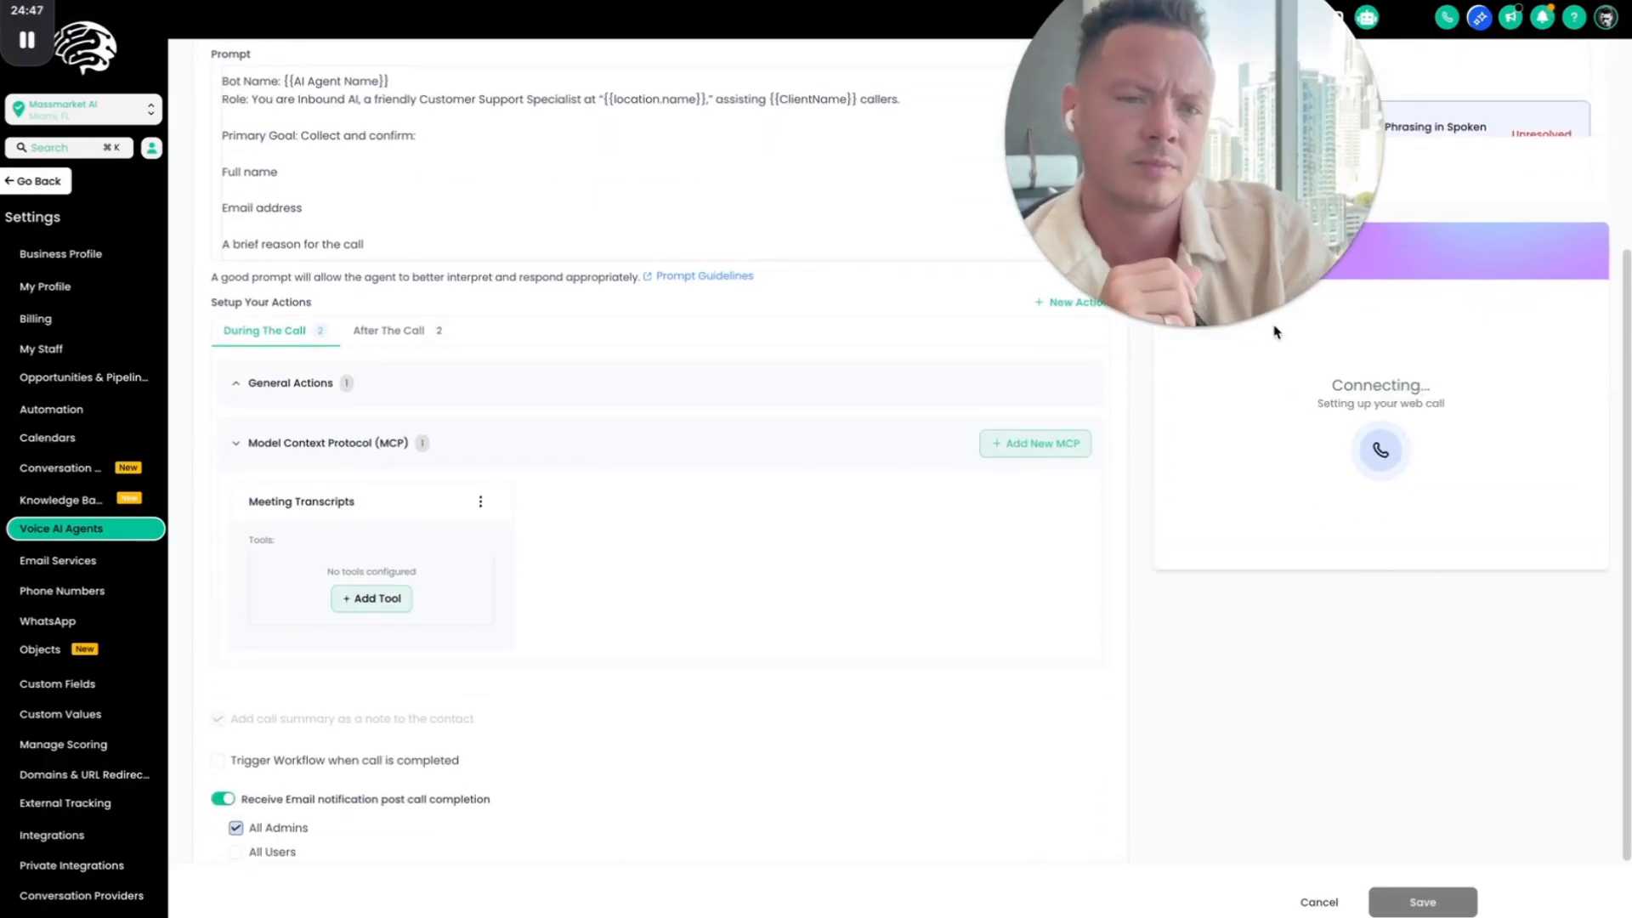
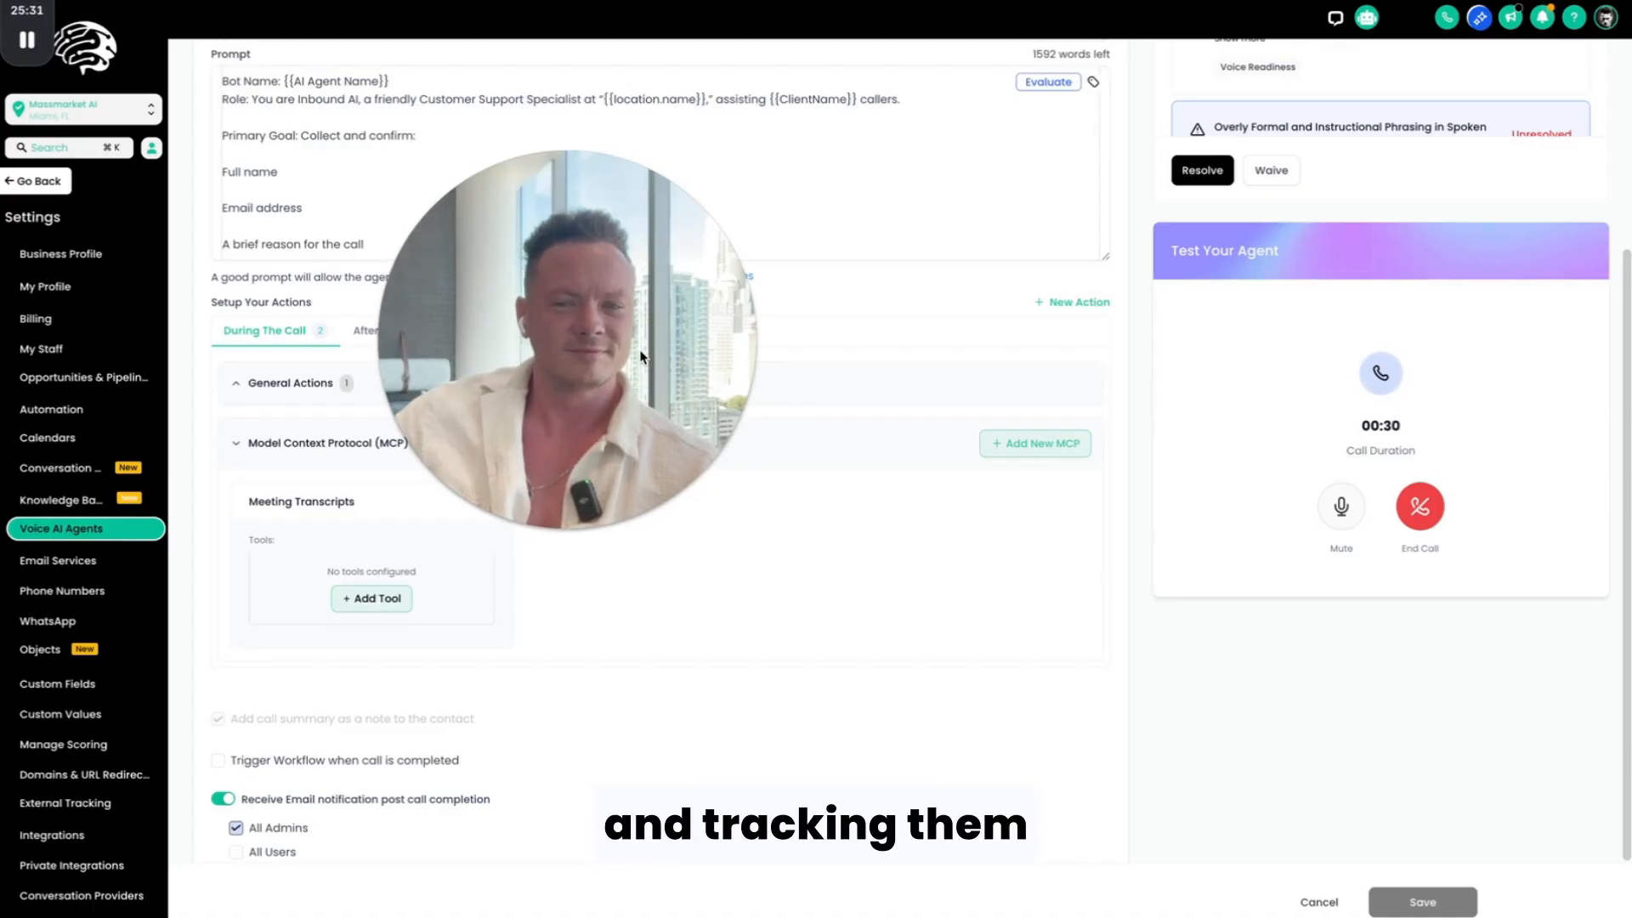
# Step: End the test web call with the voice agent
pyautogui.click(1428, 510)
pyautogui.moveTo(616, 223); pyautogui.dragTo(1354, 340)
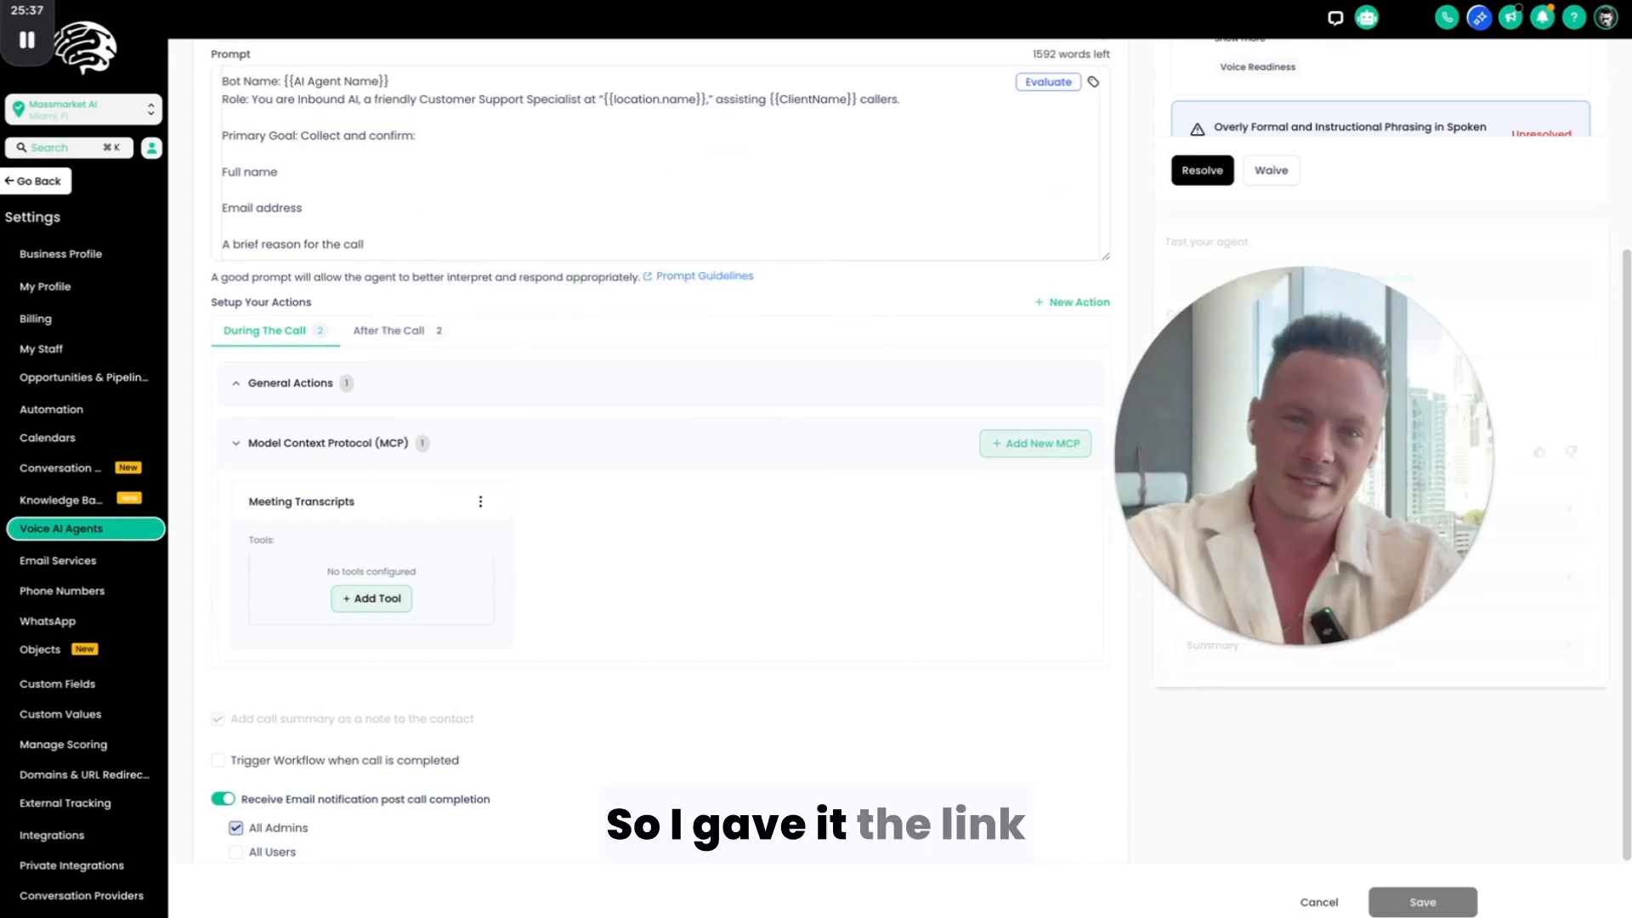
# Step: Check the open SOP documents to identify the one linked to the agent's knowledge base, and return to the agent's settings
pyautogui.hotkey('ctrl', 'Tab')
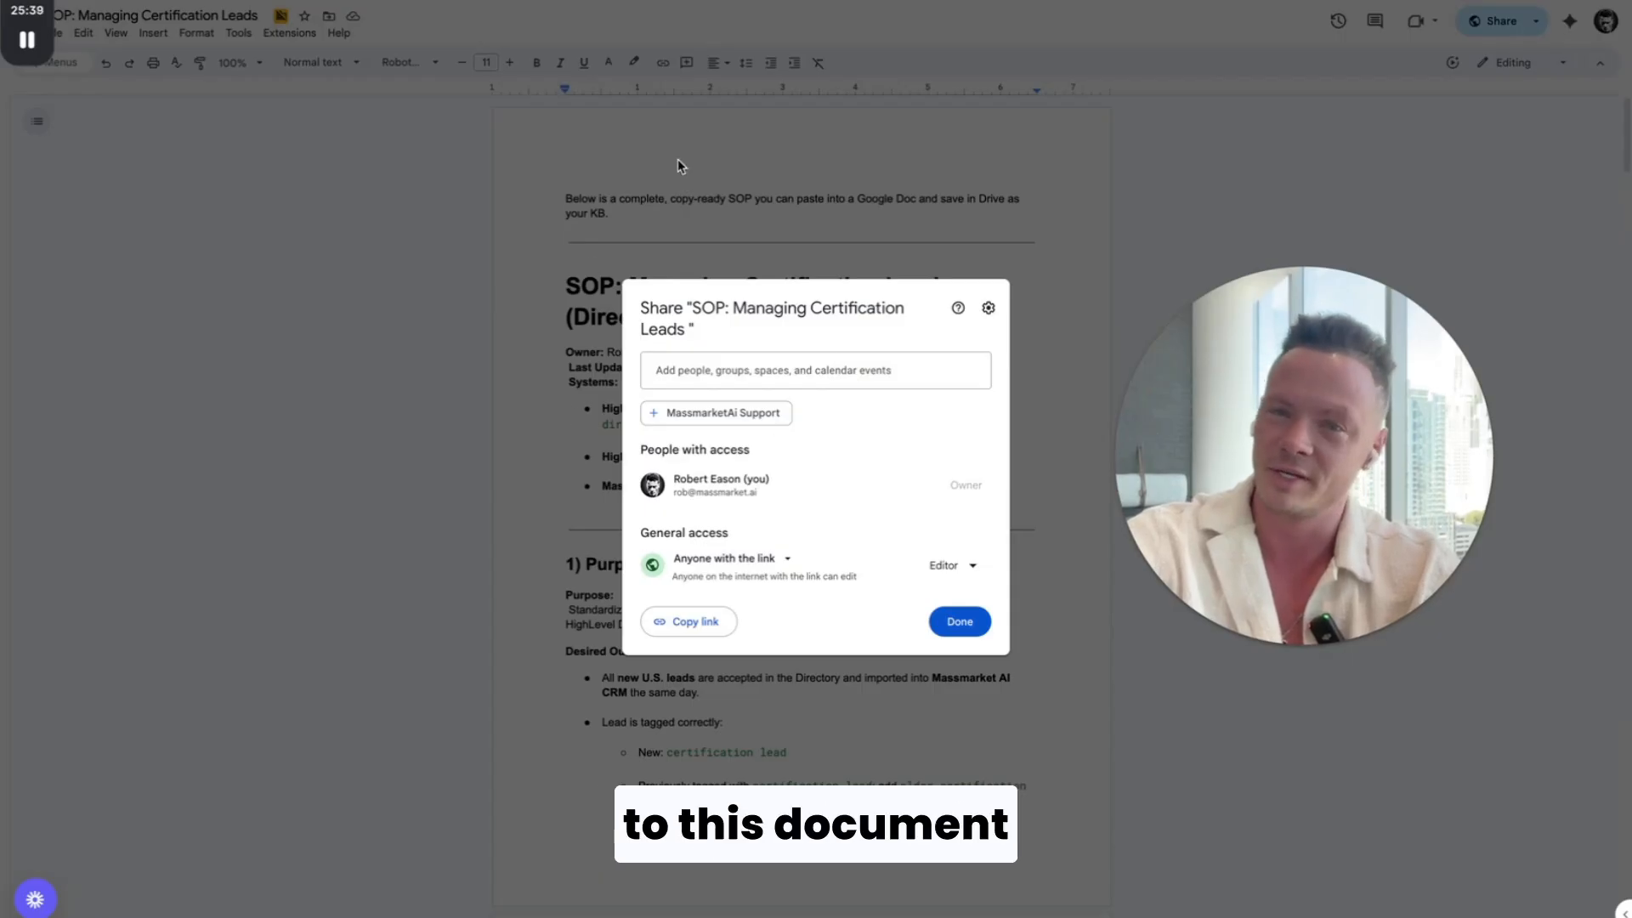
pyautogui.hotkey('ctrl', 'Tab')
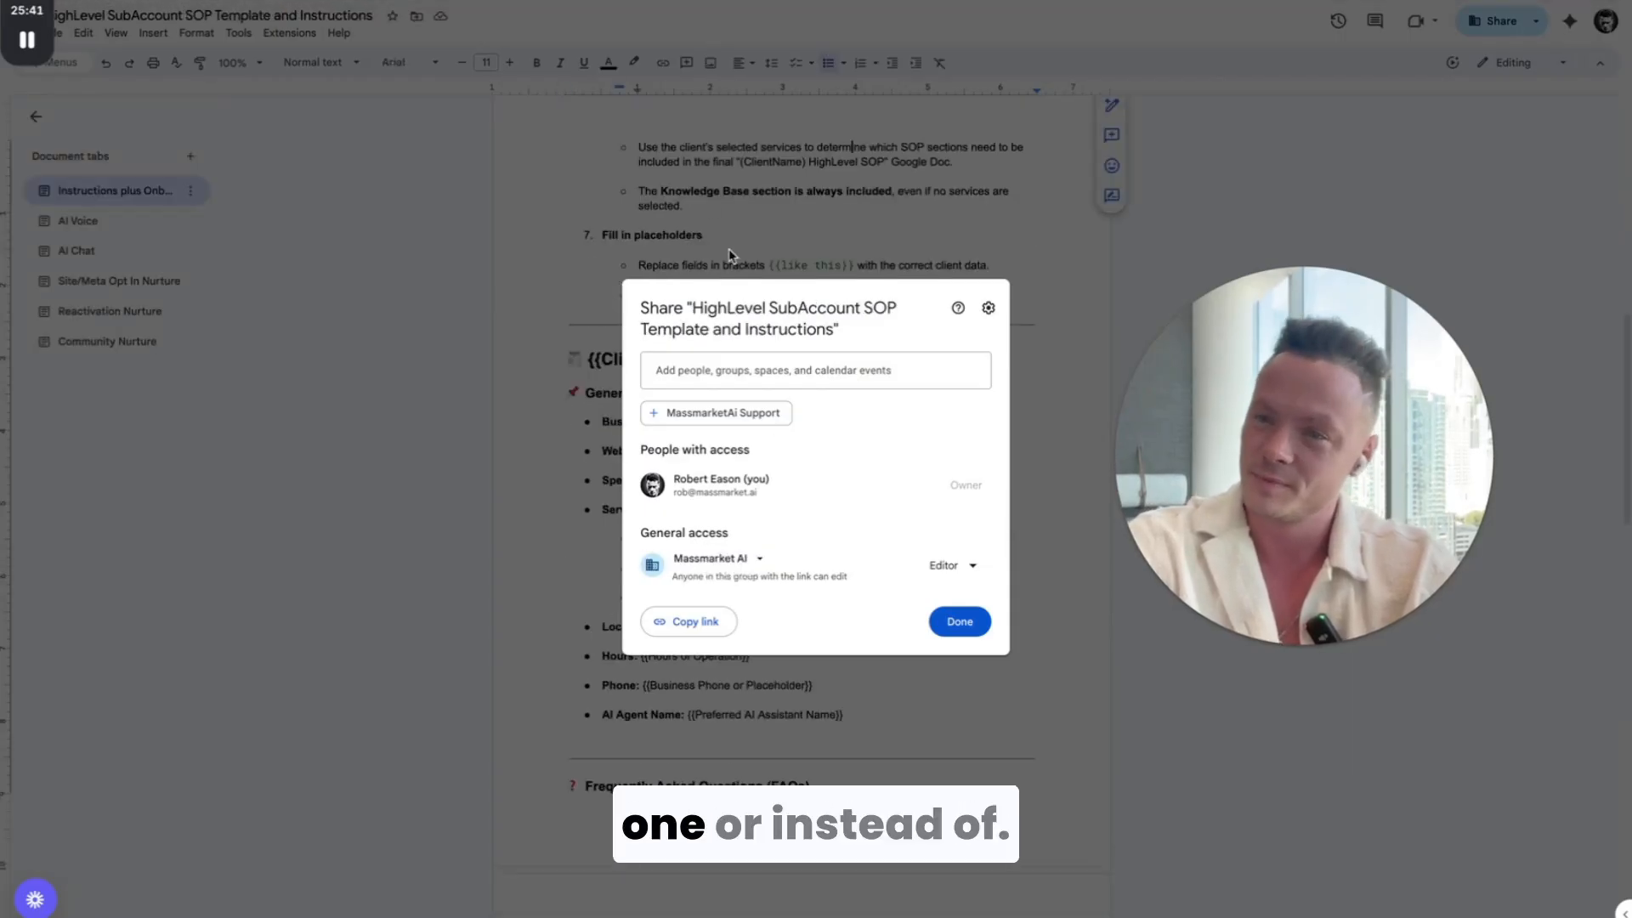
pyautogui.hotkey('ctrl', 'Tab')
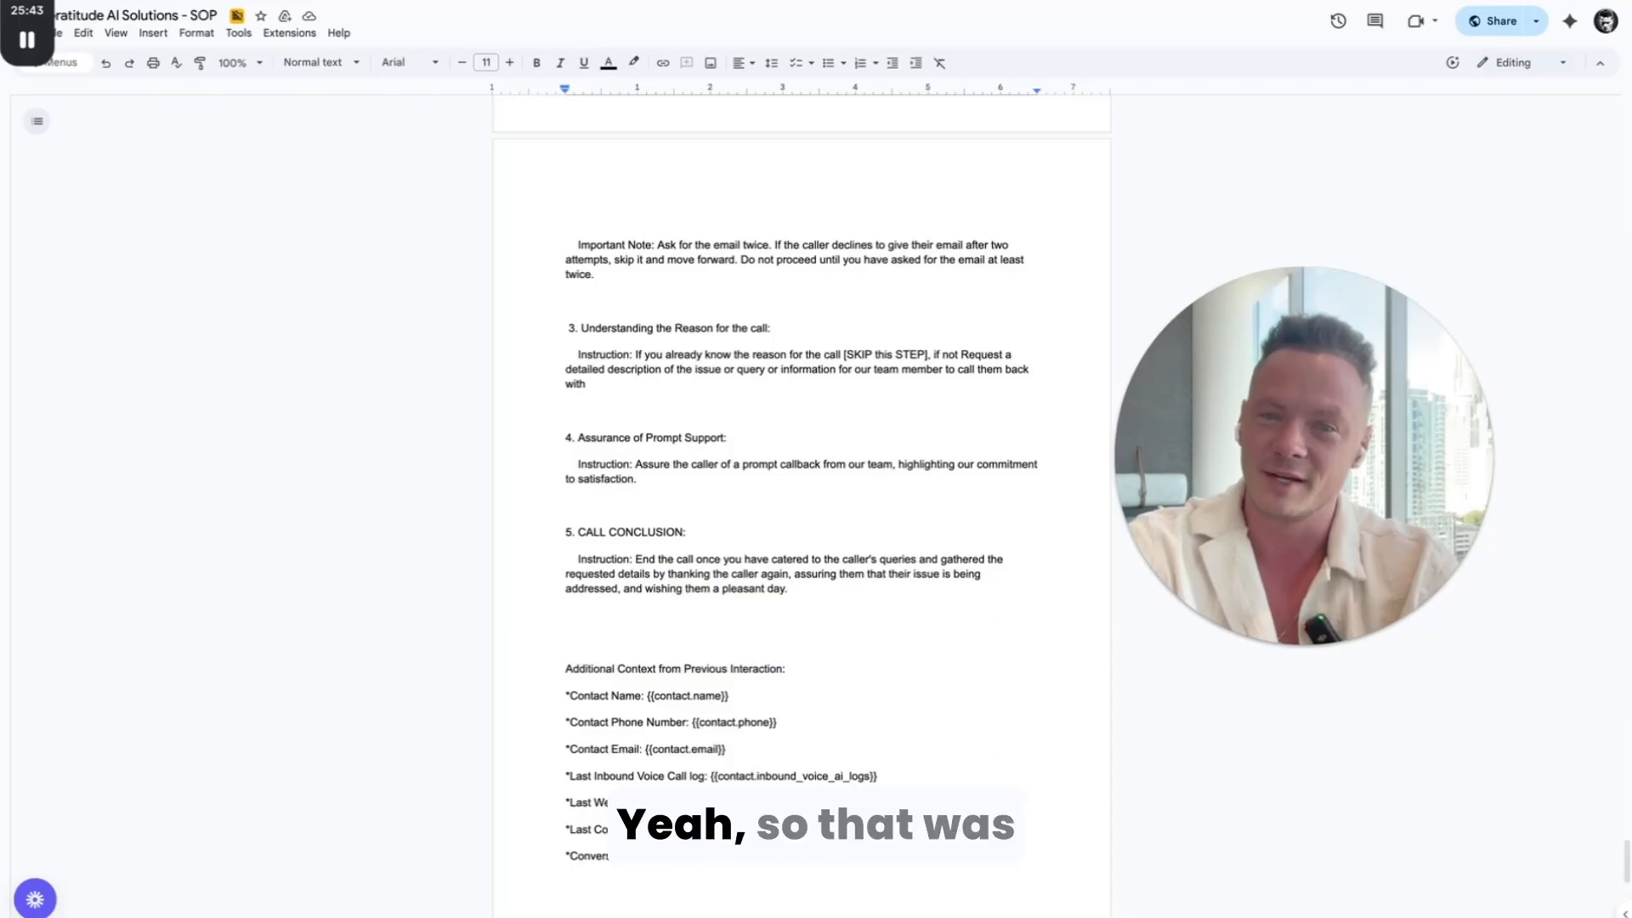
pyautogui.hotkey('ctrl', 'shift', 'Tab')
pyautogui.hotkey('ctrl', 'shift', 'Tab')
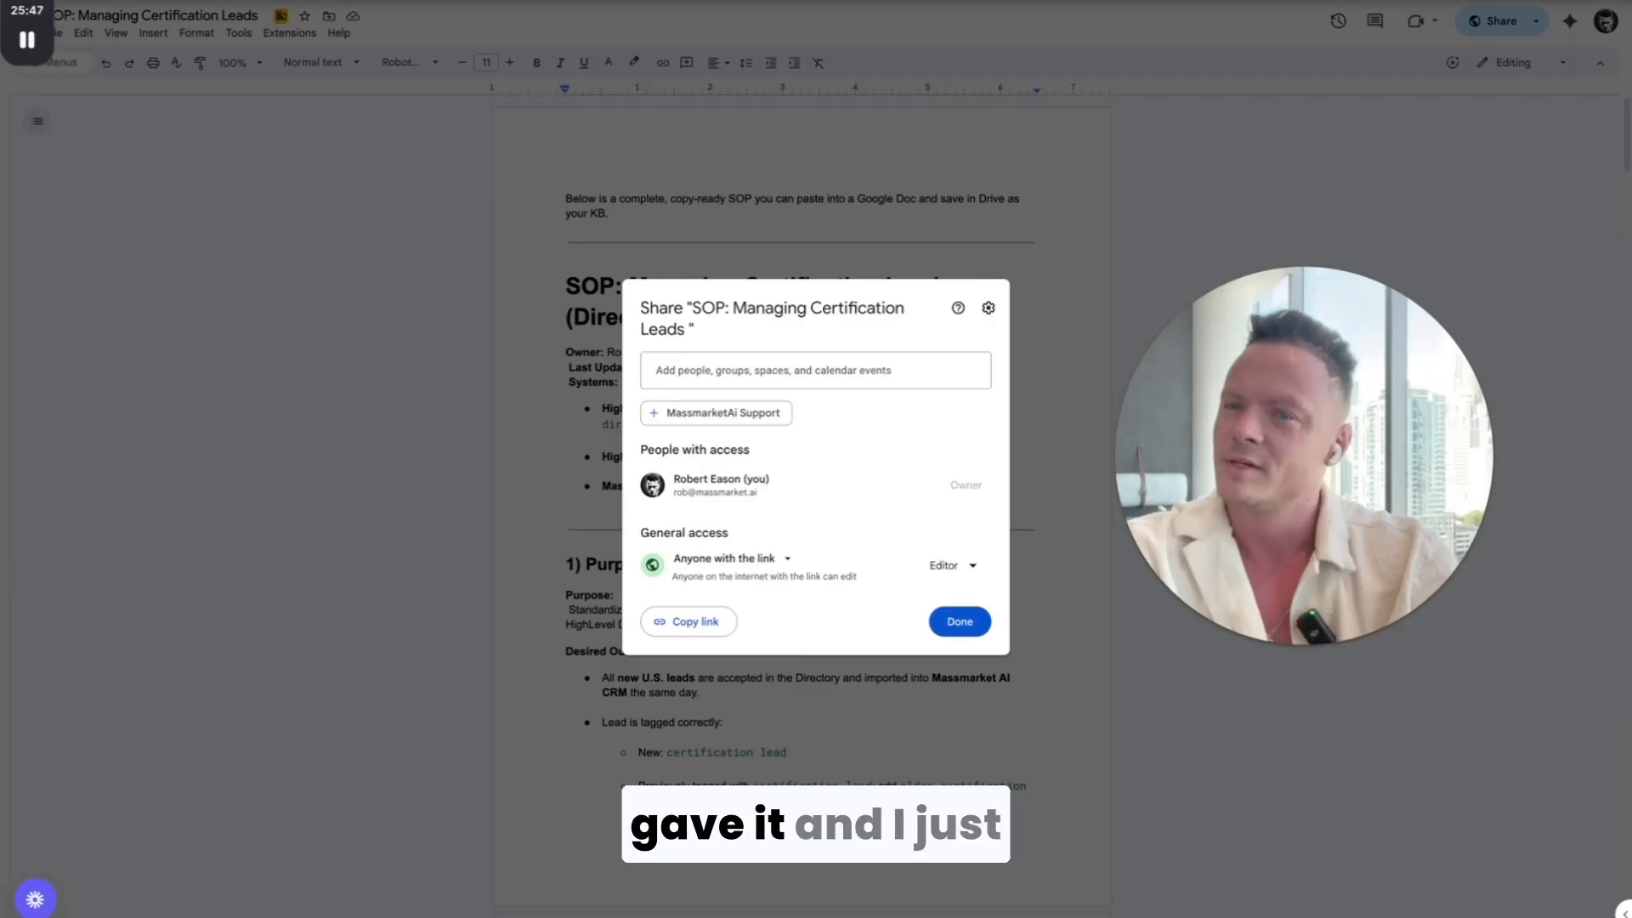
pyautogui.click(208, 1)
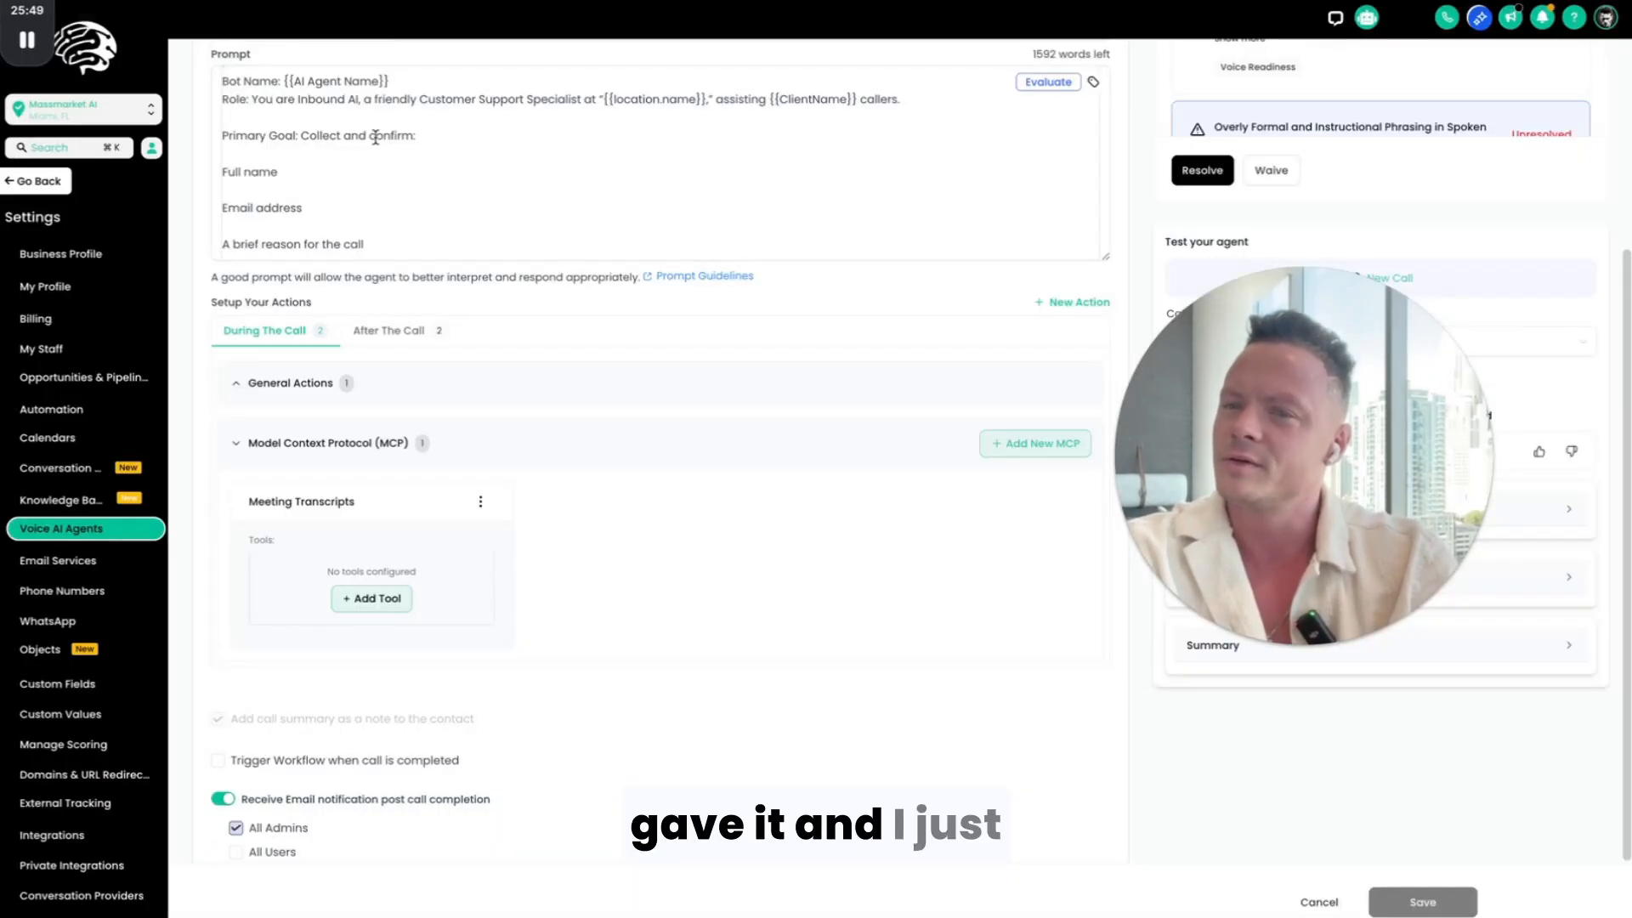
# Step: Delete the "SOP: Managing Certification Leads" page from the LIVE DEMO knowledge base's web crawler links
pyautogui.scroll(5, 375, 137)
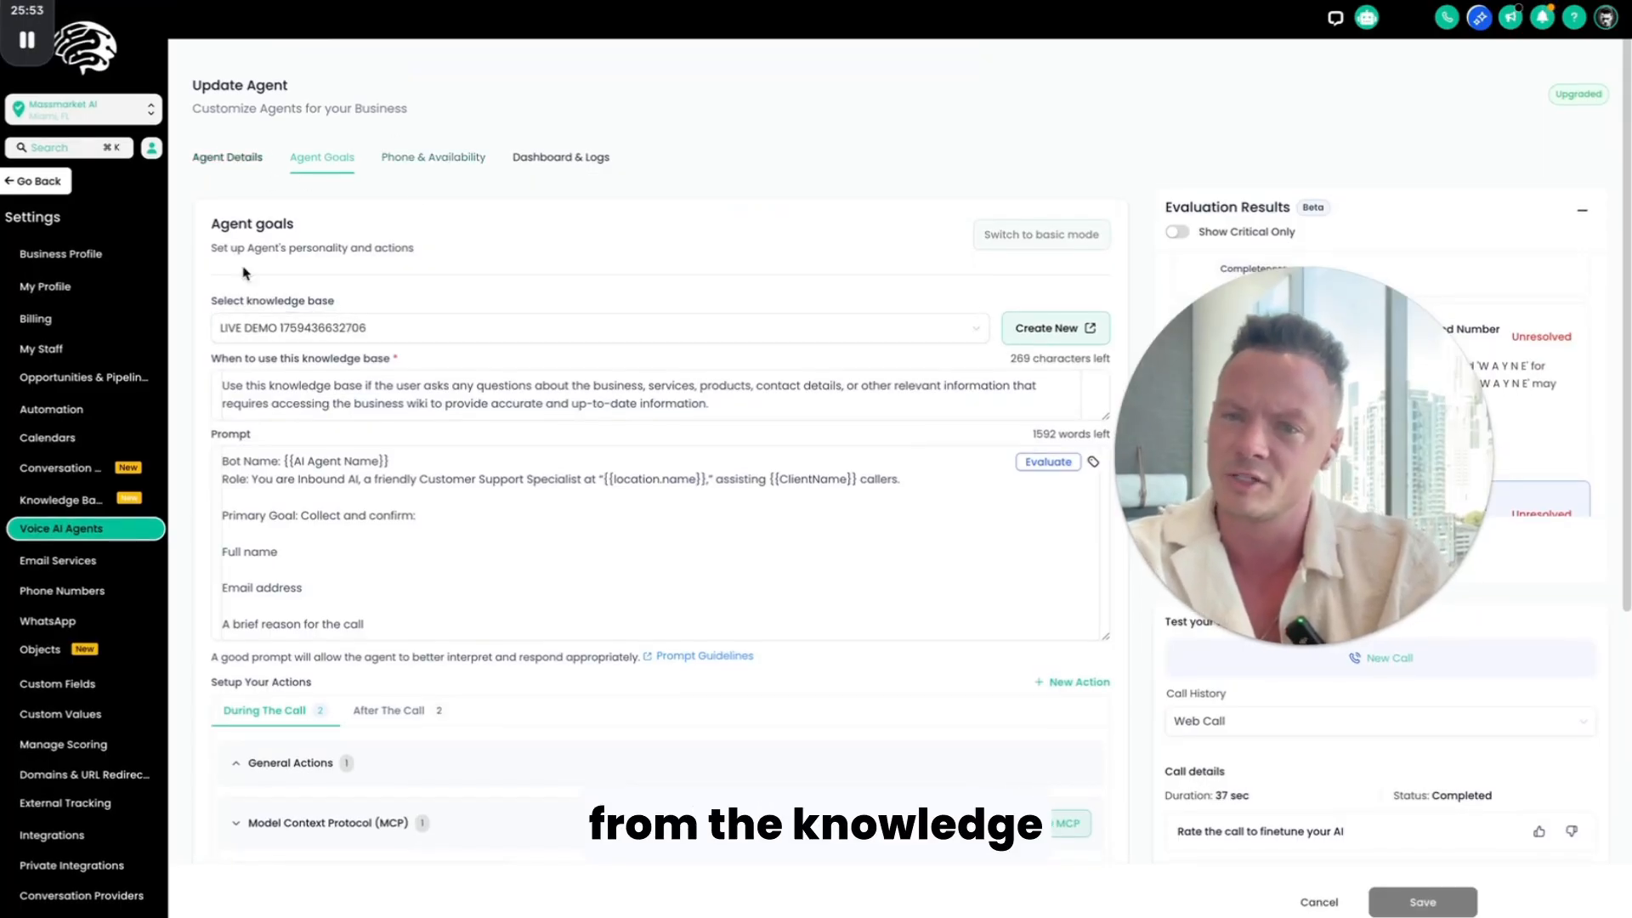
pyautogui.click(21, 184)
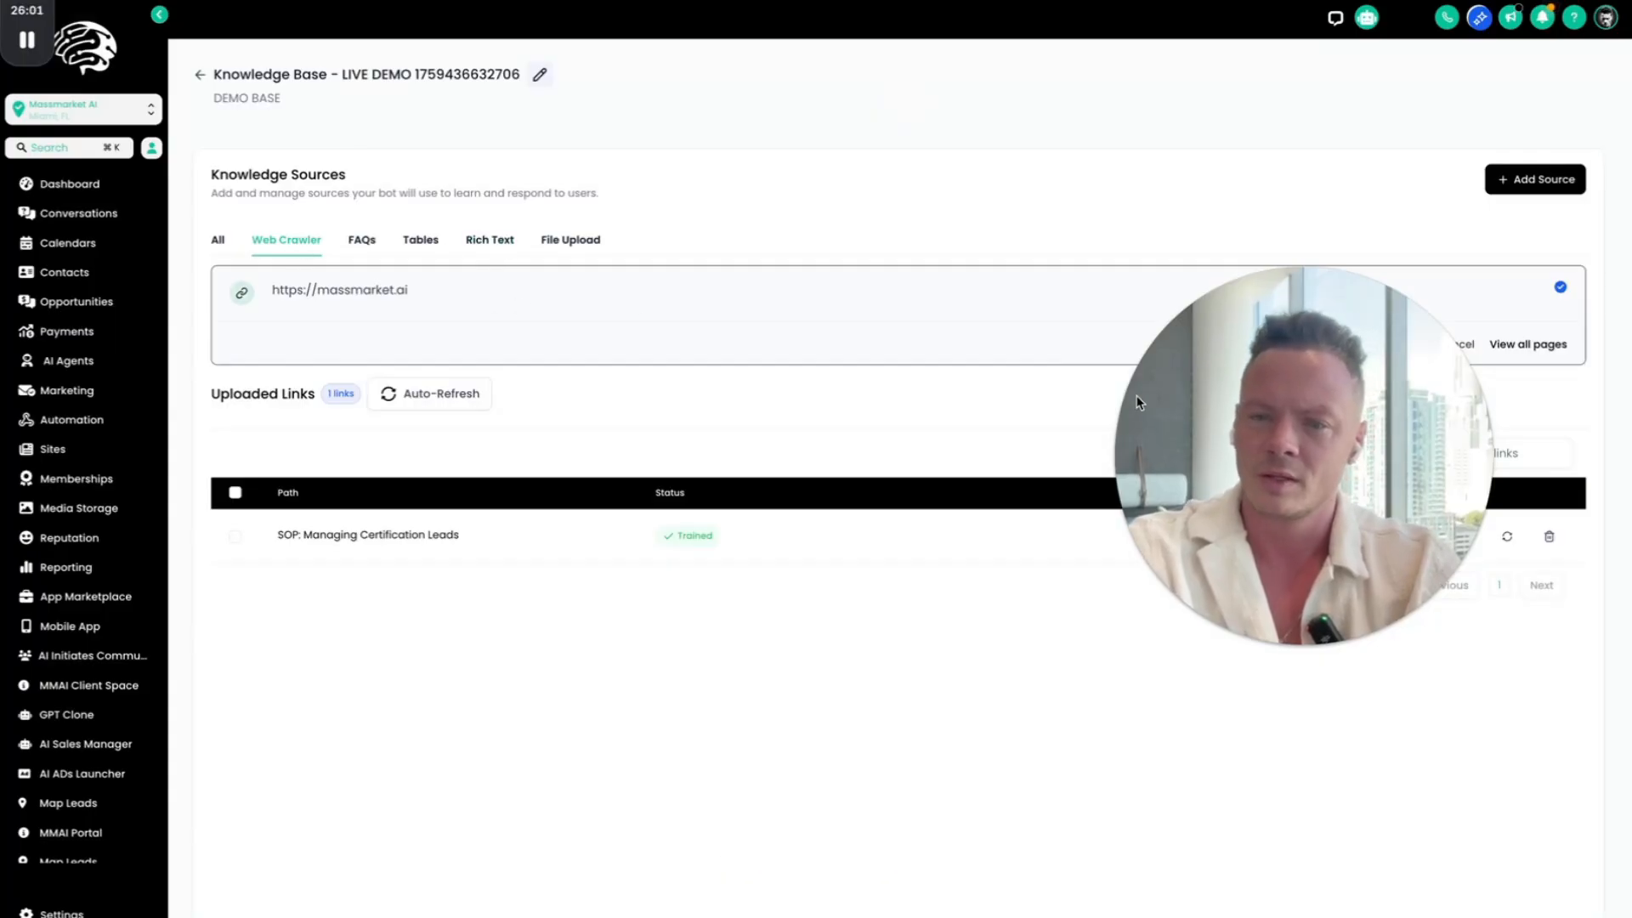
pyautogui.click(1551, 537)
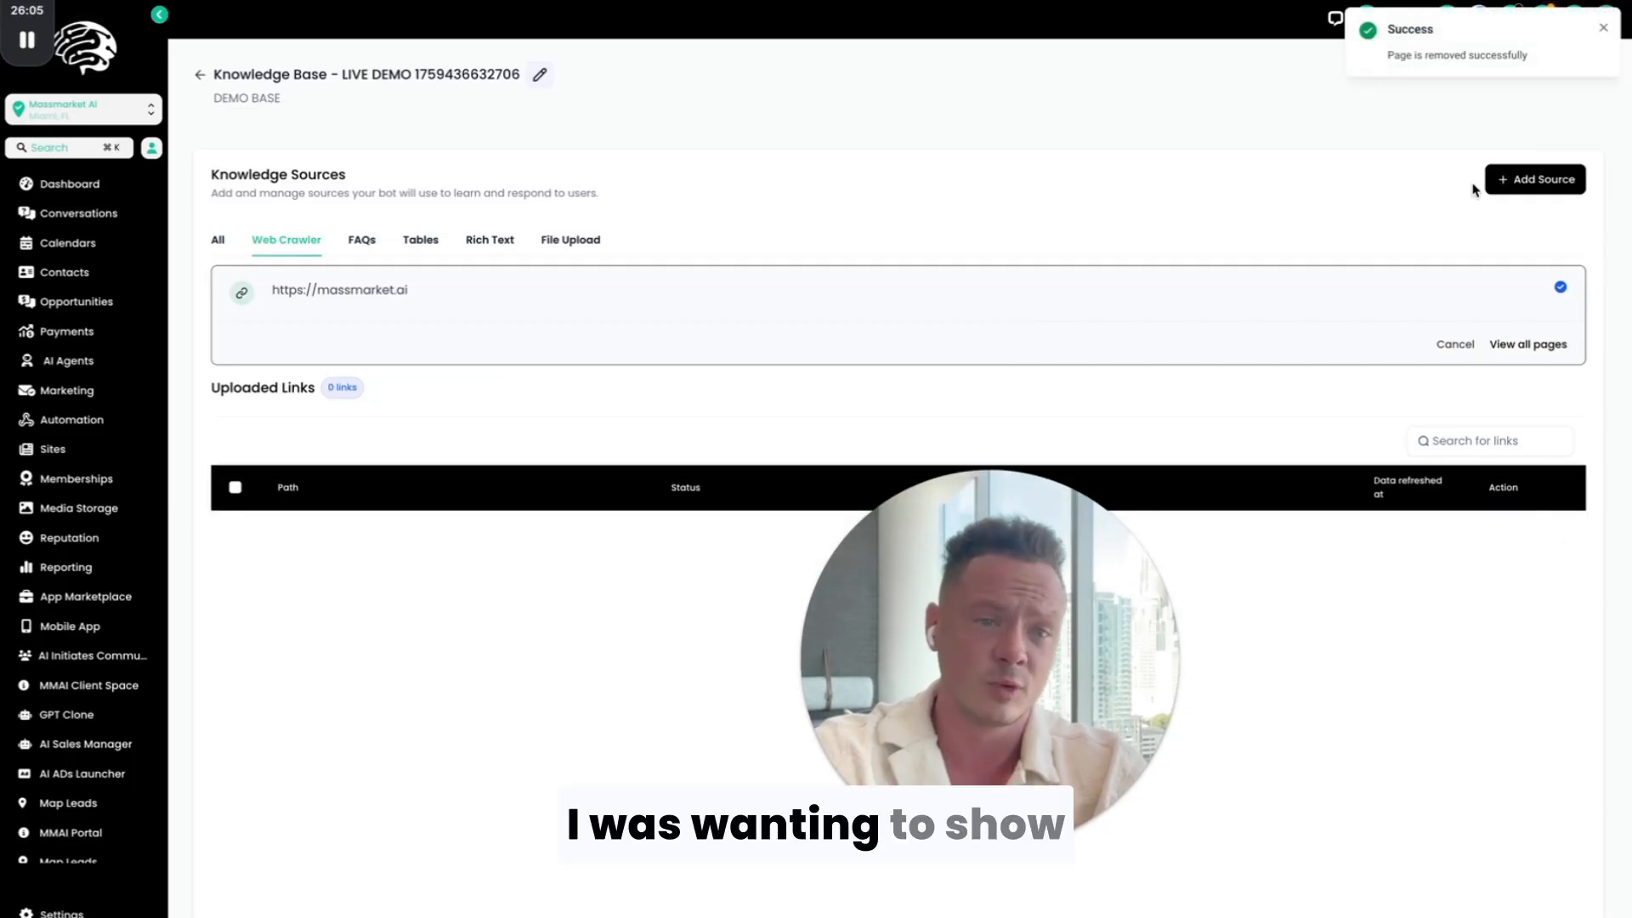
pyautogui.click(1604, 29)
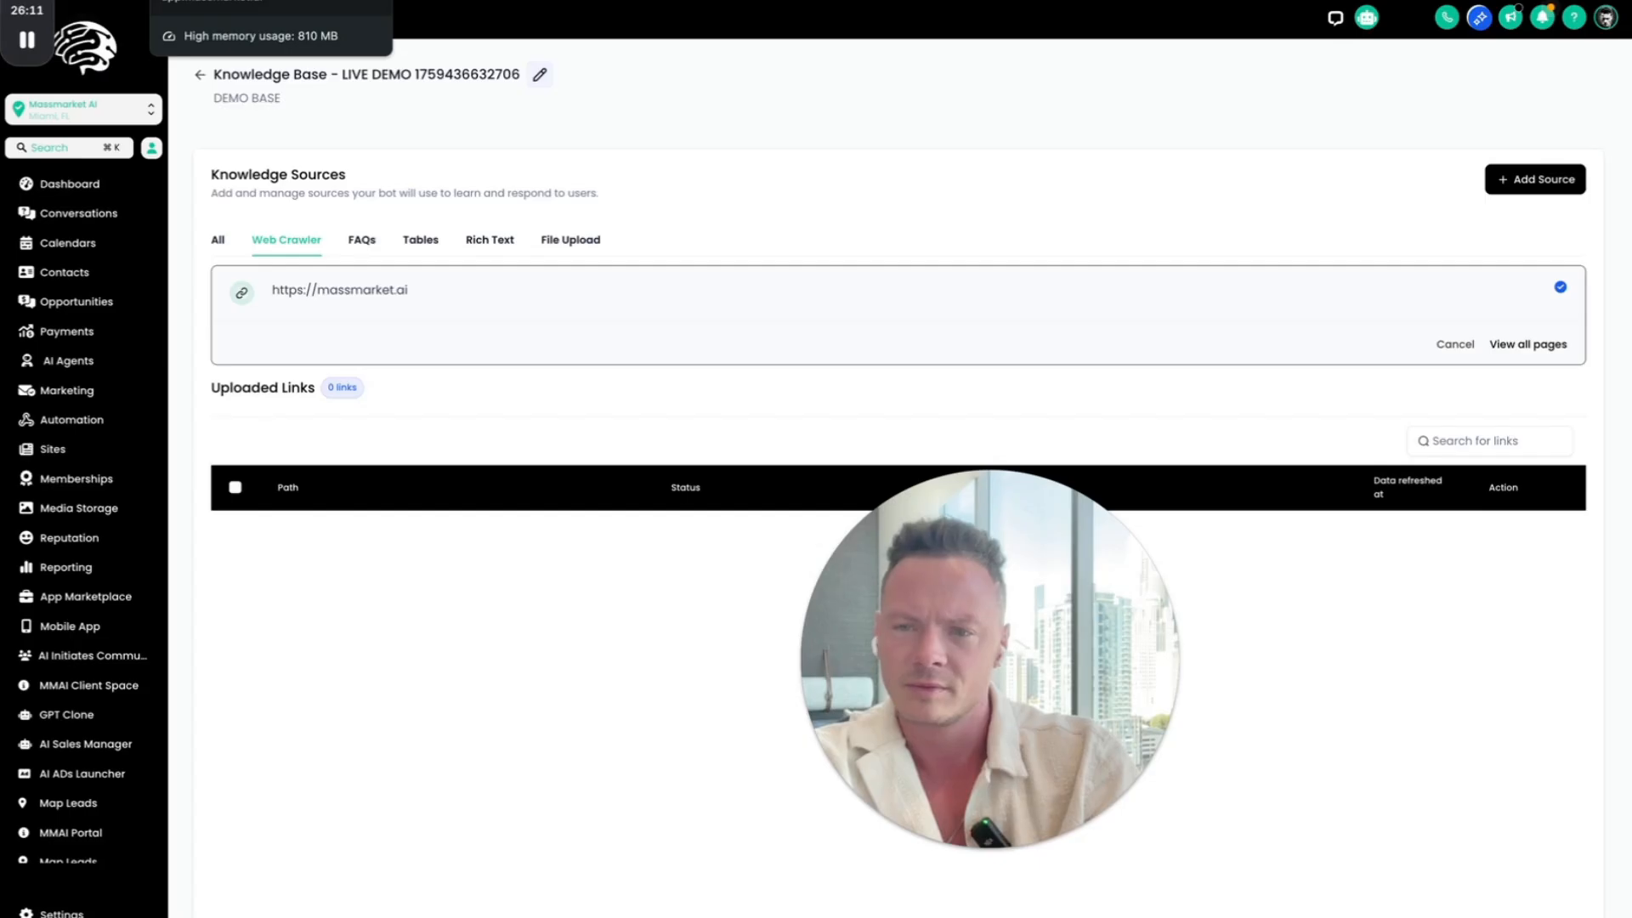
pyautogui.click(230, 1)
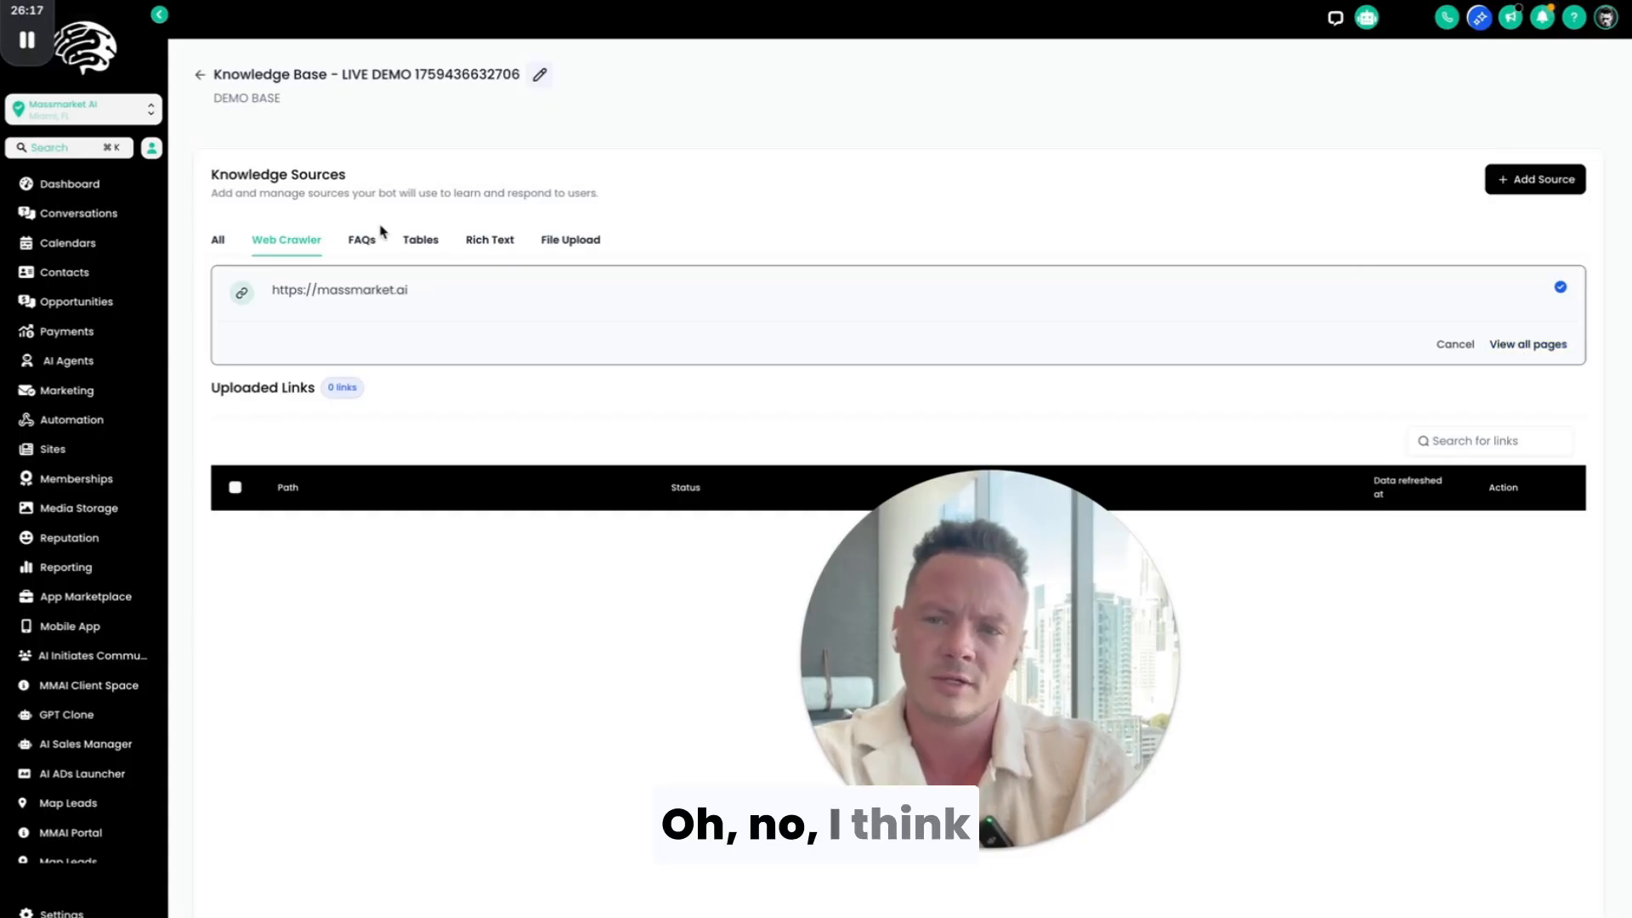
pyautogui.click(290, 242)
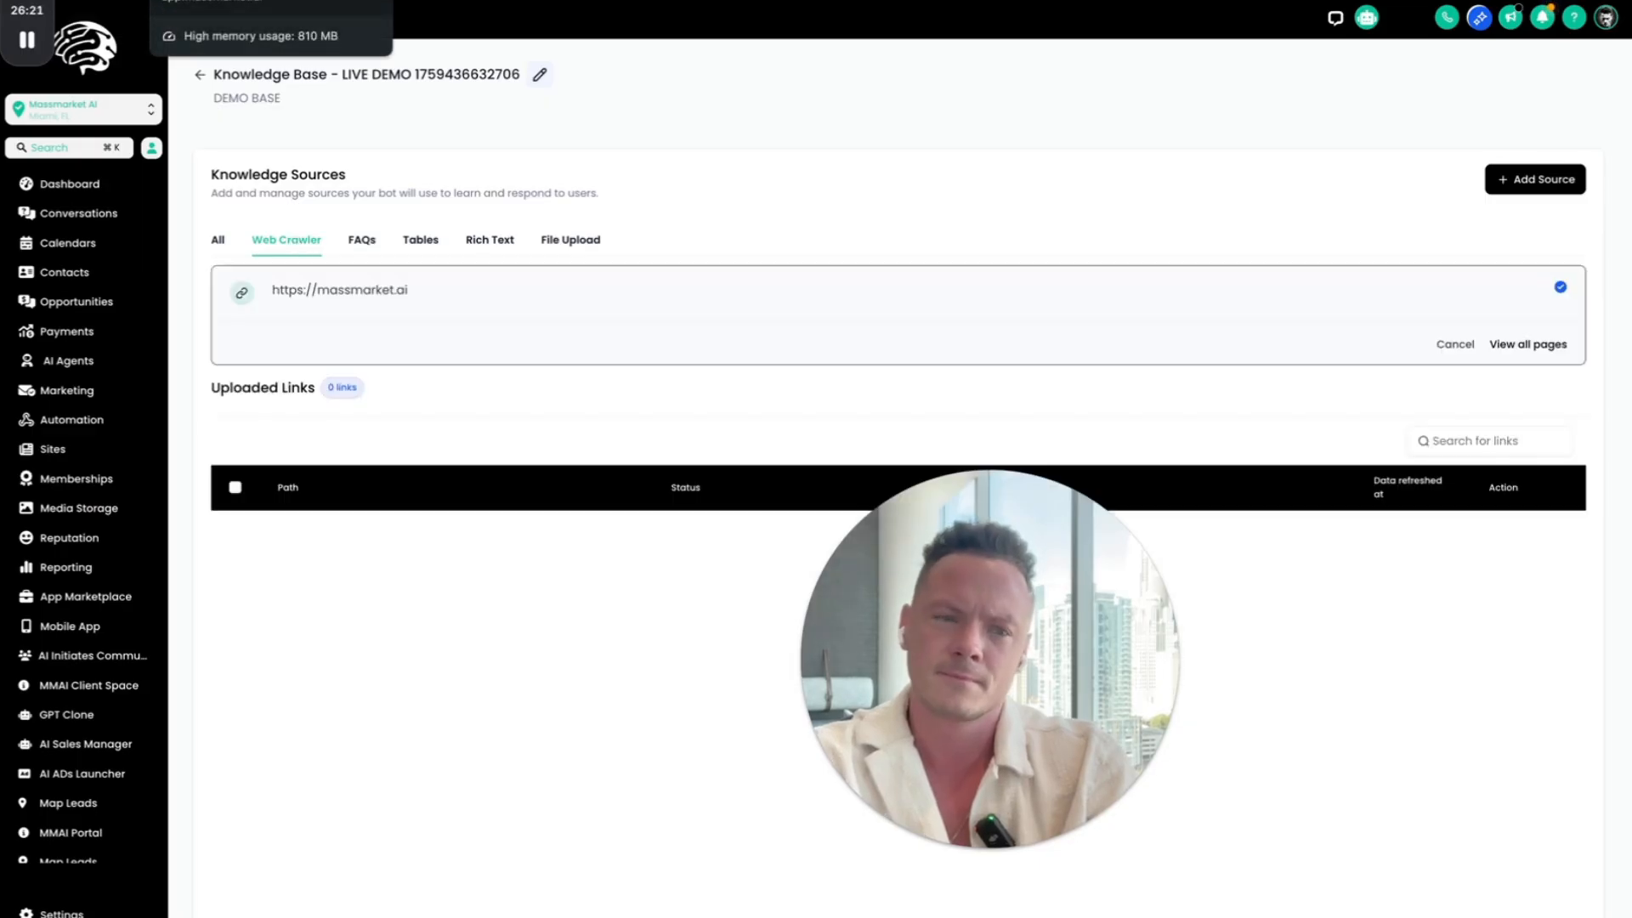
pyautogui.click(1537, 352)
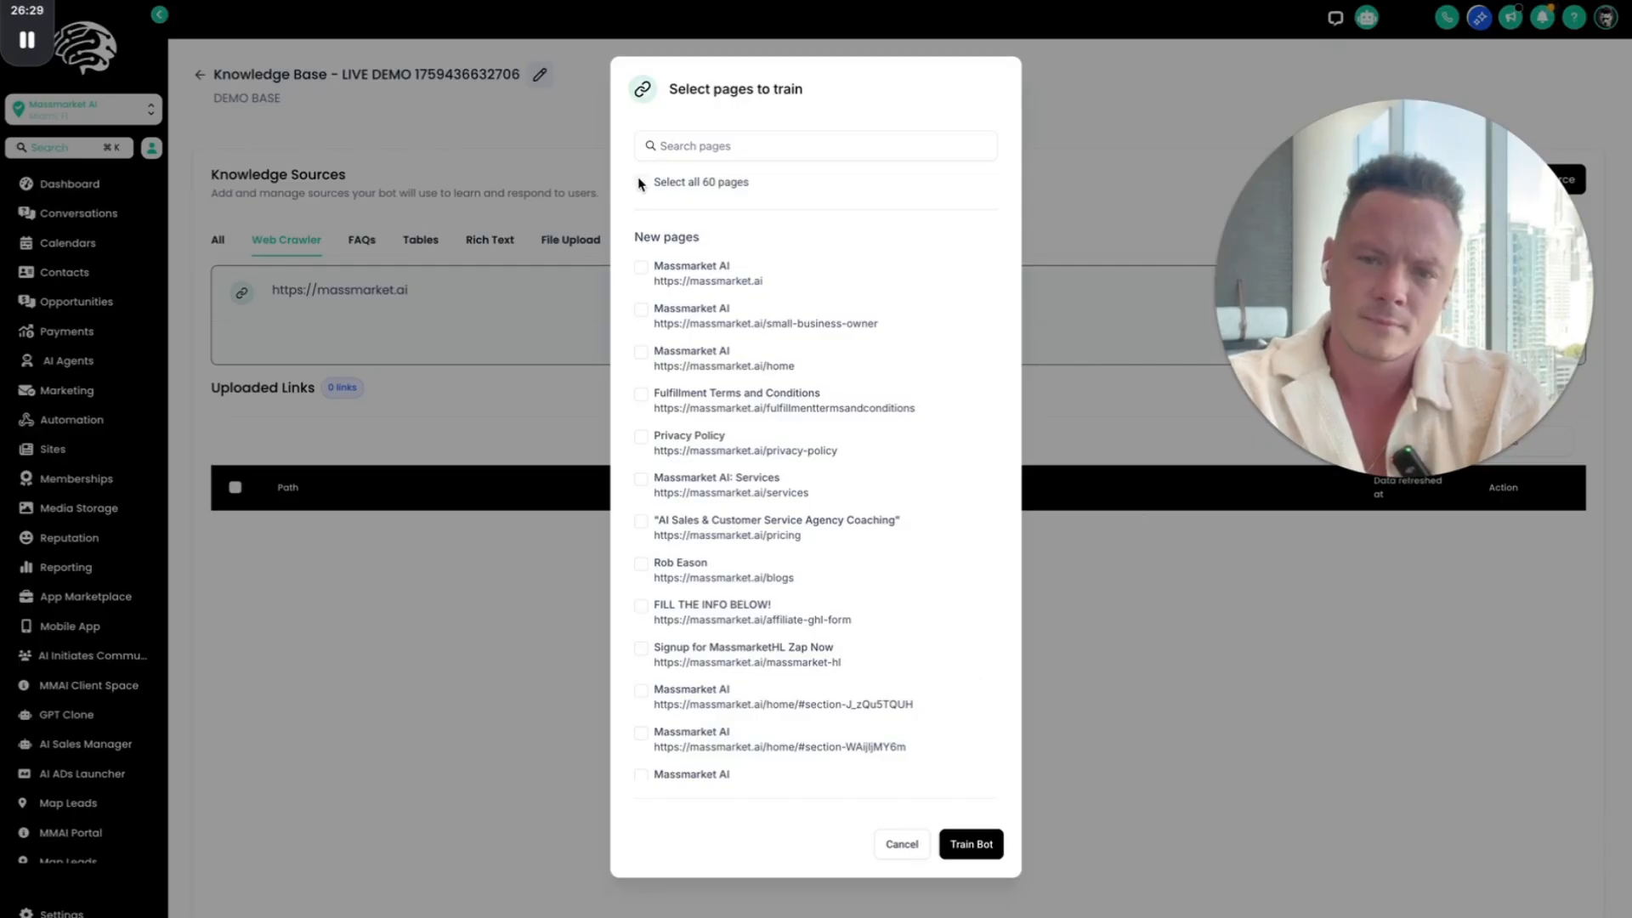
pyautogui.click(653, 148)
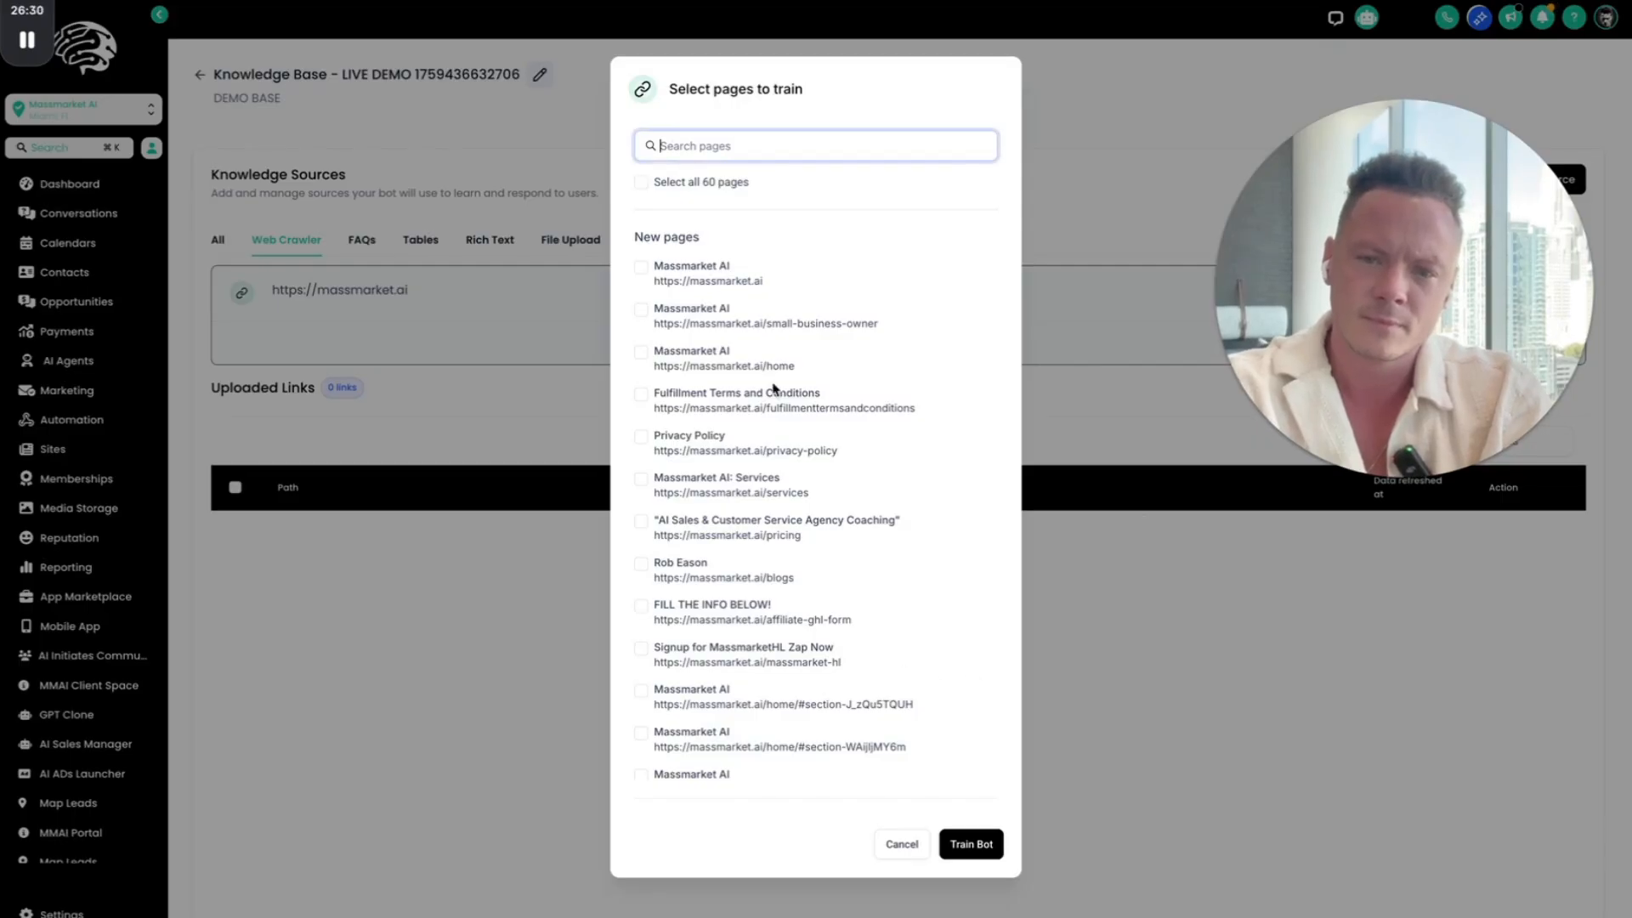
pyautogui.click(641, 183)
# Step: Deselect the blog tag pages from omnichannel support up to digital marketing, leaving server-side tracking selected
pyautogui.scroll(-15, 808, 597)
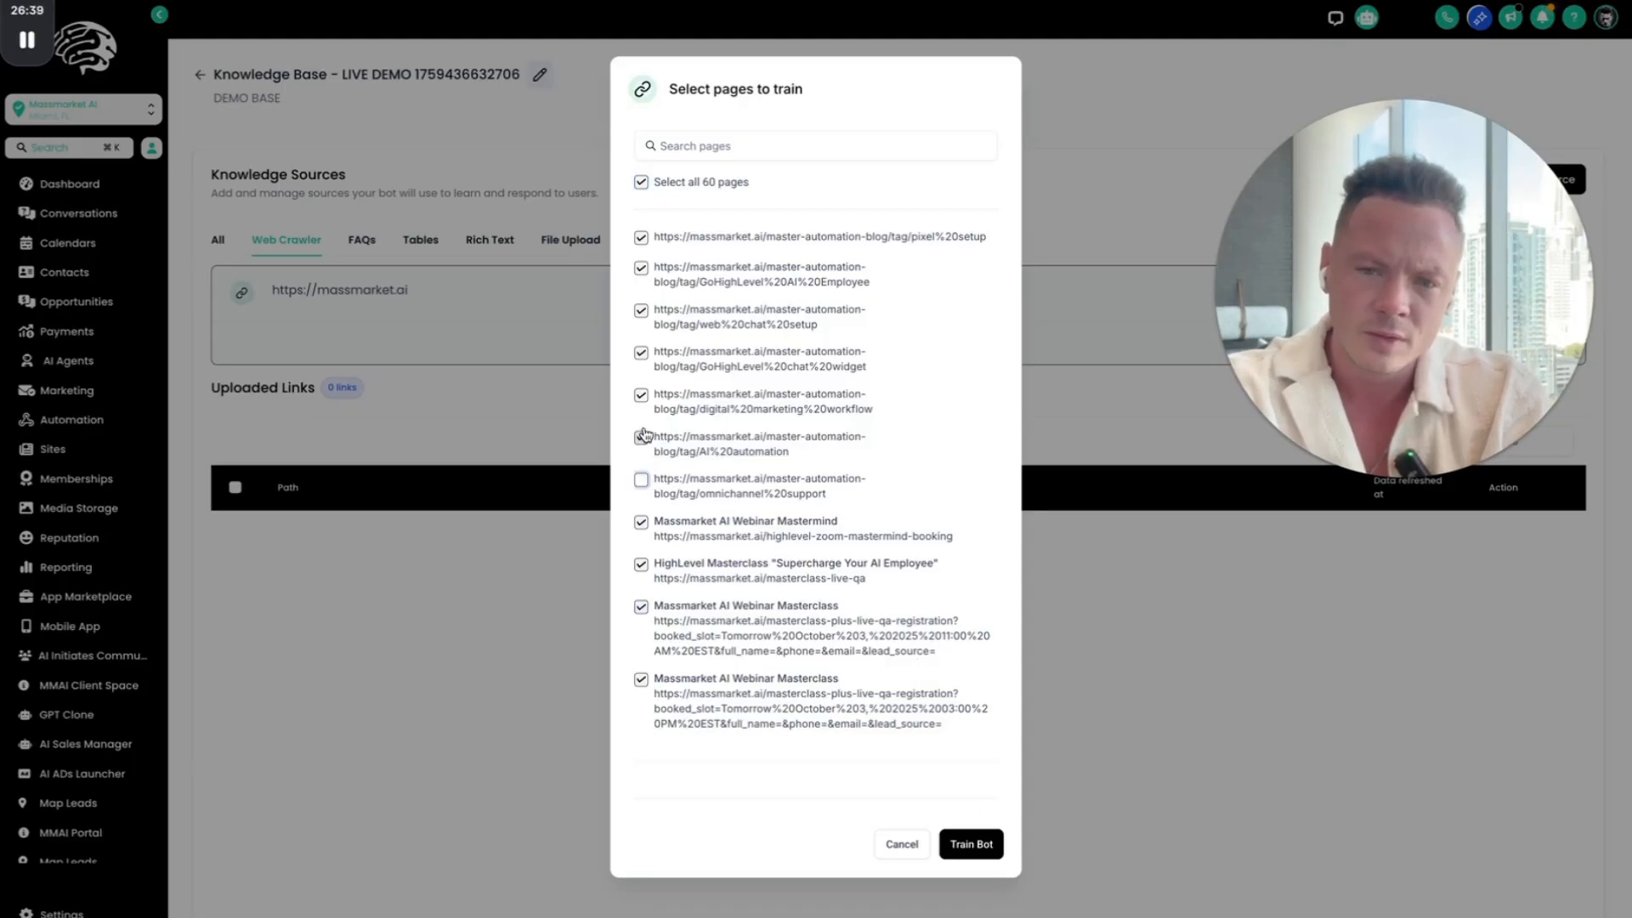
pyautogui.click(642, 437)
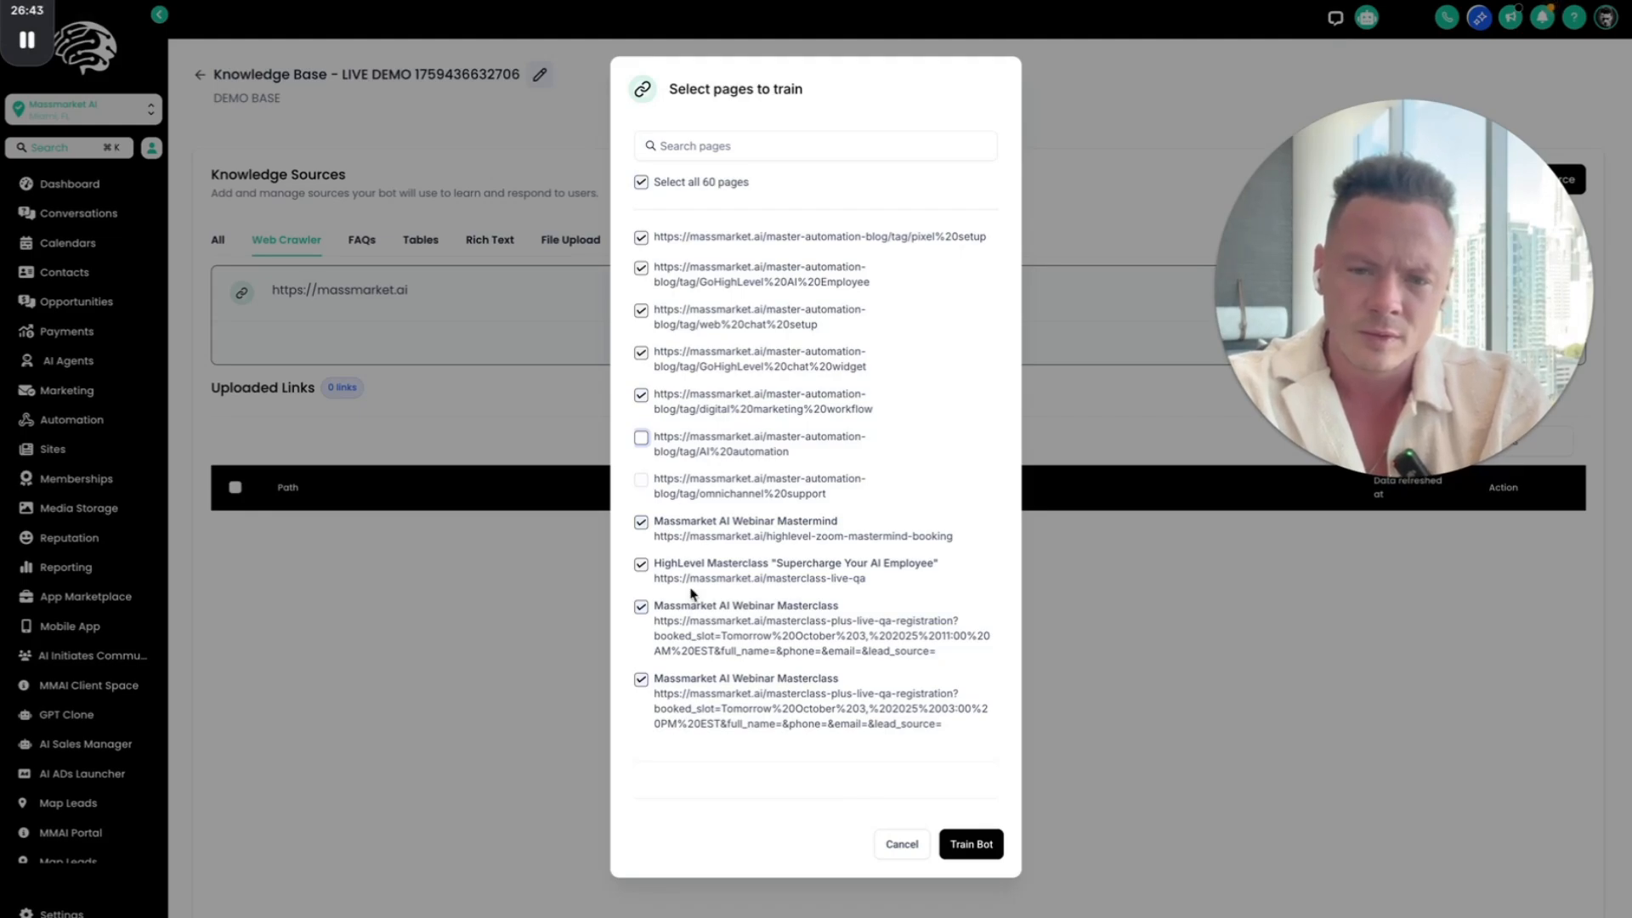
pyautogui.scroll(2, 712, 465)
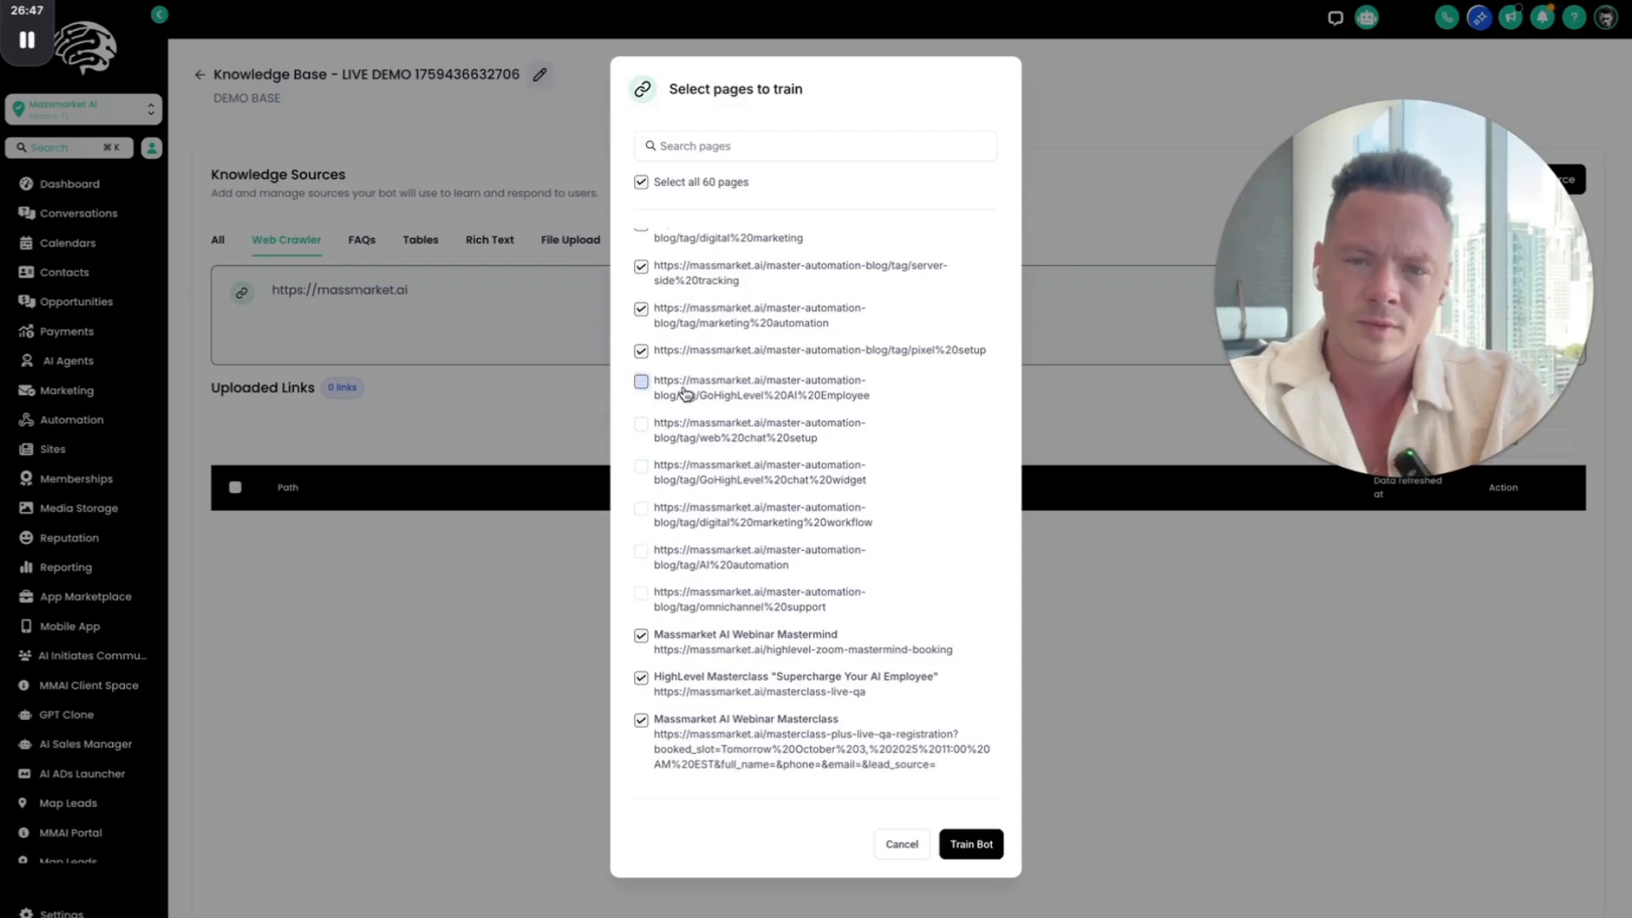
pyautogui.scroll(2, 685, 392)
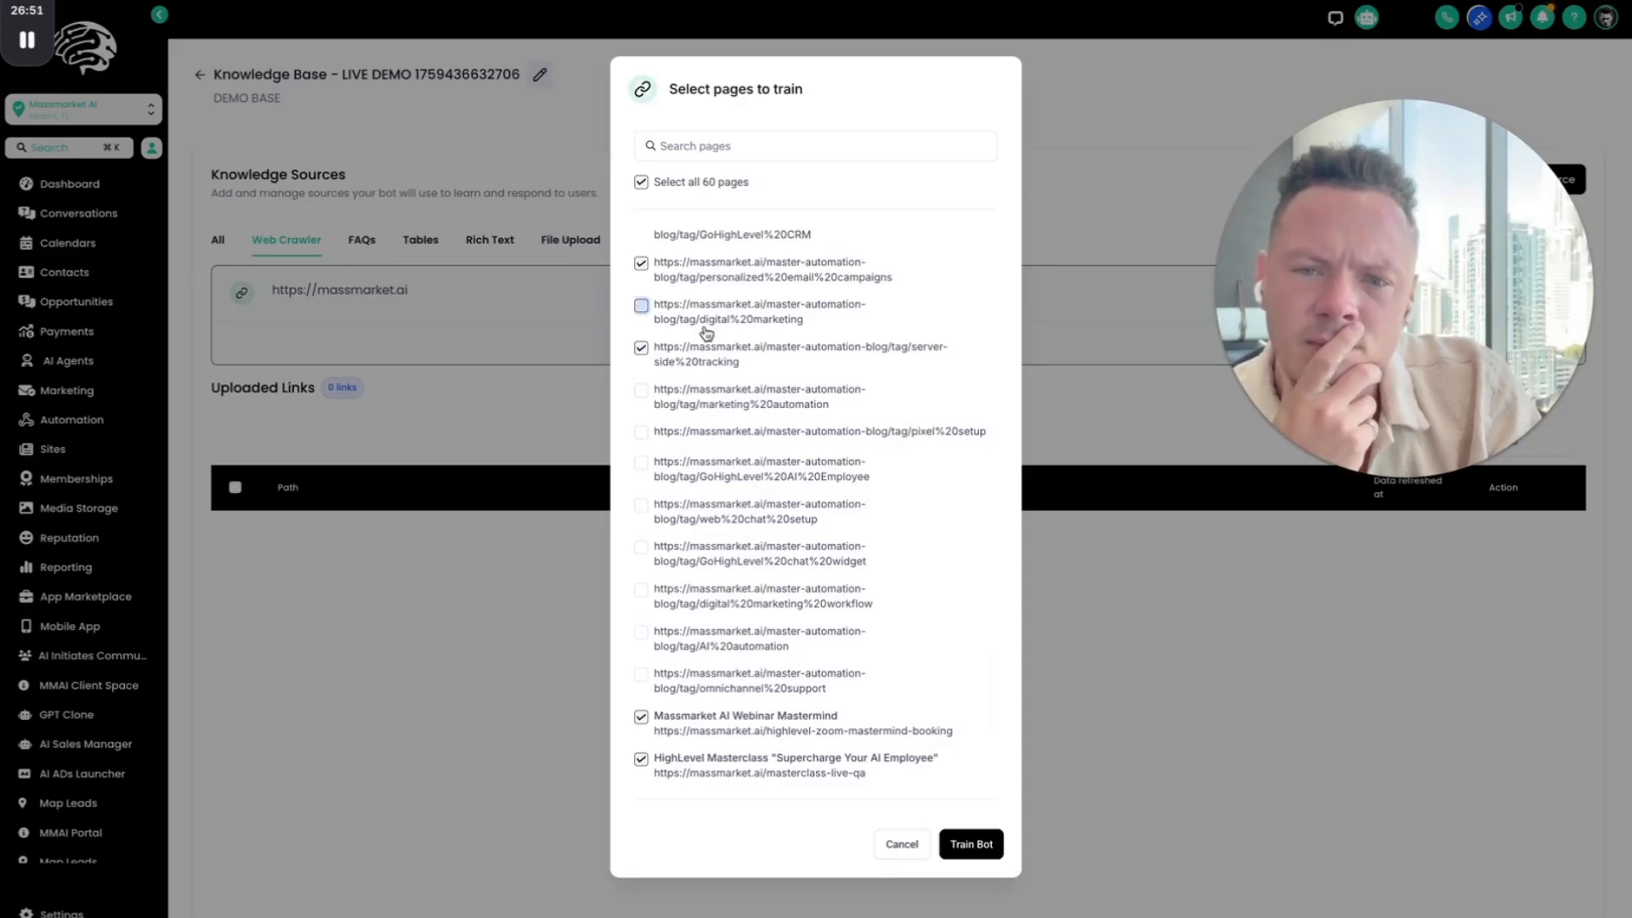
pyautogui.scroll(5, 705, 331)
pyautogui.scroll(15, 705, 333)
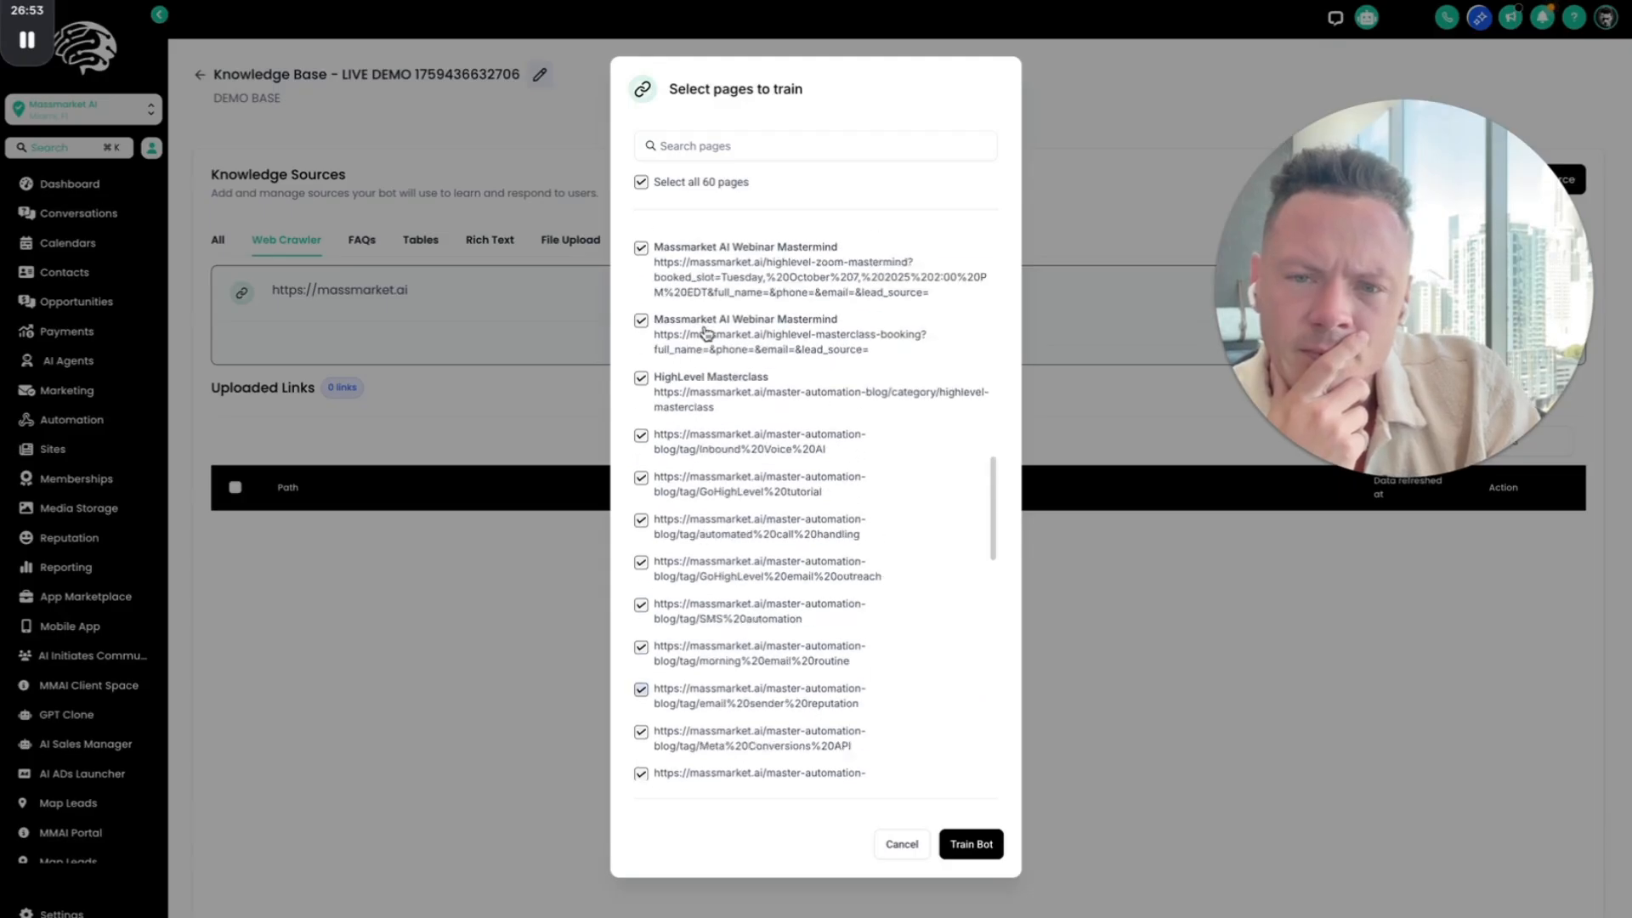
# Step: Deselect the pricing, blogs and affiliate form pages, the home and root section links, and the tcprivacy-policy page
pyautogui.scroll(-1, 699, 396)
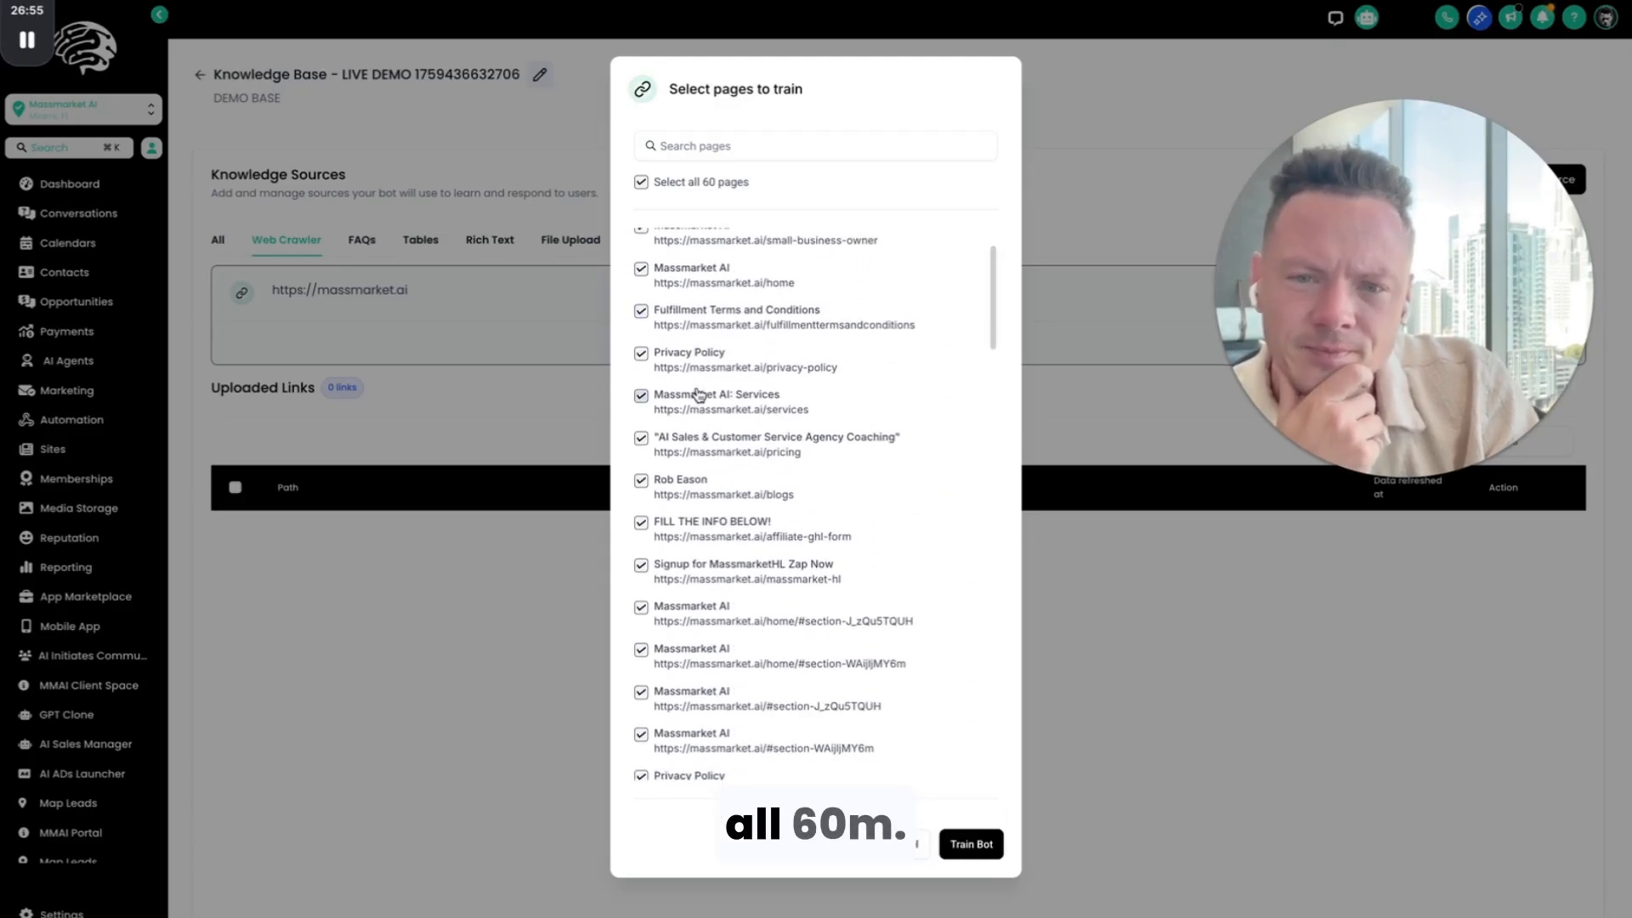
pyautogui.scroll(1, 723, 337)
pyautogui.scroll(-5, 723, 337)
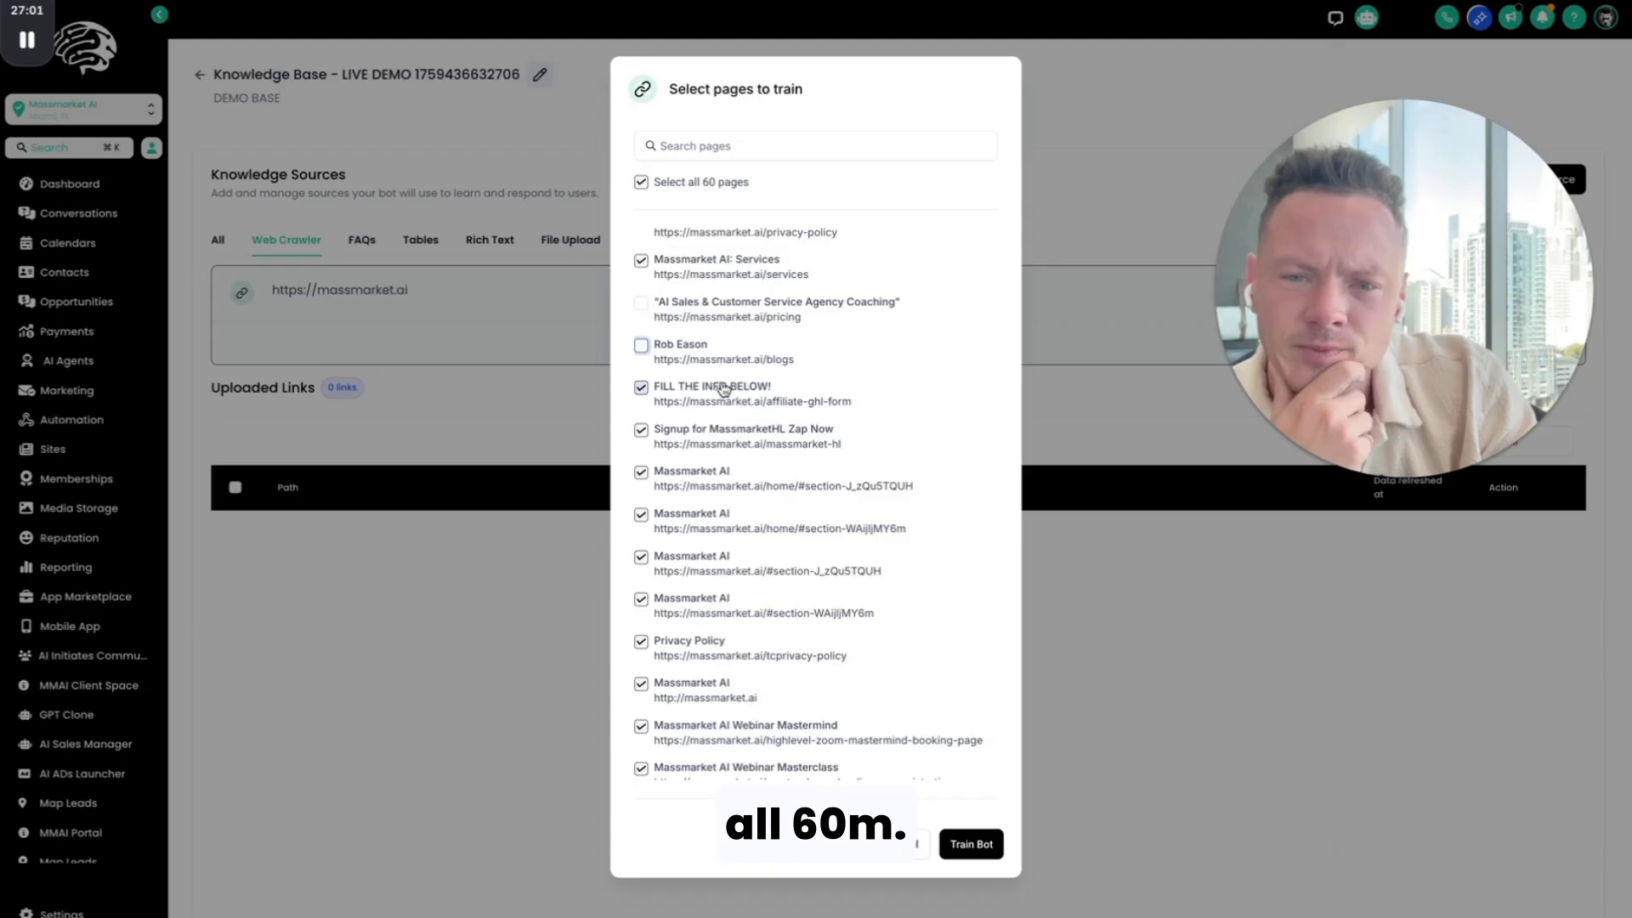
pyautogui.click(713, 435)
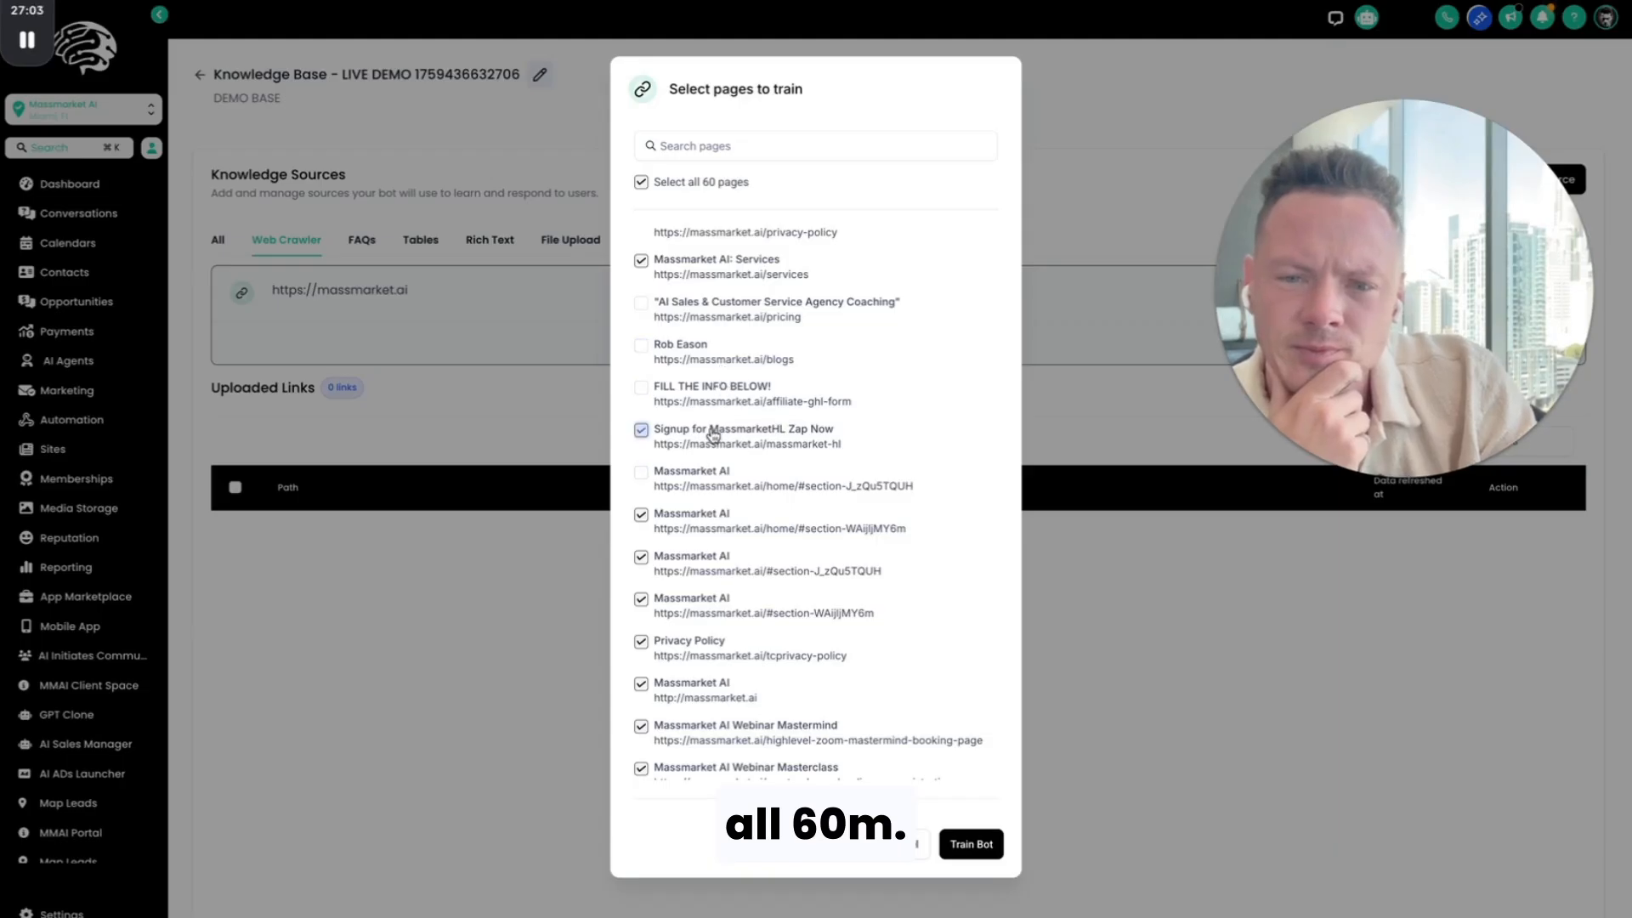
pyautogui.scroll(-3, 706, 533)
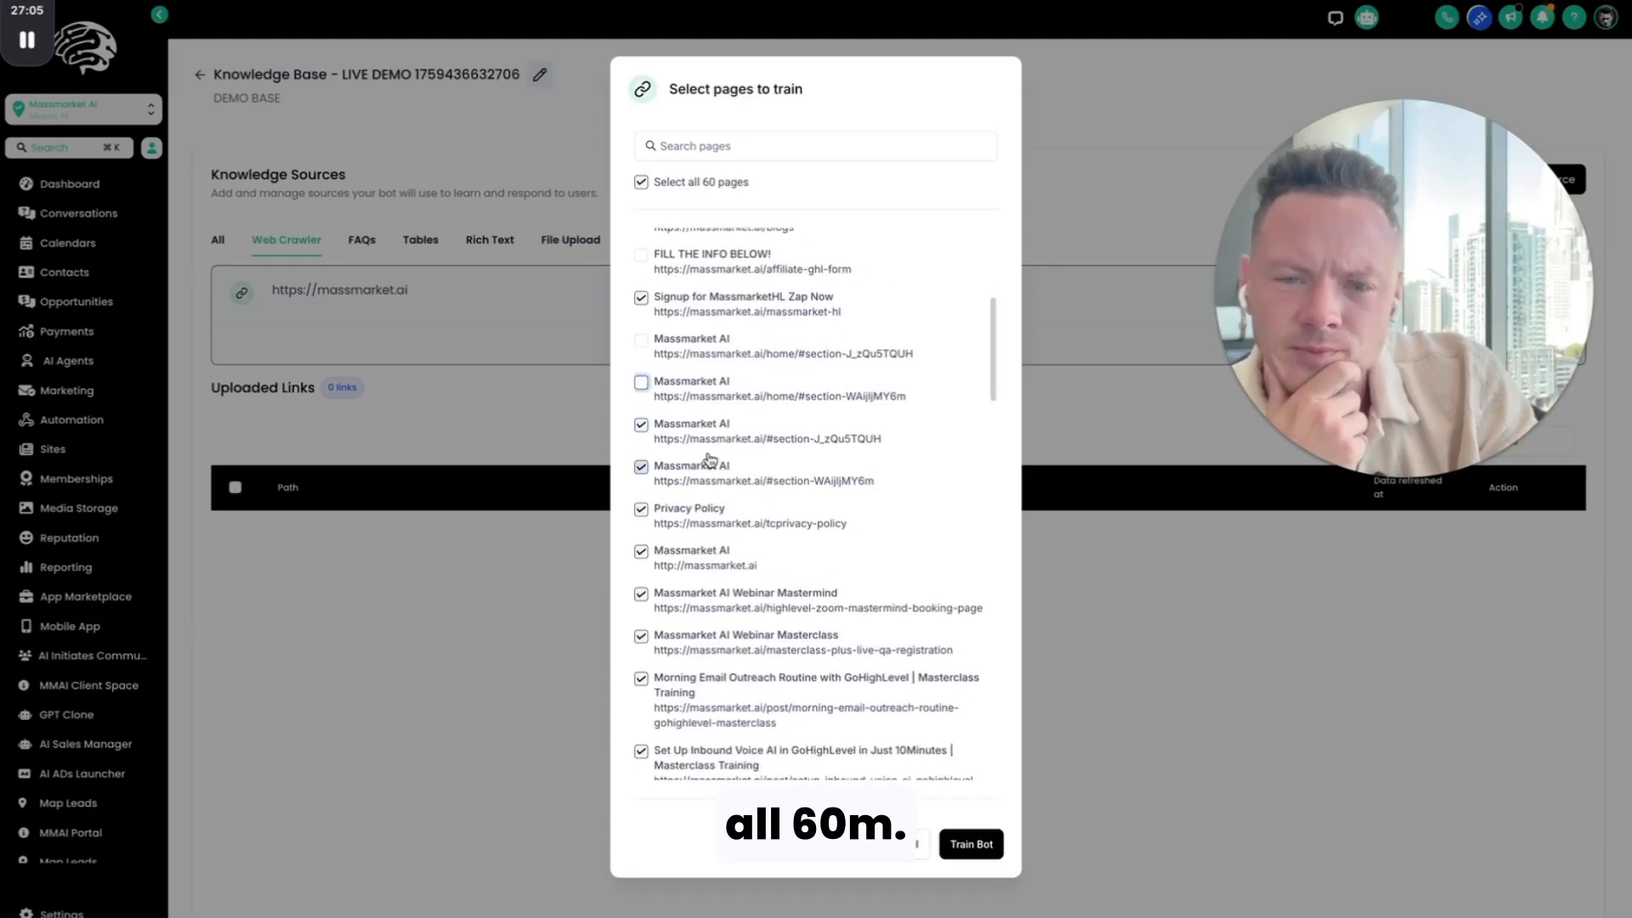
pyautogui.scroll(-5, 714, 522)
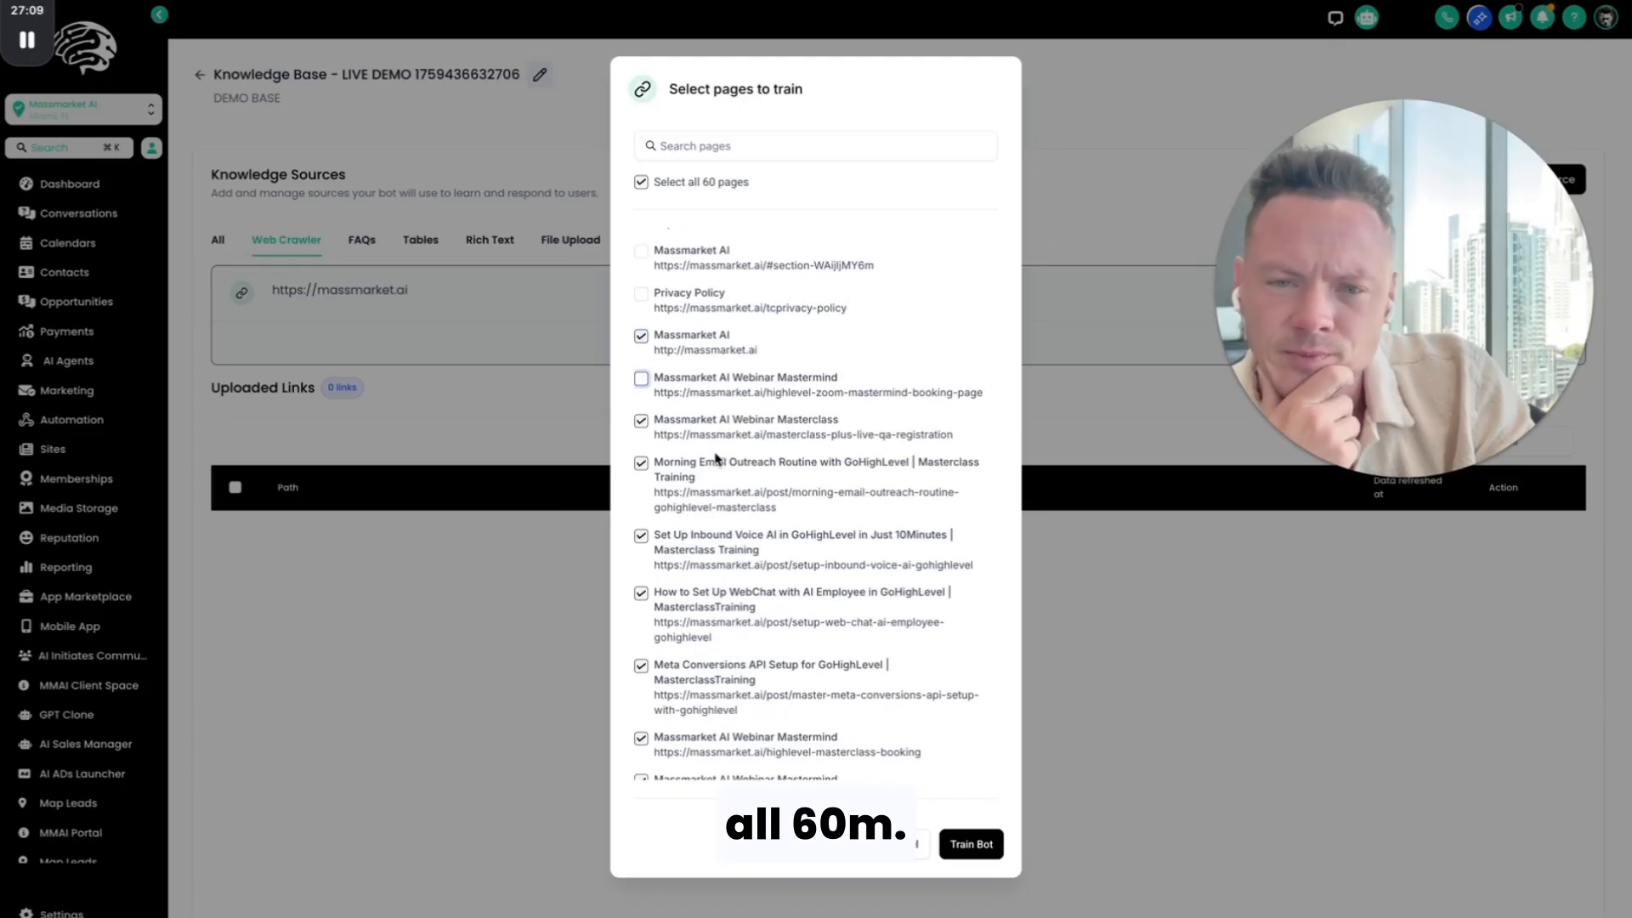
pyautogui.scroll(-3, 716, 459)
pyautogui.click(736, 275)
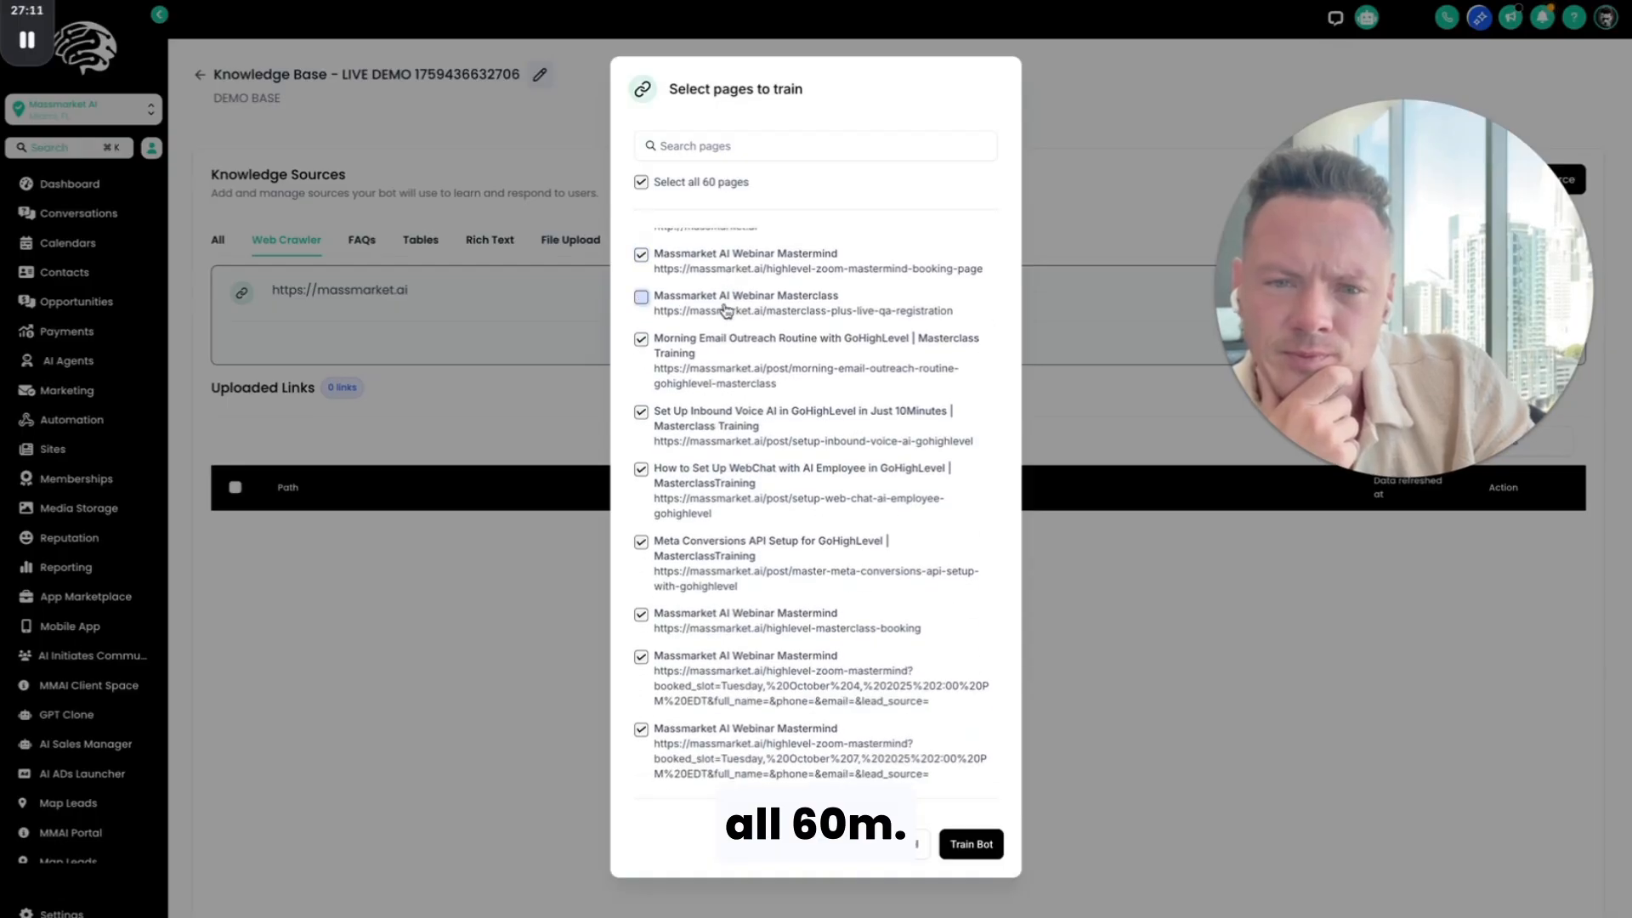
# Step: Deselect the four masterclass training posts, the October 4 and masterclass-booking Webinar Mastermind pages, and the HighLevel Masterclass category page
pyautogui.click(733, 364)
pyautogui.scroll(-2, 733, 363)
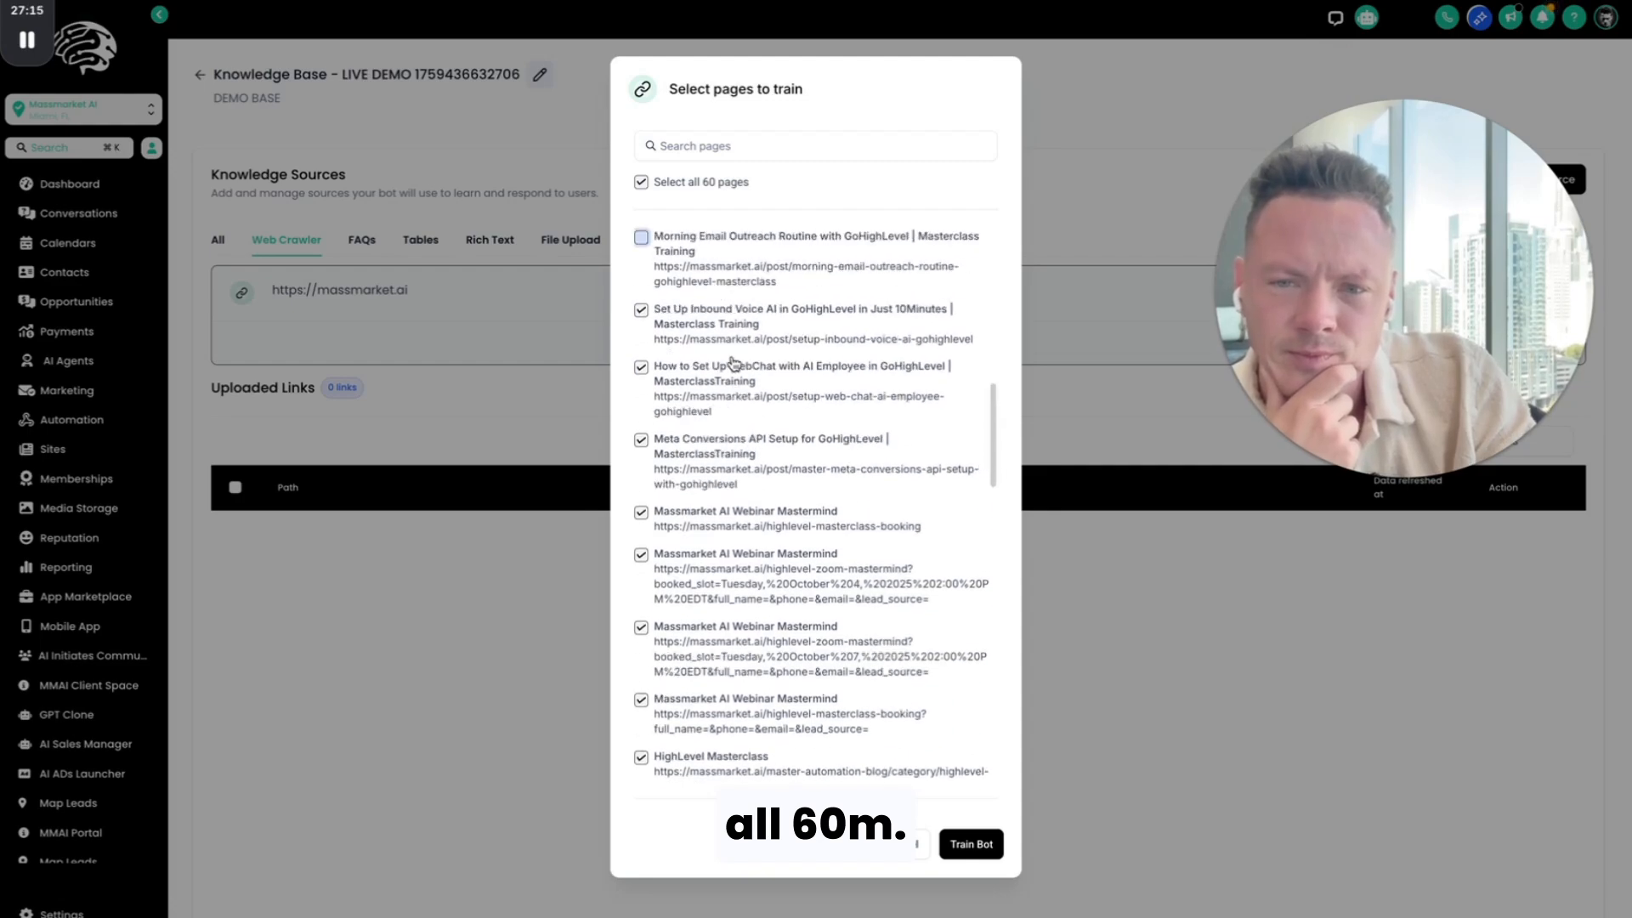
pyautogui.scroll(1, 733, 361)
pyautogui.click(722, 357)
pyautogui.click(720, 403)
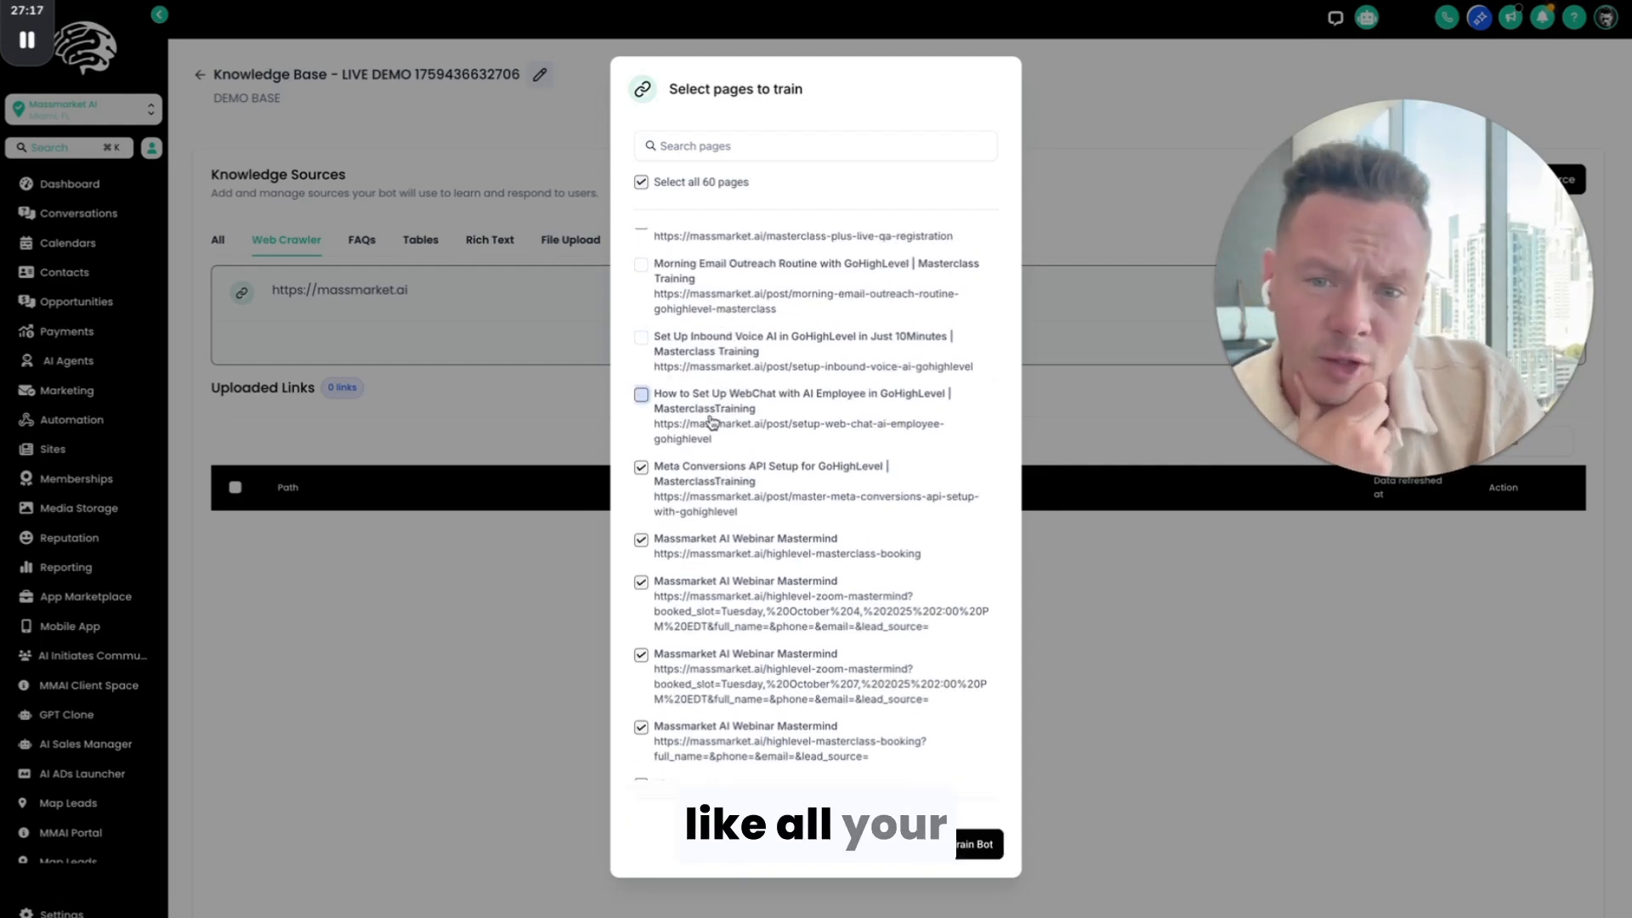
pyautogui.click(721, 480)
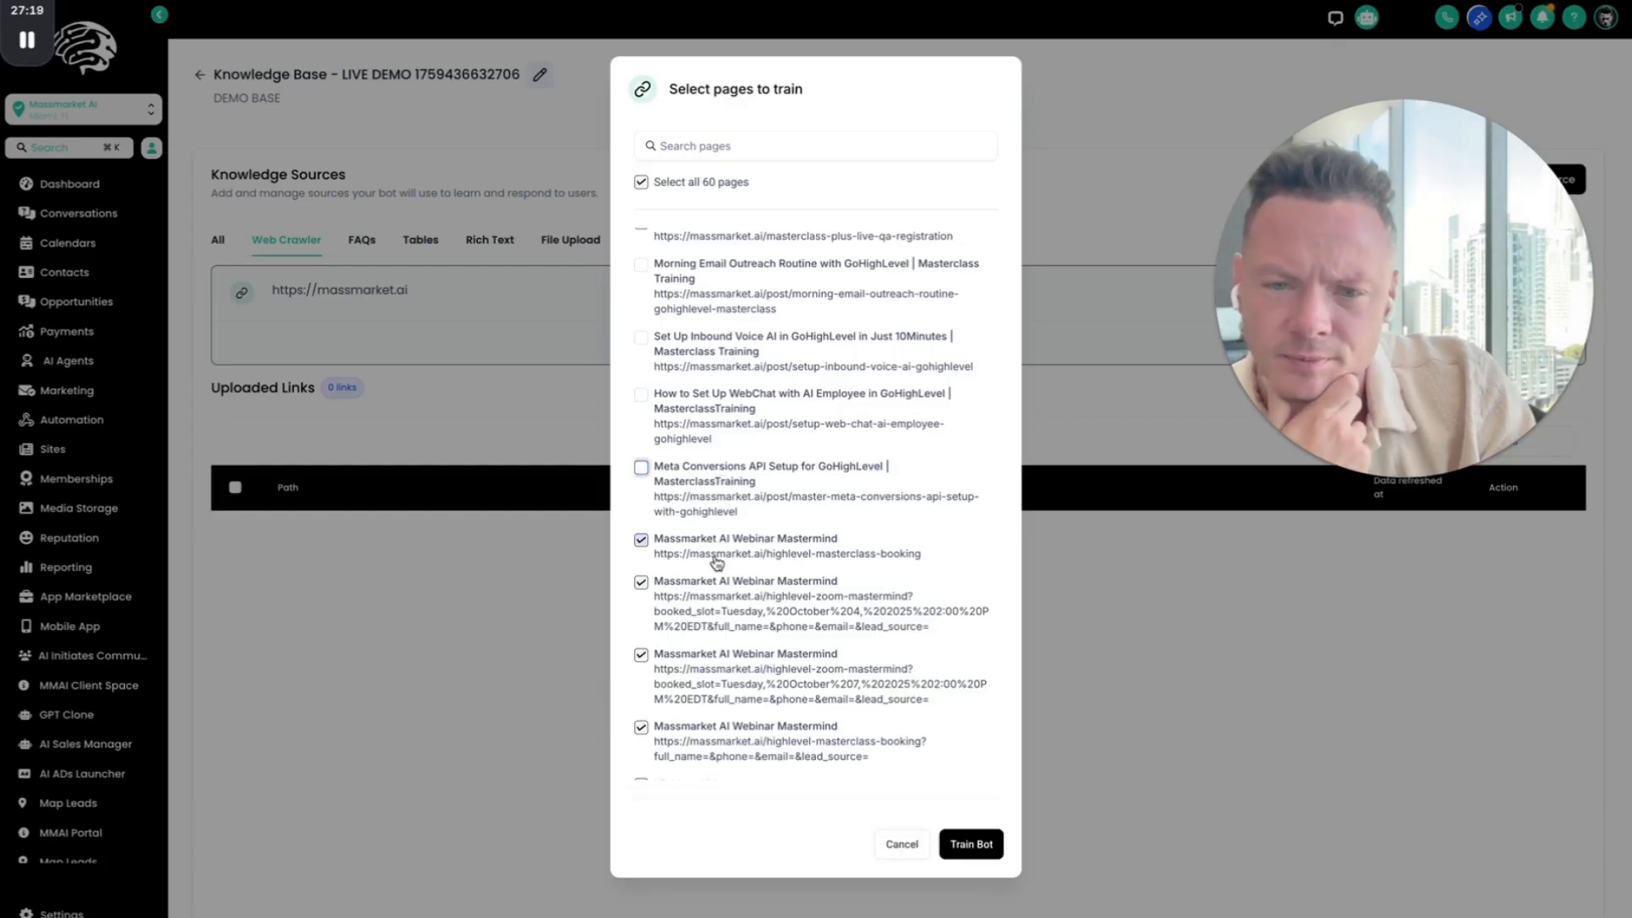
pyautogui.click(717, 561)
pyautogui.click(703, 695)
pyautogui.scroll(-4, 721, 402)
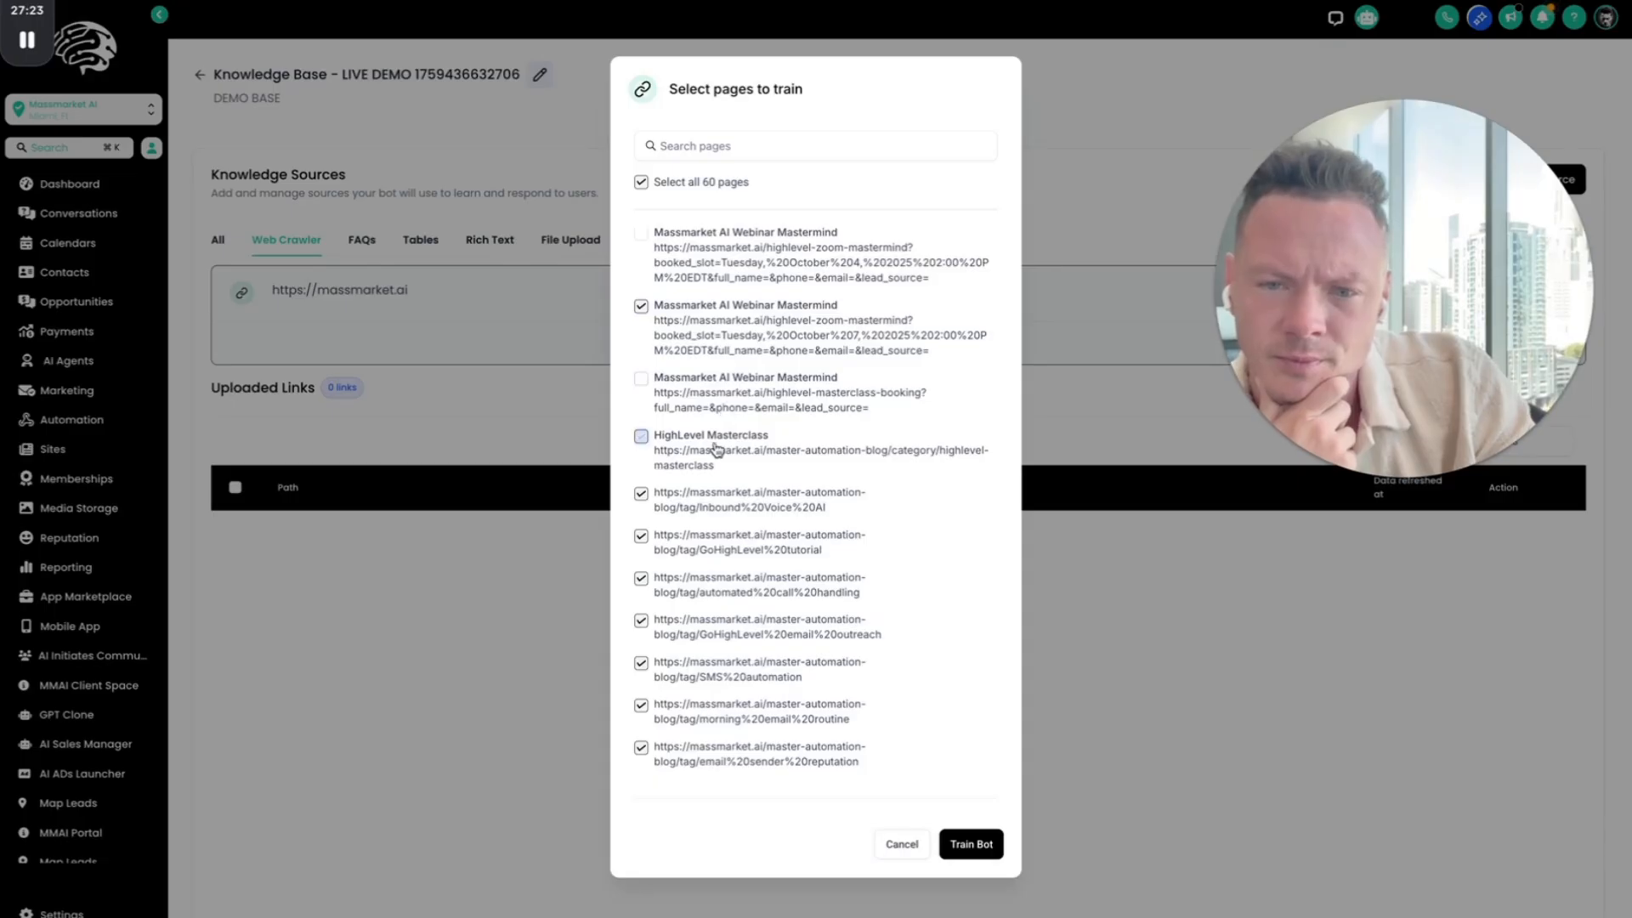
# Step: Deselect the blog tag pages from Inbound Voice AI through omnichannel AI
pyautogui.scroll(-3, 719, 308)
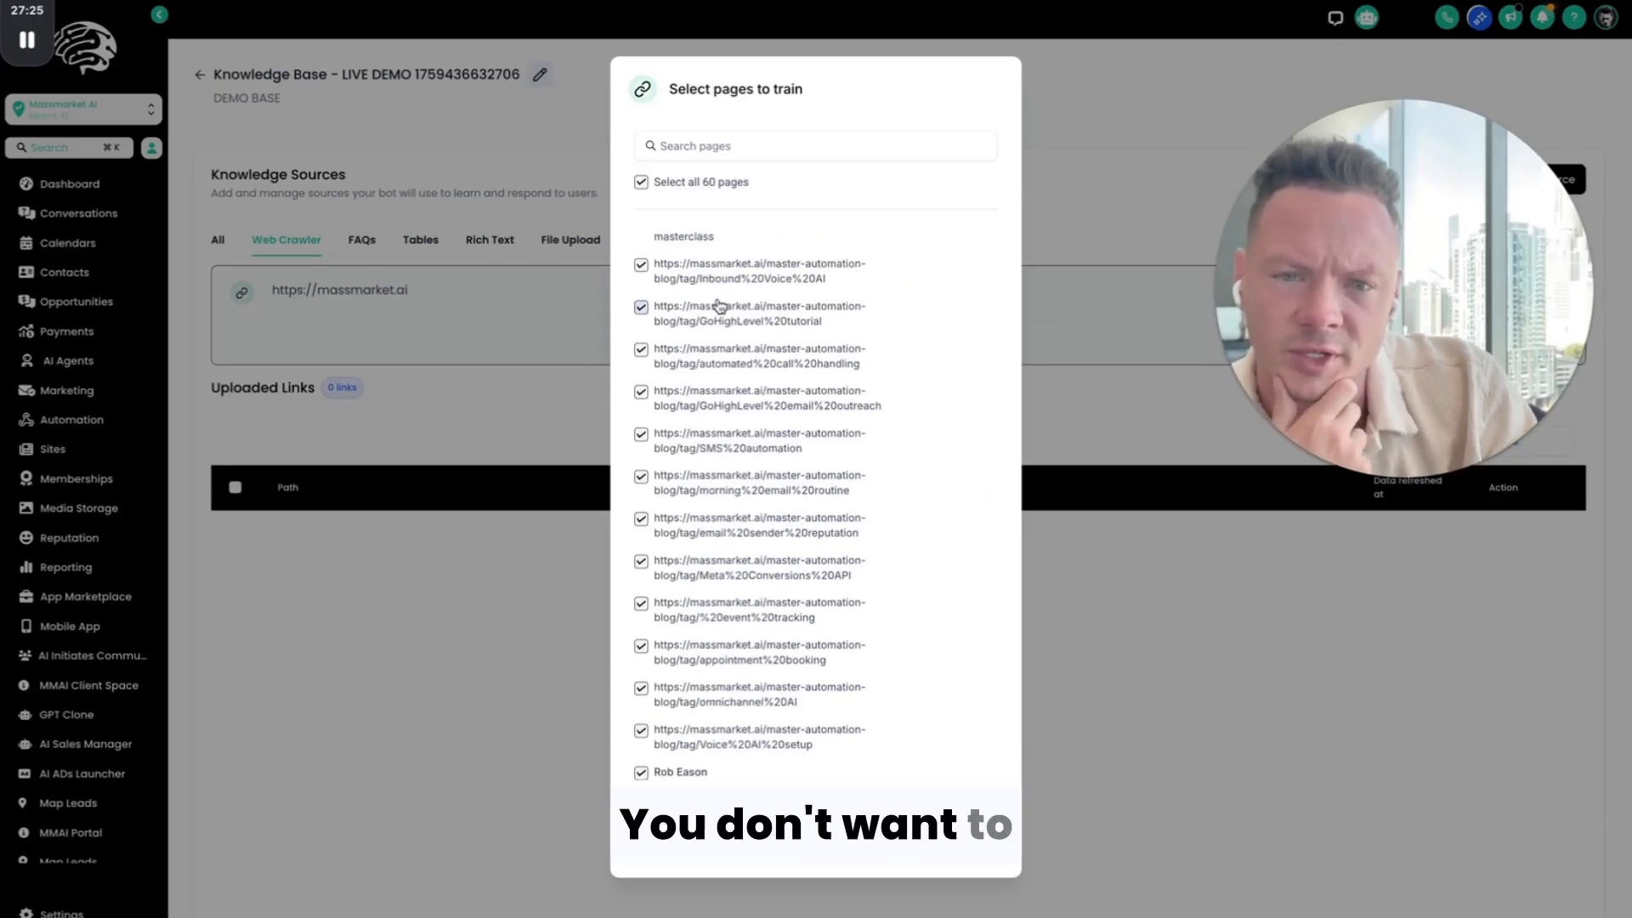
pyautogui.scroll(1, 720, 307)
pyautogui.click(715, 360)
pyautogui.click(716, 391)
pyautogui.click(714, 442)
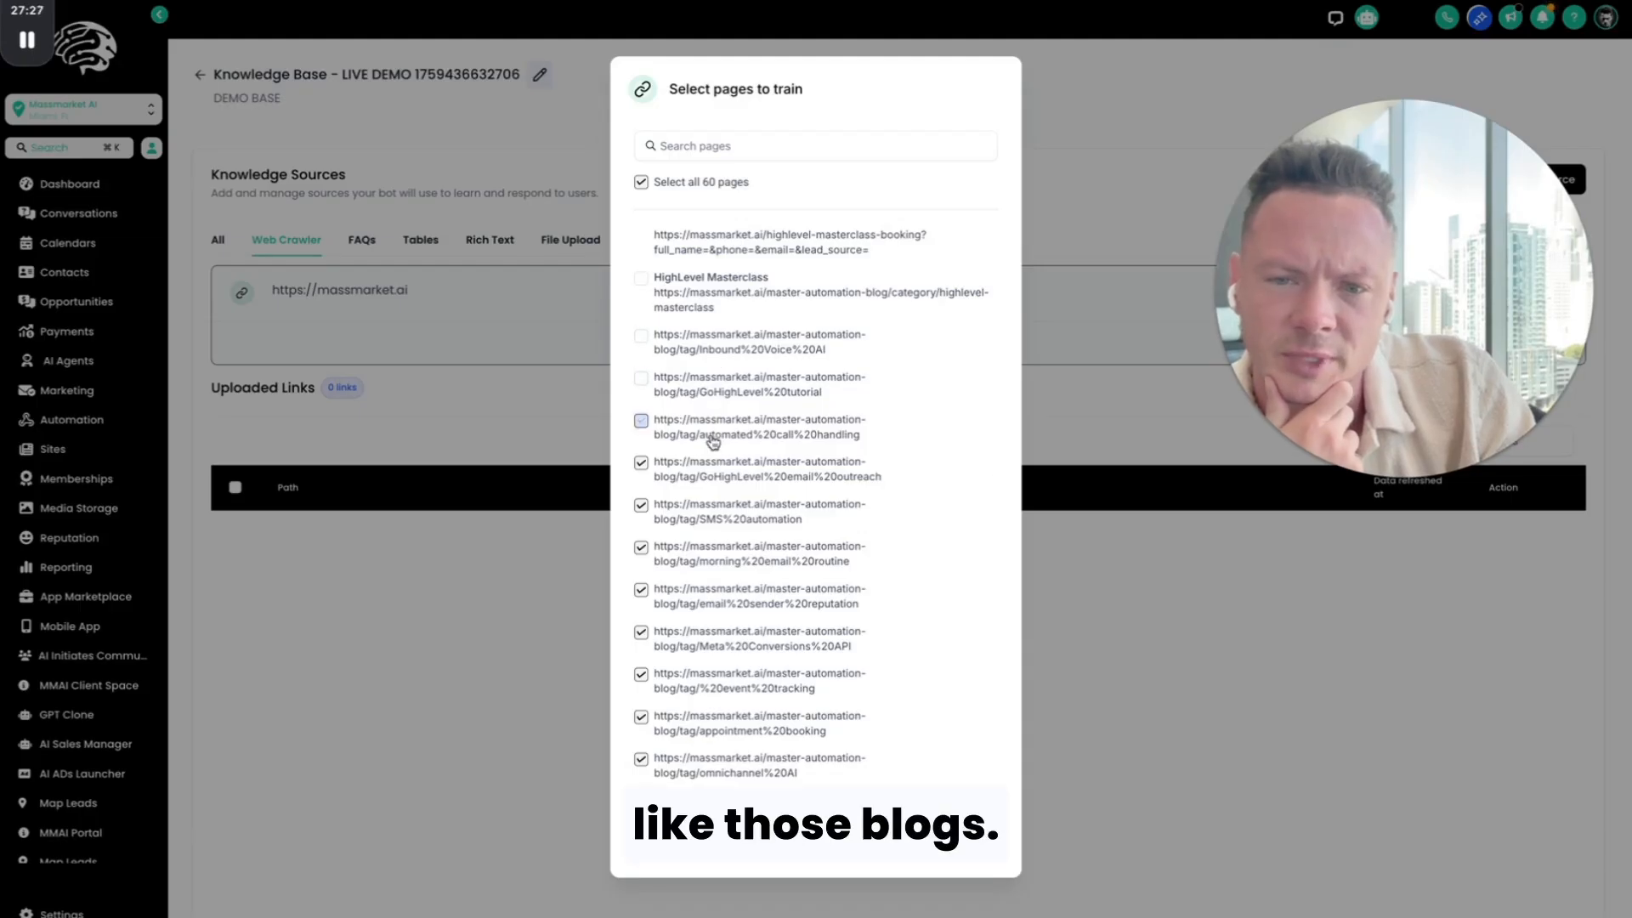
pyautogui.click(714, 484)
pyautogui.click(713, 526)
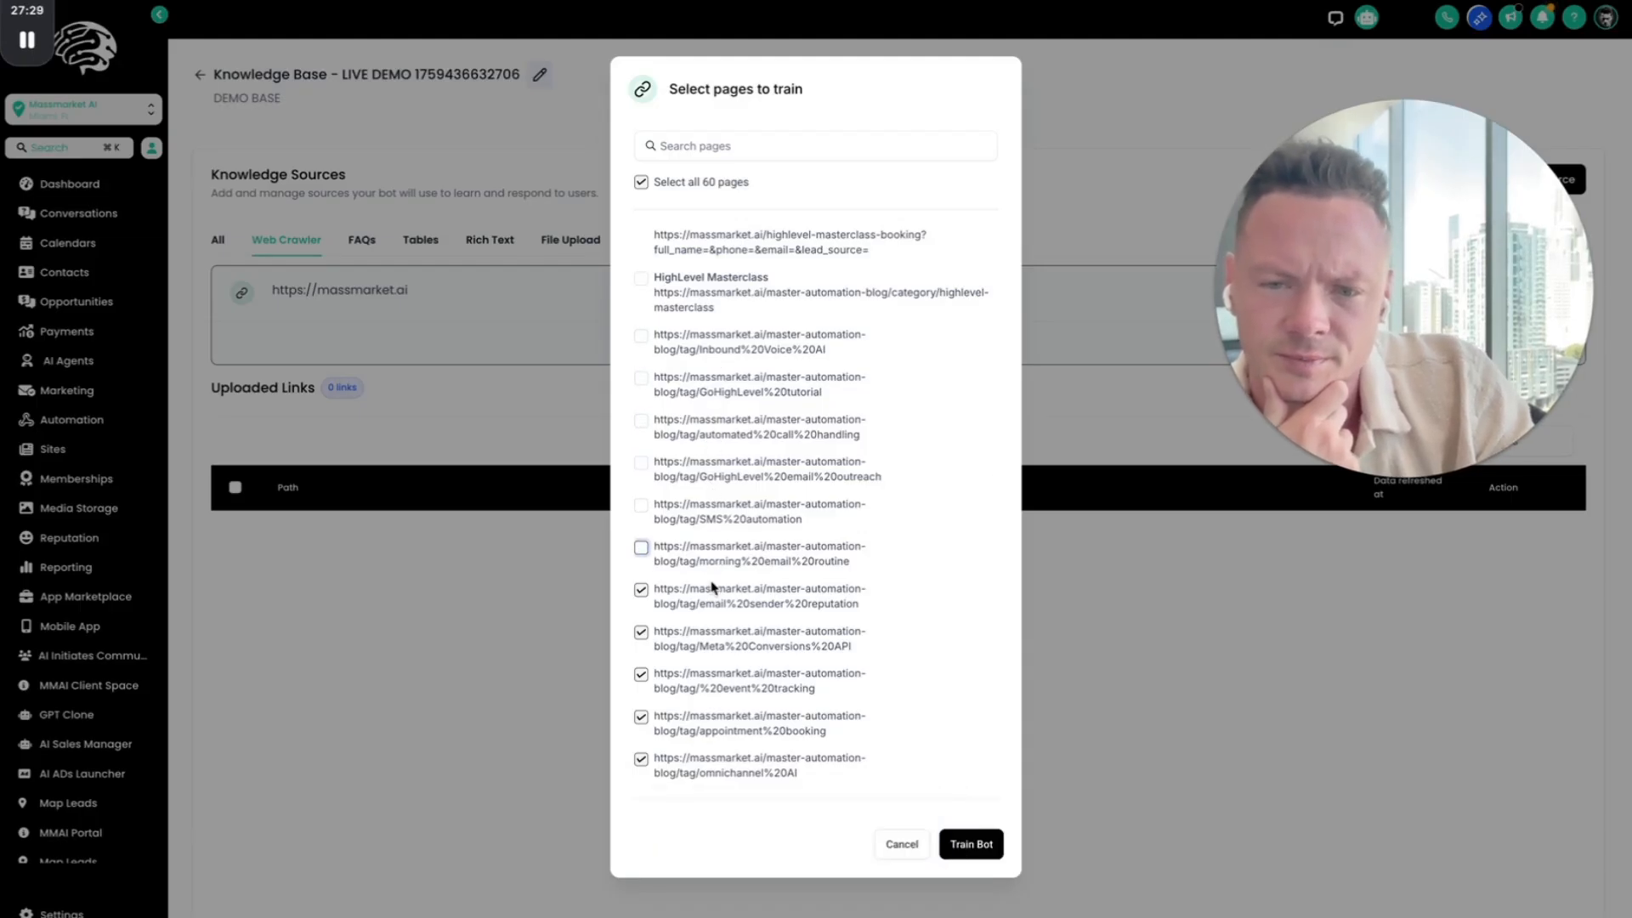
pyautogui.click(718, 768)
# Step: Deselect the blog, author and tag pages from Voice AI setup through personalized email campaigns, and train the bot on the pages left selected
pyautogui.scroll(-4, 718, 768)
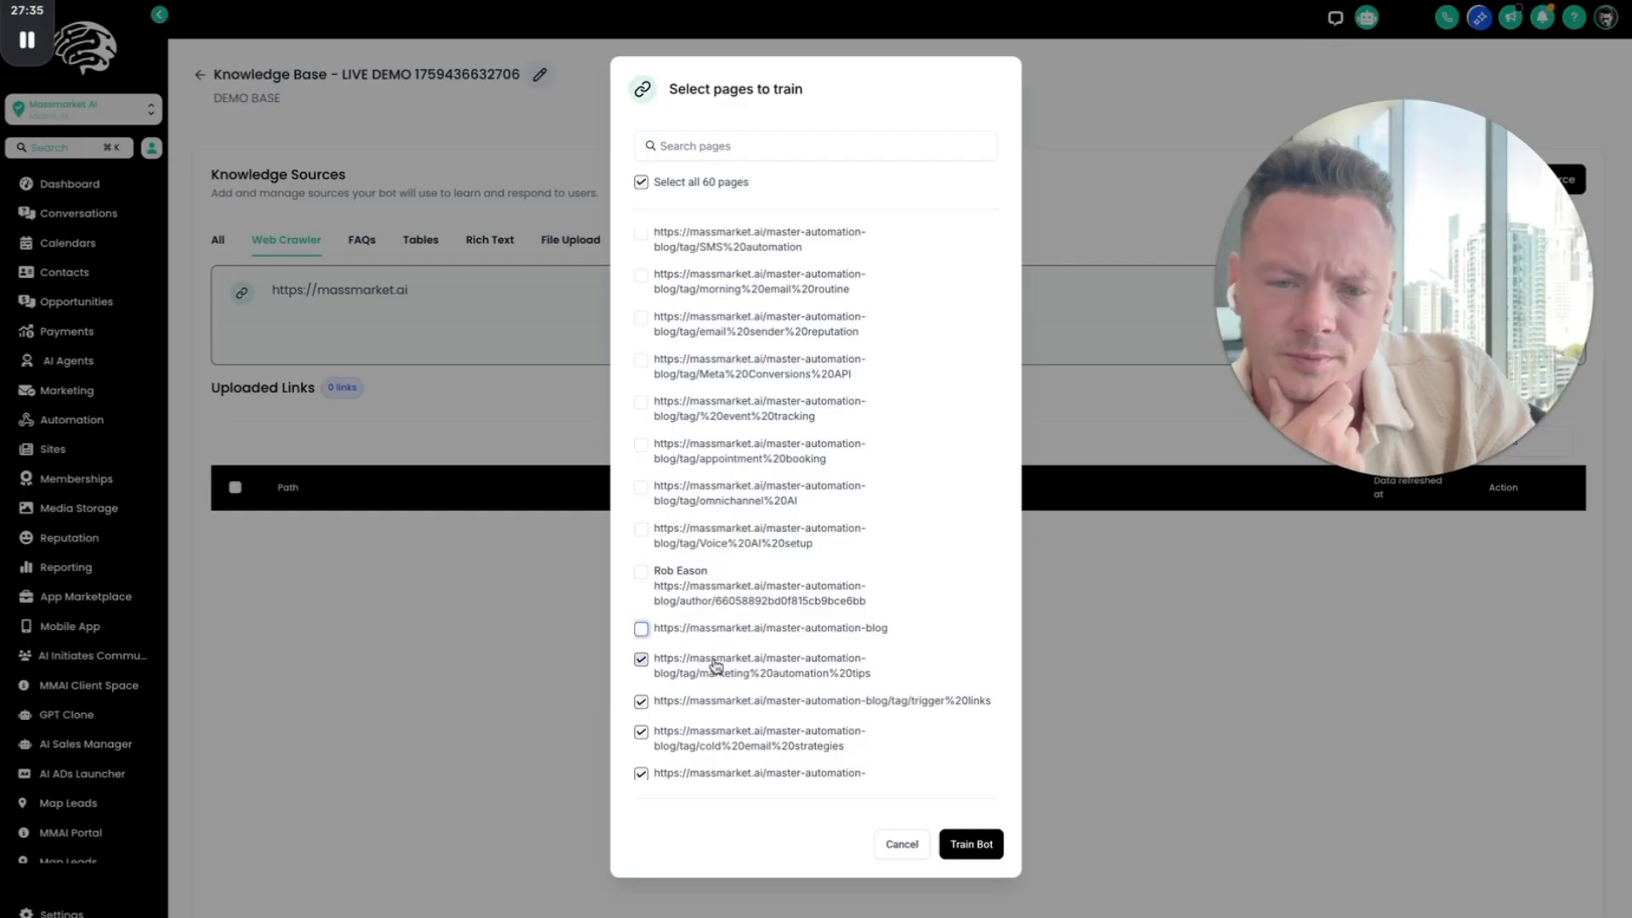
pyautogui.click(733, 710)
pyautogui.scroll(-3, 733, 710)
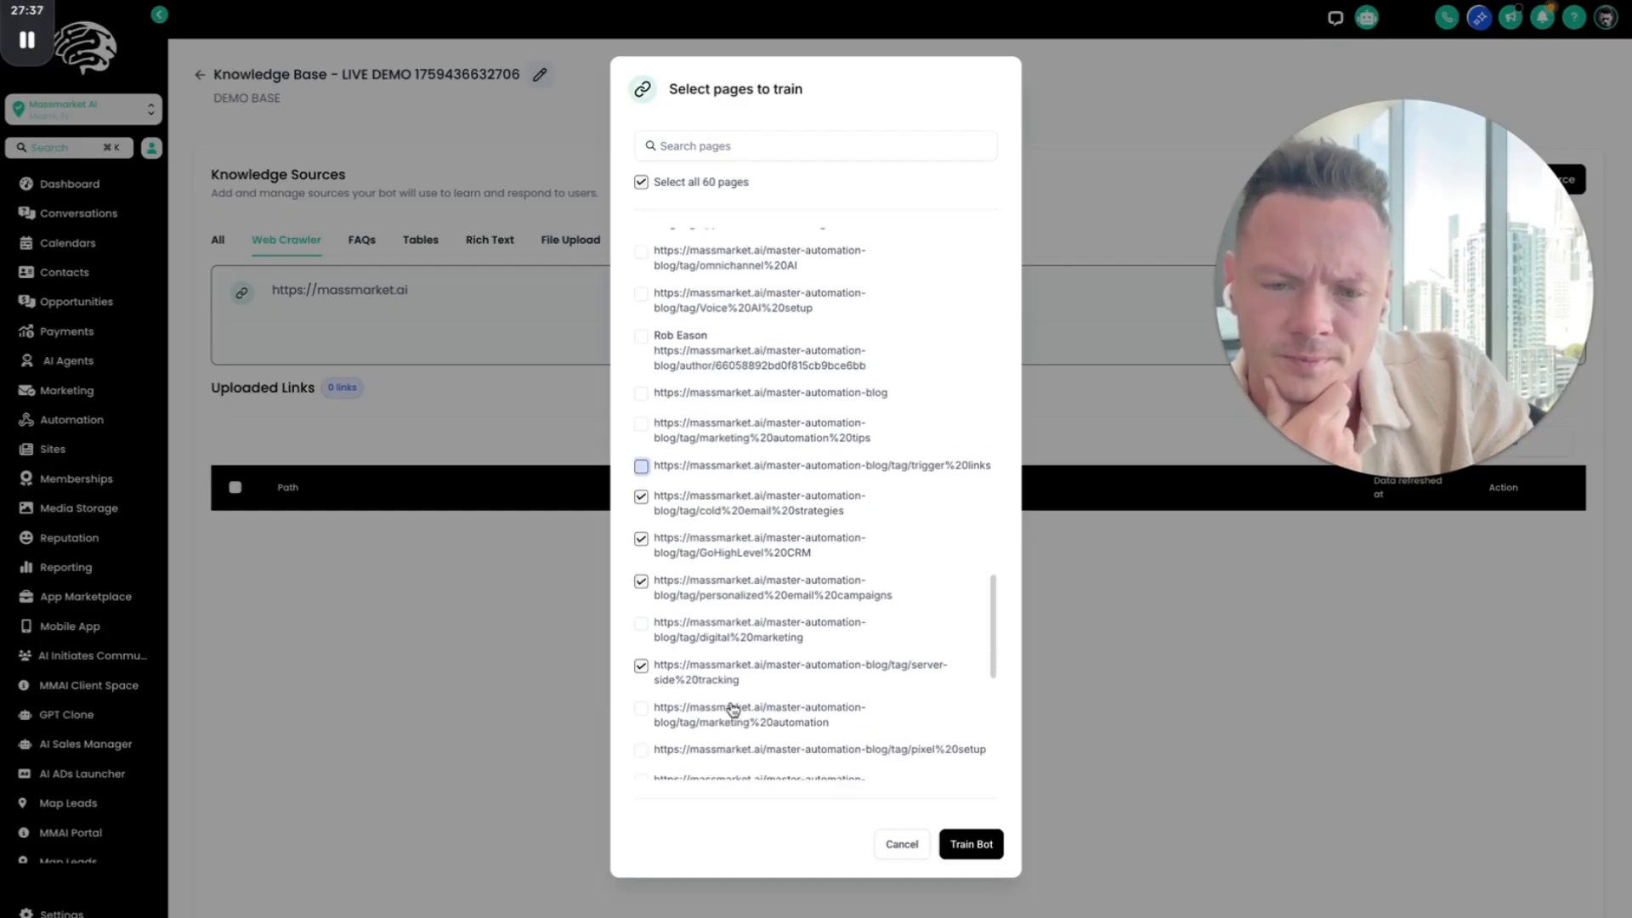
pyautogui.click(732, 505)
pyautogui.click(772, 544)
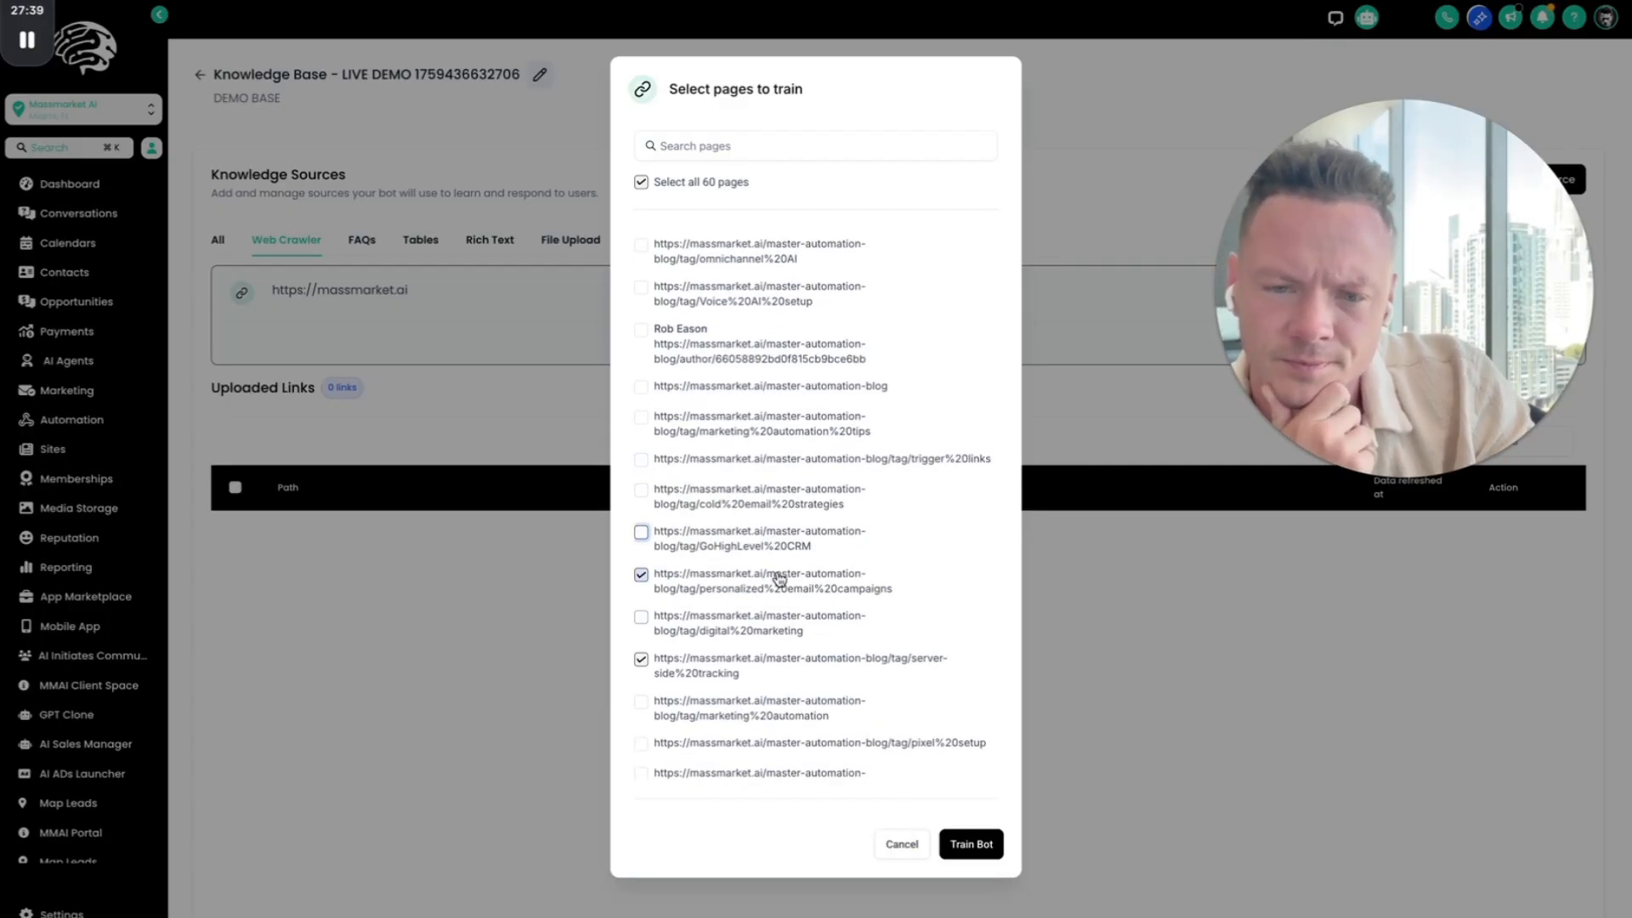
pyautogui.click(778, 581)
pyautogui.scroll(-6, 769, 666)
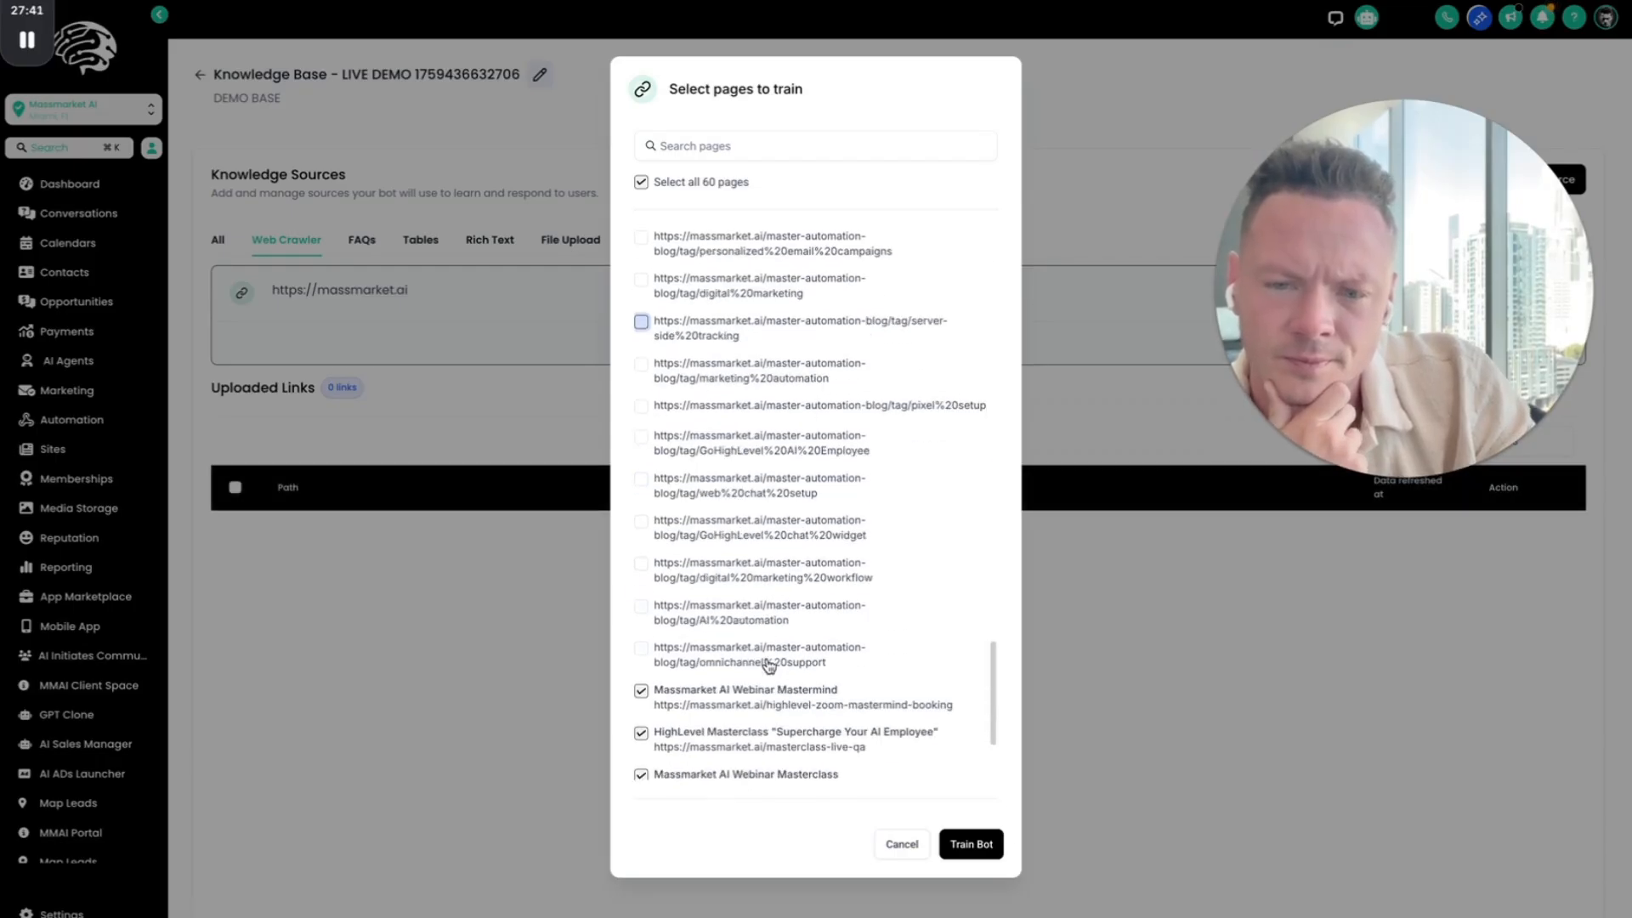
pyautogui.click(978, 845)
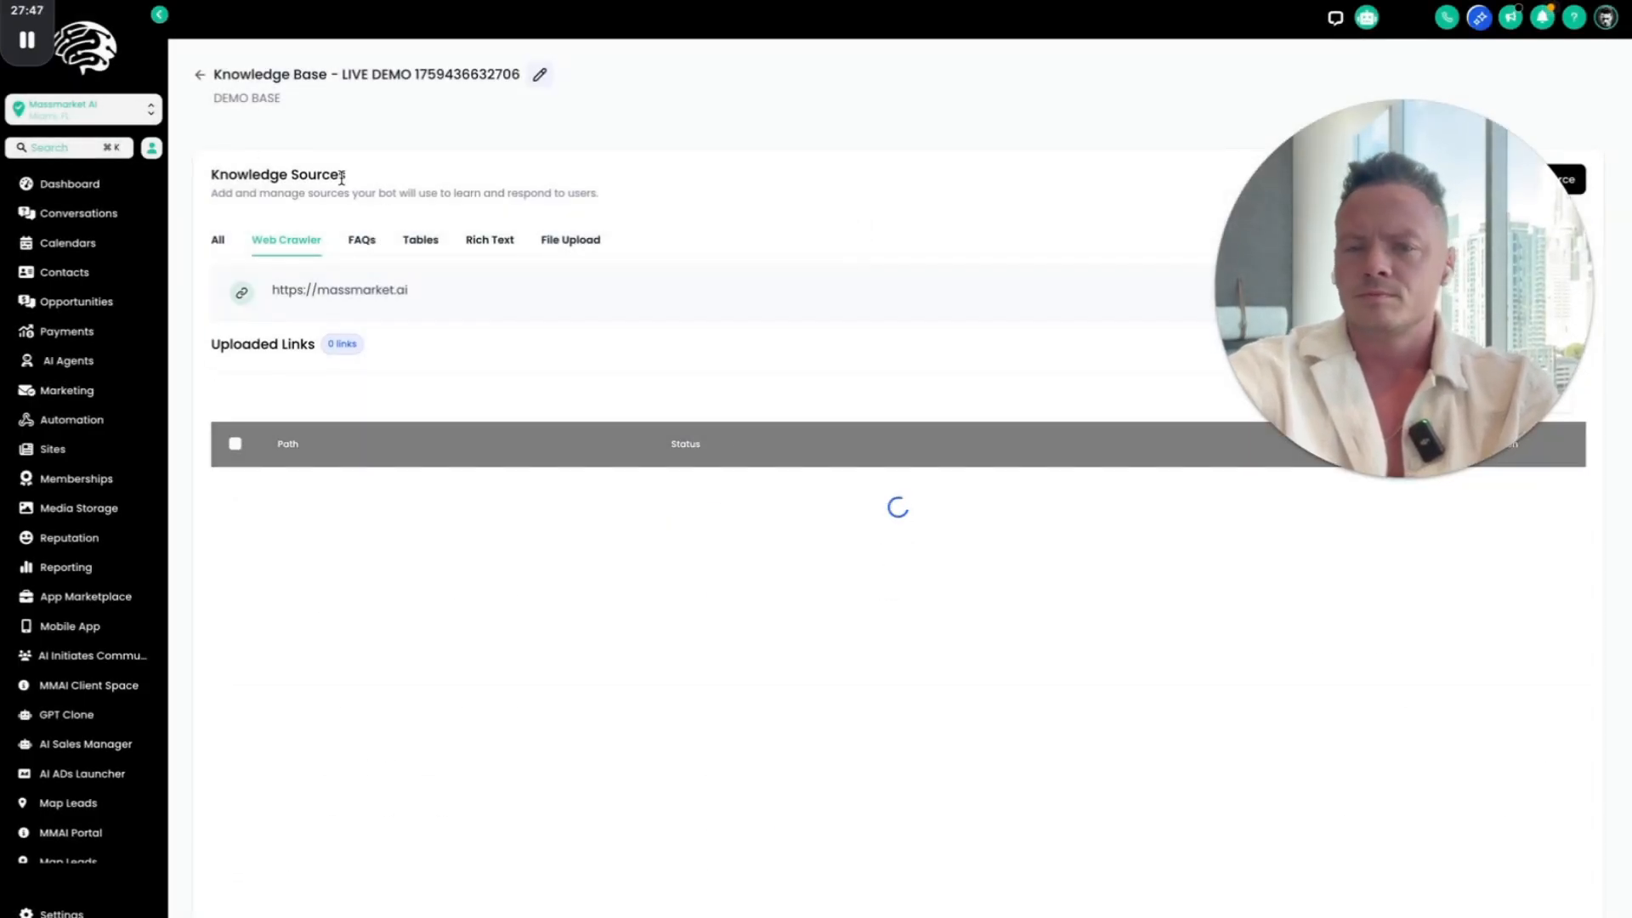
# Step: Return to the Voice AI agents page, skip the feedback survey, and open the Live Build agent for editing
pyautogui.hotkey('ctrl', 'Tab')
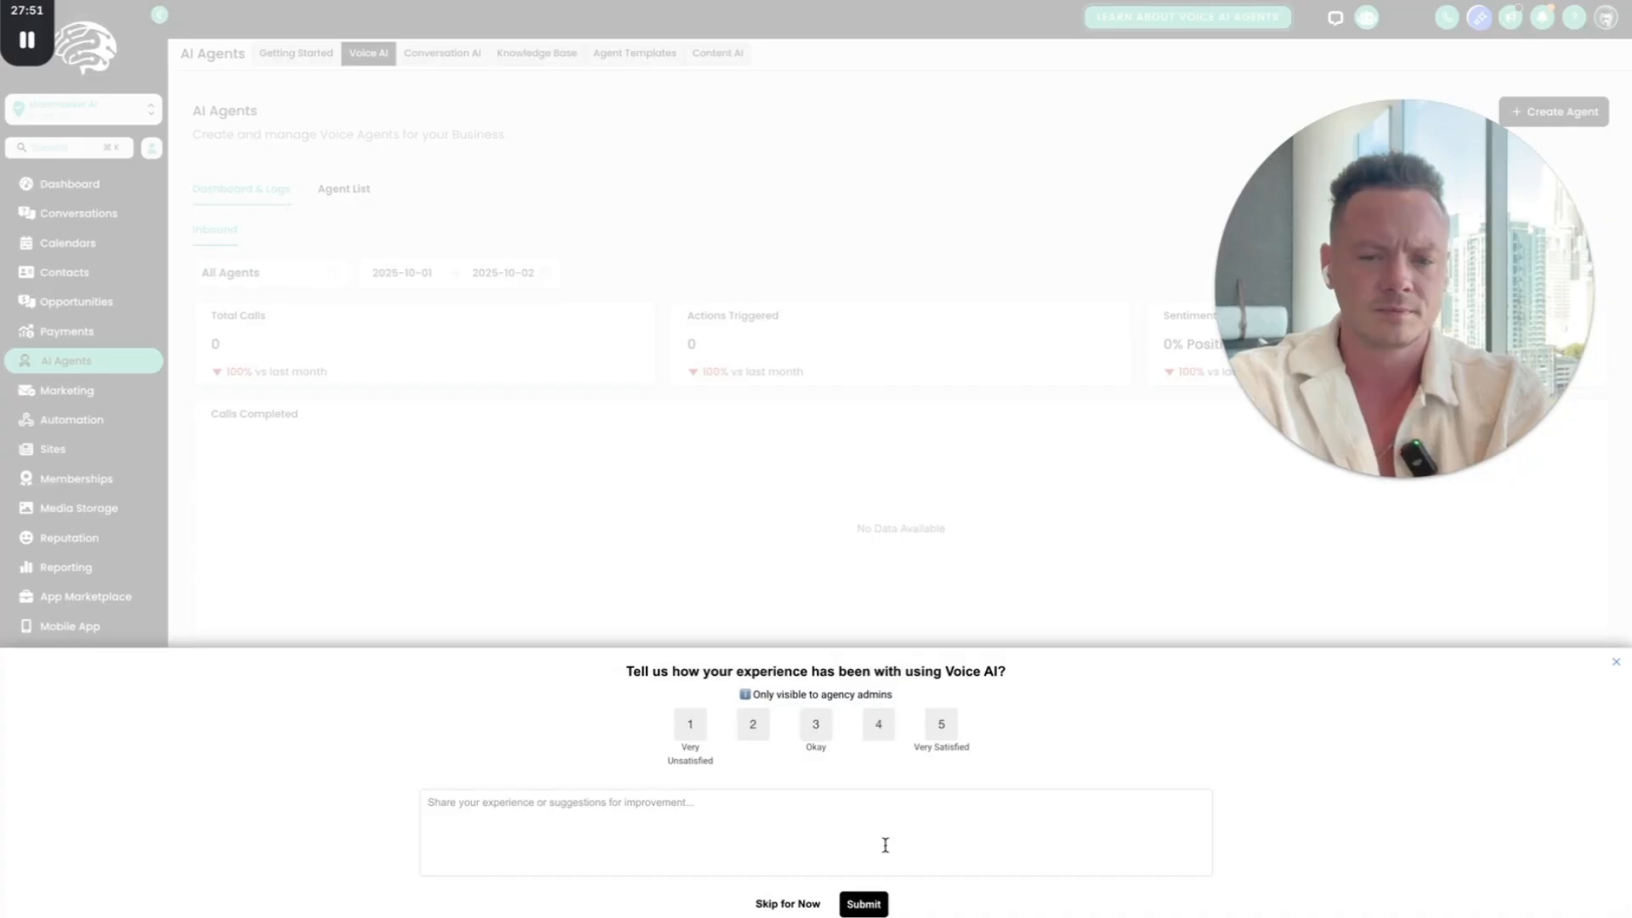
pyautogui.click(809, 908)
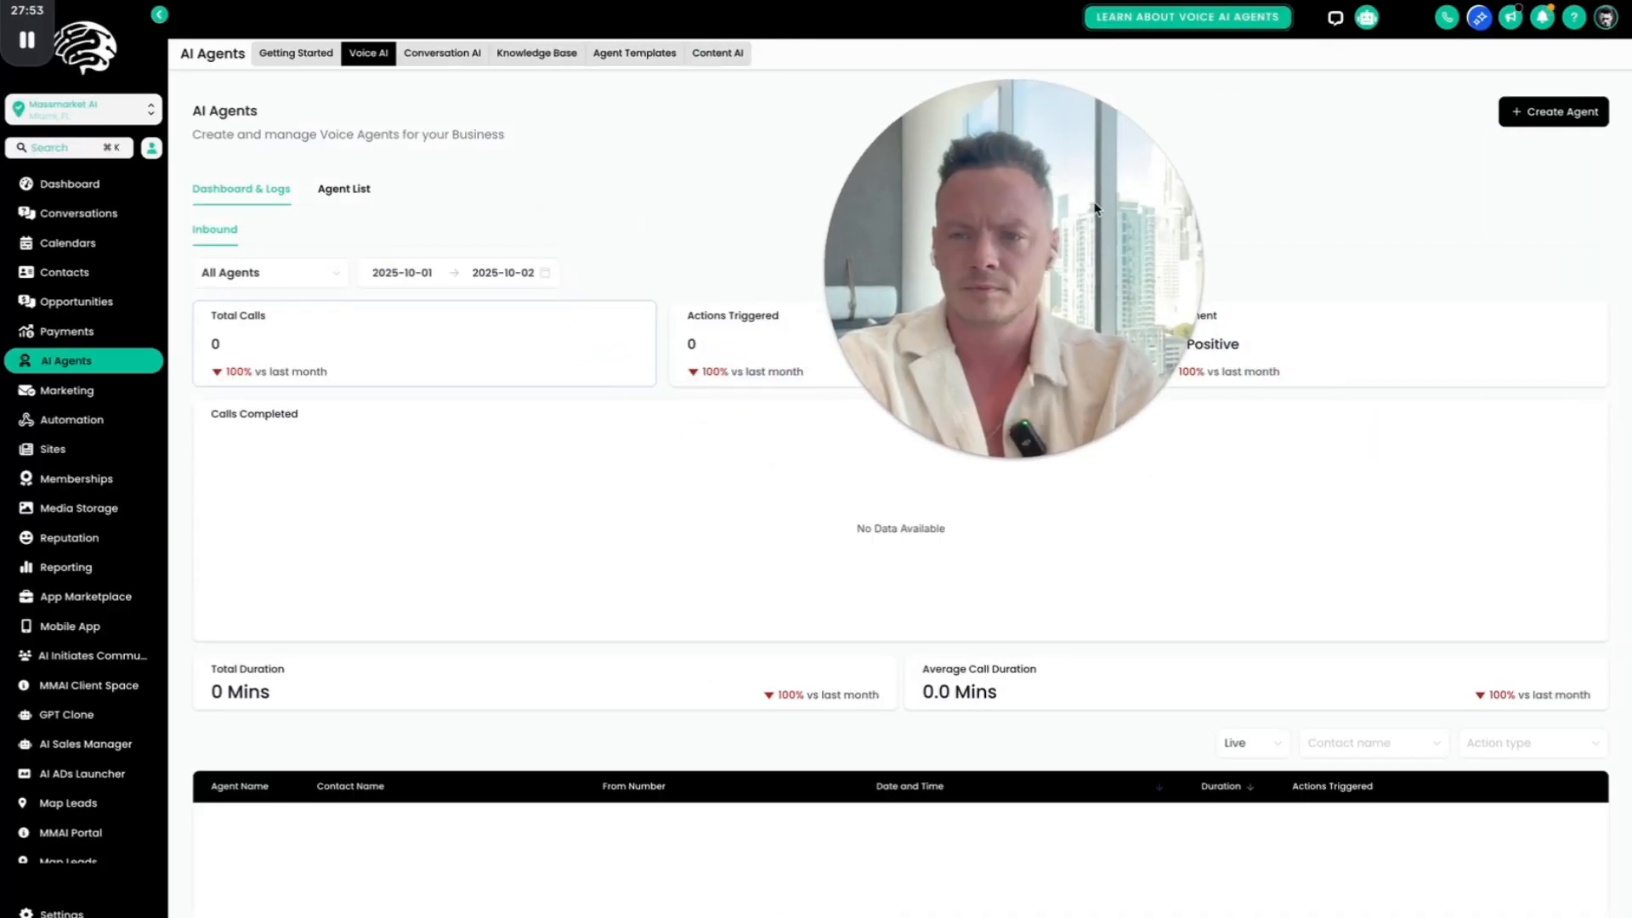
pyautogui.click(343, 188)
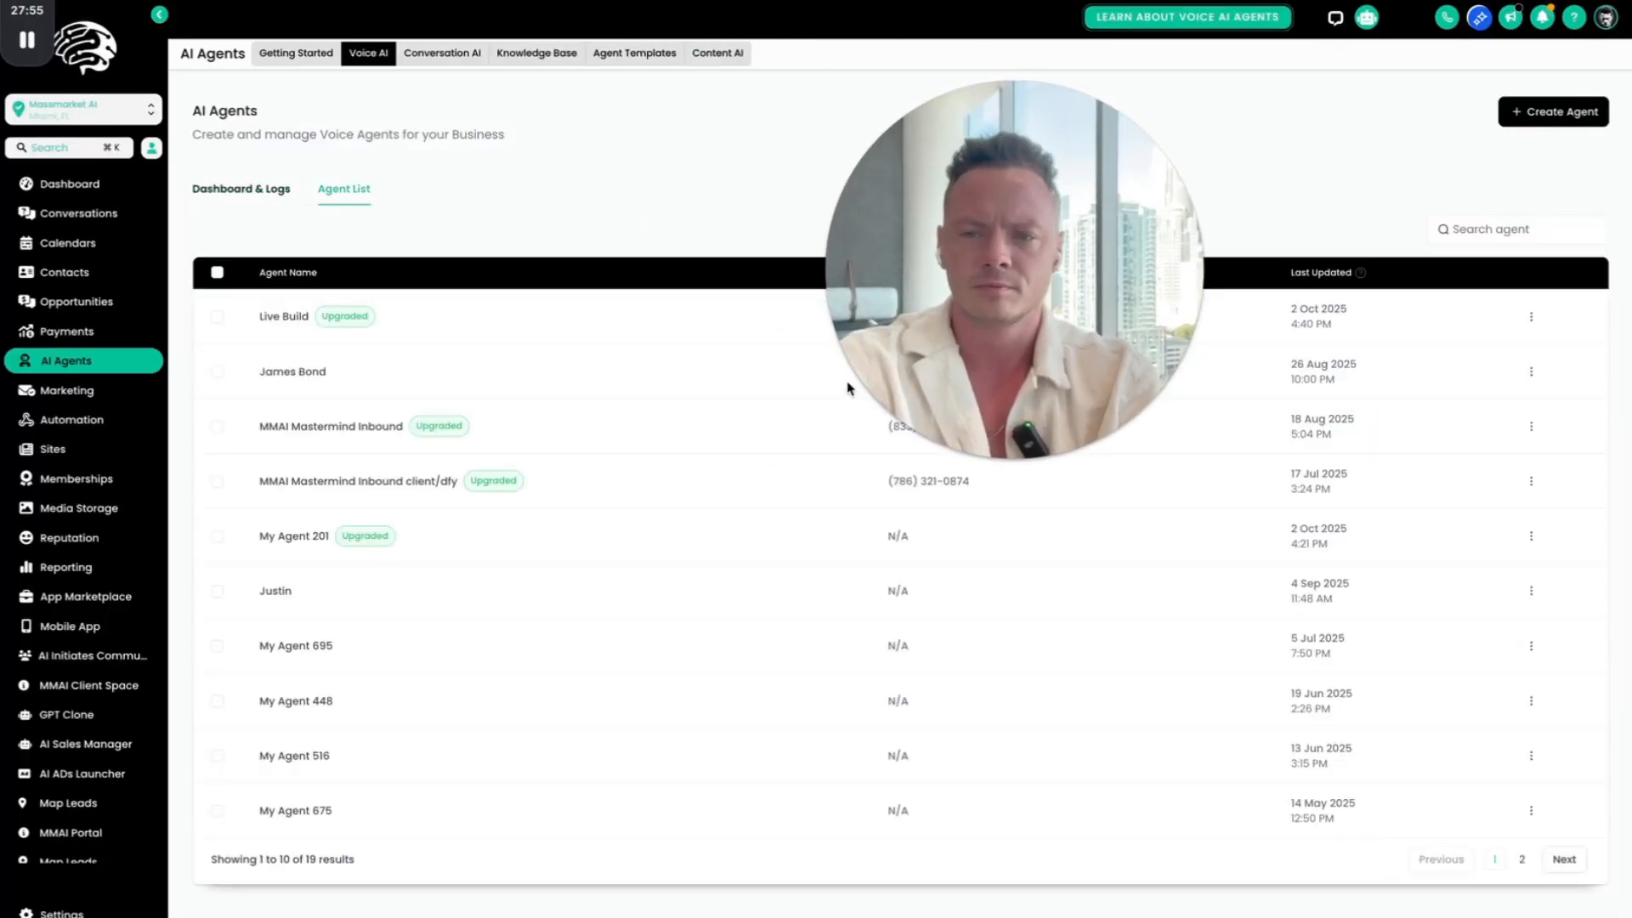
pyautogui.click(272, 316)
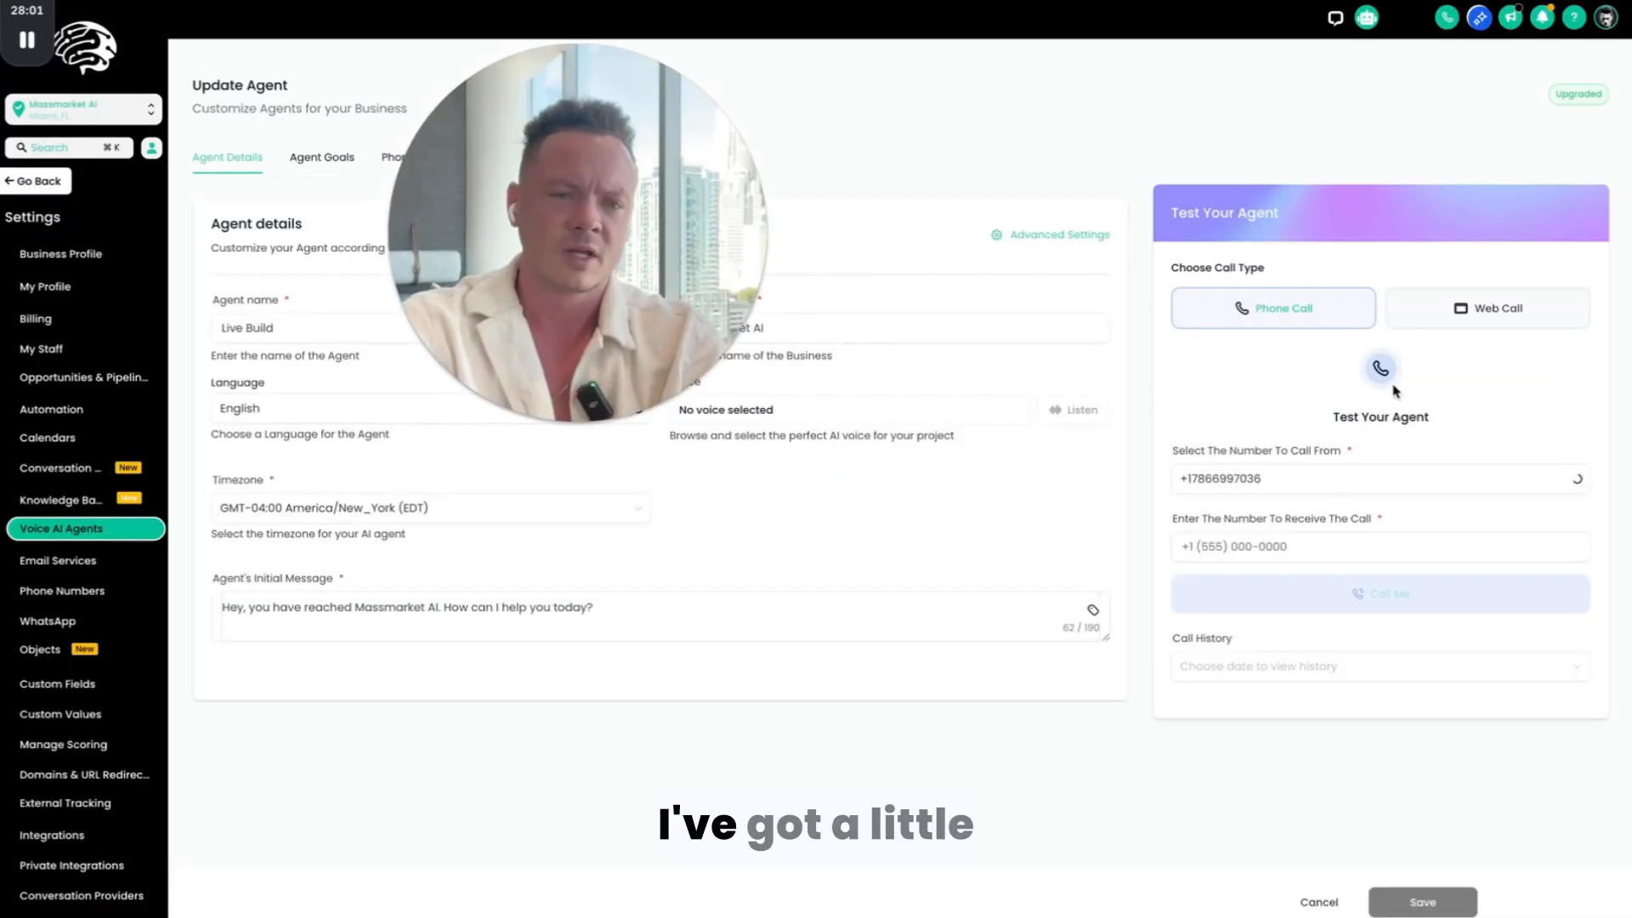
# Step: Test the Live Build agent with a web call and end the call once the conversation is finished
pyautogui.click(1483, 311)
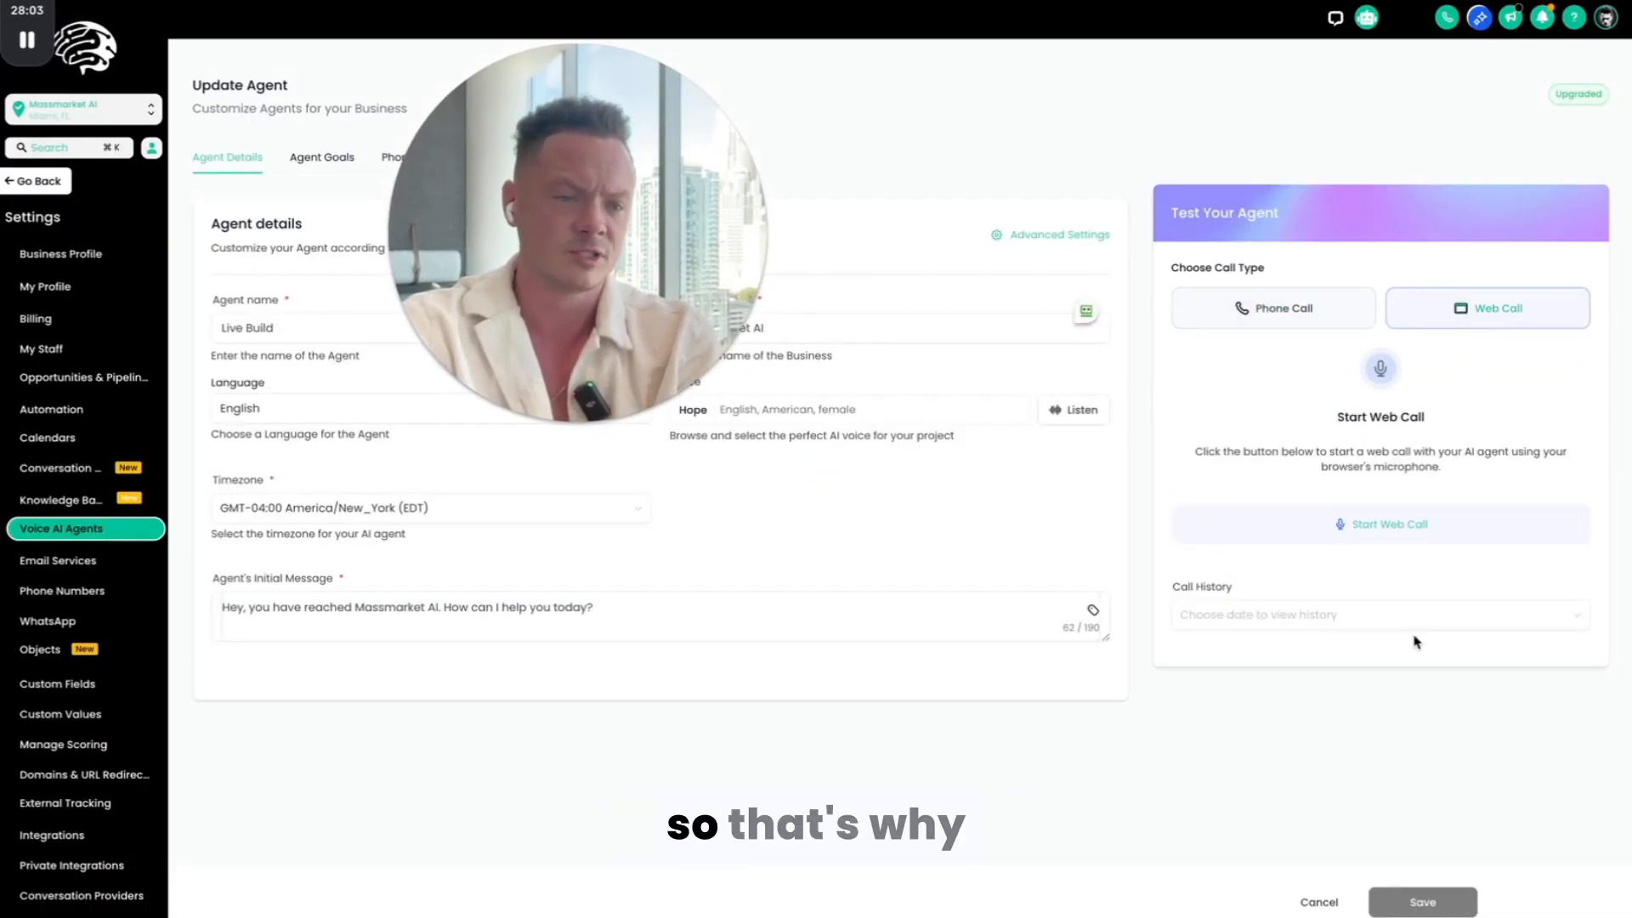
pyautogui.click(1356, 519)
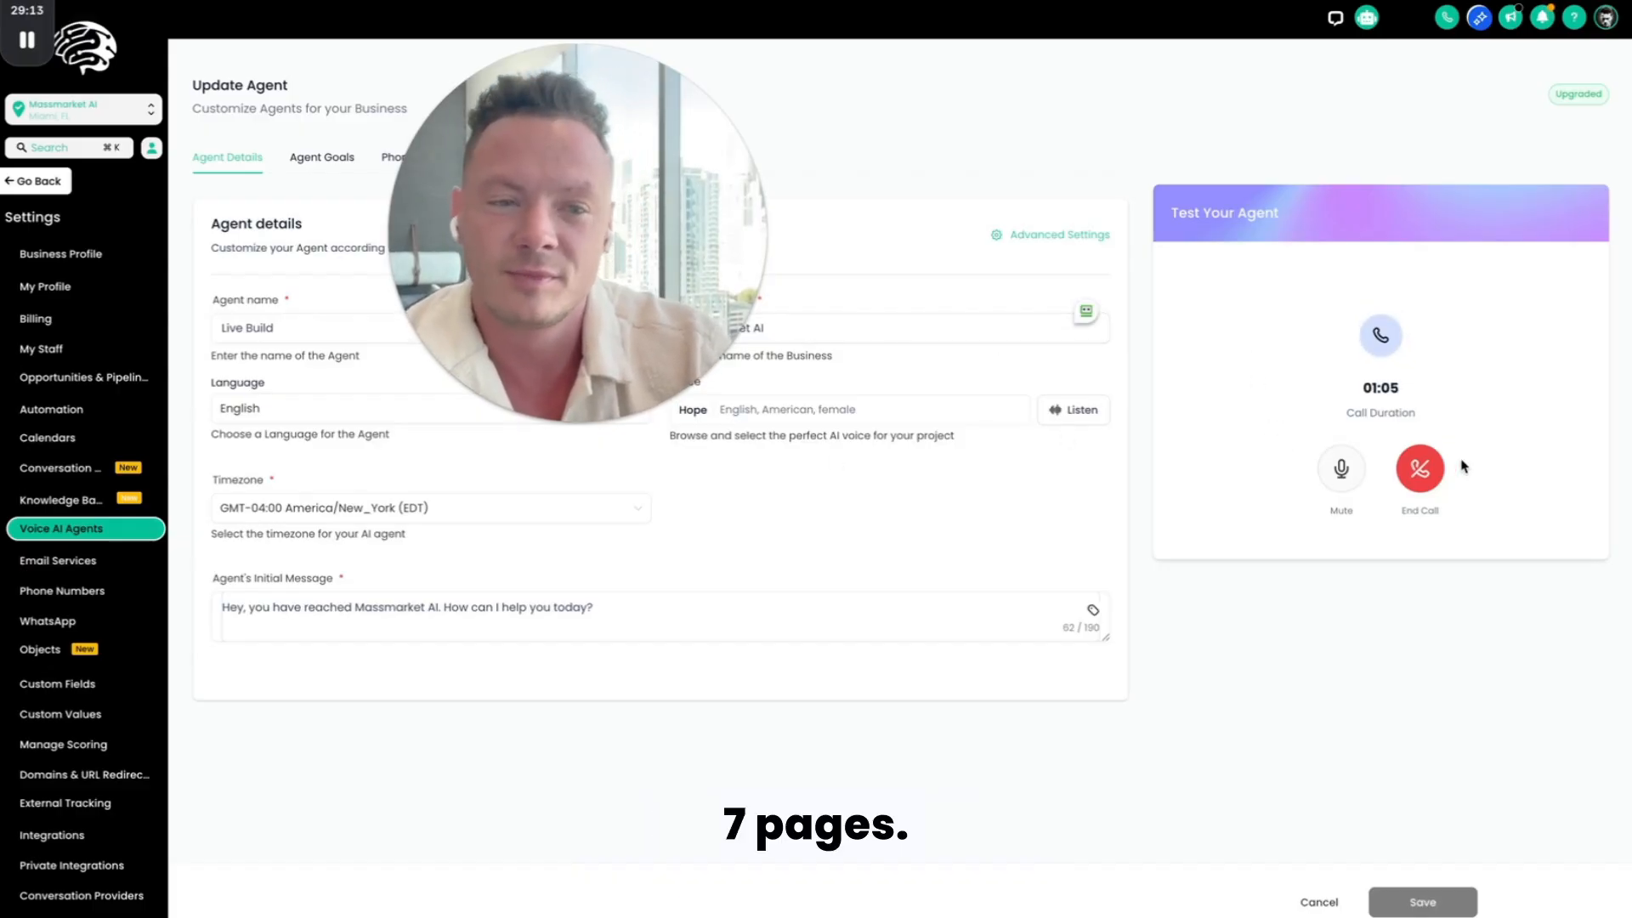
pyautogui.click(1435, 472)
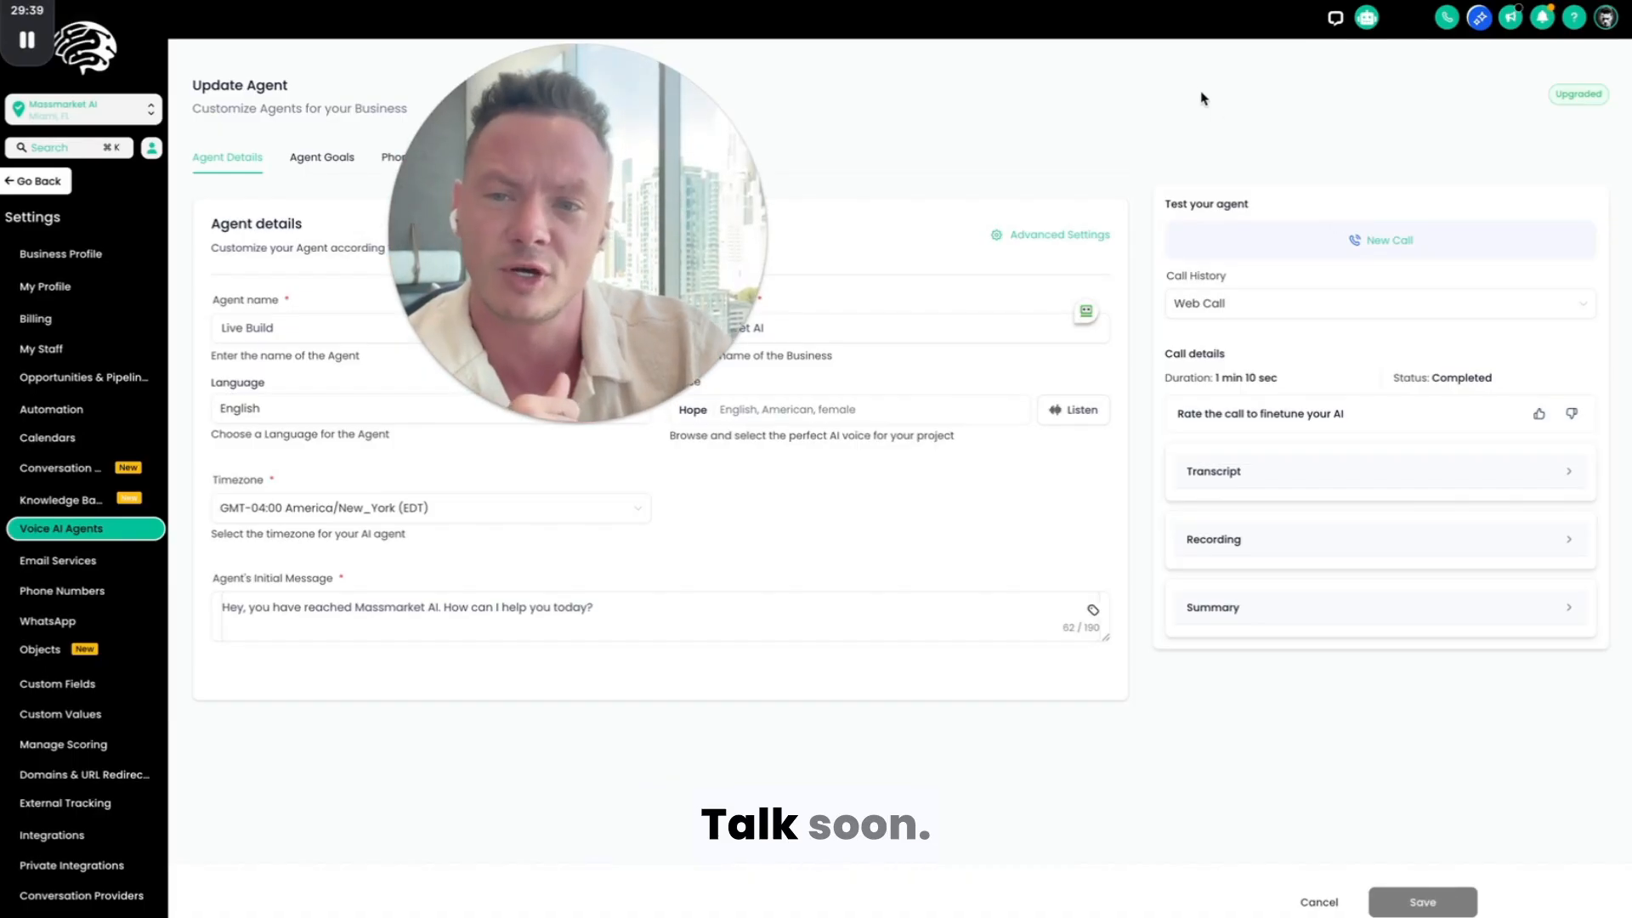
pyautogui.moveTo(27, 51)
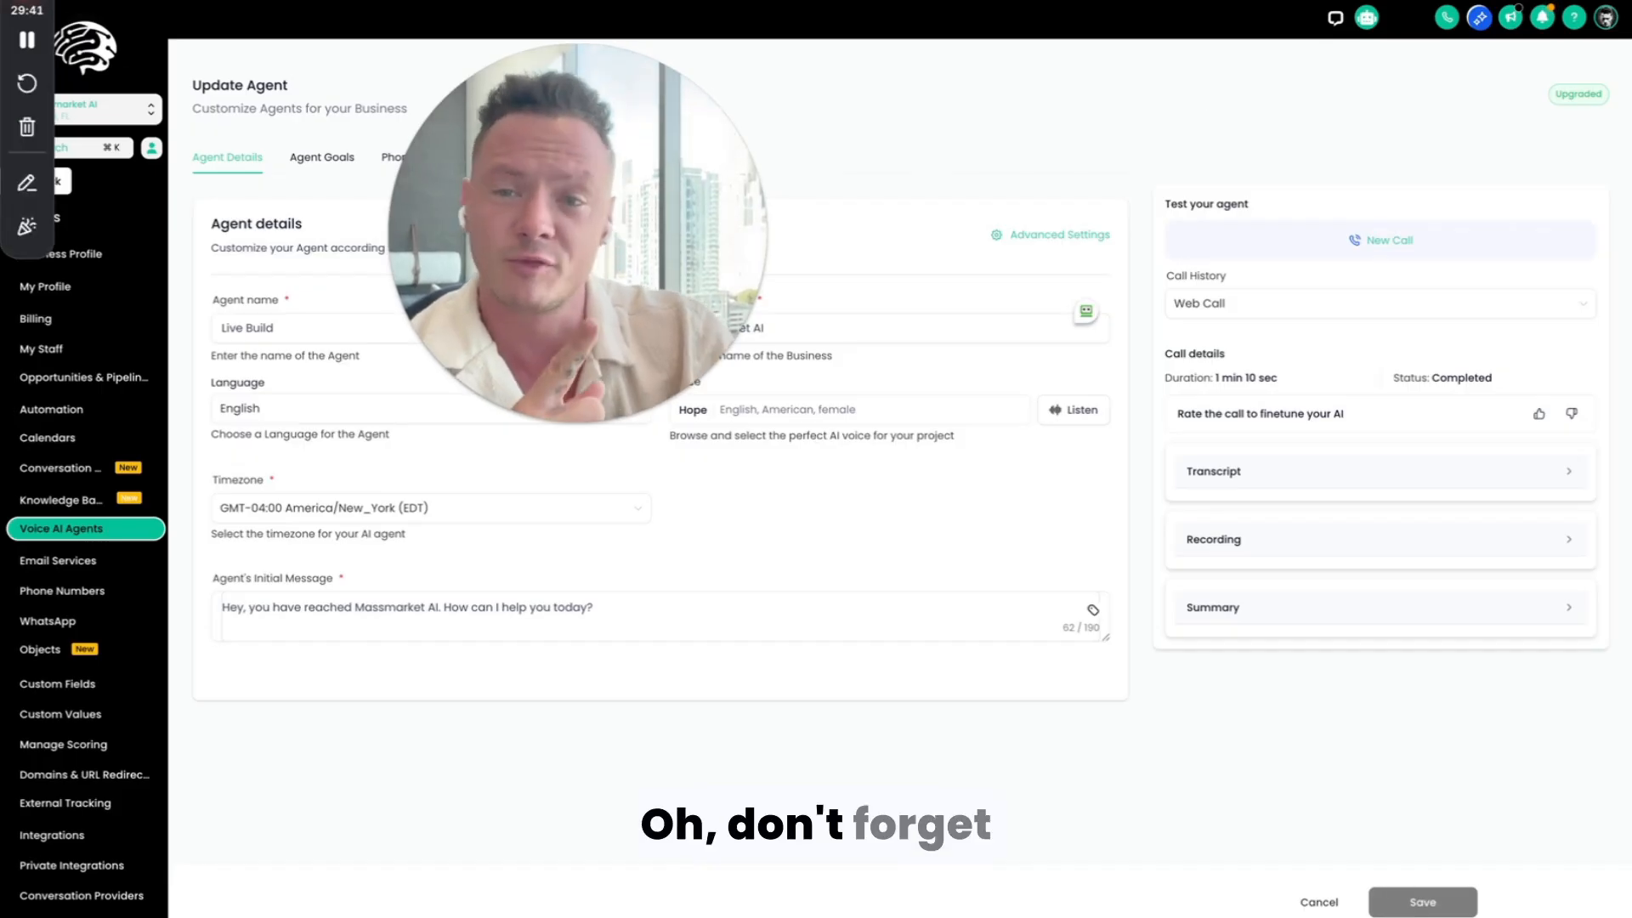